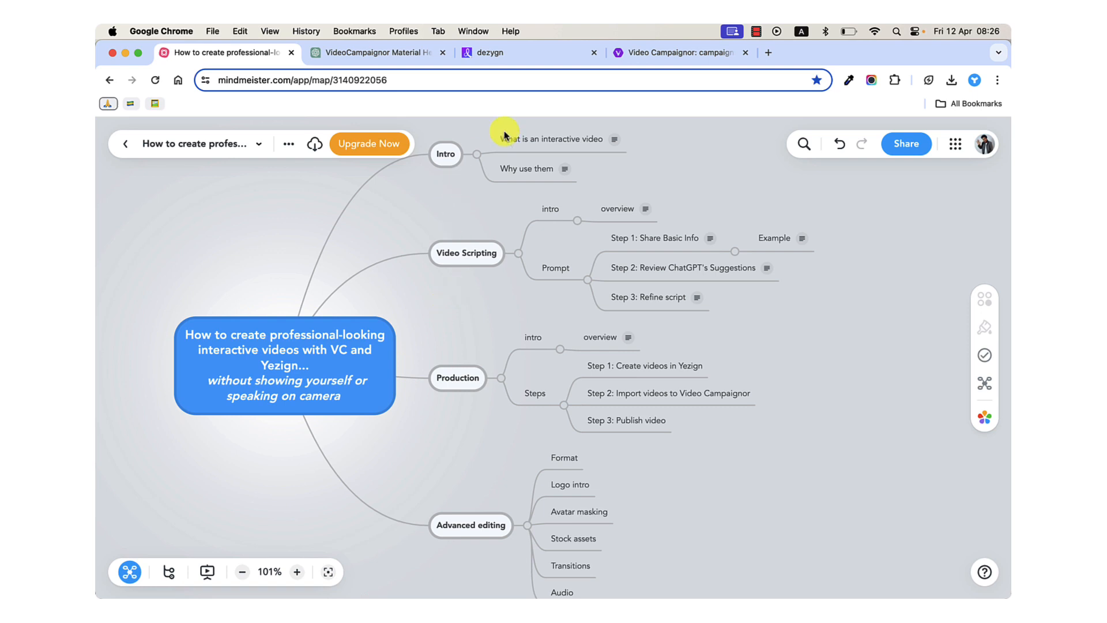
Preview the first listed Dezygn campaign in Video Campaignor at a higher volume, choosing the Agencies option and pausing playback.
click(641, 57)
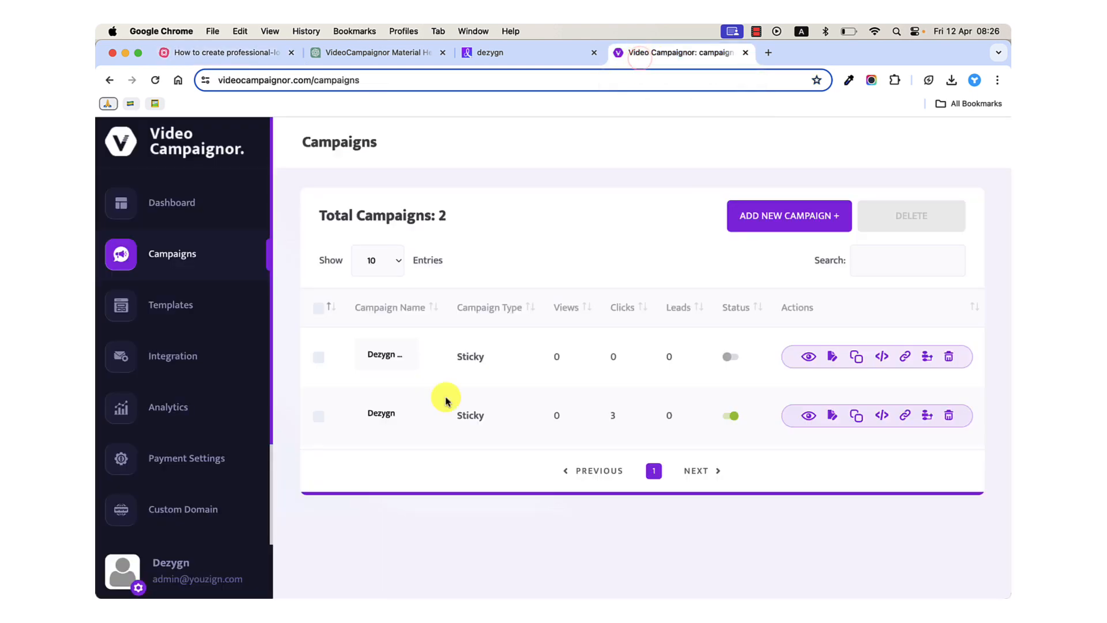
click(809, 357)
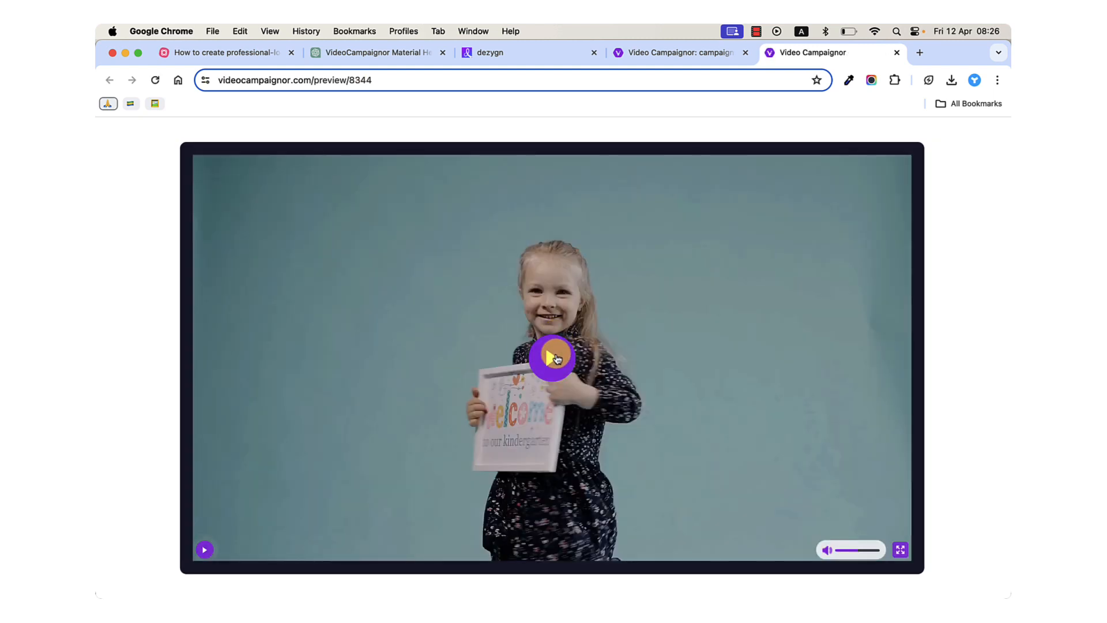
click(568, 367)
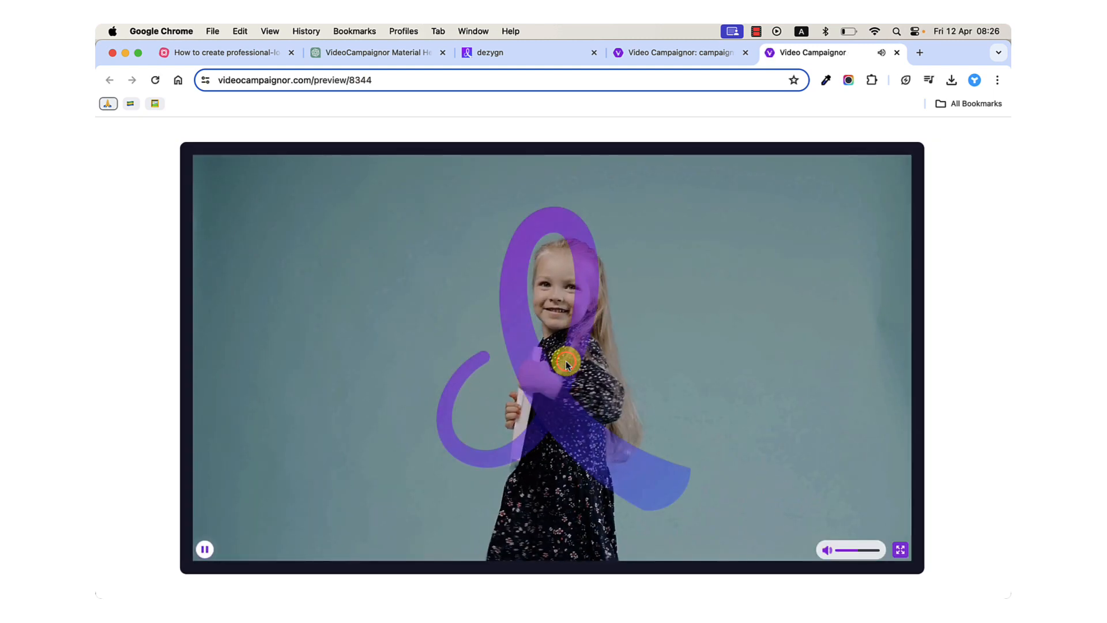
key(XF86AudioRaiseVolume)
key(XF86AudioRaiseVolume)
key(XF86AudioRaiseVolume)
key(XF86AudioRaiseVolume)
key(XF86AudioRaiseVolume)
key(XF86AudioRaiseVolume)
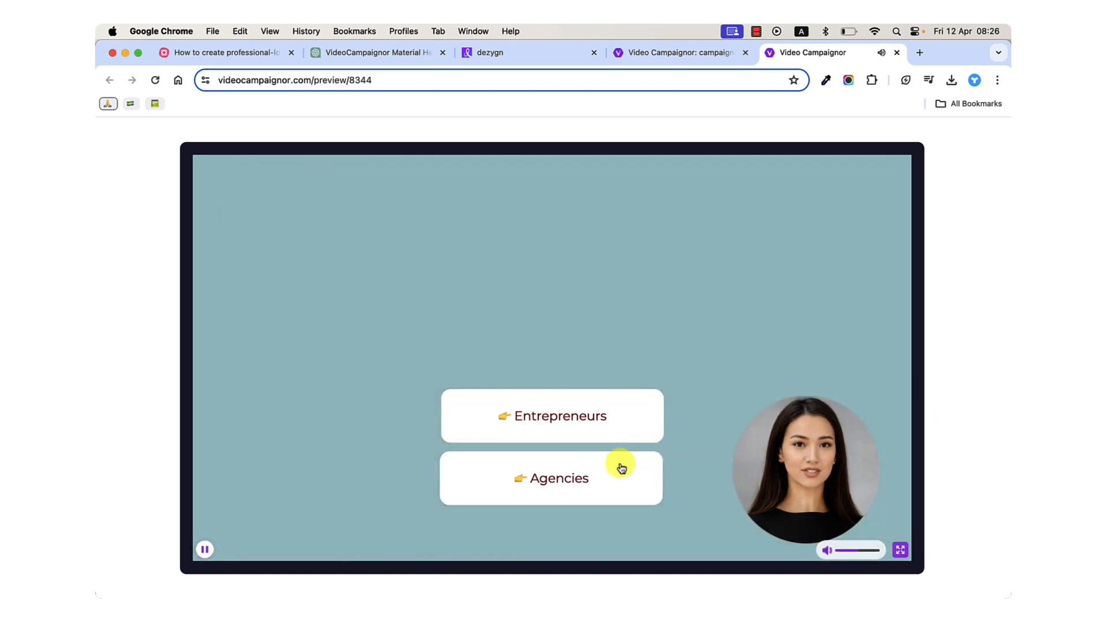
click(622, 470)
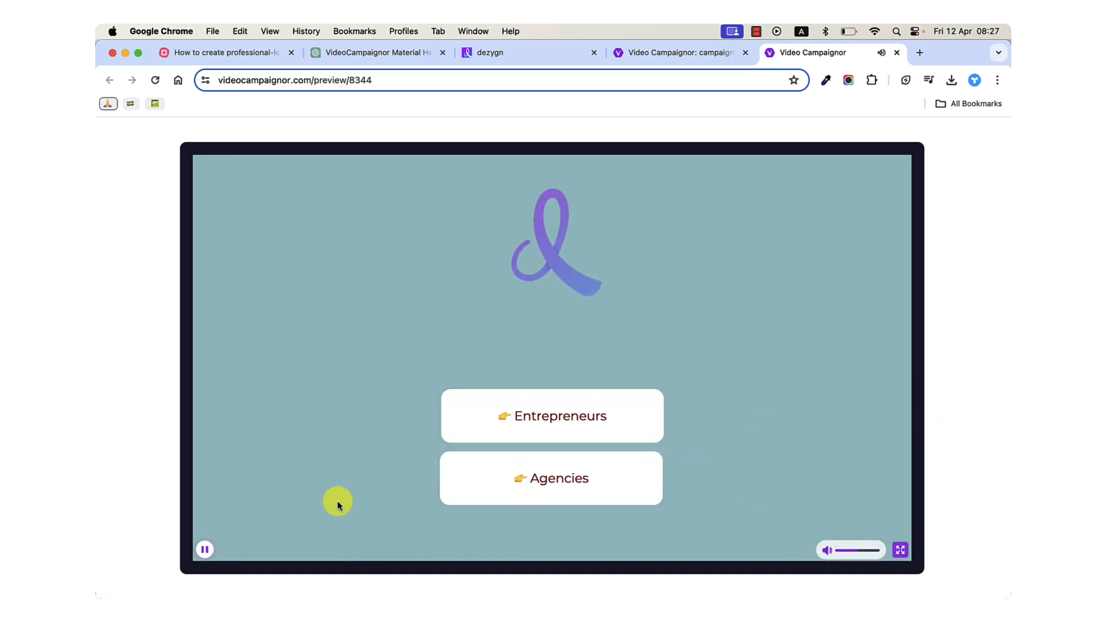
click(205, 548)
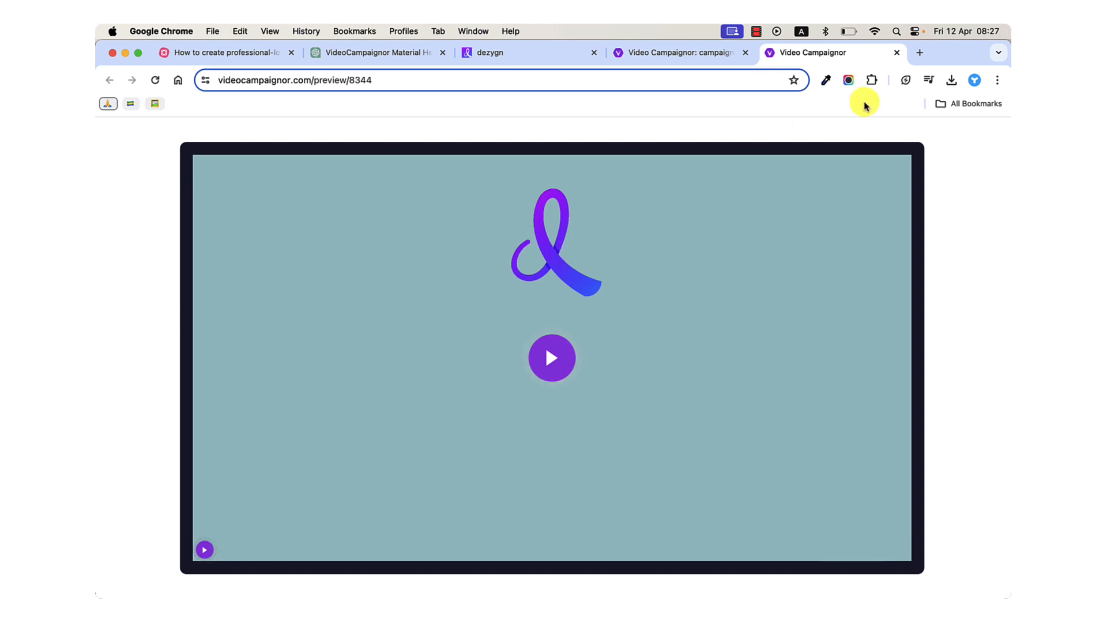
Search Google for "tree images" in a new browser tab and show only the image results.
click(919, 54)
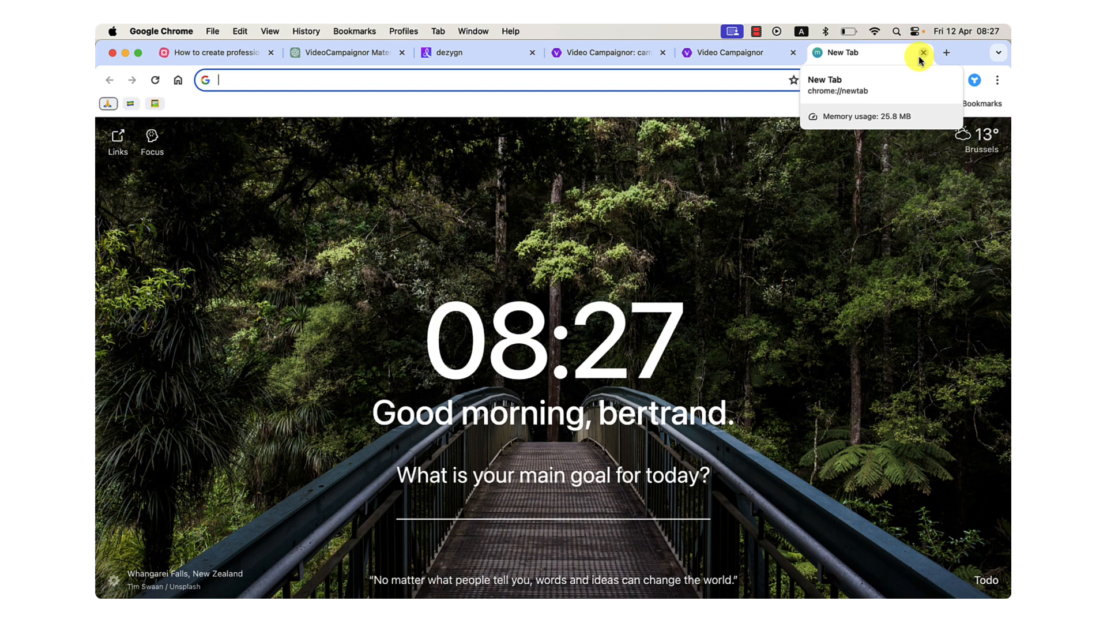
text(tree)
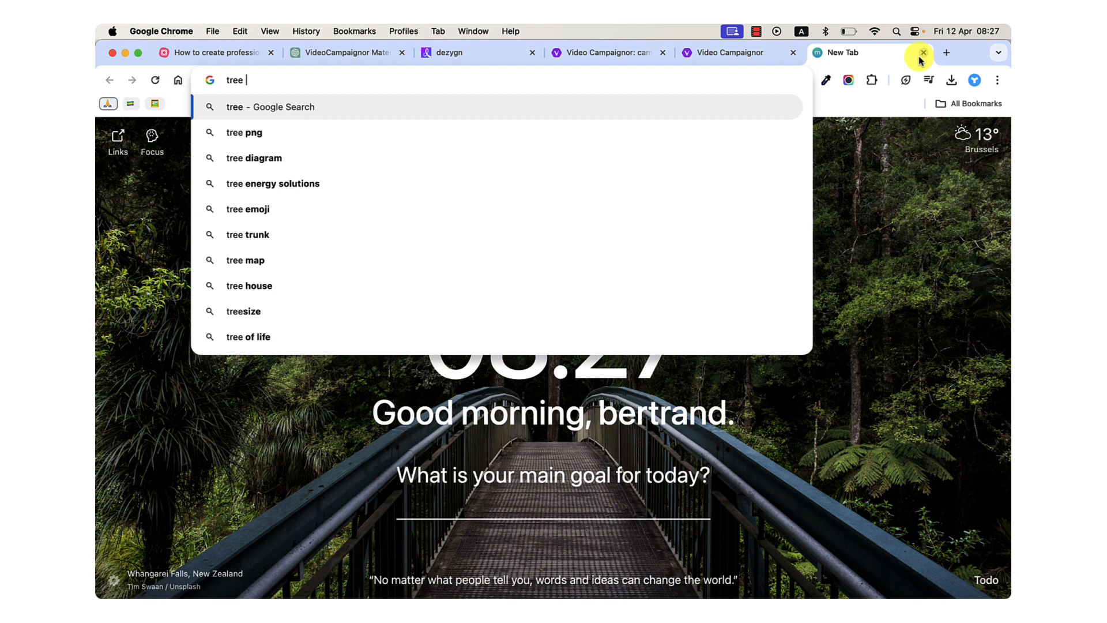
text( images)
key(Return)
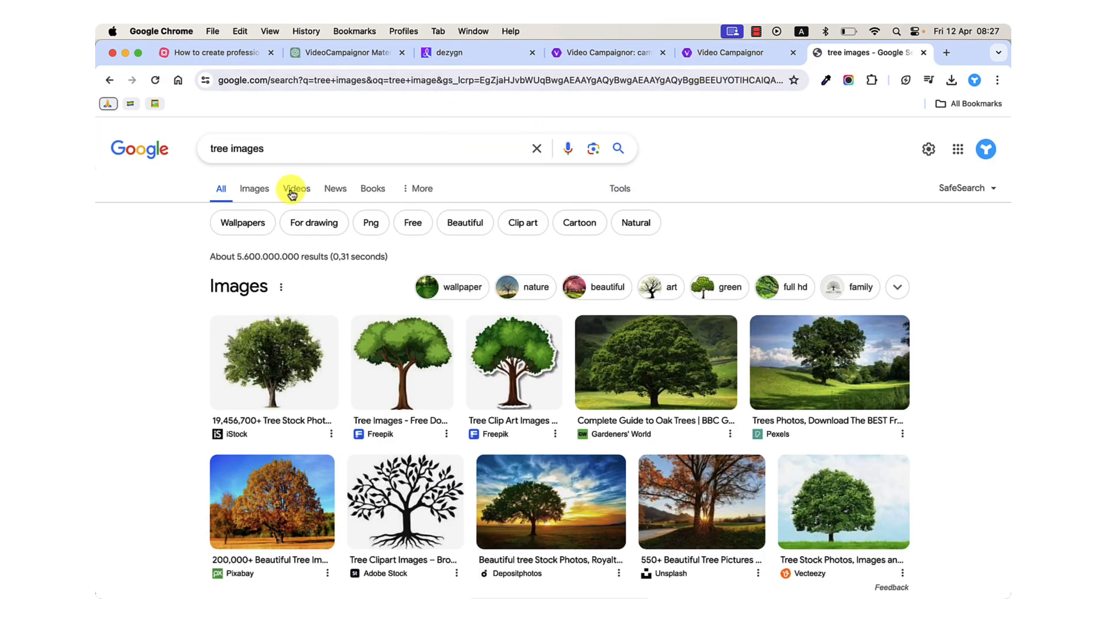
click(264, 188)
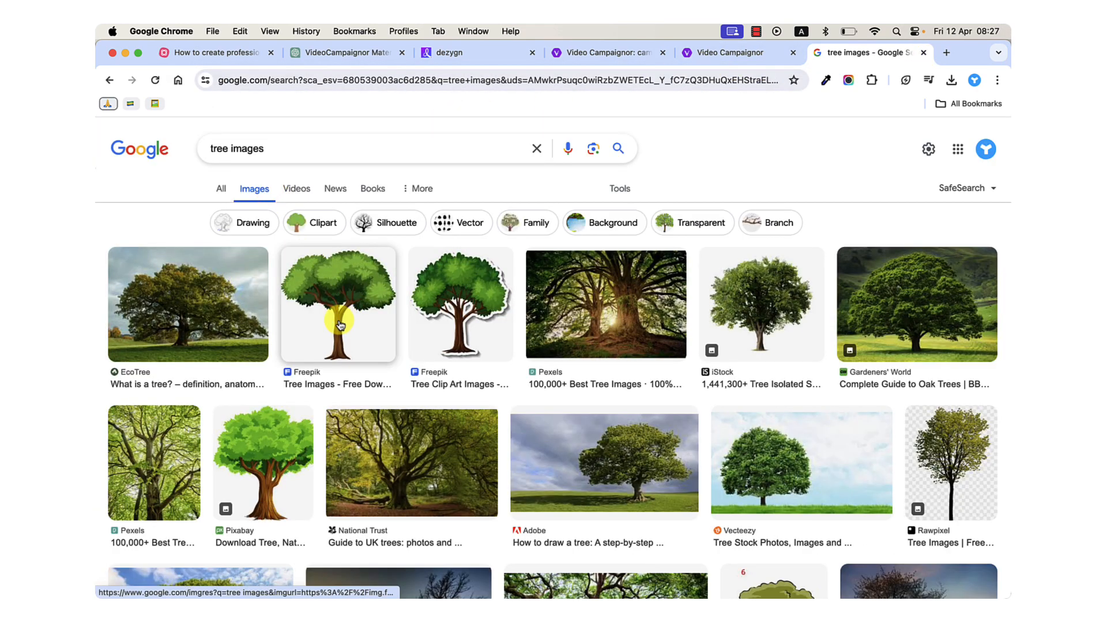
Search images for "tree trunk branches twigs" and open the ResearchGate diagram of two trees with 10 twigs.
double_click(251, 148)
text(trunk branches twigs)
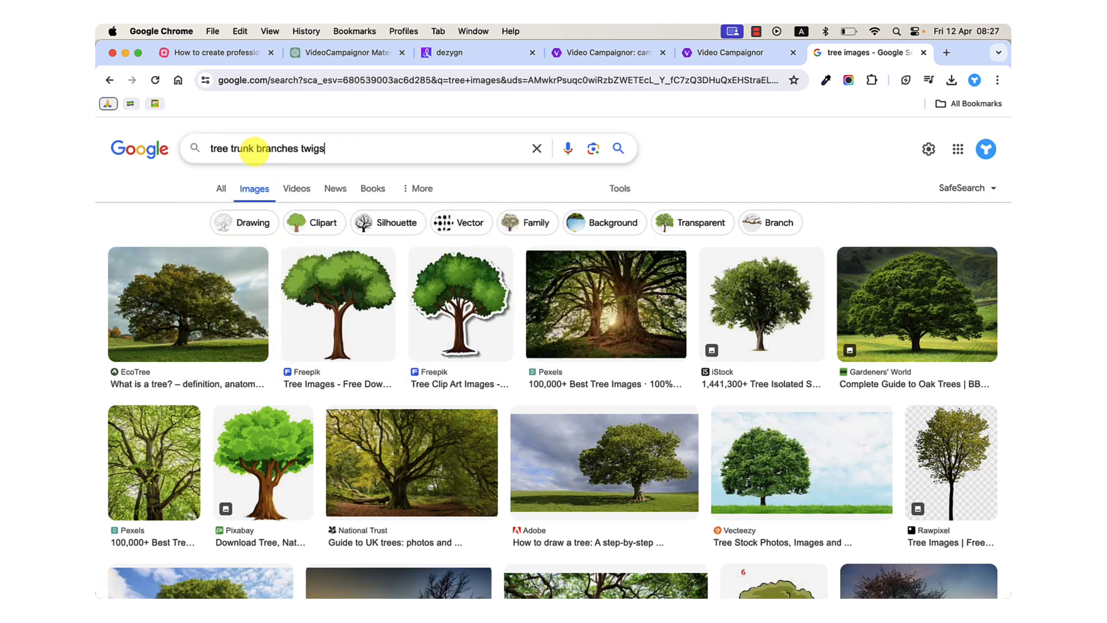
key(Return)
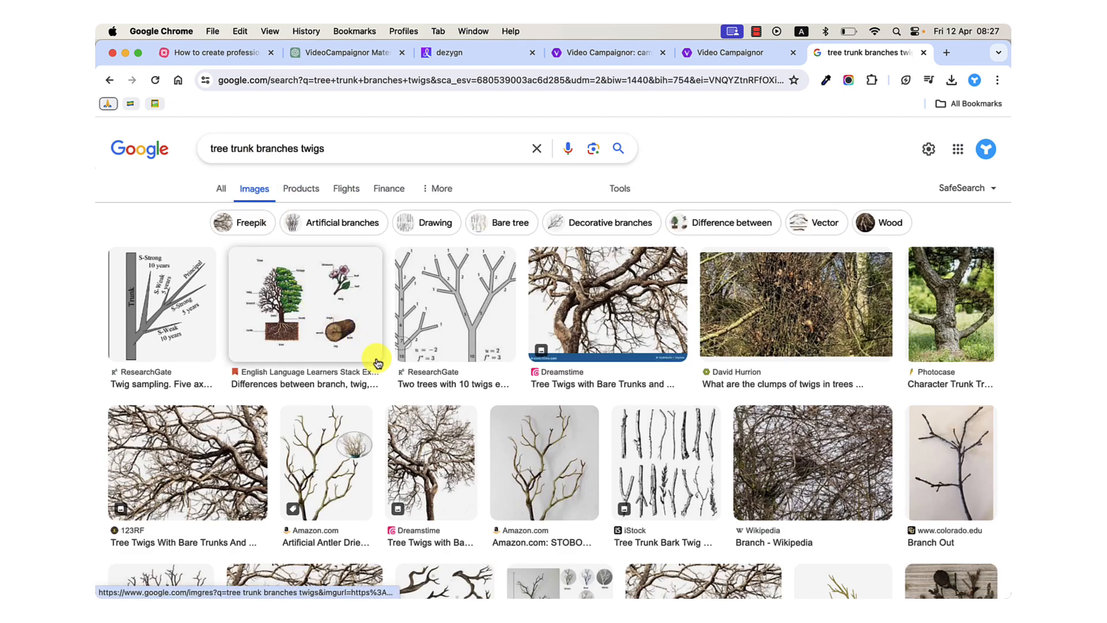
click(483, 330)
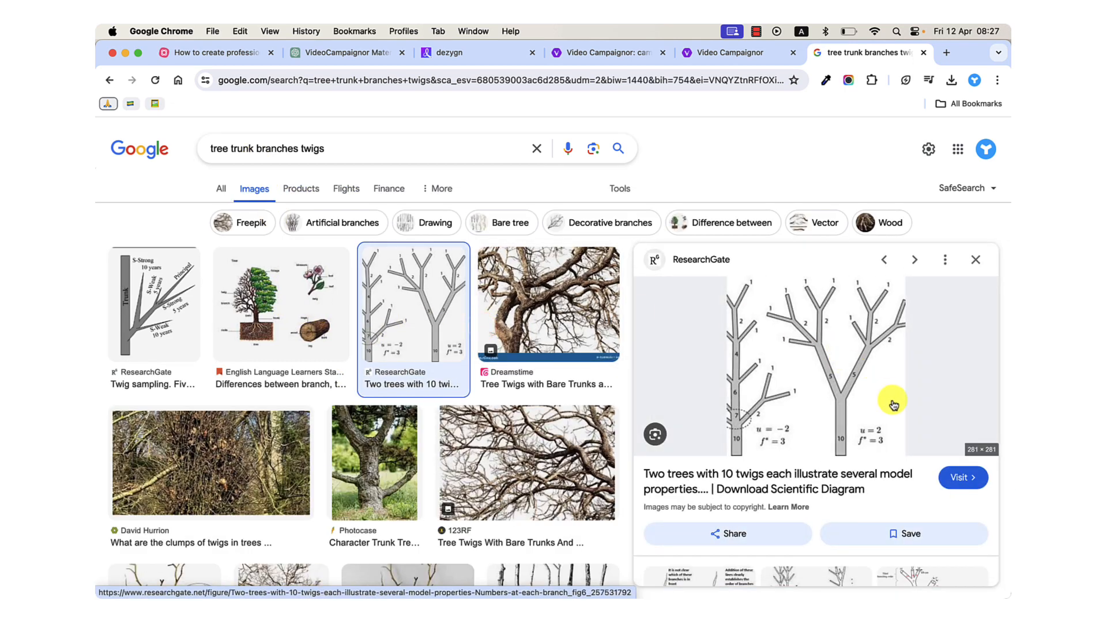
Examine up close how the trunk, branches and twigs split in the two-tree diagram.
scroll(793, 363, up, 5)
scroll(793, 363, down, 2)
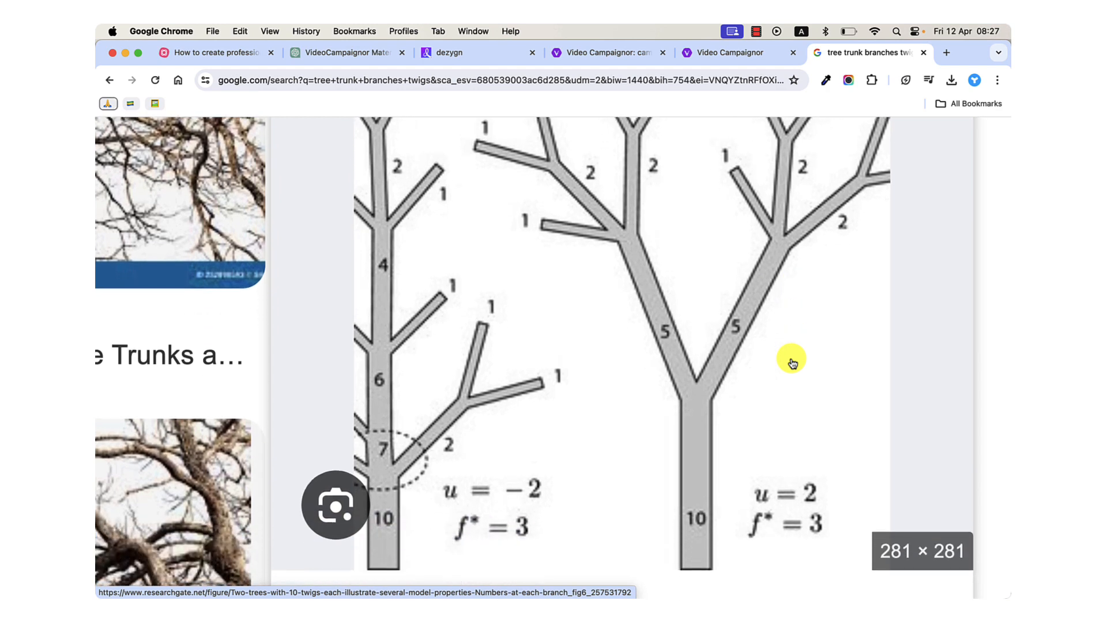
scroll(793, 363, down, 1)
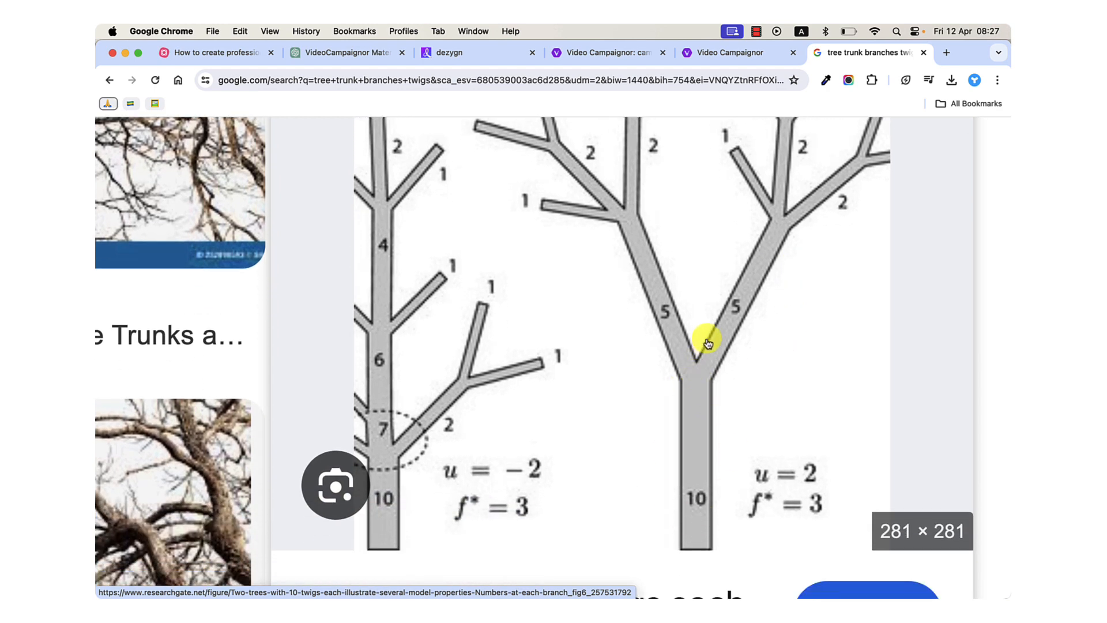
scroll(709, 371, down, 5)
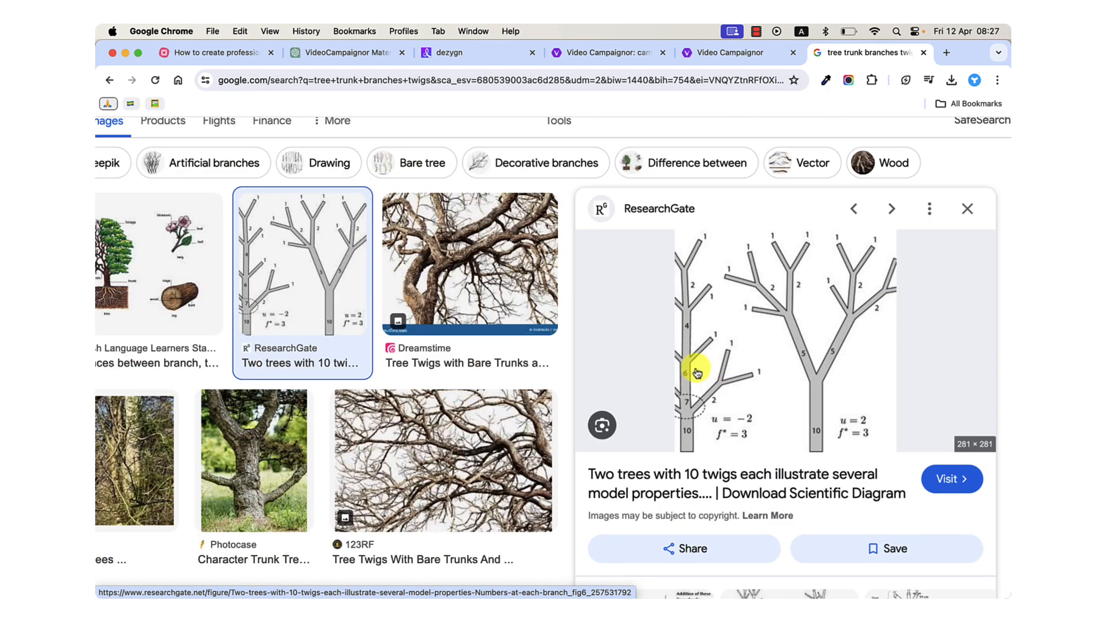
scroll(719, 404, left, 5)
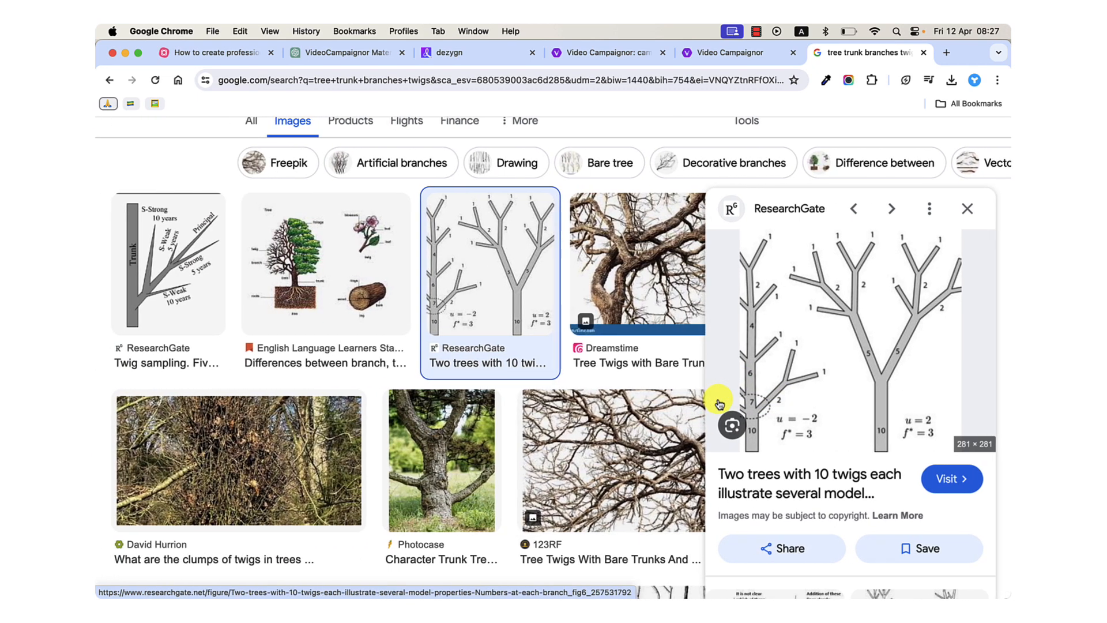
scroll(898, 378, up, 5)
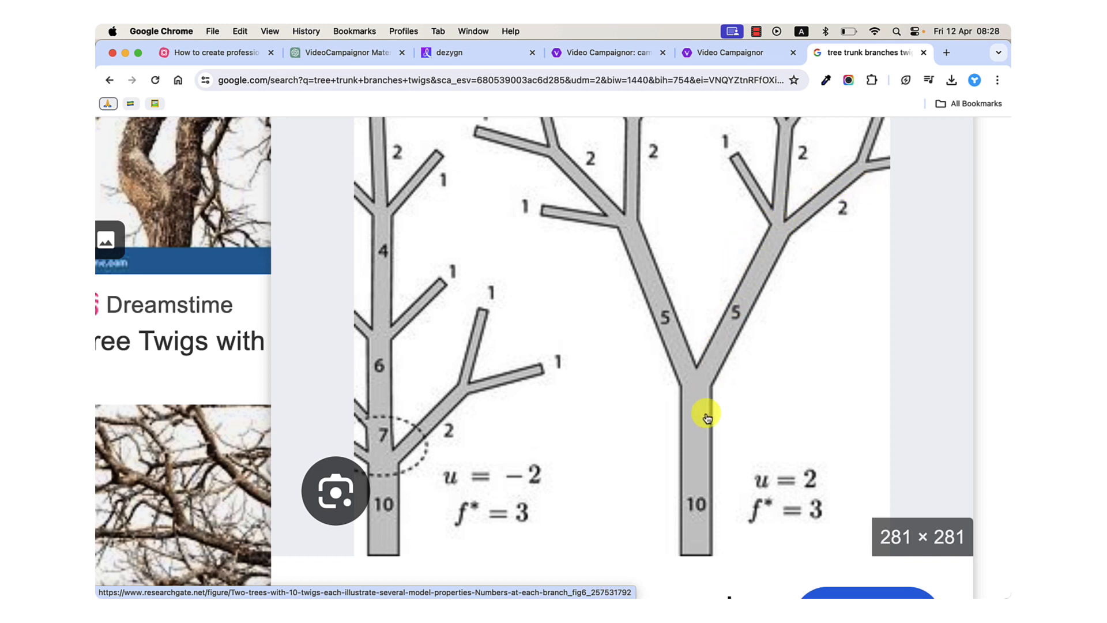
scroll(720, 206, down, 4)
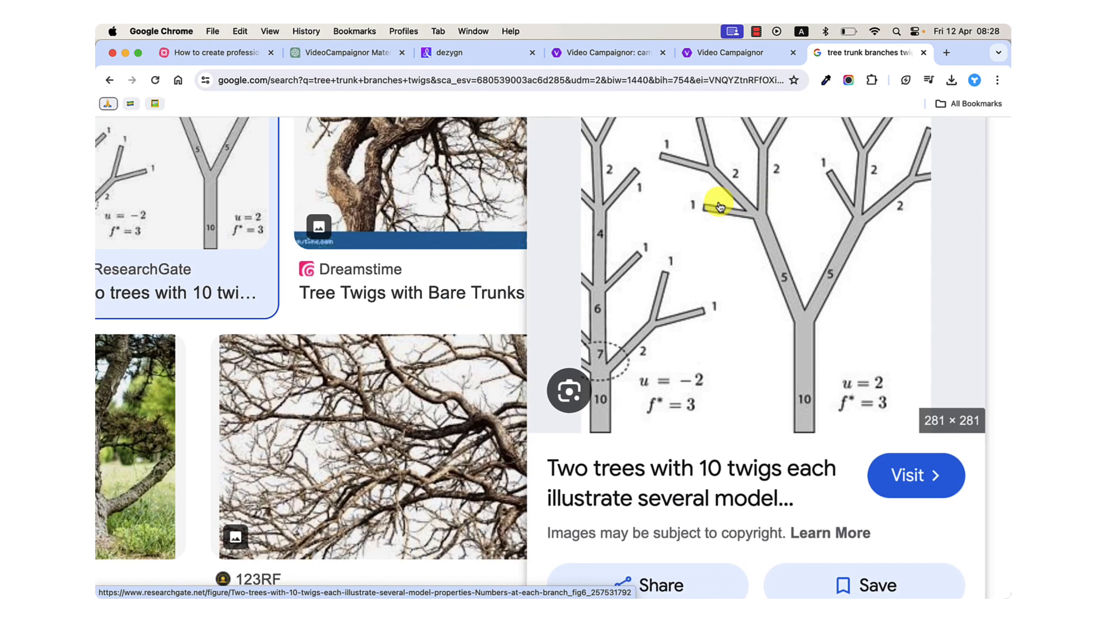
Return to the Video Campaignor campaign list and open the Dezygn V2 campaign's branching video flow for editing.
click(707, 53)
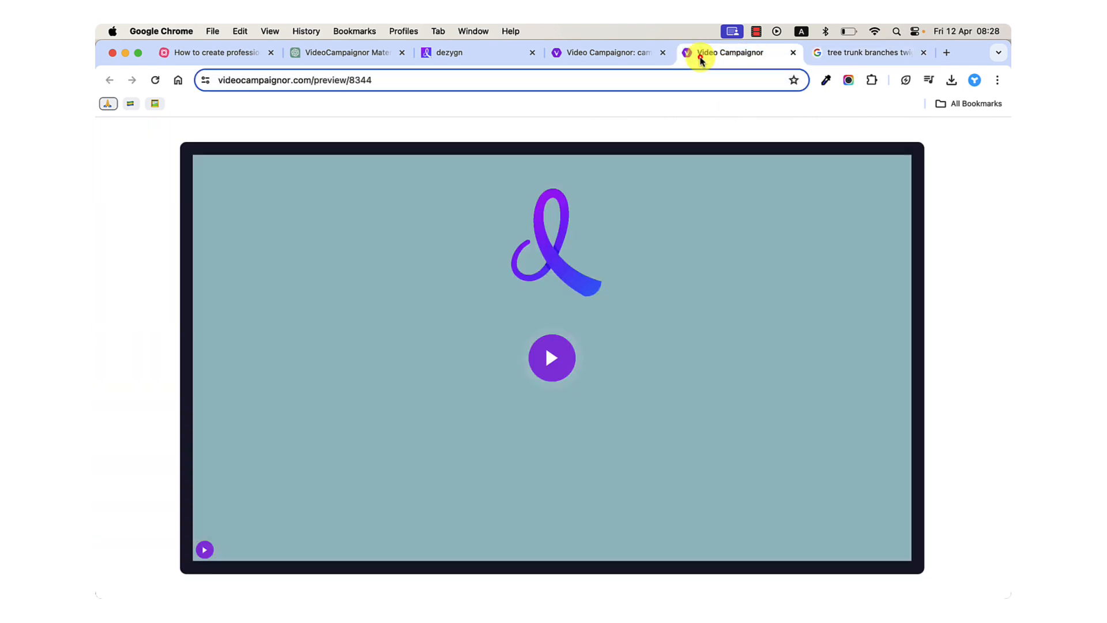
click(569, 53)
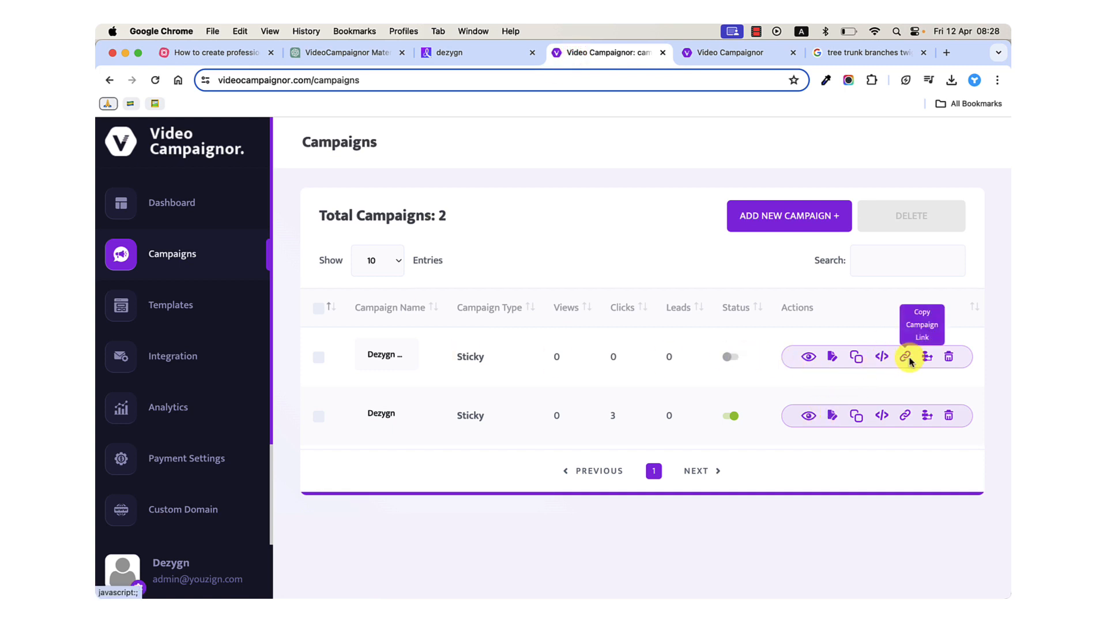
click(832, 358)
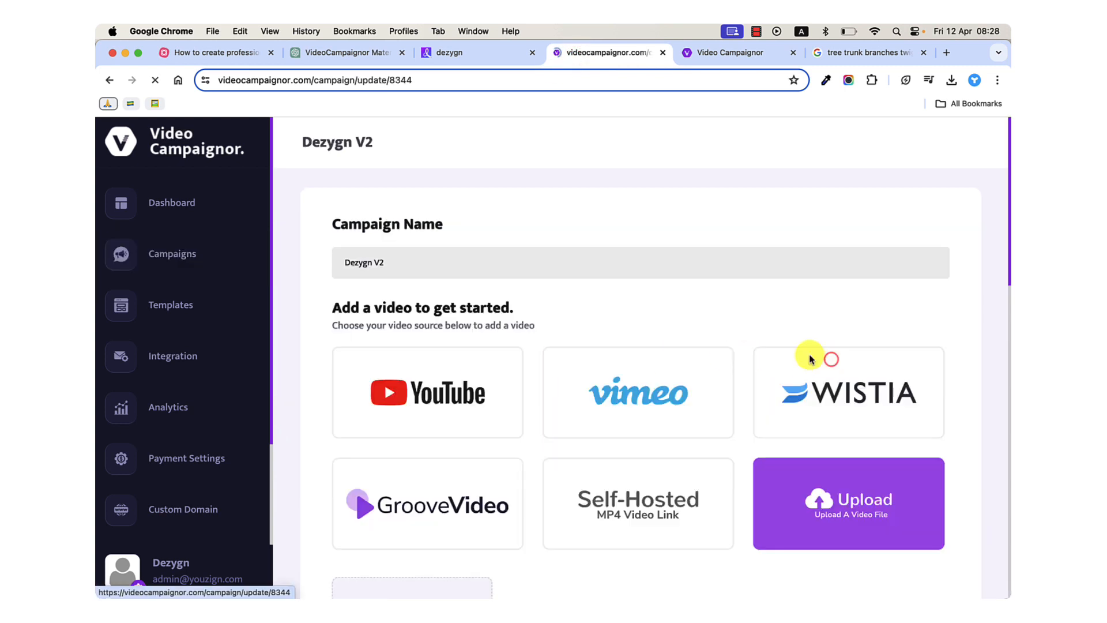
scroll(452, 447, down, 6)
click(409, 480)
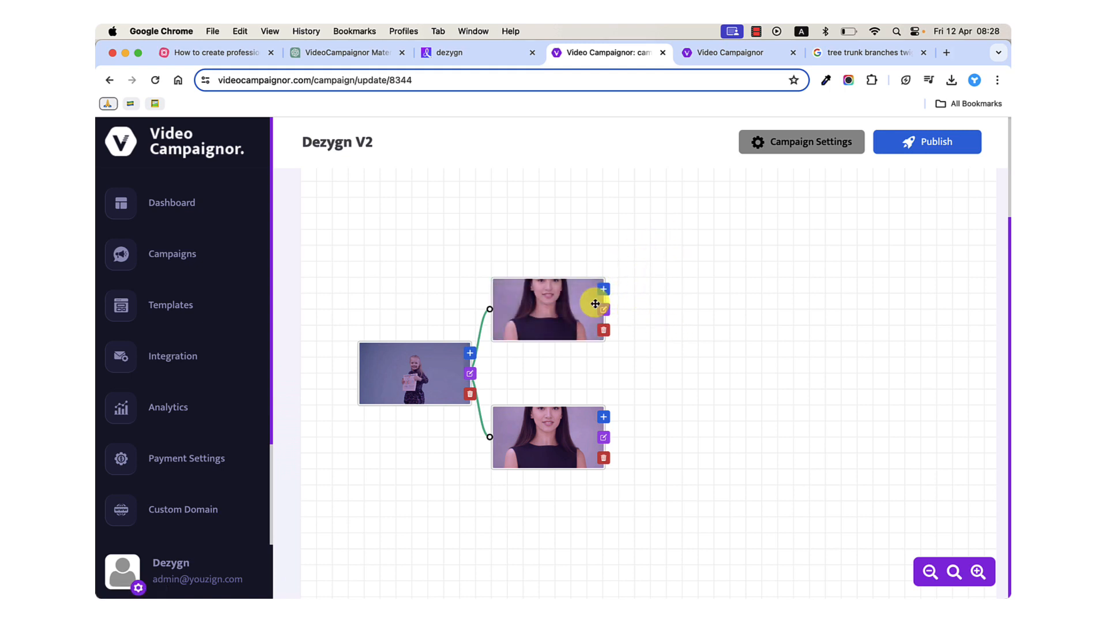
Shift the starting video and its two branch videos slightly on the flow canvas to spread them apart.
drag(573, 303, 581, 295)
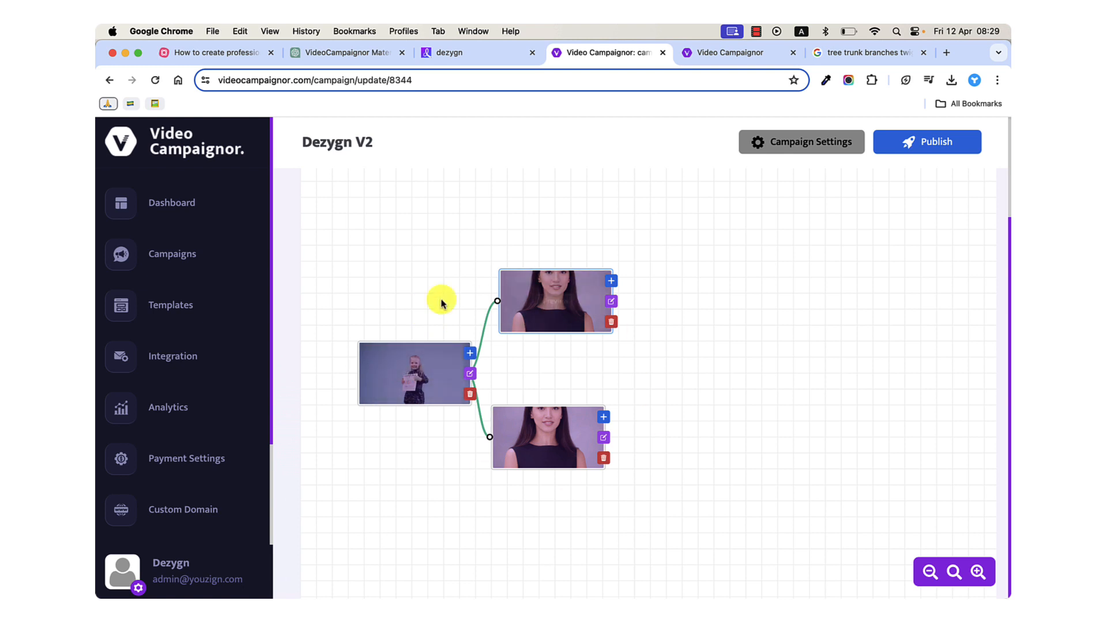
drag(517, 447, 523, 446)
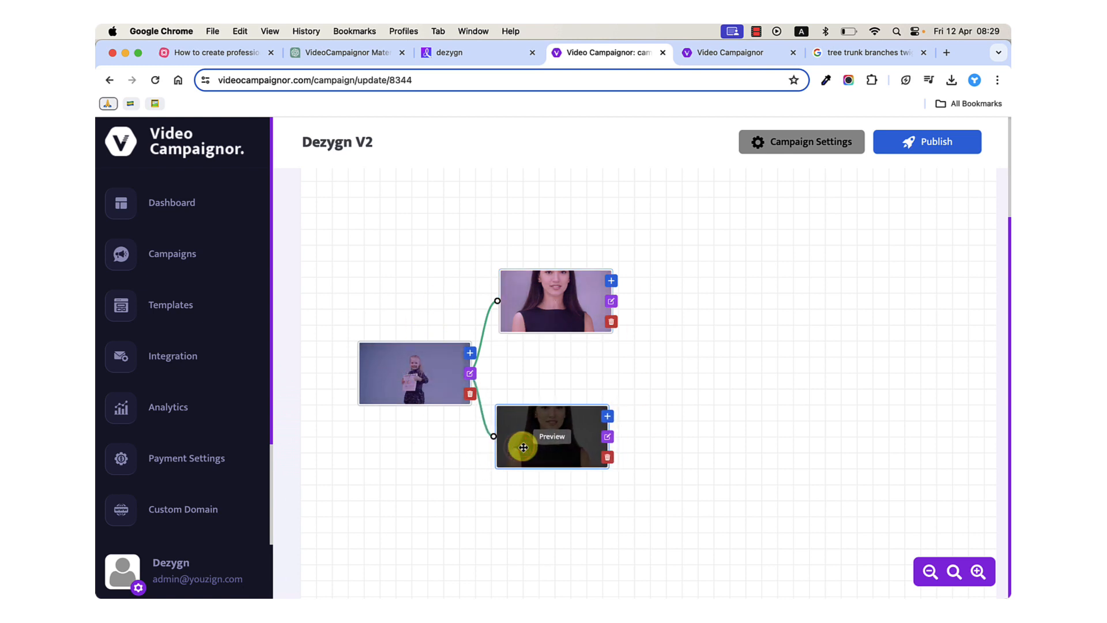
drag(437, 392, 431, 388)
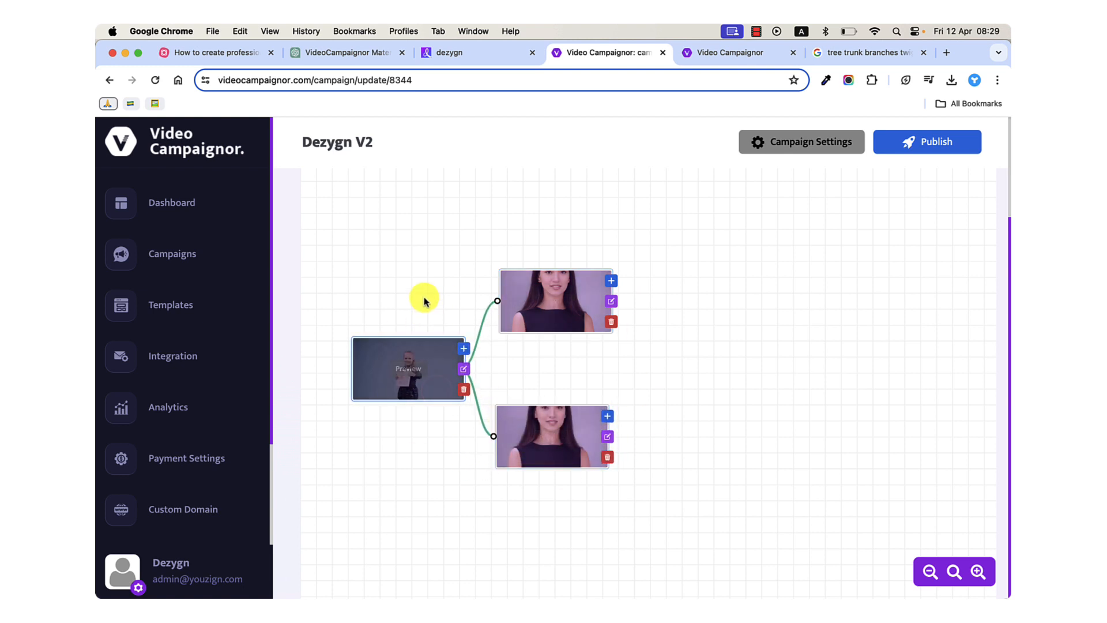
click(423, 297)
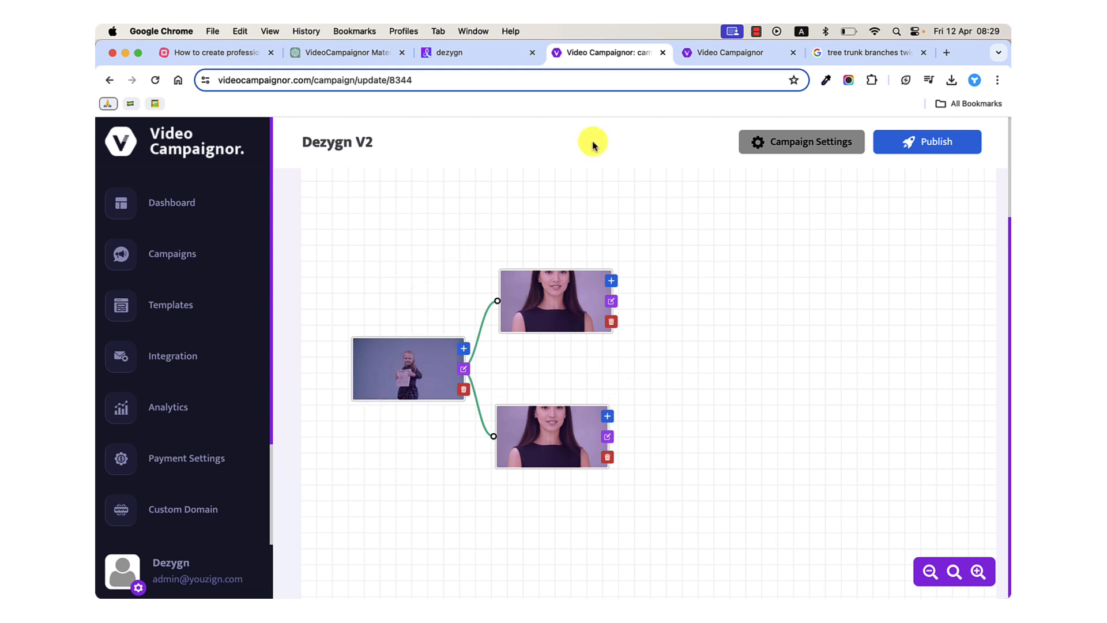
Reload the campaign preview so the interactive video is back at its start.
click(696, 63)
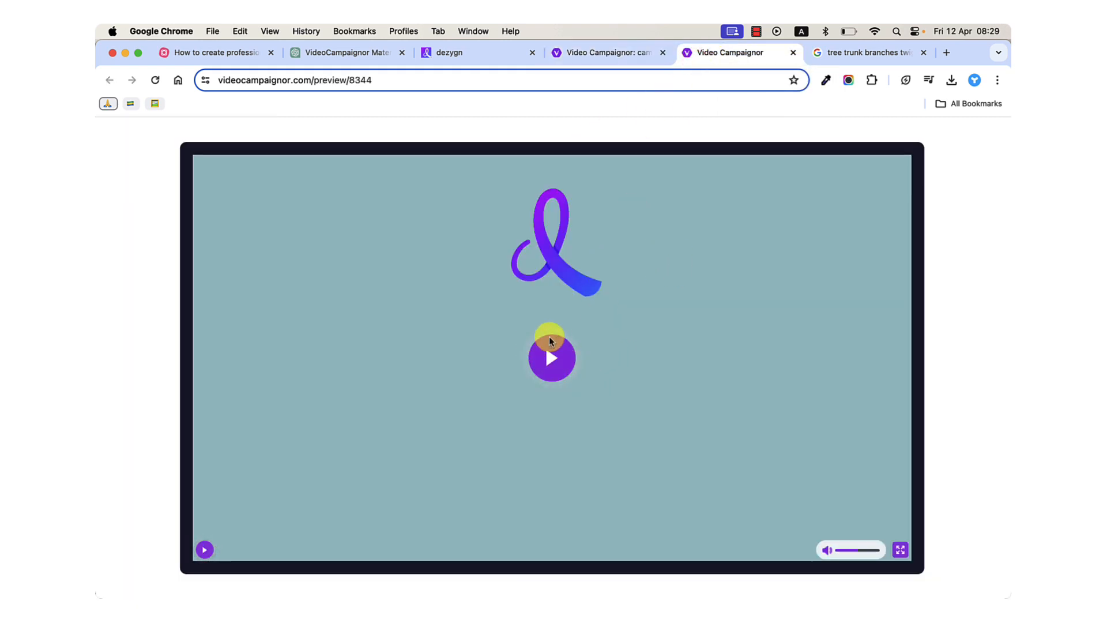
click(155, 82)
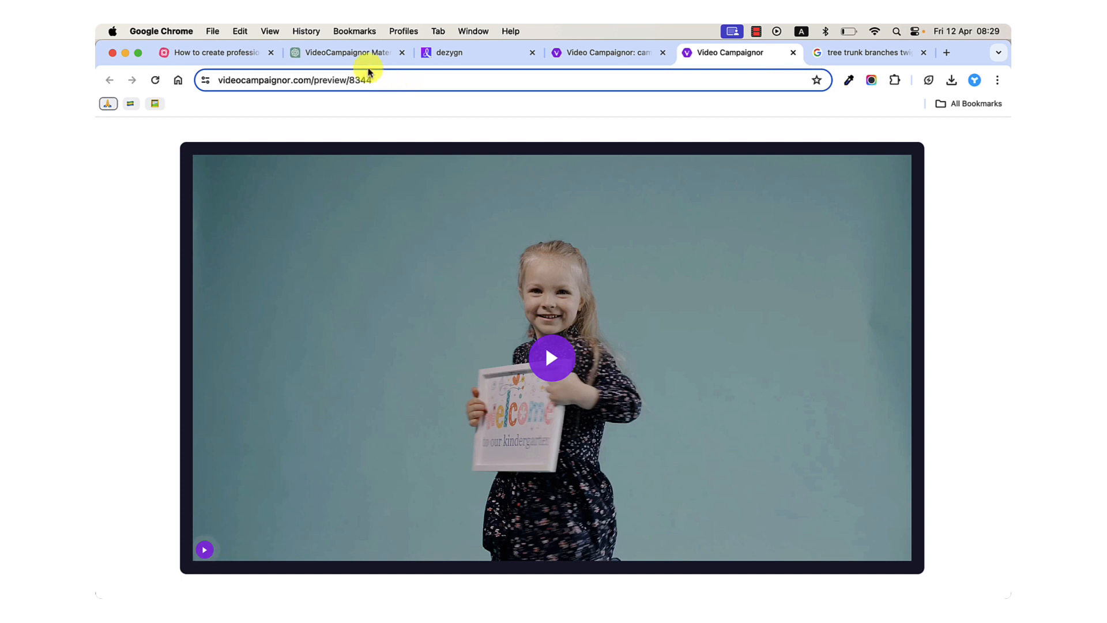
Switch to the MindMeister mind map and read the overview note in the intro of the Video Scripting branch.
click(234, 52)
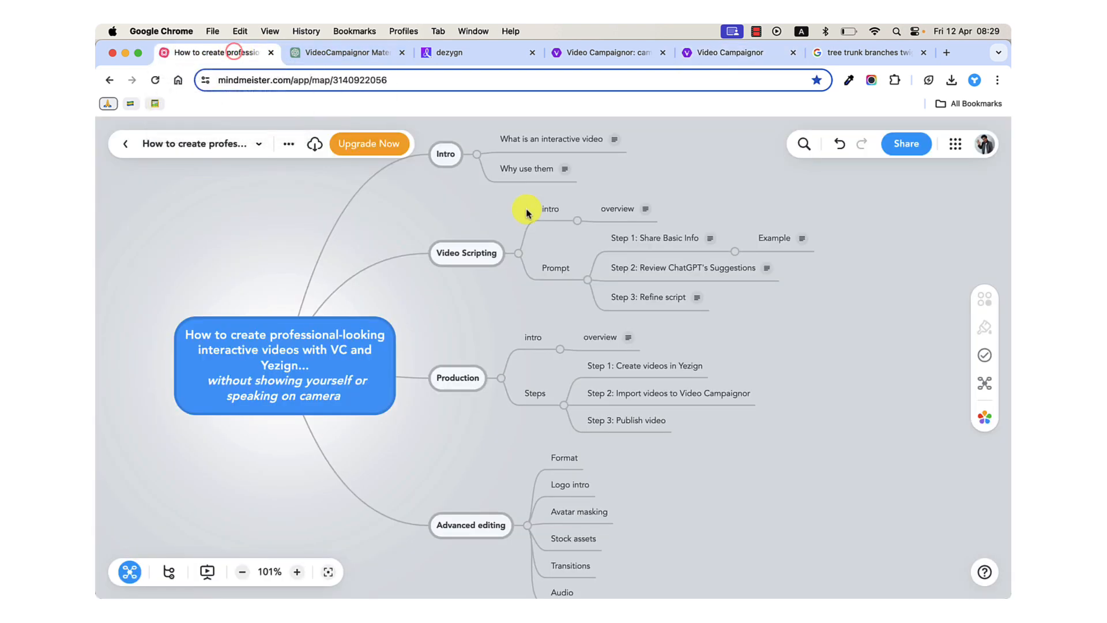
scroll(552, 170, up, 1)
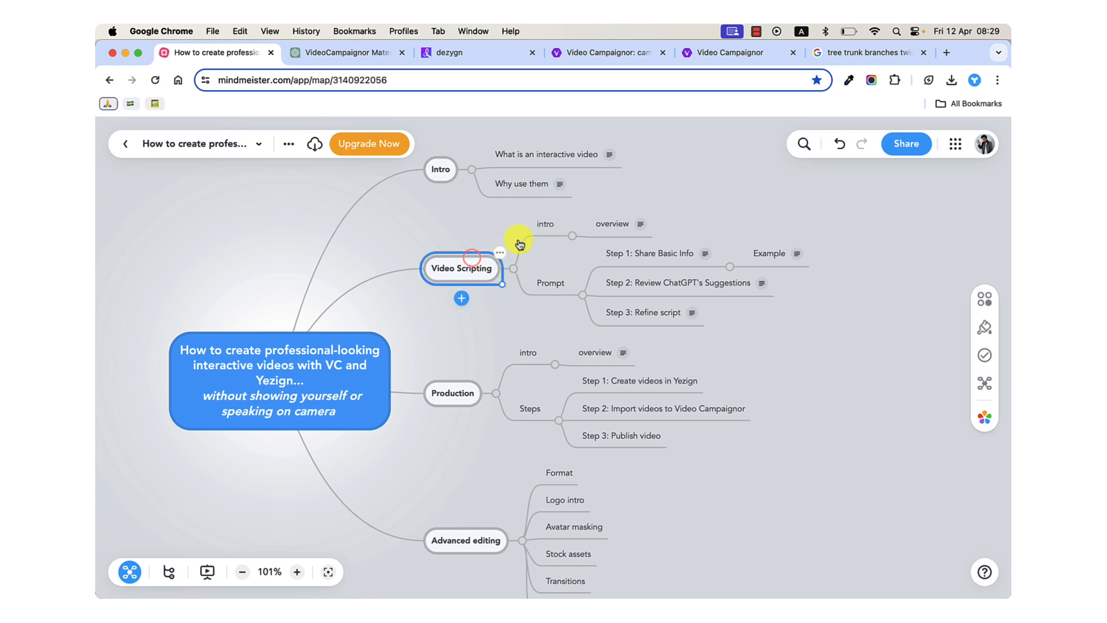
click(544, 227)
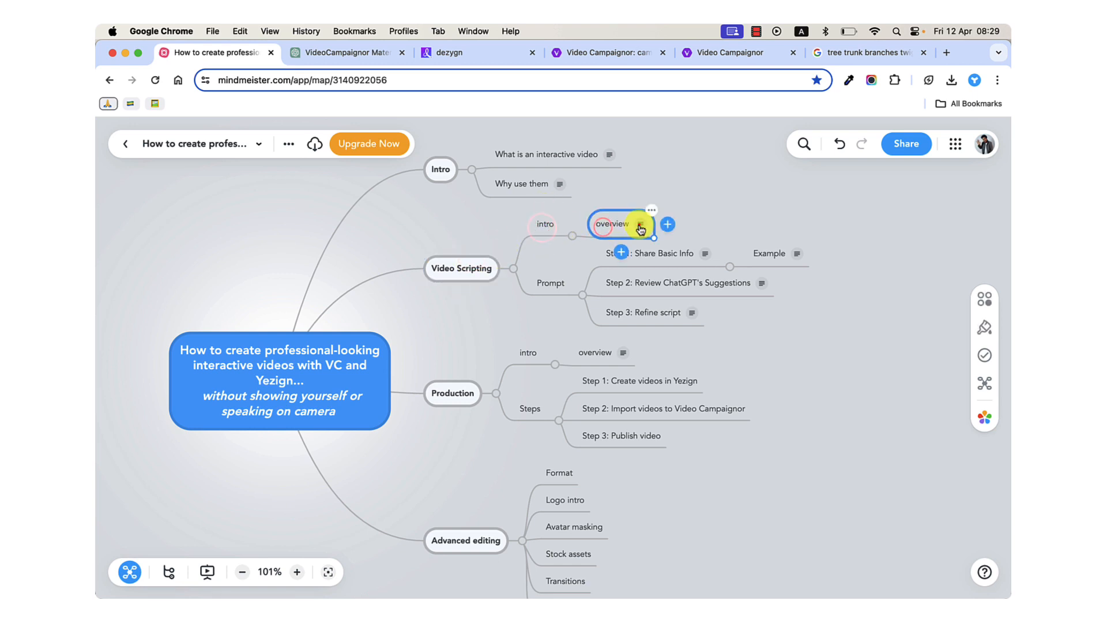
click(640, 224)
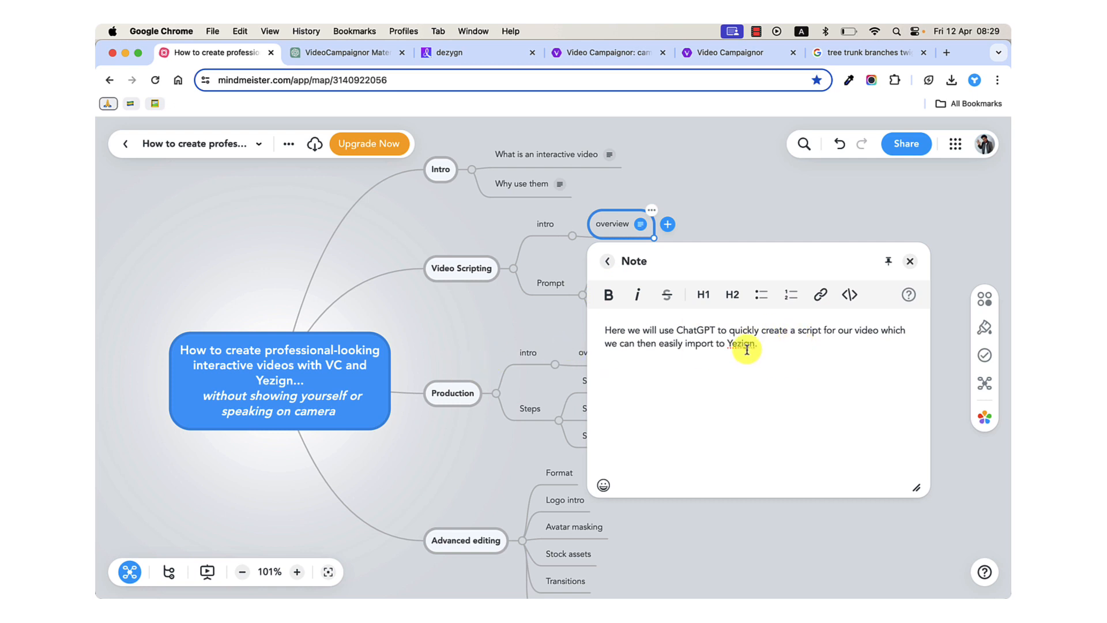
click(491, 328)
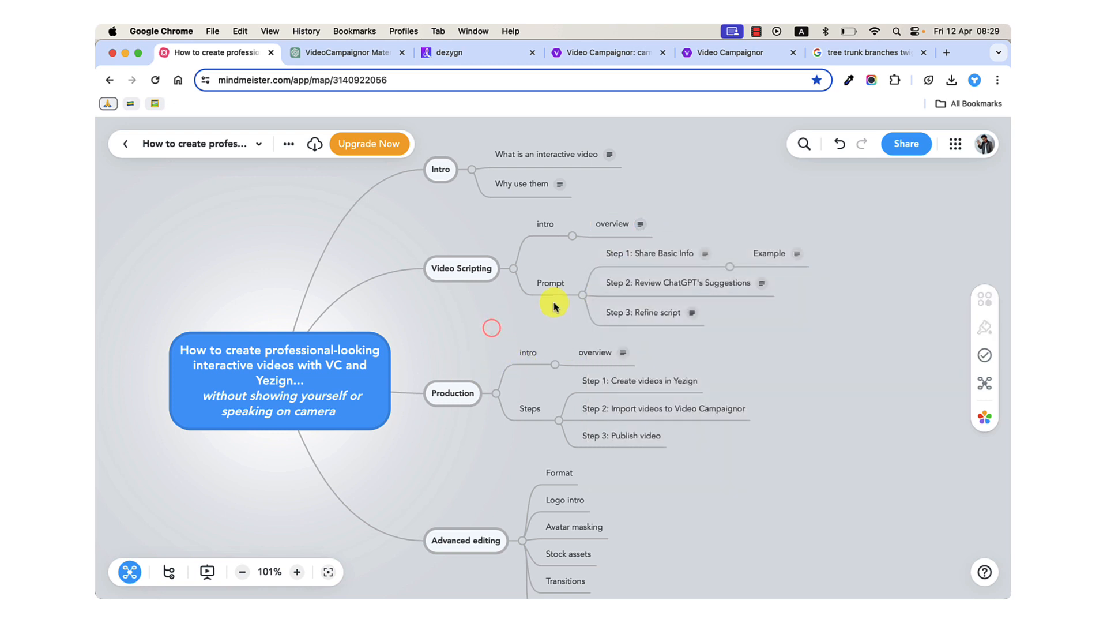
Open the note attached to "Step 1: Share Basic Info" in the Prompt branch.
click(635, 253)
click(701, 253)
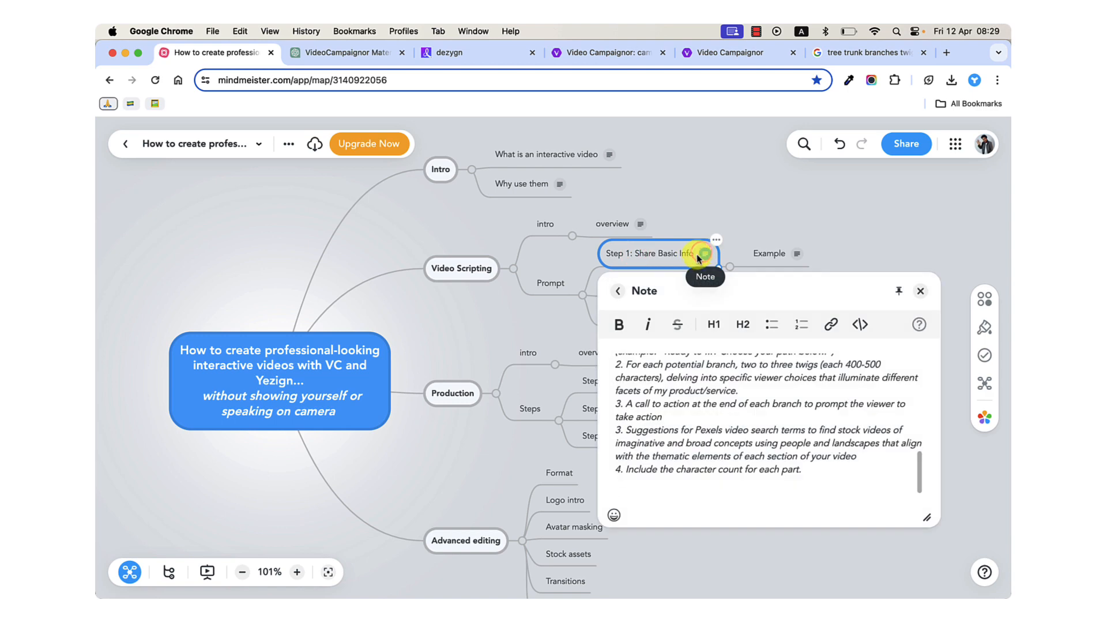
Close the Step 1 note, switch to ChatGPT and start a new chat.
click(562, 283)
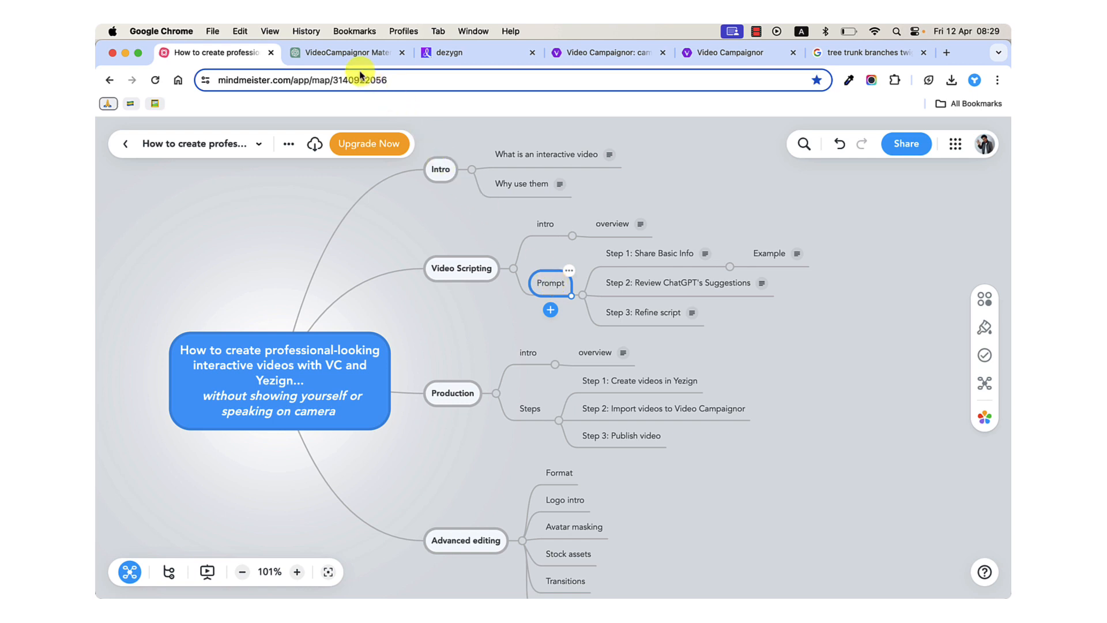
click(346, 53)
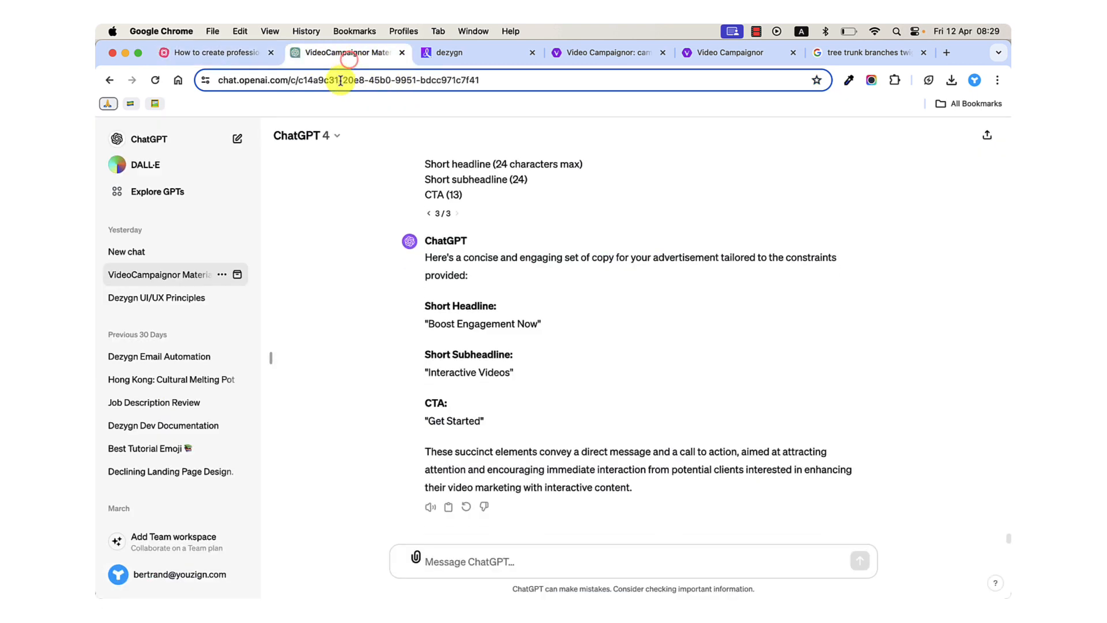
click(340, 81)
triple_click(339, 81)
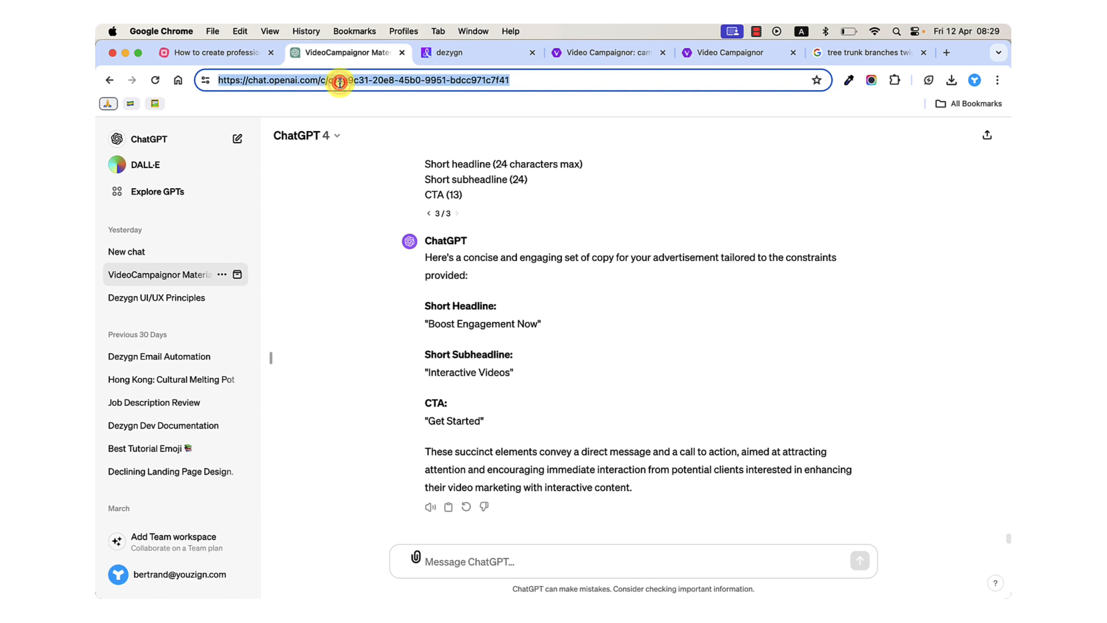
click(162, 254)
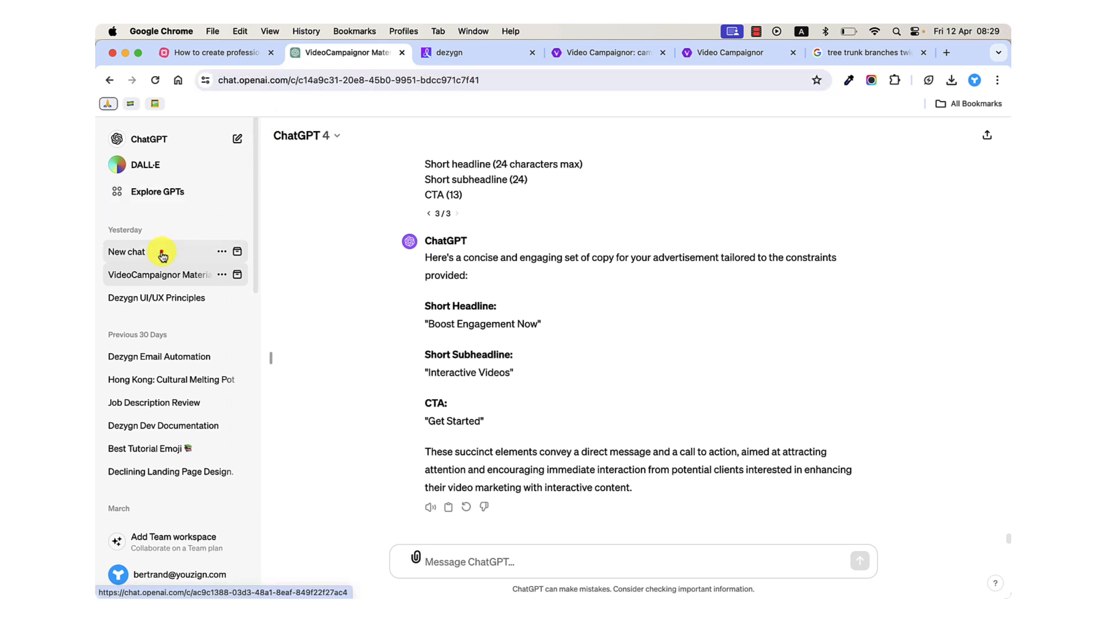
click(237, 140)
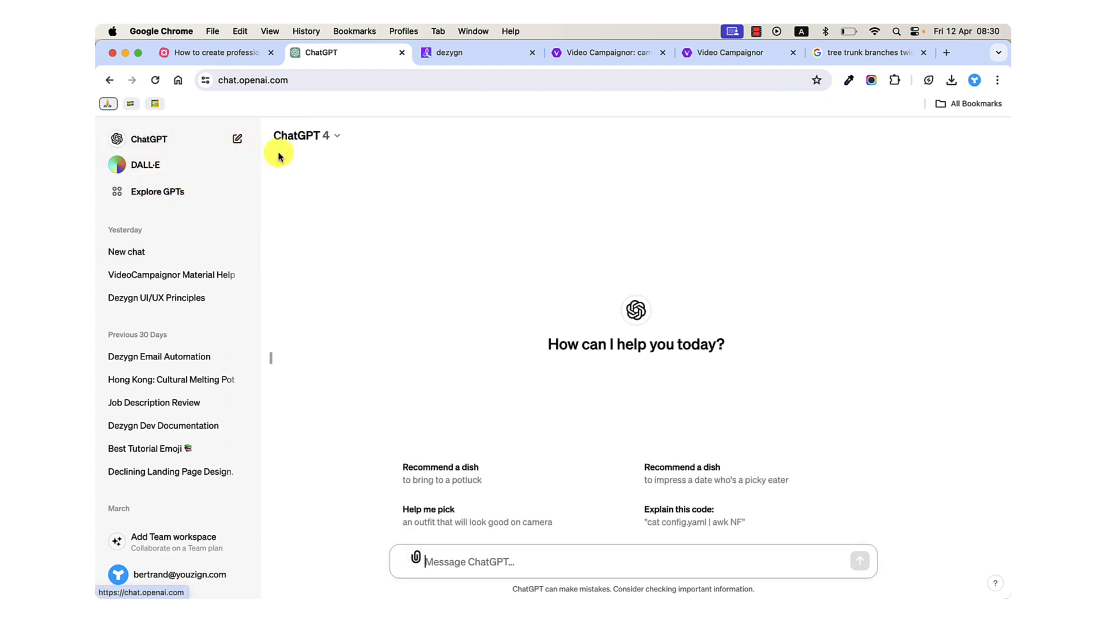
Check which ChatGPT models are available for the new chat, keeping GPT-4 selected.
click(345, 140)
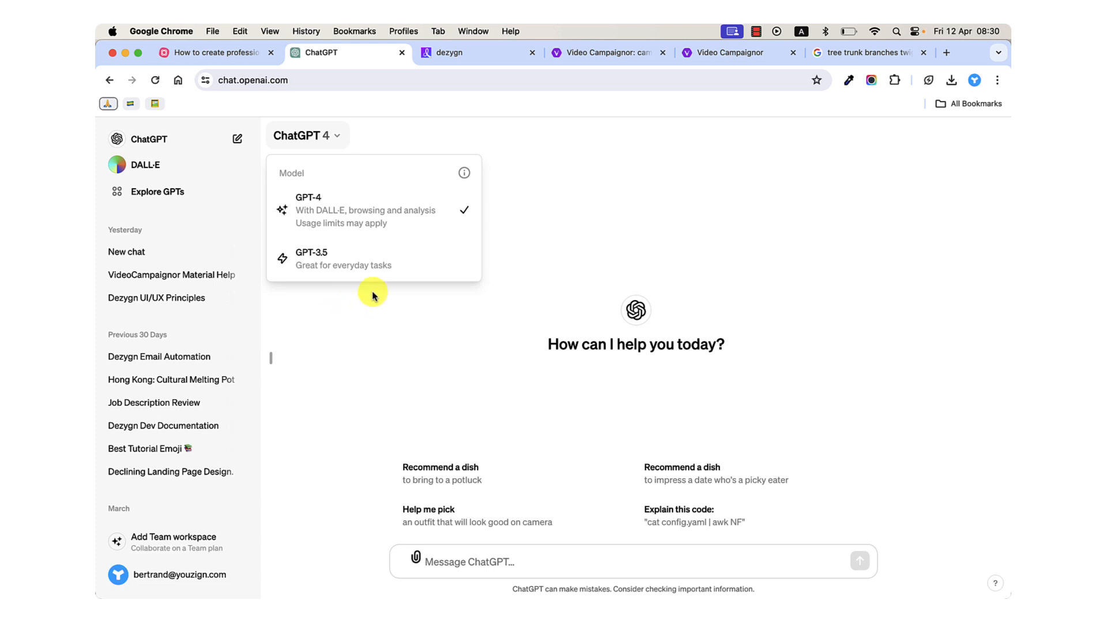
click(367, 322)
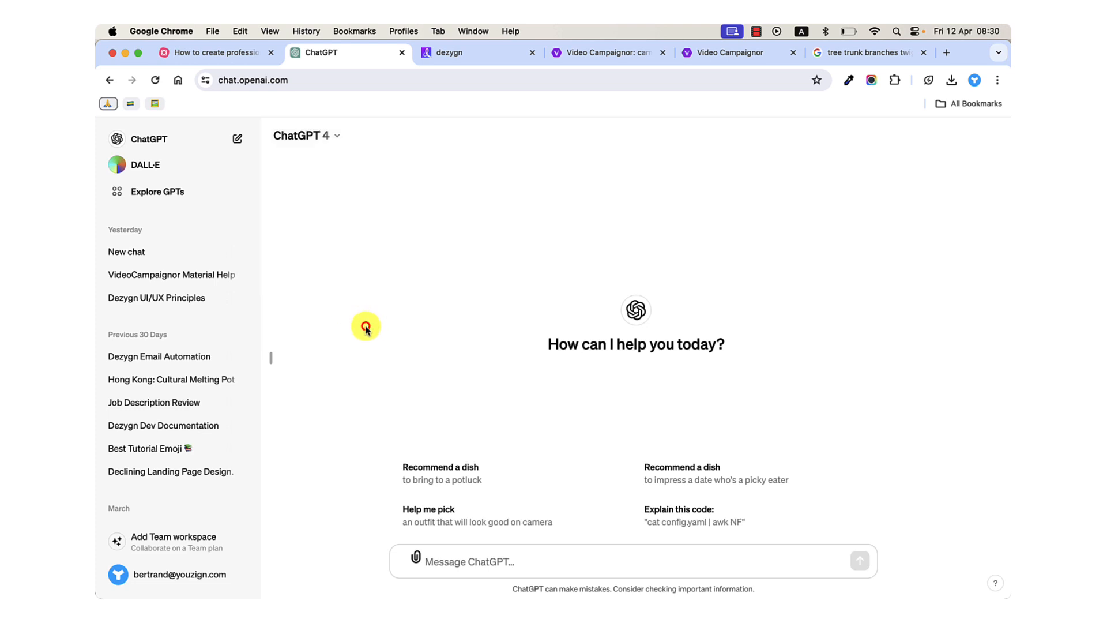
click(337, 139)
click(334, 305)
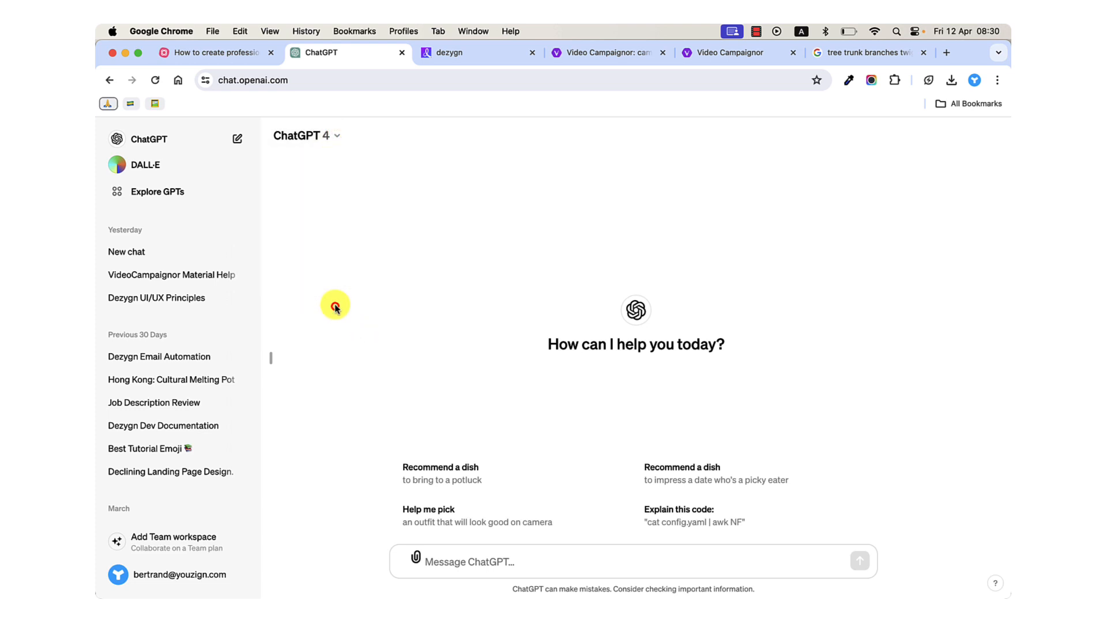
Switch to the MindMeister map and copy the italic prompt text from the "Step 1: Share Basic Info" note, leaving out the introductory paragraph.
click(236, 53)
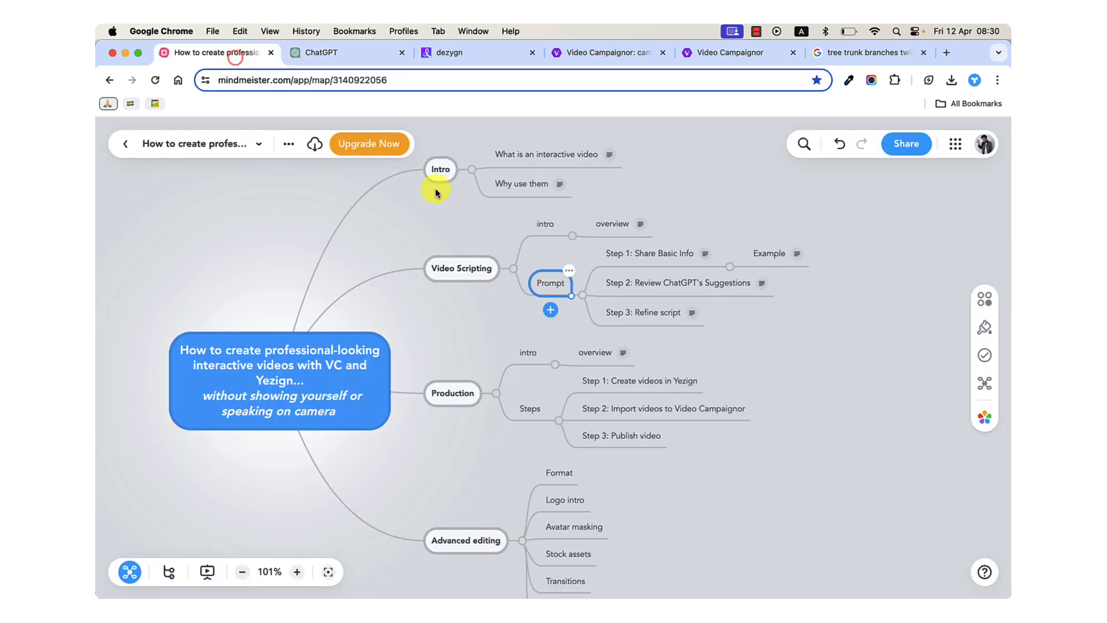
click(618, 250)
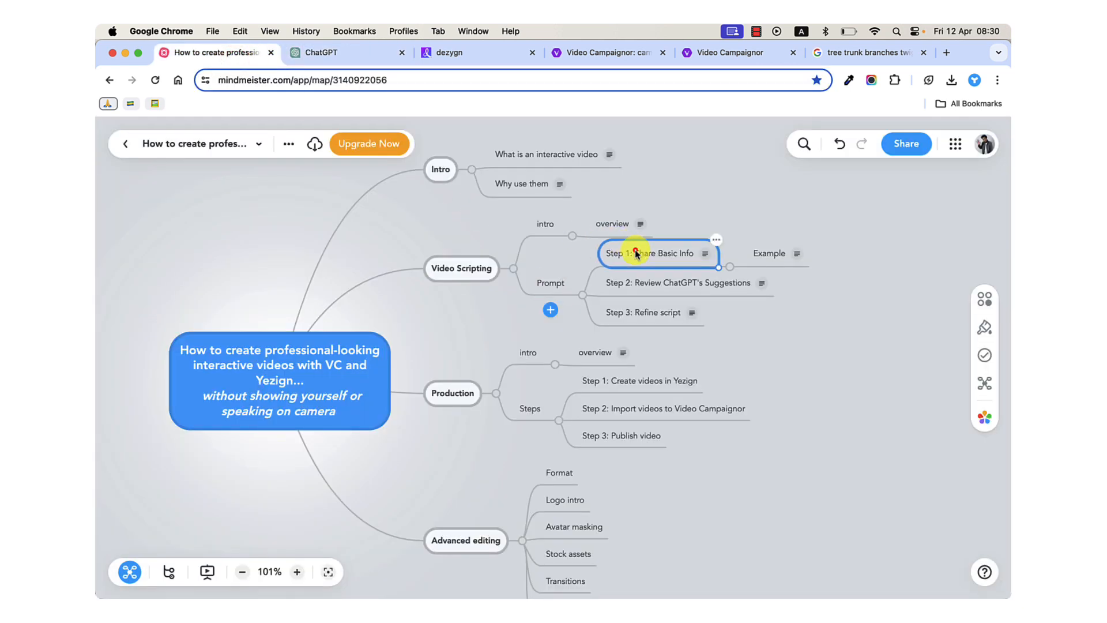
click(702, 255)
scroll(691, 405, up, 5)
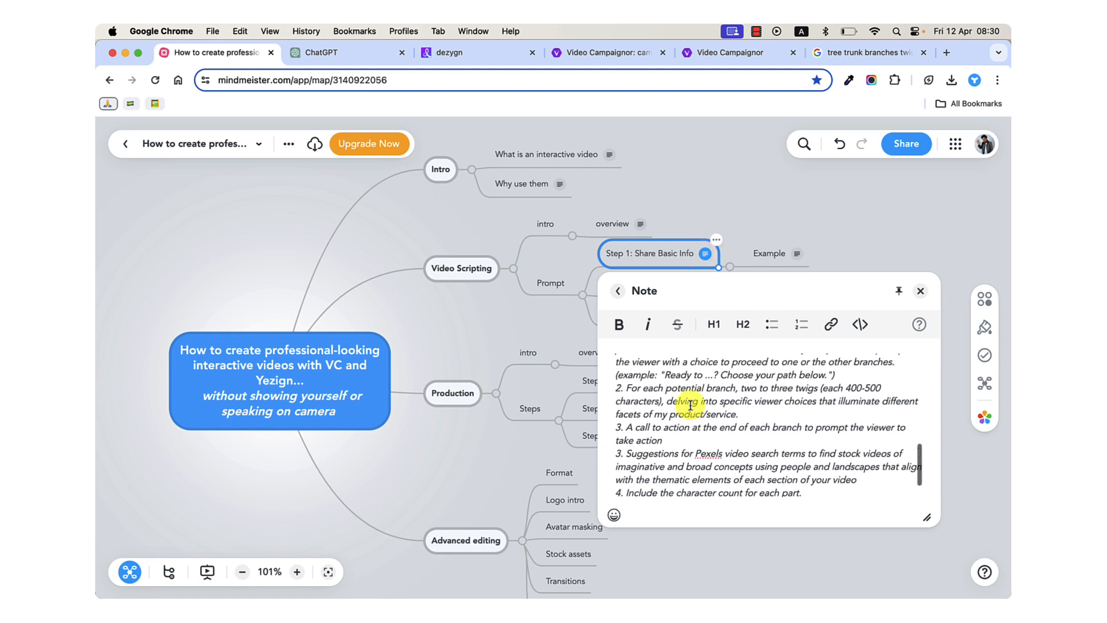
scroll(690, 405, up, 5)
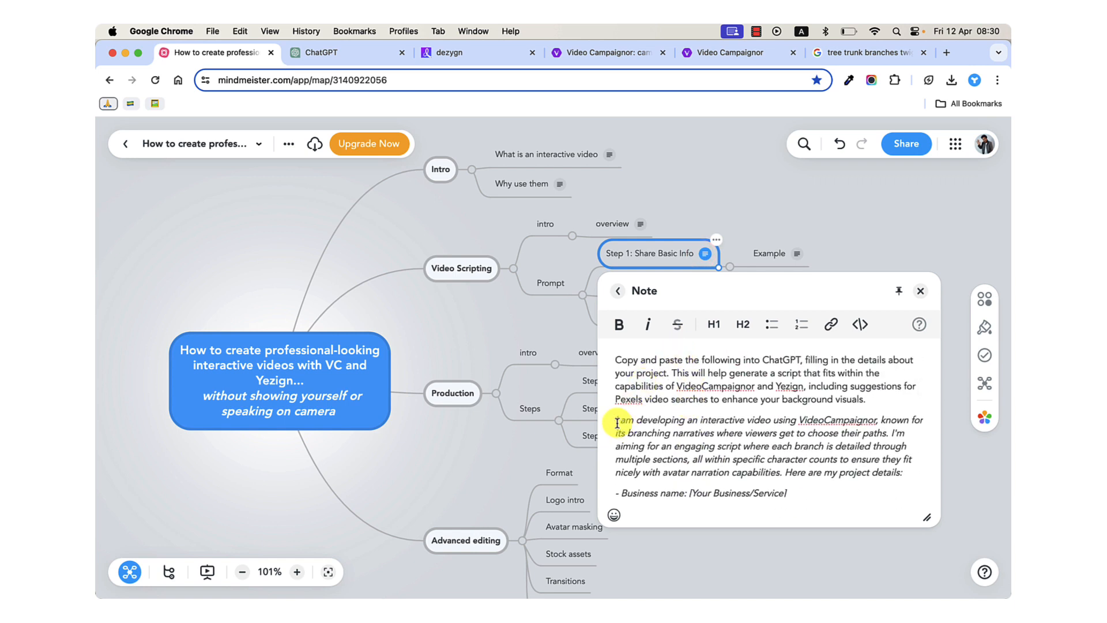
drag(616, 422, 794, 456)
scroll(786, 435, up, 5)
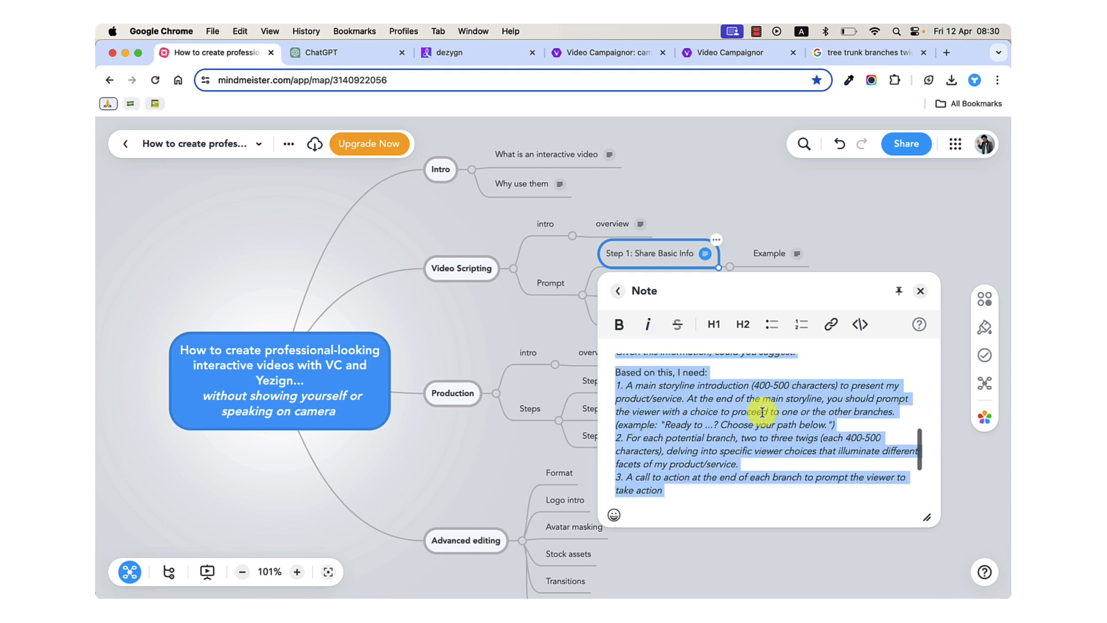
scroll(763, 412, up, 4)
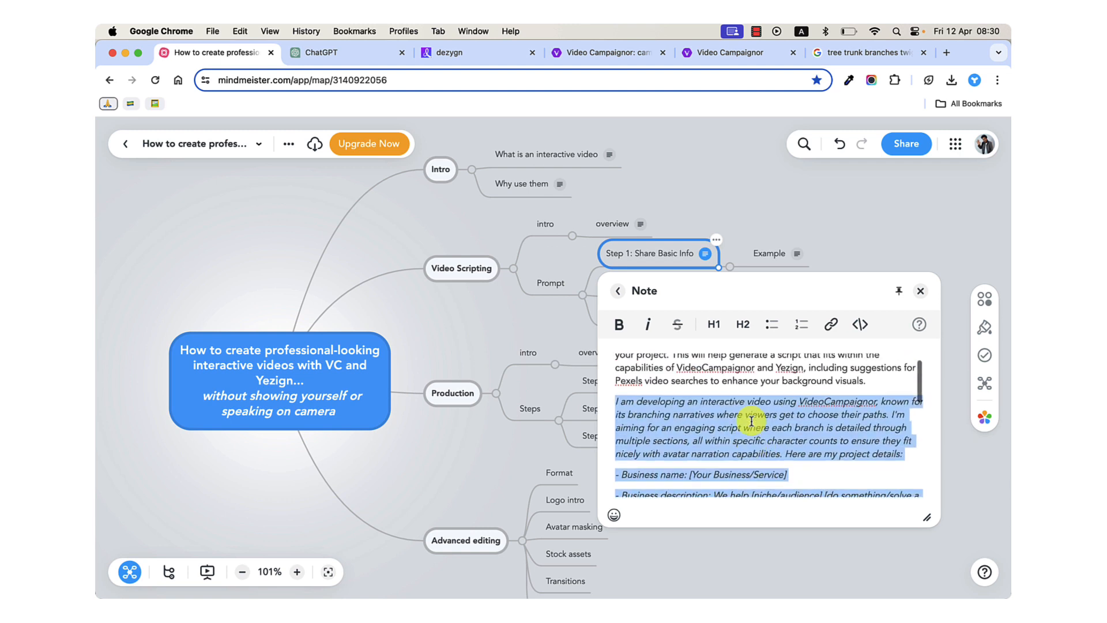
key(super+c)
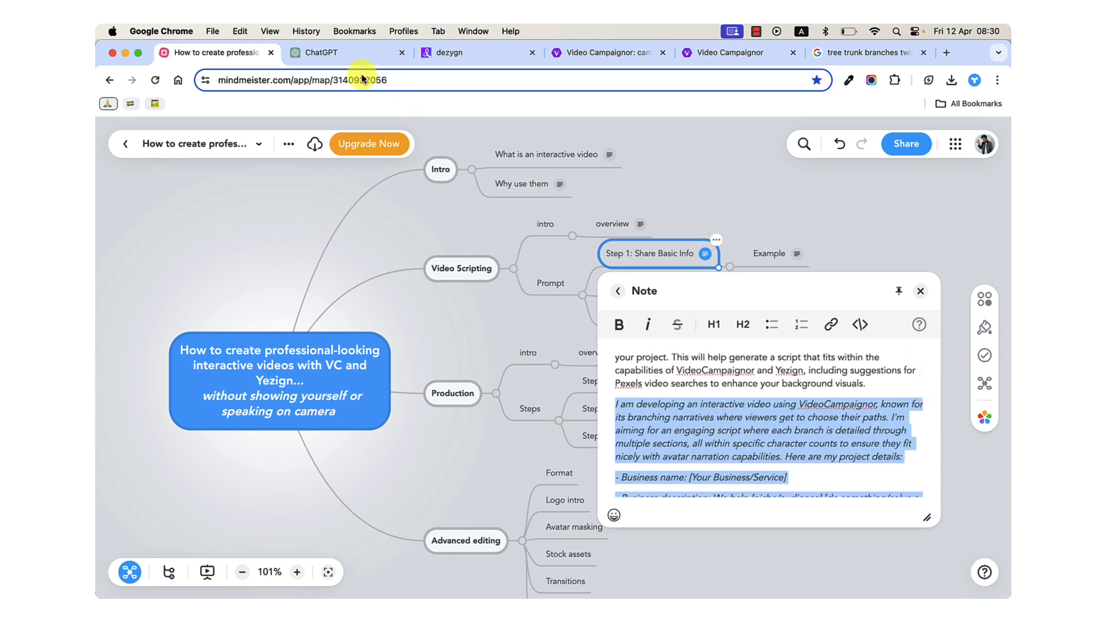
Paste the copied prompt into the message of the new ChatGPT chat and look through it without sending.
click(353, 58)
click(443, 559)
key(super+v)
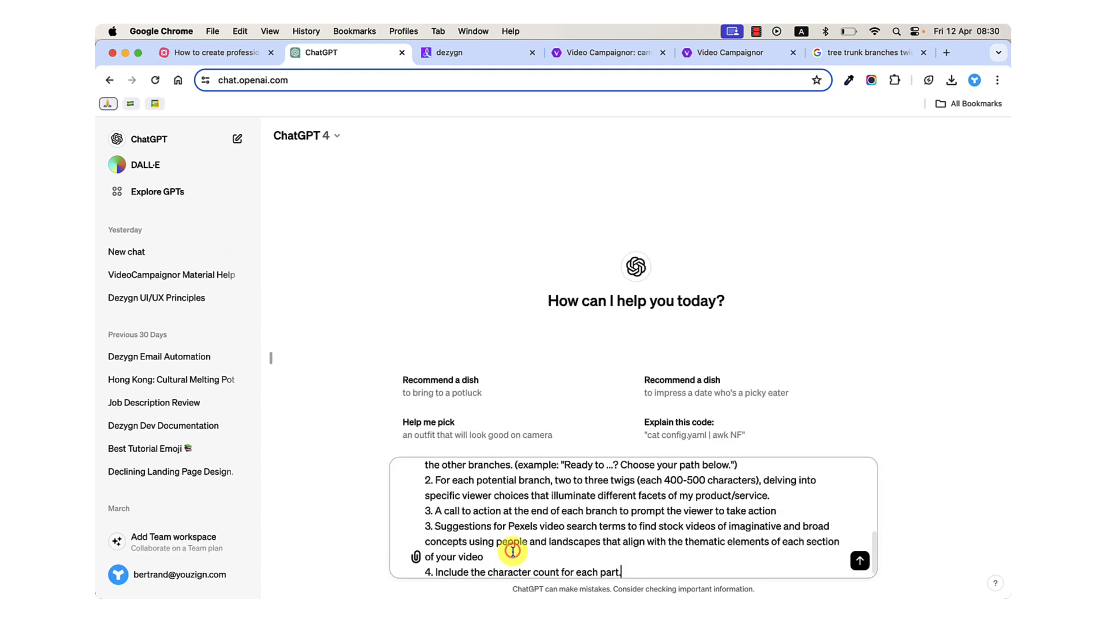
scroll(545, 533, up, 10)
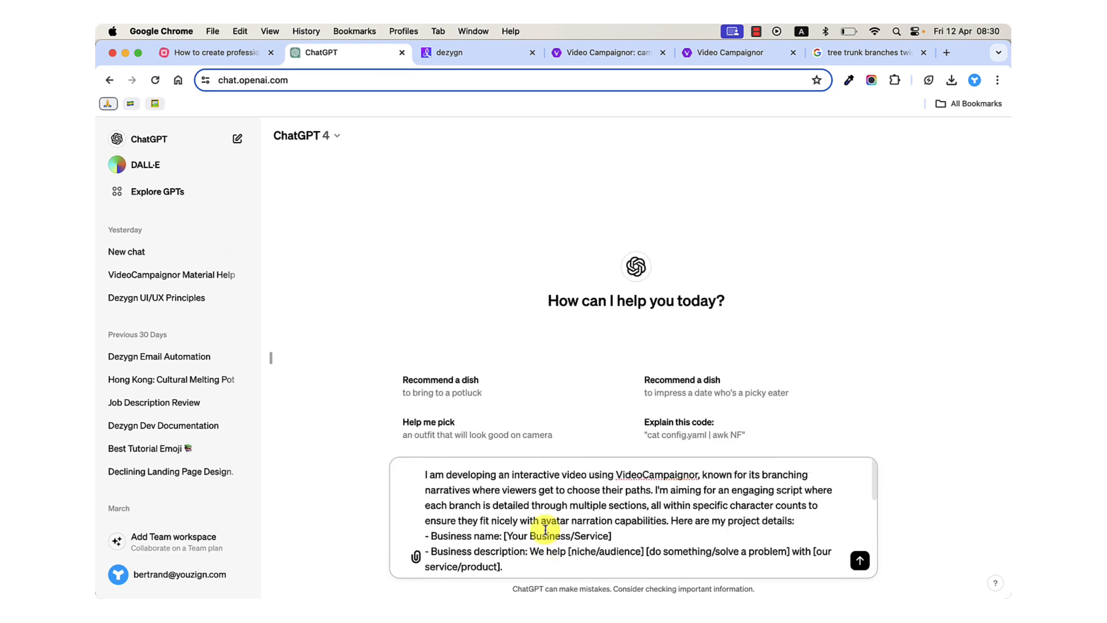
scroll(545, 530, down, 10)
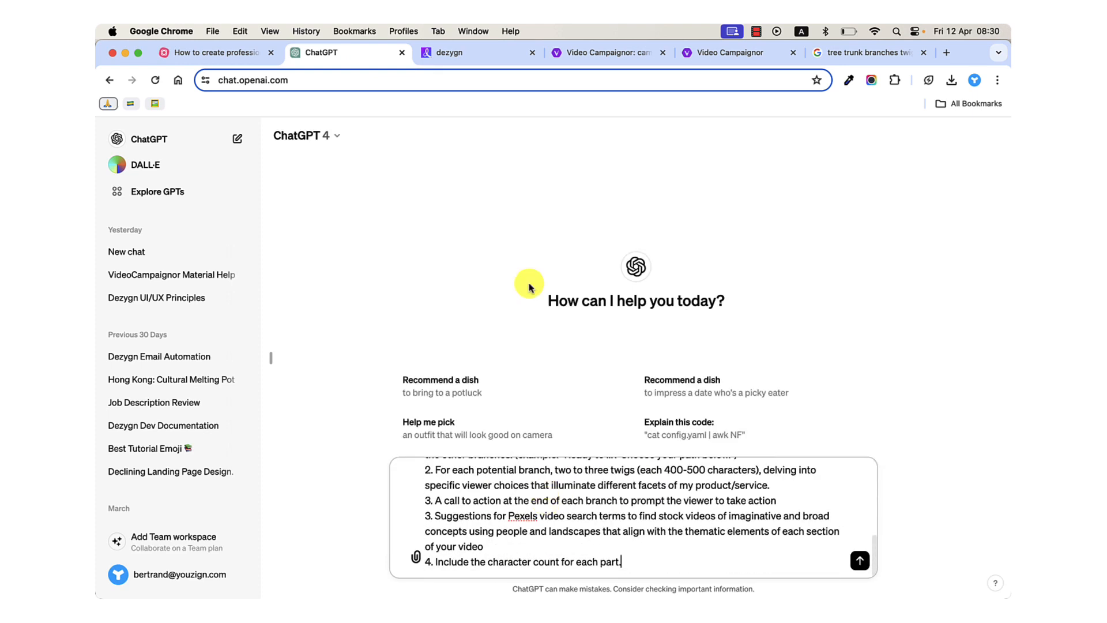
Open TextEdit, paste the prompt into the blank document and enlarge the window so the text fits comfortably.
key(super+space)
text(tex)
key(Return)
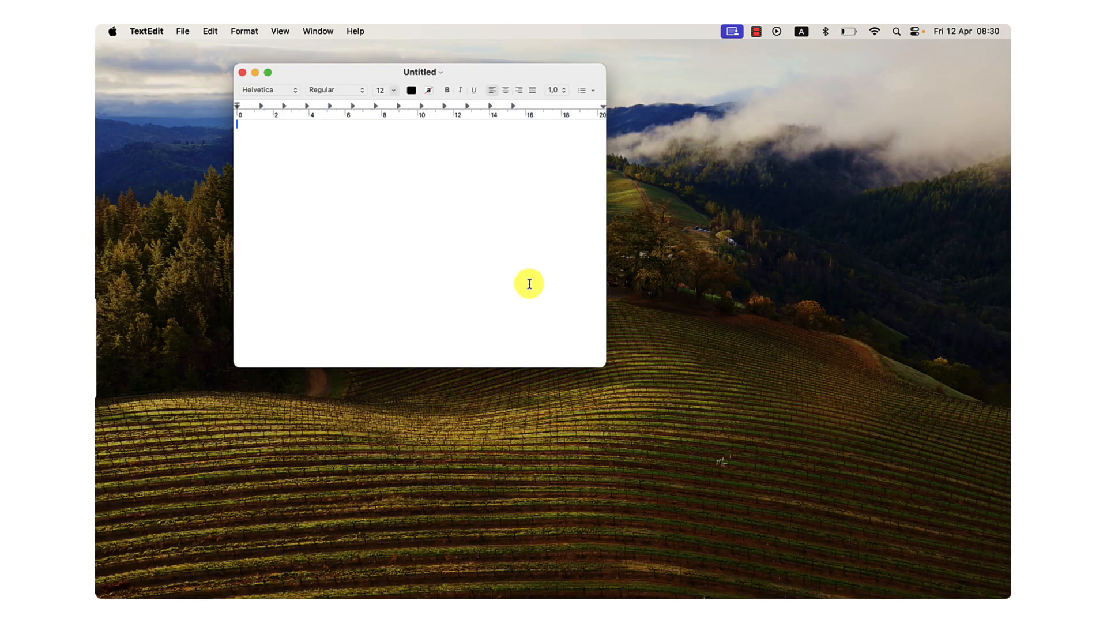
click(412, 238)
key(super+v)
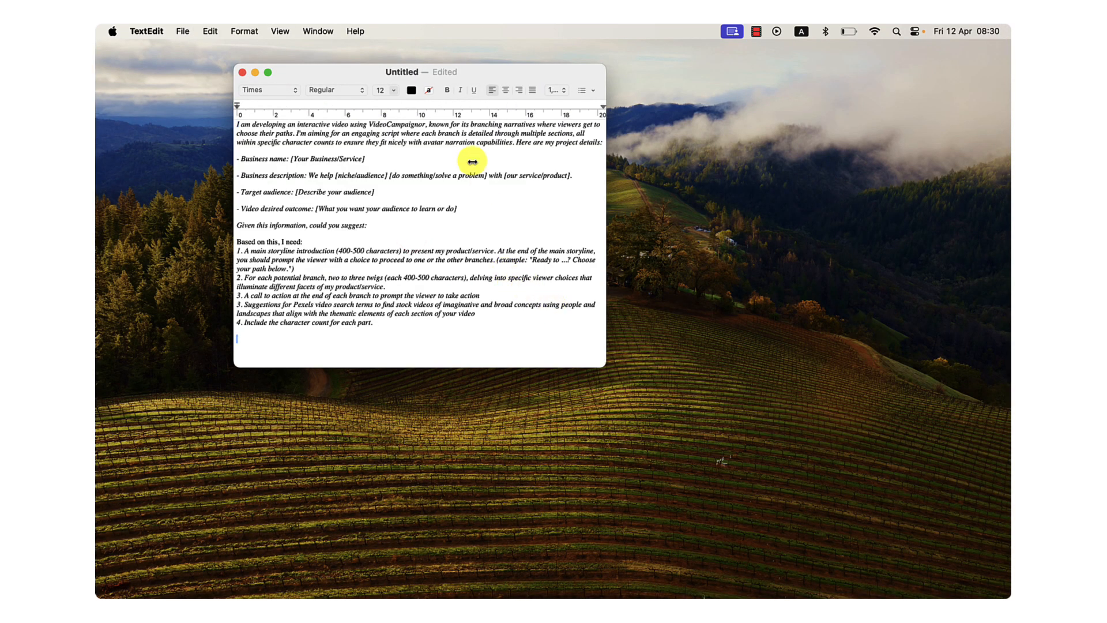
drag(603, 363, 802, 495)
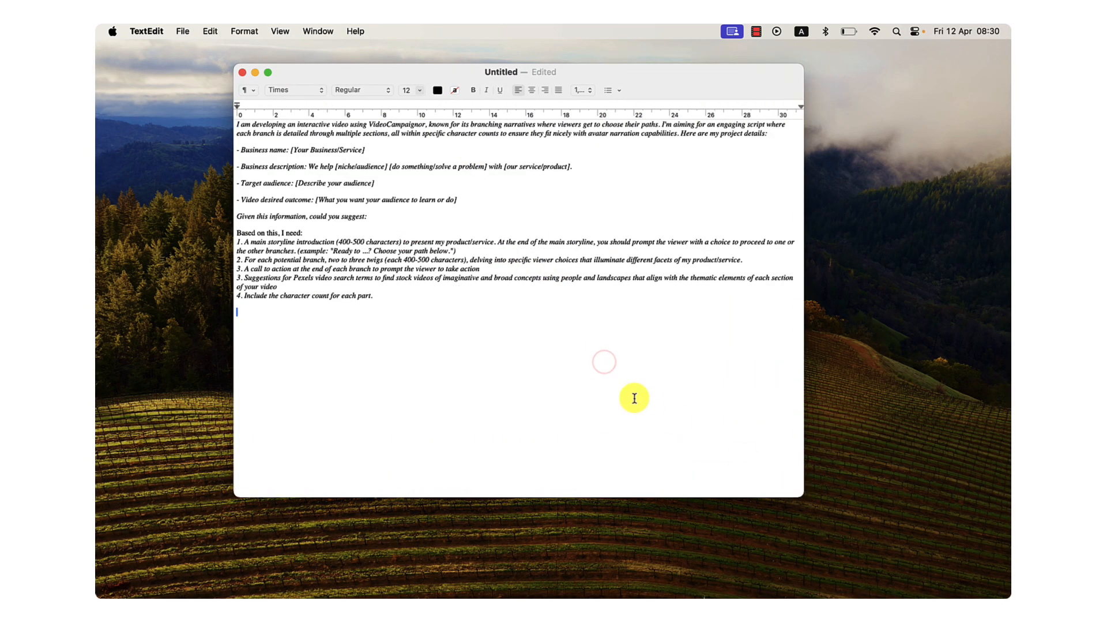
Set the whole prompt text to font size 18 and remove its italics.
click(632, 396)
key(super+a)
click(415, 94)
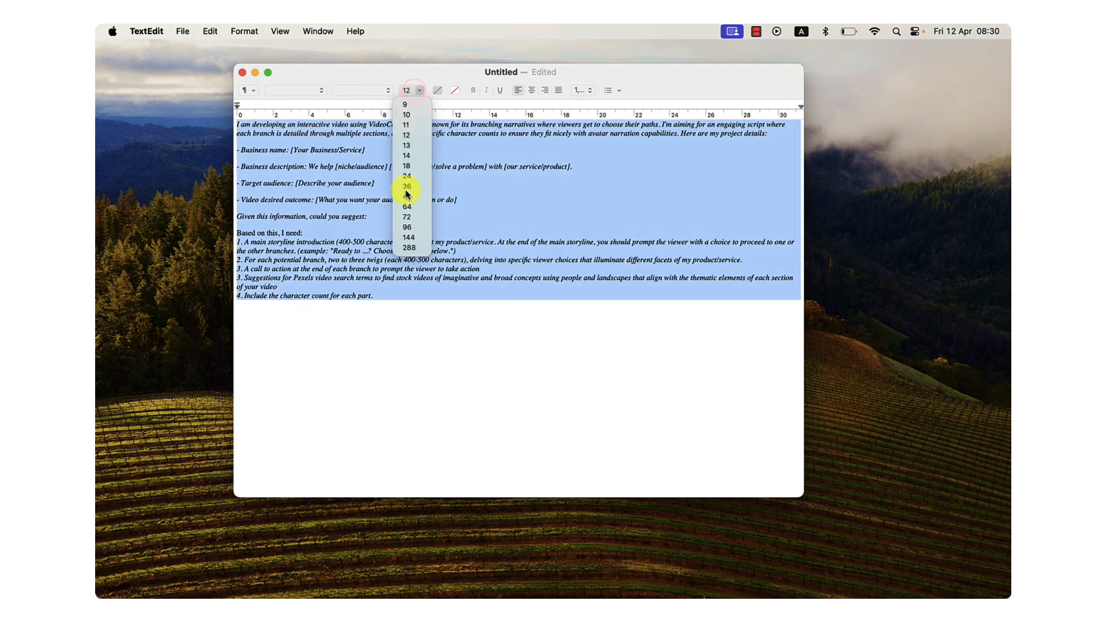
click(407, 176)
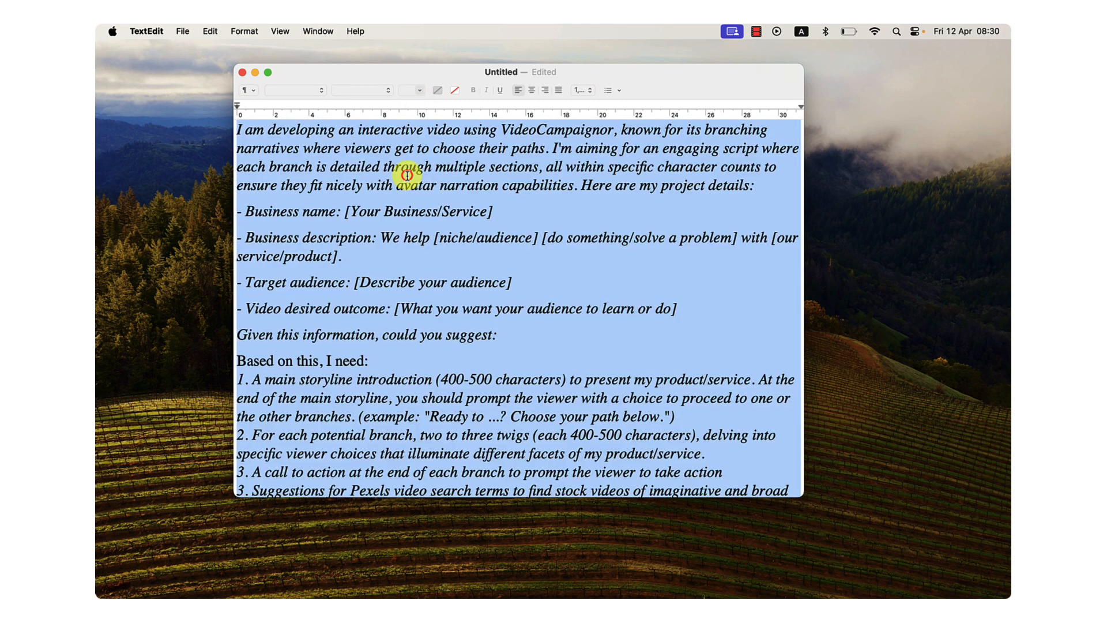
click(418, 89)
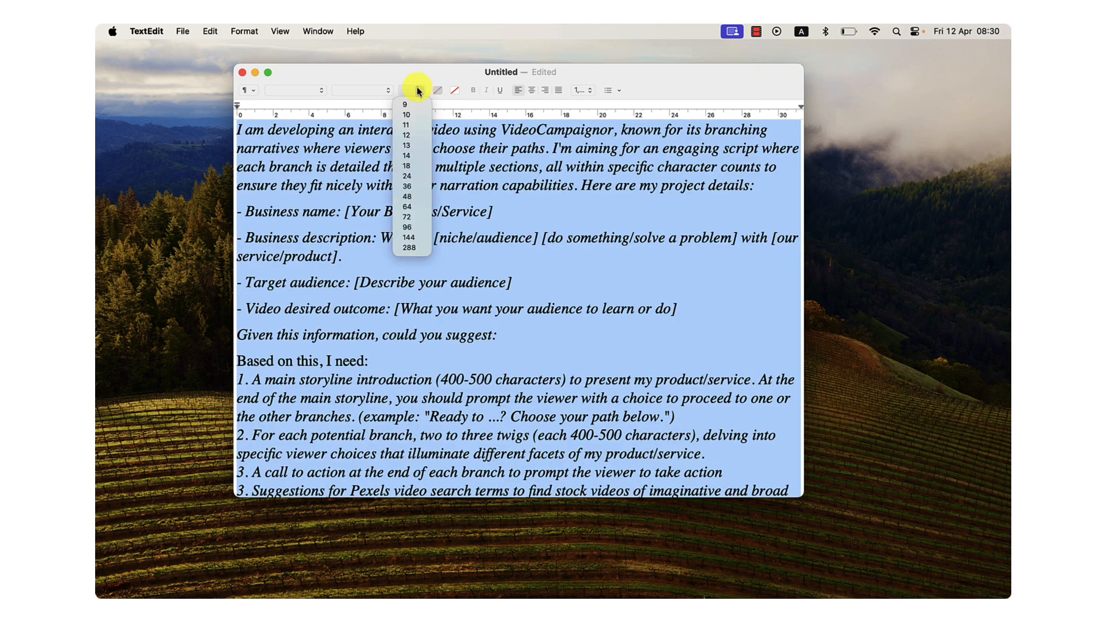
click(406, 166)
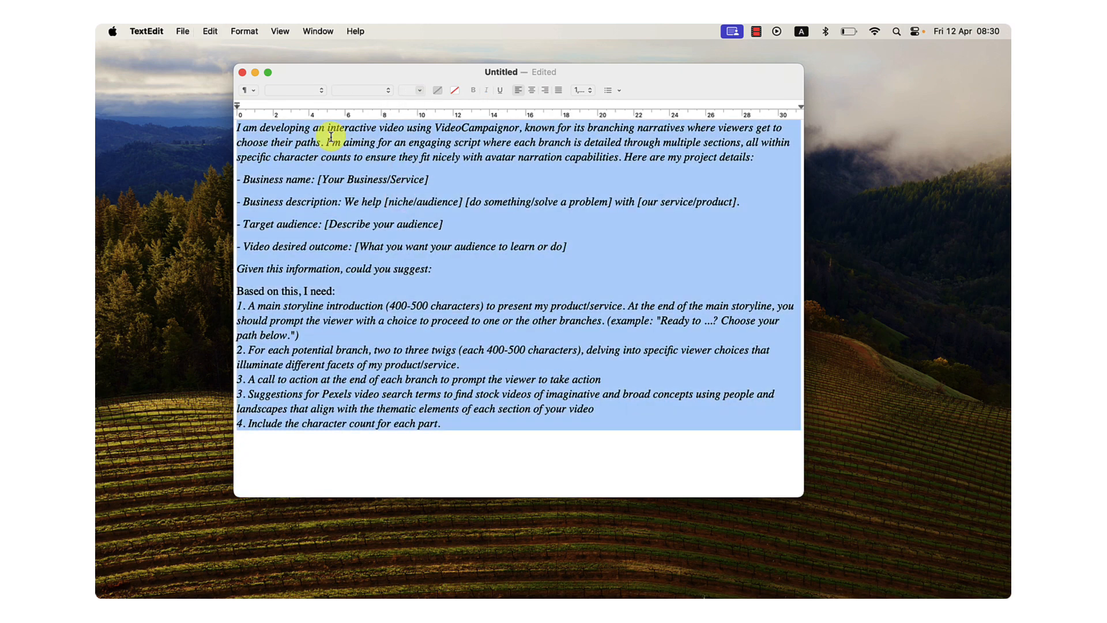
key(super+i)
click(341, 156)
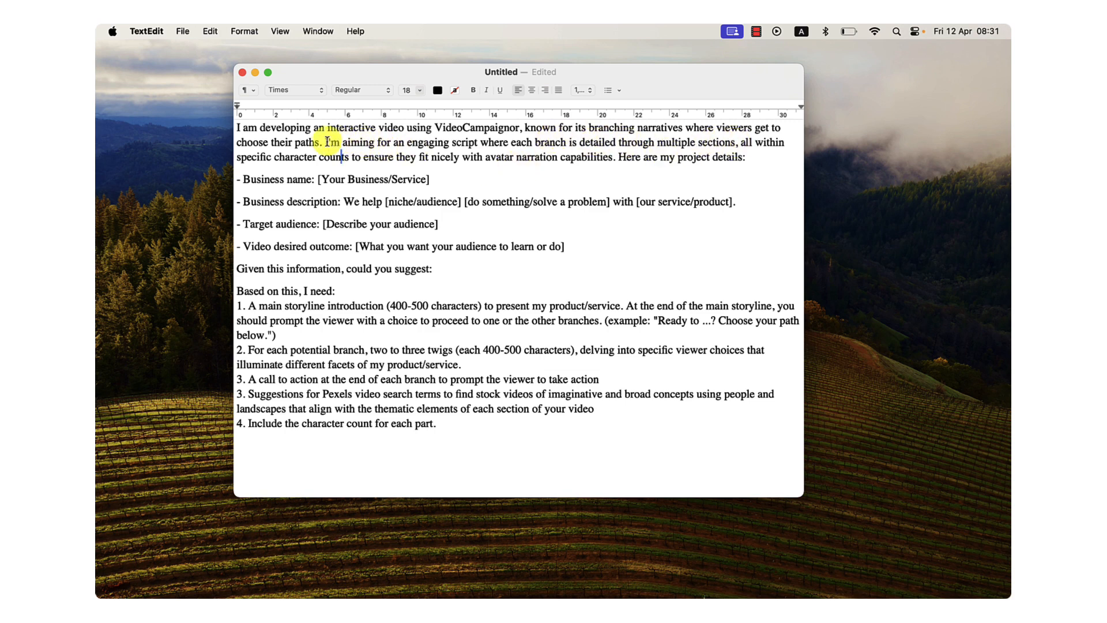
Replace the business name placeholder in the prompt with "Dezygn".
drag(322, 143, 687, 159)
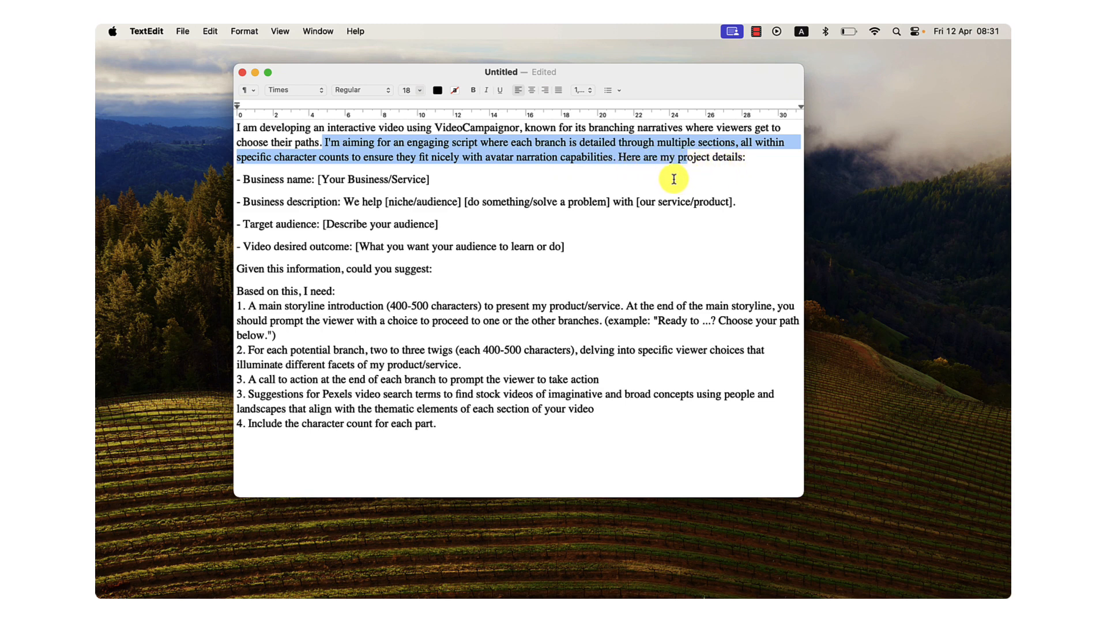
click(394, 192)
drag(317, 183, 445, 184)
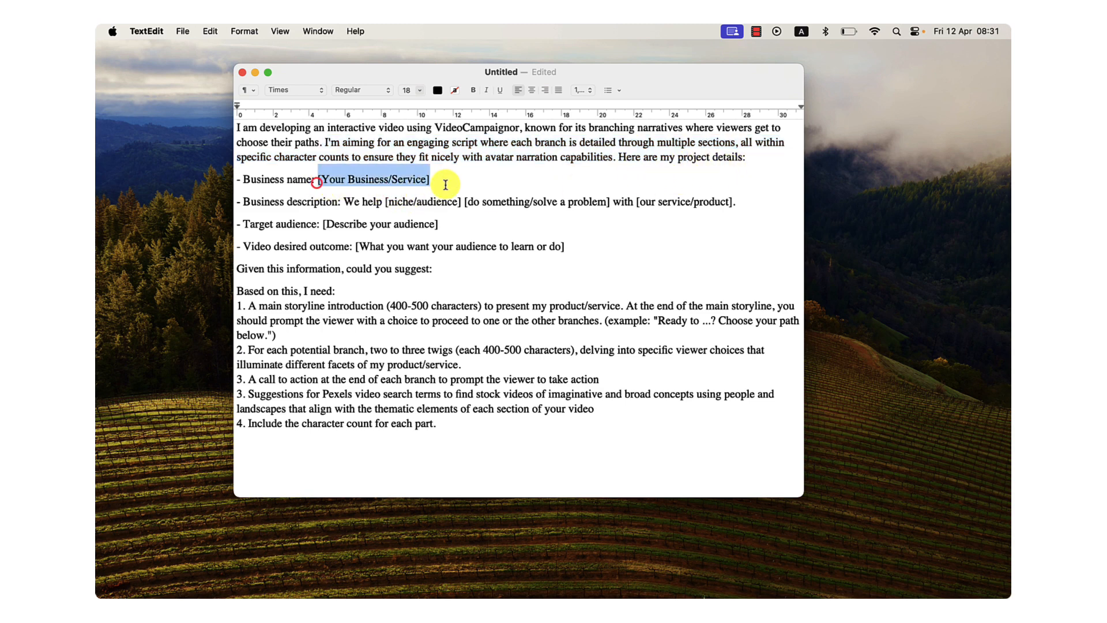
text(Dezygn)
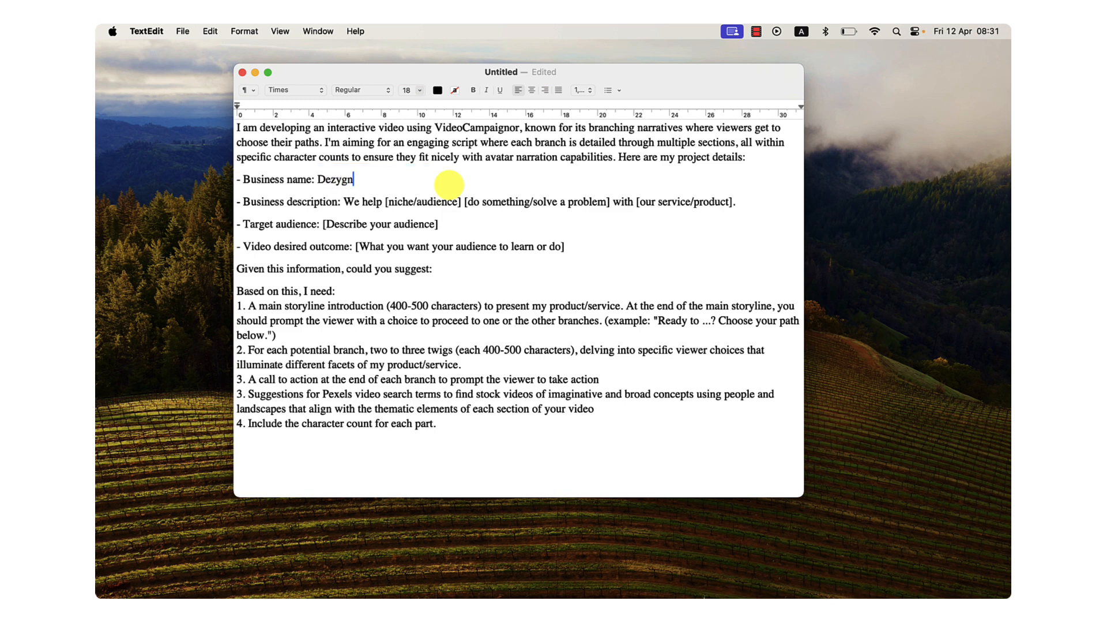
Replace the [niche/audience] placeholder in the business description with "entrepreneurs and agencies".
click(385, 201)
drag(386, 203, 451, 204)
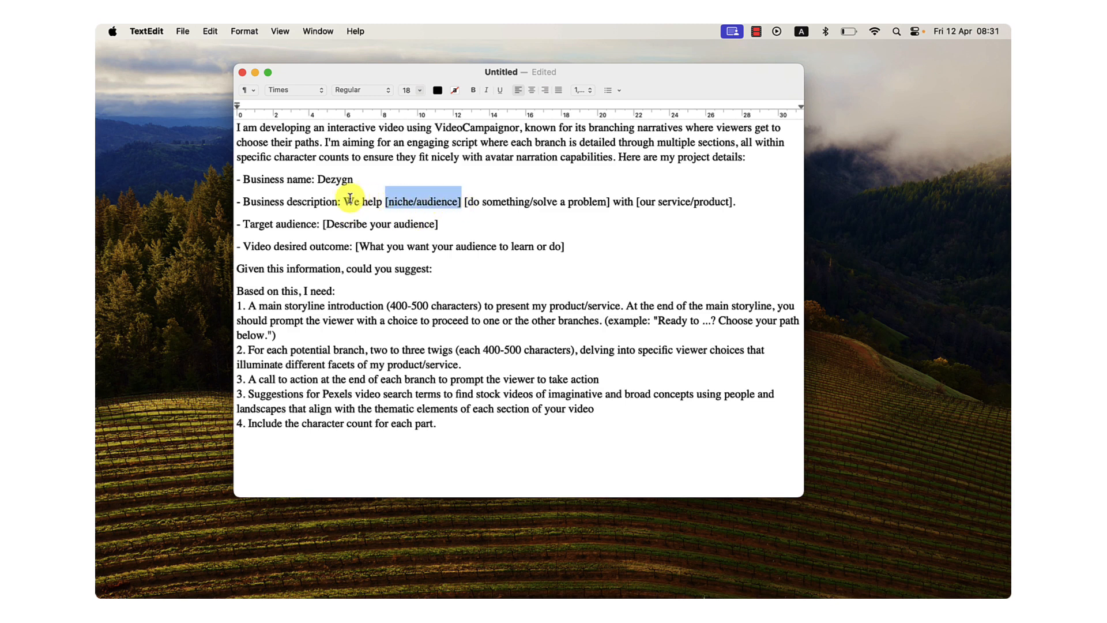
drag(346, 198, 750, 203)
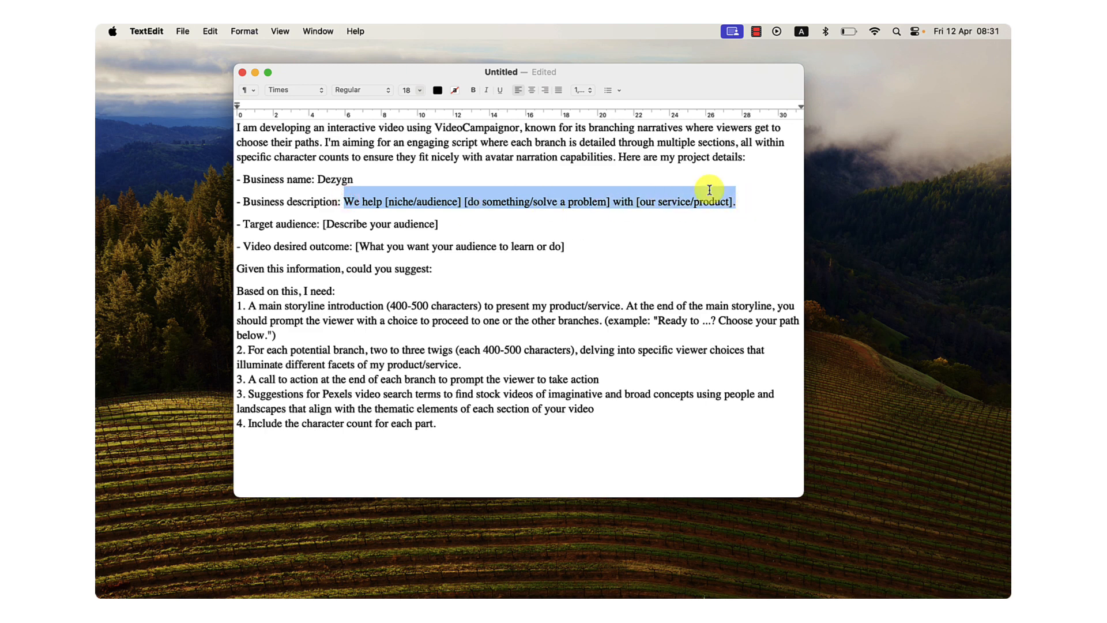
click(484, 201)
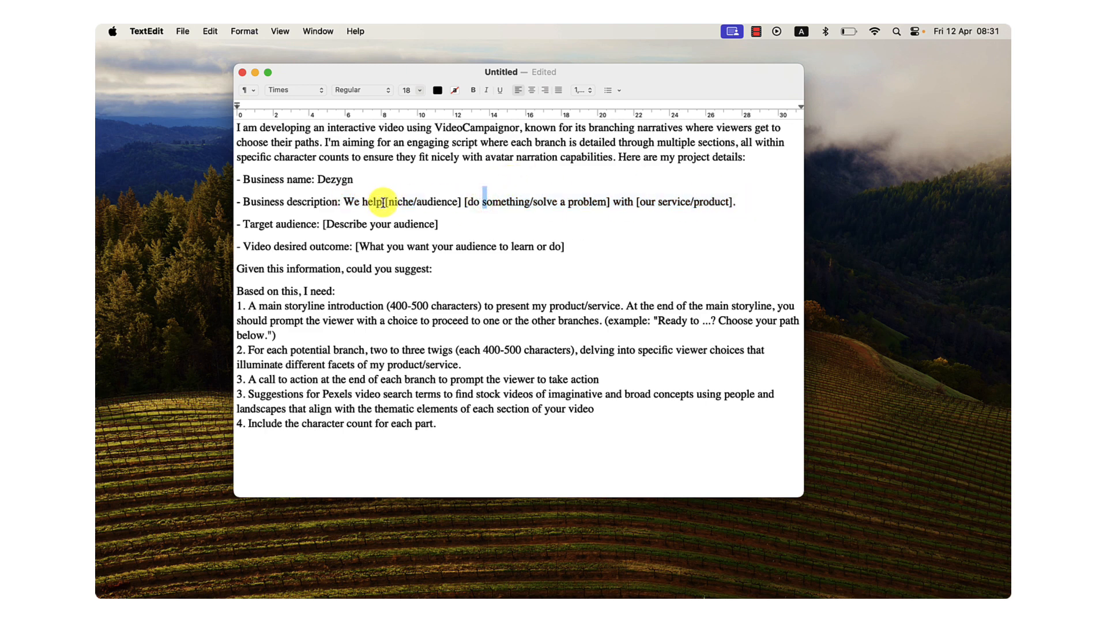
drag(386, 202, 461, 203)
text(entrepr)
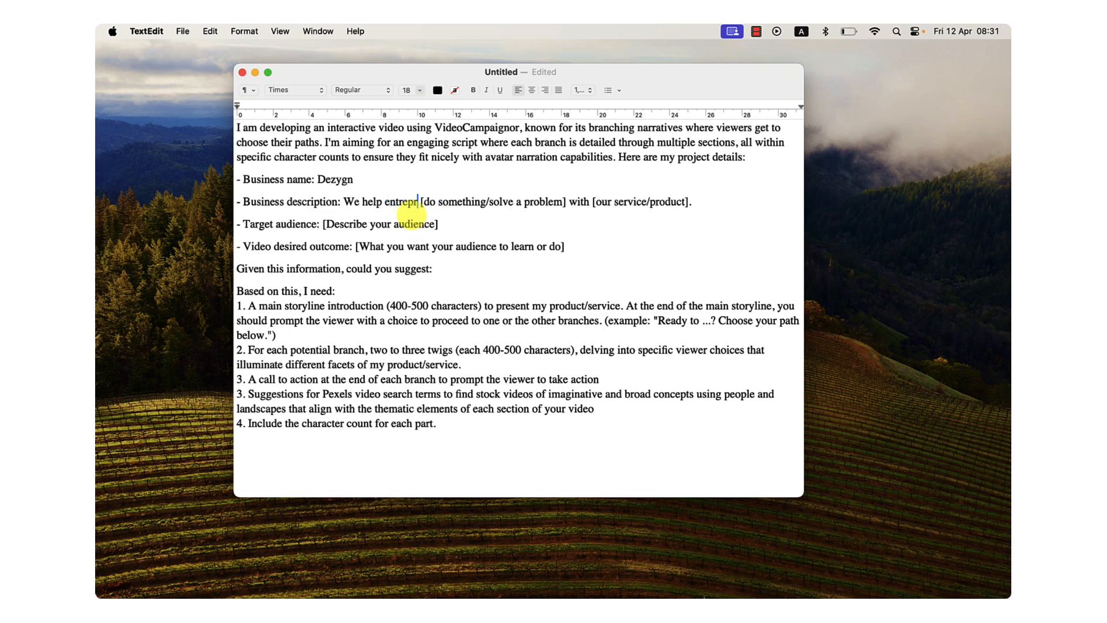
text(eneurs and)
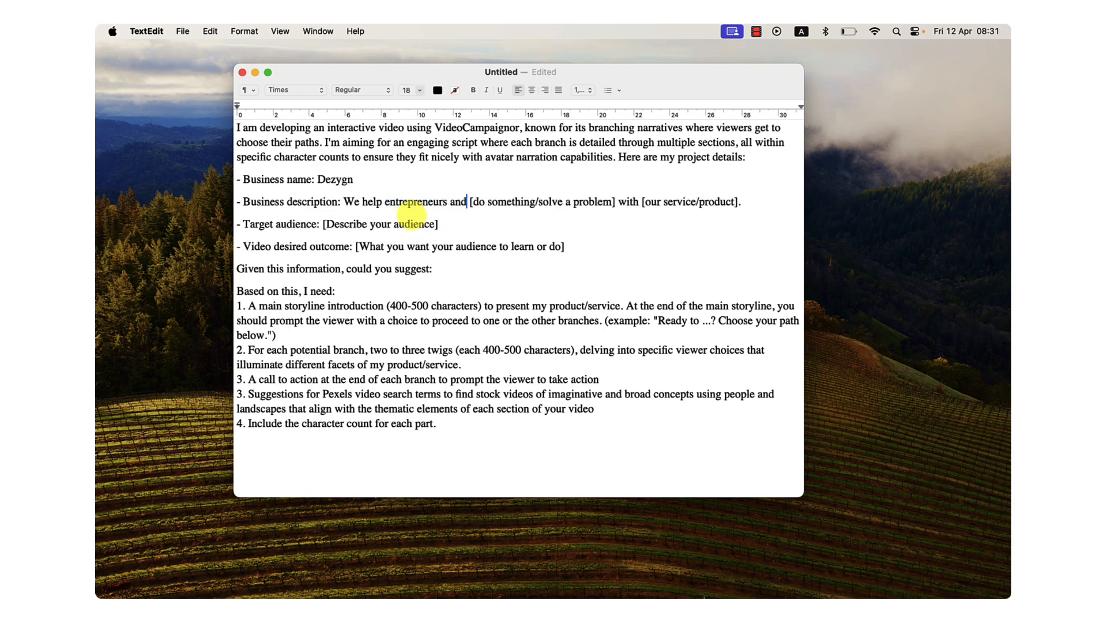
text( agencies)
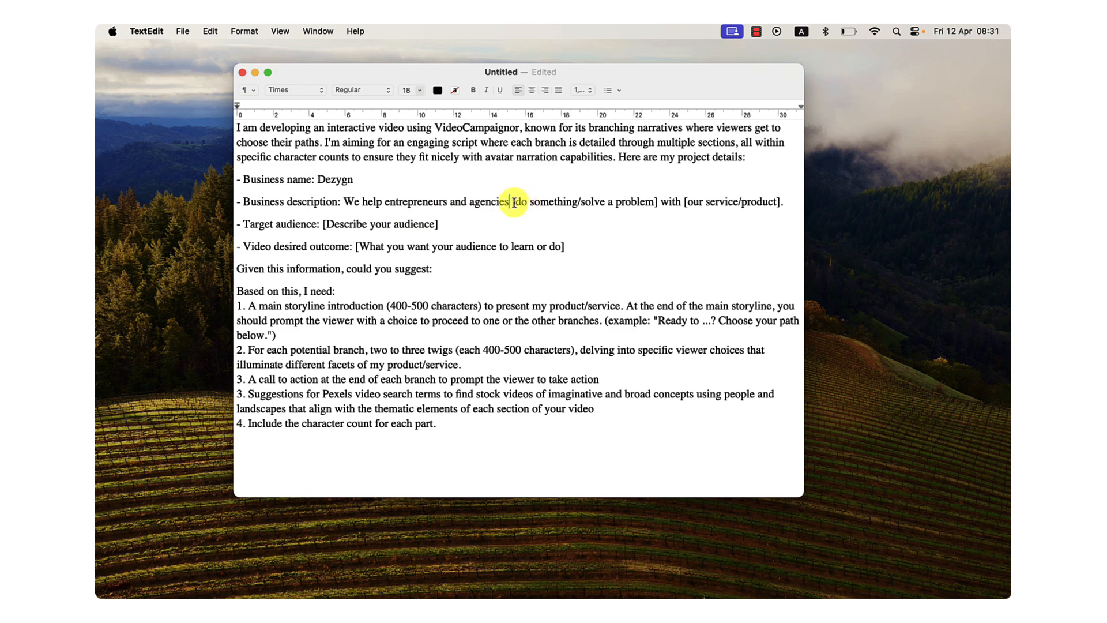
Complete the business description by replacing the problem placeholder with "create engaging visuals" and the service placeholder with "graphic software".
drag(512, 202, 648, 204)
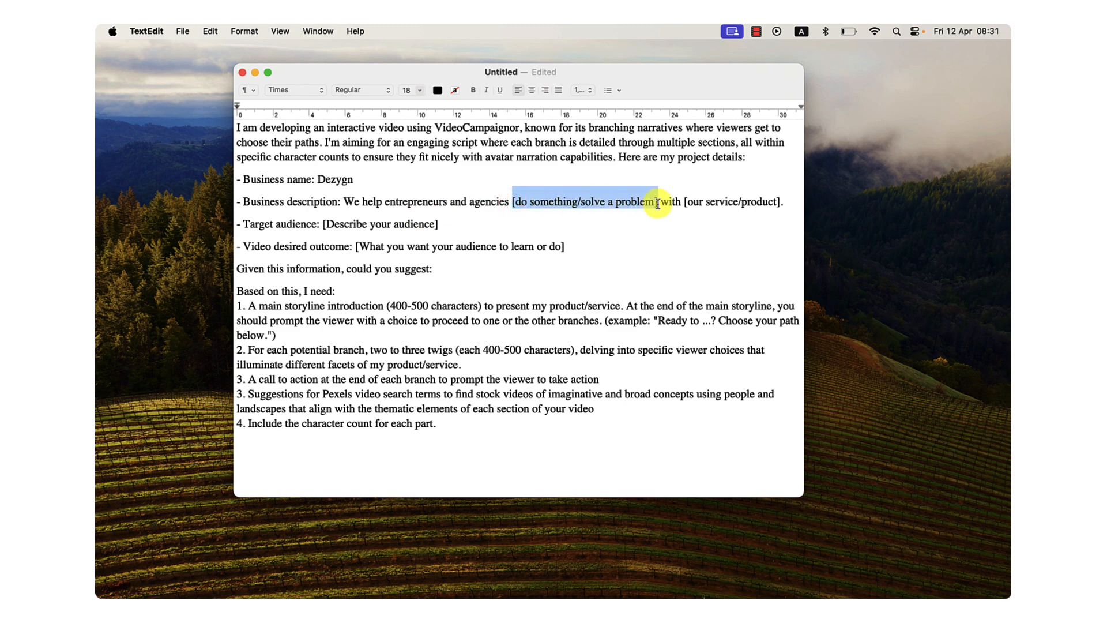
text(create engag)
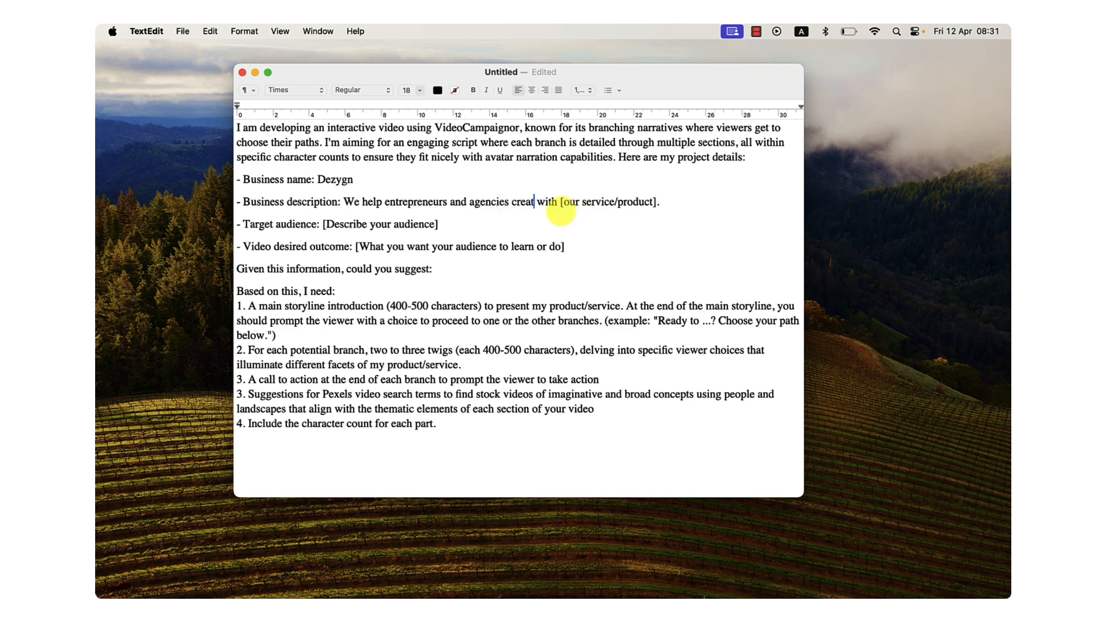
text(ing visuals)
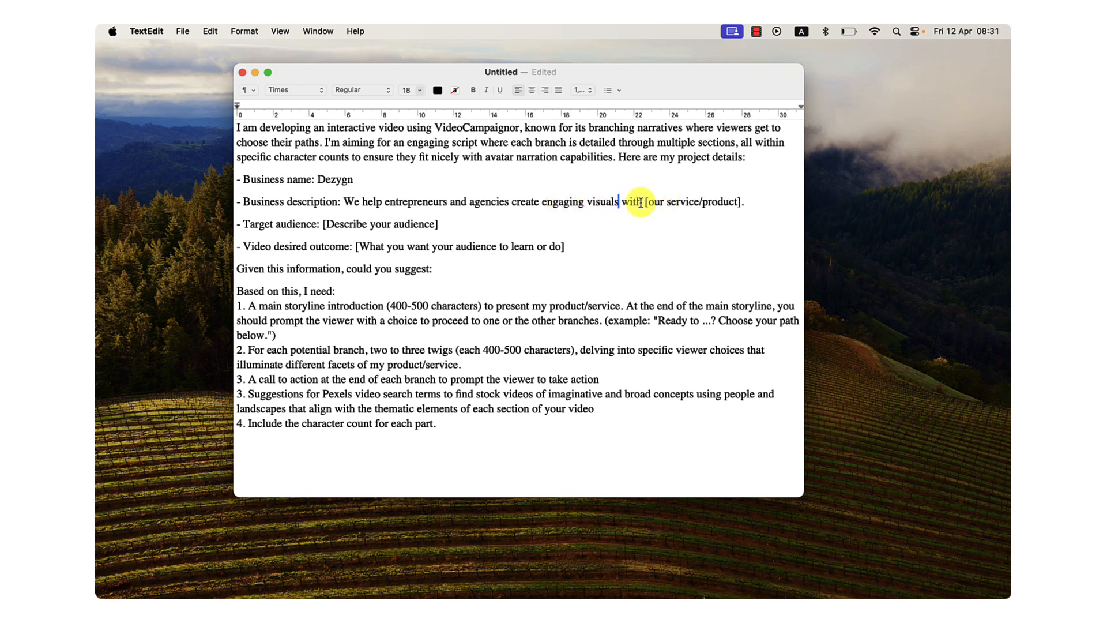
drag(645, 202, 742, 203)
text(graphic)
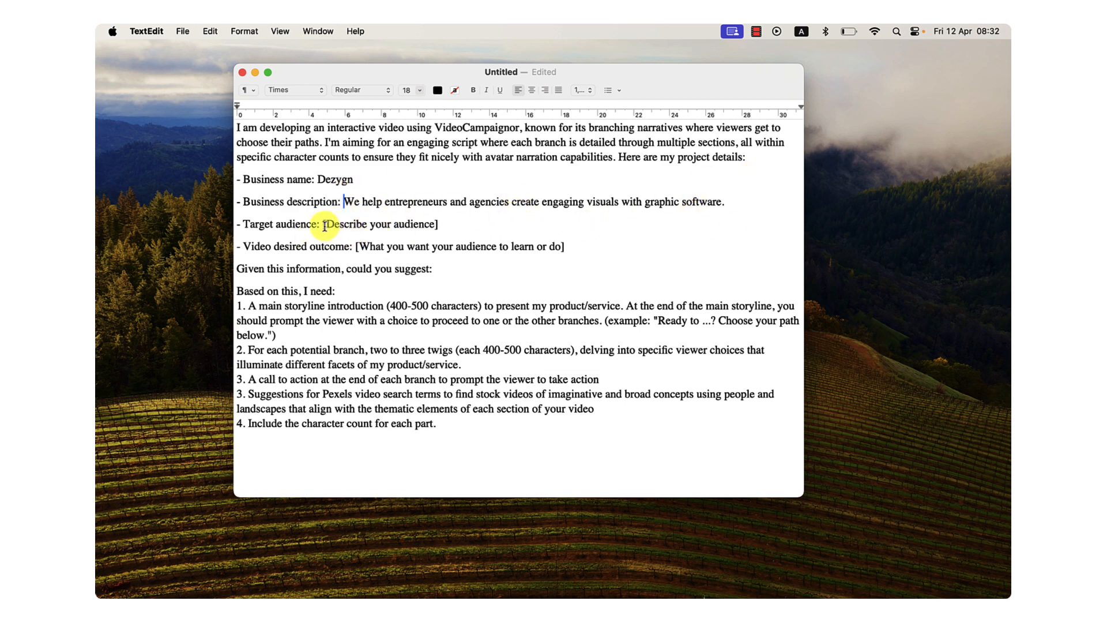
Fill in the target audience as "Entrepreneurs and Agencies" and the video desired outcome as "Learn about Dezygn and start their trial".
drag(322, 225, 442, 225)
text(Entrepreneurs)
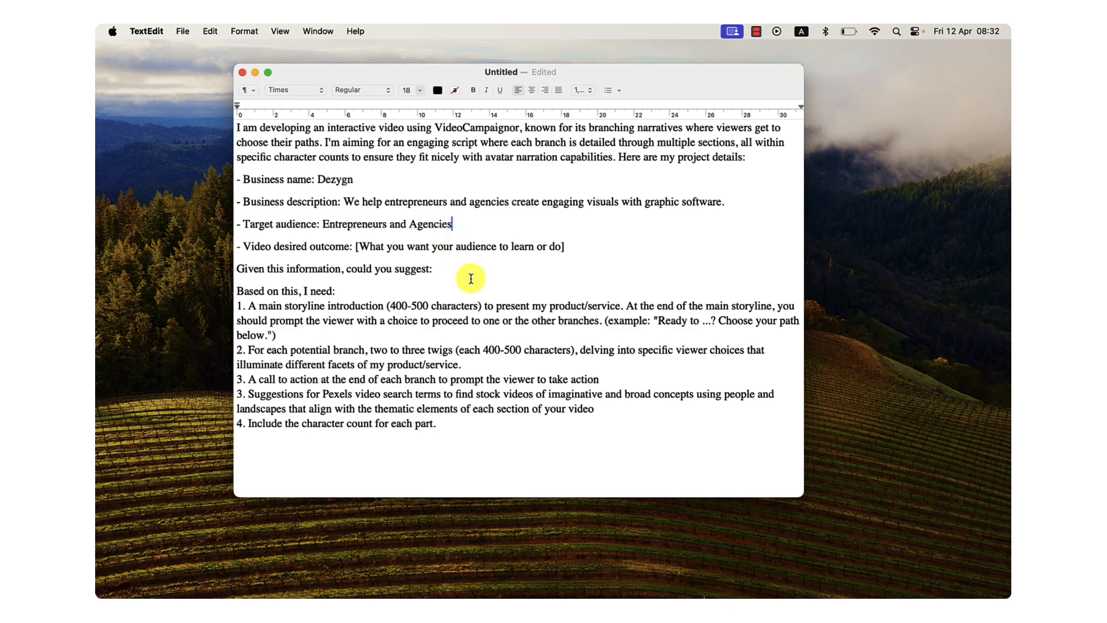
drag(355, 248, 565, 251)
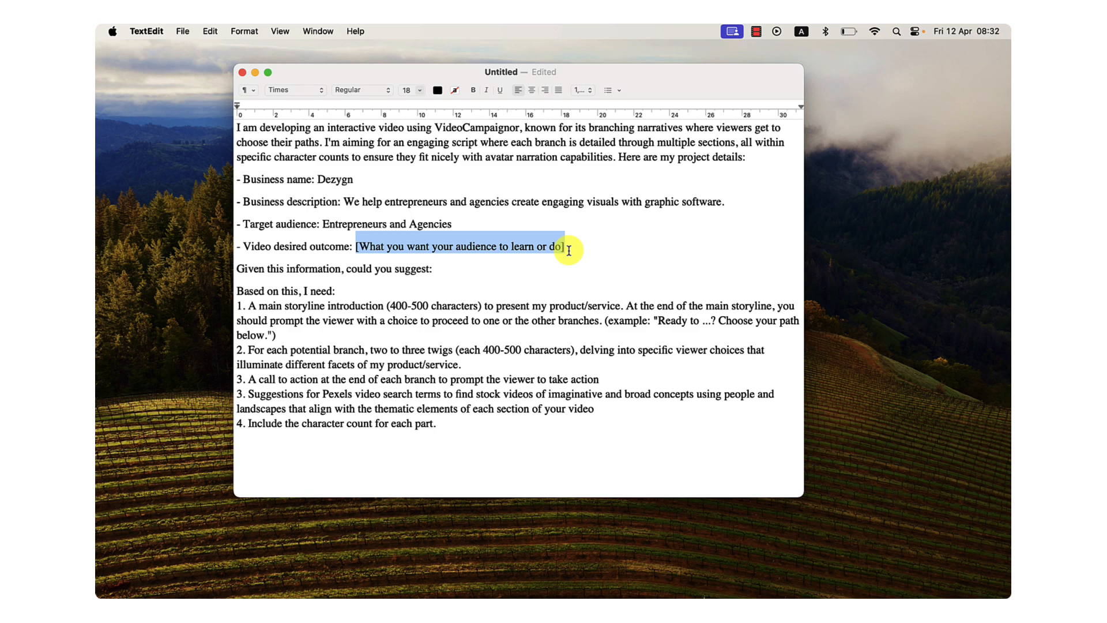
text(Le)
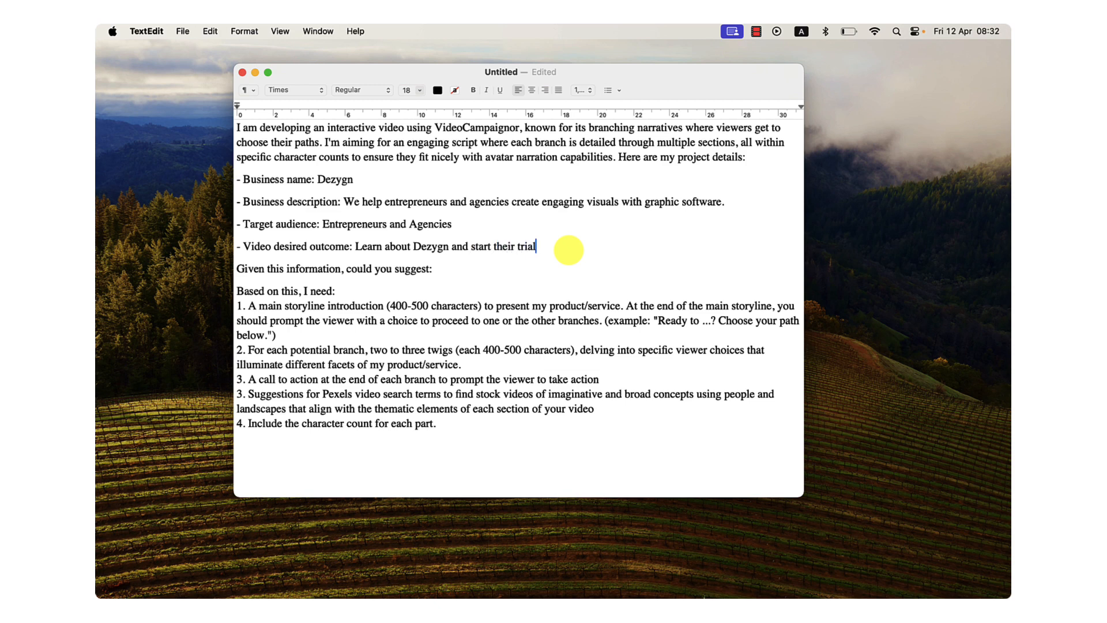
Delete the line "Given this information, could you suggest:" and add a blank line below "Based on this, I need:".
triple_click(260, 262)
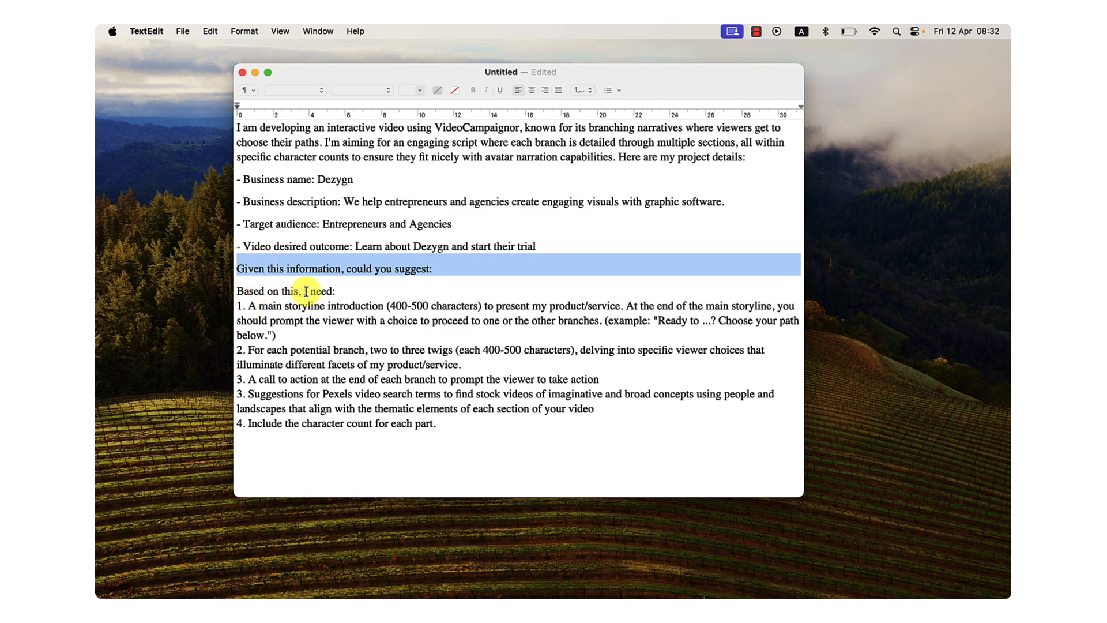
triple_click(312, 273)
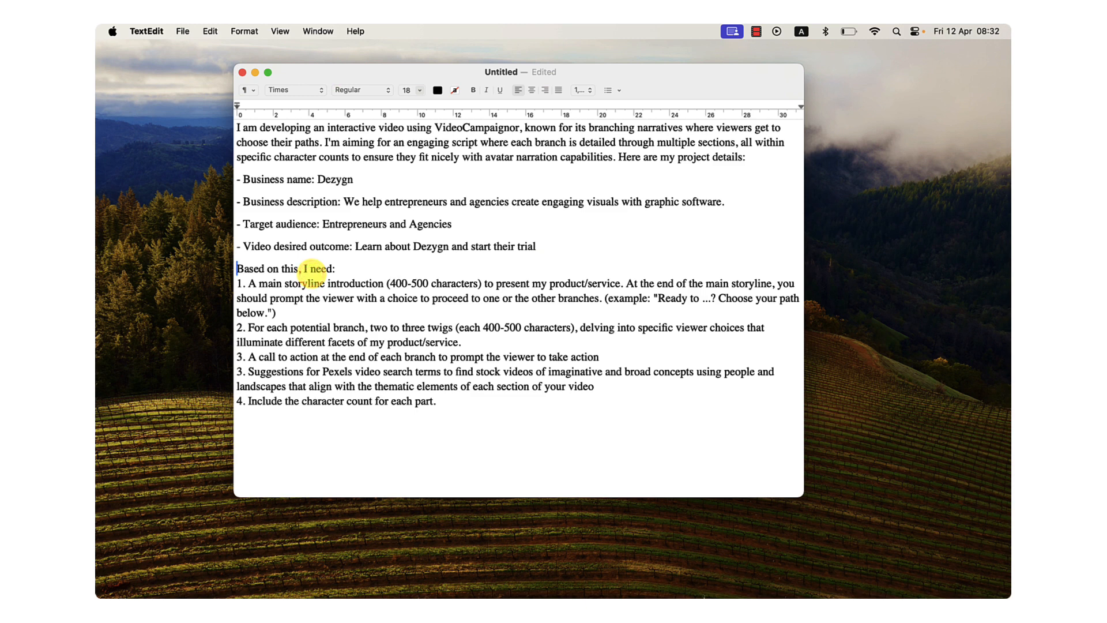
click(343, 268)
key(Return)
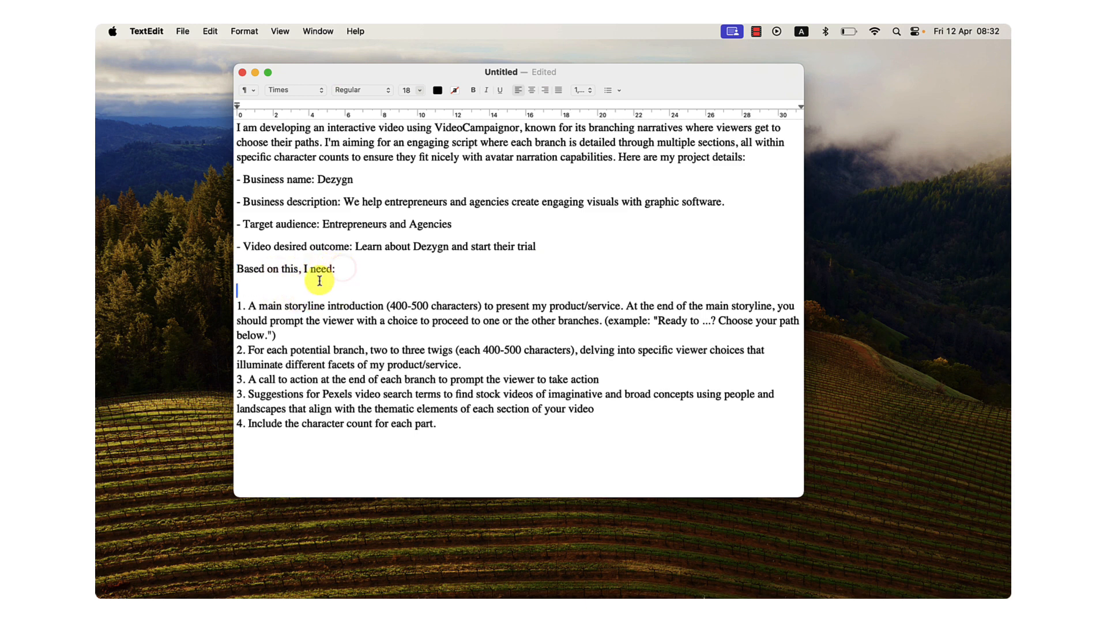
Review the prompt's numbered requirements: storyline introduction, twigs per branch, call to action, Pexels search terms and character counts.
drag(251, 306, 323, 328)
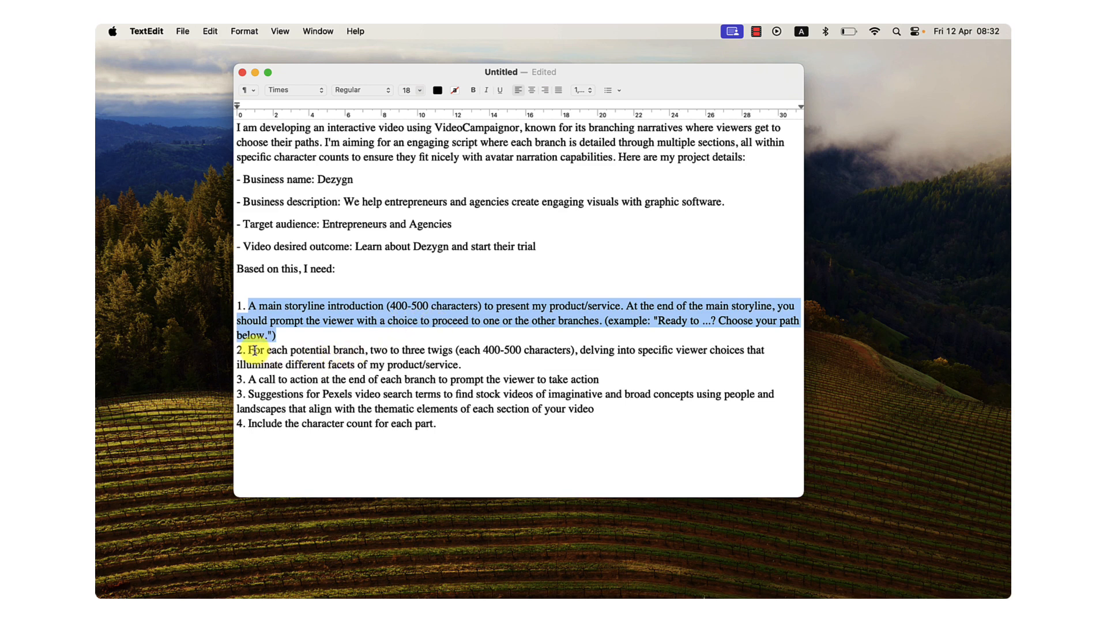
drag(249, 350, 544, 355)
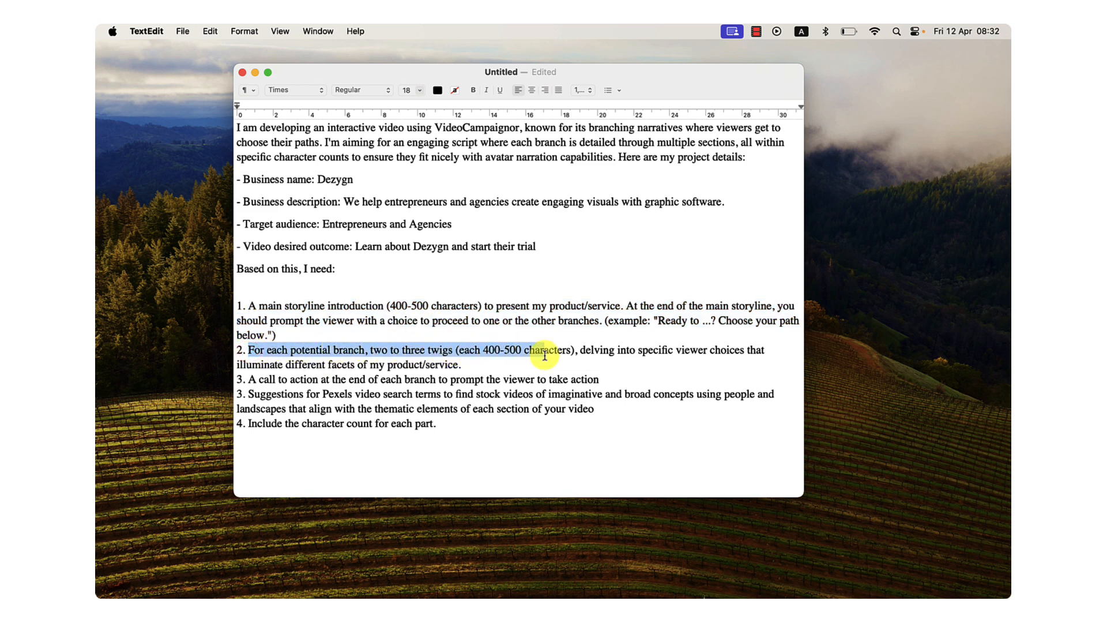
click(490, 353)
drag(367, 349, 576, 350)
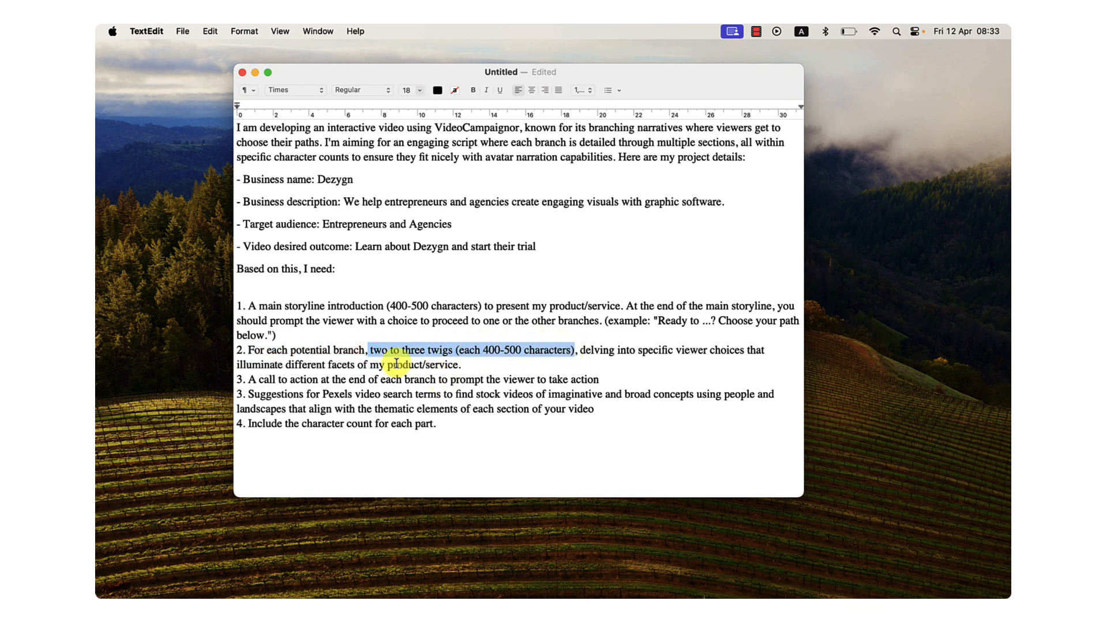
triple_click(272, 382)
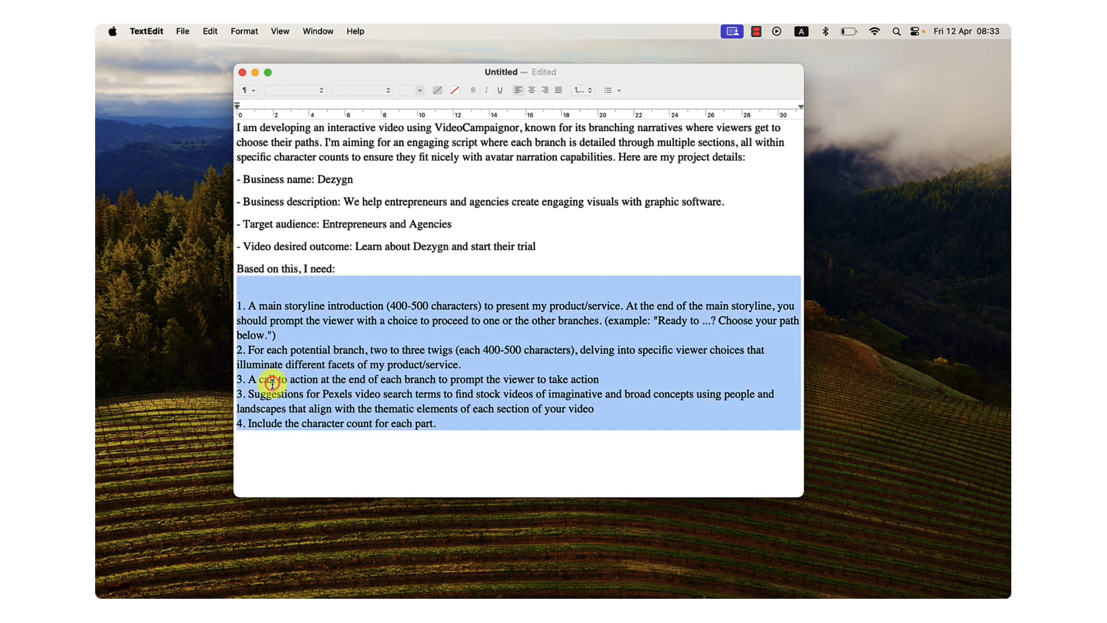
drag(249, 395, 394, 396)
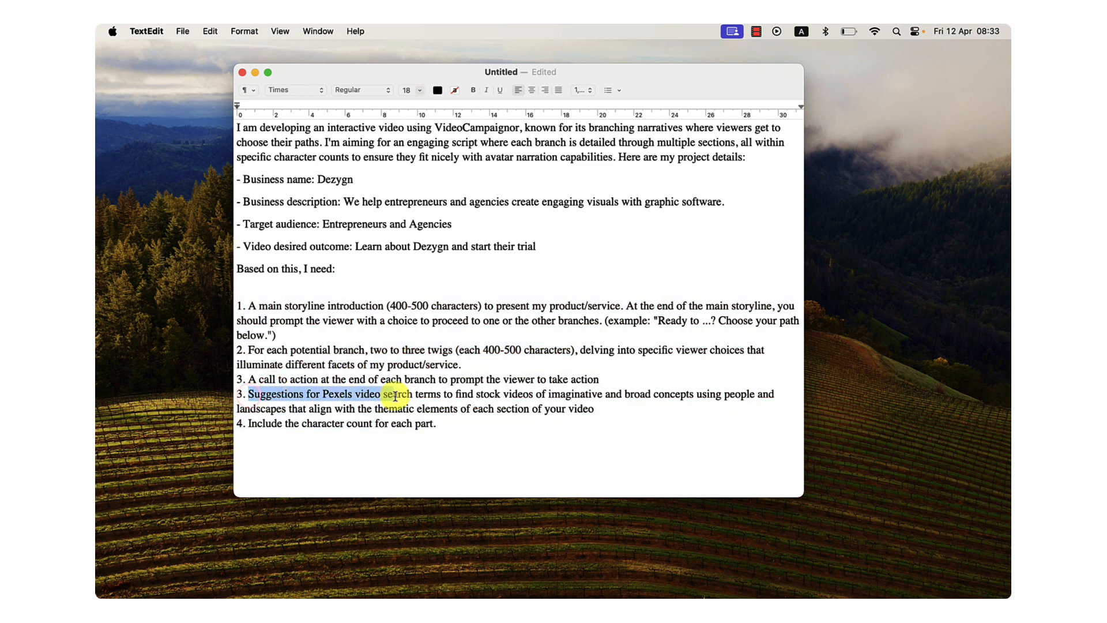
drag(452, 422, 254, 424)
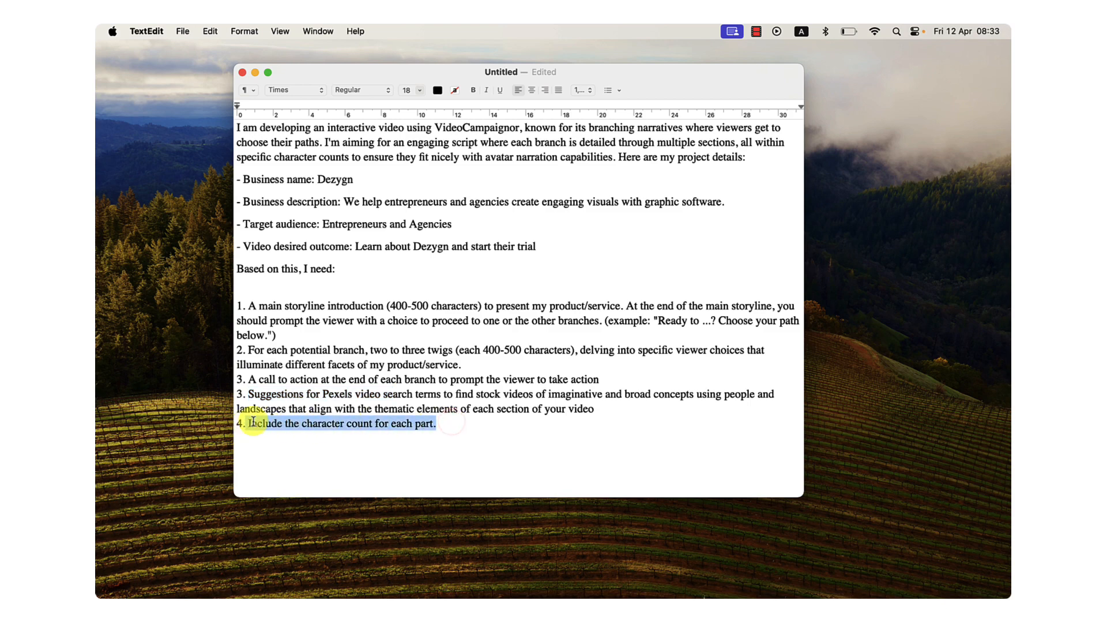
Copy the entire filled-in prompt and switch to the ChatGPT page in Chrome.
click(340, 430)
key(super+a)
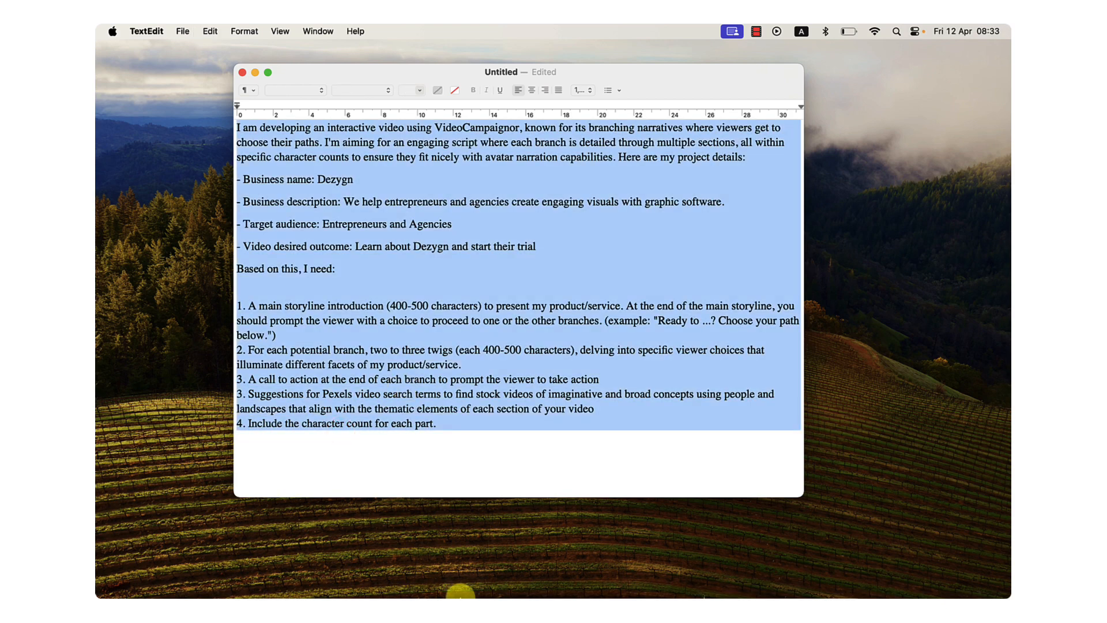
click(407, 556)
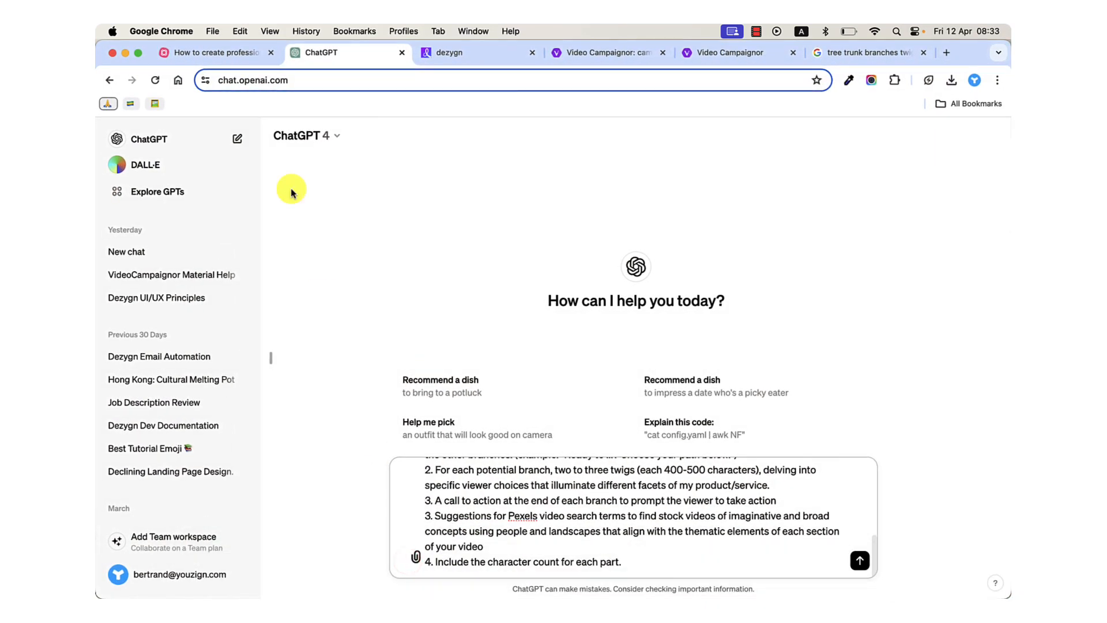
In the mind map's "Step 1: Share Basic Info" note, remove the redundant sentence just above "Based on this, I need:".
click(231, 53)
scroll(677, 406, down, 5)
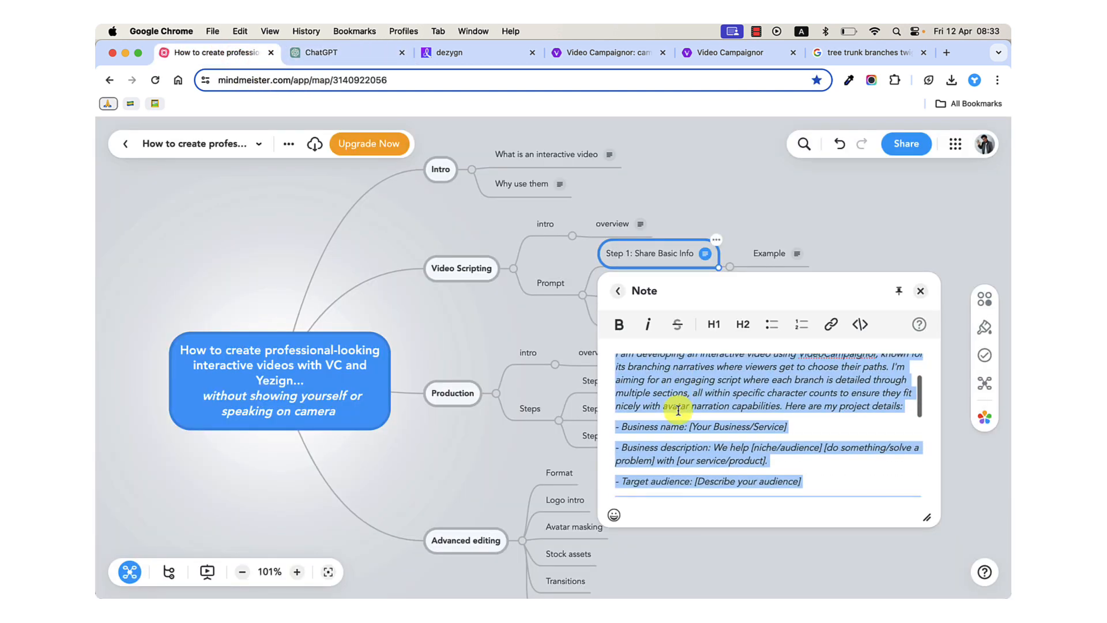
click(687, 397)
drag(807, 398, 621, 399)
key(BackSpace)
key(BackSpace)
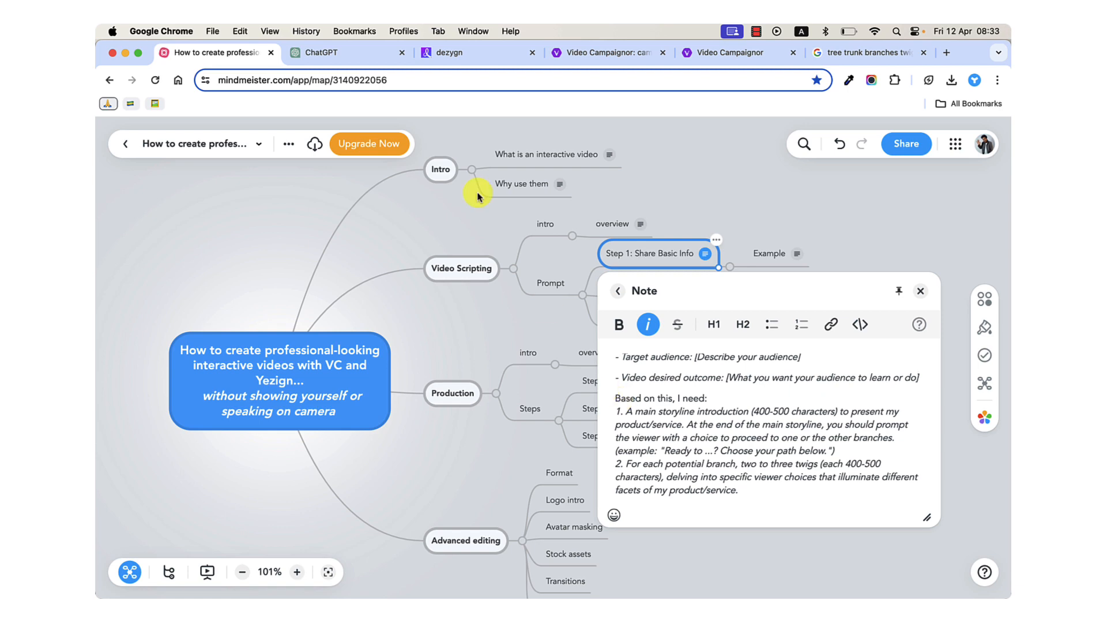
Return to ChatGPT, replace the message draft with the copied Dezygn prompt and send it.
click(346, 53)
click(522, 513)
key(super+a)
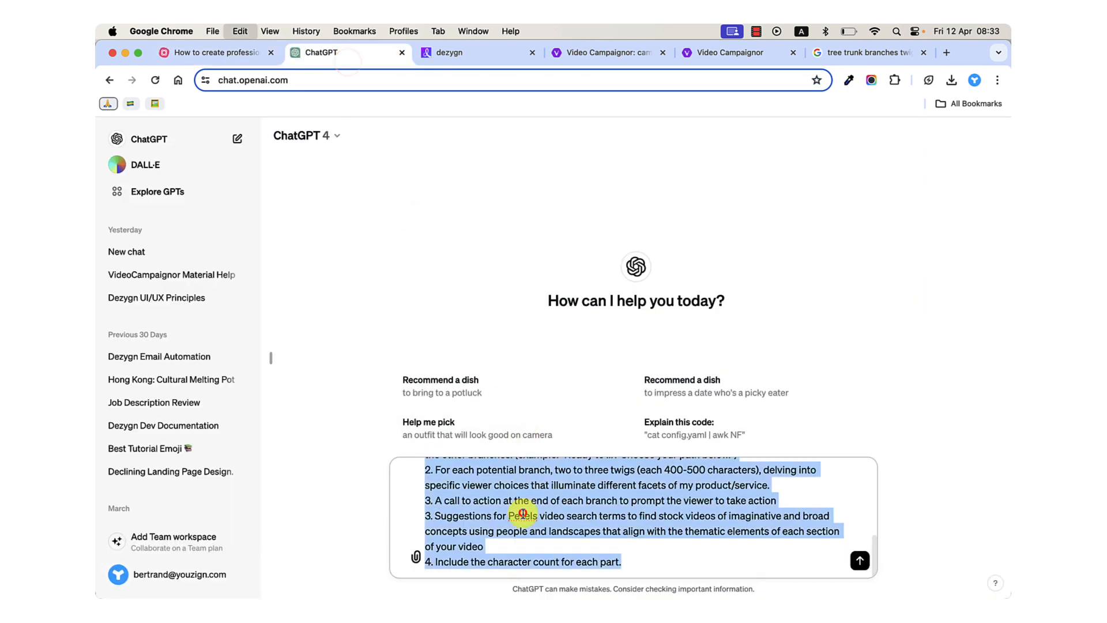
key(super+v)
key(Return)
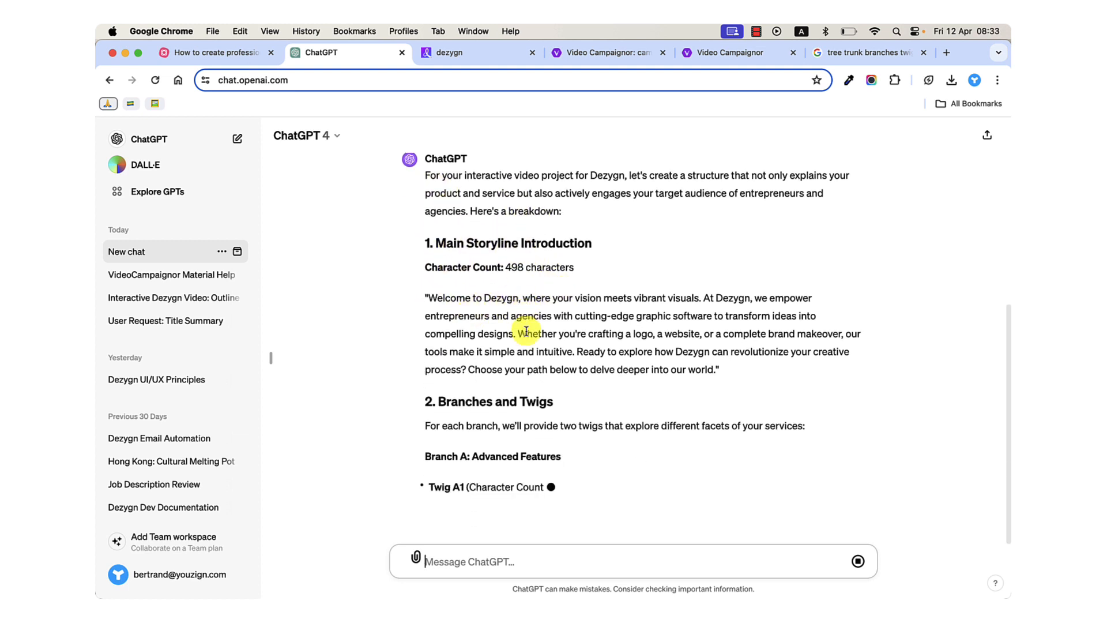
Look at the opening video in Video Campaignor's Dezygn V2 campaign, and read the main storyline introduction in ChatGPT's answer.
click(582, 56)
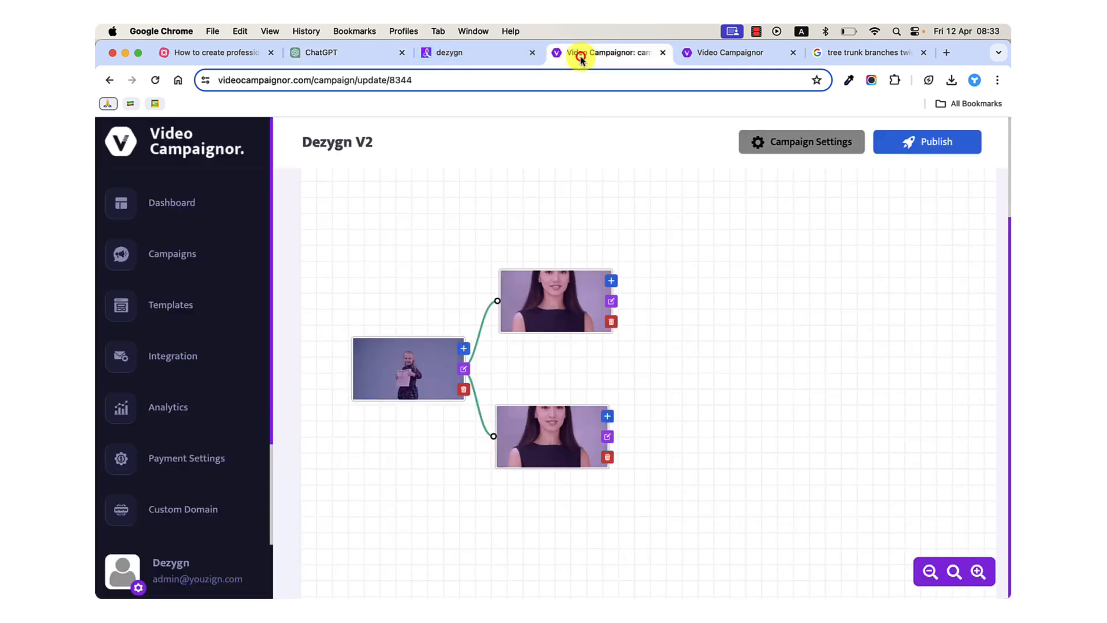
mouse_move(432, 353)
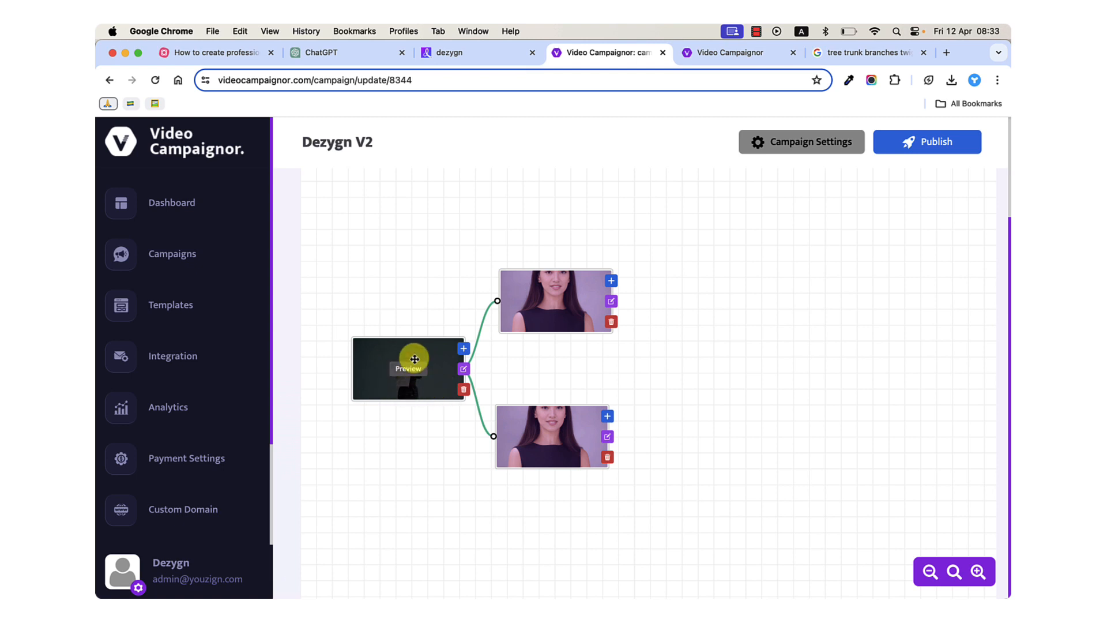
click(361, 55)
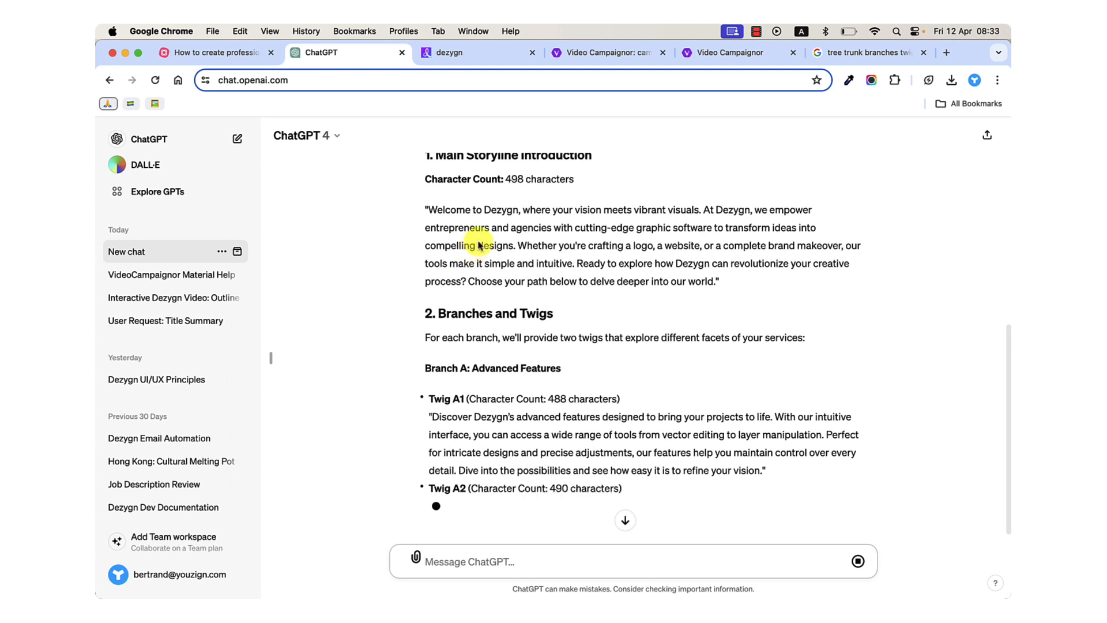
drag(430, 211, 711, 279)
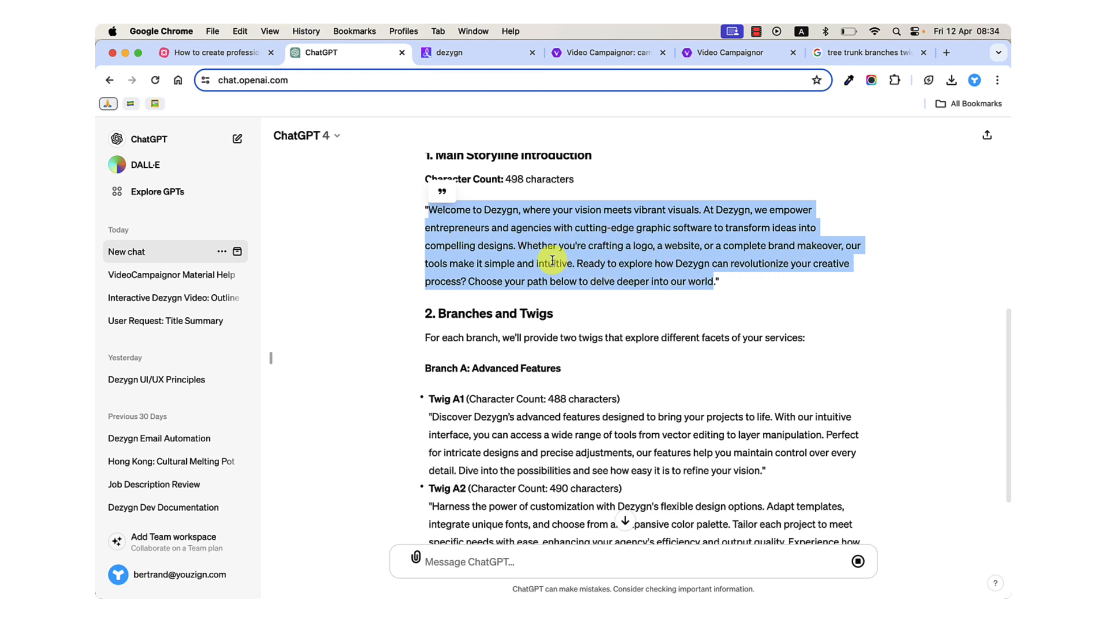
click(509, 253)
drag(515, 246, 697, 282)
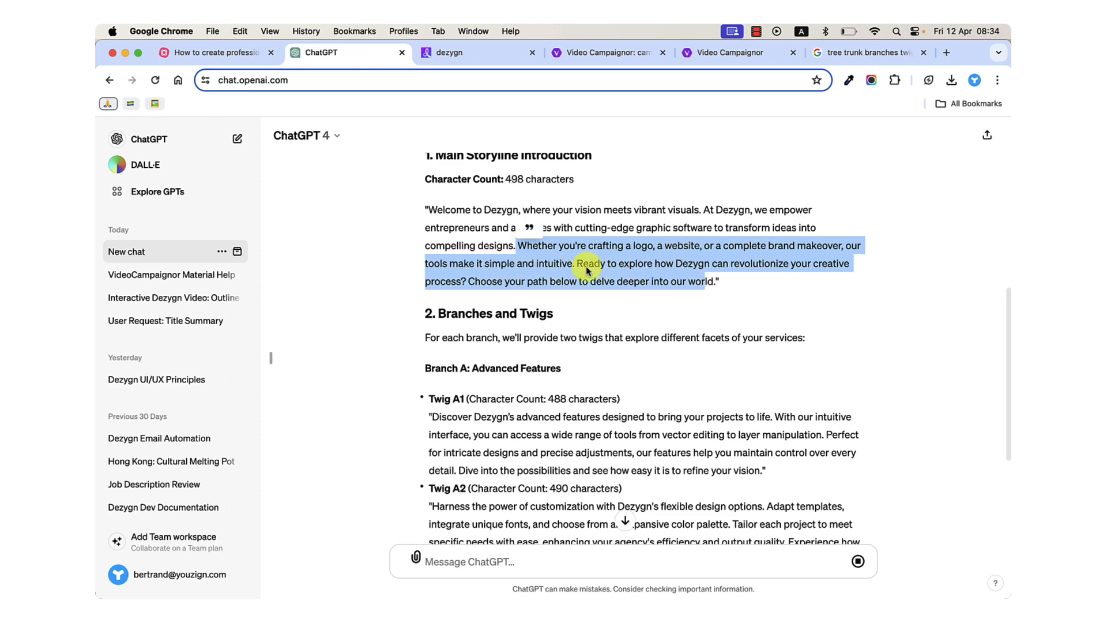
Read the "Branches and Twigs" section of ChatGPT's answer, focusing on the "Branch A: Advanced Features" heading and its two twigs.
scroll(595, 275, down, 1)
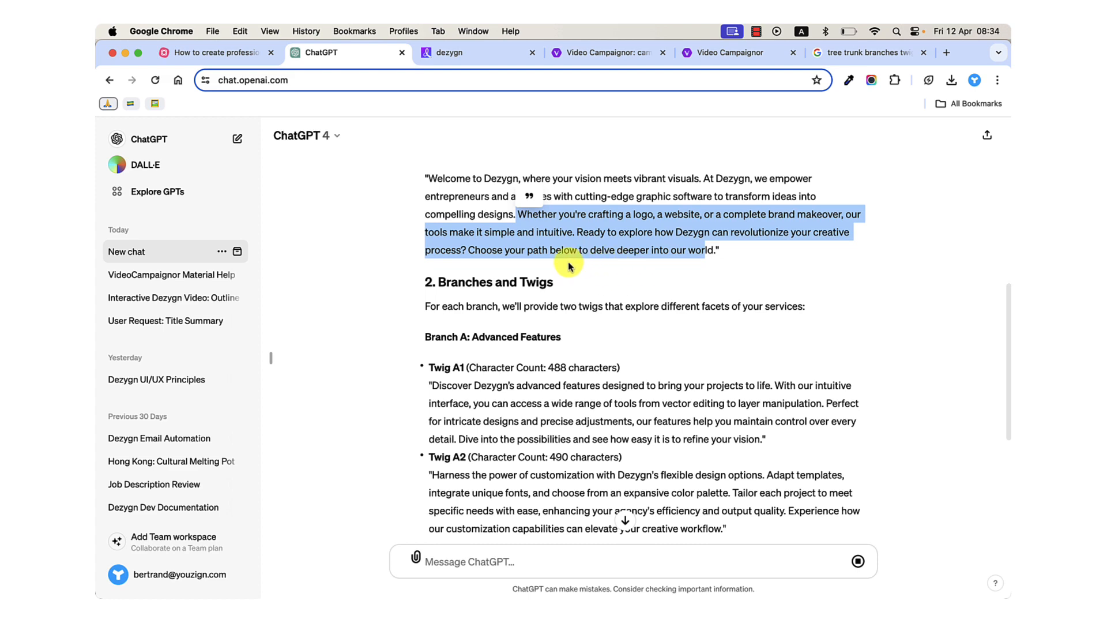
scroll(550, 281, down, 2)
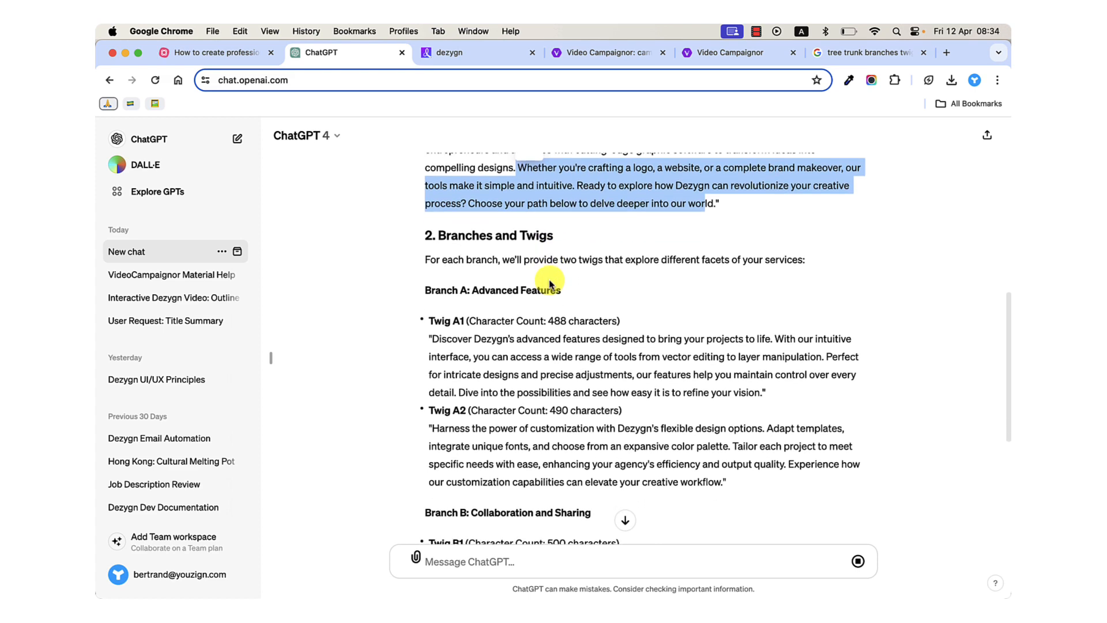
scroll(549, 281, down, 1)
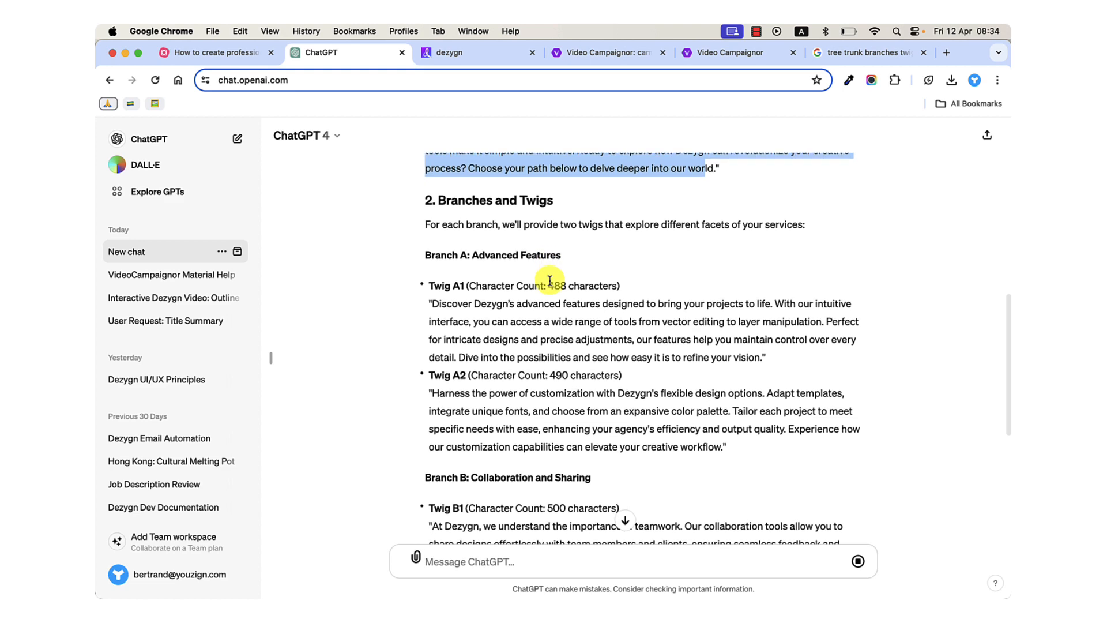
scroll(549, 280, down, 1)
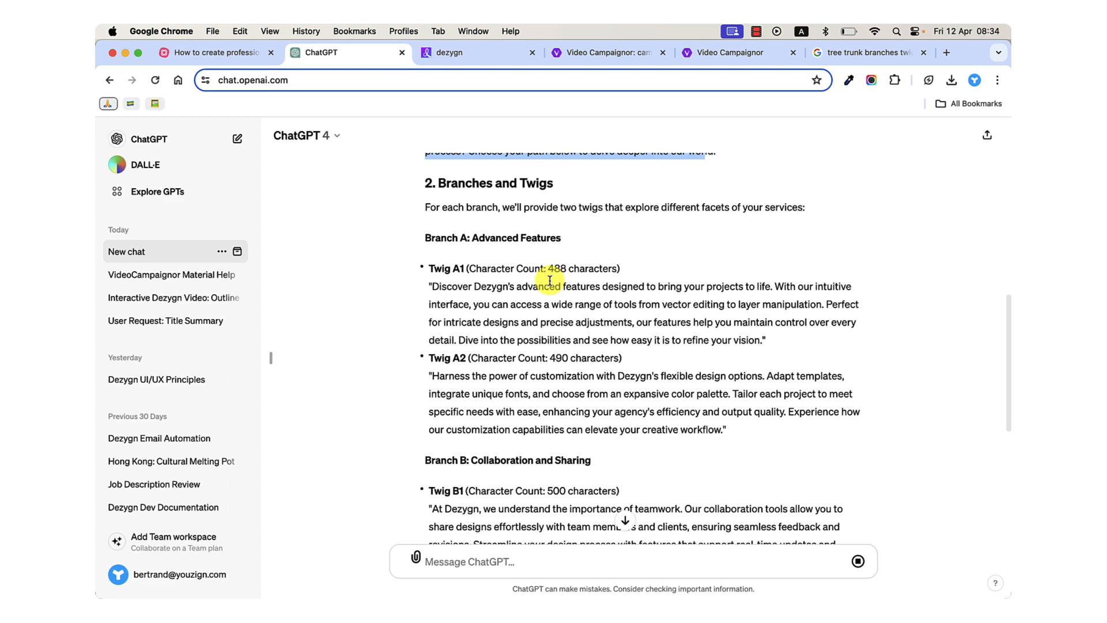
scroll(512, 314, down, 1)
scroll(512, 314, up, 4)
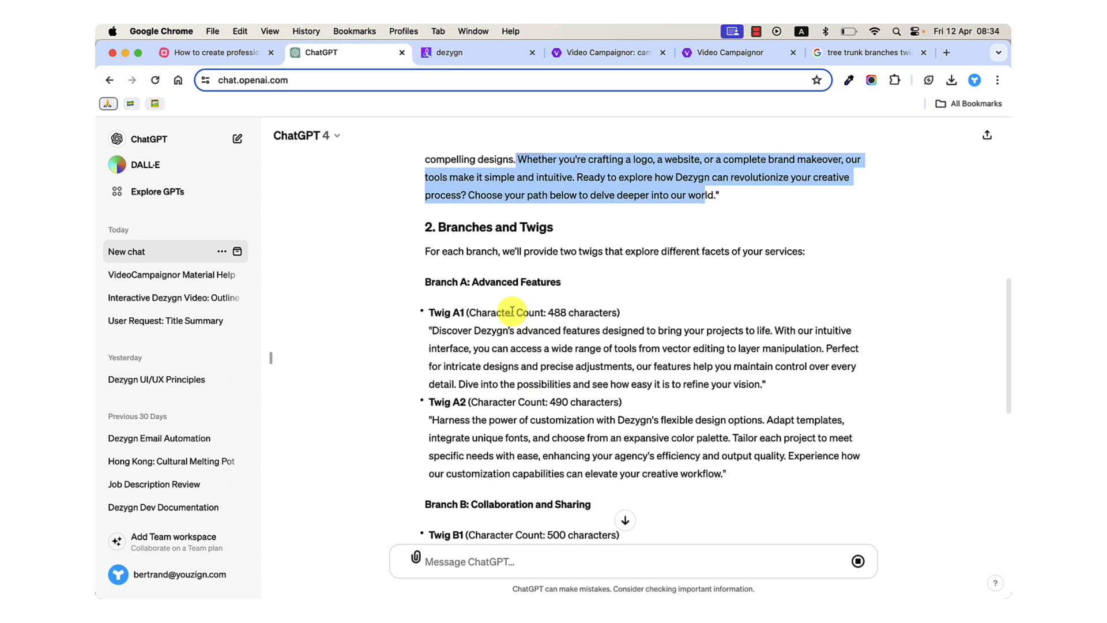
scroll(512, 311, up, 1)
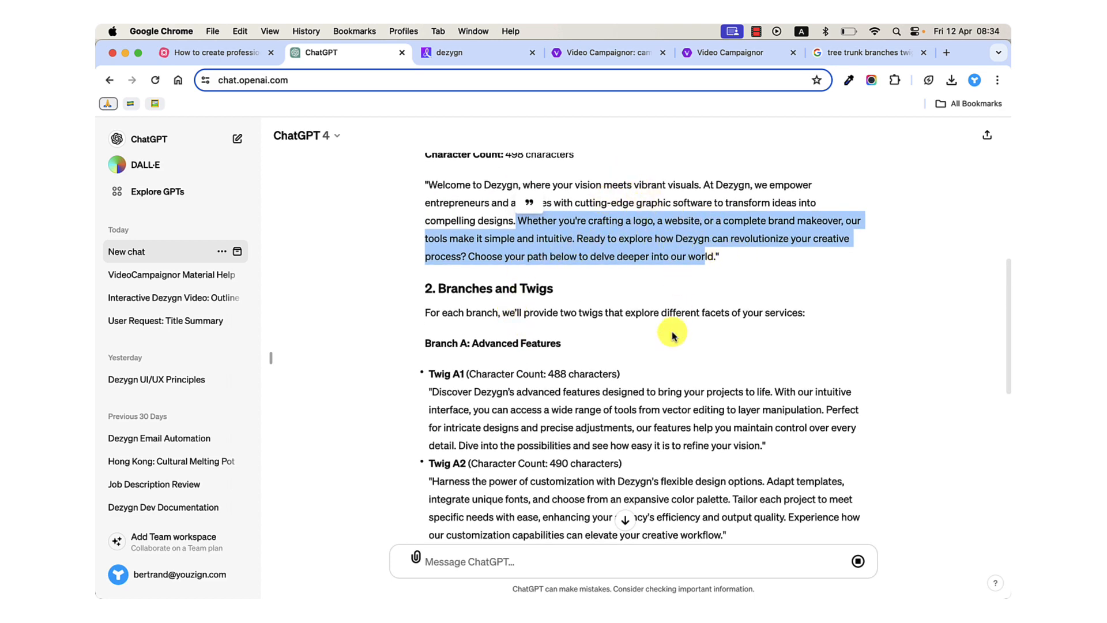
scroll(669, 334, down, 3)
scroll(613, 340, up, 1)
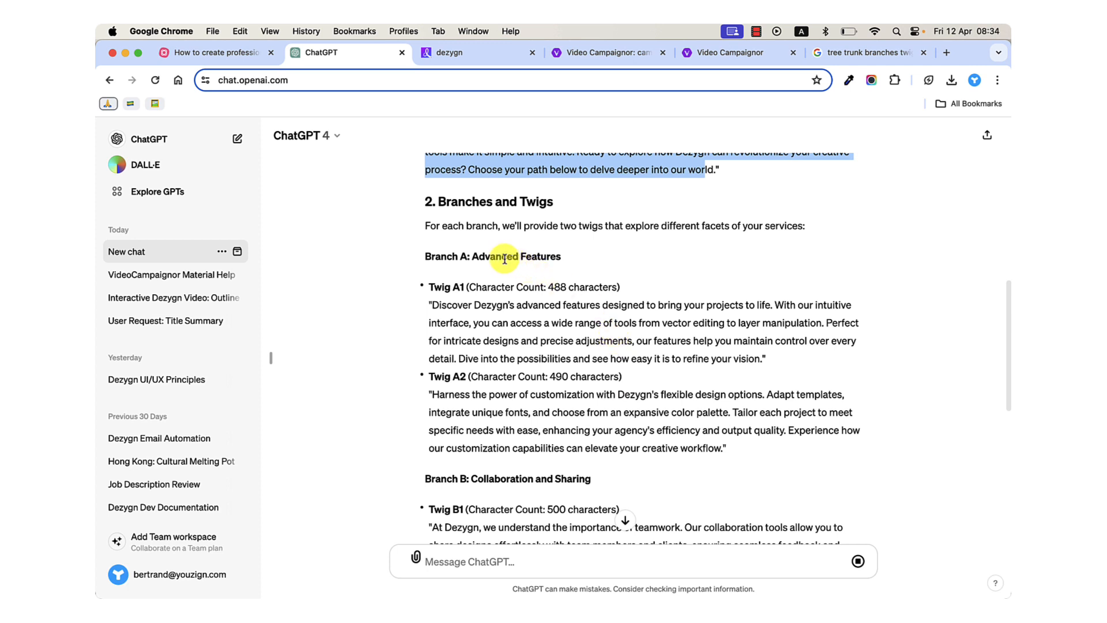
click(472, 253)
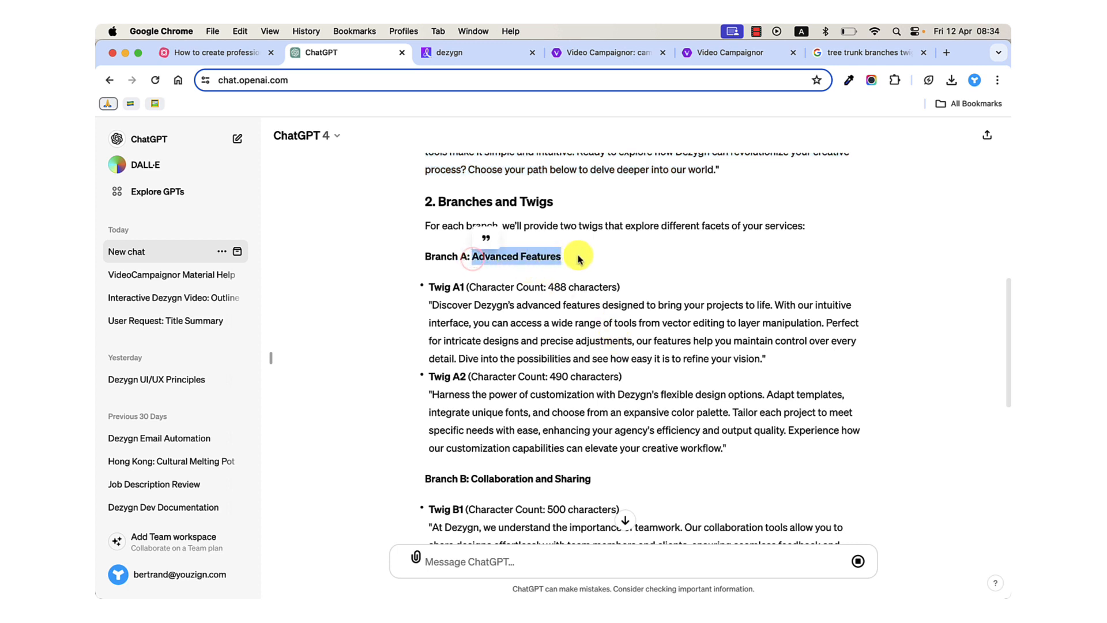
scroll(573, 264, up, 1)
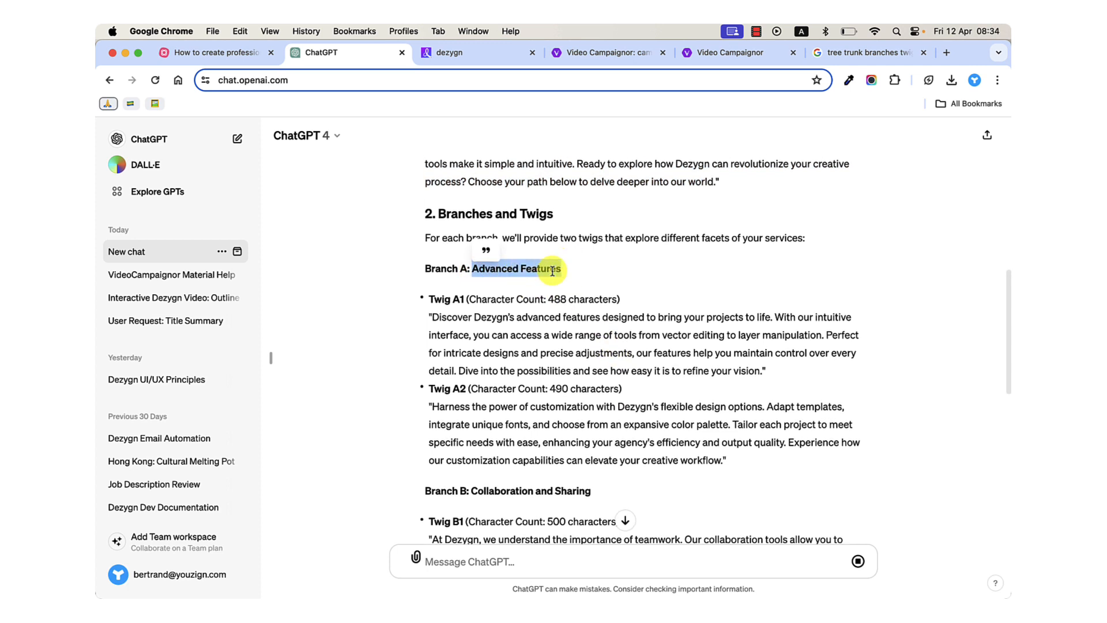
Examine "Branch B: Collaboration and Sharing" and the calls to action, and compare them with the introduction and Branch A.
scroll(536, 294, down, 3)
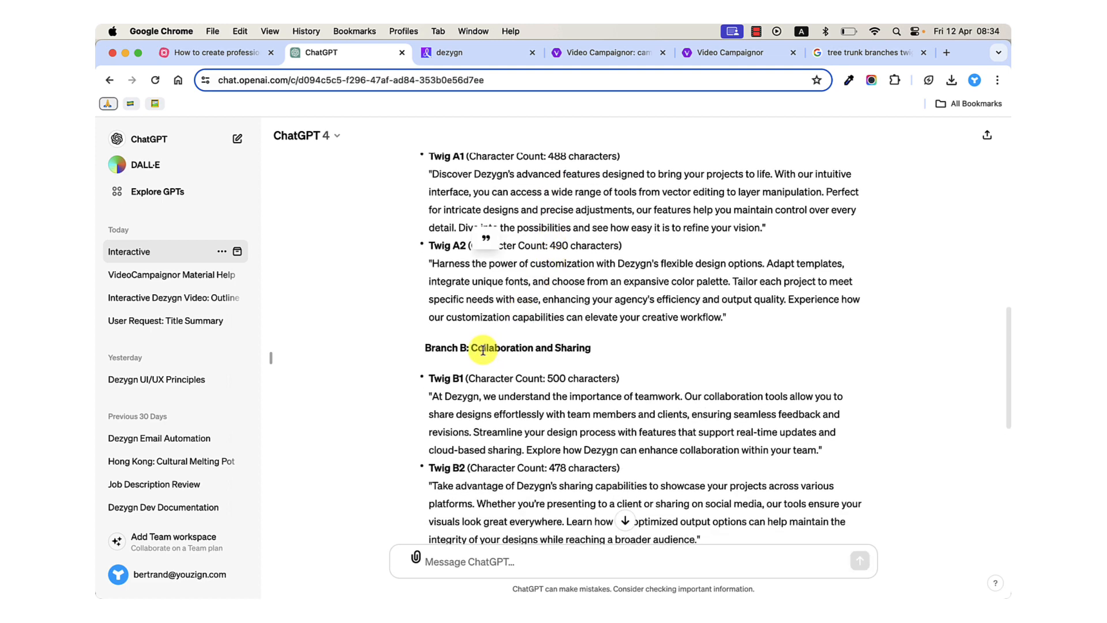
drag(474, 351, 588, 355)
scroll(596, 356, down, 4)
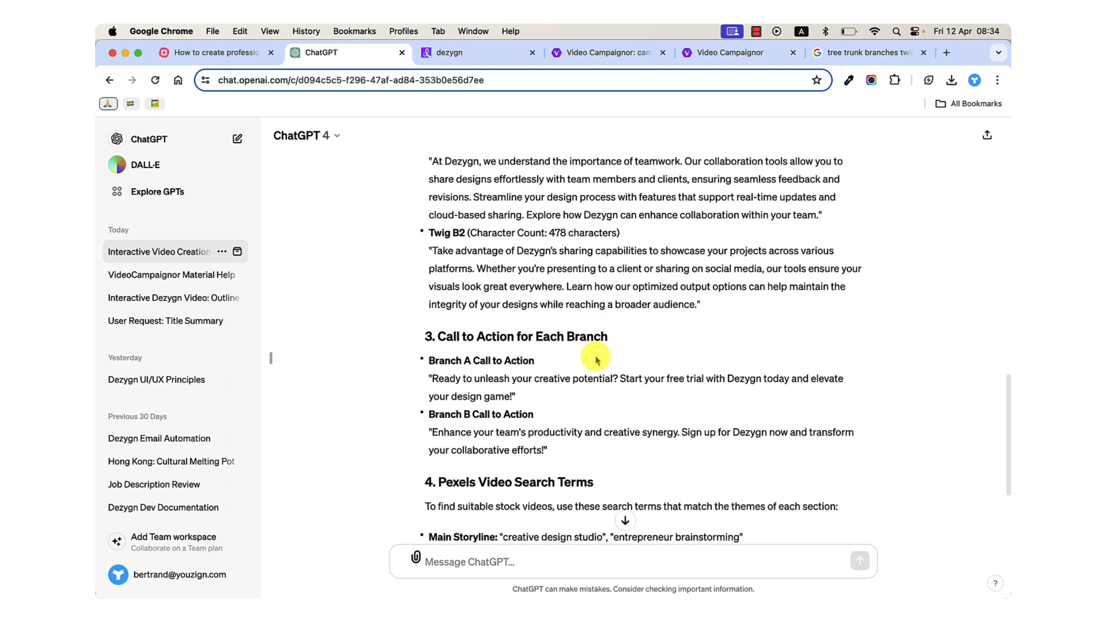
scroll(596, 356, up, 7)
scroll(595, 356, up, 6)
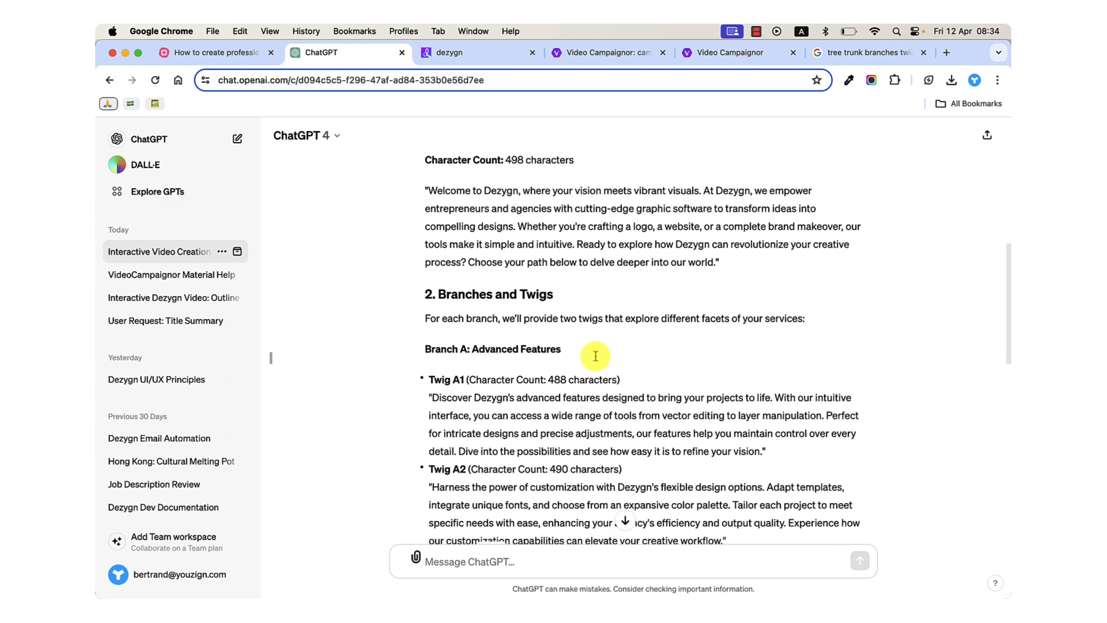
scroll(585, 272, down, 4)
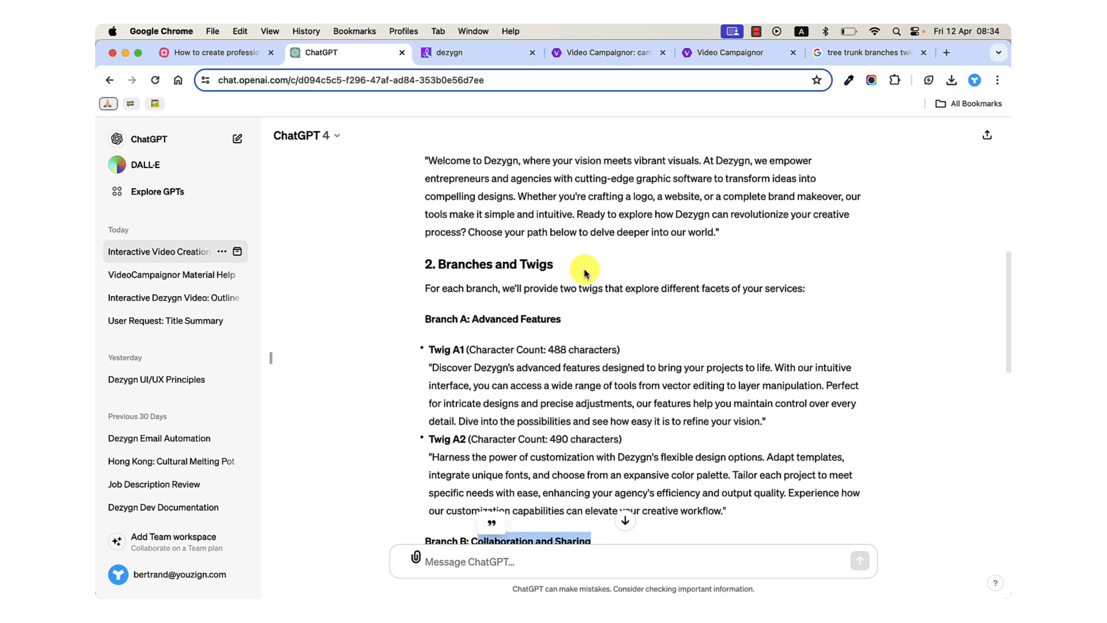
scroll(633, 344, up, 8)
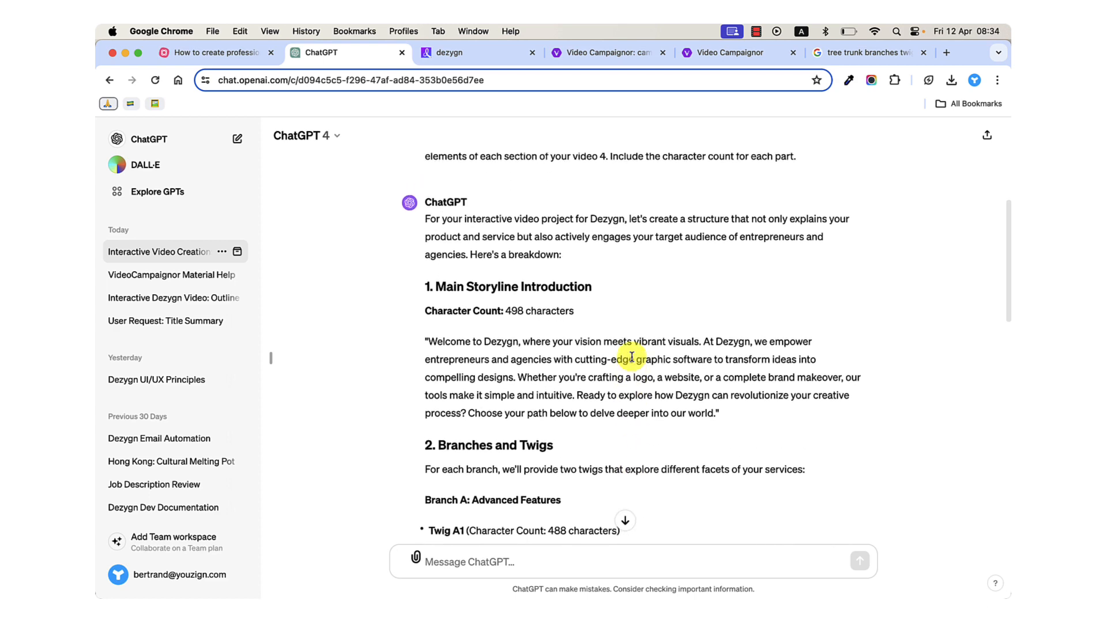
Send ChatGPT the follow-up message "i want the branch to be one for entrepreneurs and one for agencies".
scroll(631, 359, down, 20)
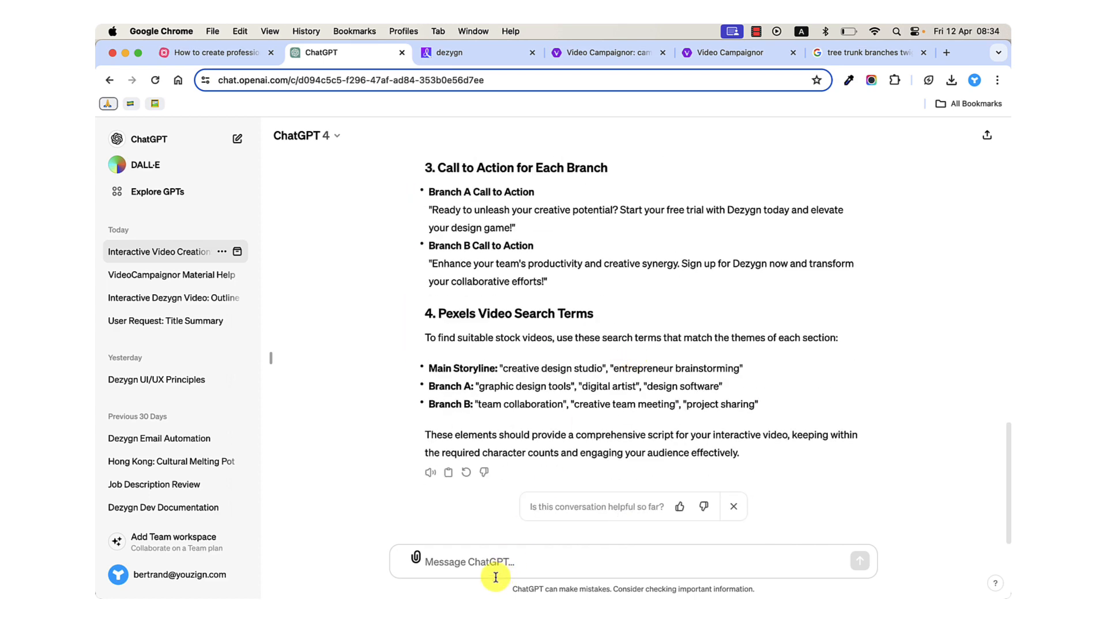
click(490, 561)
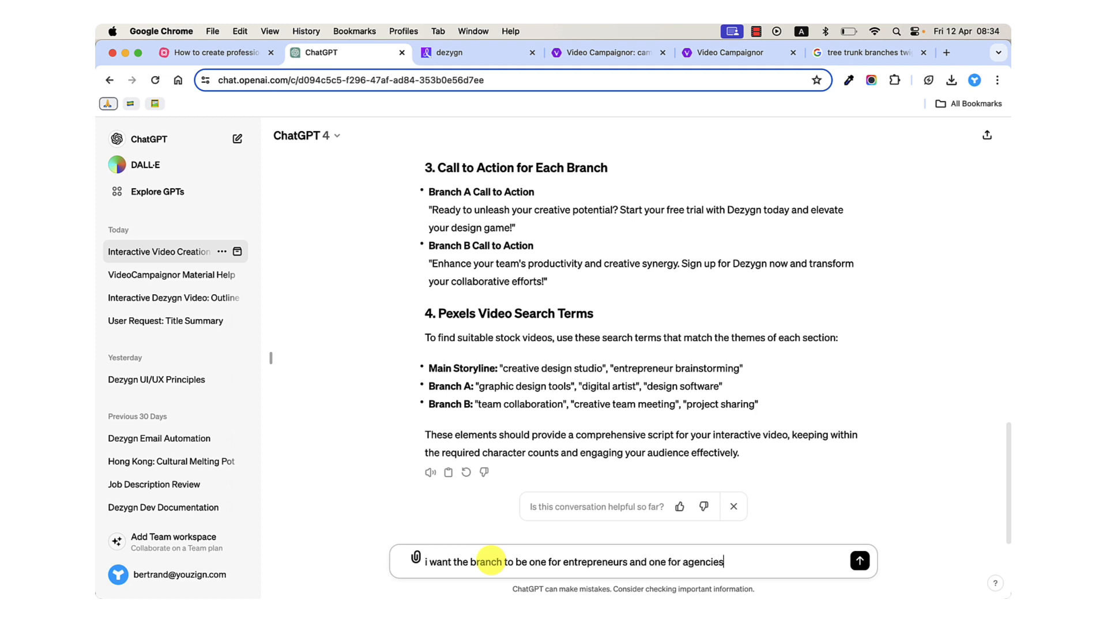
key(Return)
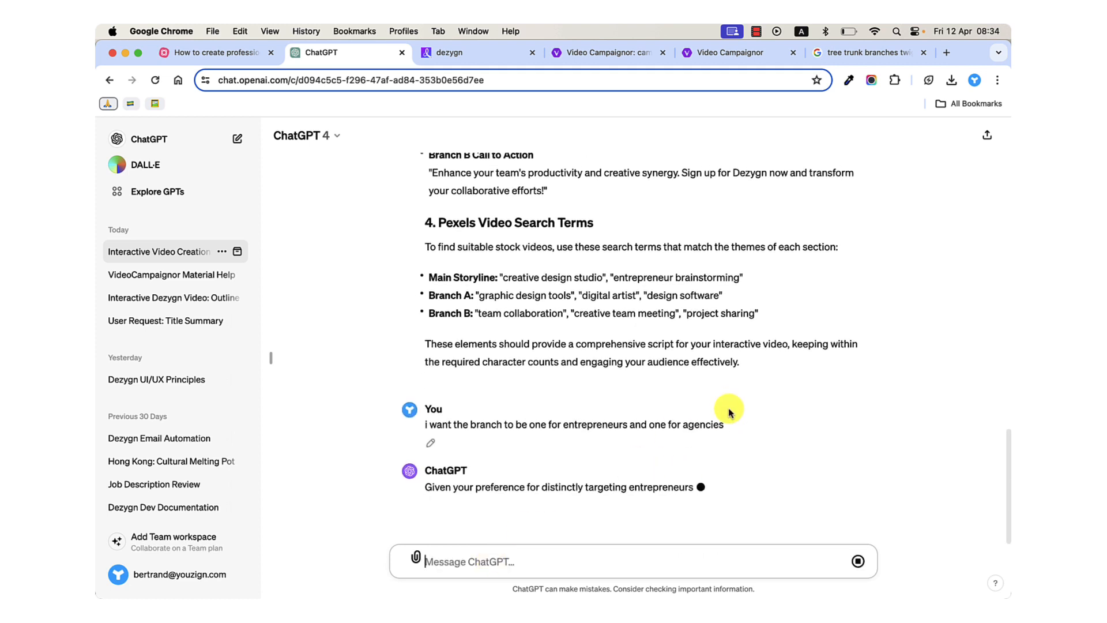
Review the first answer's twigs and calls to action, and return to the revised script.
scroll(629, 378, up, 3)
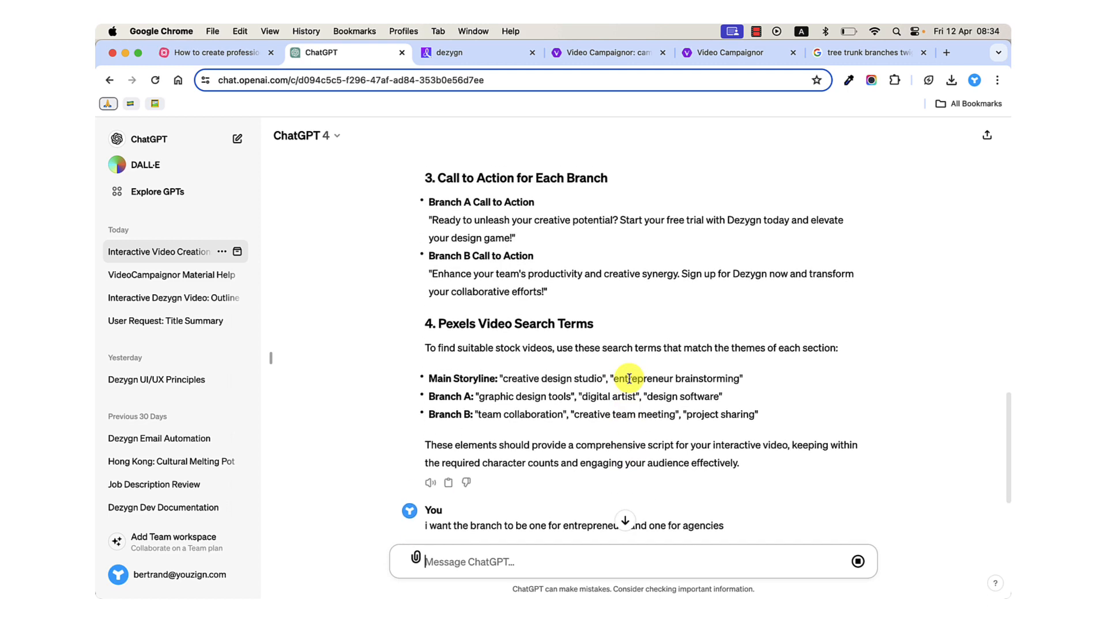
scroll(629, 377, up, 5)
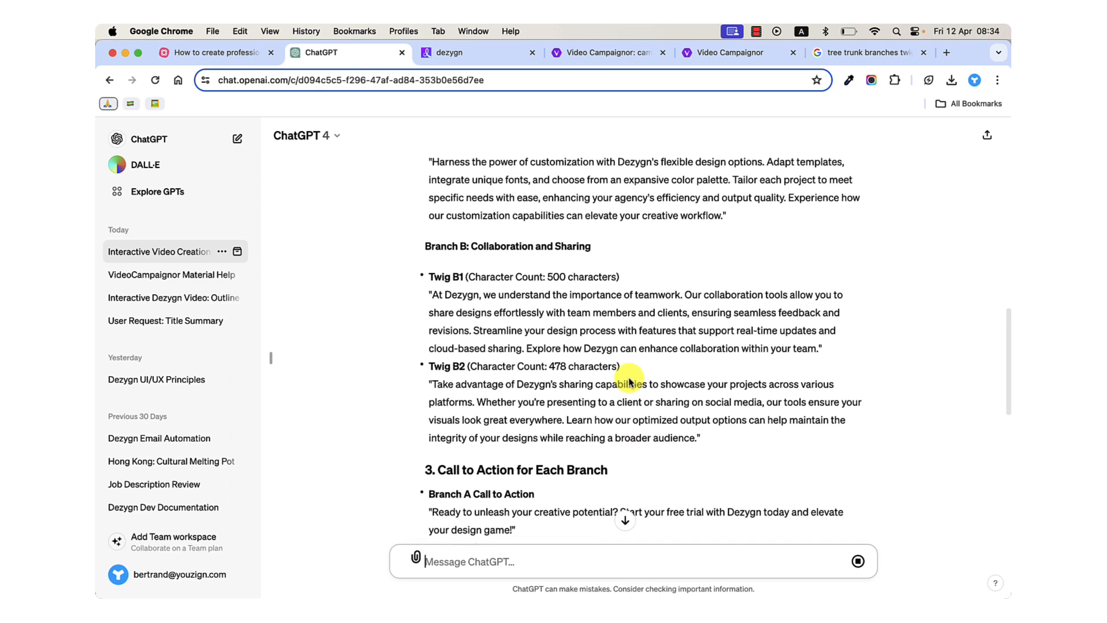
scroll(629, 381, up, 1)
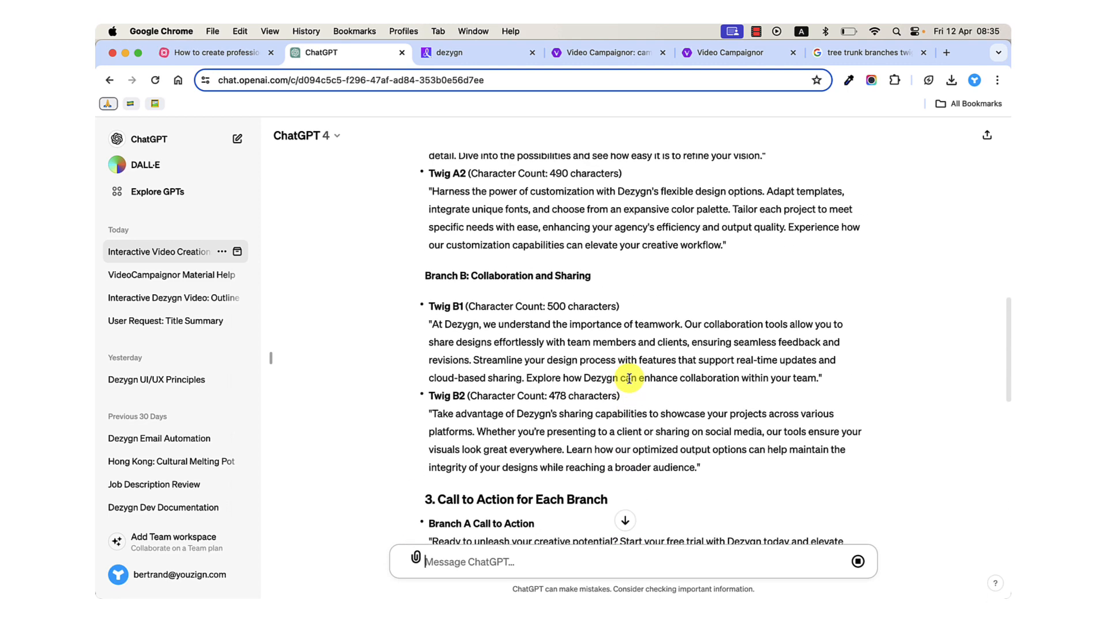
scroll(628, 378, down, 1)
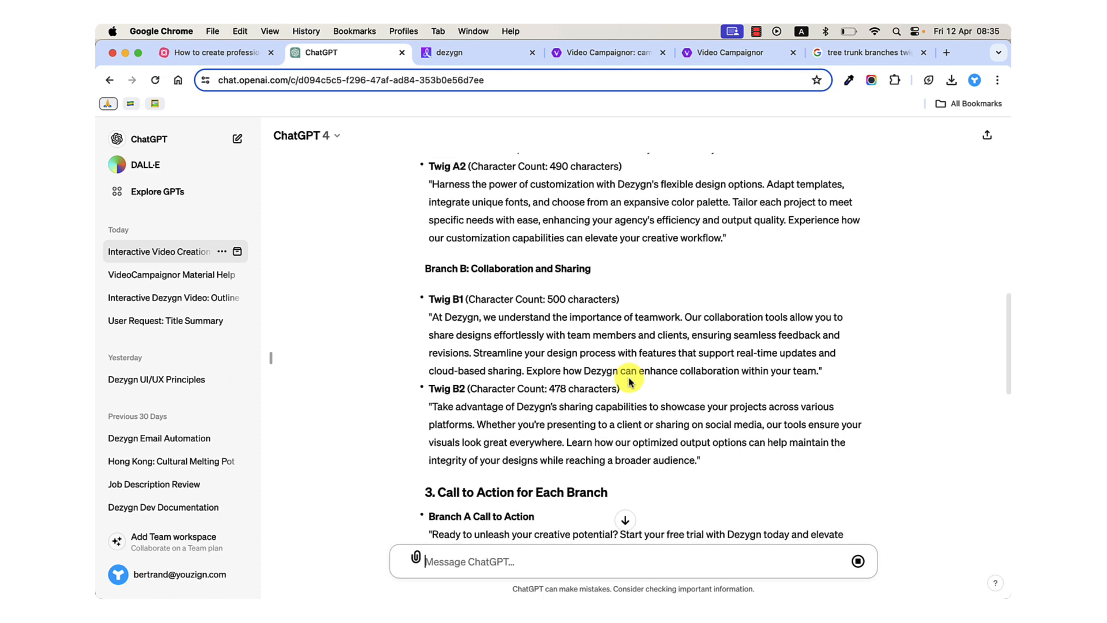
scroll(629, 381, down, 1)
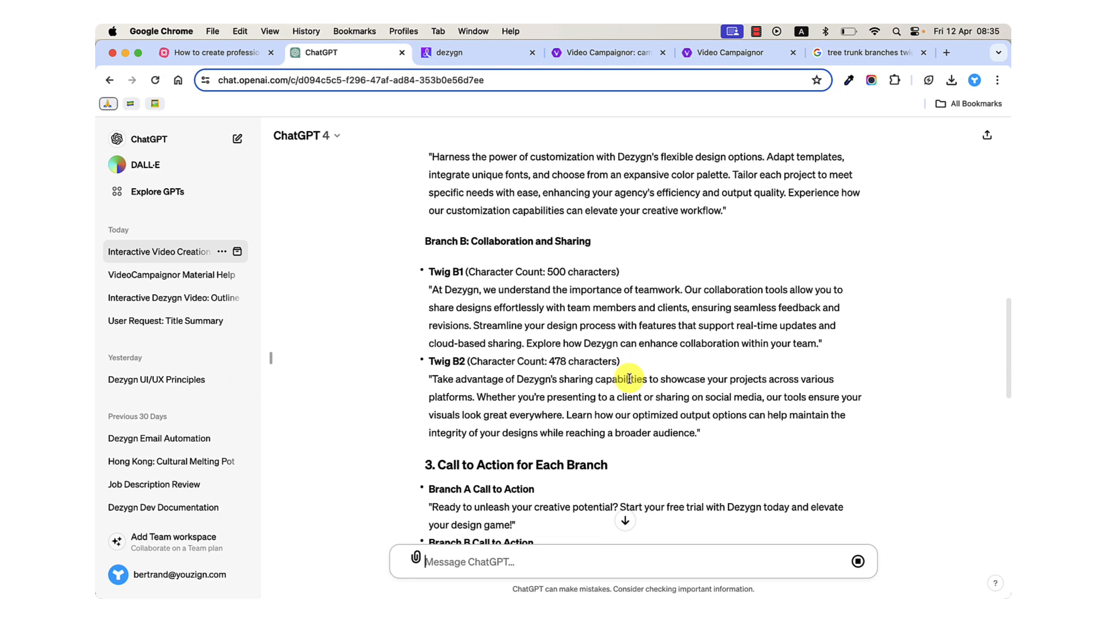
scroll(628, 377, down, 10)
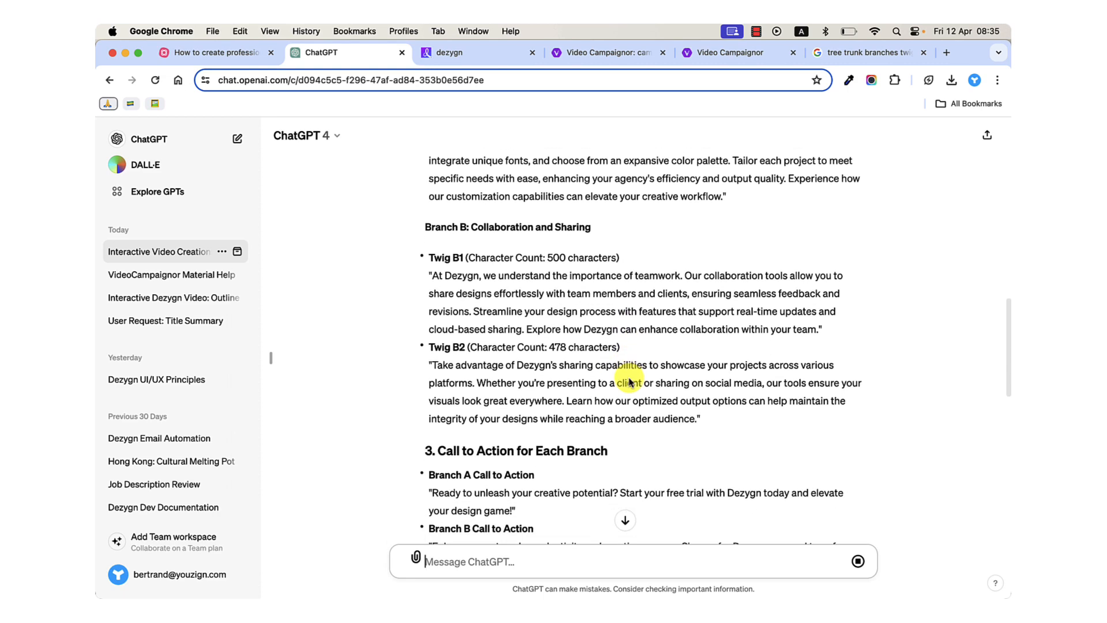
scroll(619, 373, down, 10)
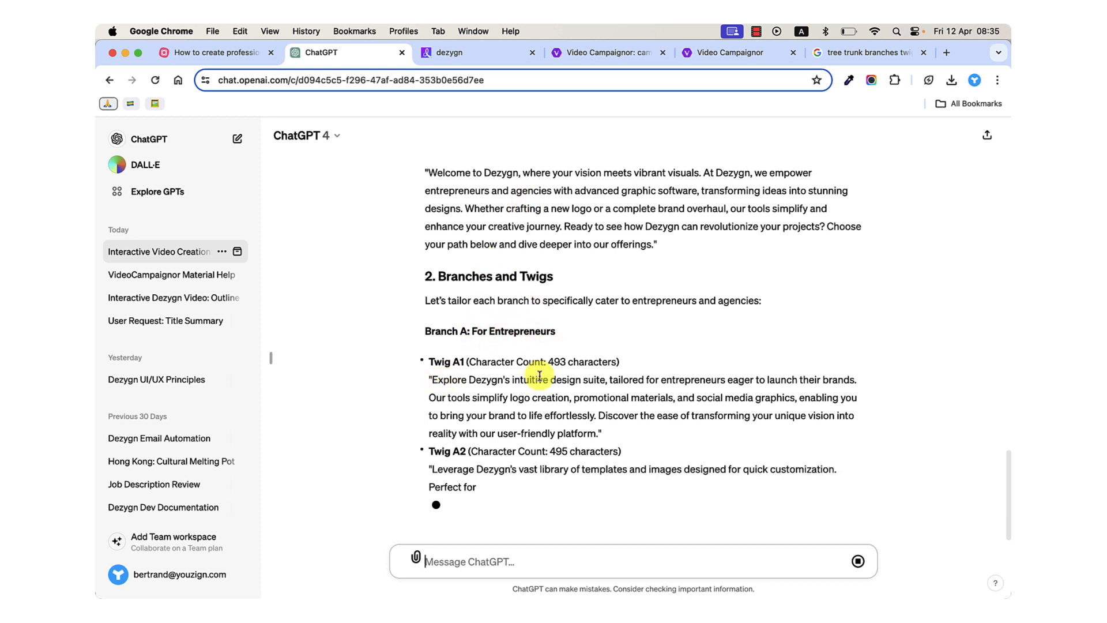
Read the revised "Branch A: For Entrepreneurs" section, highlighting the Twig A1 and Twig A2 speeches separately and together.
scroll(539, 376, up, 1)
scroll(539, 376, down, 3)
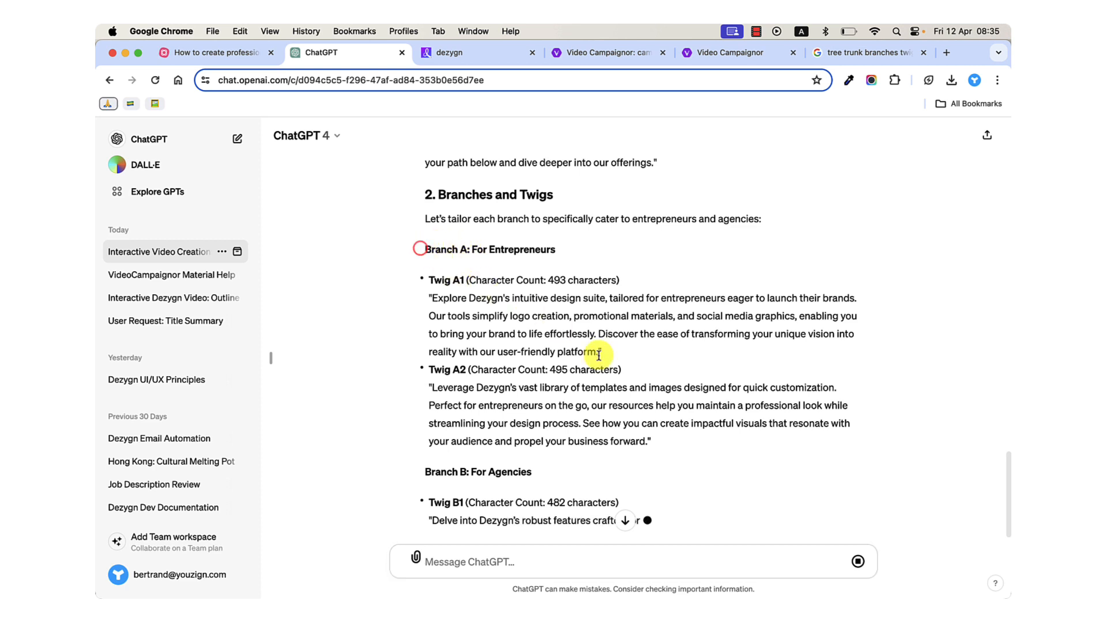
drag(656, 441, 695, 441)
click(422, 254)
click(486, 319)
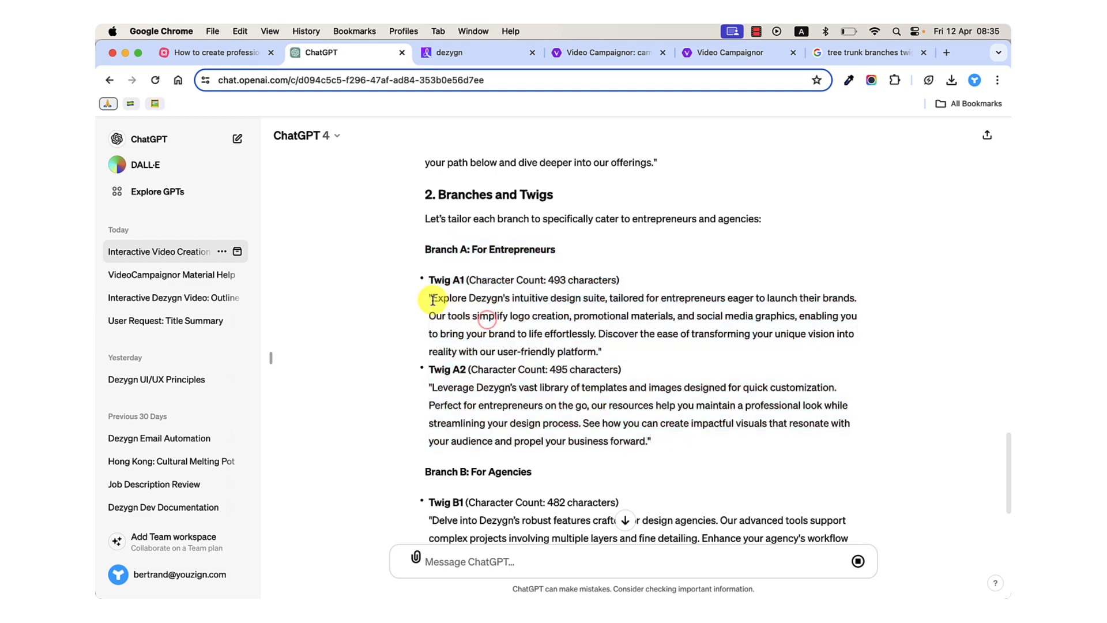
drag(432, 300, 584, 346)
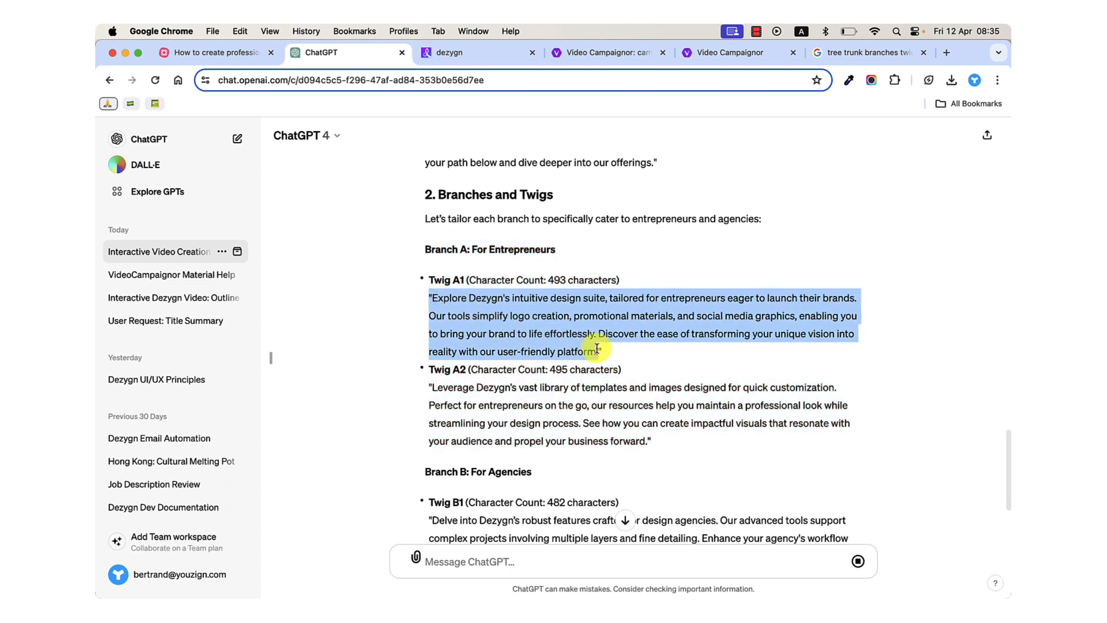
click(508, 377)
drag(434, 388, 641, 438)
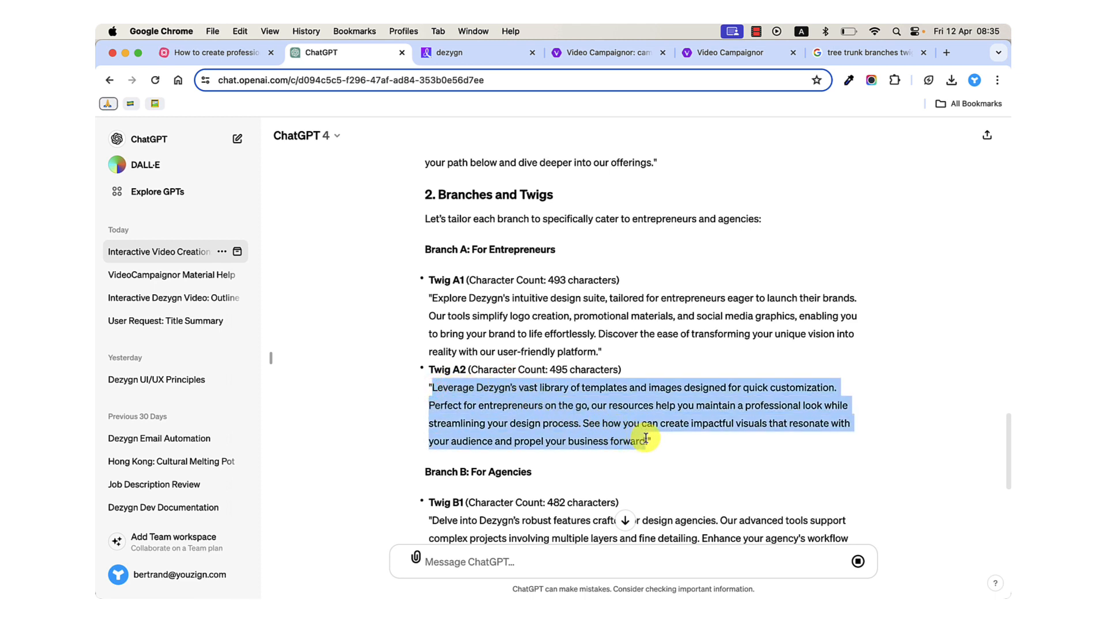
click(645, 439)
mouse_move(433, 298)
mouse_down()
mouse_move(429, 318)
mouse_move(593, 349)
mouse_move(655, 441)
mouse_move(427, 306)
mouse_up()
click(659, 441)
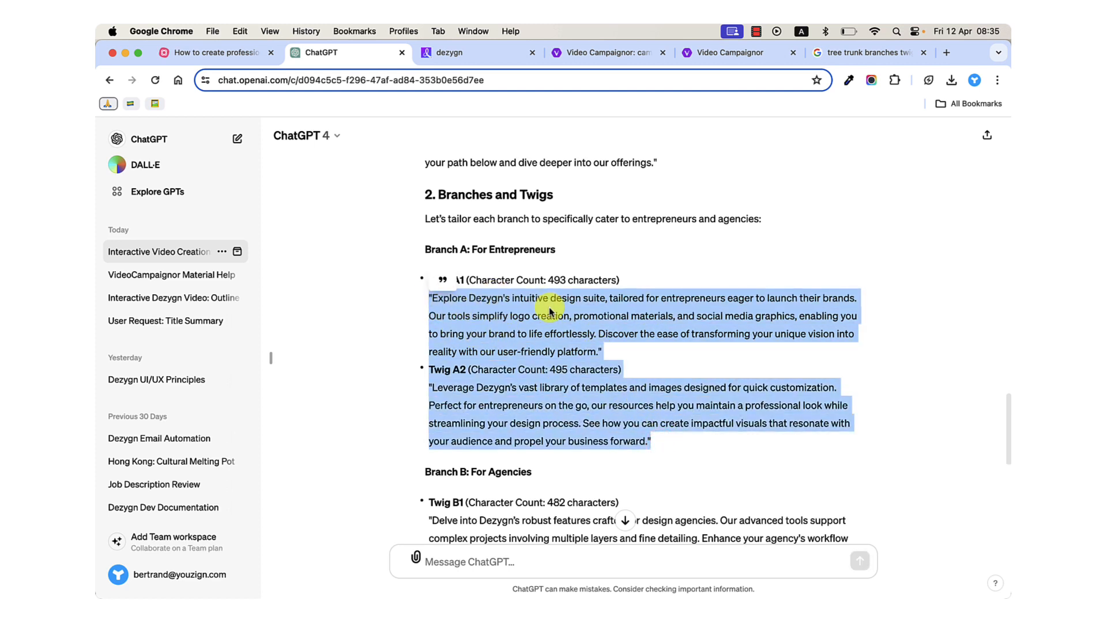
Highlight the revised Twig A1 speech on its own and check its stated character count.
click(544, 317)
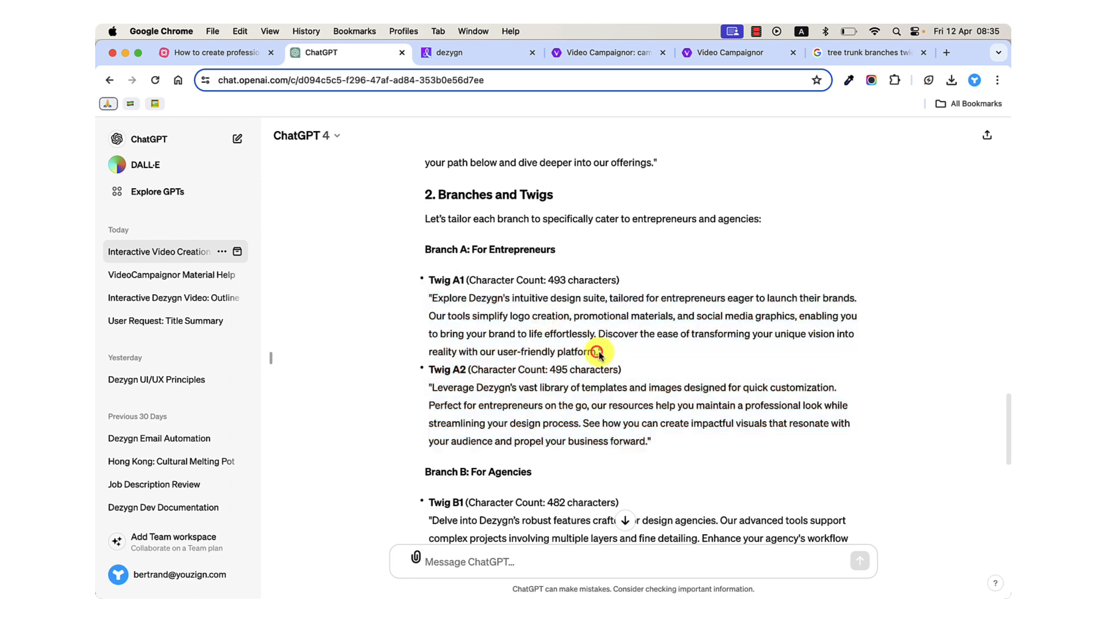
drag(600, 352, 435, 300)
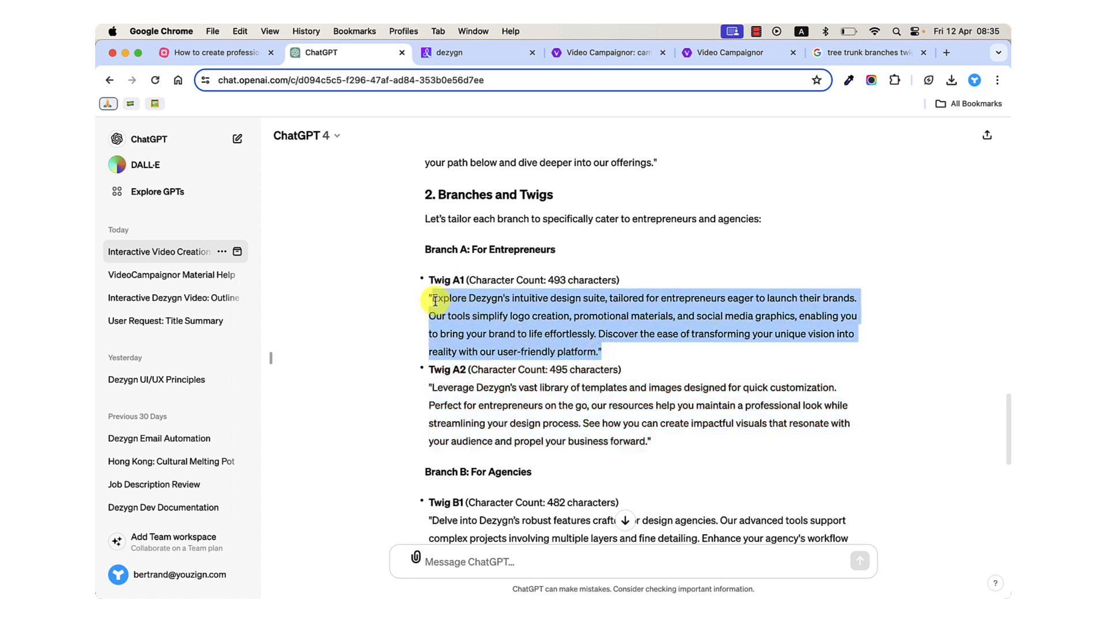
click(553, 280)
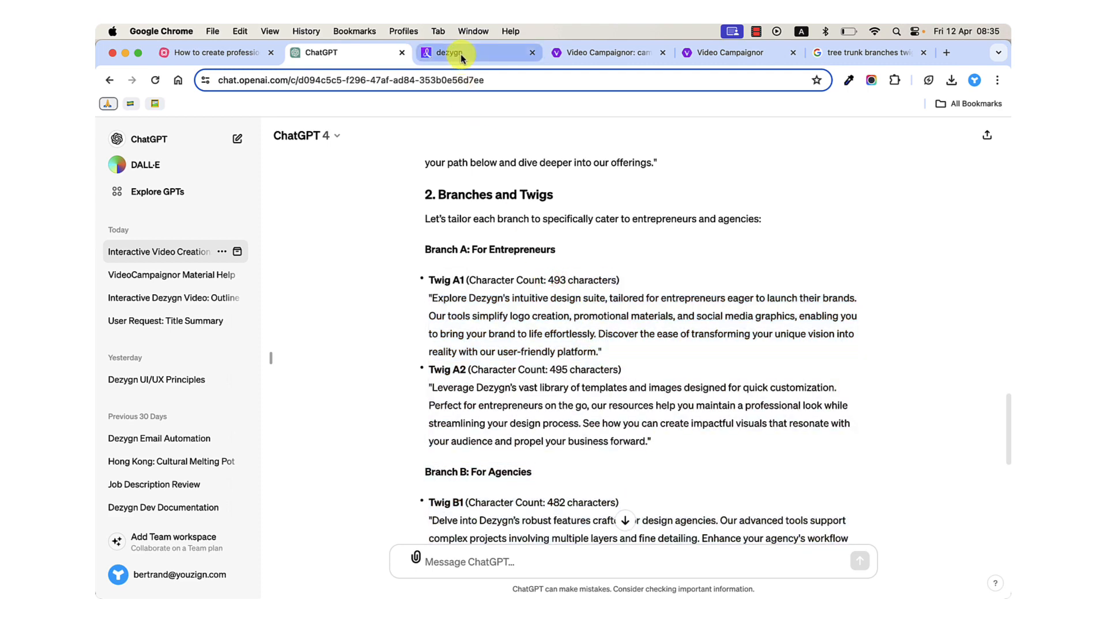
Switch to the dezygn app, open Avatar Video and check the character limit of the speech text.
click(640, 553)
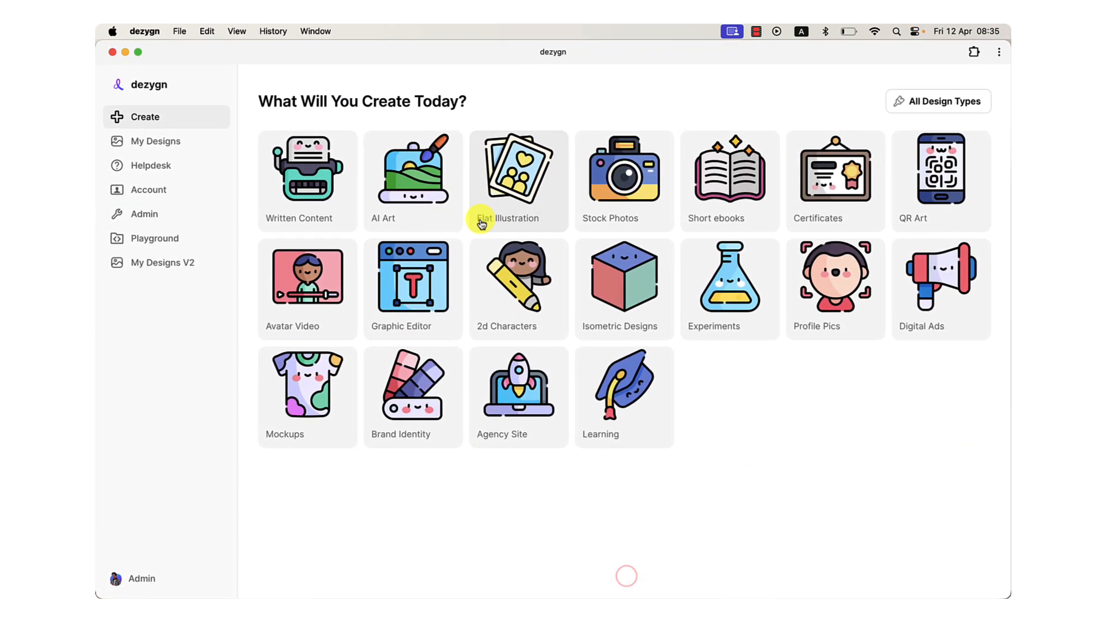
click(297, 304)
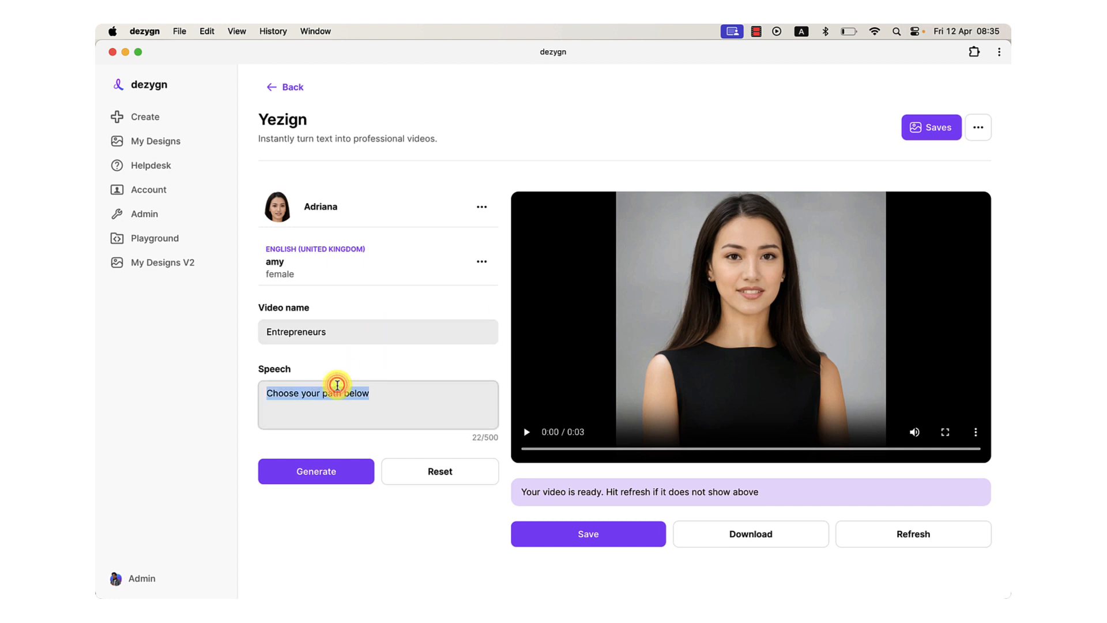
drag(472, 437, 499, 440)
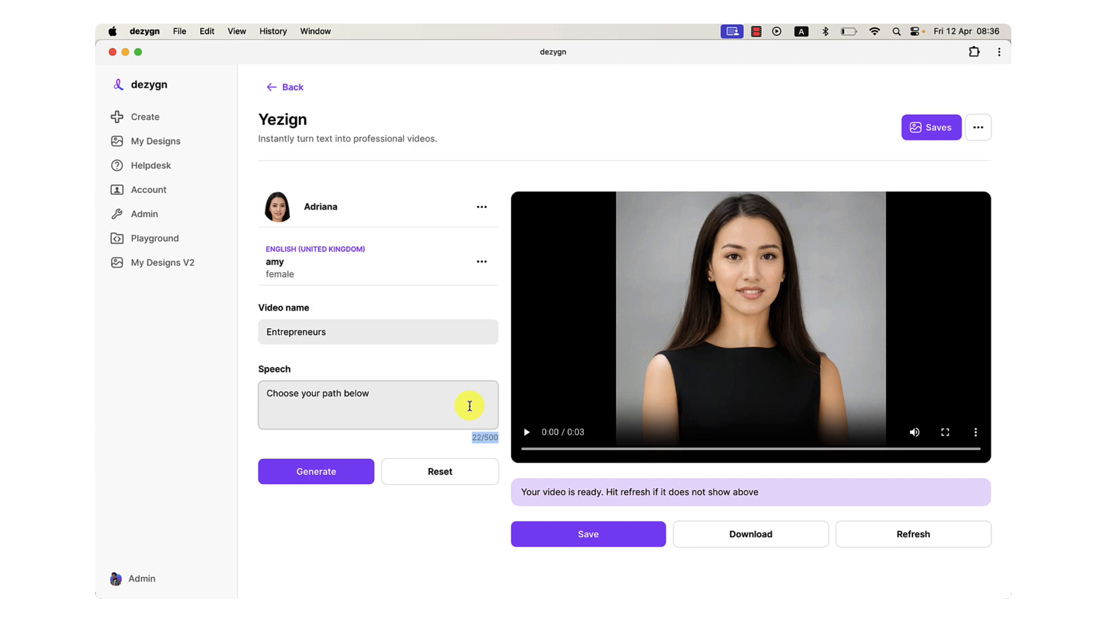
Return to the revised script in ChatGPT and highlight the Twig A1 and Twig A2 speeches separately and together.
click(403, 556)
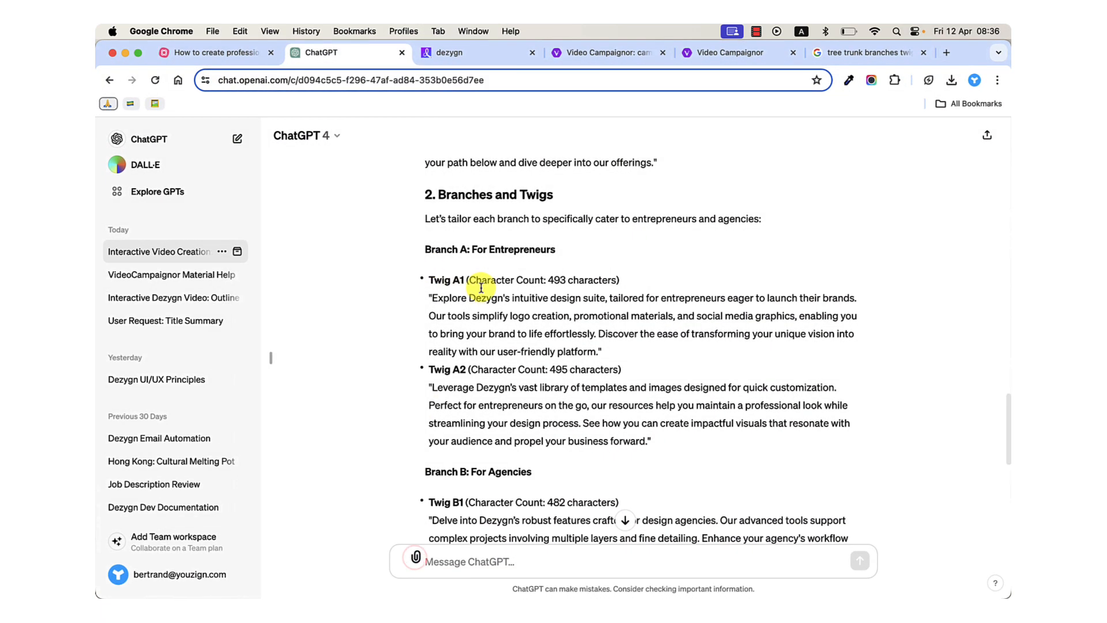
drag(433, 298, 598, 349)
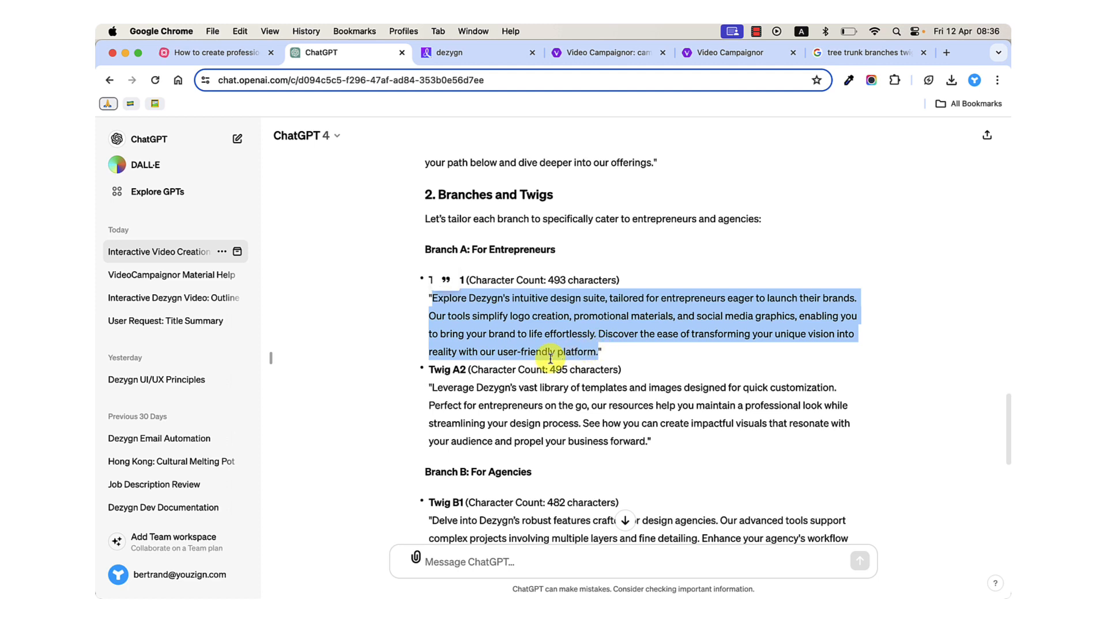
drag(433, 387, 646, 433)
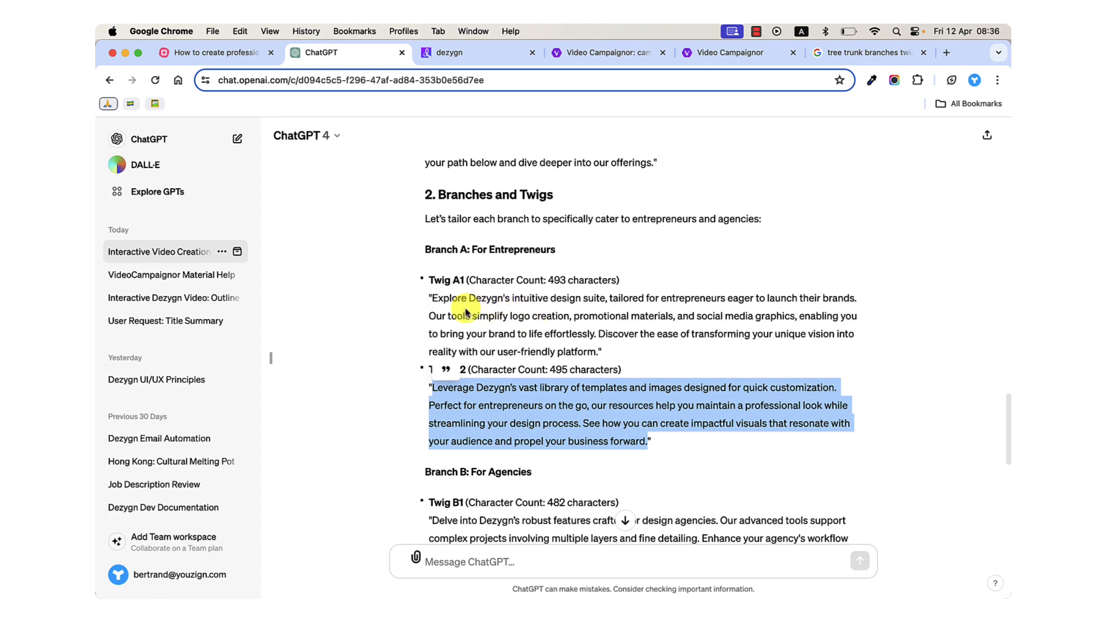
click(420, 280)
drag(420, 279, 648, 440)
scroll(657, 441, down, 1)
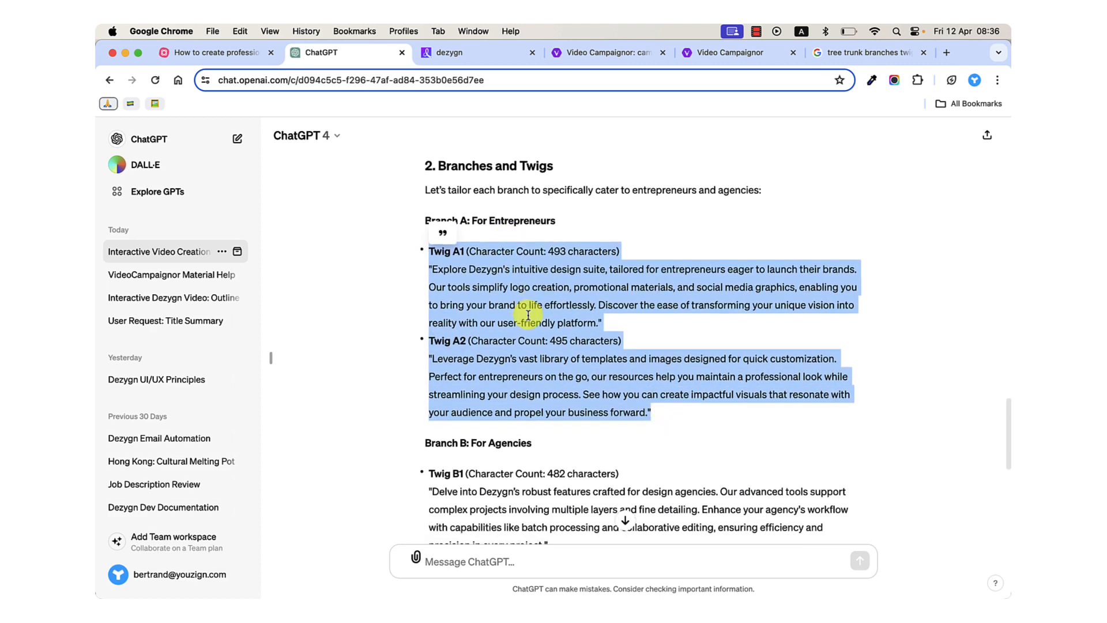
Skim the "Branch B: For Agencies" twigs and return to the Branch A twigs, highlighting them again.
scroll(526, 315, down, 3)
scroll(528, 317, down, 1)
scroll(506, 307, up, 2)
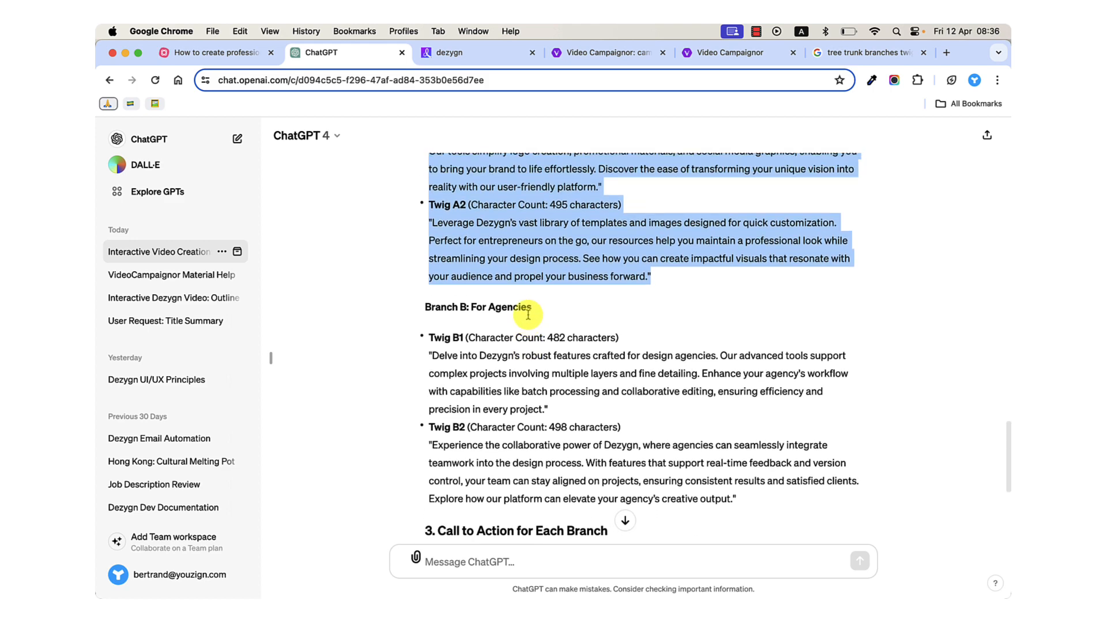
scroll(498, 282, up, 1)
click(480, 249)
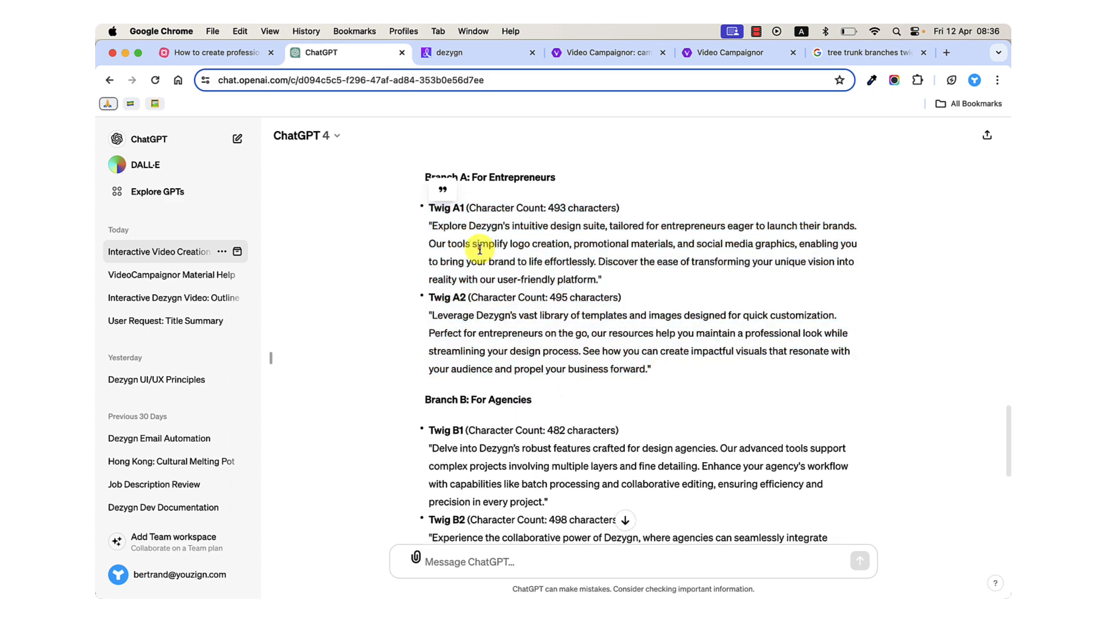
drag(430, 209, 658, 361)
click(480, 257)
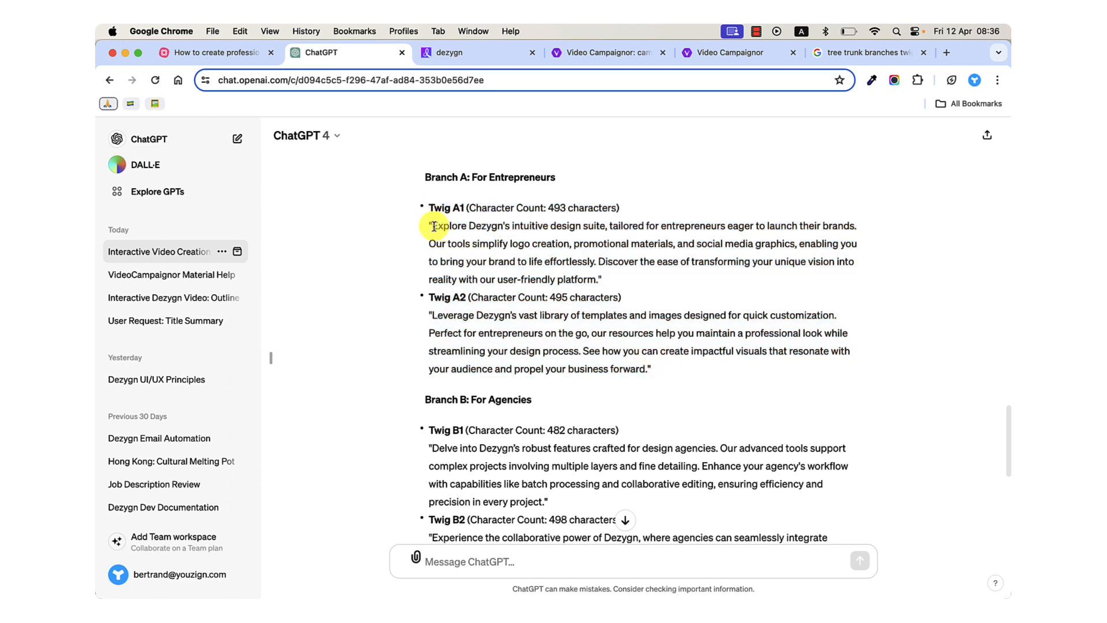
Copy the Twig A1 speech, close the browser's dezygn tab, and replace the avatar video's speech text in the dezygn app with it.
drag(434, 226, 598, 279)
key(super+c)
click(532, 52)
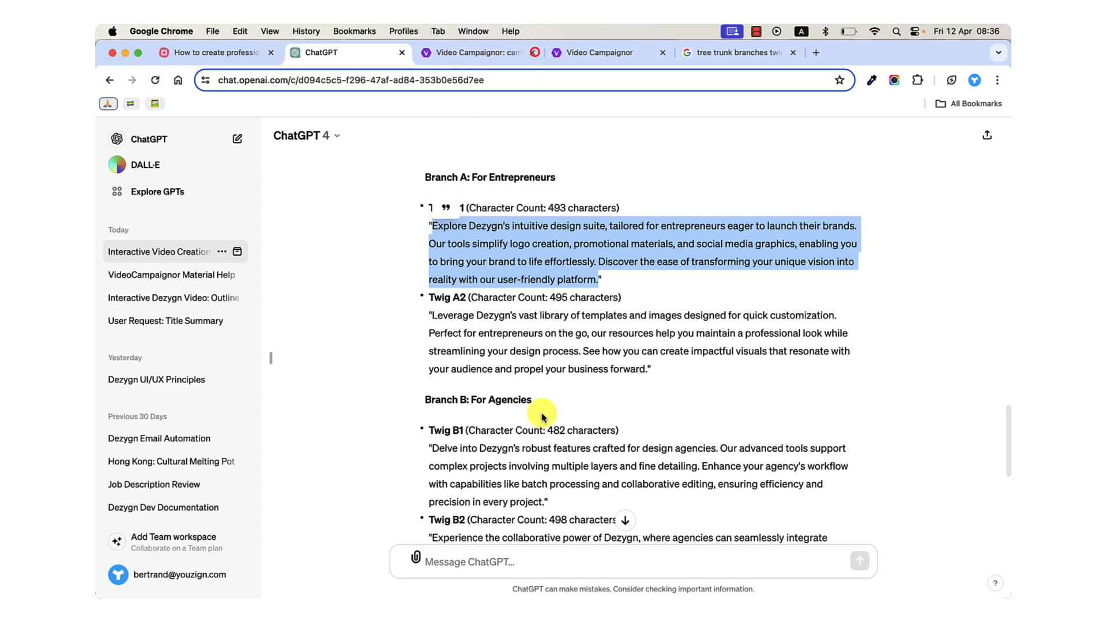
click(645, 568)
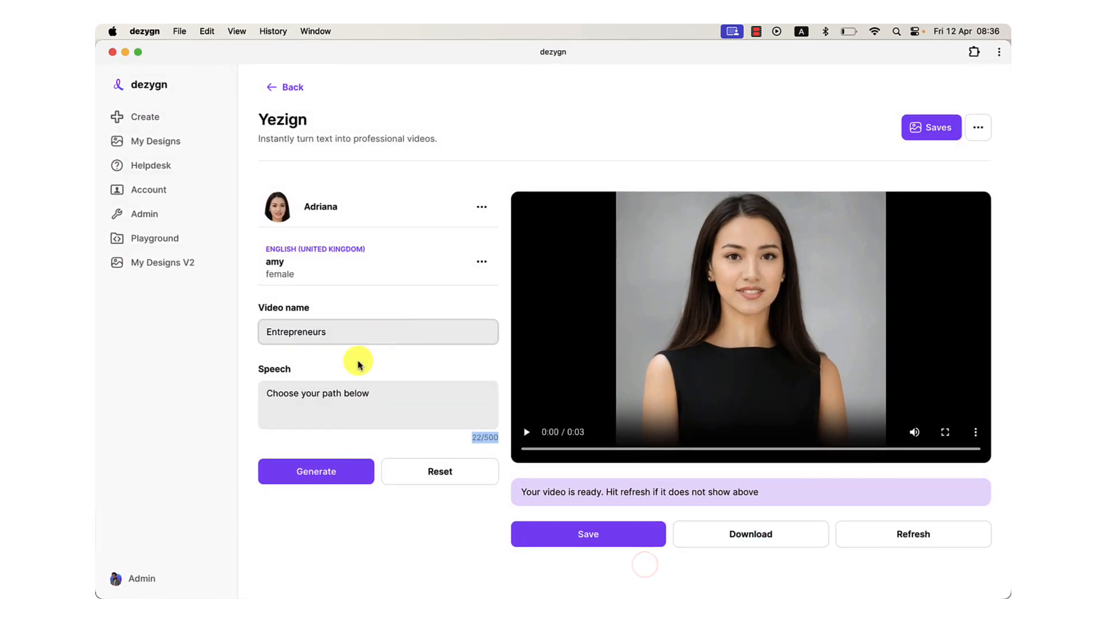
triple_click(343, 392)
key(super+v)
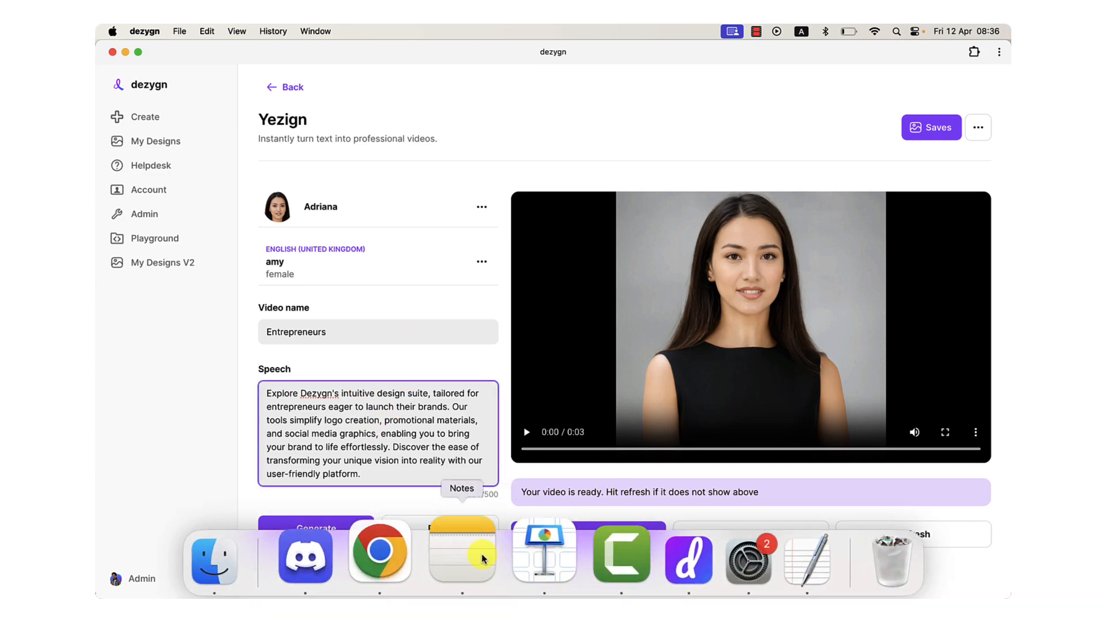
Back in ChatGPT, compare the Twig A2 speech with the Twig A1 speech and its stated character count, highlighting each.
click(408, 557)
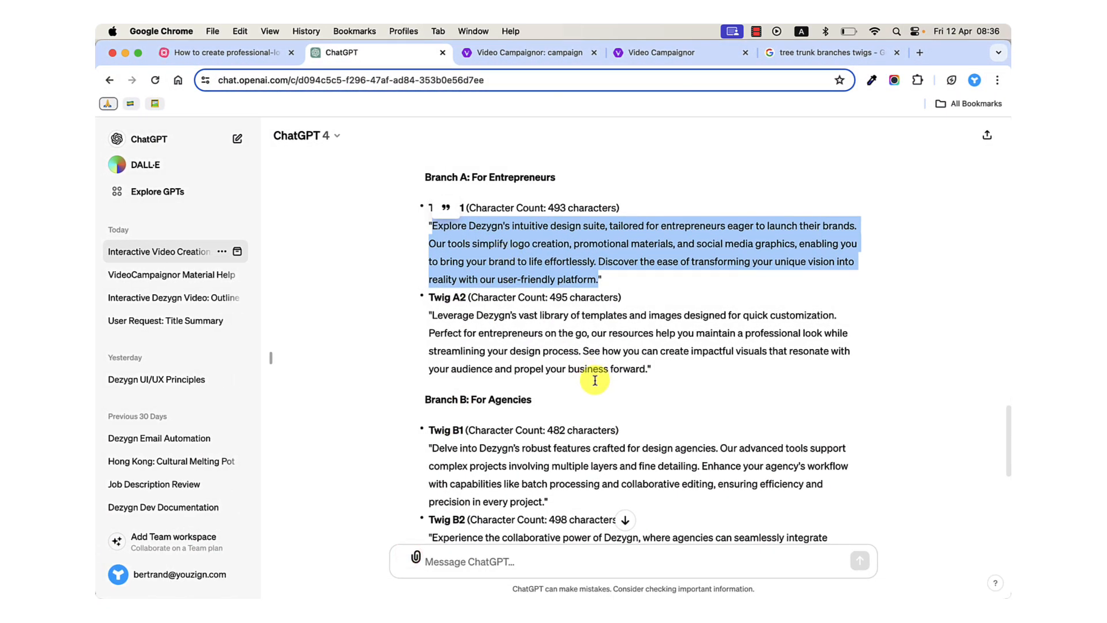
scroll(495, 297, down, 1)
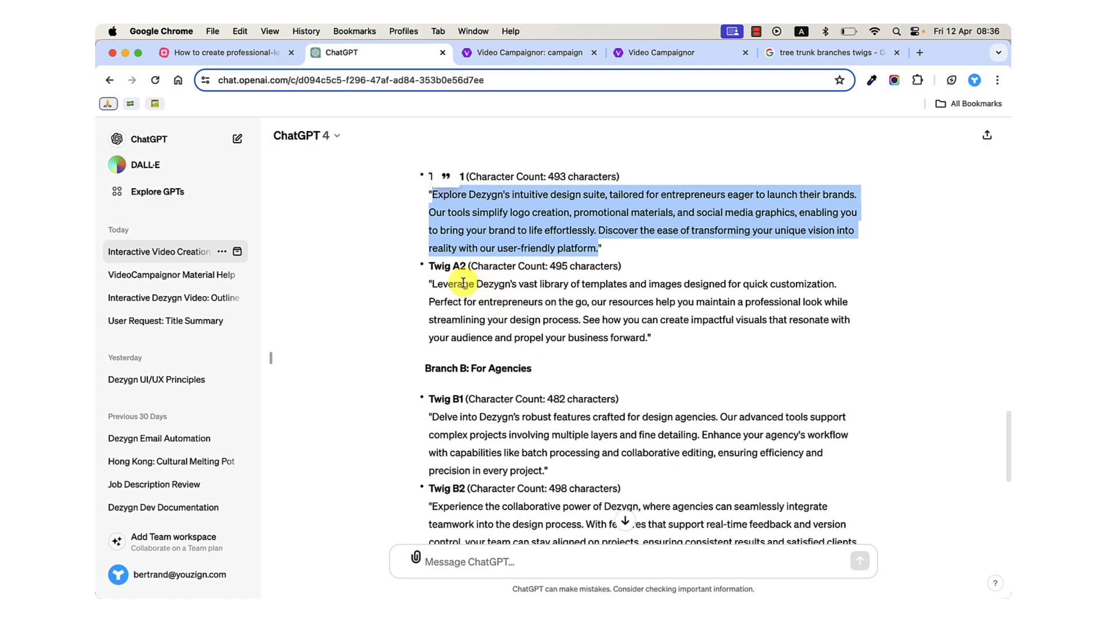
drag(431, 284, 644, 332)
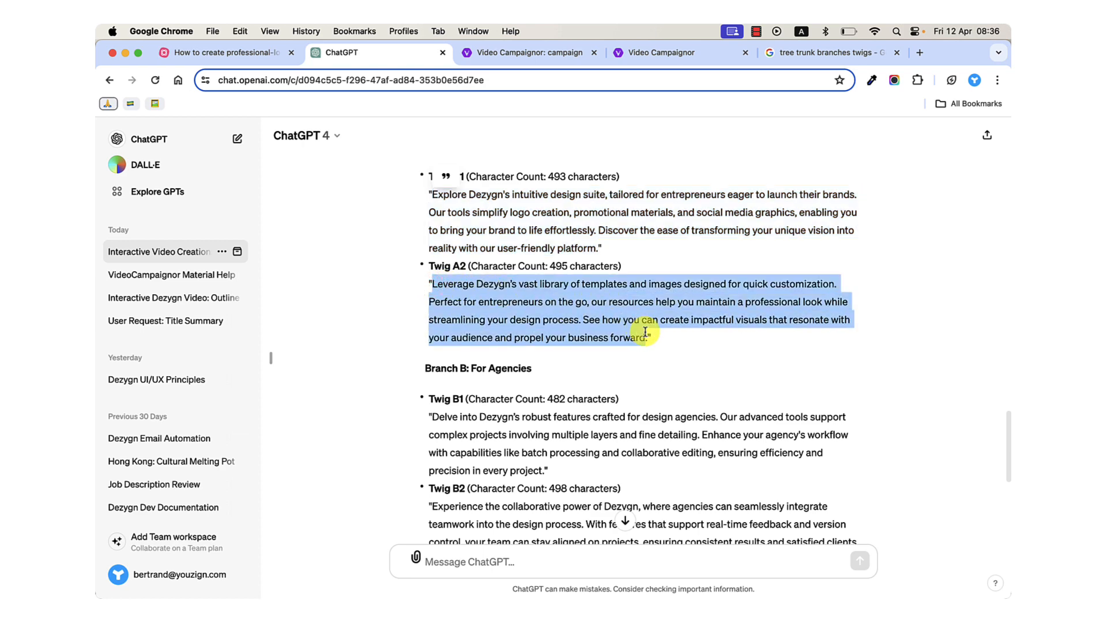
scroll(571, 318, up, 4)
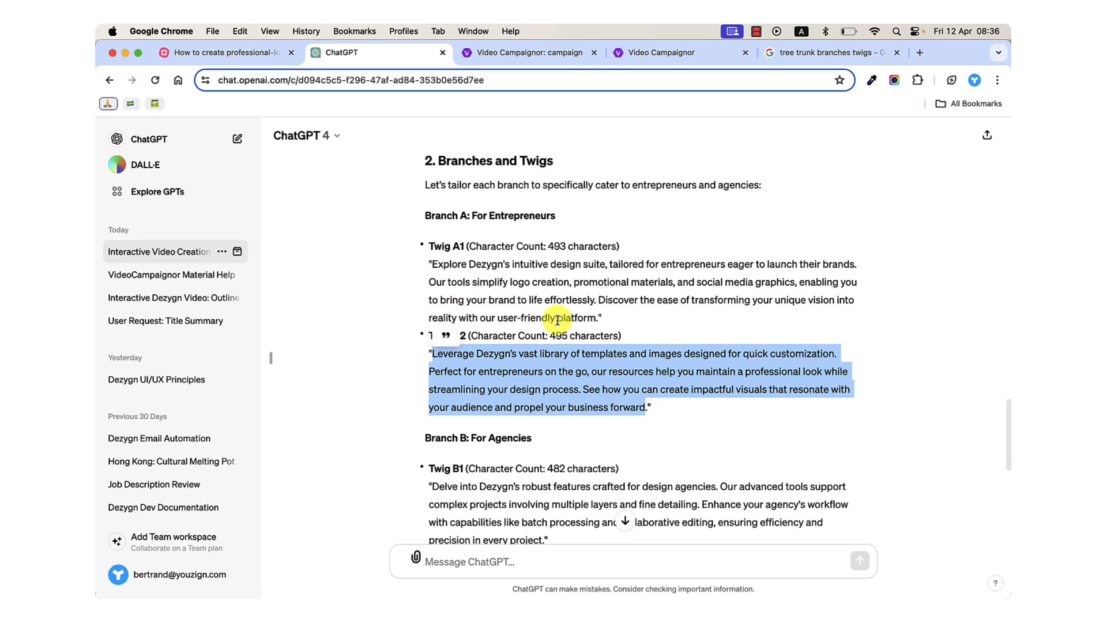
drag(544, 290, 619, 290)
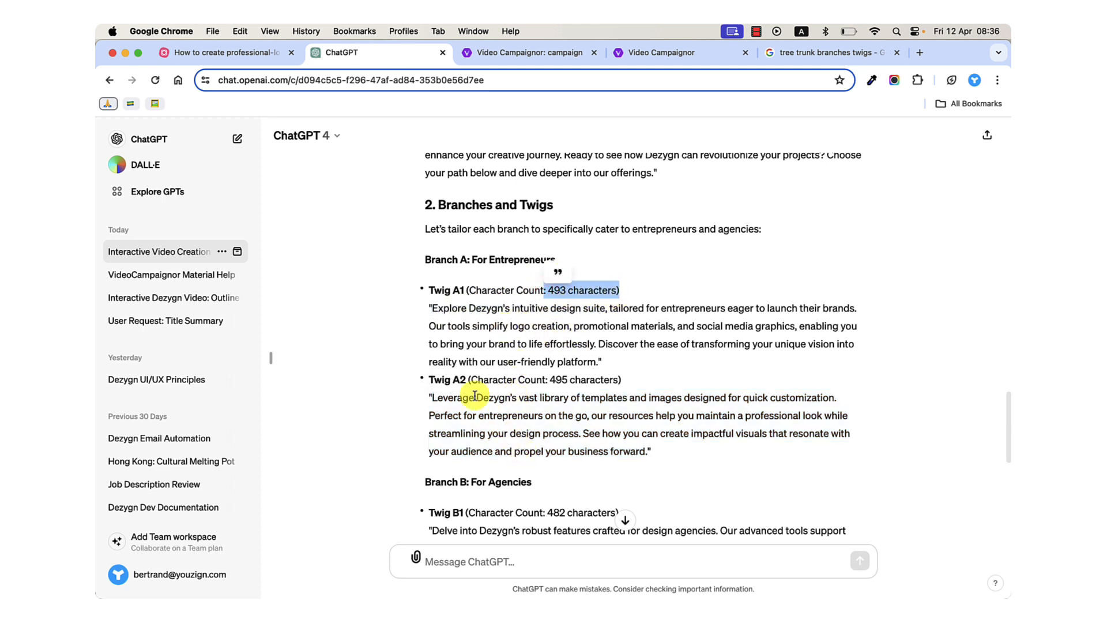
drag(427, 306, 599, 367)
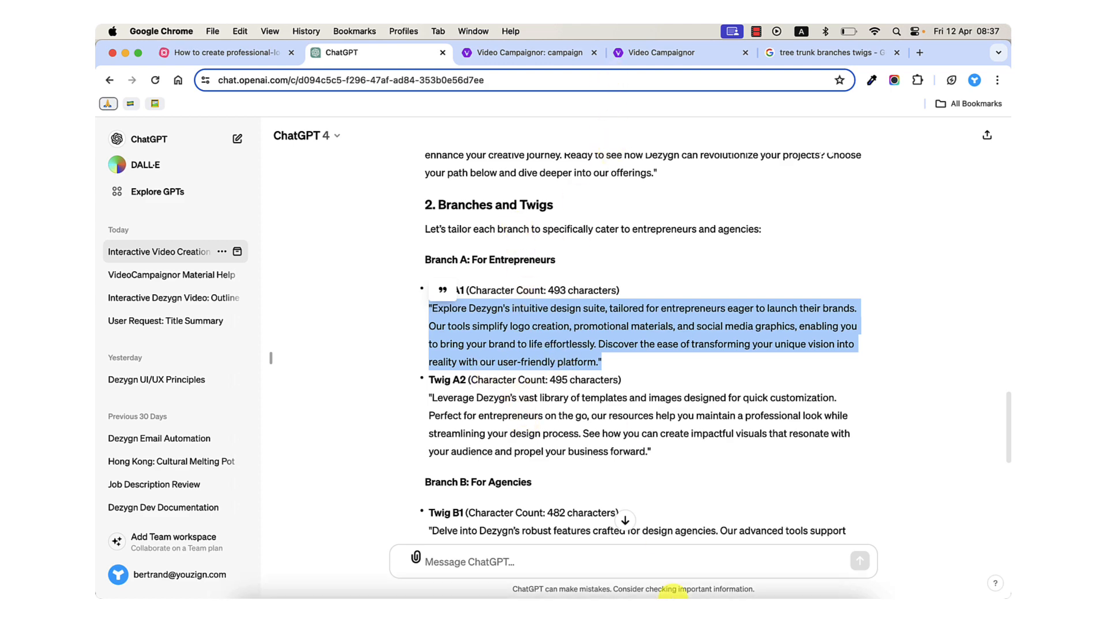
Switch to the dezygn app and check the actual character count of the pasted Twig A1 speech.
click(648, 556)
click(494, 476)
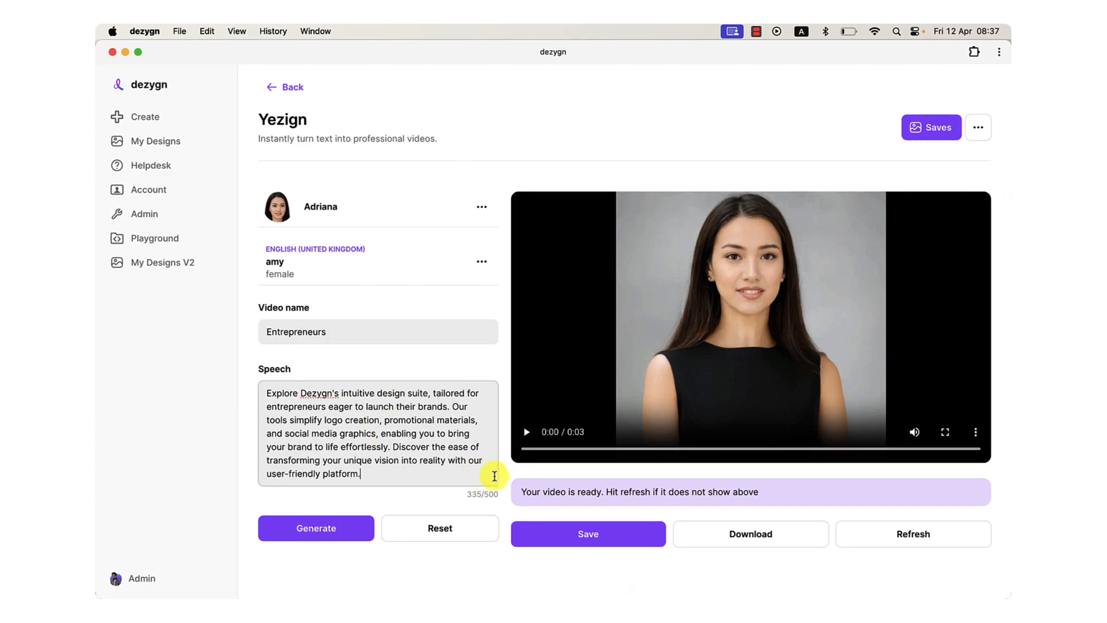
click(349, 384)
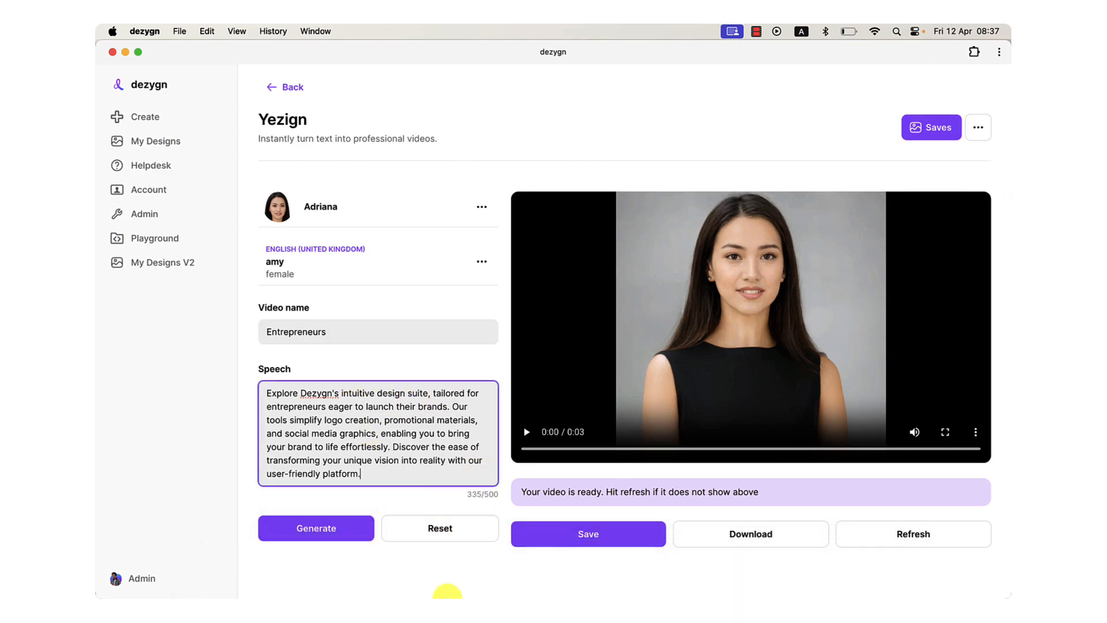
mouse_move(421, 594)
Return to ChatGPT, skim the Branch A twigs and go back to the start of the revised script.
click(407, 555)
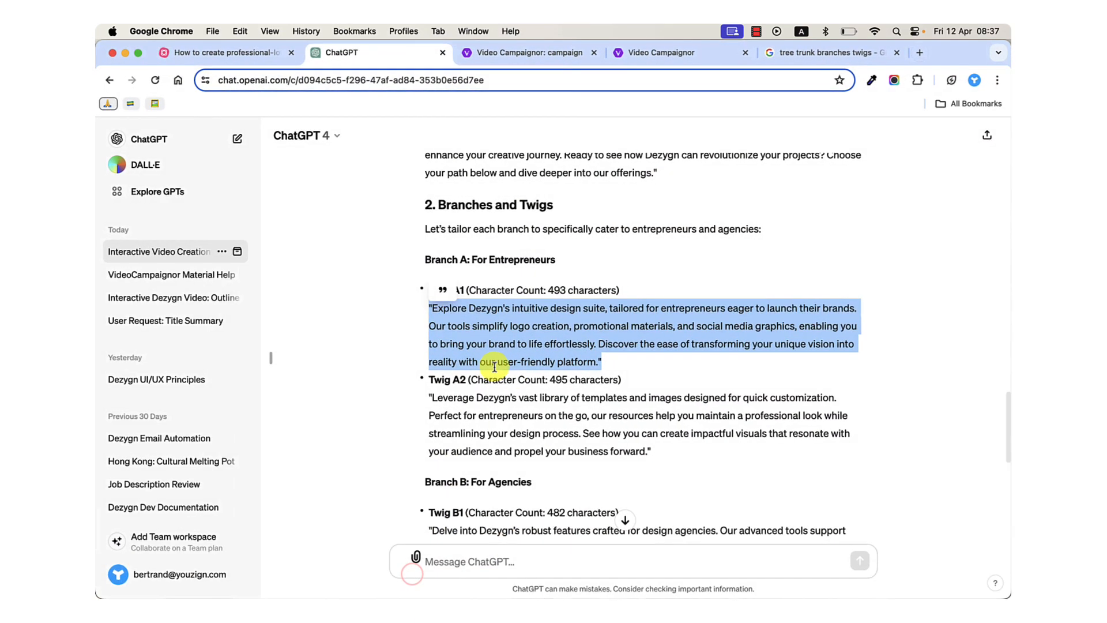
click(521, 379)
scroll(513, 409, down, 2)
scroll(551, 398, down, 2)
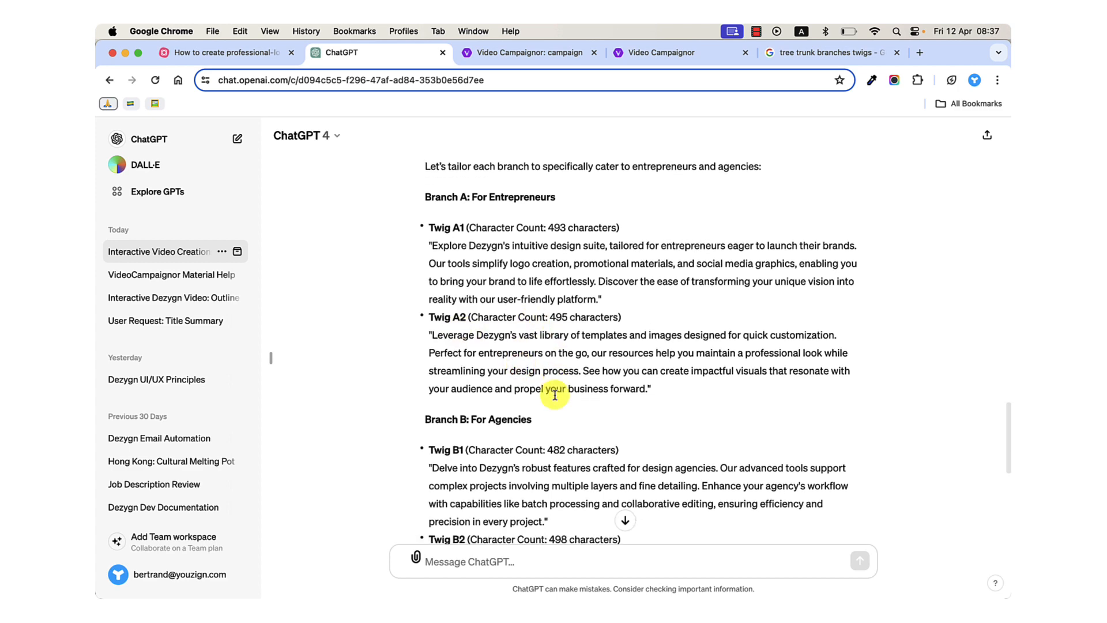
scroll(556, 396, up, 10)
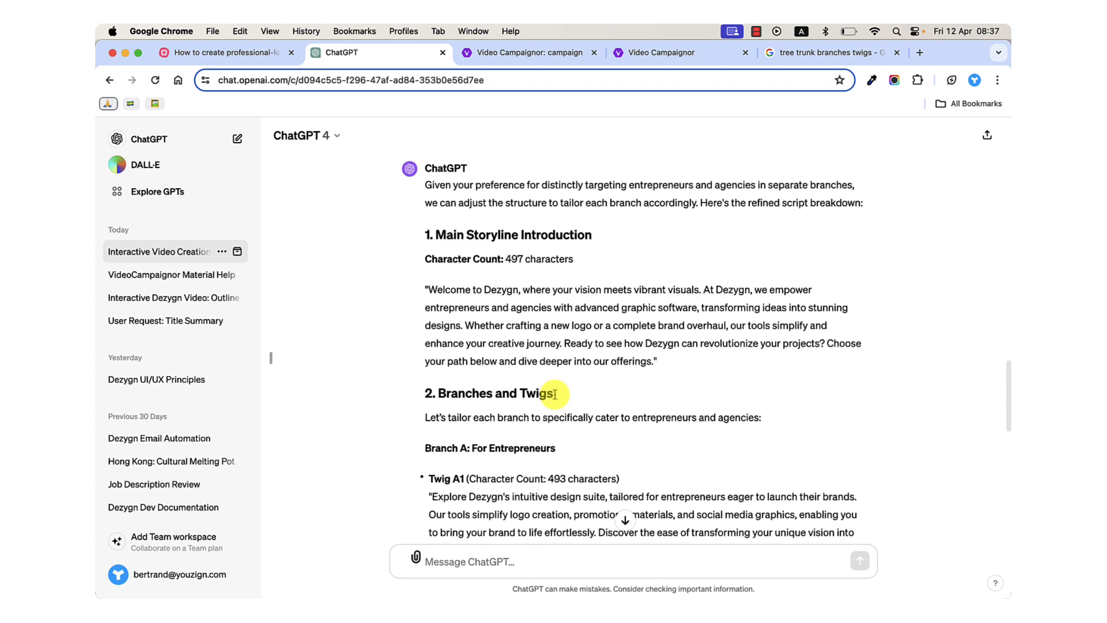
Switch to the MindMeister map, close the Step 1 note and select the "Step 2: Review ChatGPT's Suggestions" topic.
click(257, 52)
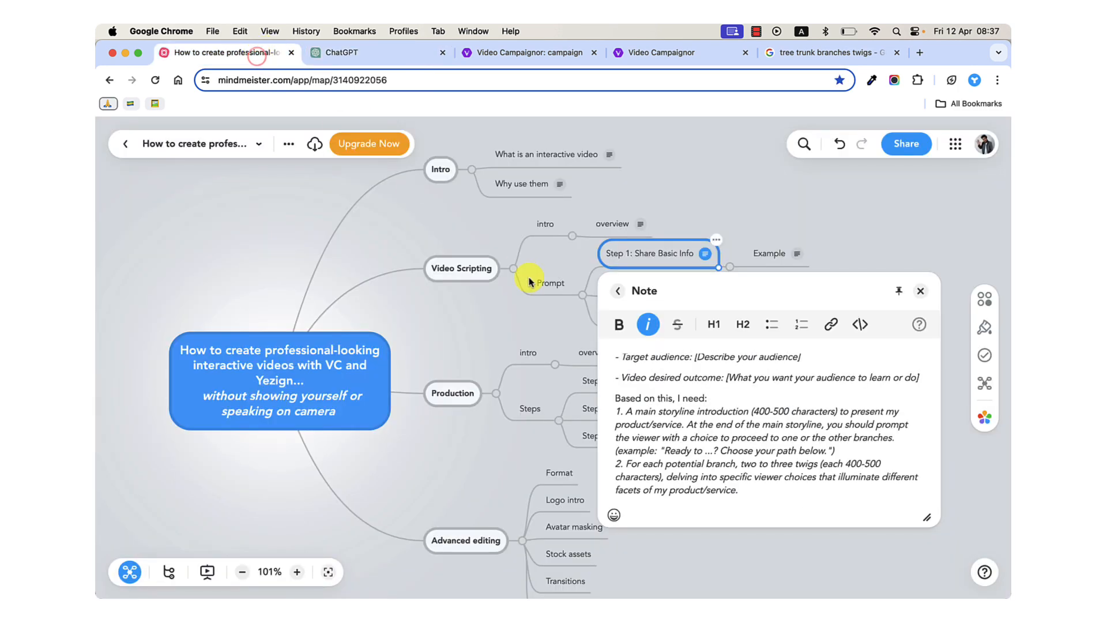
click(543, 290)
click(631, 256)
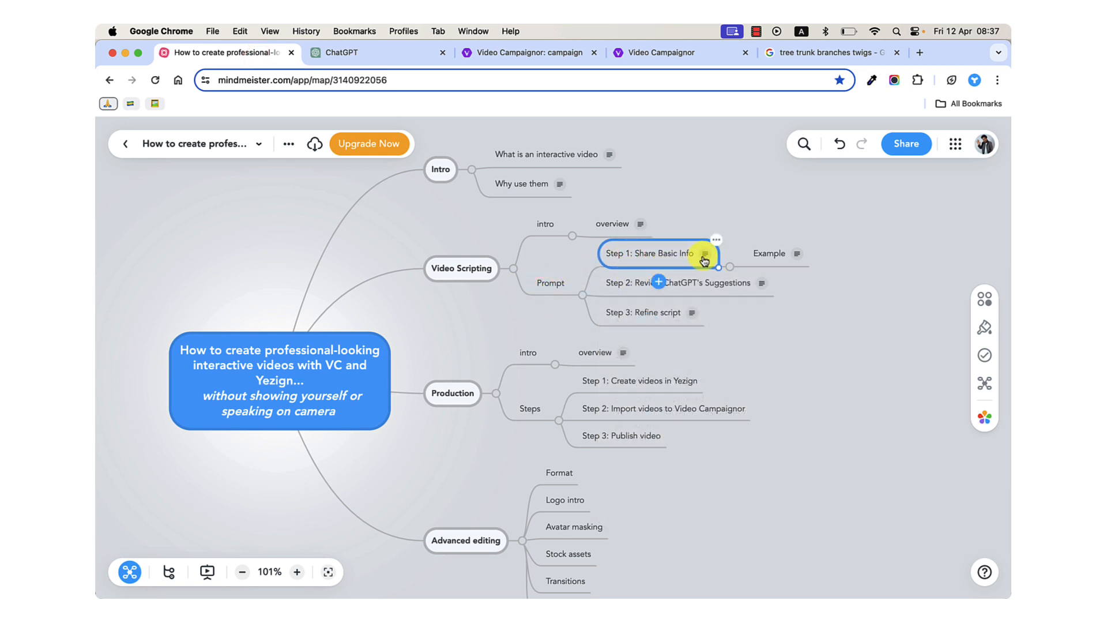
click(677, 282)
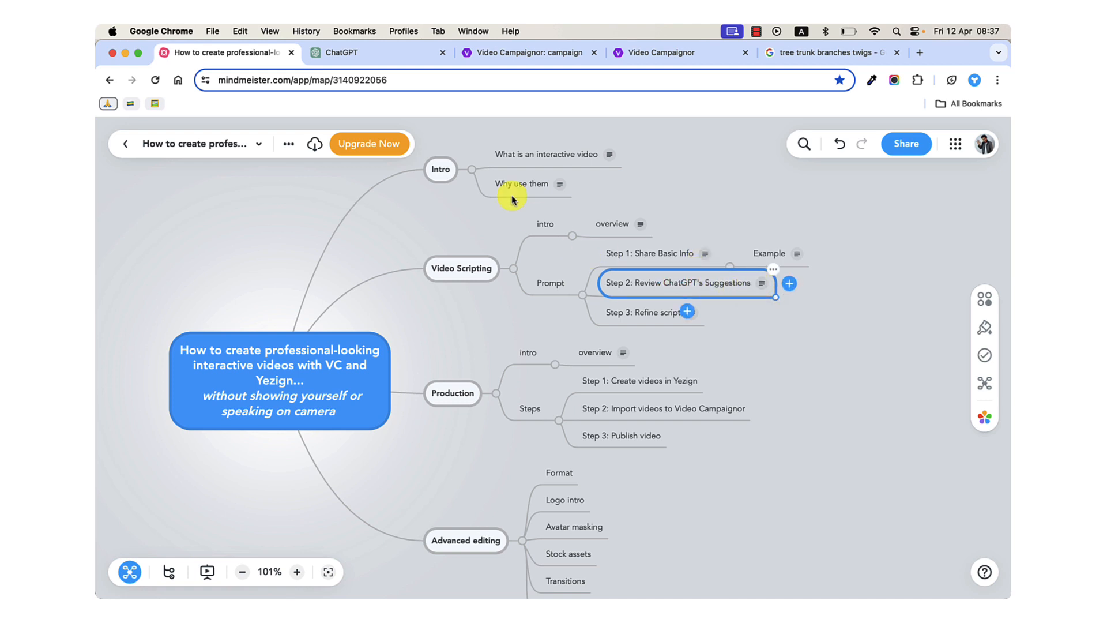
Review the "Main Storyline Introduction" in ChatGPT's revised script, highlighting the whole speech and its closing "Choose your path below" prompt.
click(383, 53)
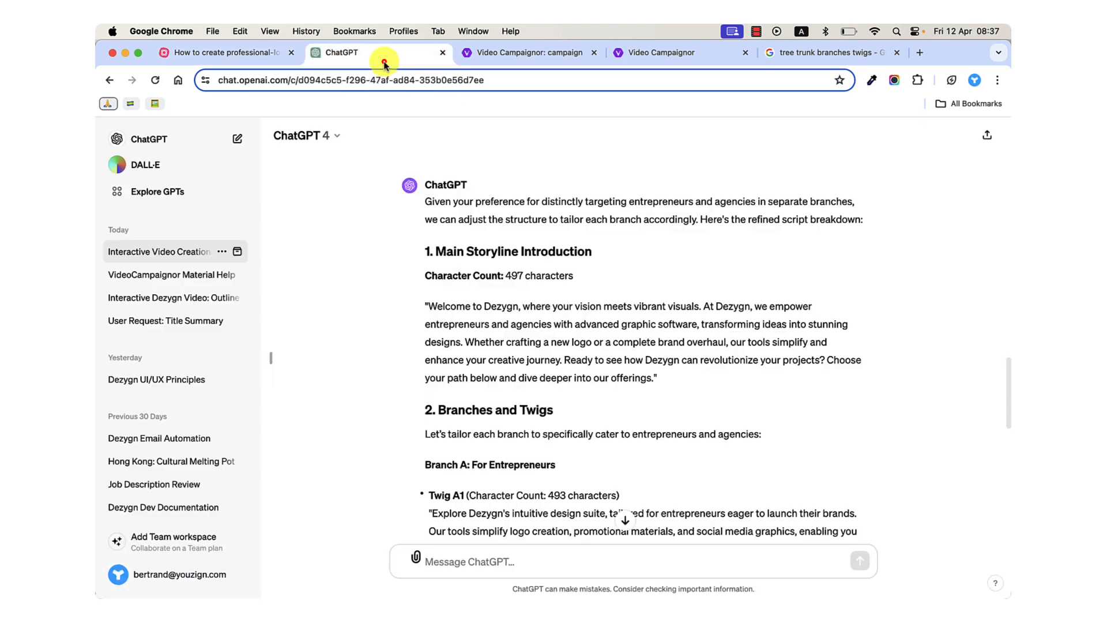
scroll(571, 346, down, 2)
drag(430, 248, 677, 327)
scroll(678, 328, down, 2)
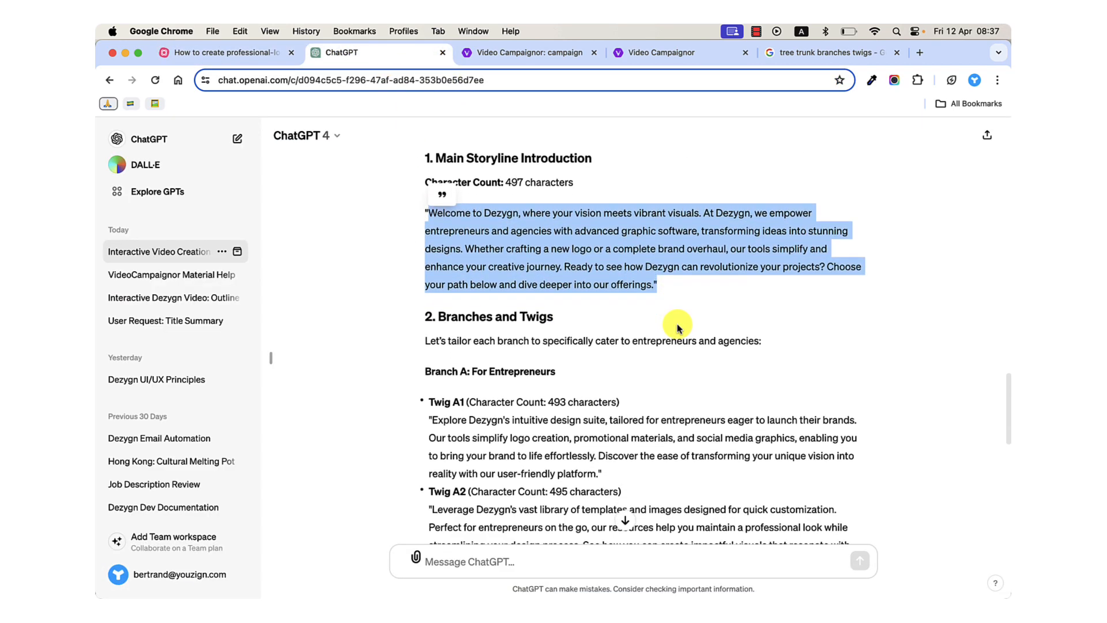
click(587, 248)
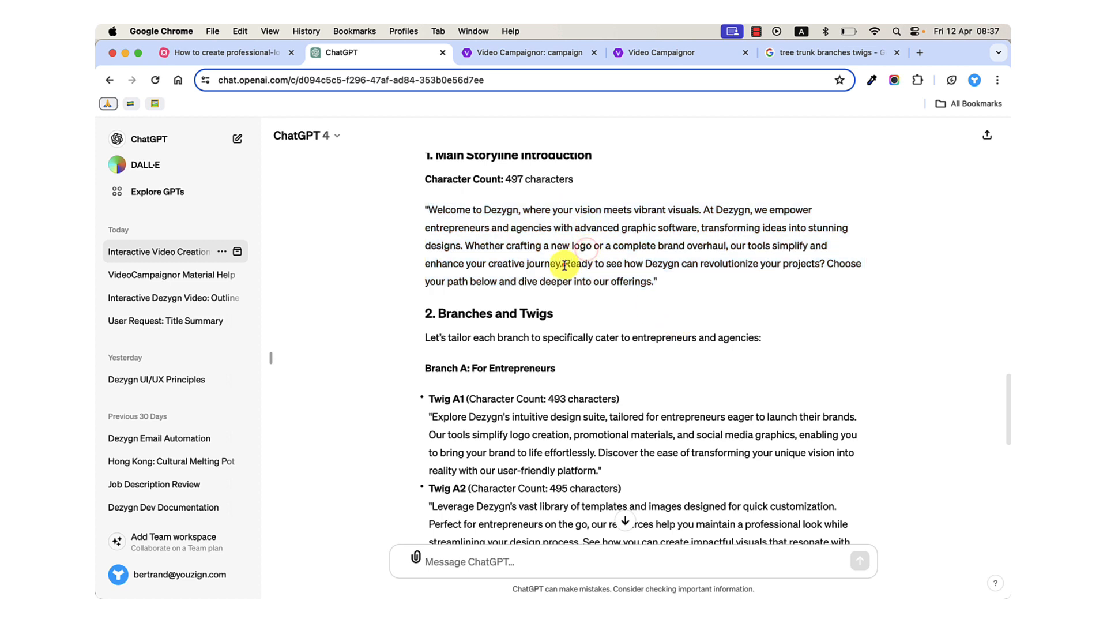
drag(565, 265, 637, 277)
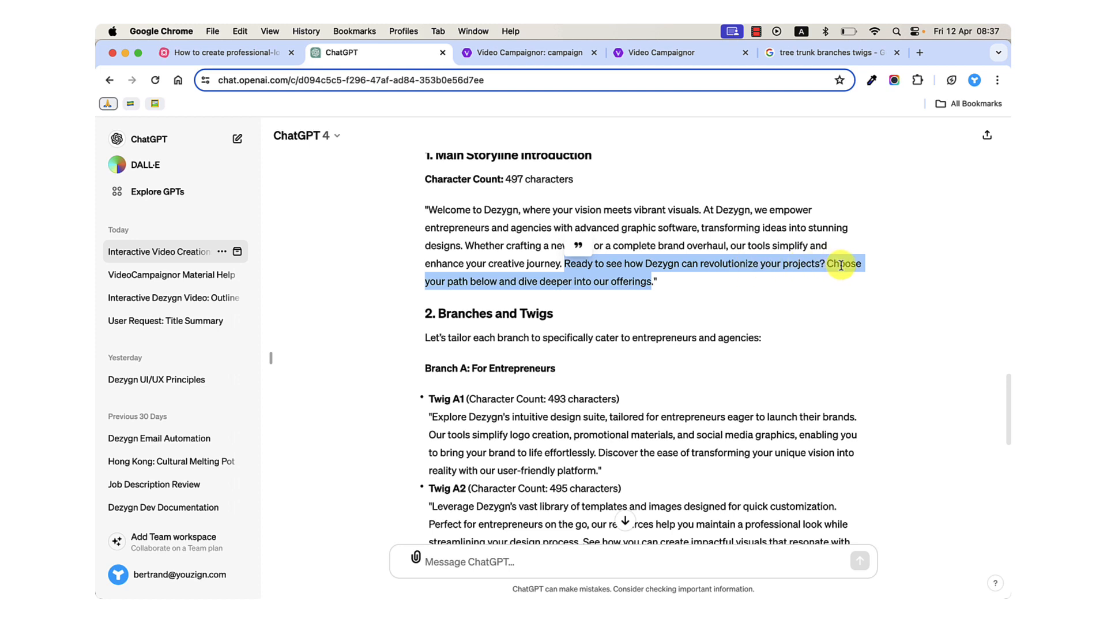
click(652, 283)
drag(654, 282, 436, 210)
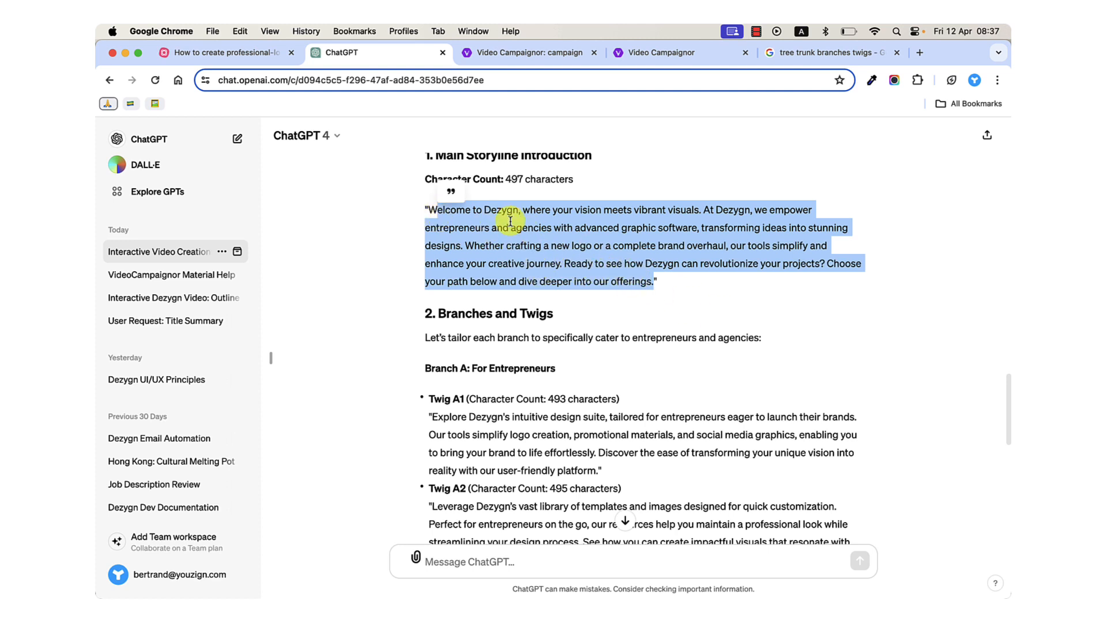
scroll(509, 229, up, 1)
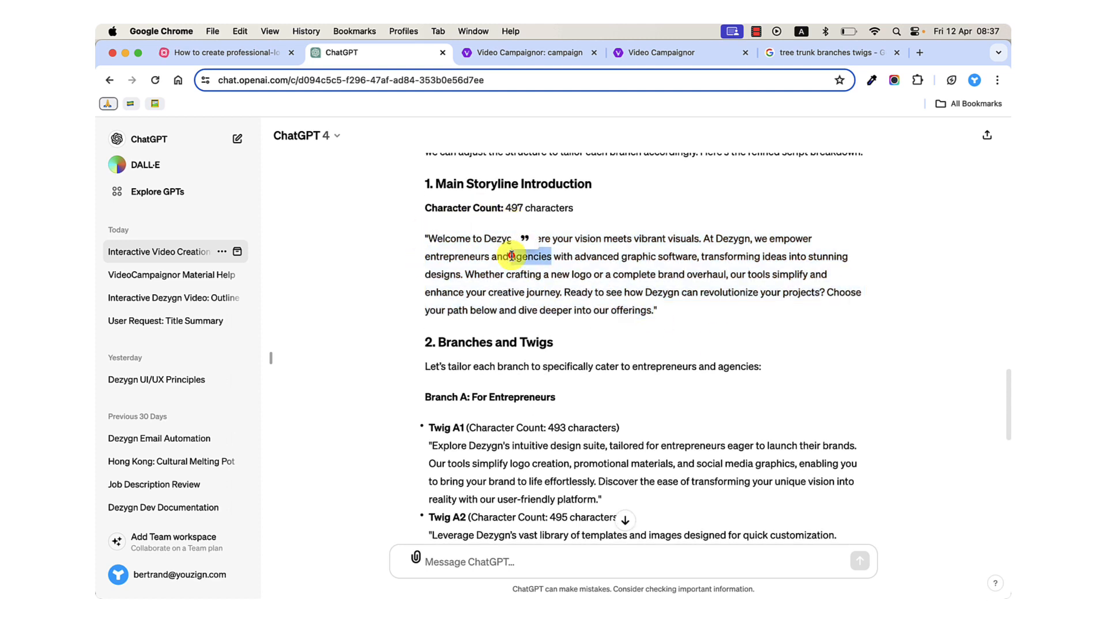
Highlight the complete "Branch A: For Entrepreneurs" and "Branch B: For Agencies" sections, one after the other.
scroll(512, 255, down, 4)
drag(423, 192, 680, 380)
scroll(680, 380, down, 4)
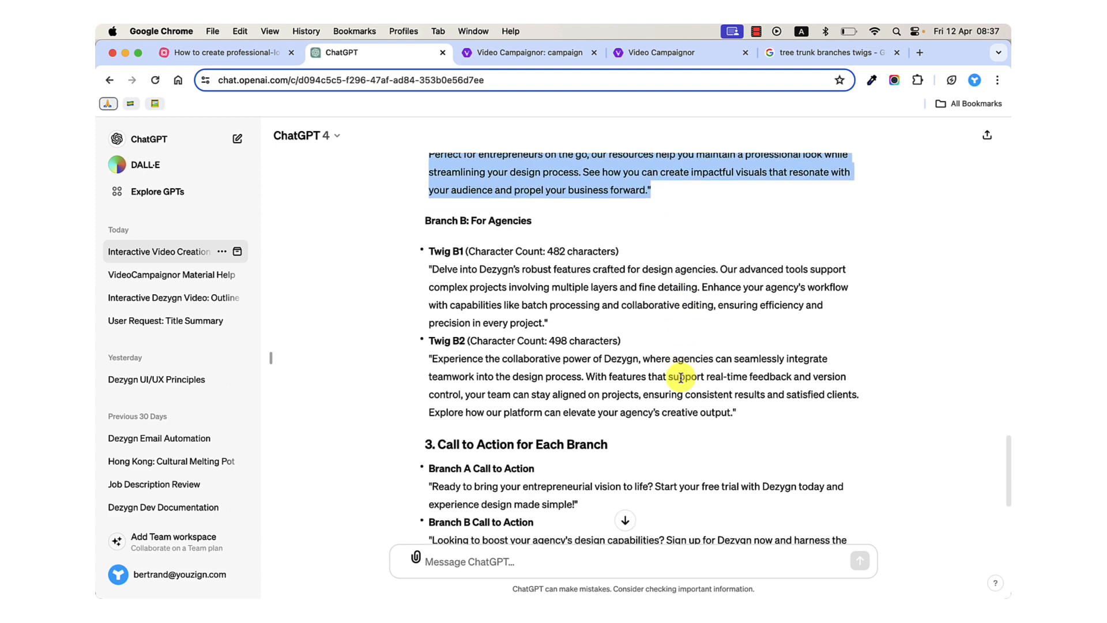
drag(424, 221, 746, 410)
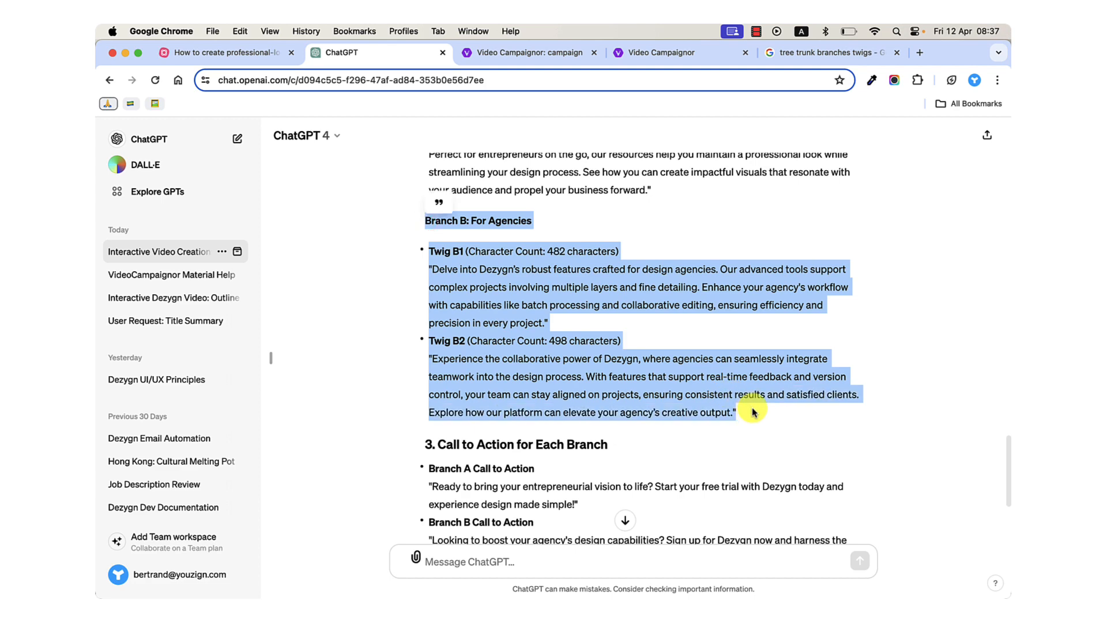
Read "Call to Action for Each Branch", highlighting the Branch A and Branch B calls to action in turn.
scroll(733, 407, down, 4)
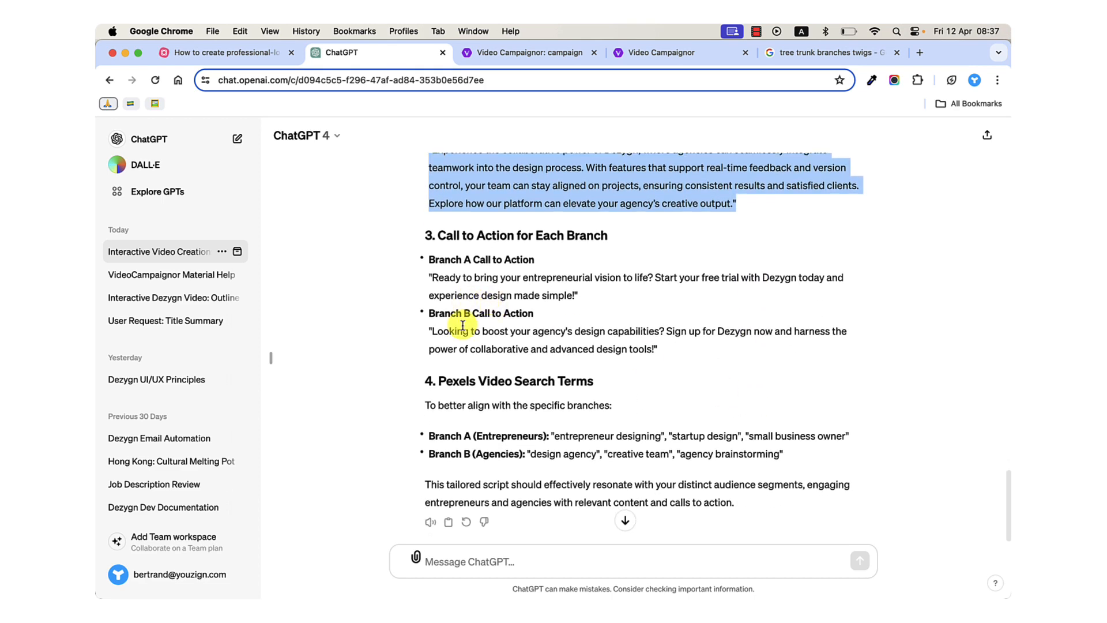
drag(433, 277, 571, 292)
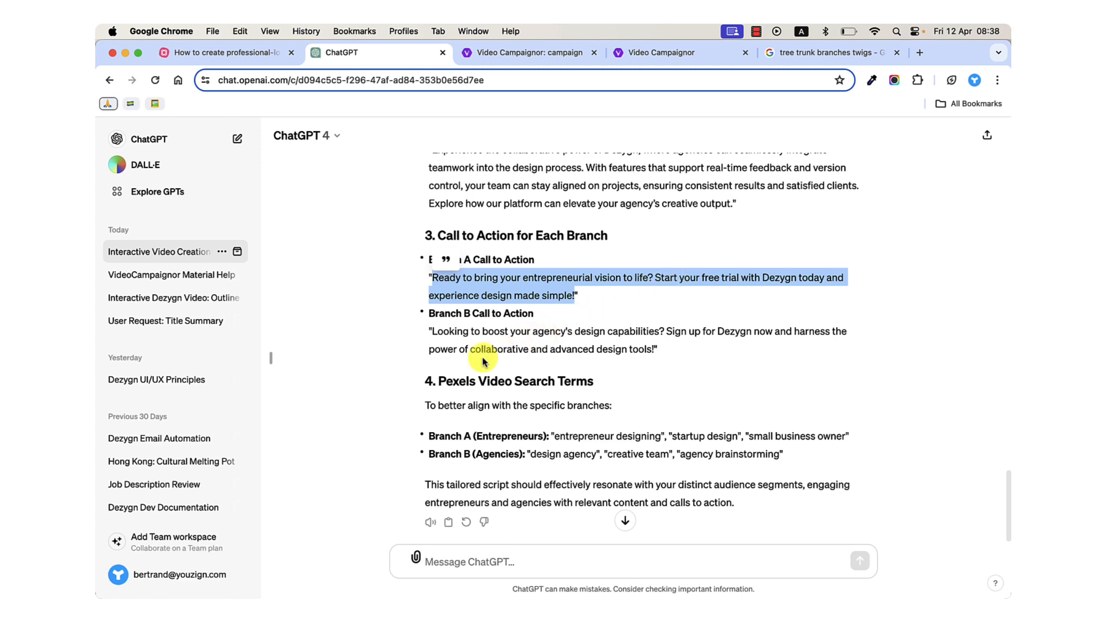
drag(426, 312, 562, 358)
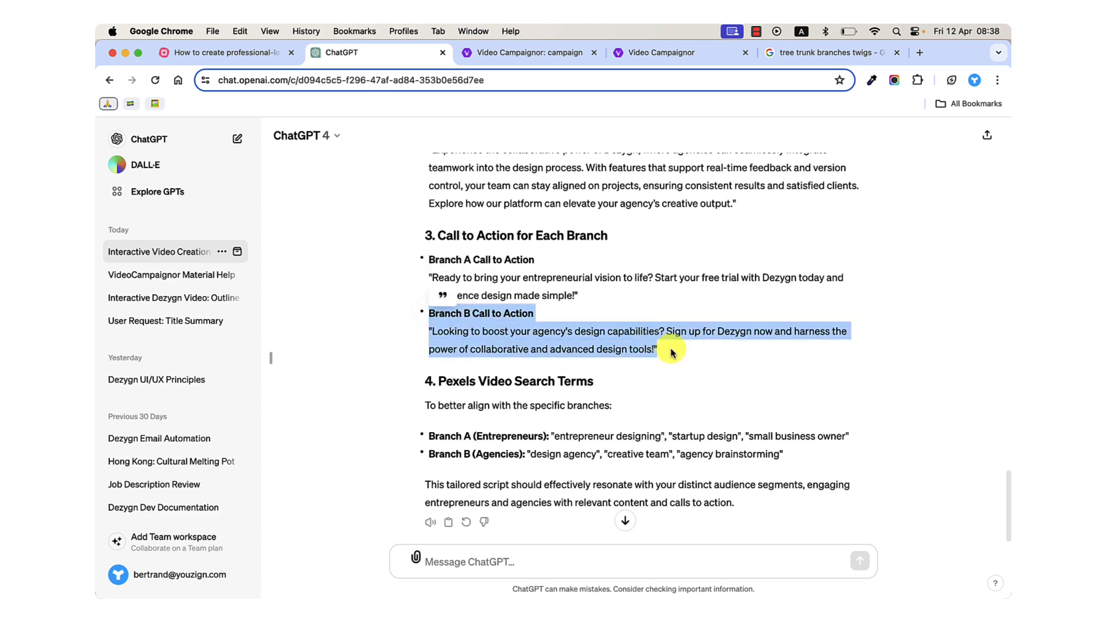
Highlight the Branch A call-to-action speech and look back over the "Branches and Twigs" section of the script.
scroll(672, 351, down, 1)
scroll(672, 352, up, 5)
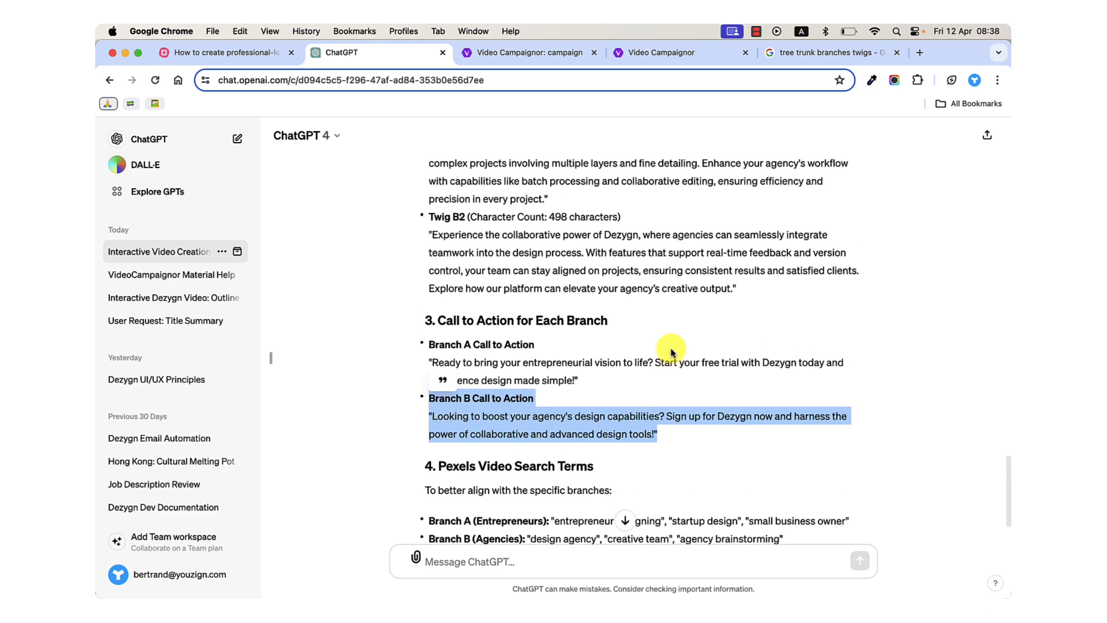
triple_click(492, 415)
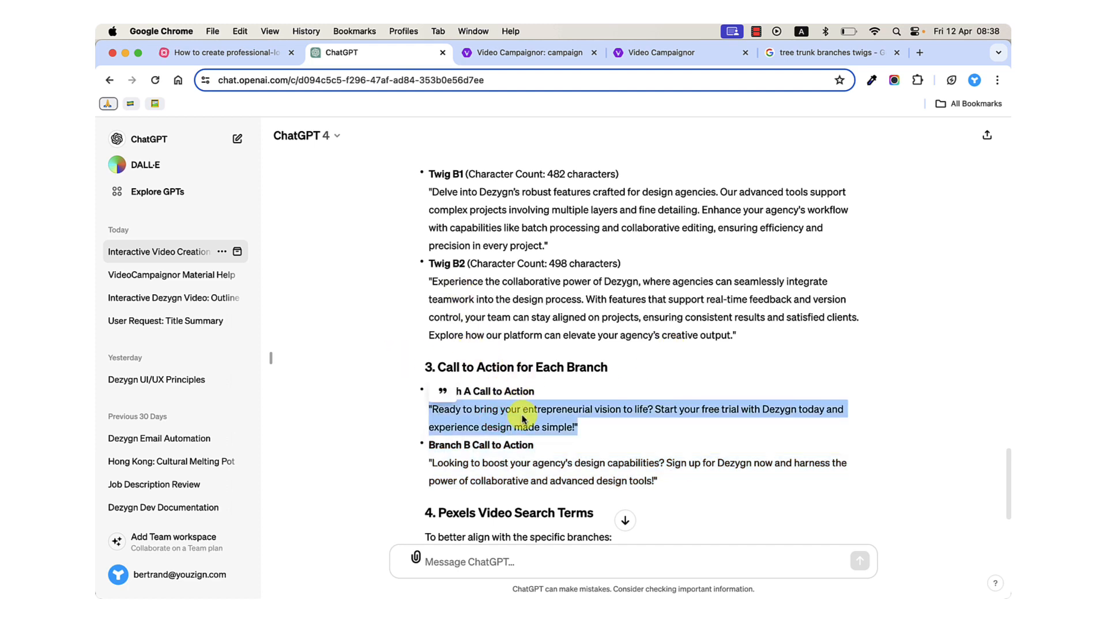
scroll(481, 419, up, 6)
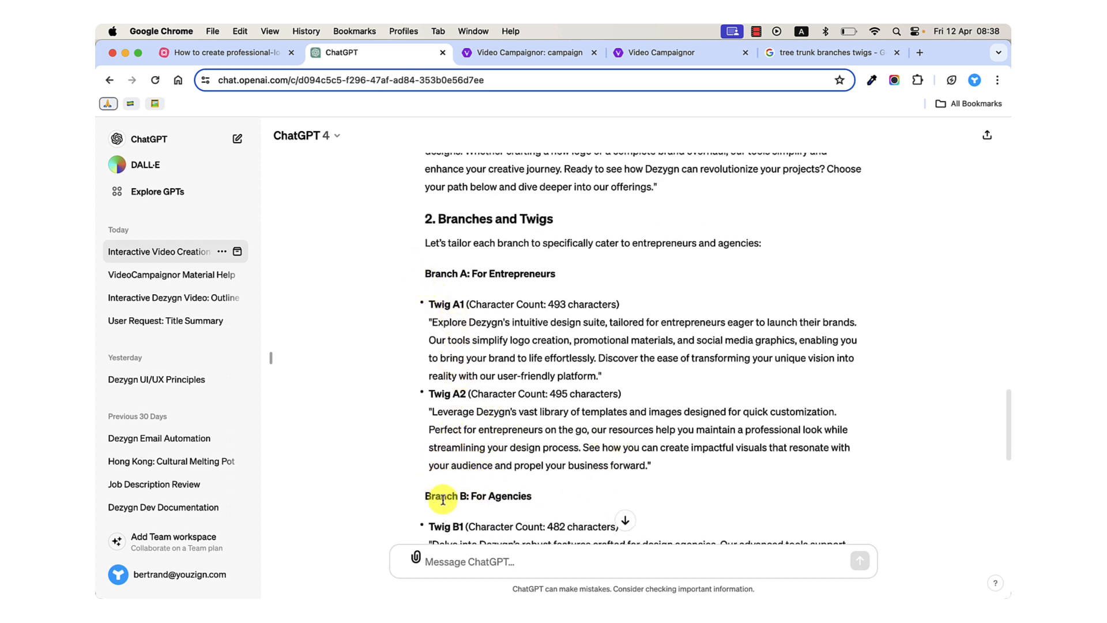
Review "Pexels Video Search Terms", highlighting the terms for Branch A (Entrepreneurs) and Branch B (Agencies) in turn.
scroll(660, 478, down, 1)
scroll(661, 479, down, 8)
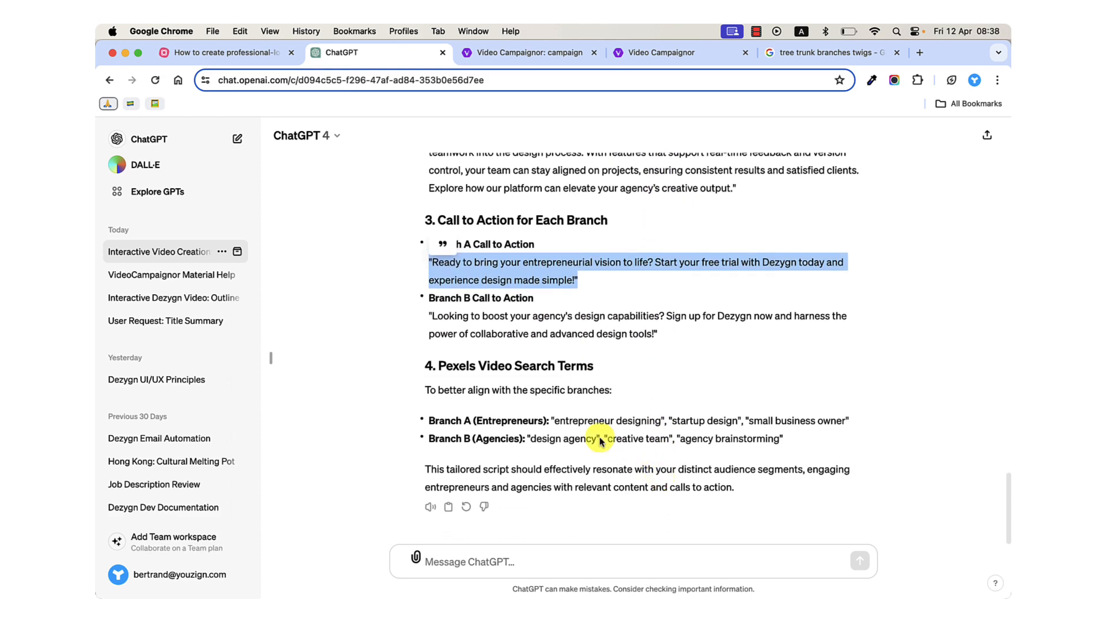
click(556, 421)
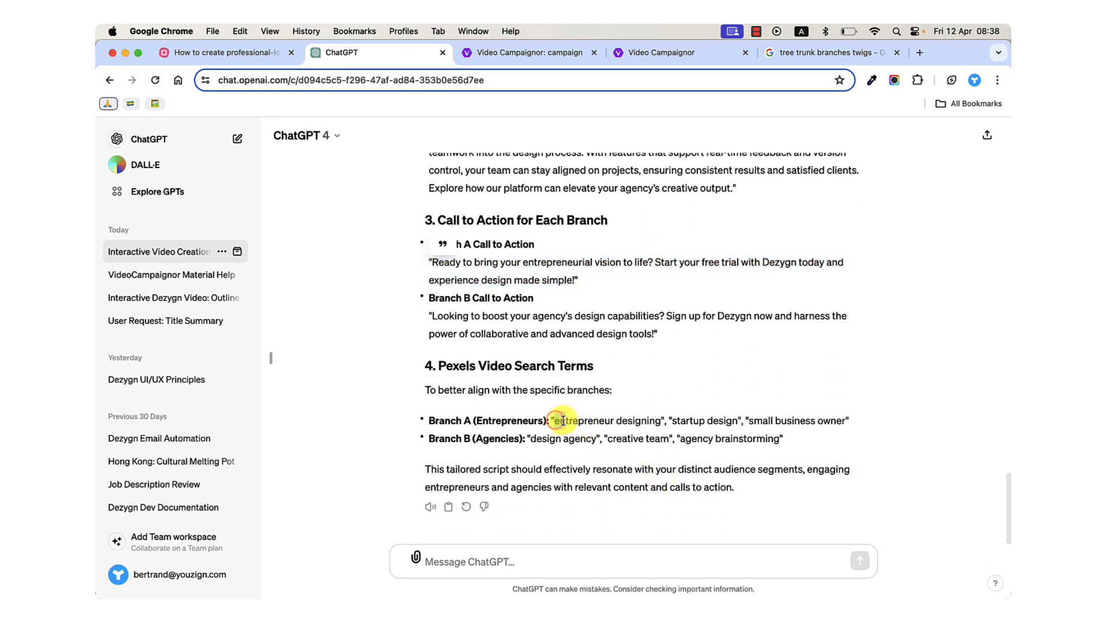
drag(579, 423, 845, 422)
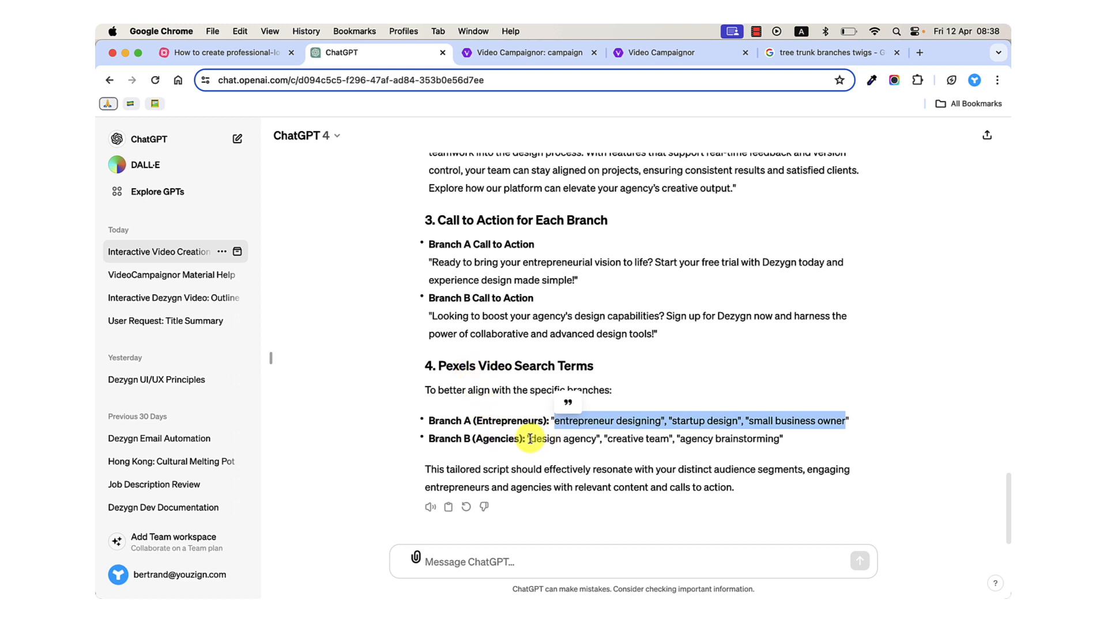
drag(530, 438, 790, 440)
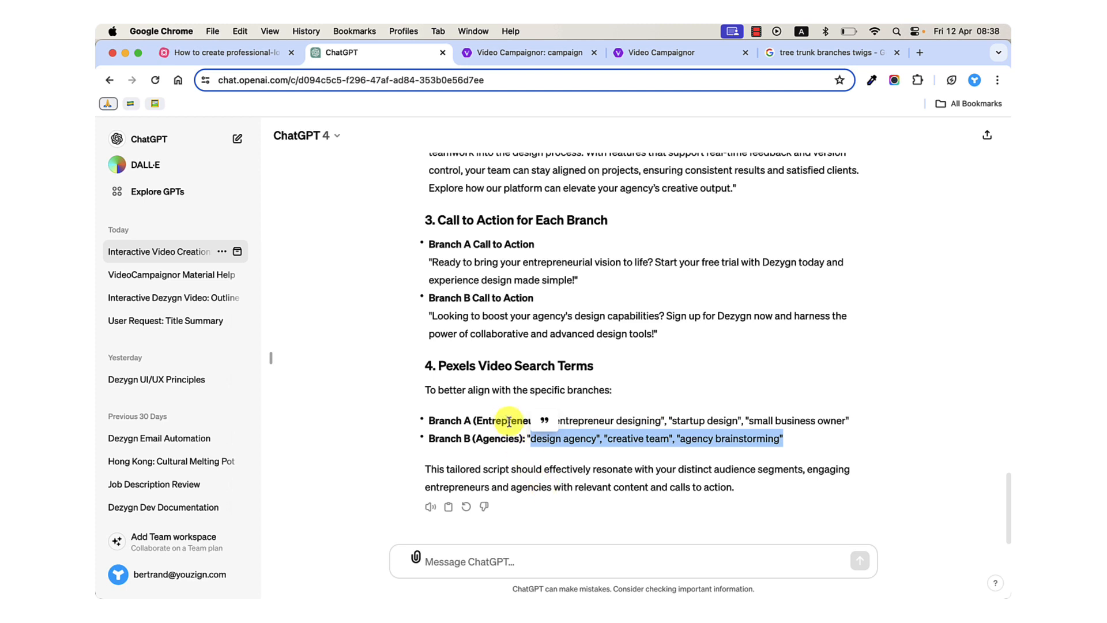
Copy the whole feedback template from the "Step 3: Refine script" note in MindMeister and paste it into the ChatGPT message.
click(257, 55)
click(619, 315)
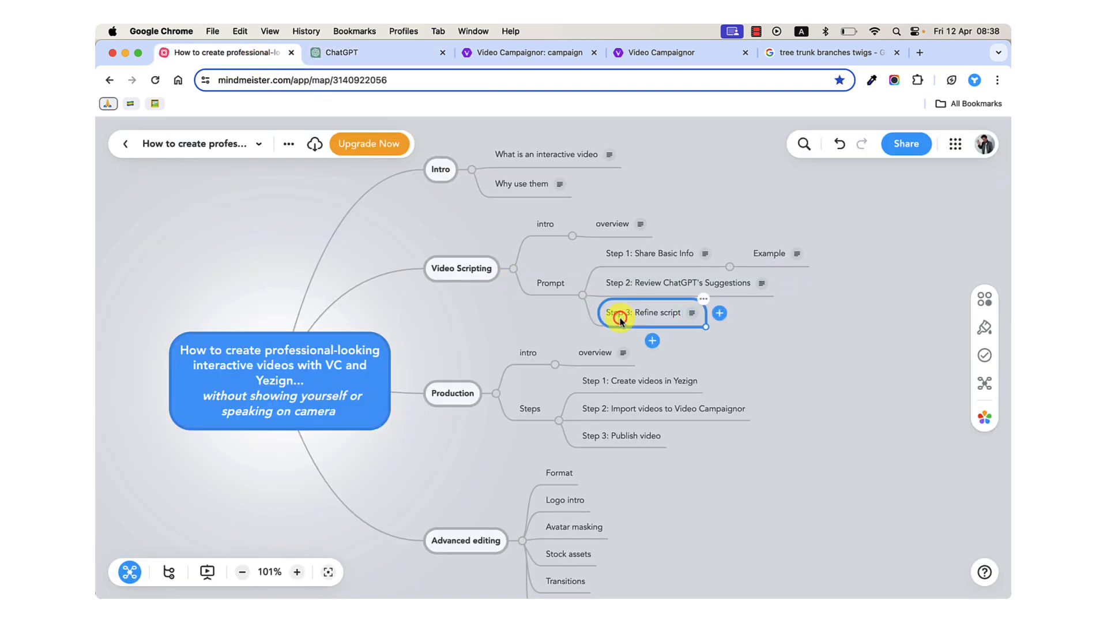
click(692, 312)
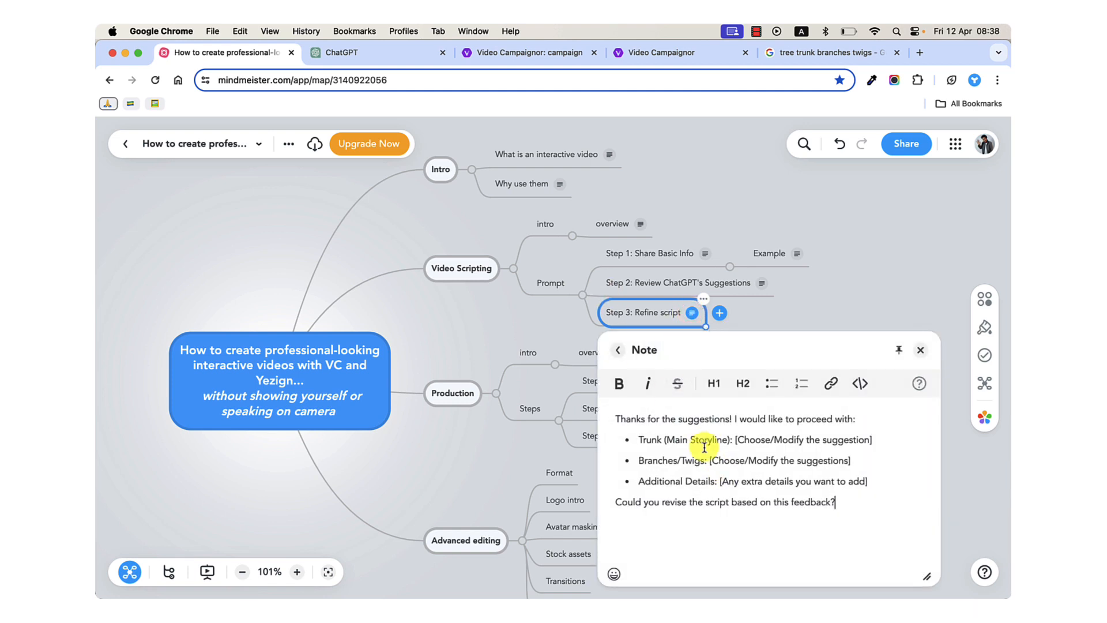
drag(617, 418, 859, 501)
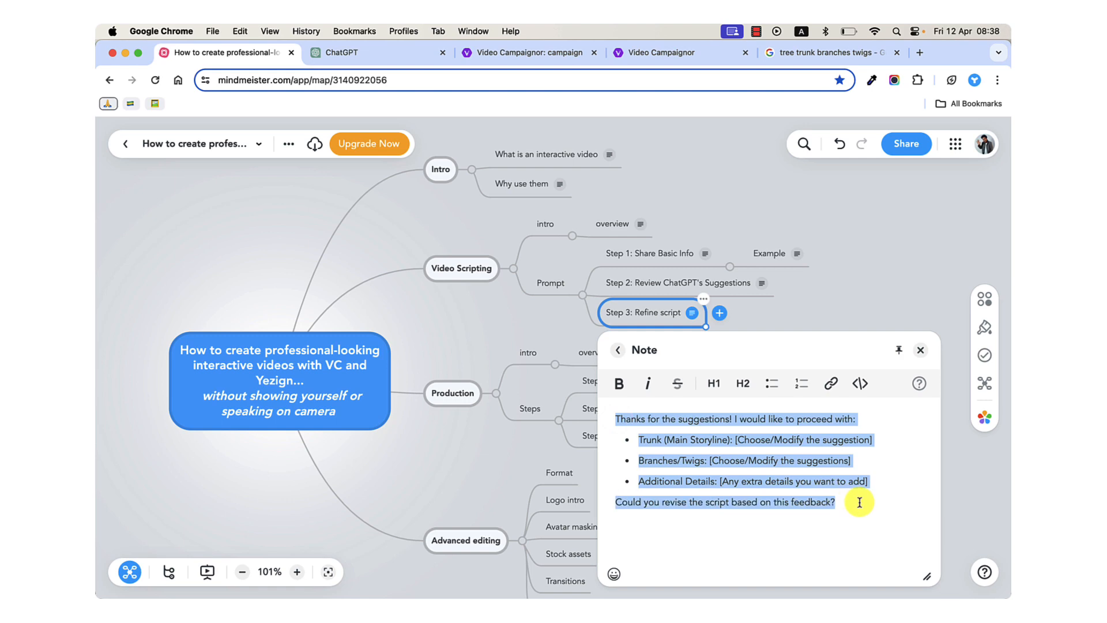
click(376, 53)
key(super+c)
click(536, 555)
key(super+v)
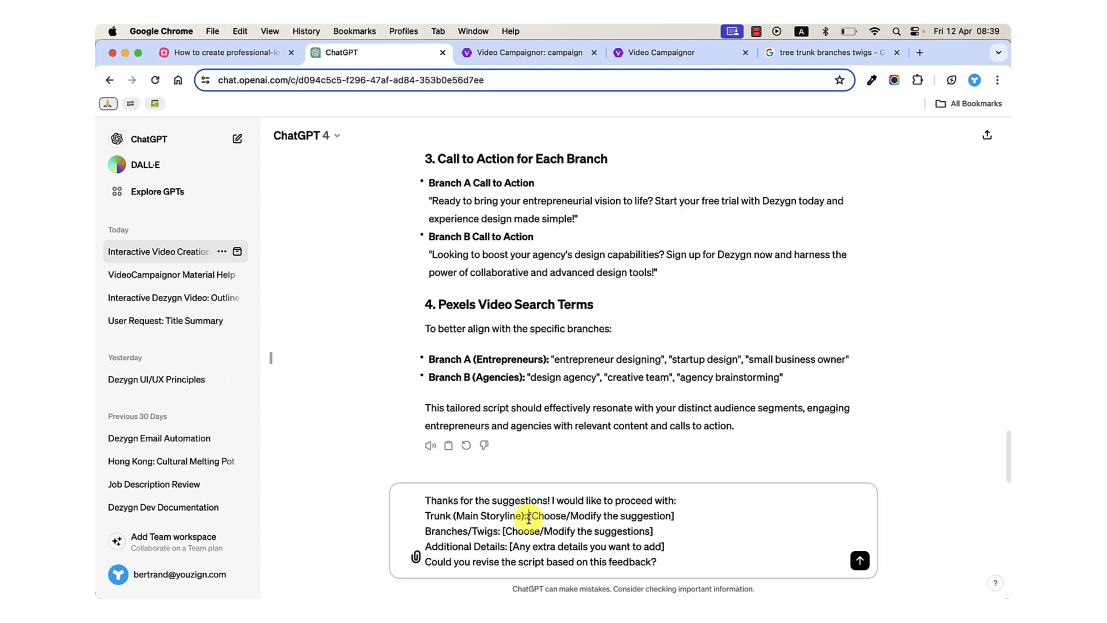
Replace the Trunk placeholder with "make it longer" and the Branches/Twigs placeholder with "make it more about online coaches for the entrepreneurs branch".
drag(529, 517, 686, 513)
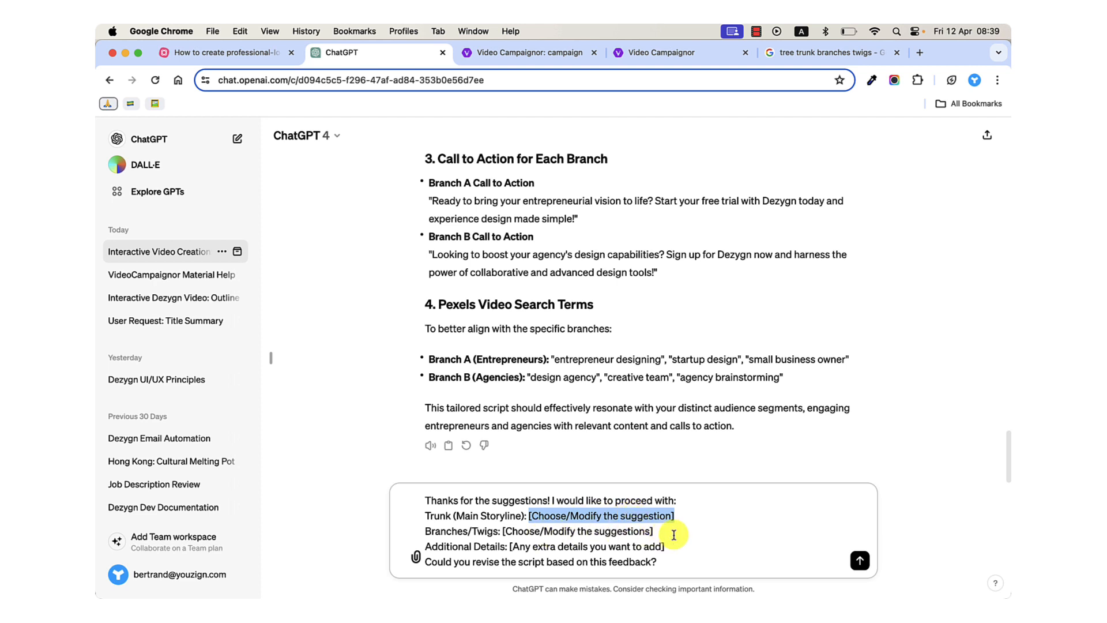
text(make it long)
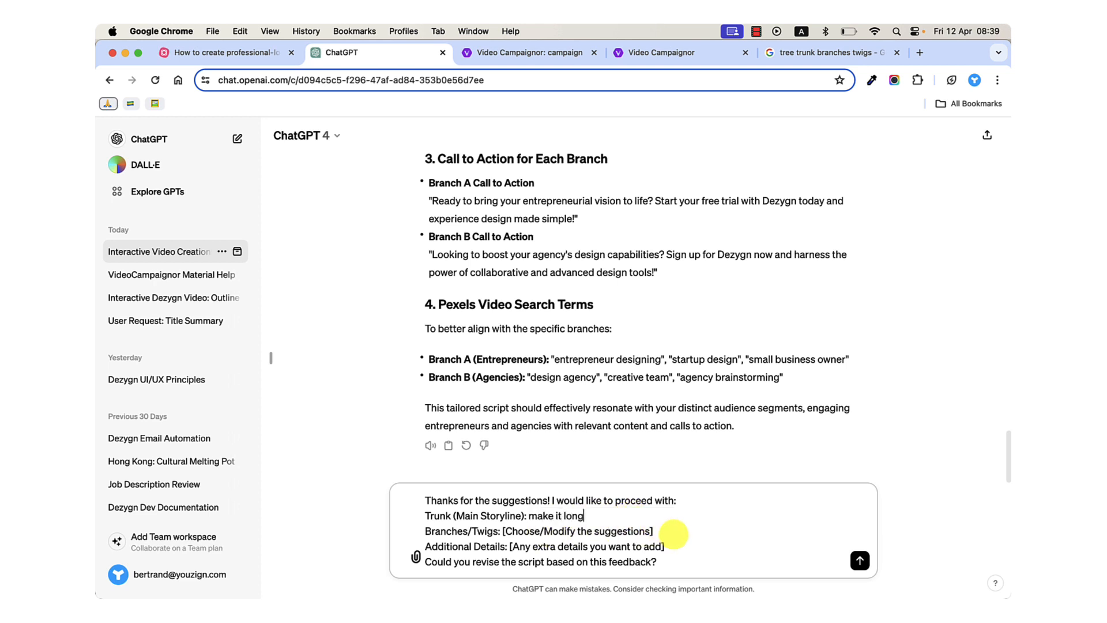
text(er)
drag(501, 531, 654, 531)
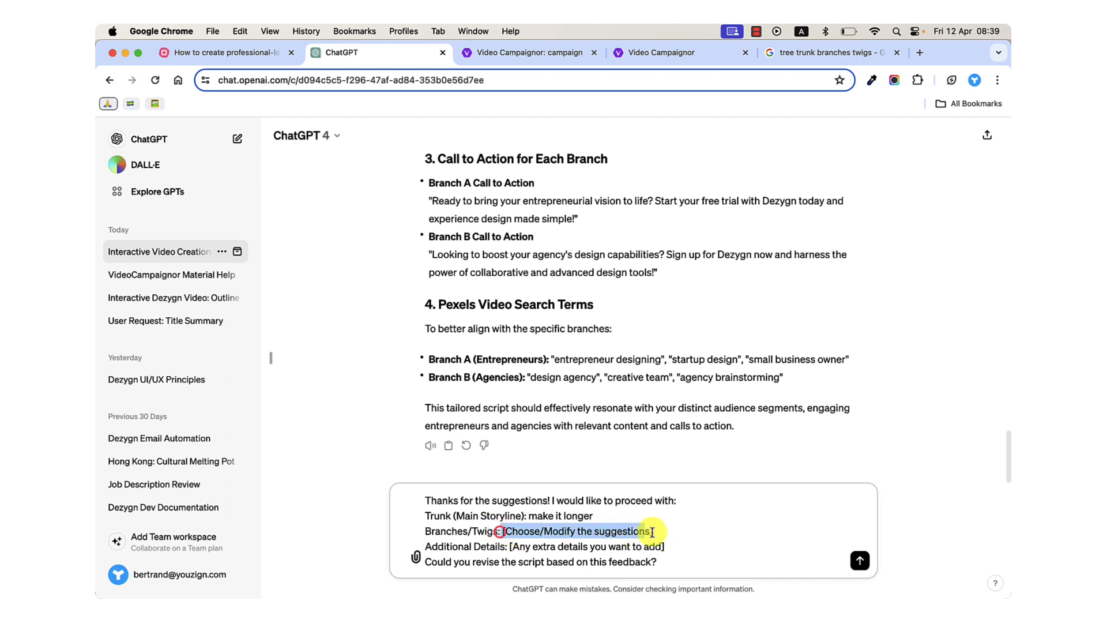
text(m)
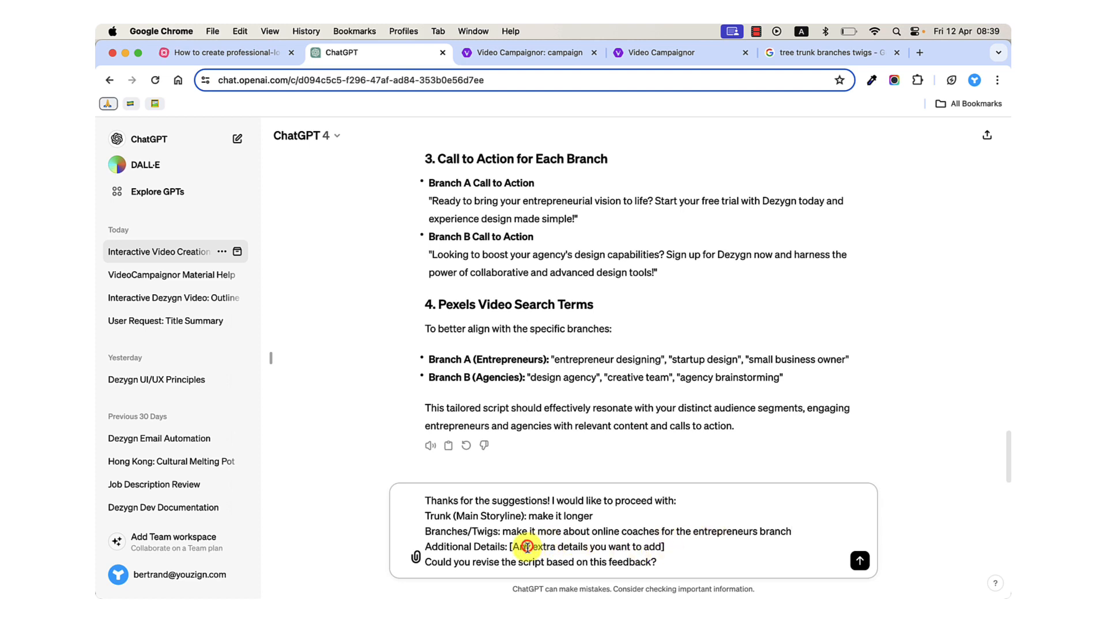
Set Additional Details to "mention my website dezygn.com", add a blank line before the closing question and send the prompt.
drag(692, 546, 649, 546)
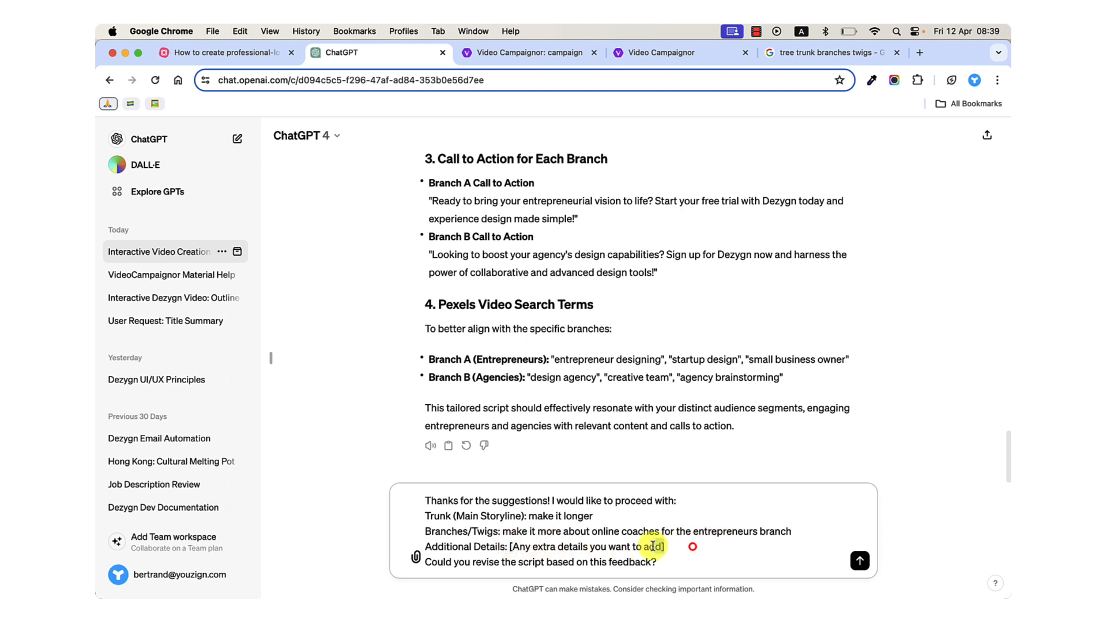
text(mention m)
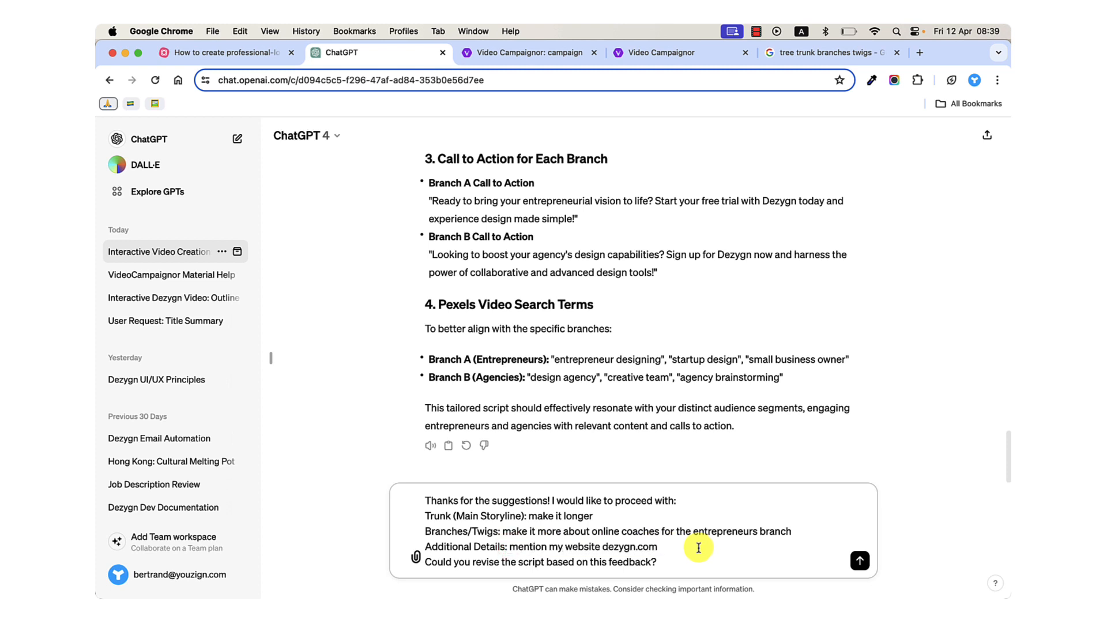
key(shift+Return)
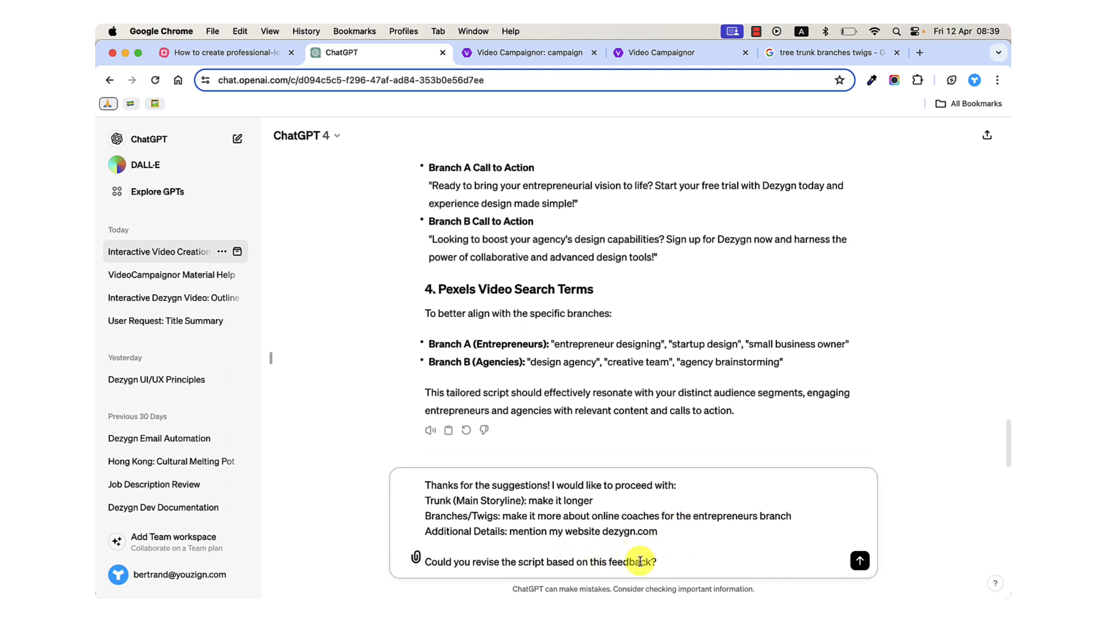
click(669, 568)
key(Return)
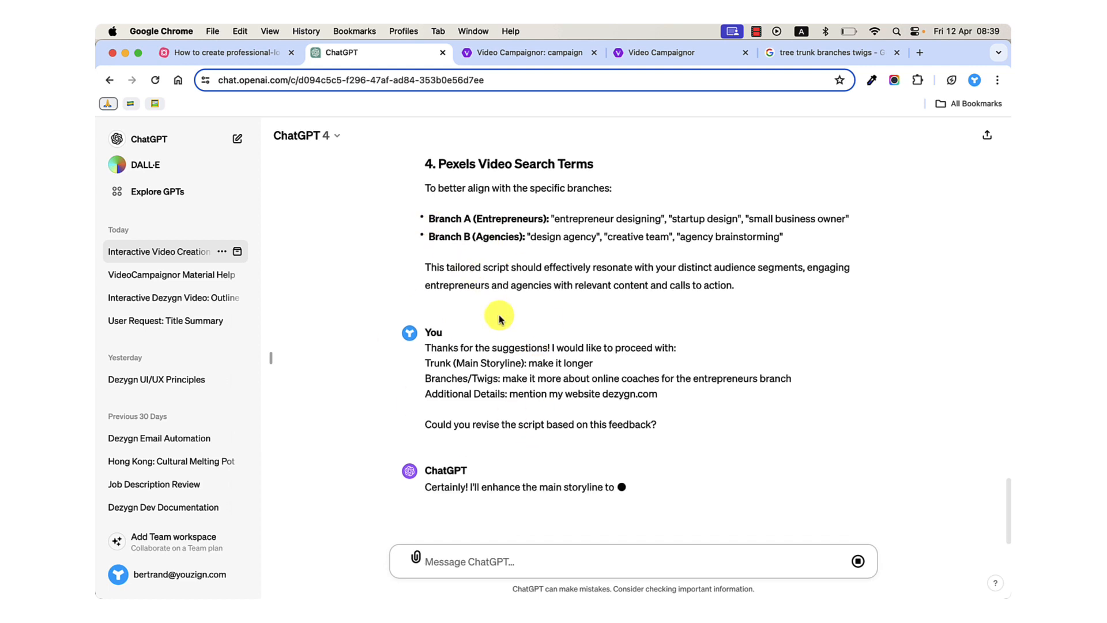
Switch to the MindMeister map, close the Step 3 note and select the "Step 3: Refine script" topic.
click(271, 53)
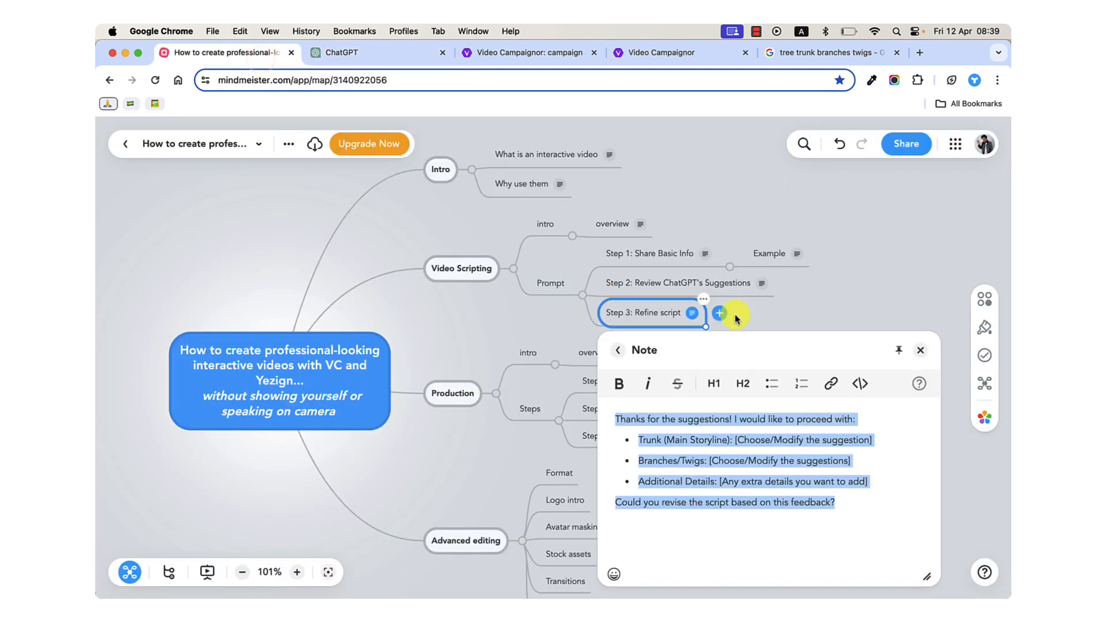
click(648, 291)
click(640, 312)
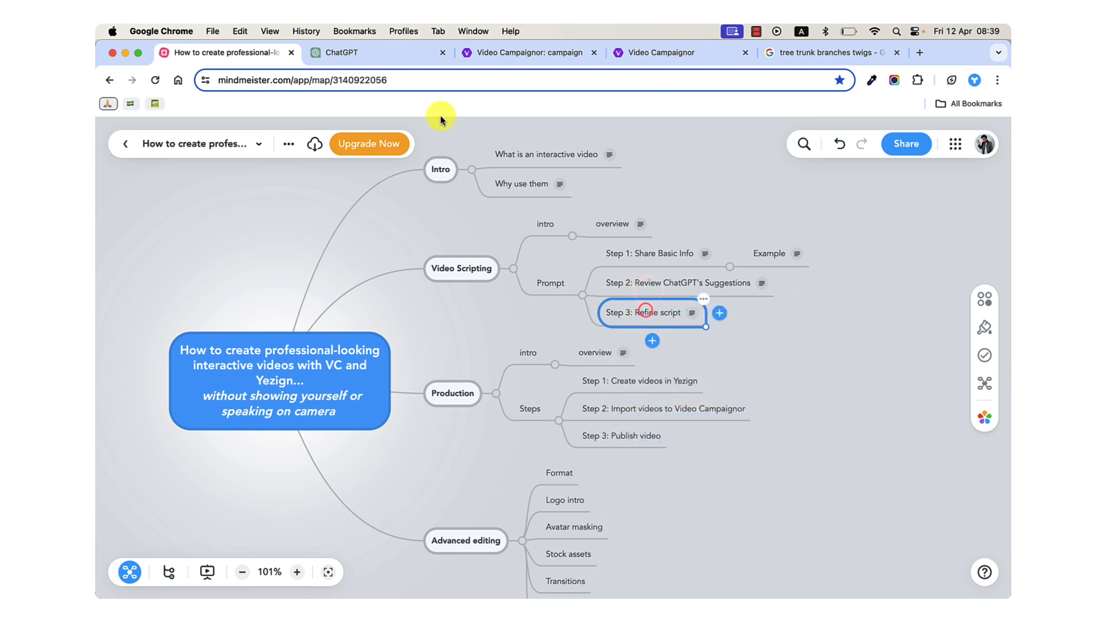
Switch to ChatGPT and look back through the previous script version up to its "Main Storyline Introduction".
click(381, 57)
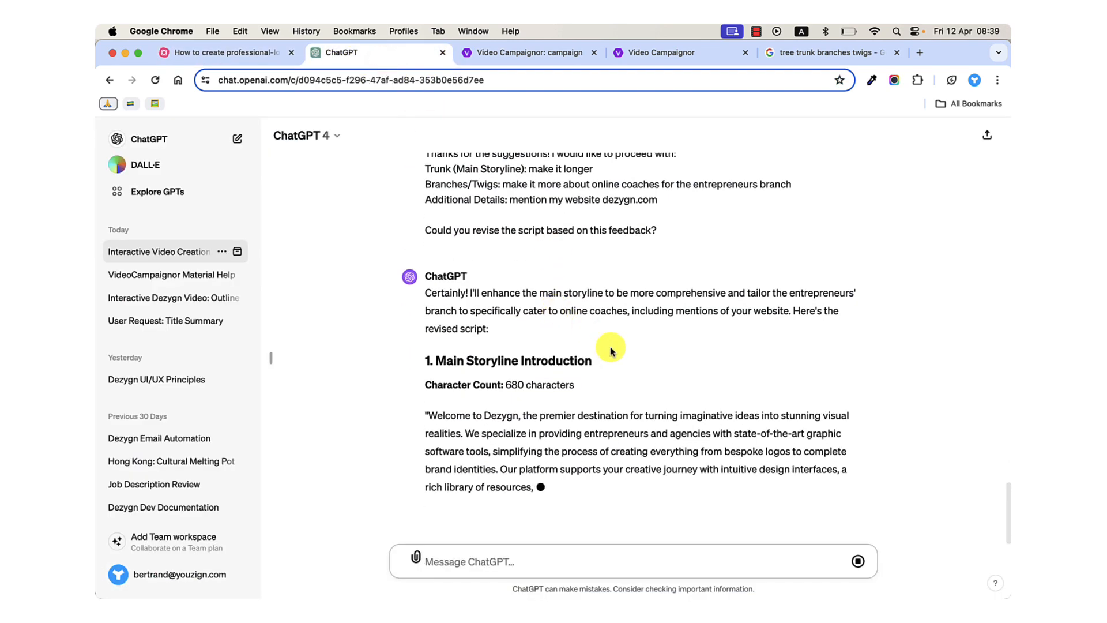
scroll(611, 351, up, 3)
scroll(611, 351, up, 5)
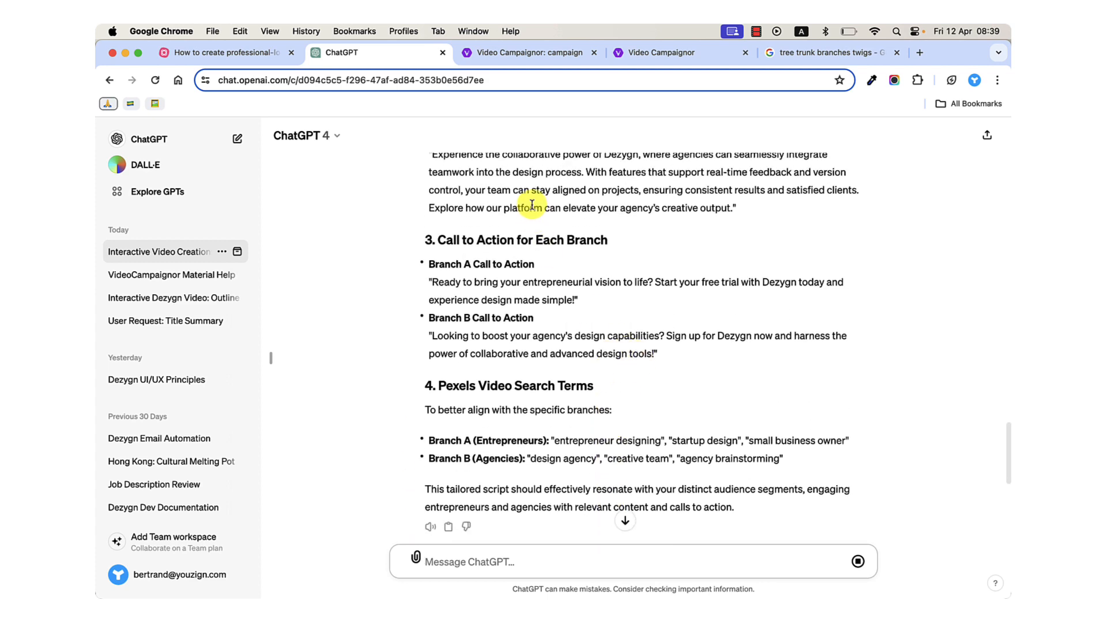
scroll(532, 205, up, 3)
scroll(532, 205, up, 5)
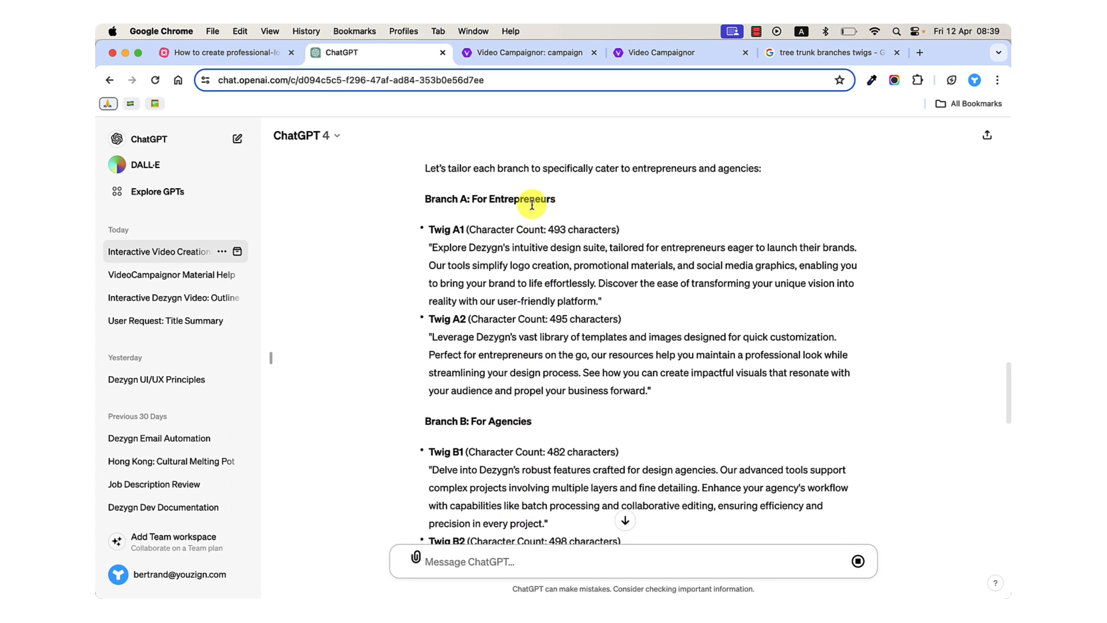
scroll(532, 206, up, 3)
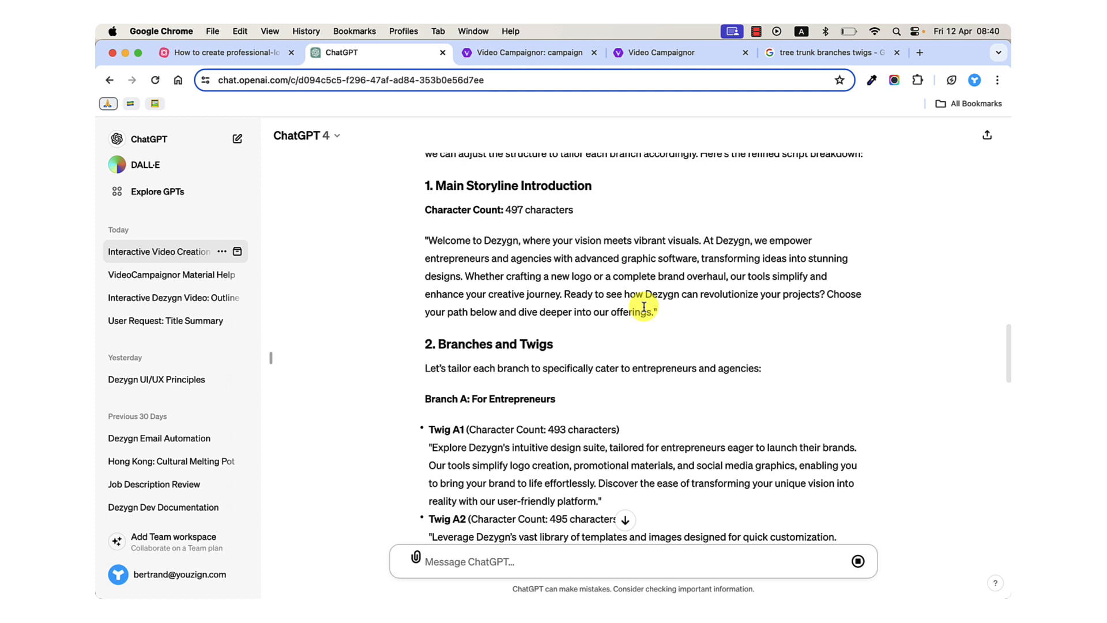
Rename the "Step 3: Refine script" topic in the MindMeister map to "Step 3: Revise script".
click(245, 51)
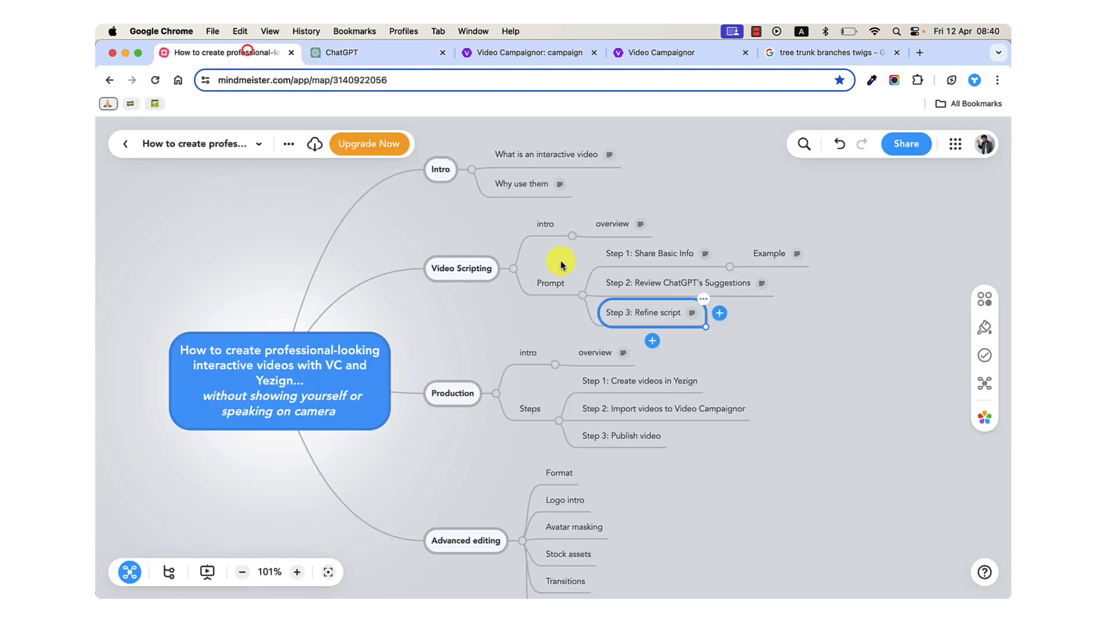
click(637, 311)
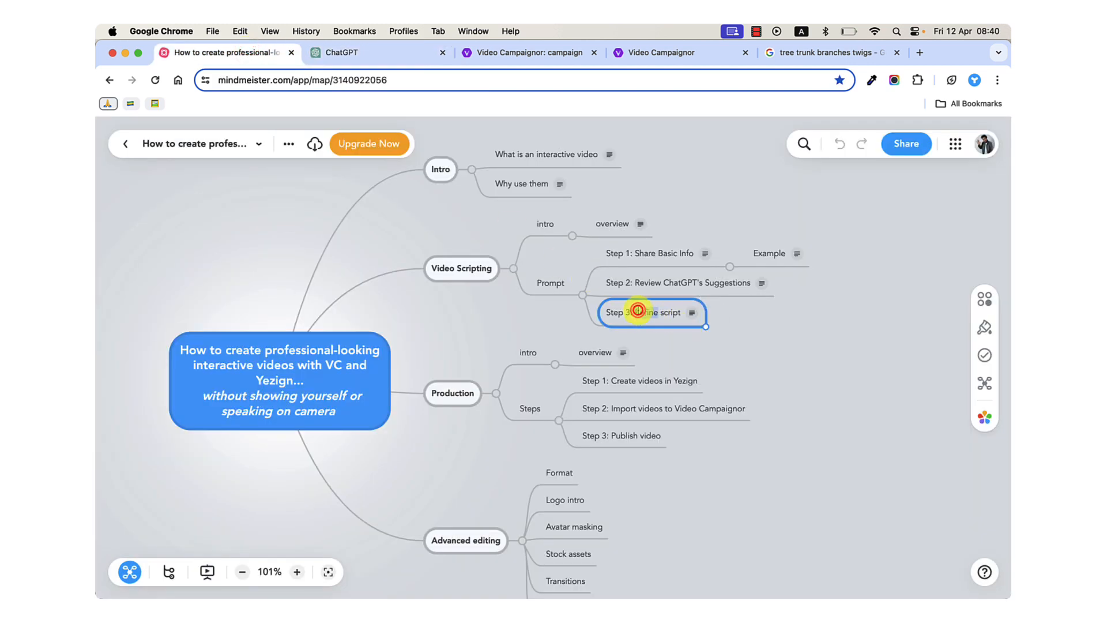
text(Revise)
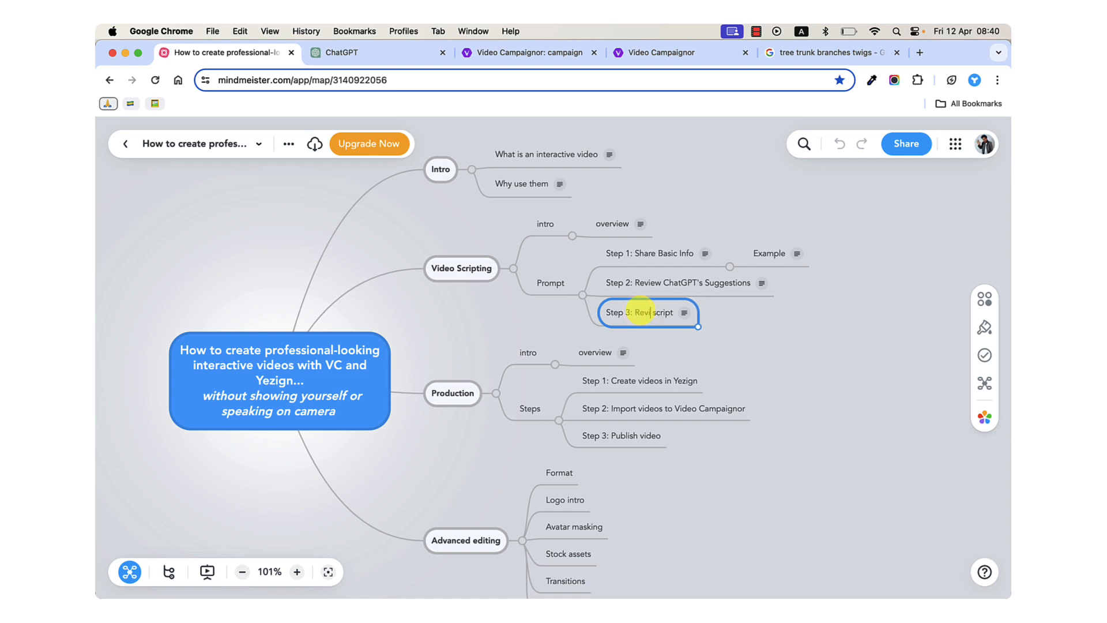
click(761, 335)
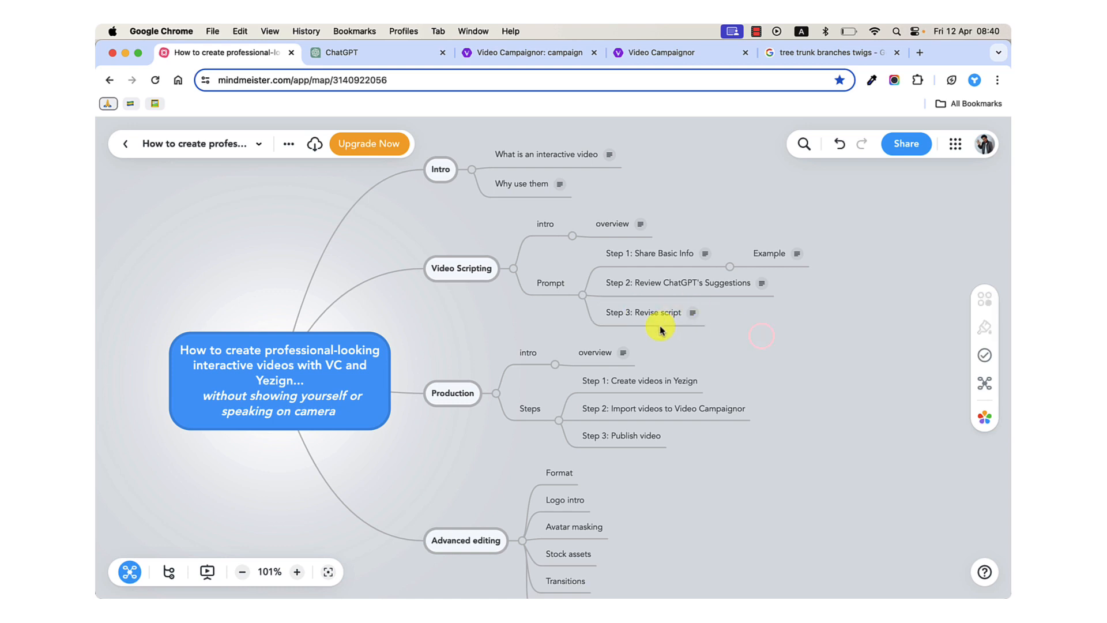
Collapse the Video Scripting, Intro and Advanced editing branches of the mind map, leaving Production expanded.
click(470, 266)
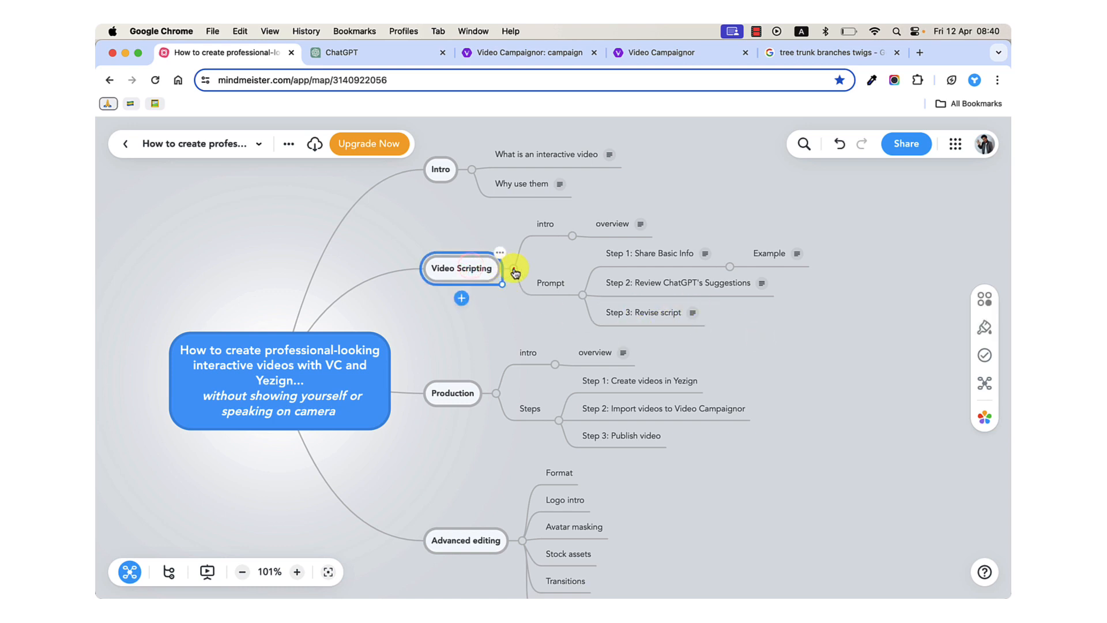
click(513, 268)
click(470, 211)
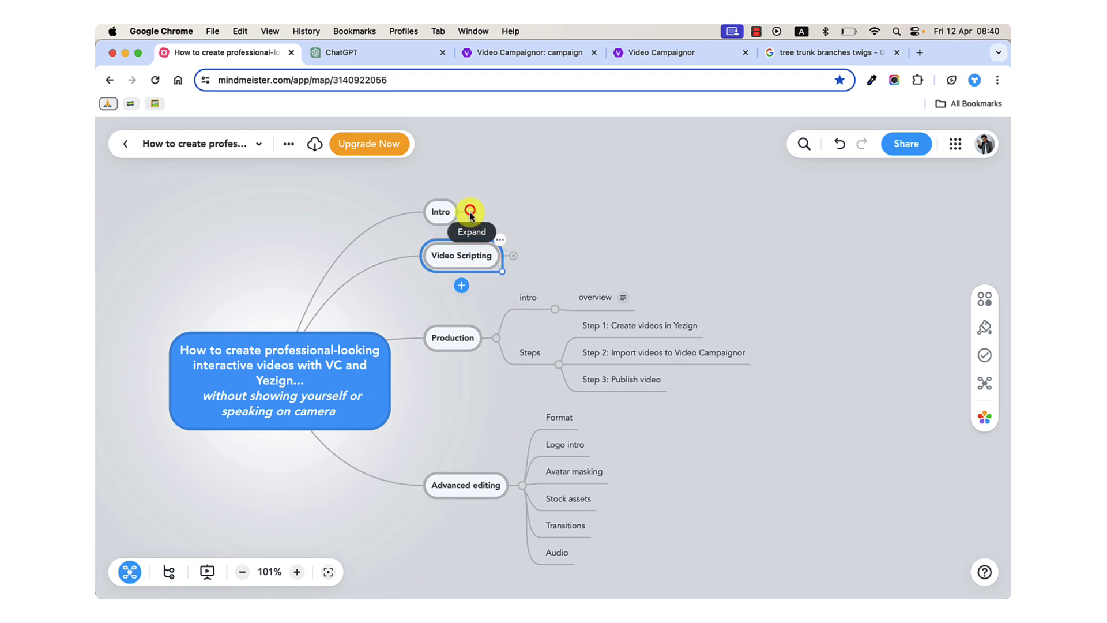
click(521, 488)
Go through the Production branch, selecting its intro, overview, "Step 1: Create videos in Yezign" and "Step 2: Import videos to Video Campaignor" topics.
click(456, 404)
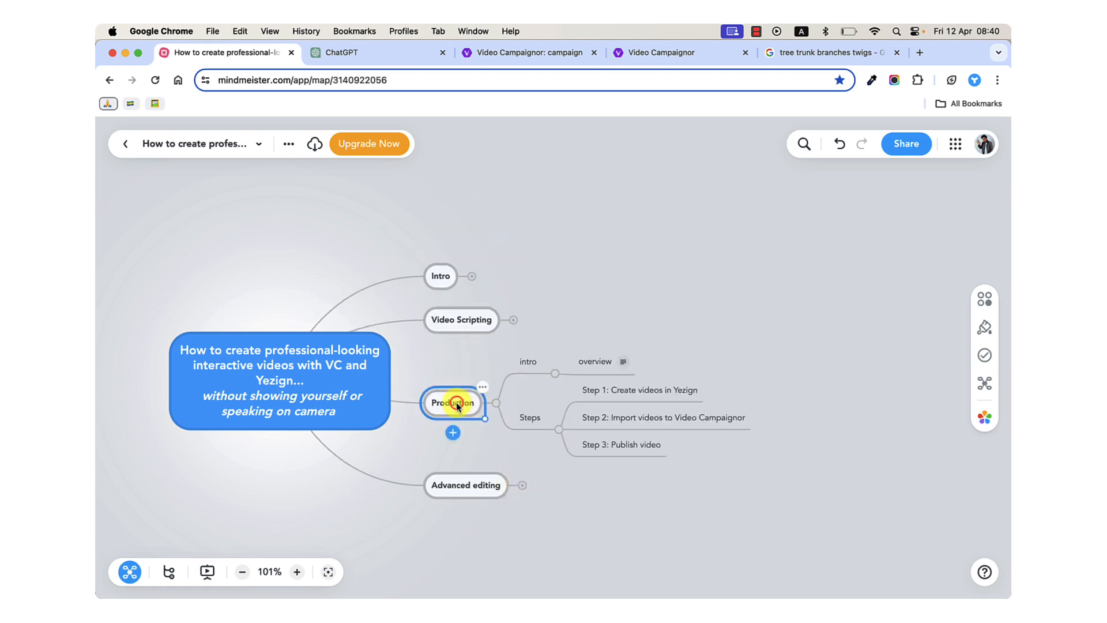
click(528, 362)
click(586, 362)
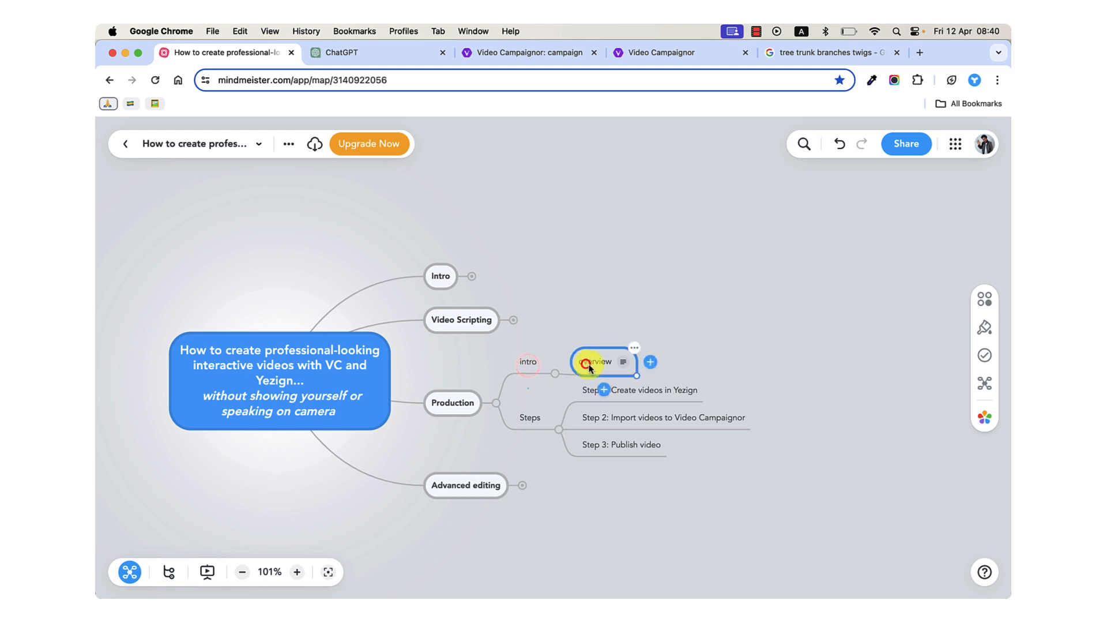
click(645, 391)
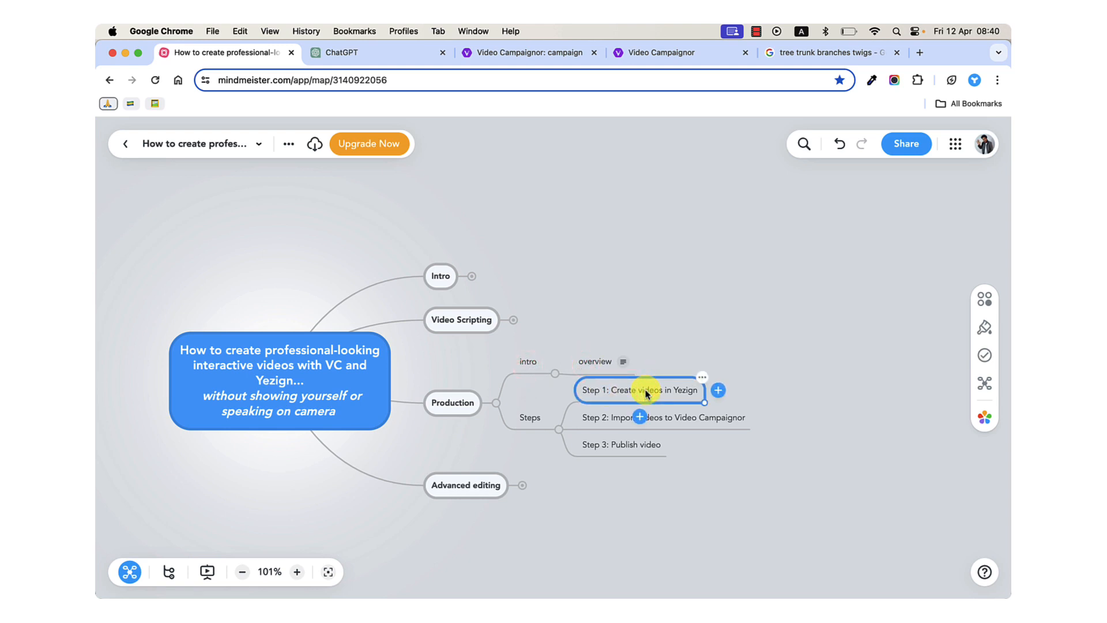
click(665, 418)
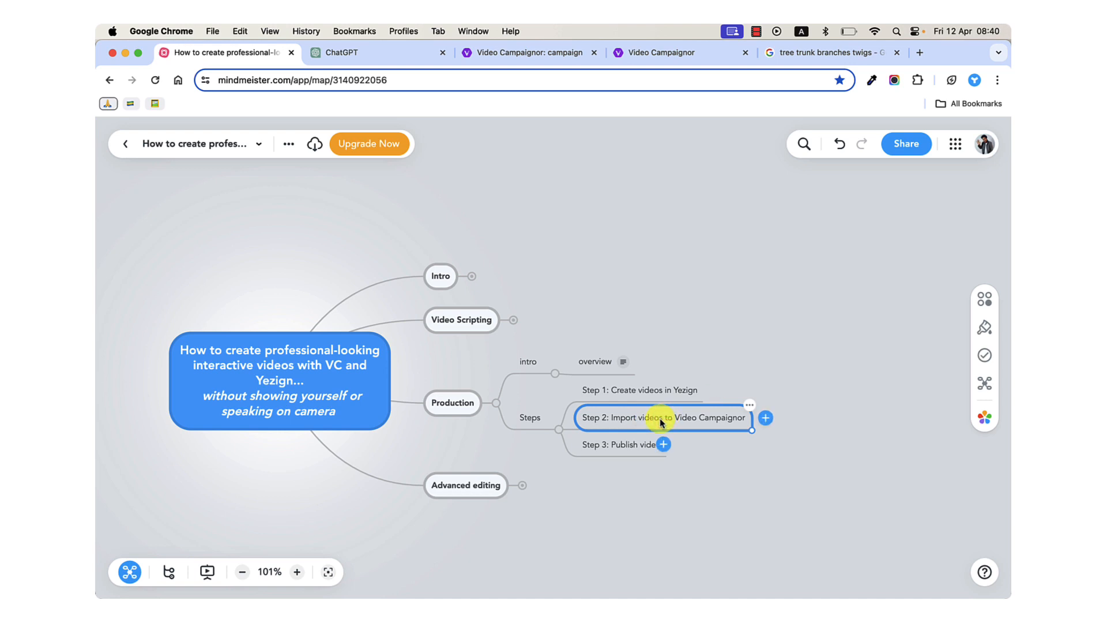
Review the three Production steps in the mind map, from creating videos in Yezign to publishing, and return to "Step 1: Create videos in Yezign".
click(607, 446)
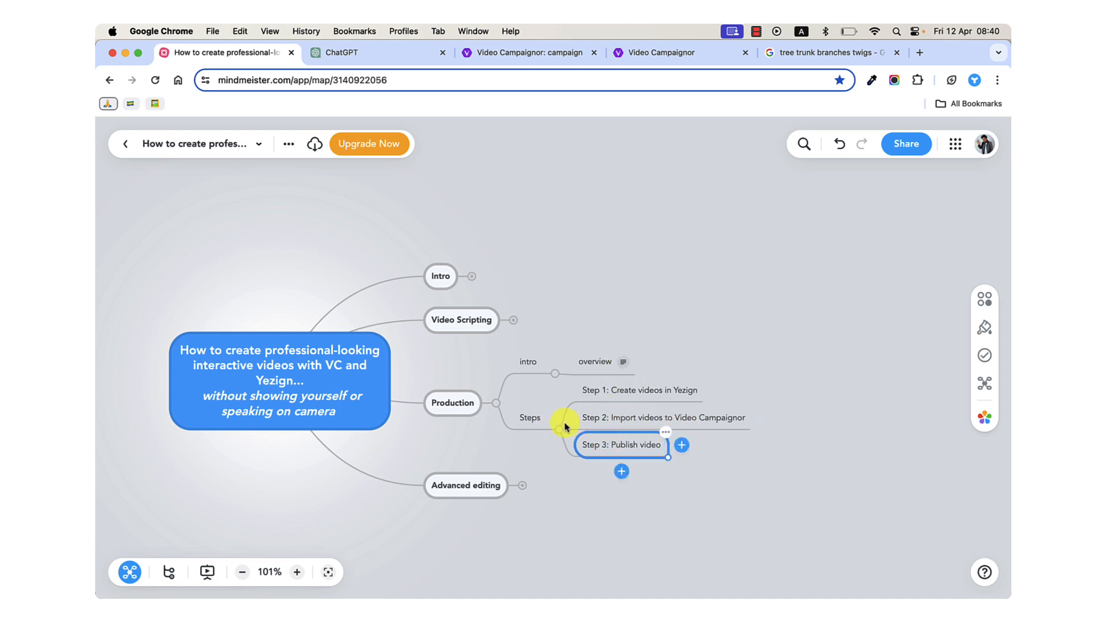
click(599, 389)
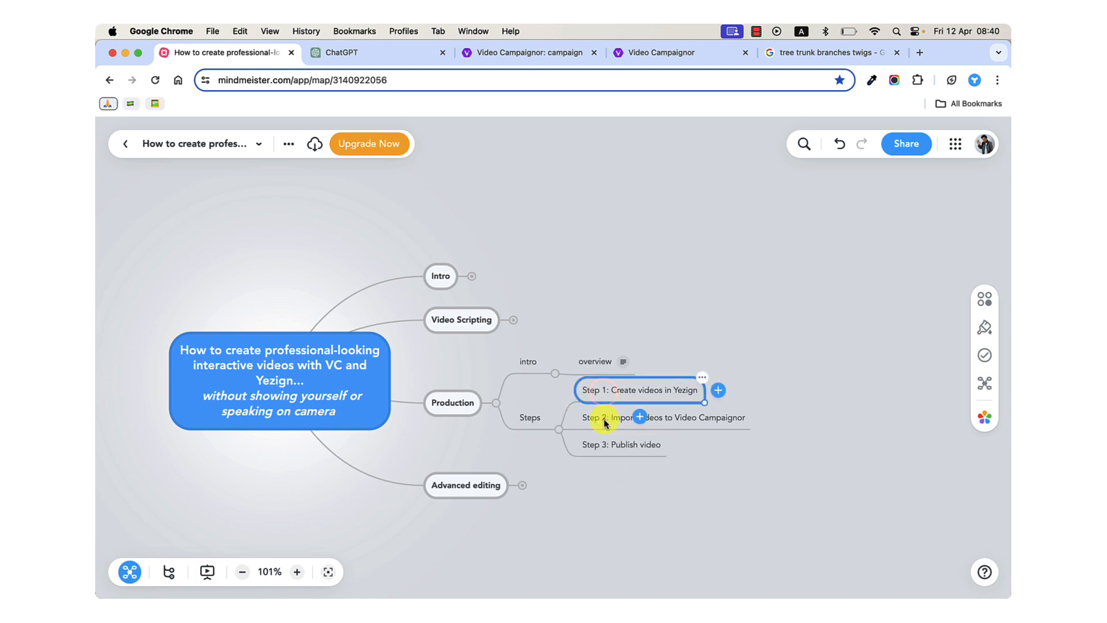
click(604, 420)
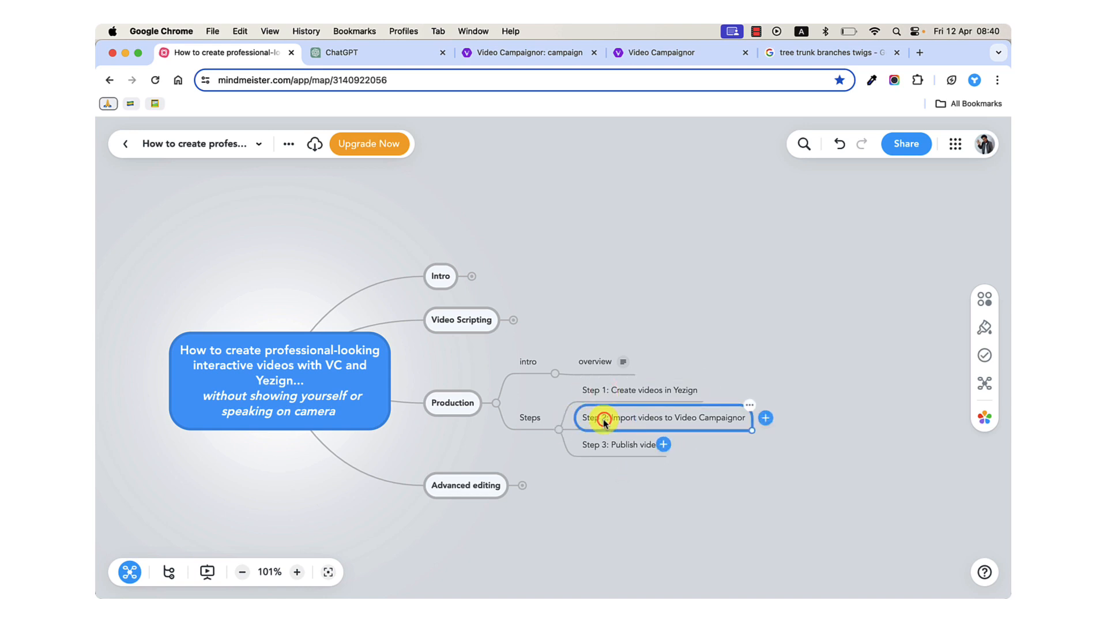
click(610, 448)
click(607, 386)
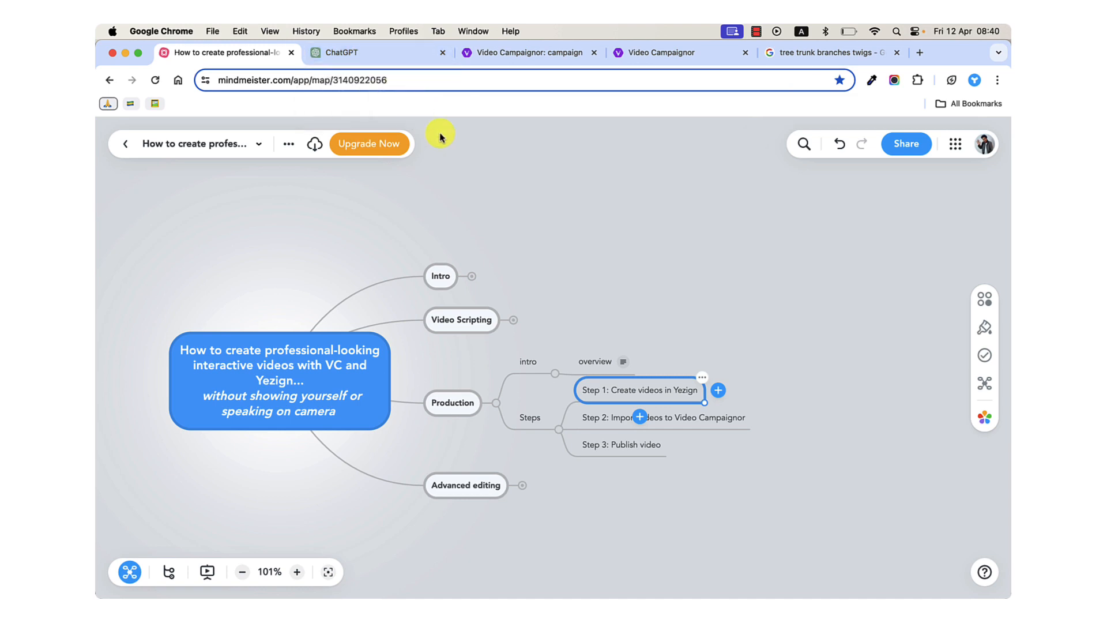
Copy the Main Storyline Introduction text from ChatGPT and replace the Yezign speech with it in the dezygn app.
click(373, 62)
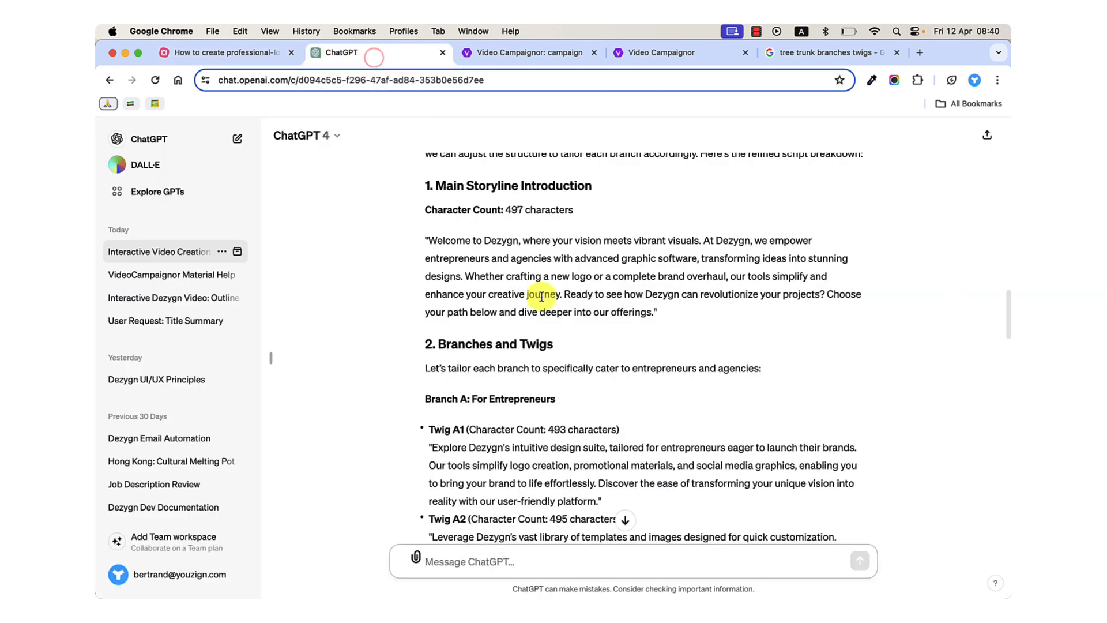
drag(430, 240, 656, 312)
key(super+c)
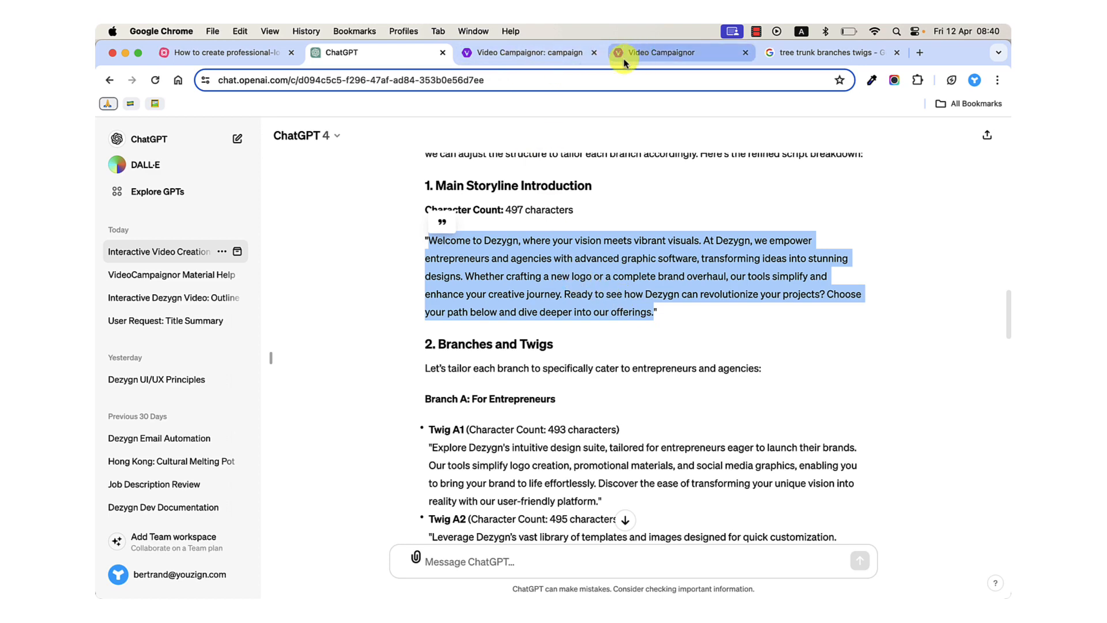
click(650, 571)
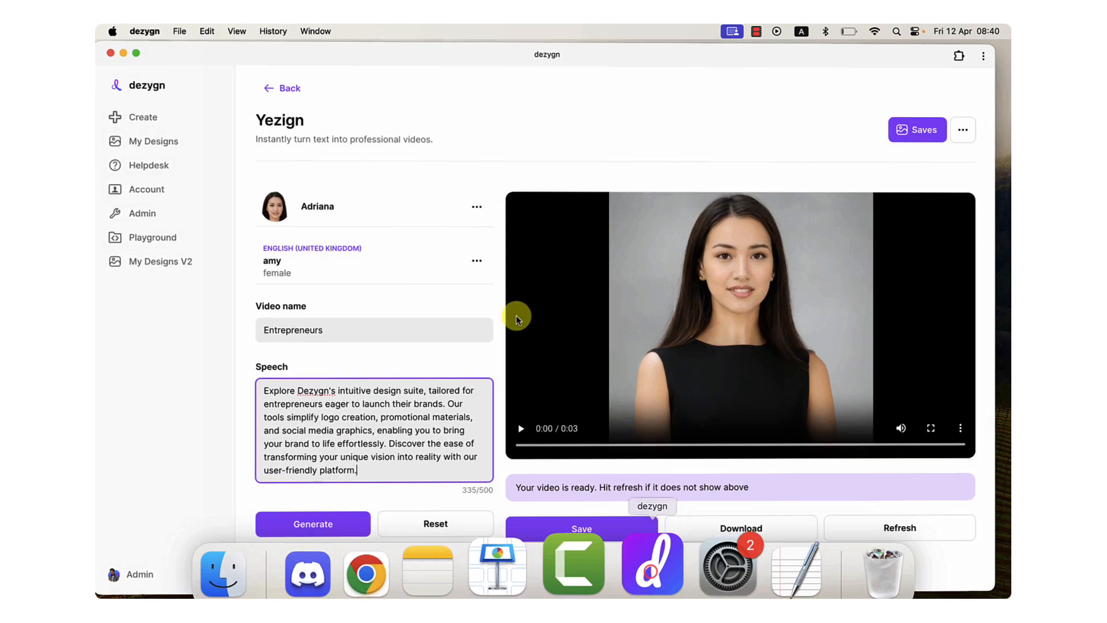
key(super+a)
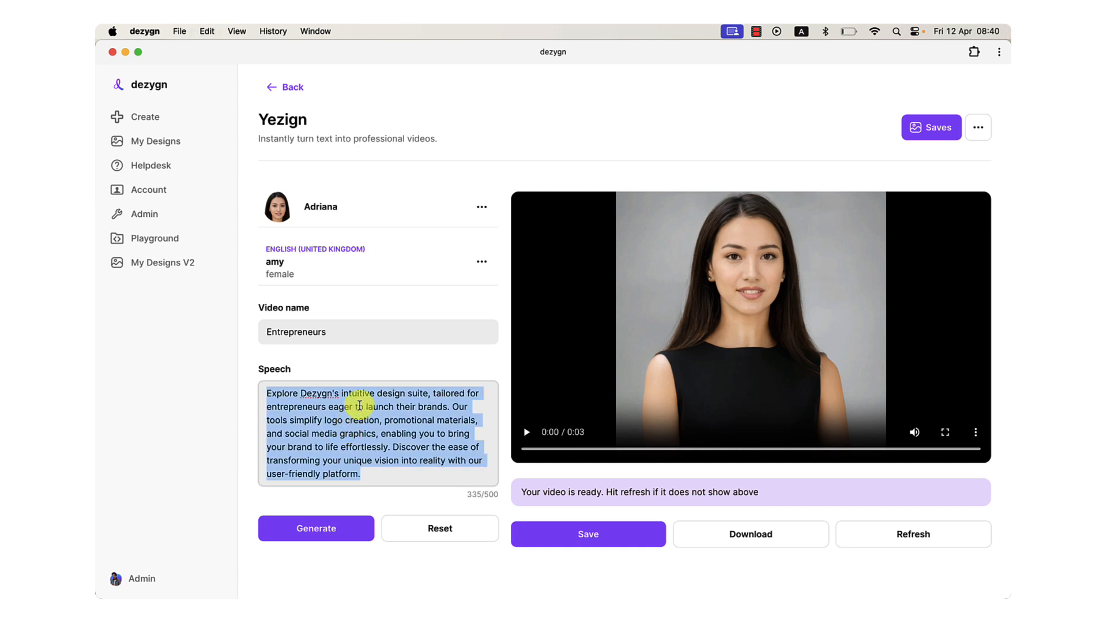
key(super+v)
Change the video name to "Dezygn Main".
click(312, 328)
double_click(306, 328)
text(Agn)
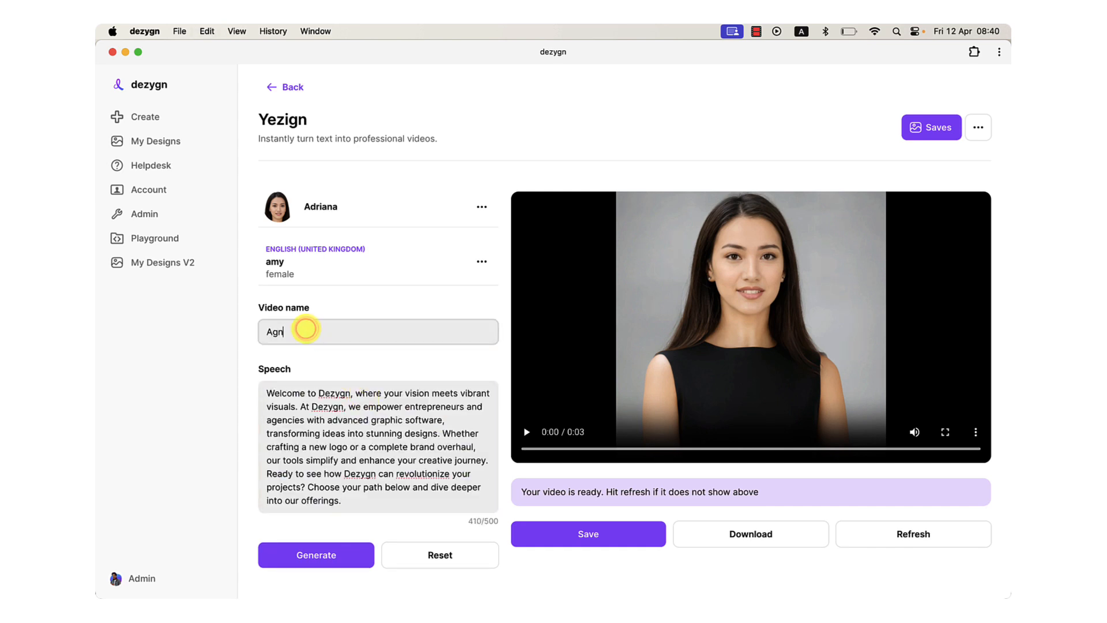
key(super+a)
Replace all three occurrences of "Dezygn" in the speech text with "Design".
click(346, 397)
key(super+a)
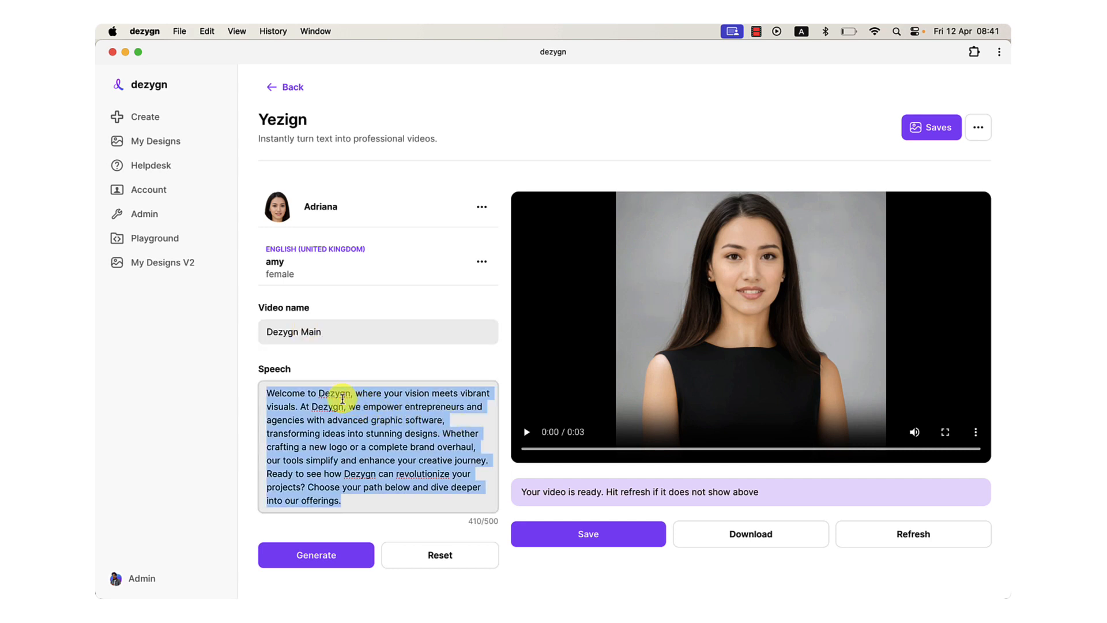
double_click(339, 394)
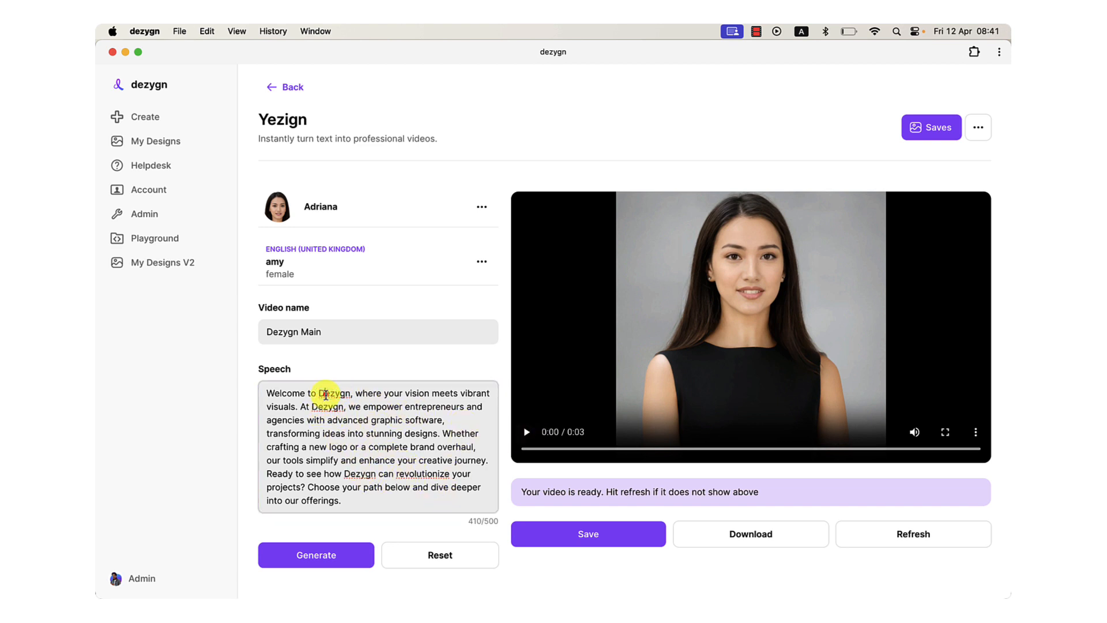
double_click(326, 394)
text(Design)
double_click(326, 394)
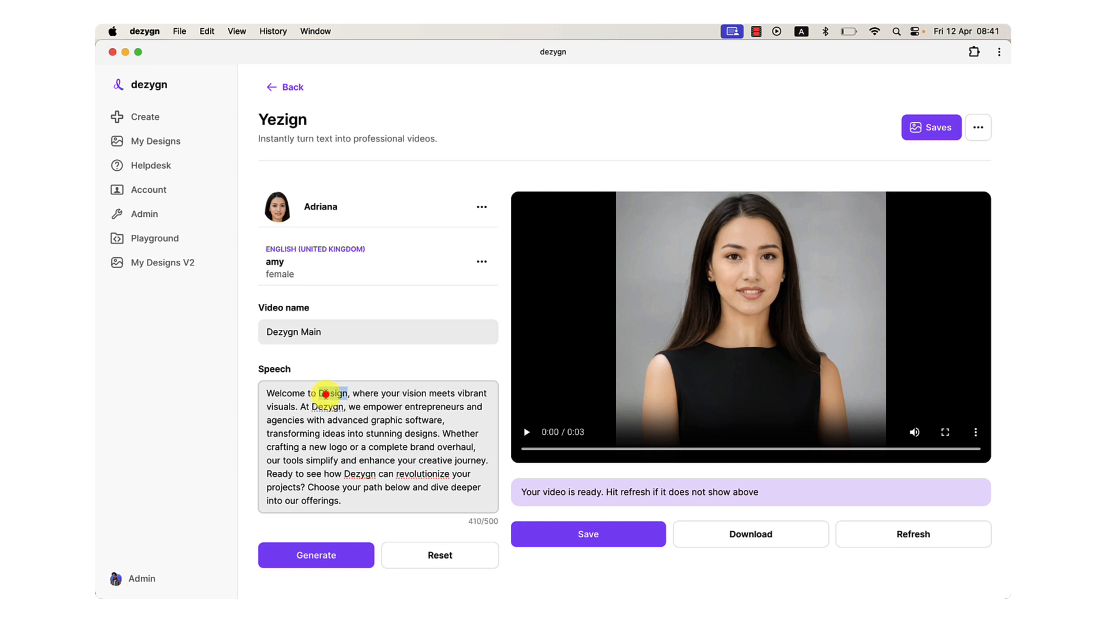
text(Design)
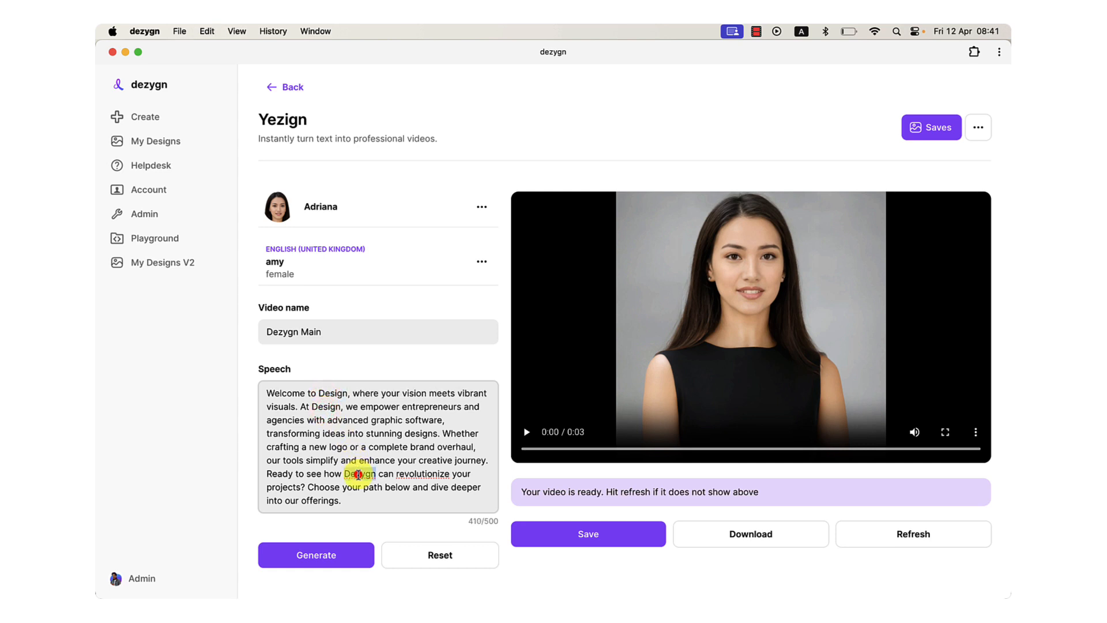
text(Design)
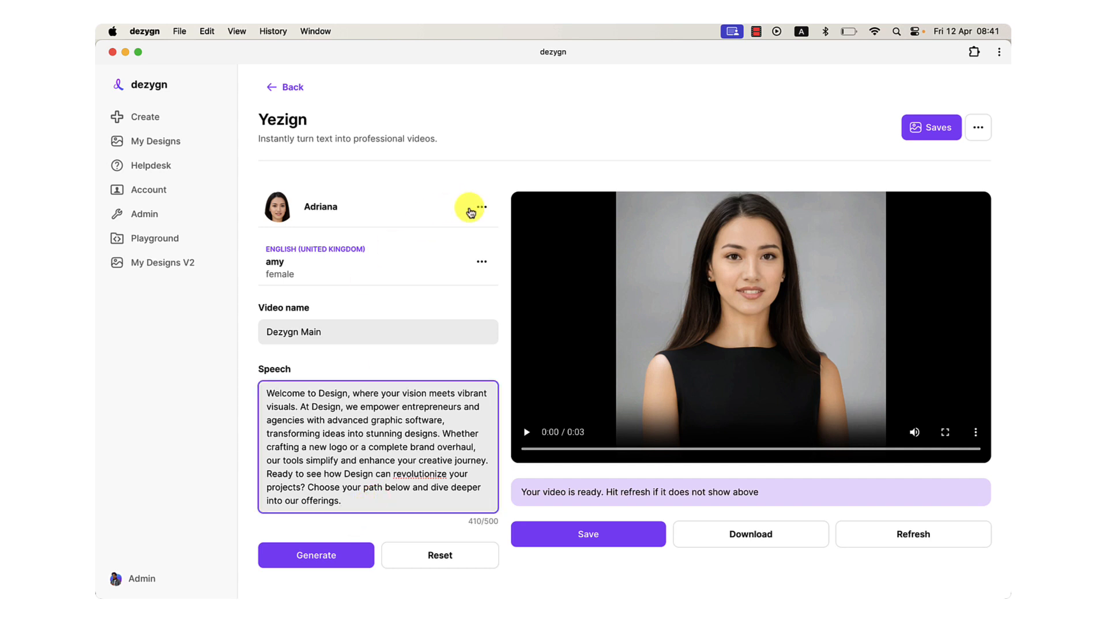
Browse the available presenter avatars without changing Adriana, and reopen Yezign from the Avatar Video design type.
click(480, 206)
click(403, 236)
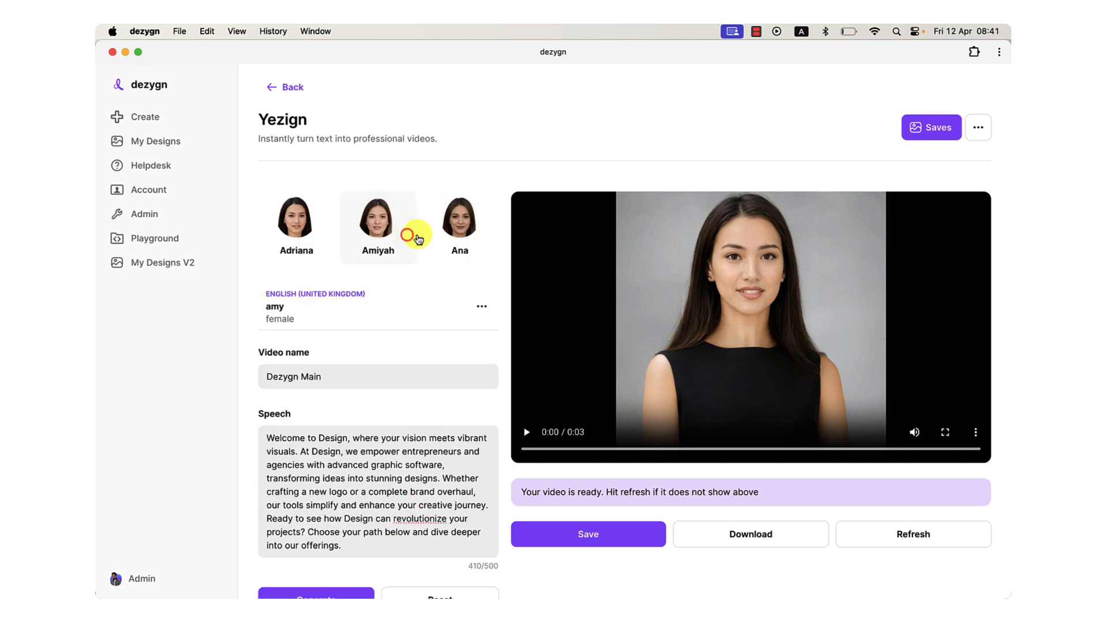
scroll(442, 240, right, 1)
scroll(442, 240, right, 10)
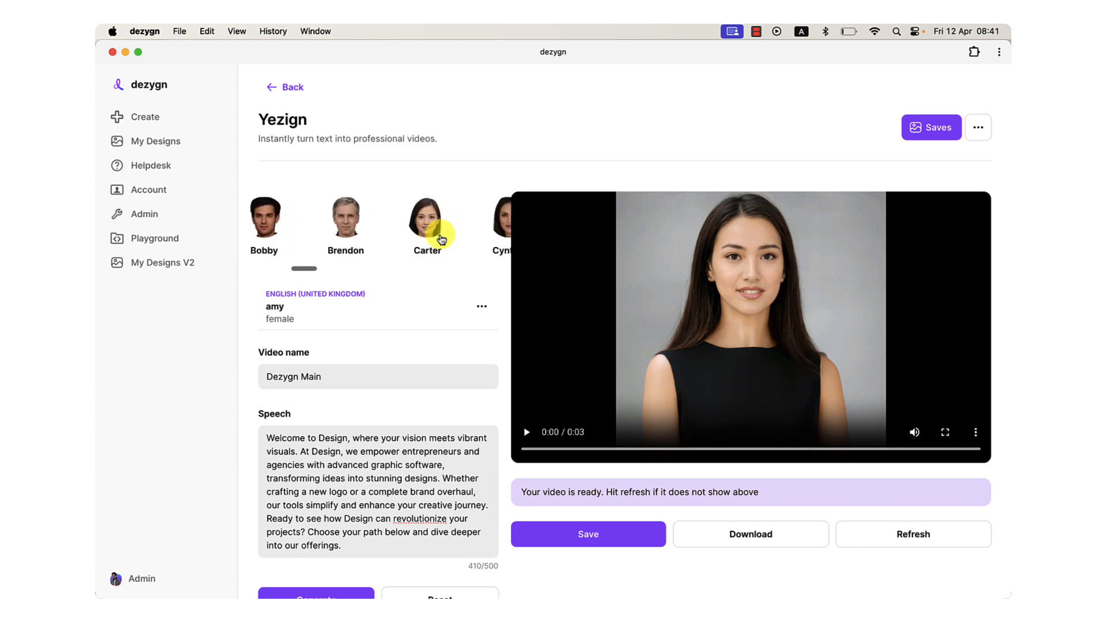
scroll(442, 240, left, 10)
scroll(441, 240, left, 1)
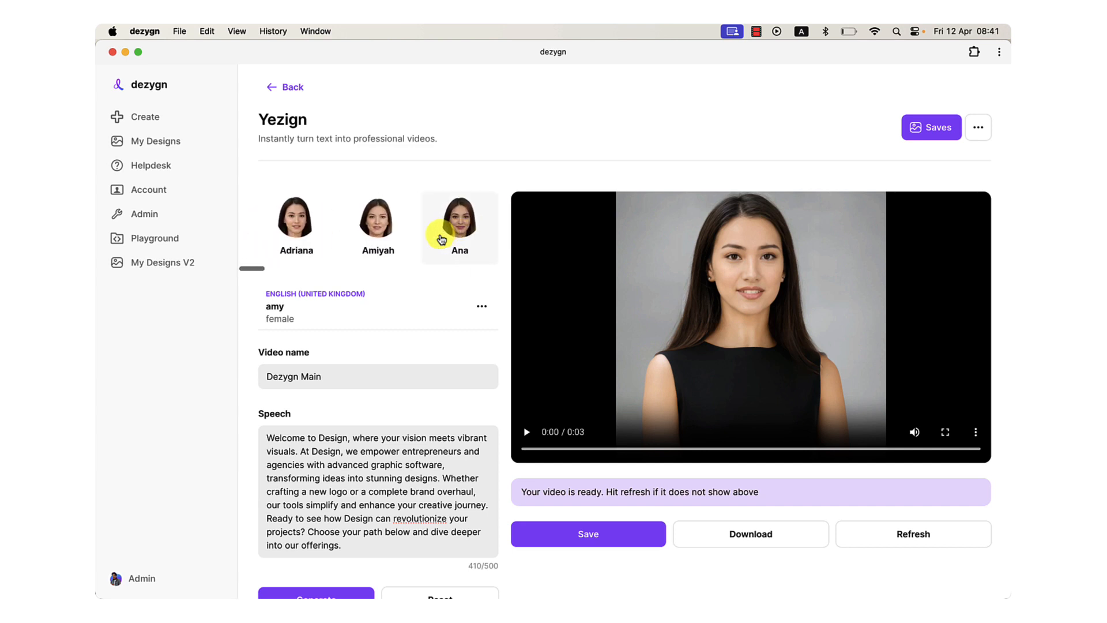
scroll(440, 240, right, 5)
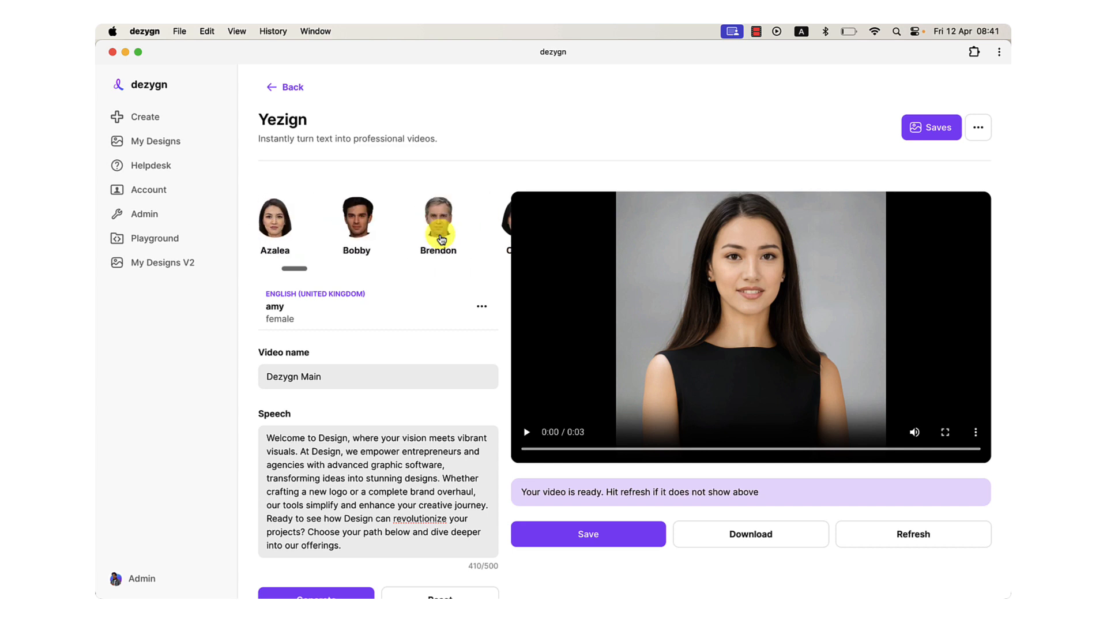
scroll(438, 236, left, 5)
scroll(339, 240, left, 5)
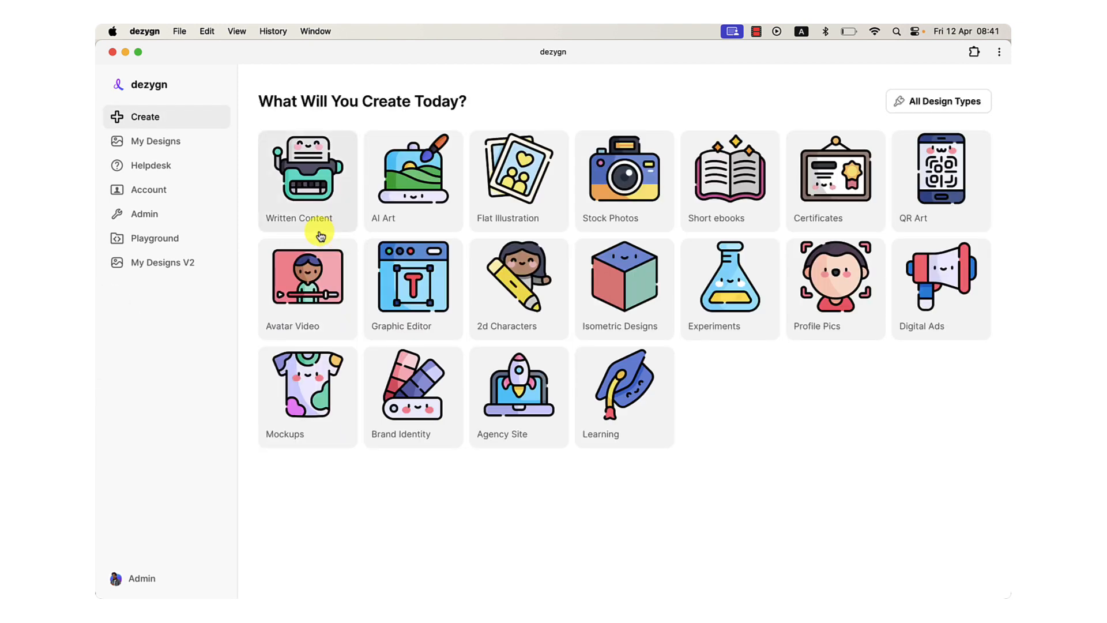
click(314, 301)
click(311, 236)
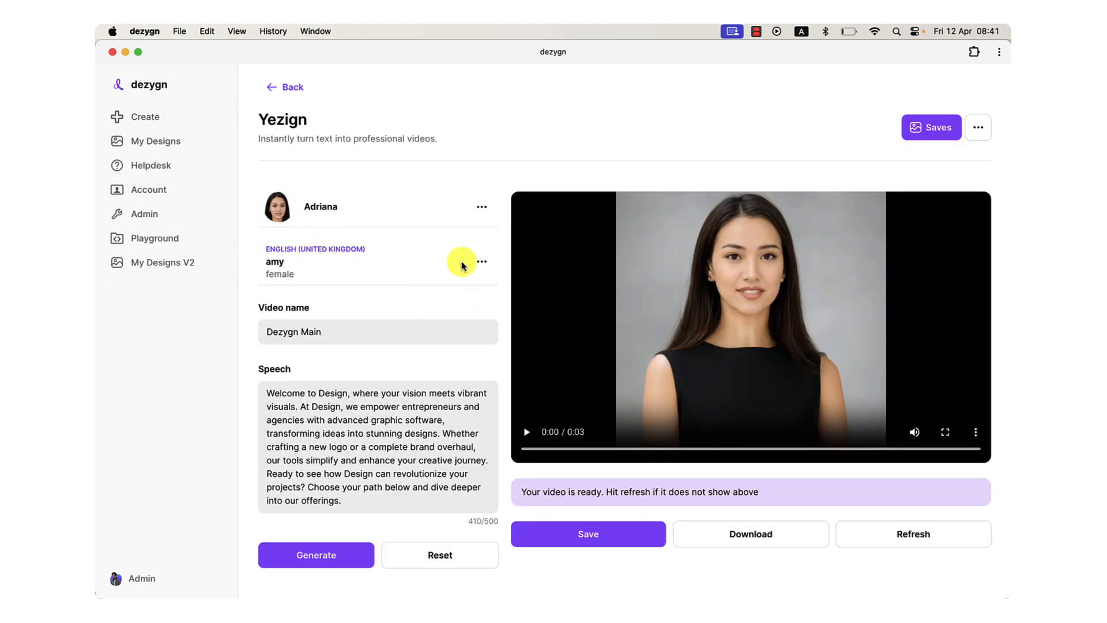
Search the voices for "english" and choose the female English (Canada) voice clara.
click(483, 260)
click(456, 290)
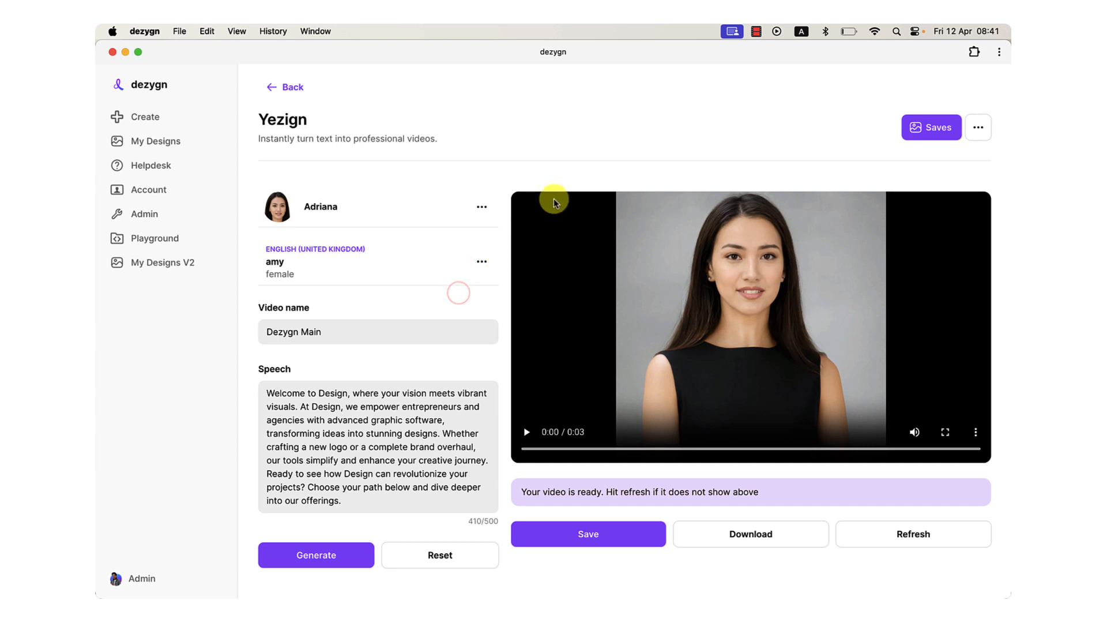
click(683, 186)
text(e)
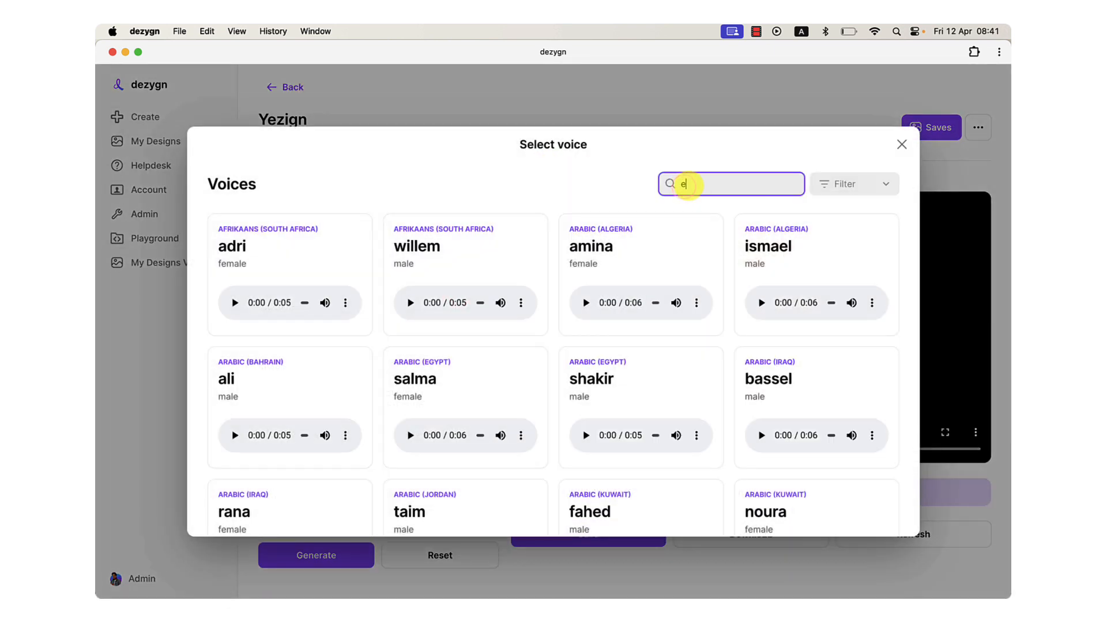
text(nglish)
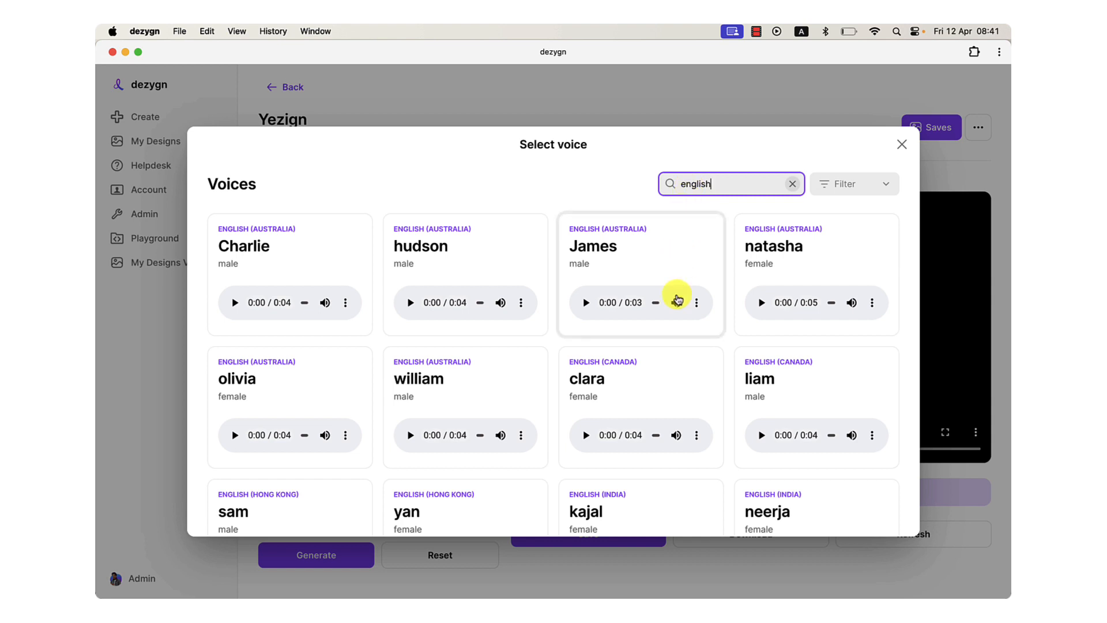
click(675, 362)
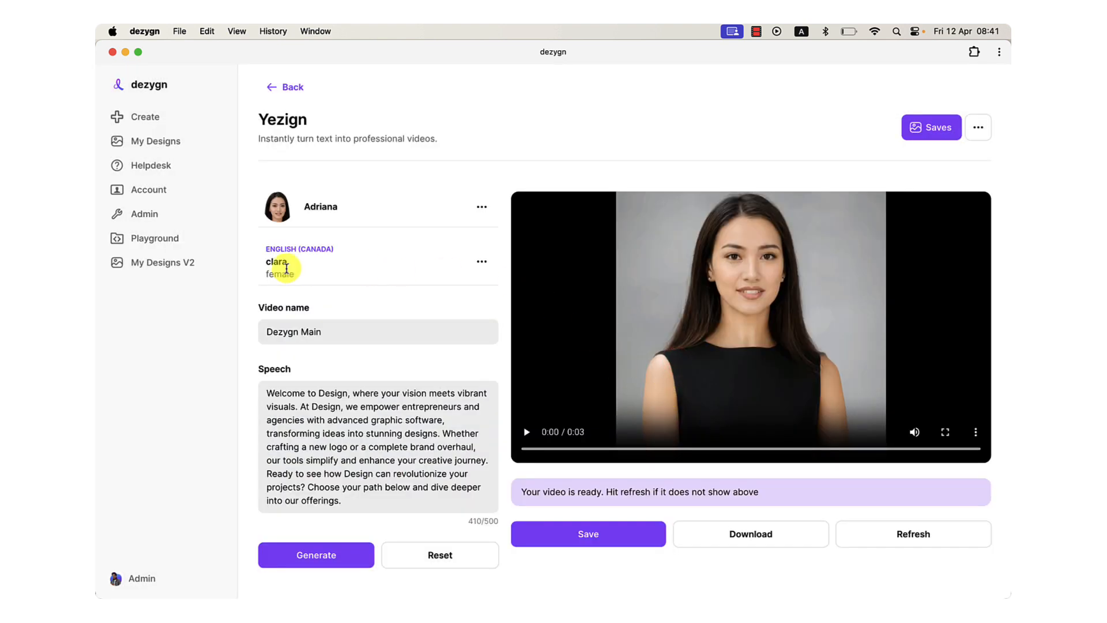
Reopen the voice selection, search for "english", and preview the English (Australia) voices James and olivia.
click(482, 262)
click(461, 292)
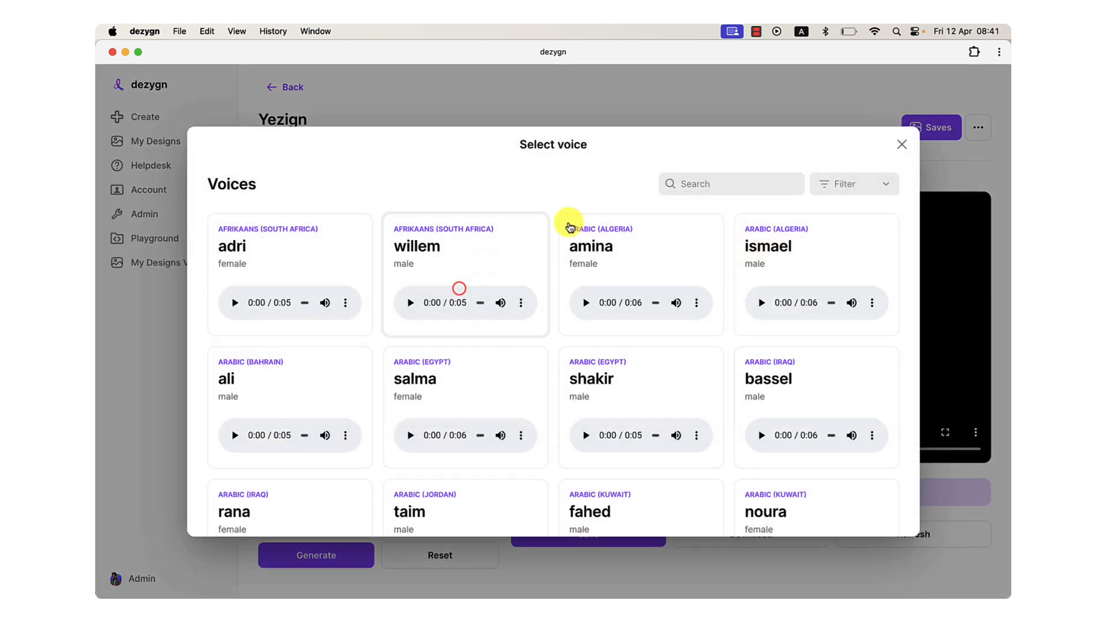
click(686, 183)
text(eng)
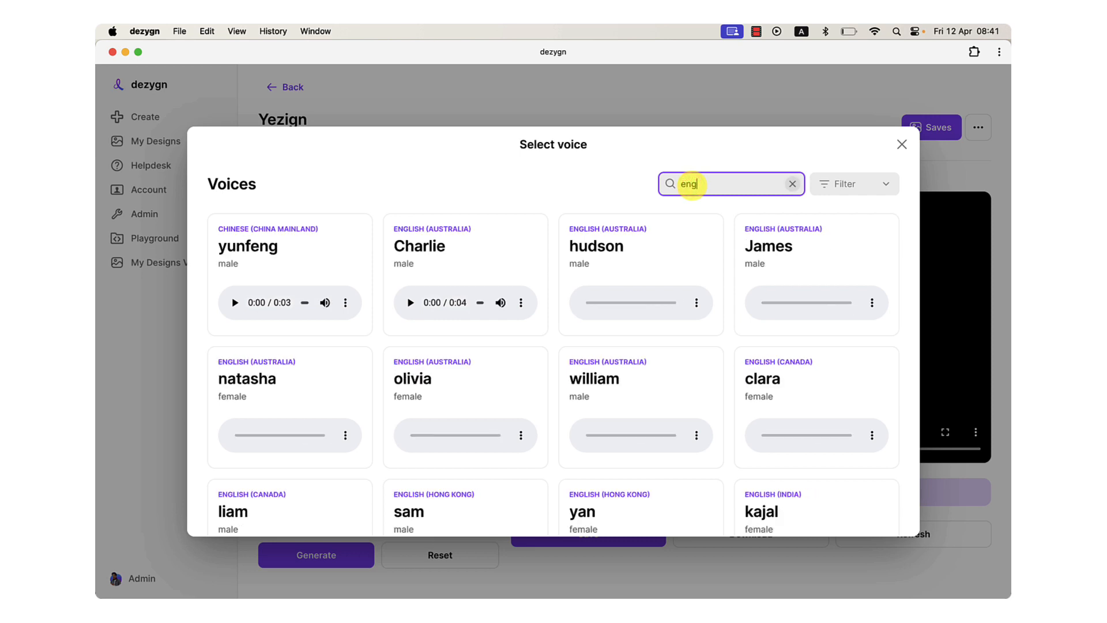
text(lish)
click(587, 304)
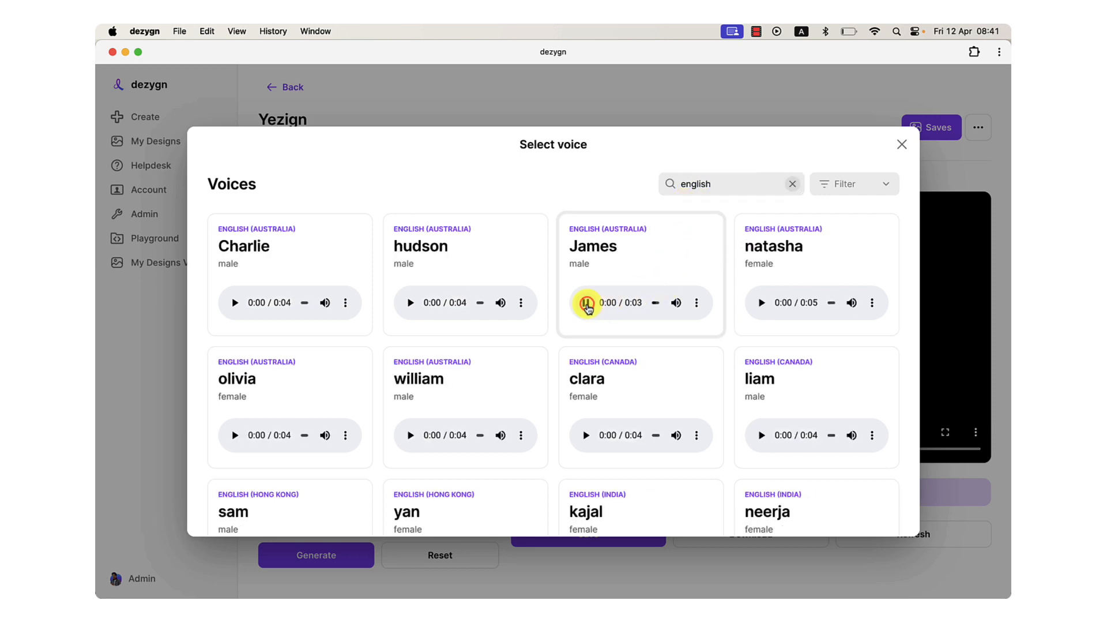
click(587, 304)
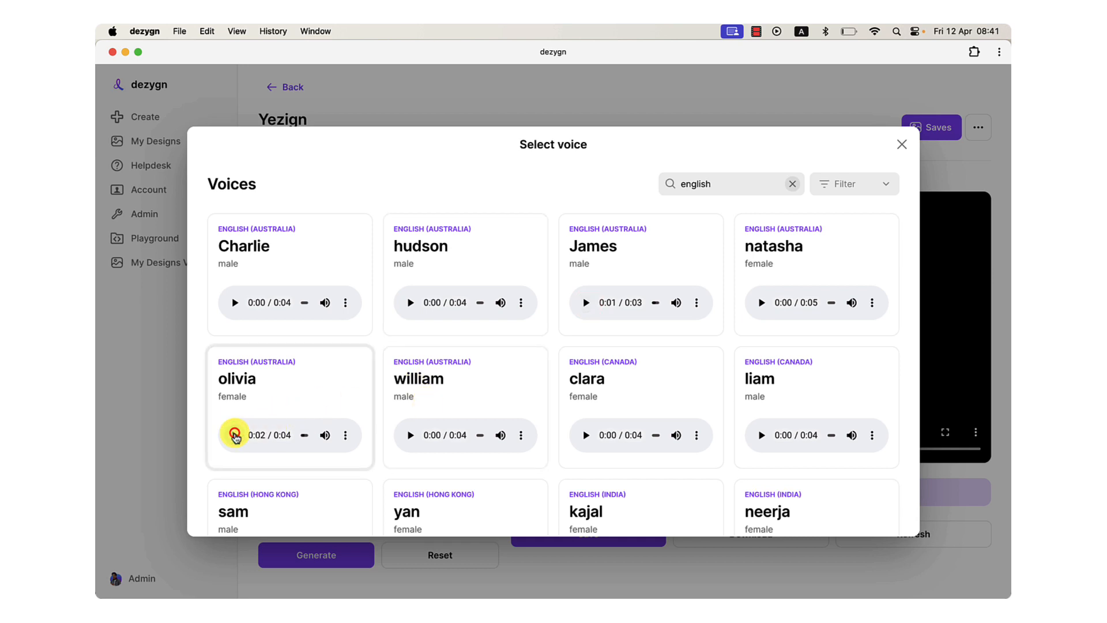
click(234, 436)
Go through the English voices to page 4 and select the female English (United Kingdom) voice amy.
scroll(742, 323, down, 2)
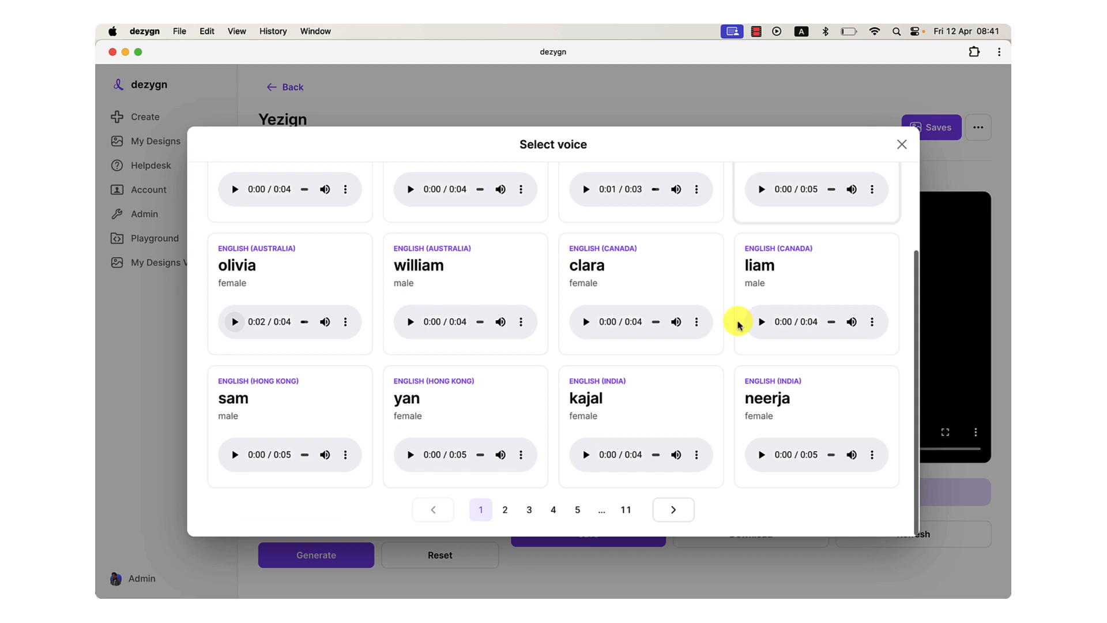
click(506, 509)
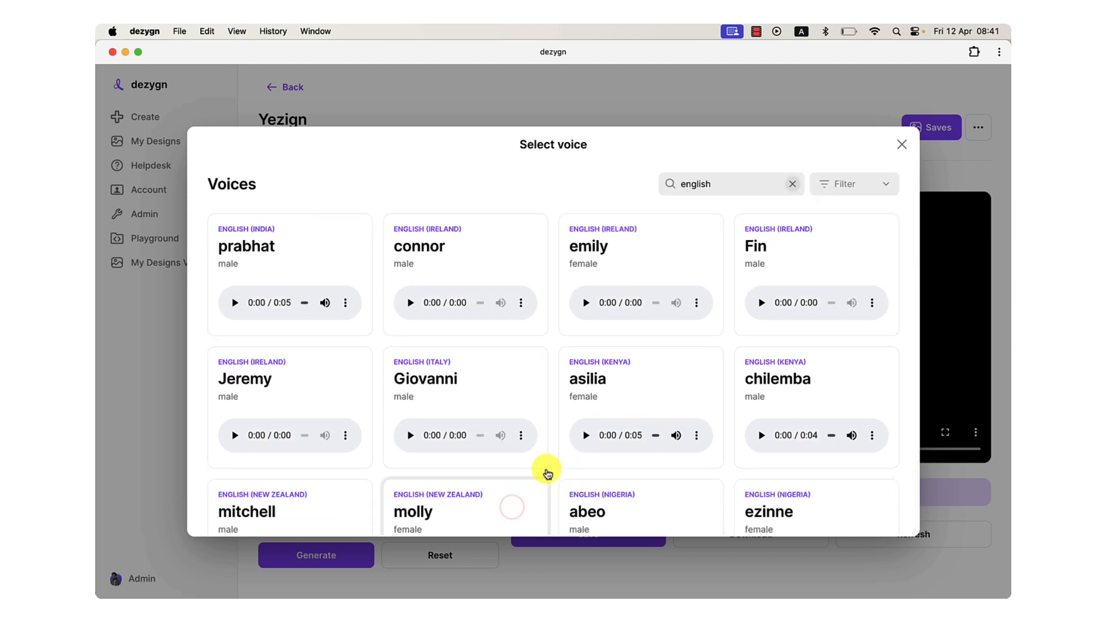
scroll(547, 473, down, 2)
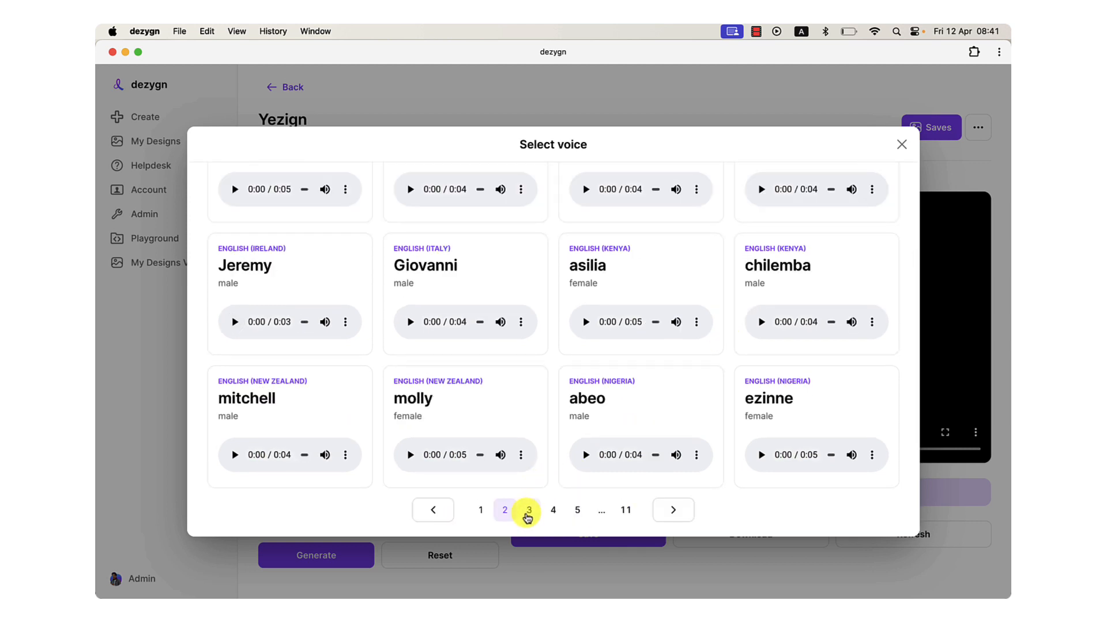
click(527, 510)
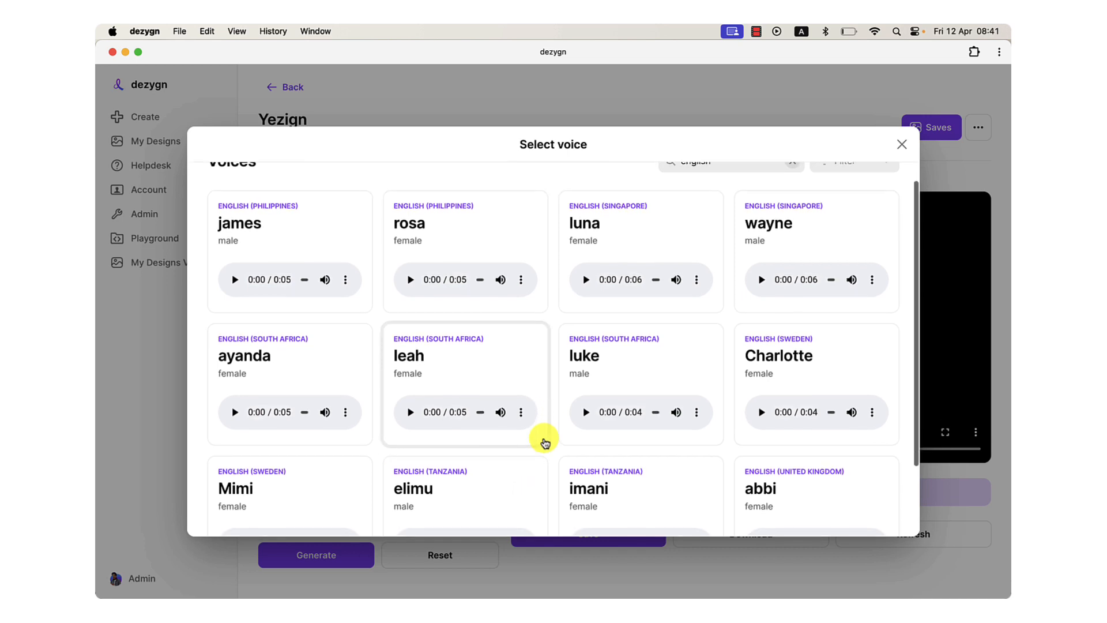
scroll(544, 444, down, 2)
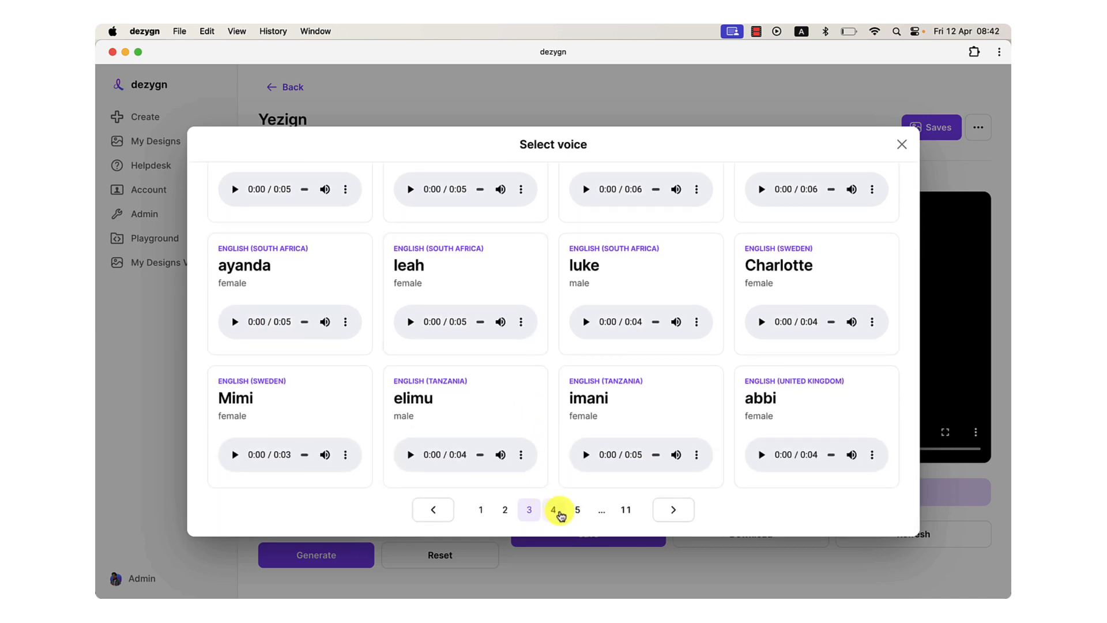
click(553, 510)
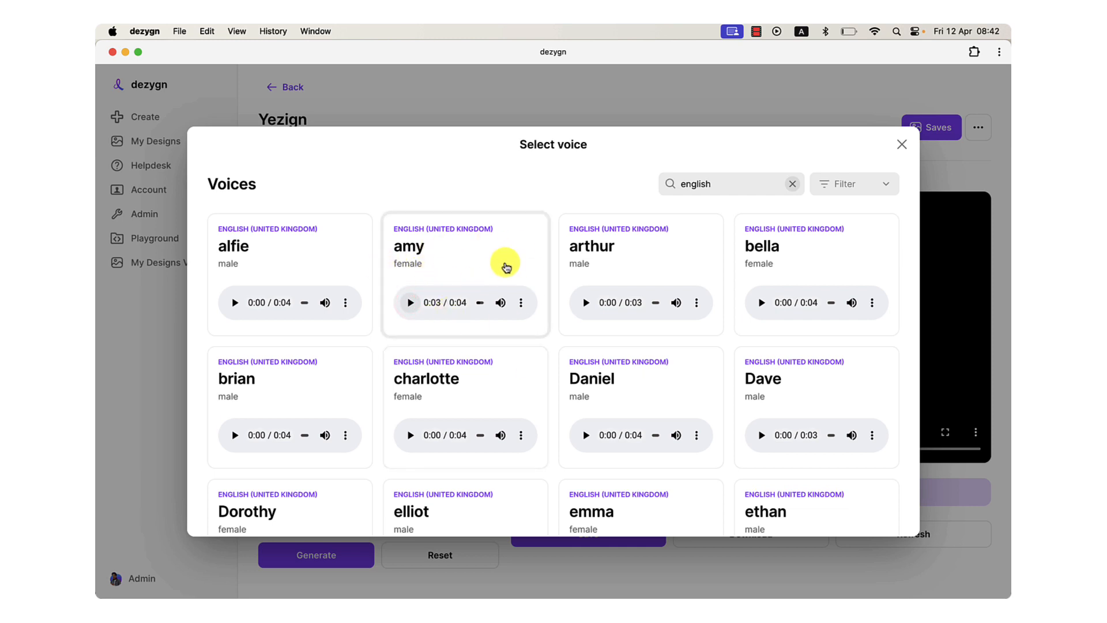
click(506, 266)
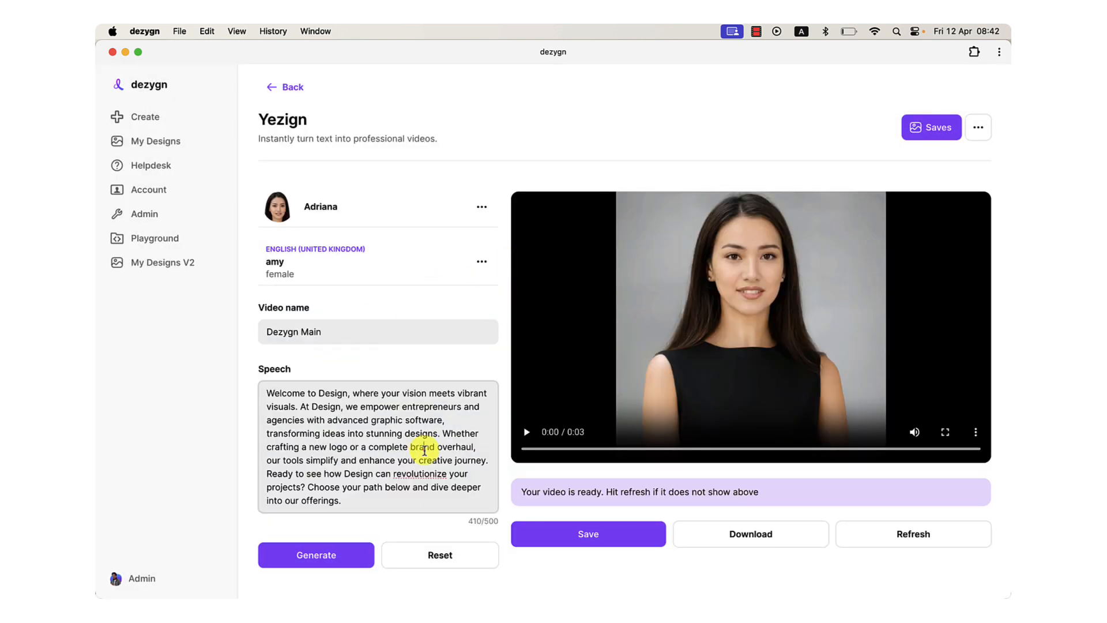
Generate the Dezygn Main avatar video from the welcome speech with Adriana and the amy voice.
triple_click(306, 421)
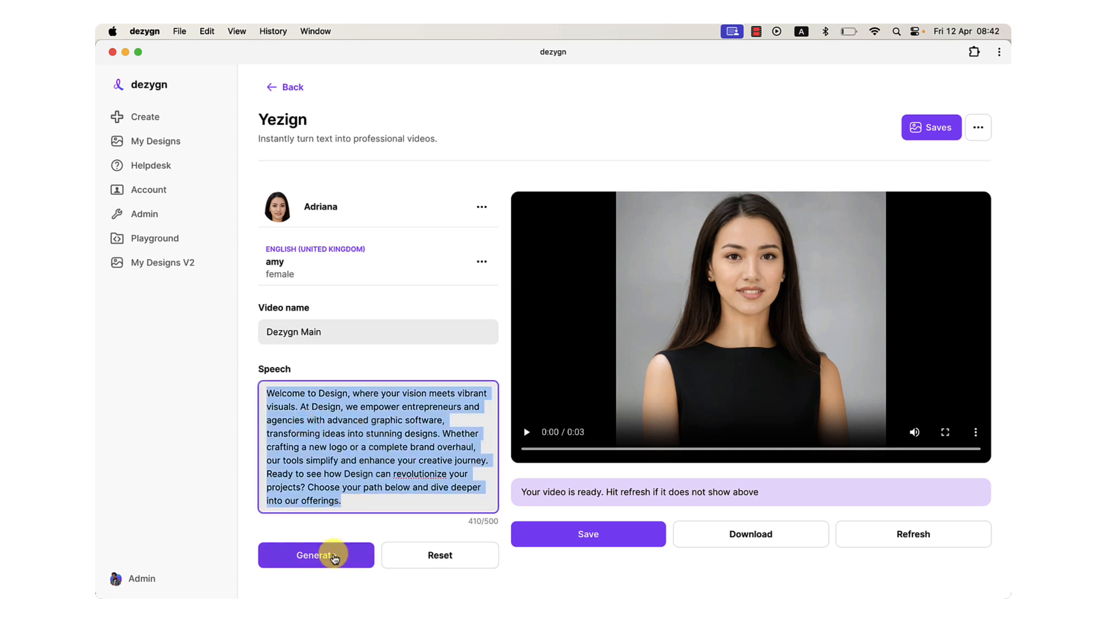
click(333, 556)
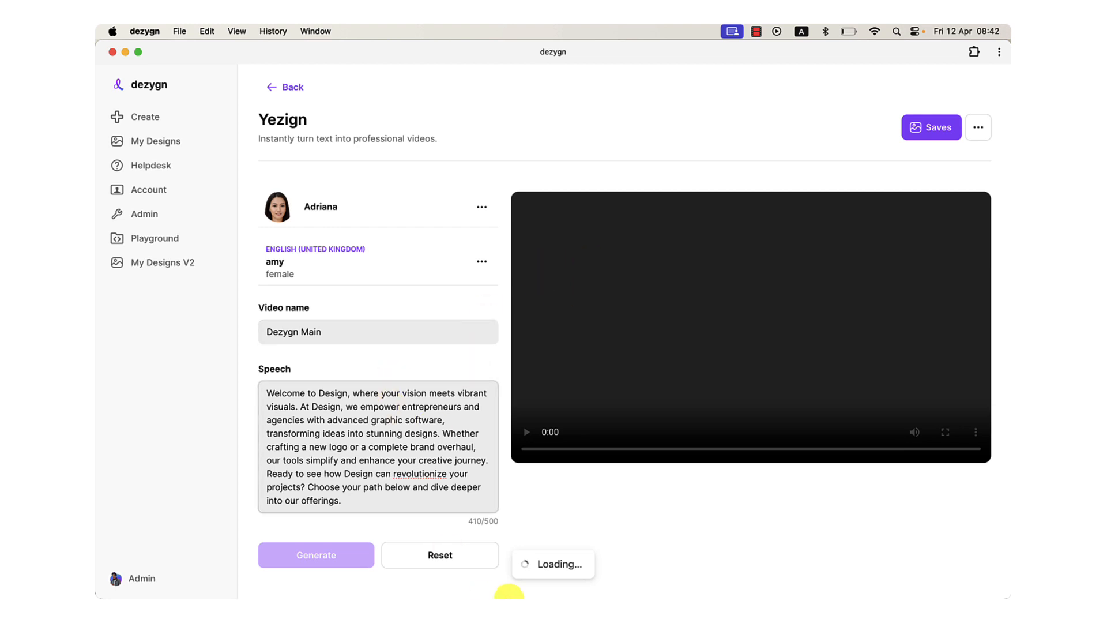
Switch to Chrome and start creating a new campaign from the Video Campaignor dashboard.
mouse_move(486, 508)
click(406, 551)
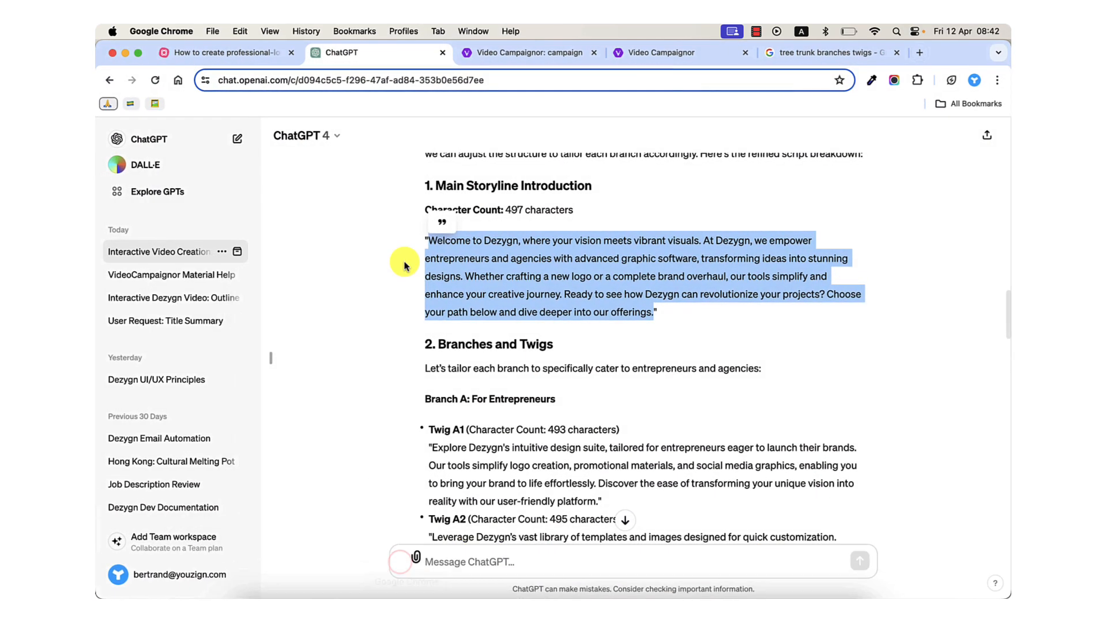
click(523, 57)
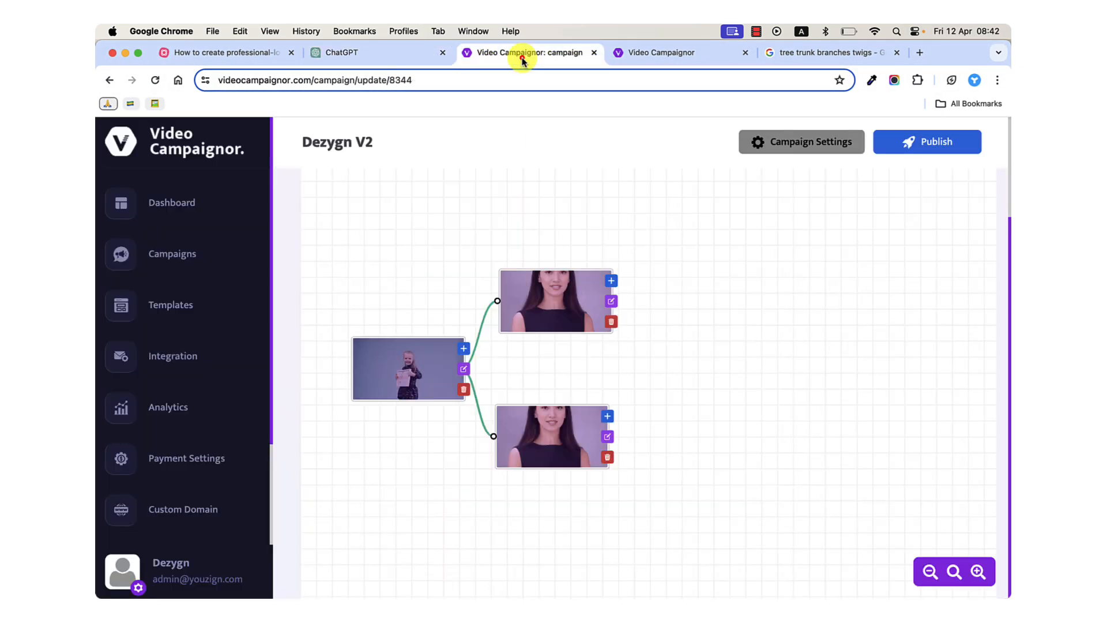
click(165, 210)
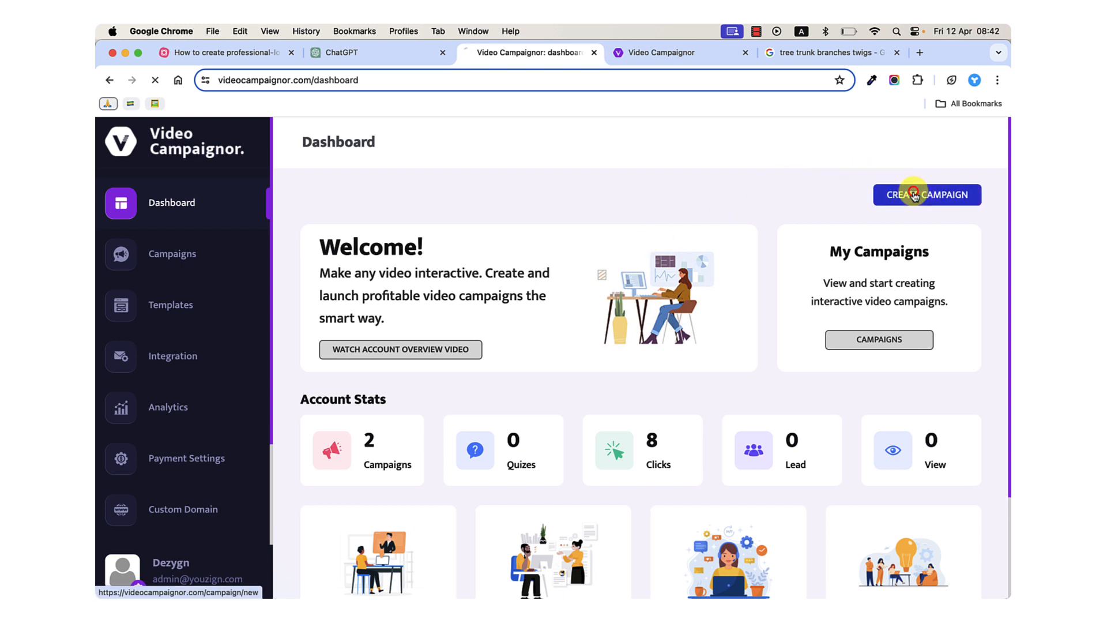
click(913, 195)
scroll(550, 363, down, 1)
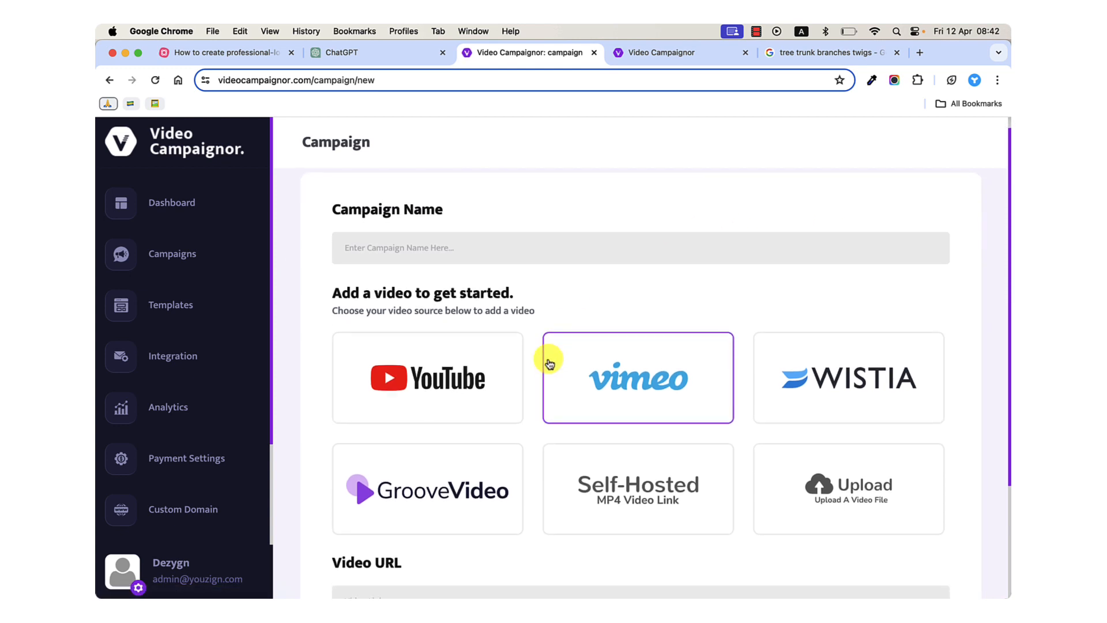
click(207, 219)
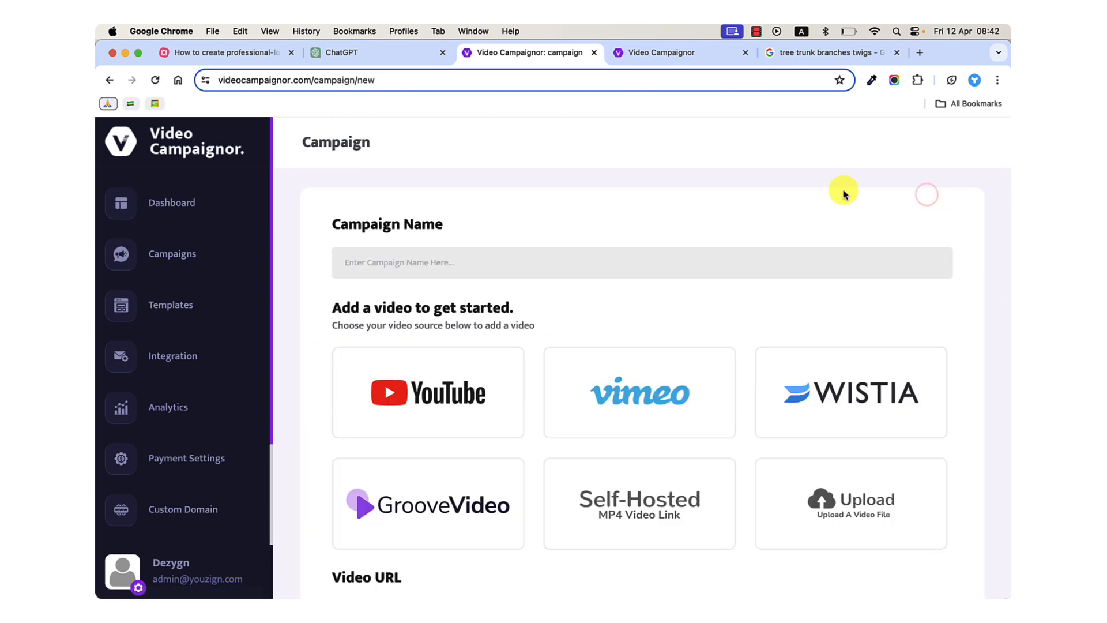
Name the campaign Dzy3 and choose uploading a video file as its video source.
click(493, 263)
text(Dzy3)
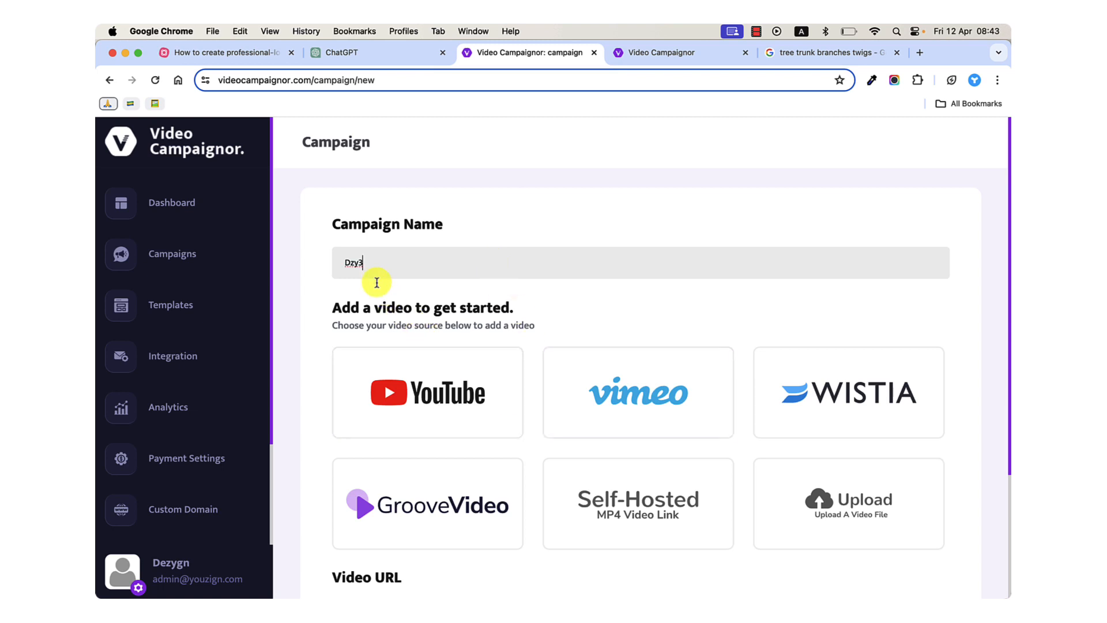
click(415, 372)
scroll(414, 373, down, 3)
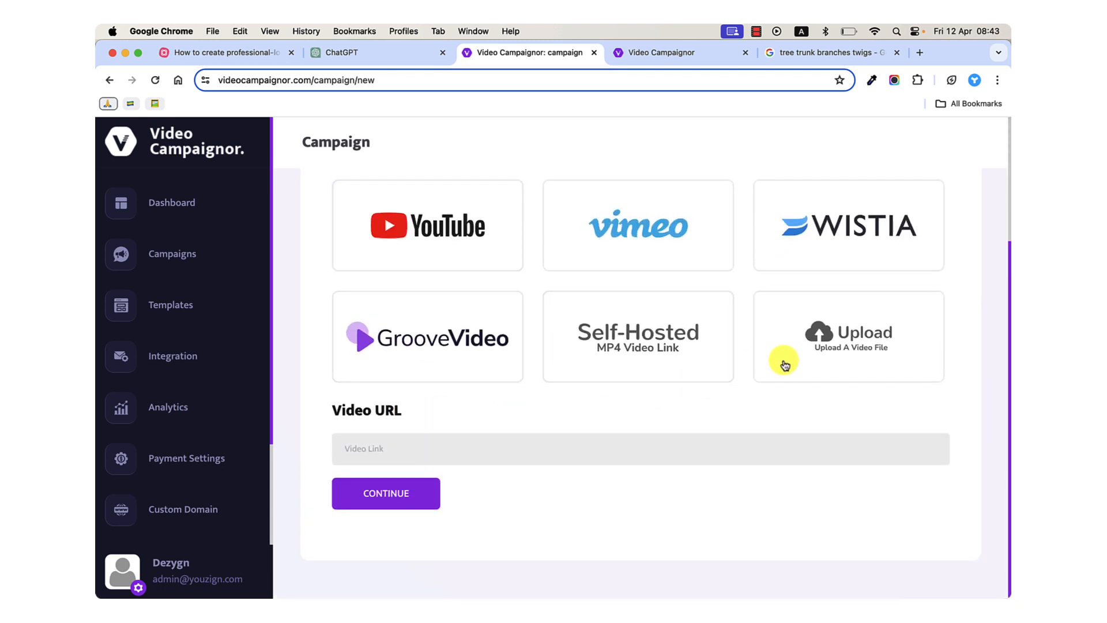
click(785, 365)
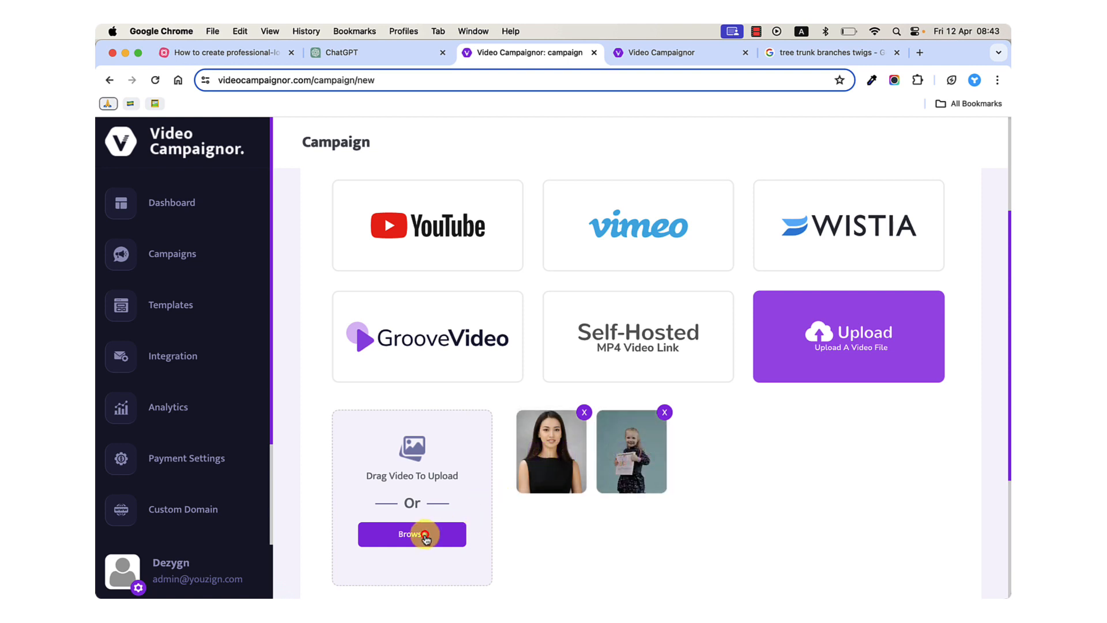
Preview dezygn_main.mp4 from the Downloads folder starting at 00:27, and upload it as the campaign's video.
click(425, 536)
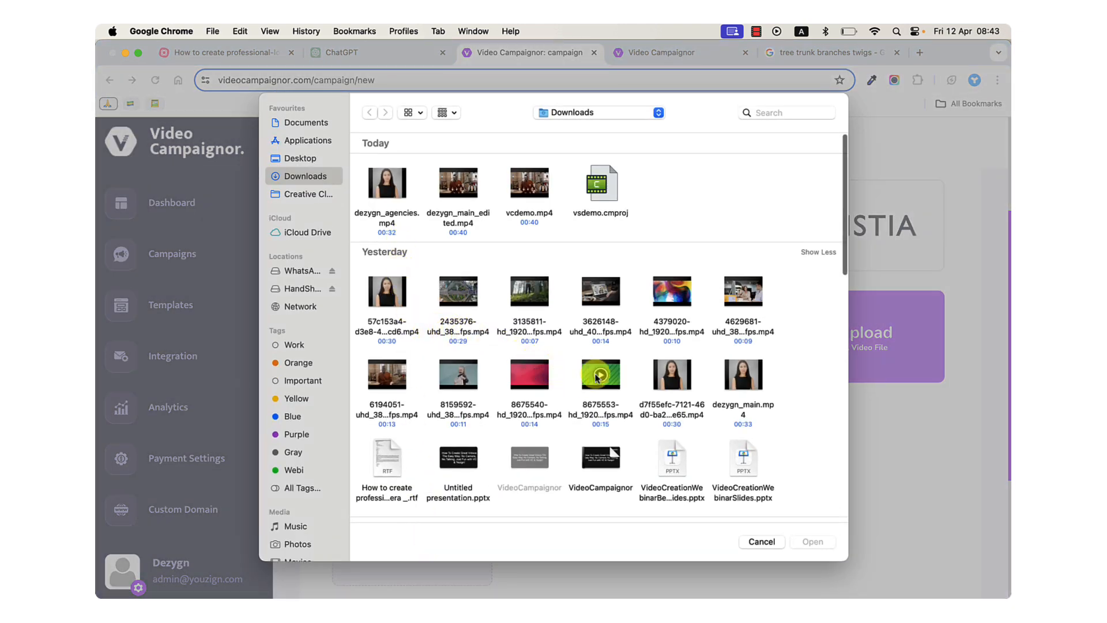
click(735, 387)
key(space)
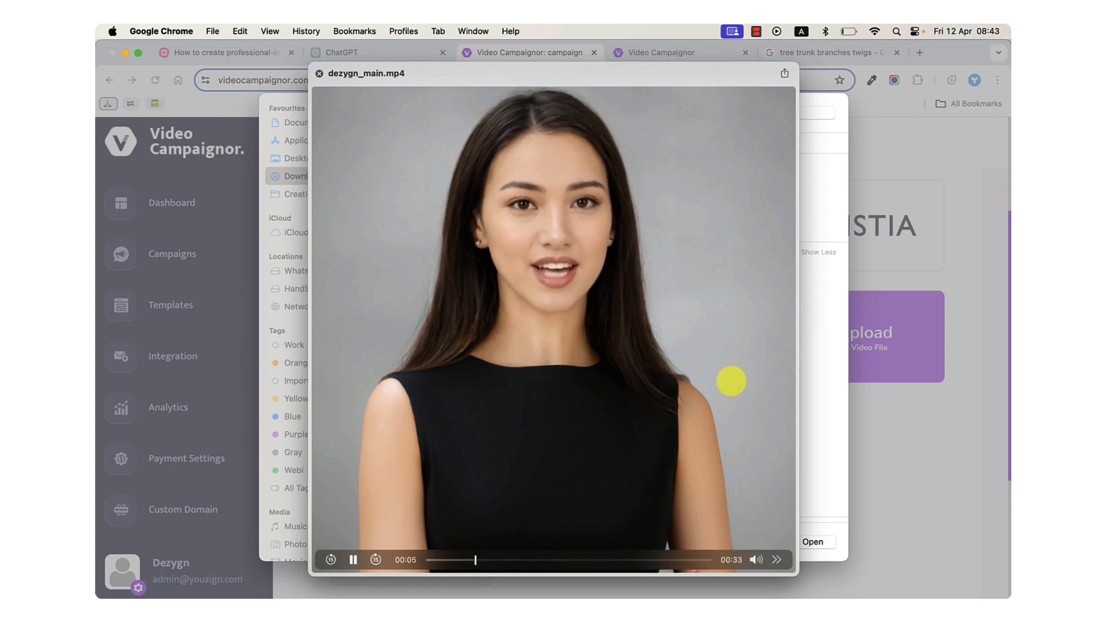
click(657, 559)
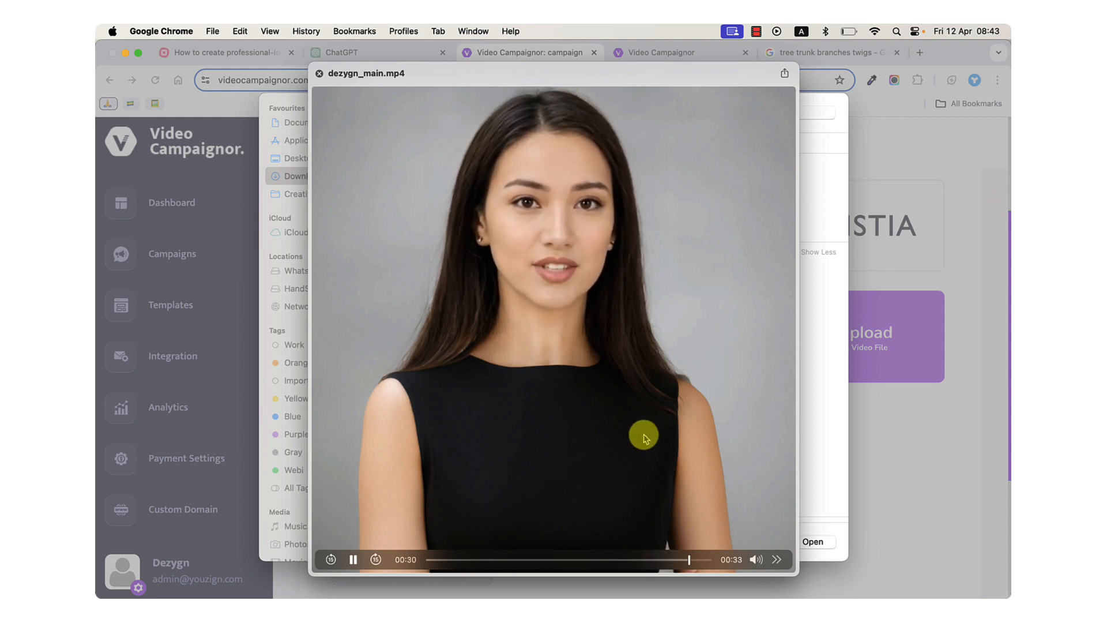
key(space)
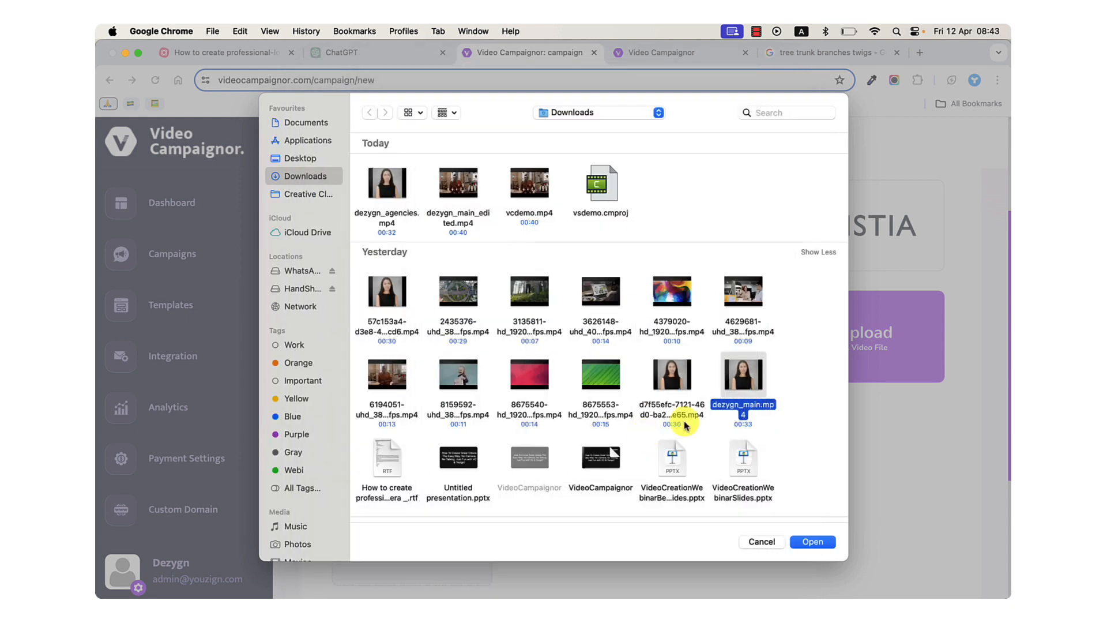
double_click(731, 391)
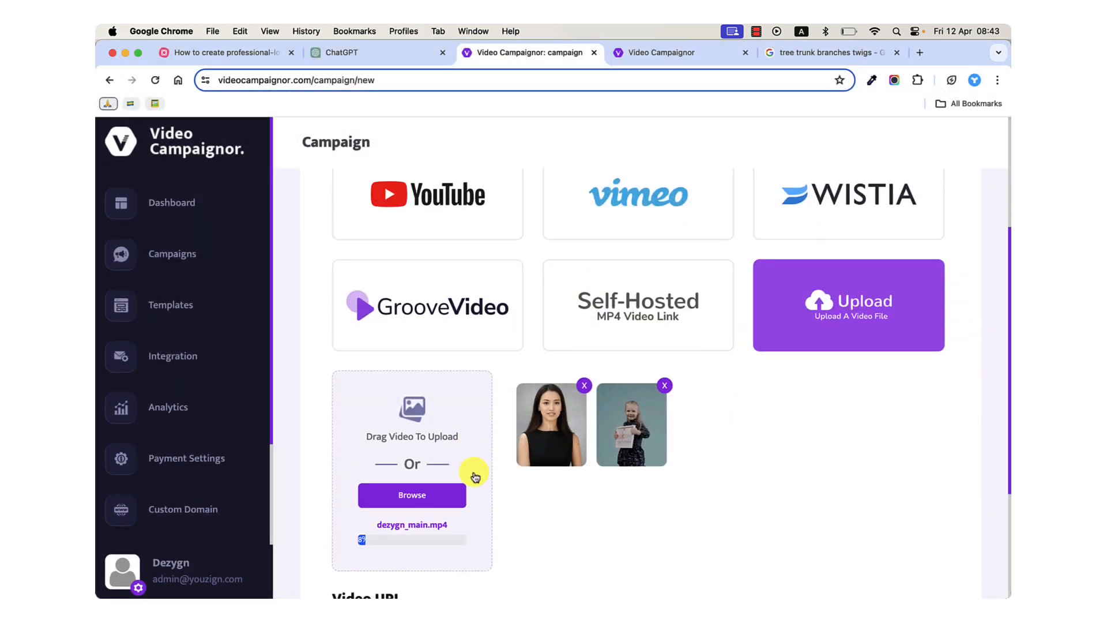
scroll(474, 475, down, 3)
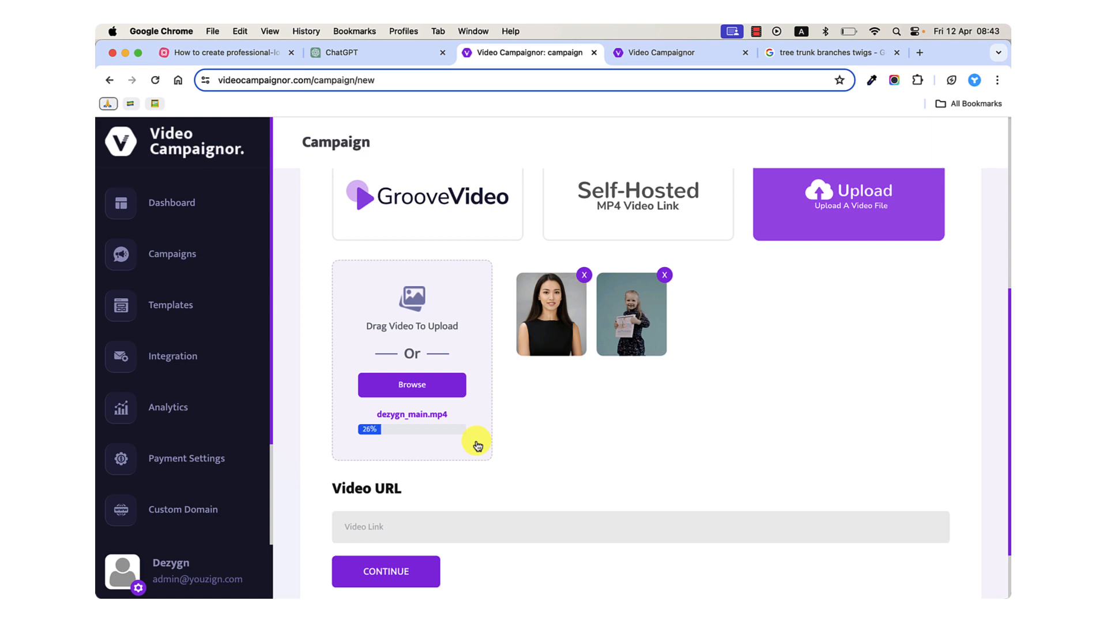
Switch to the dezygn app and download the generated Dezygn Main video.
mouse_move(706, 585)
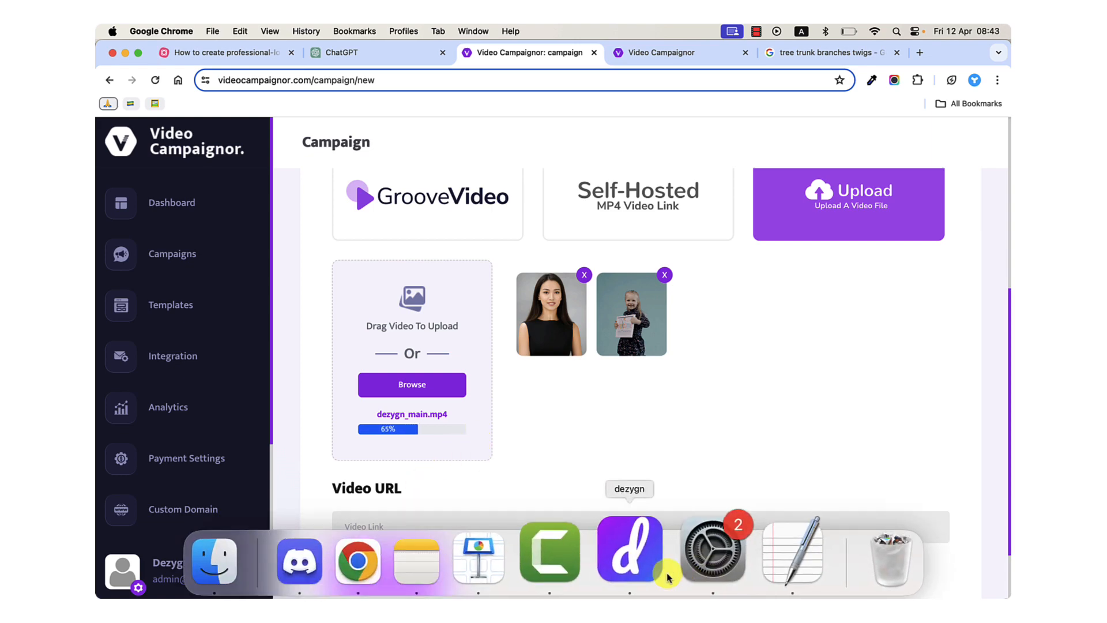
click(637, 554)
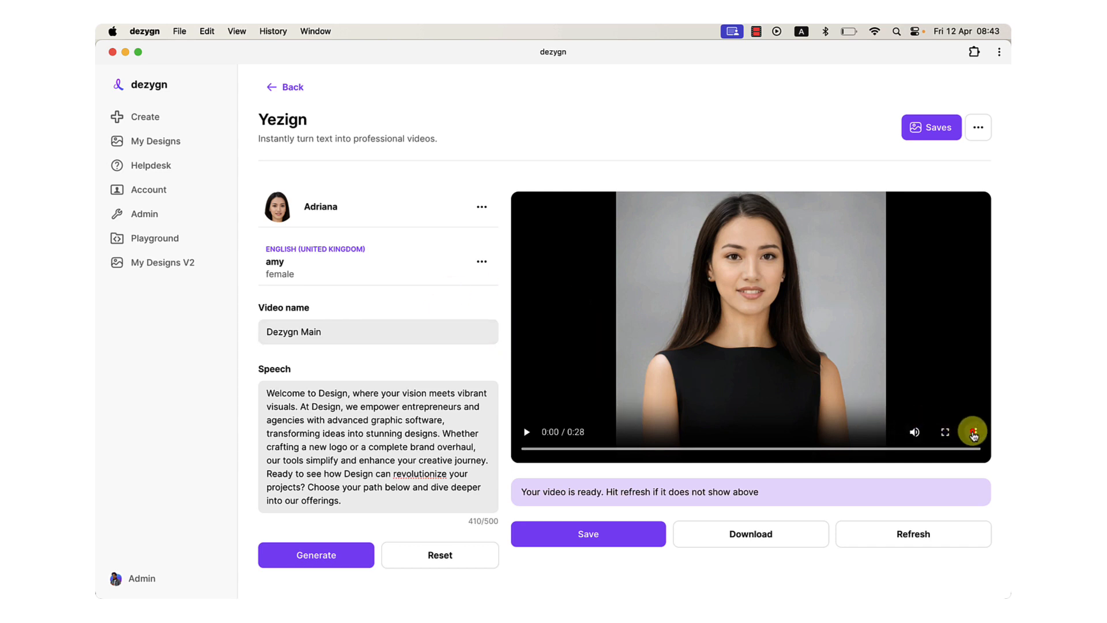
click(973, 434)
click(908, 370)
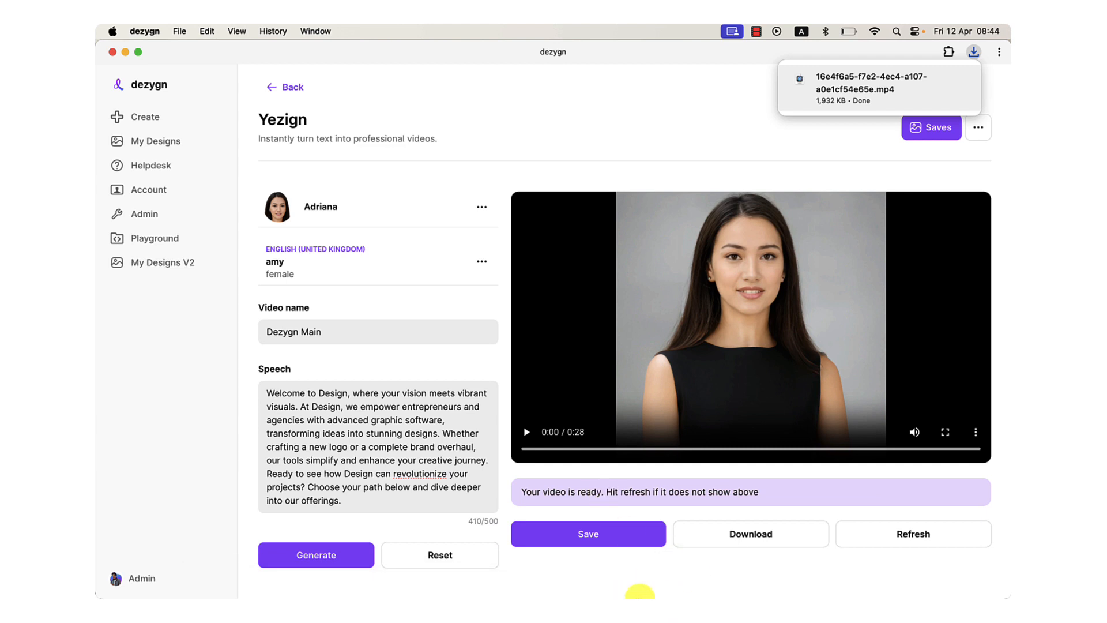
Return to Chrome, replace the tree trunk search page with my.dezygn.com, and open the Avatar Video design type.
mouse_move(639, 578)
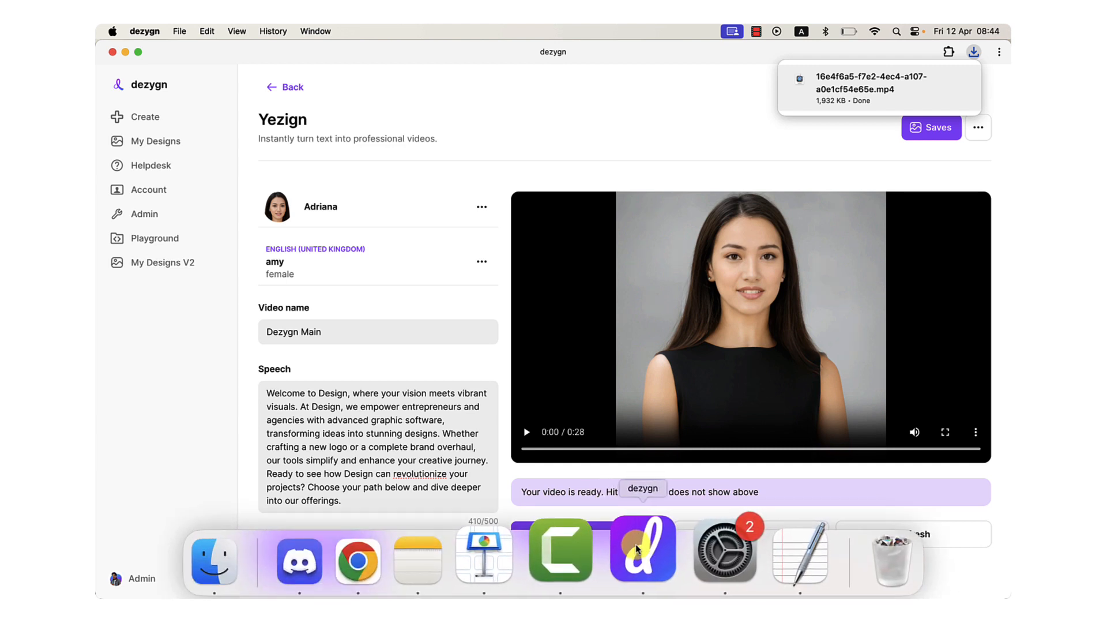
click(375, 550)
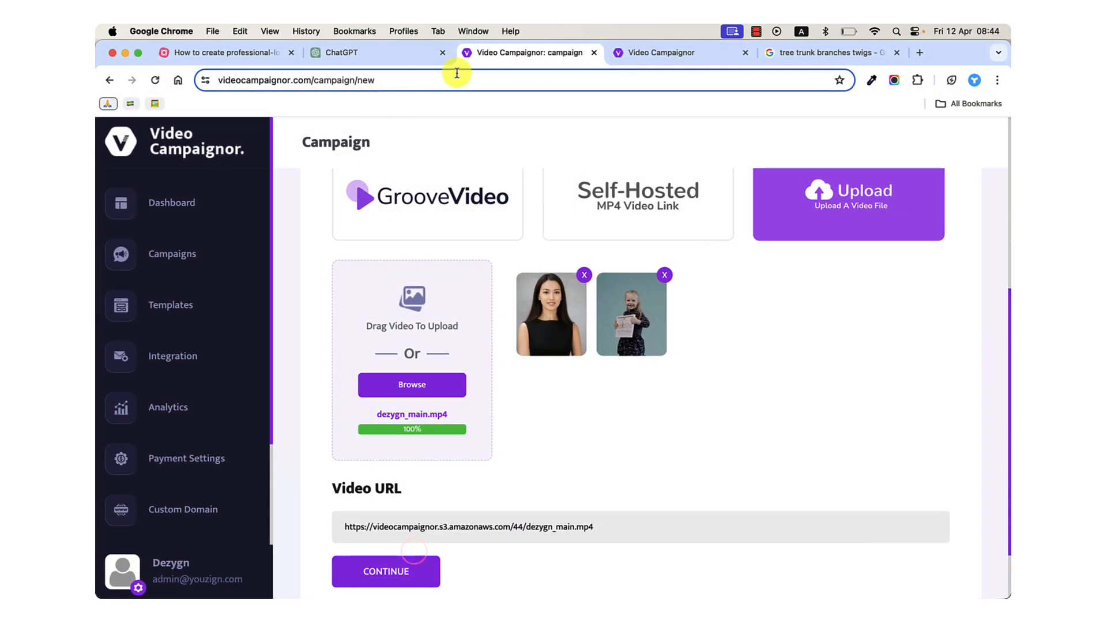
key(super+t)
text(my.dez)
key(Return)
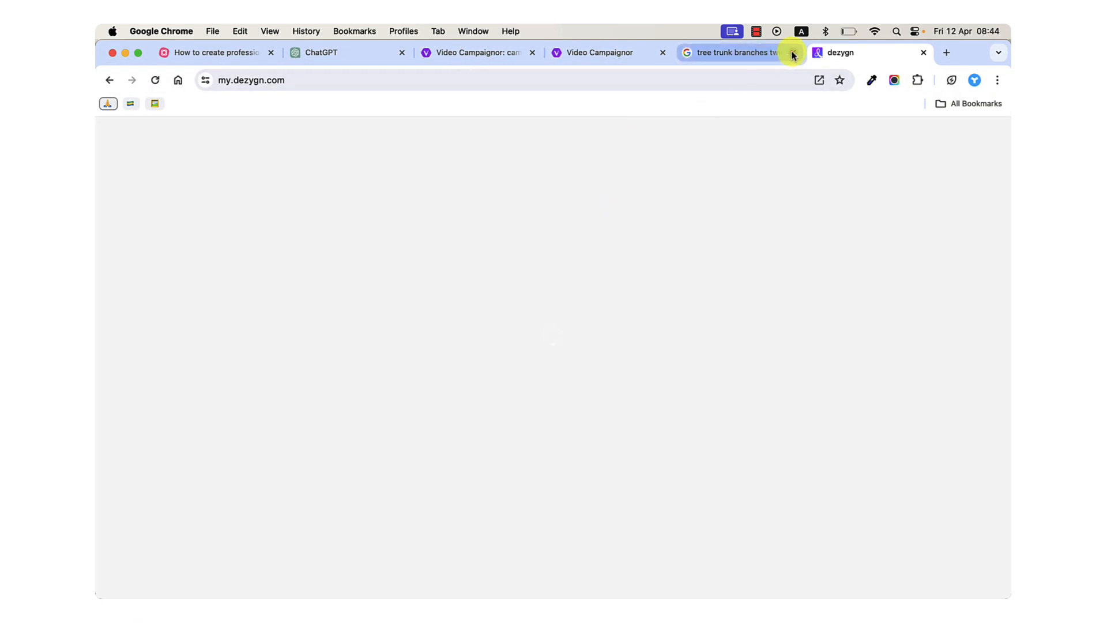
click(793, 53)
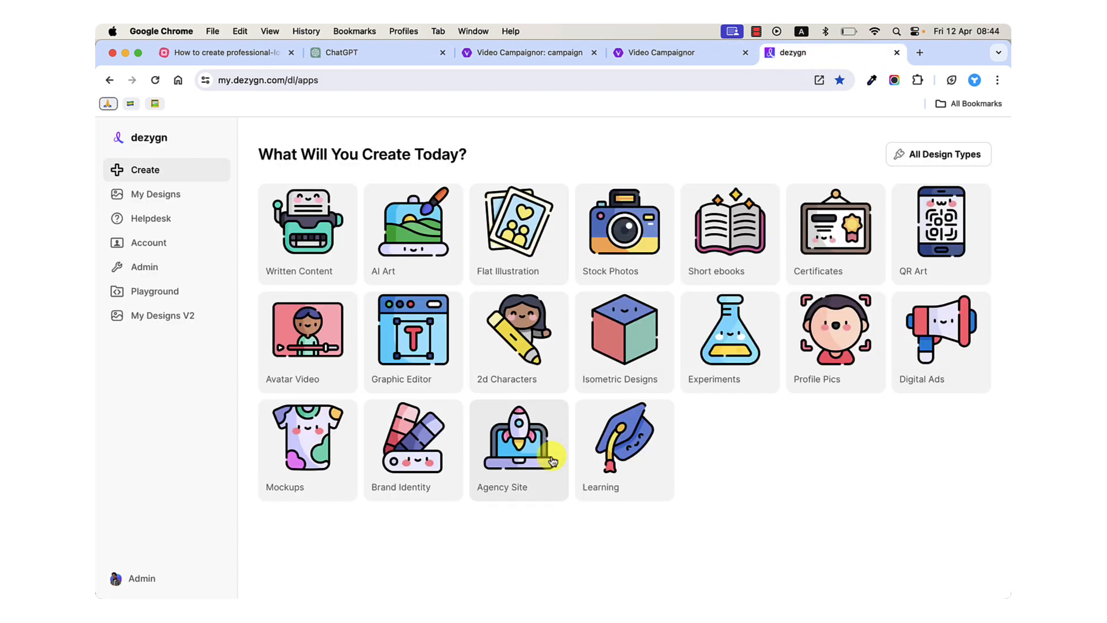
click(309, 345)
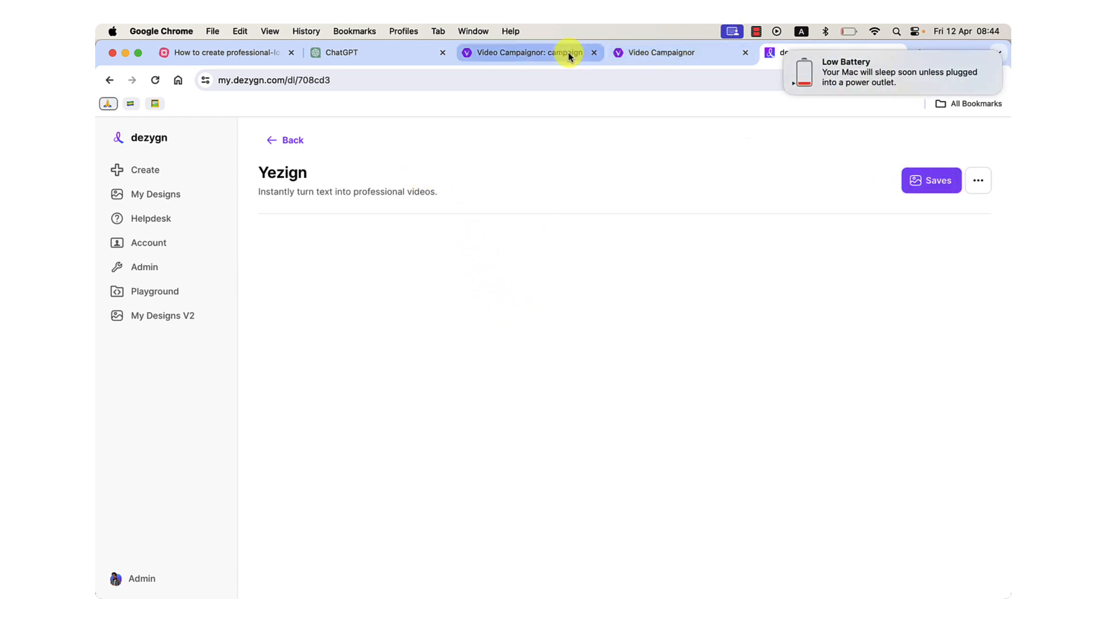
click(785, 54)
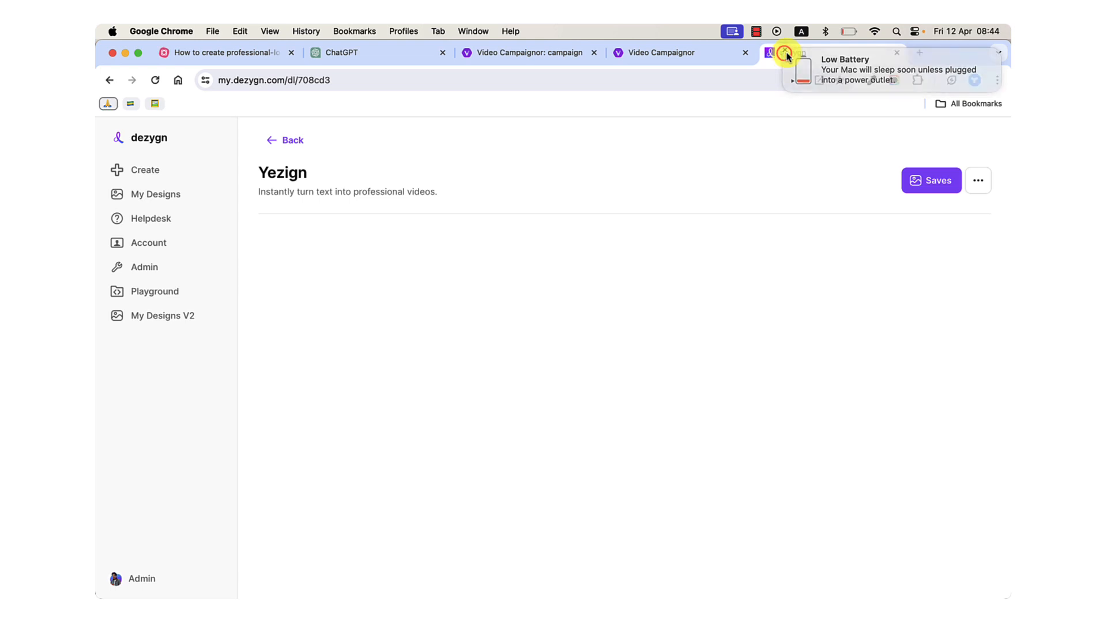
click(847, 31)
click(553, 74)
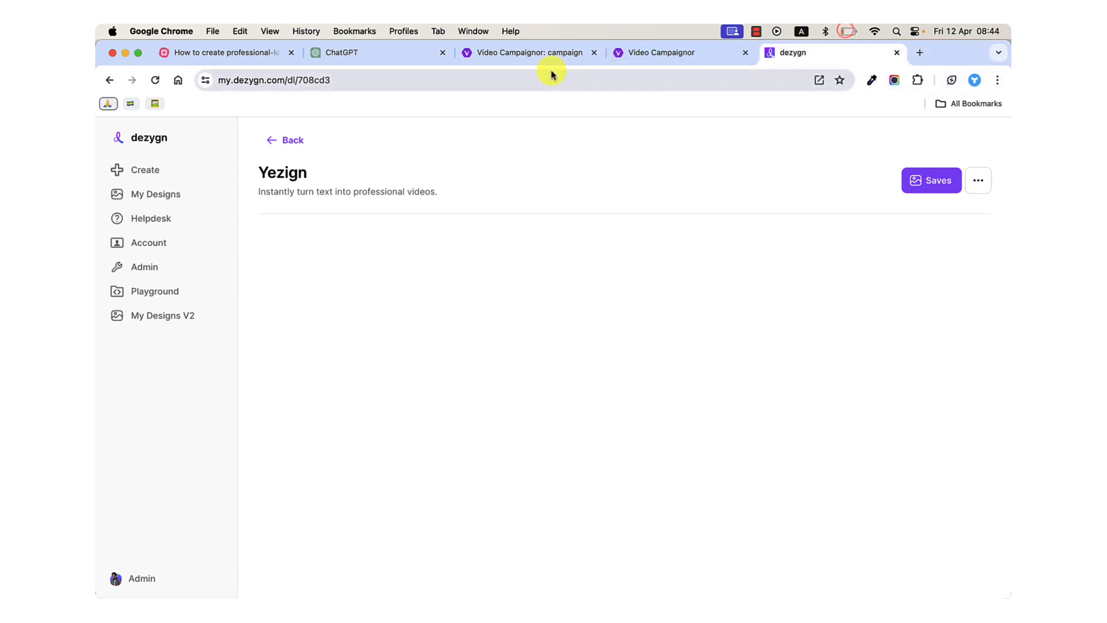
click(504, 54)
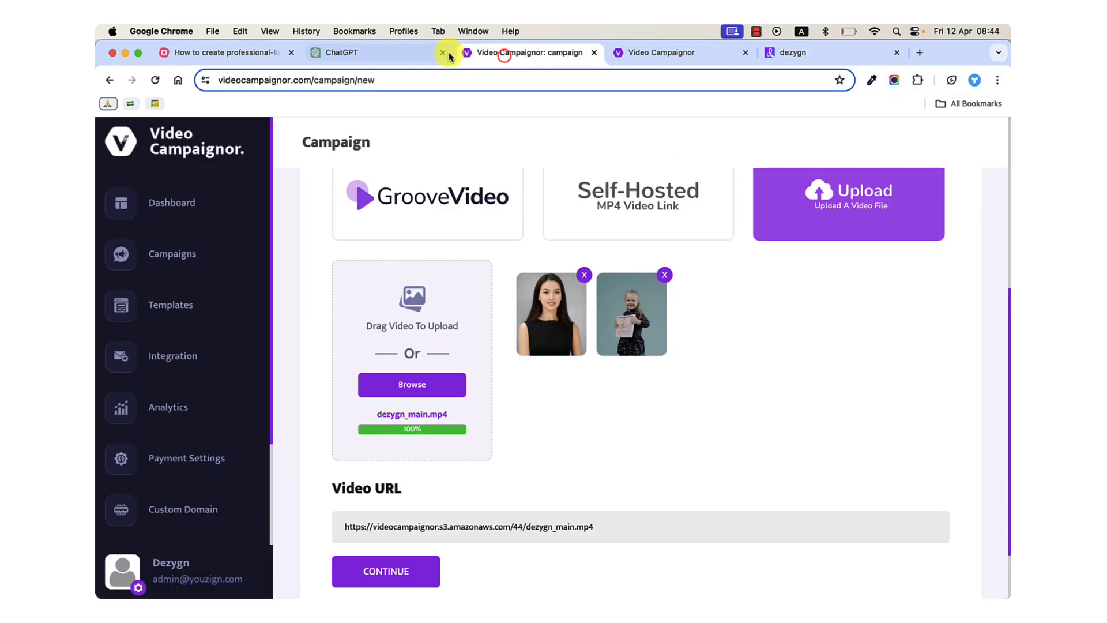
click(413, 58)
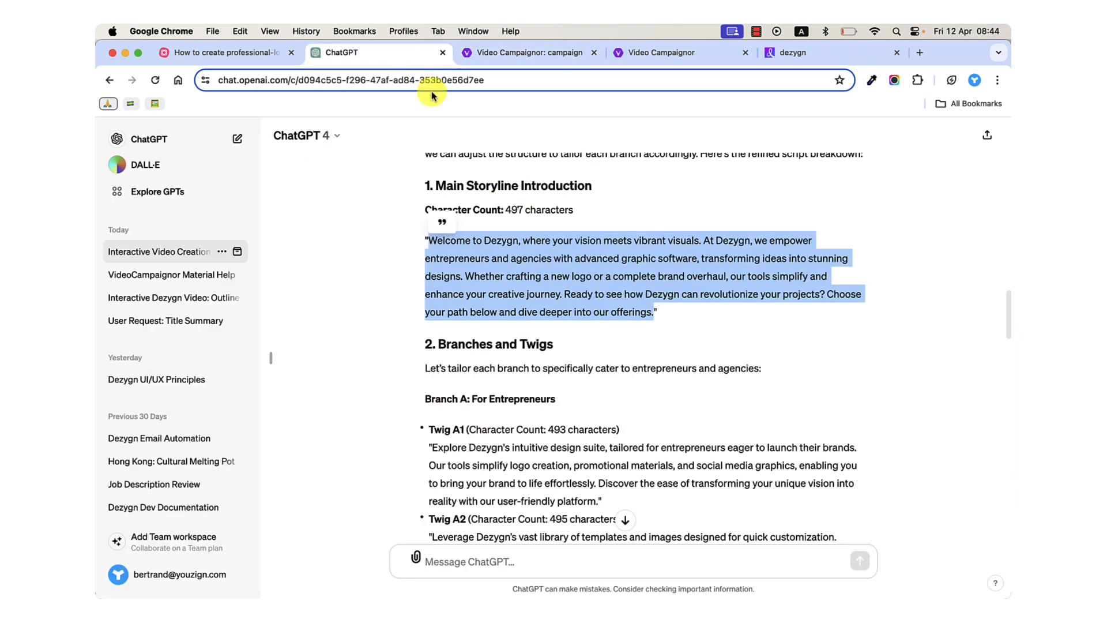
click(796, 53)
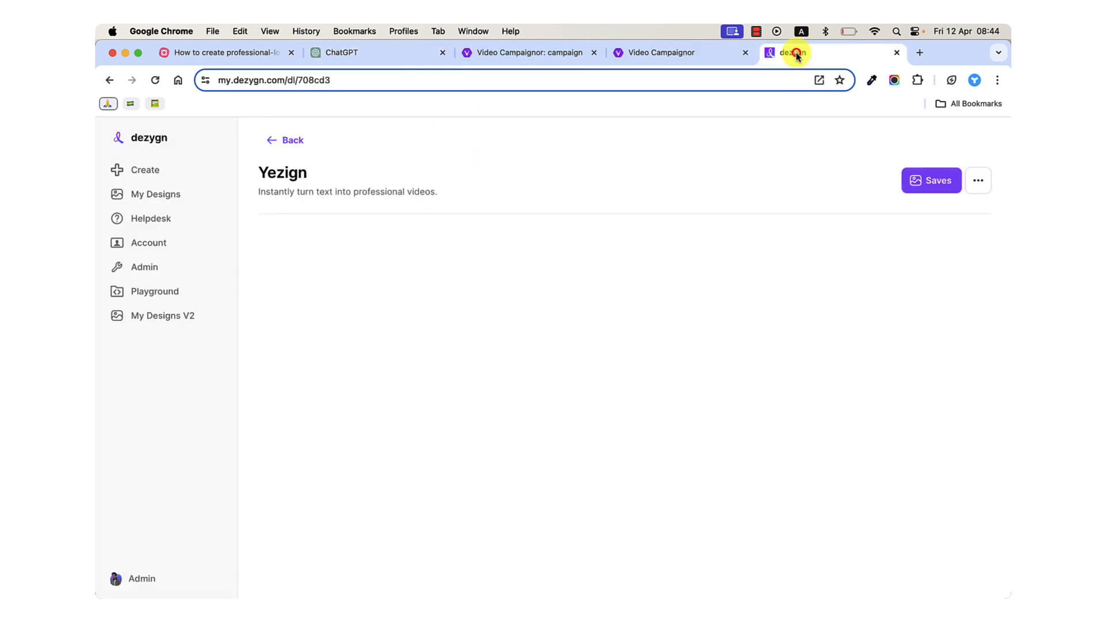
Return to the new Video Campaignor campaign and create it with the uploaded dezygn_main.mp4.
click(518, 63)
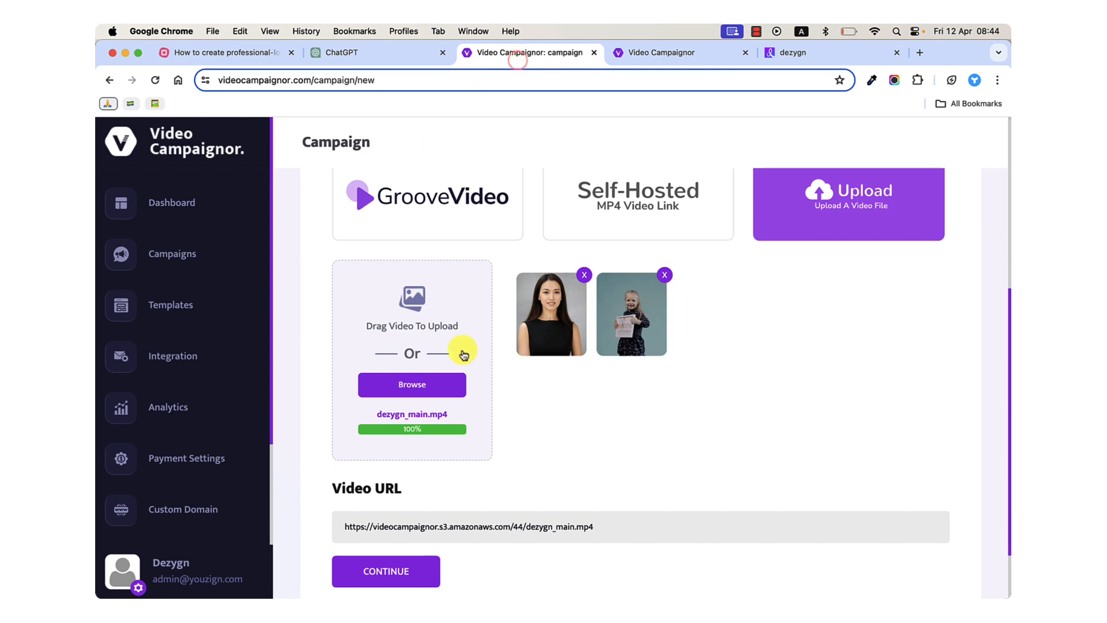
scroll(542, 425, down, 1)
scroll(542, 426, up, 1)
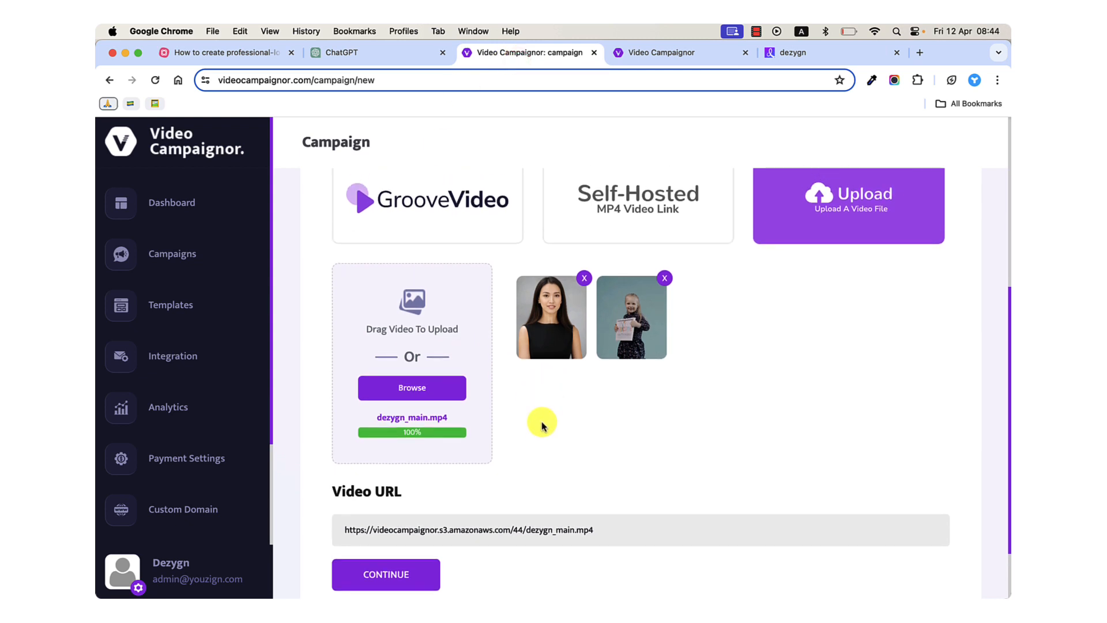
click(407, 568)
Start a branching video named Entrepreneurs from the main video, choose file upload as its source, and browse for a file.
scroll(549, 432, down, 2)
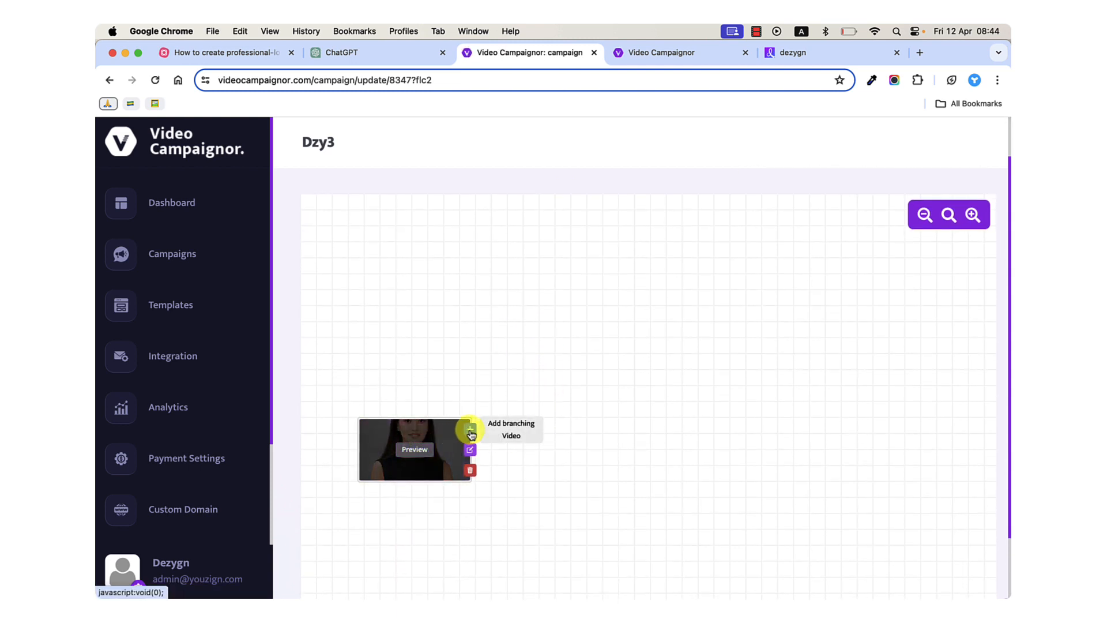
click(504, 426)
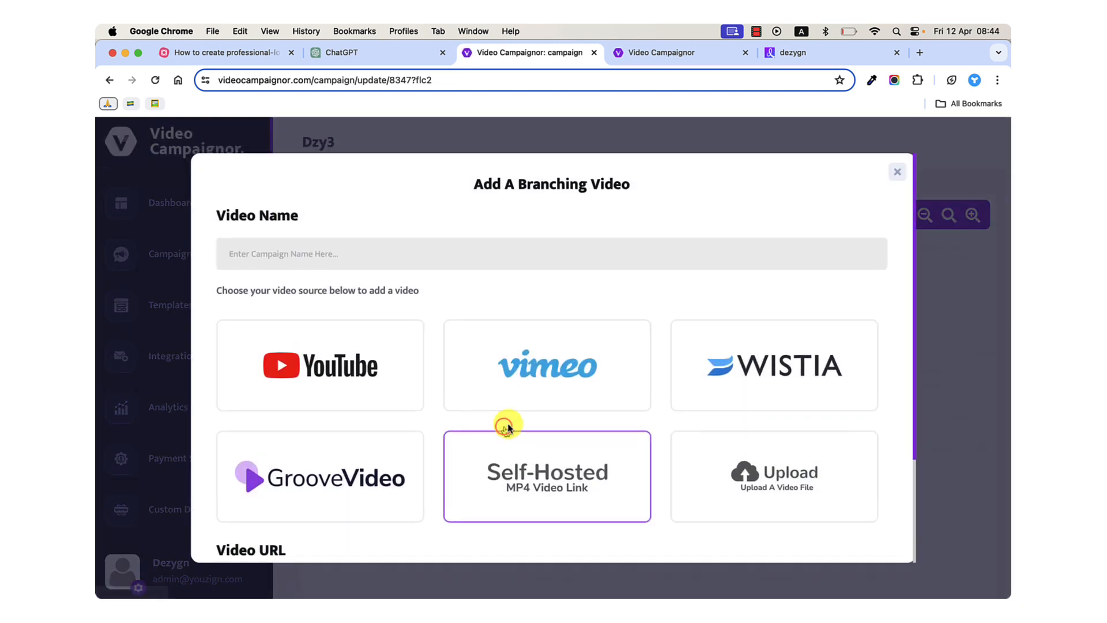
scroll(415, 407, down, 1)
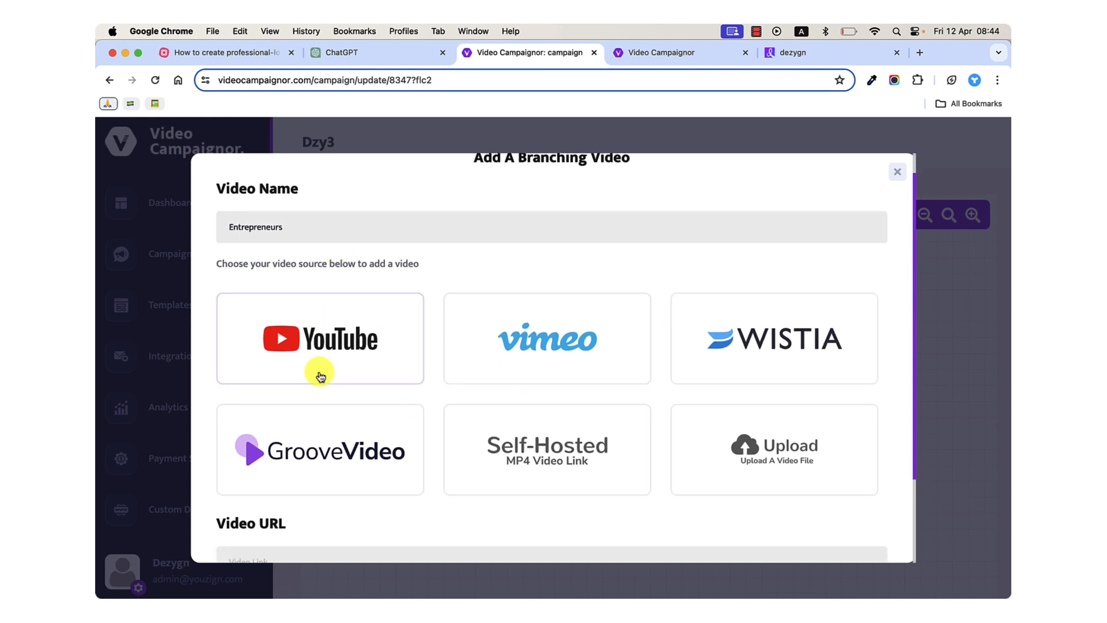
scroll(316, 371, down, 3)
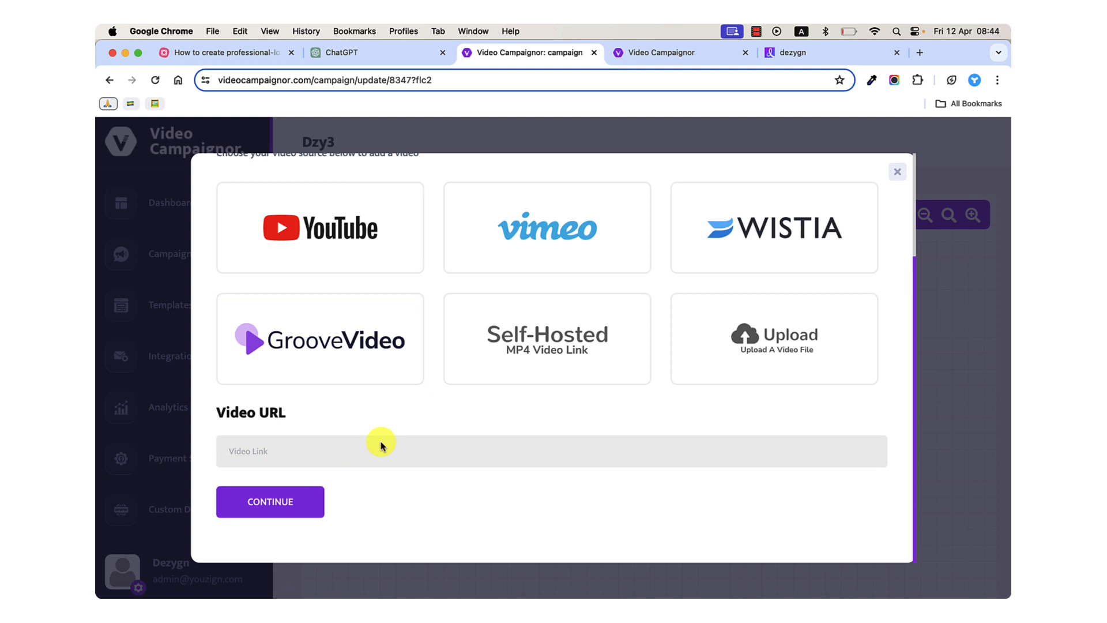
click(736, 324)
click(312, 527)
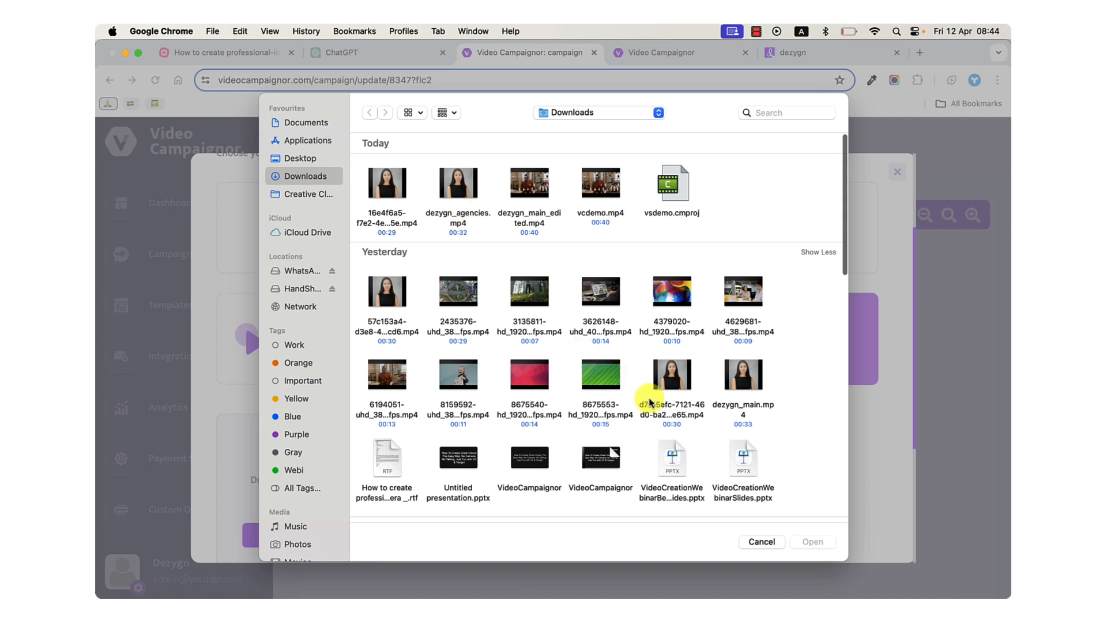
Preview the avatar clips d7f55efc-7121-46d0-ba20-a4cb19342e65.mp4 and 57c153a4-d3e8-4ef5-b52c-b77af388ccd6.mp4 in the Downloads folder.
click(675, 393)
key(space)
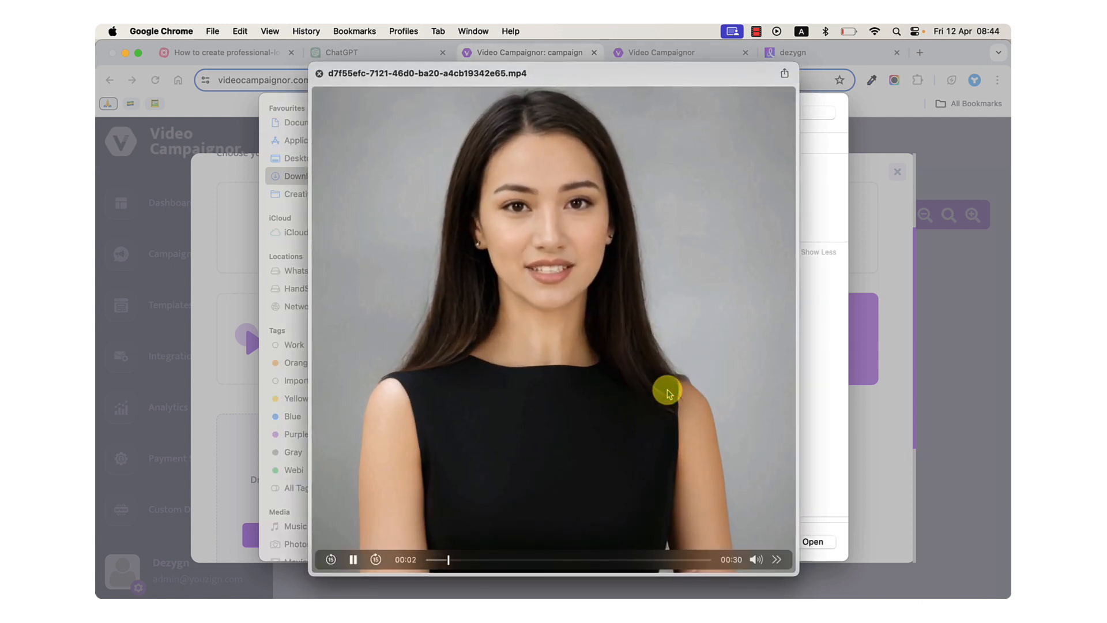
key(space)
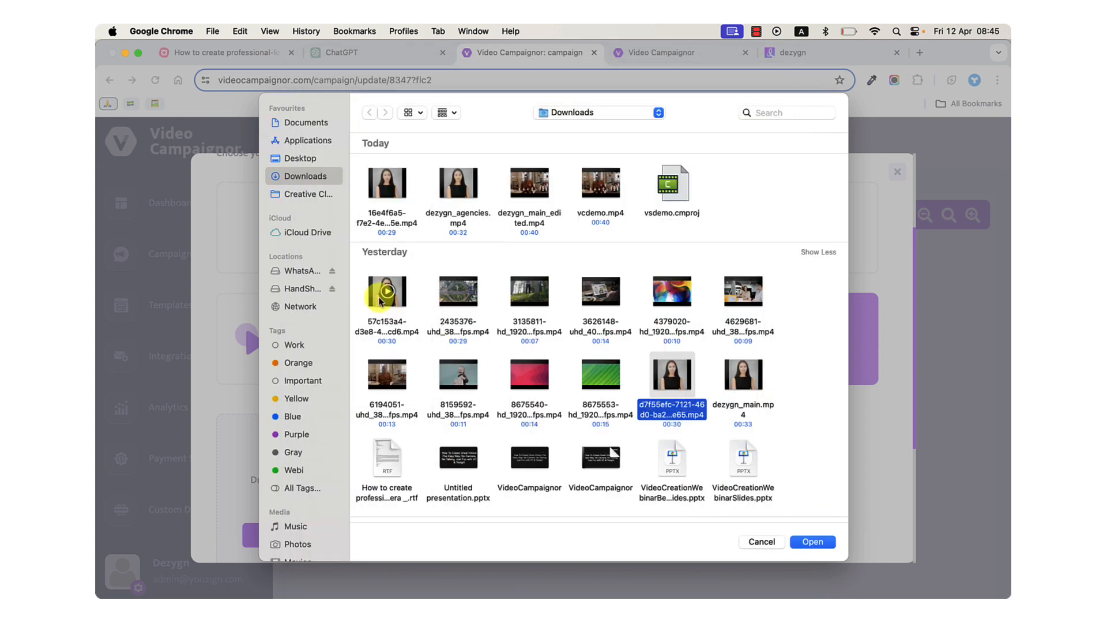
click(396, 312)
key(space)
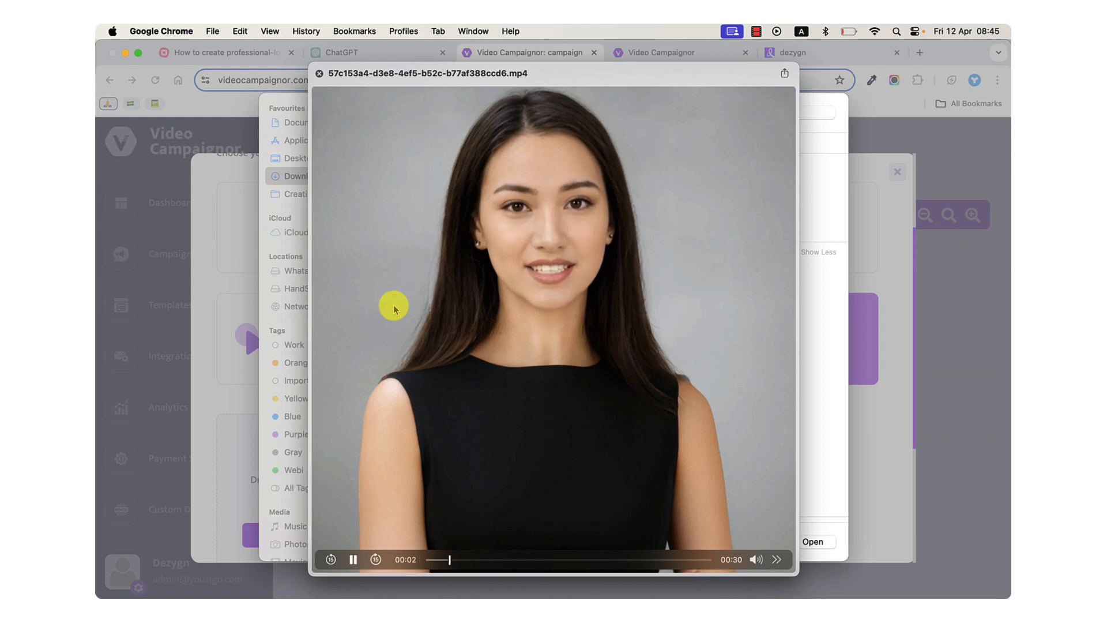
key(space)
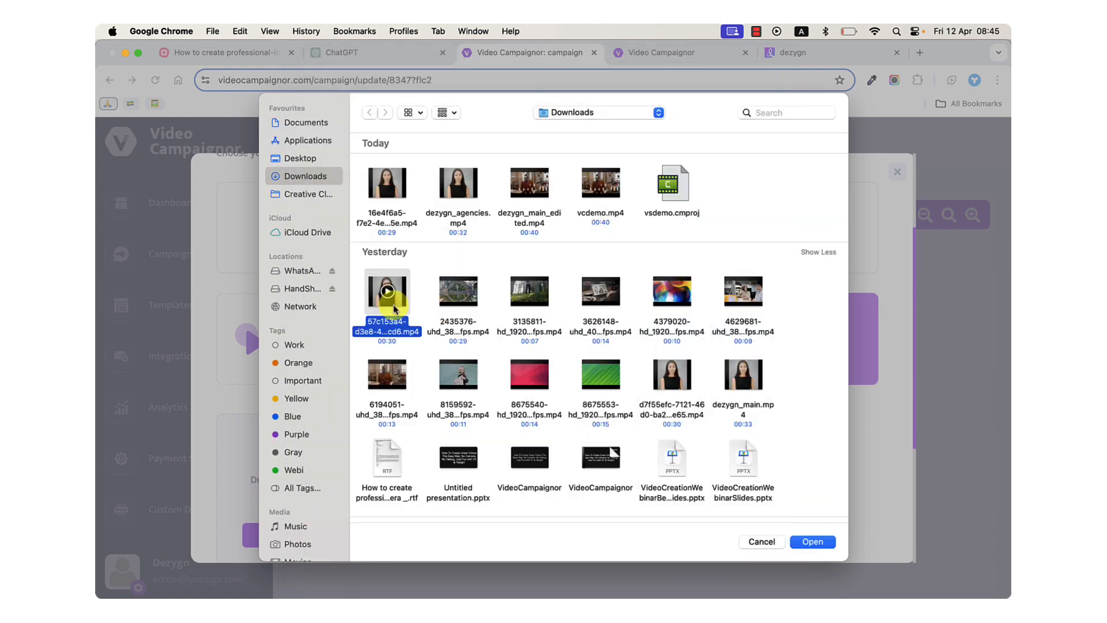
Upload 57c153a4-d3e8-4ef5-b52c-b77af388ccd6.mp4 as the Entrepreneurs video and add the branch to the campaign.
double_click(395, 310)
mouse_move(463, 474)
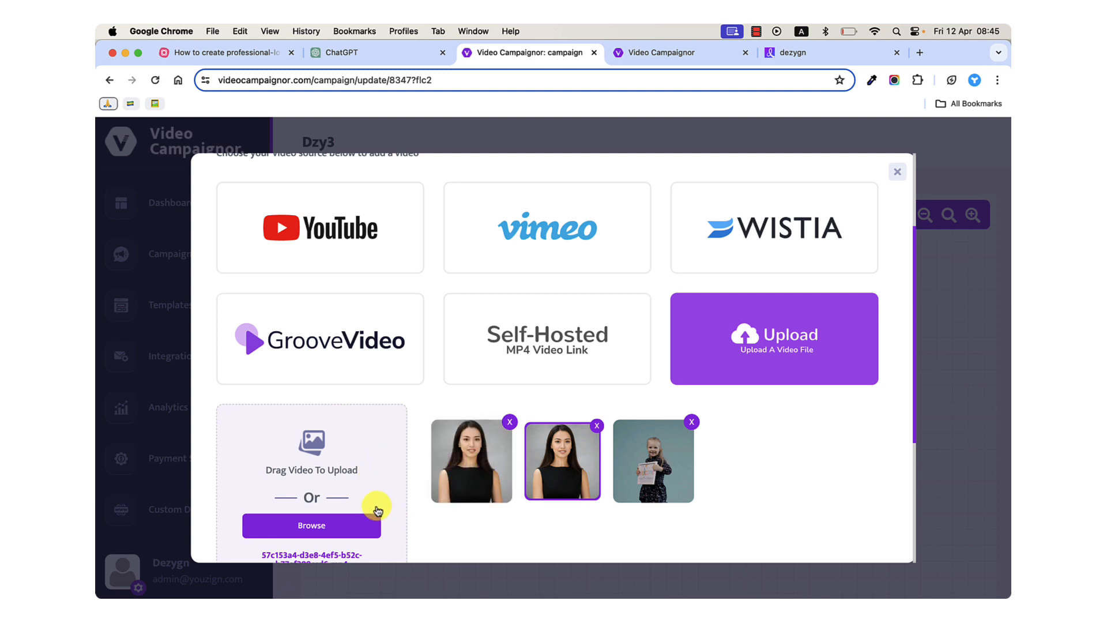
scroll(329, 490, down, 5)
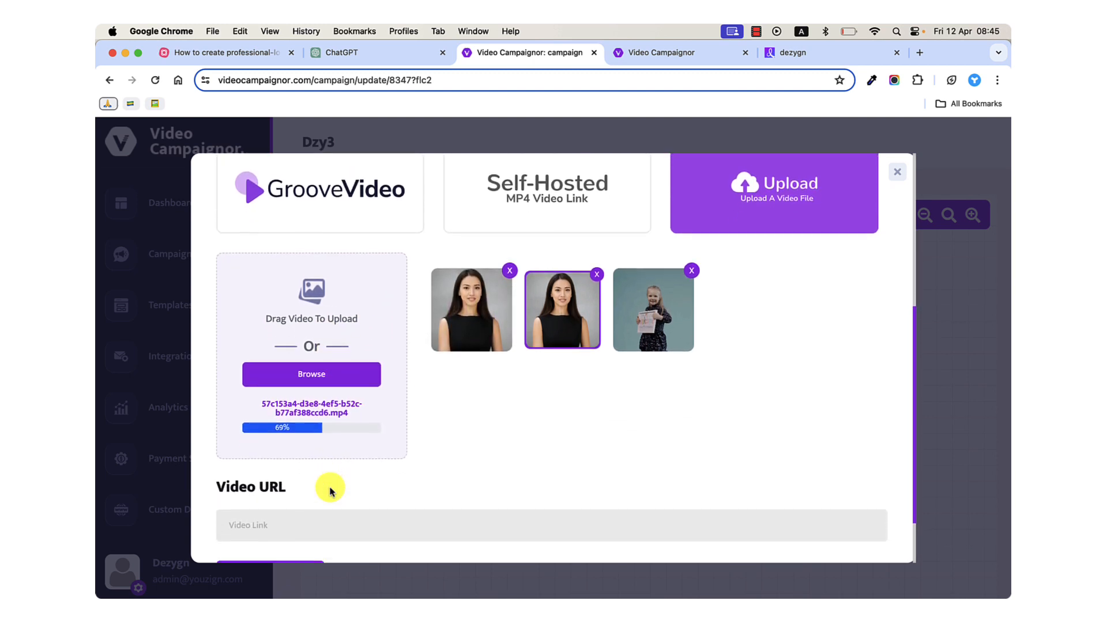
scroll(330, 490, down, 3)
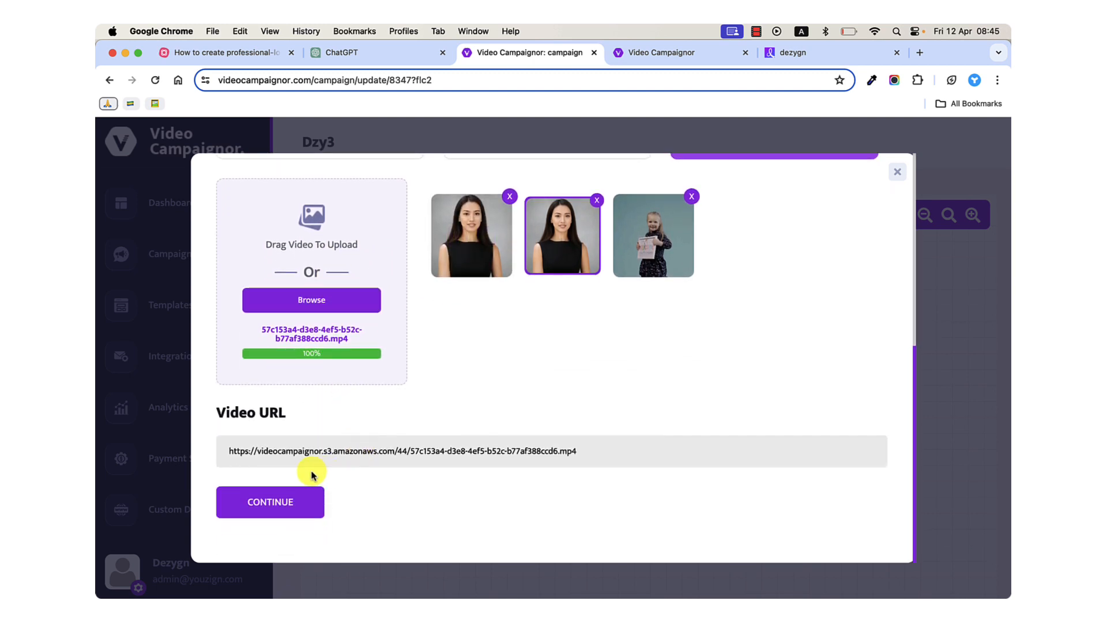
click(289, 497)
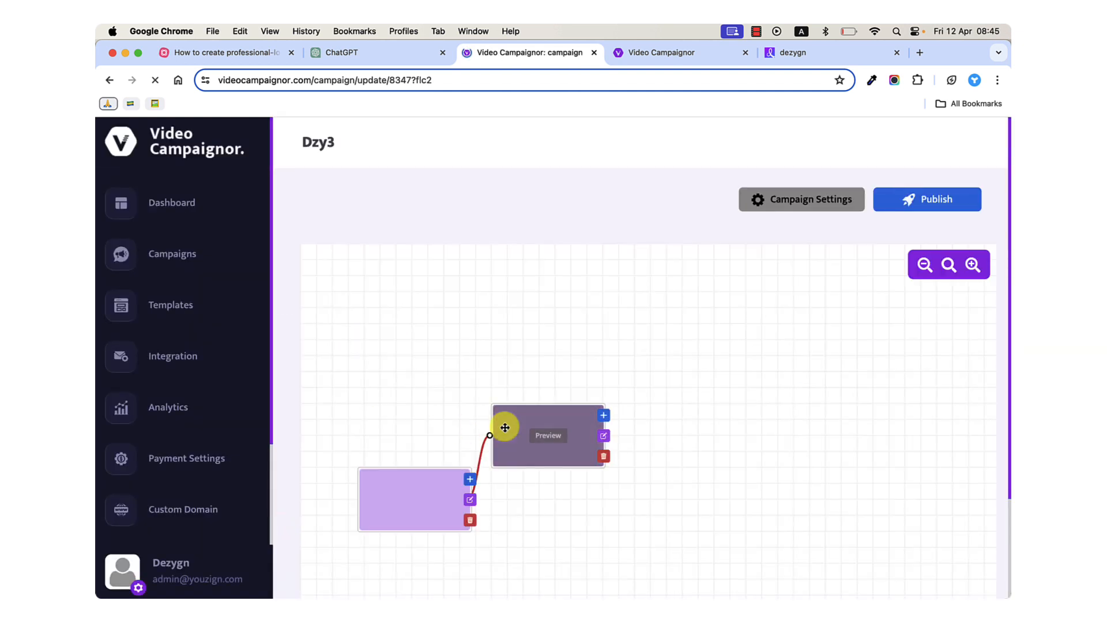
Add a second branching video for agencies to the main video, uploading dezygn_agencies.mp4 from the Downloads folder.
click(470, 478)
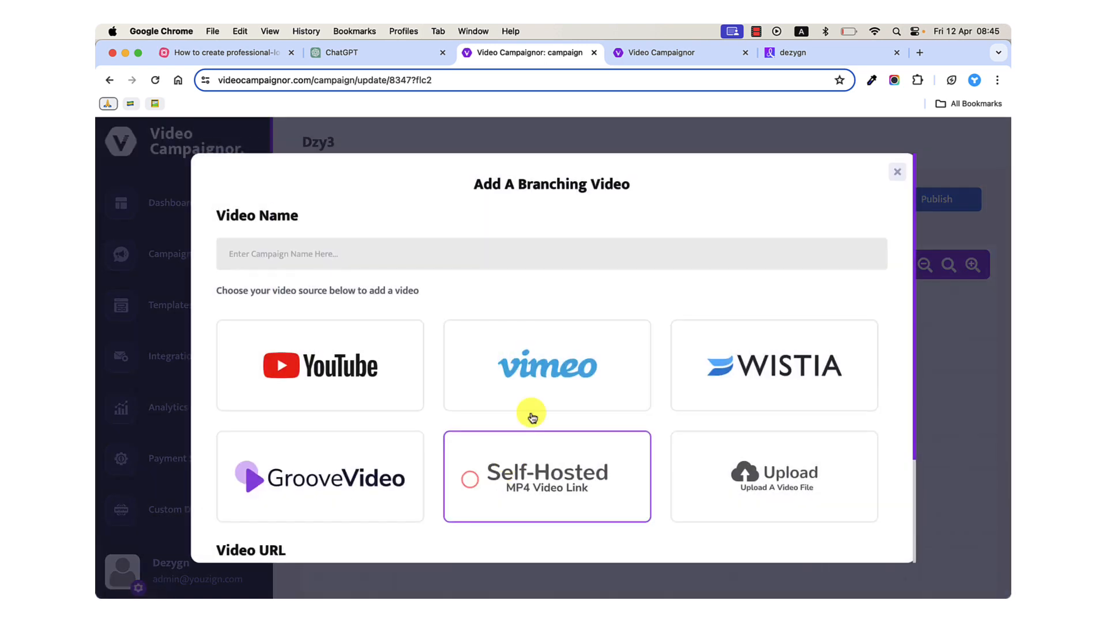
click(361, 252)
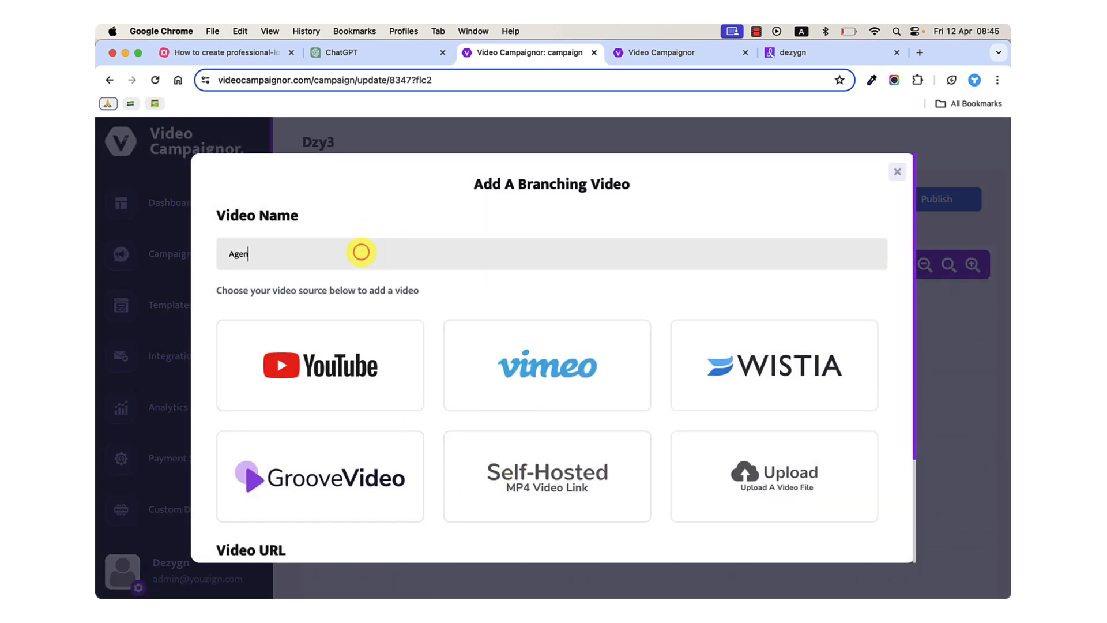
scroll(321, 423, down, 3)
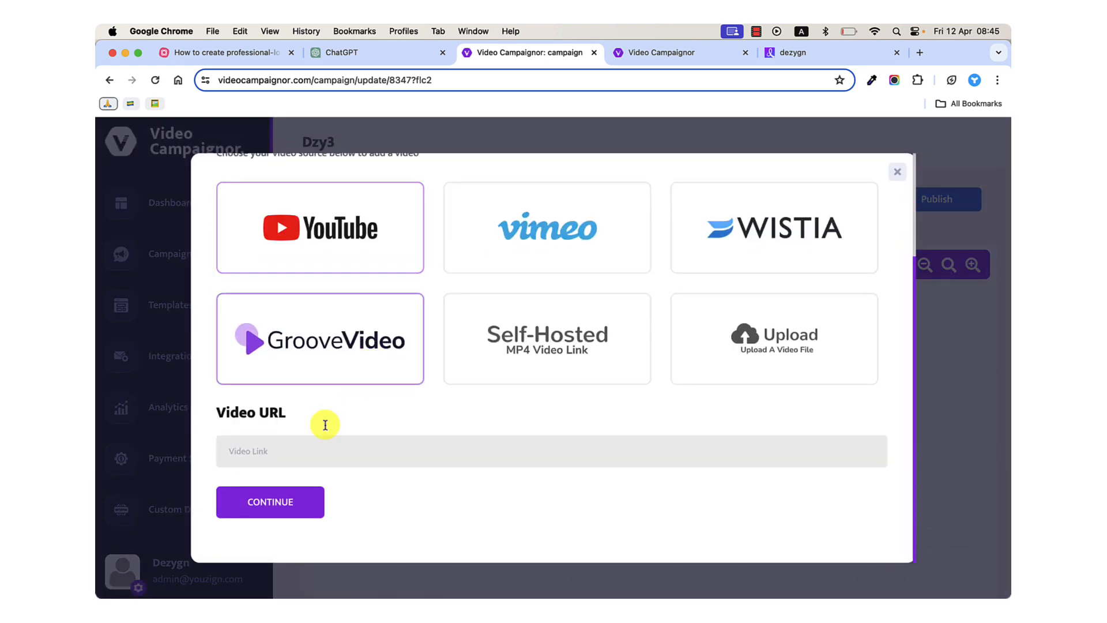
click(728, 362)
click(311, 481)
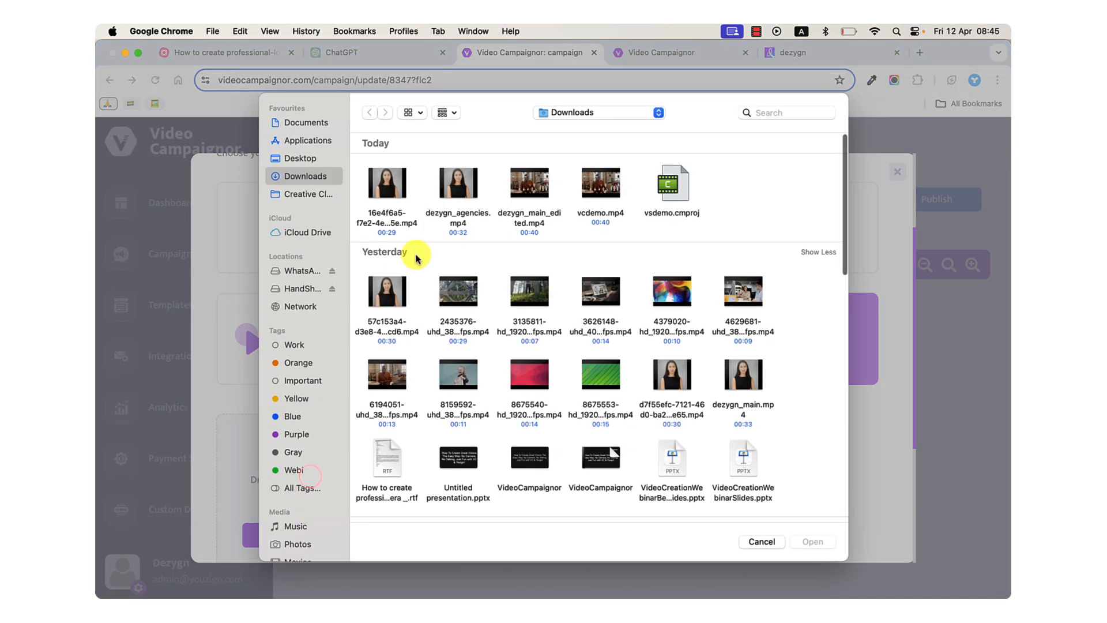
click(448, 198)
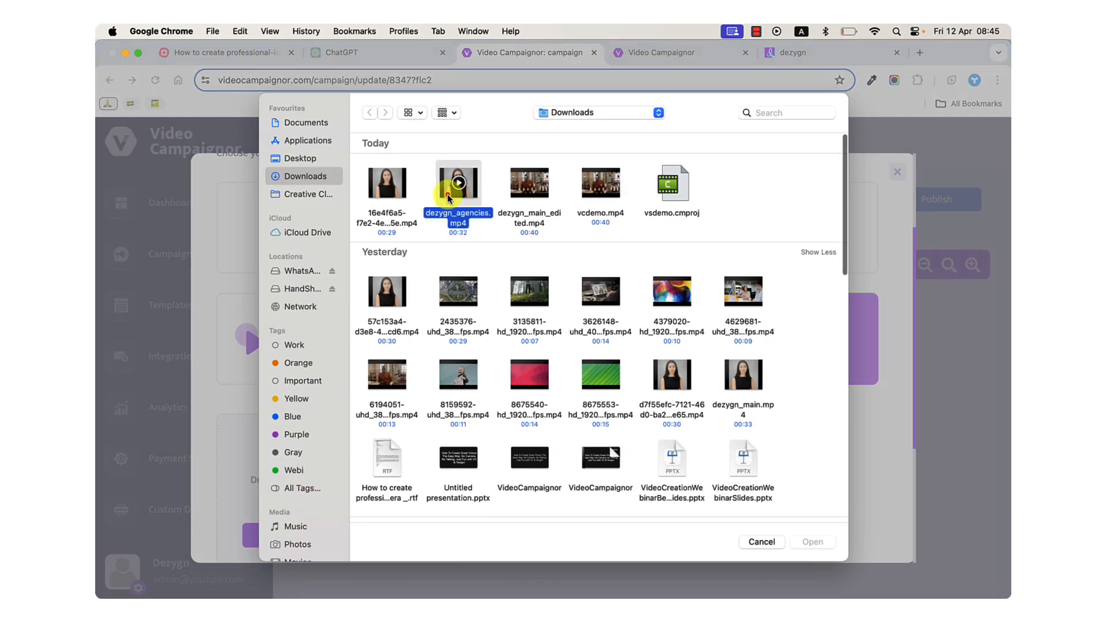
double_click(448, 198)
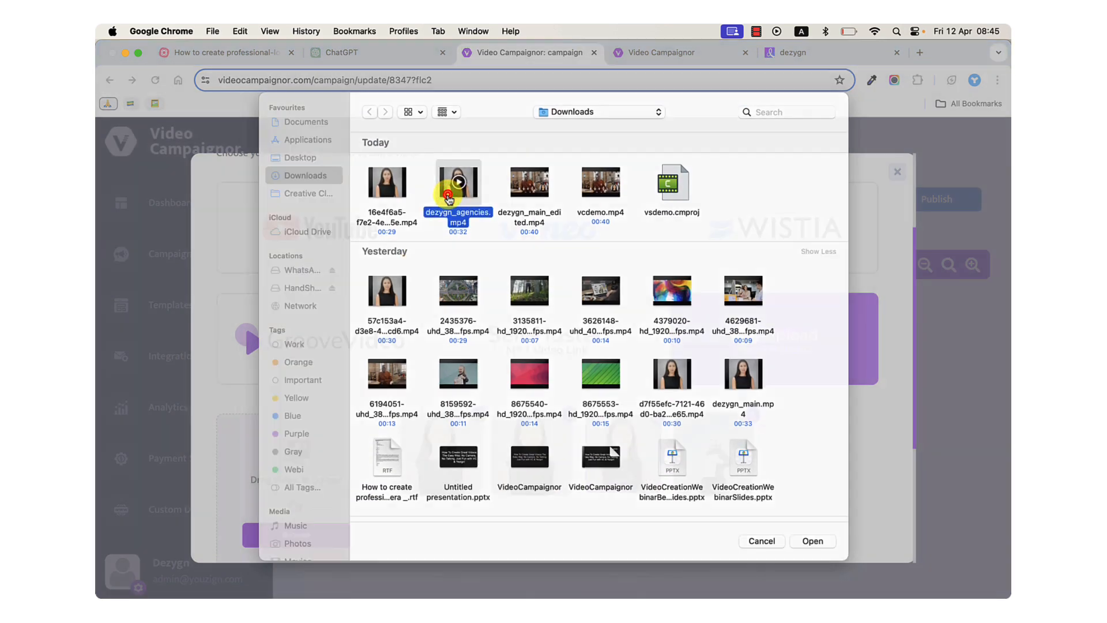
scroll(482, 355, down, 2)
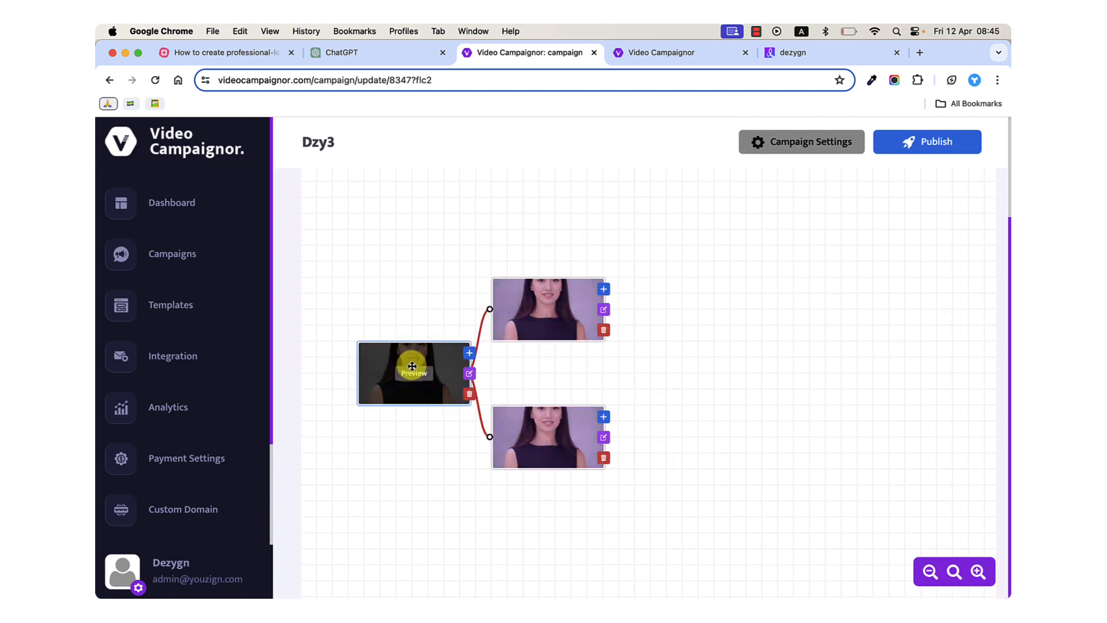
Move the main video farther away from its two branches on the canvas and open its interactive elements editor.
drag(408, 348, 366, 349)
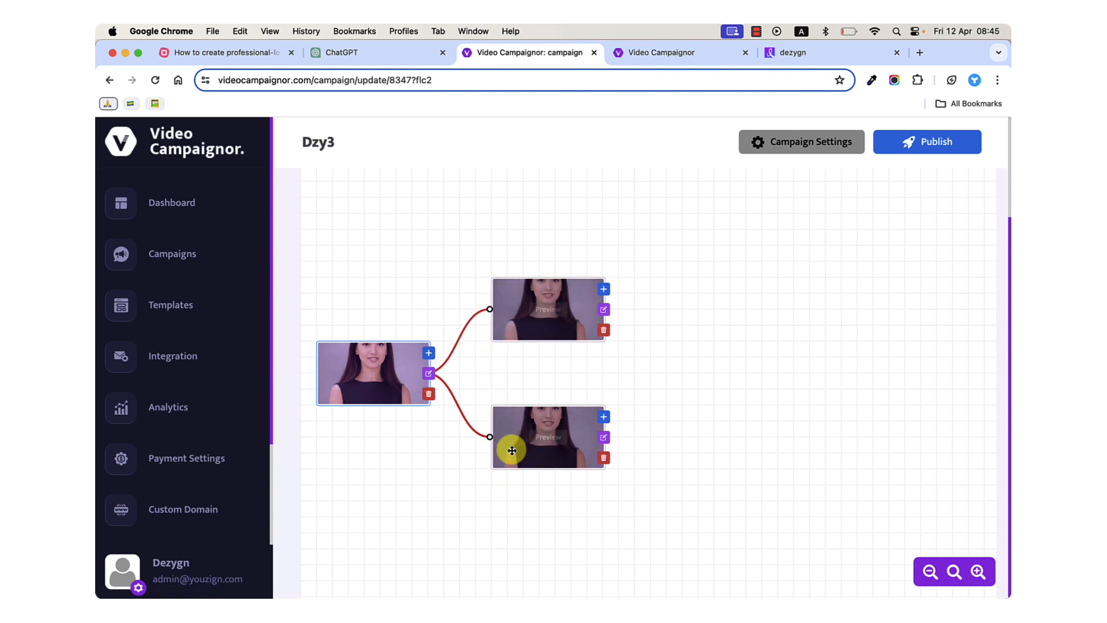
click(429, 378)
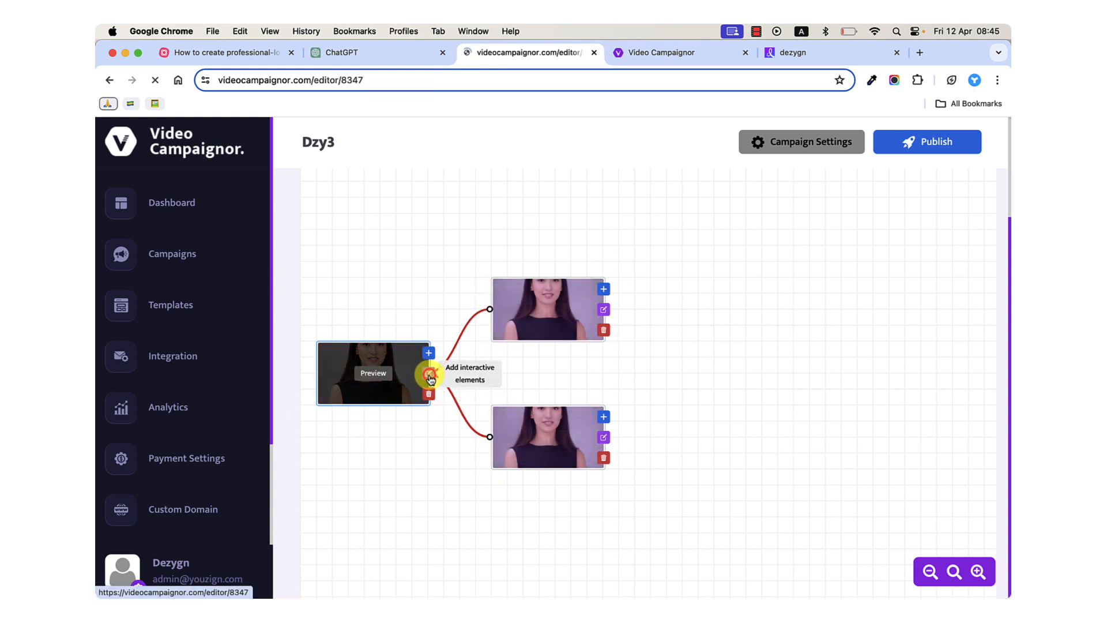
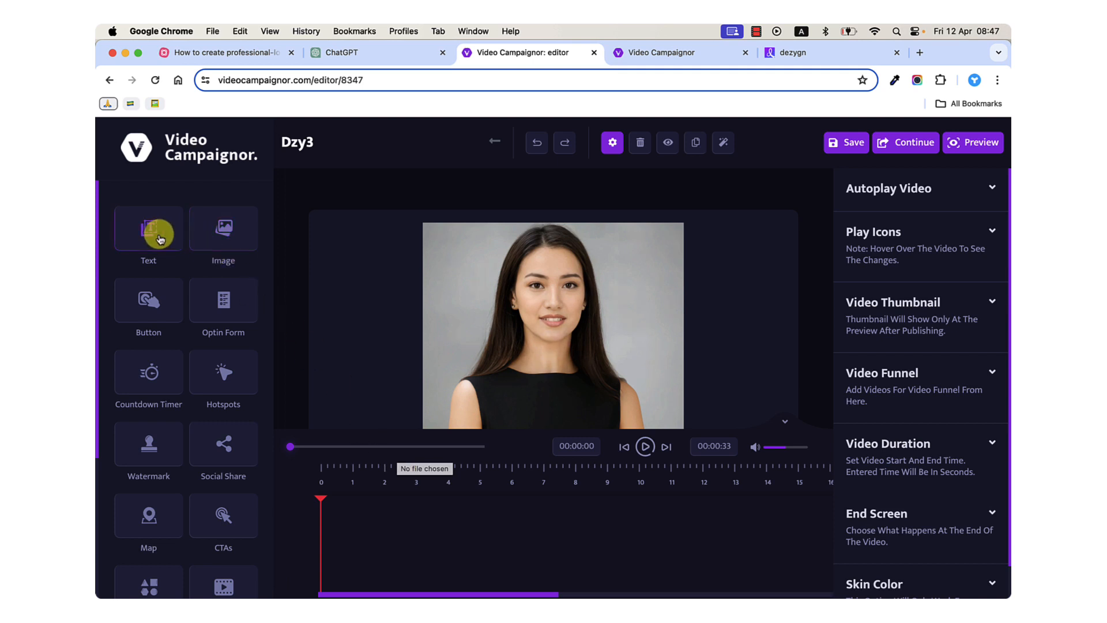
Look through the interactive elements available for the main video, from text and images to HTML code and products.
scroll(182, 313, down, 1)
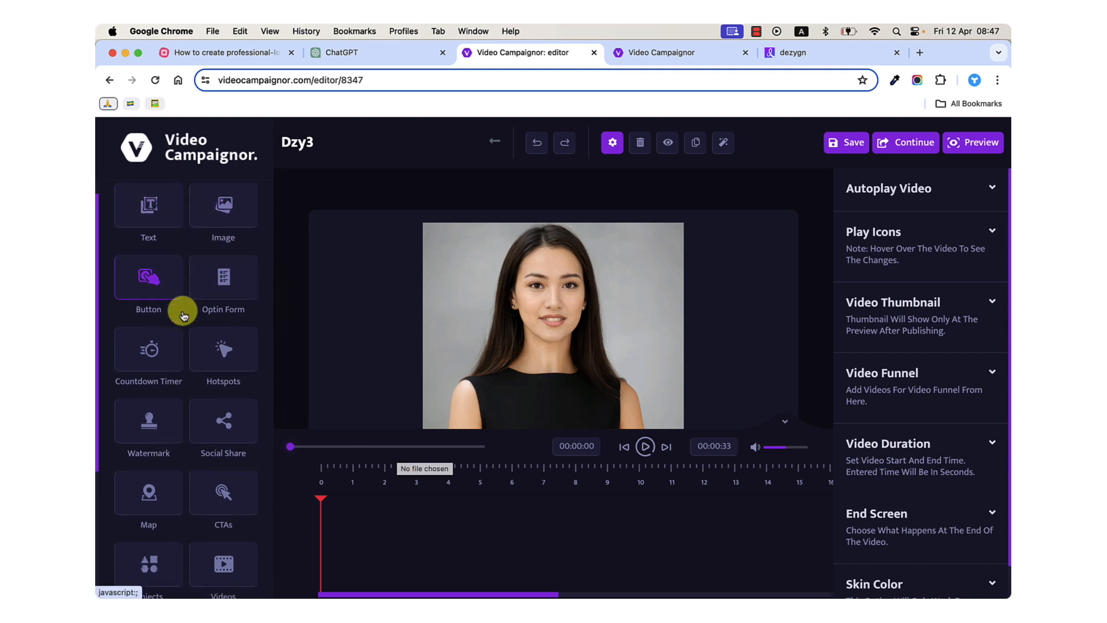
scroll(184, 316, down, 1)
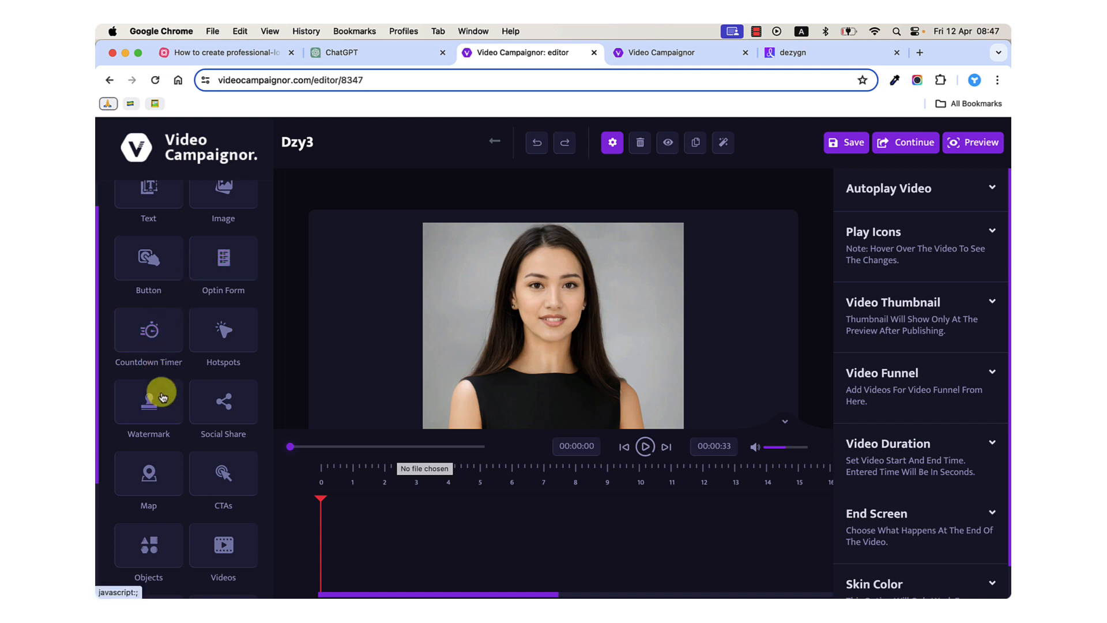
scroll(158, 390, down, 3)
scroll(161, 391, down, 3)
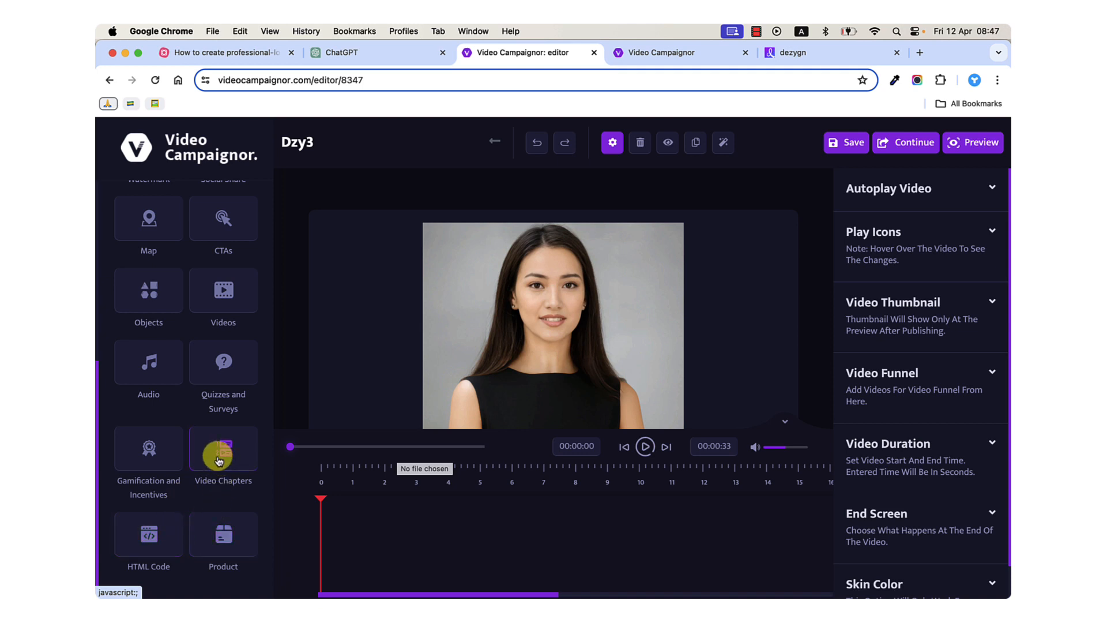
scroll(219, 459, up, 2)
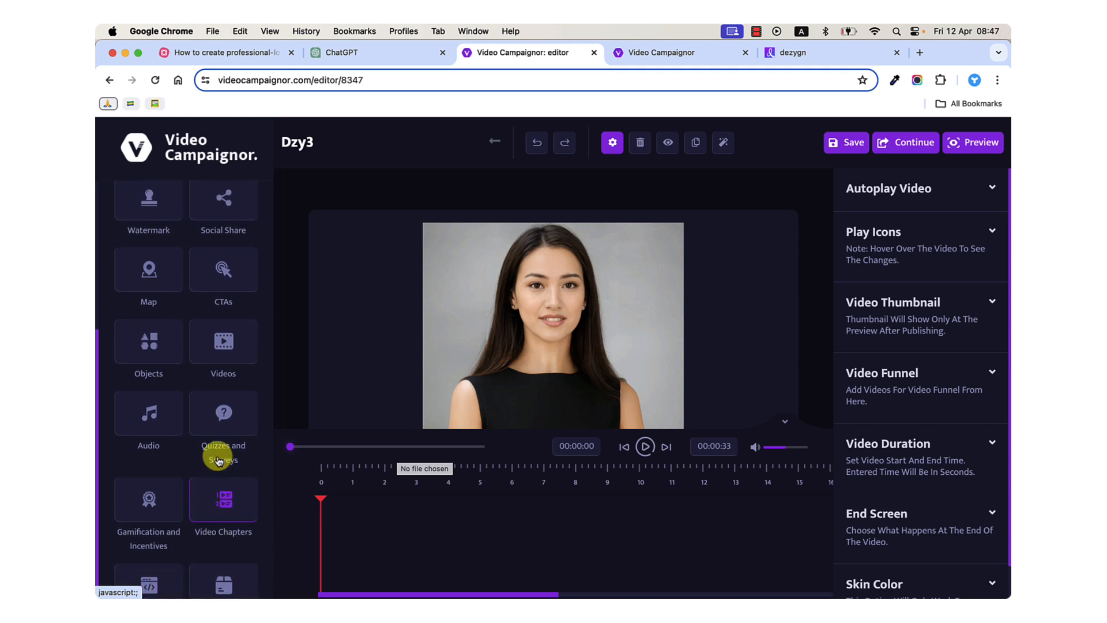
scroll(219, 459, up, 1)
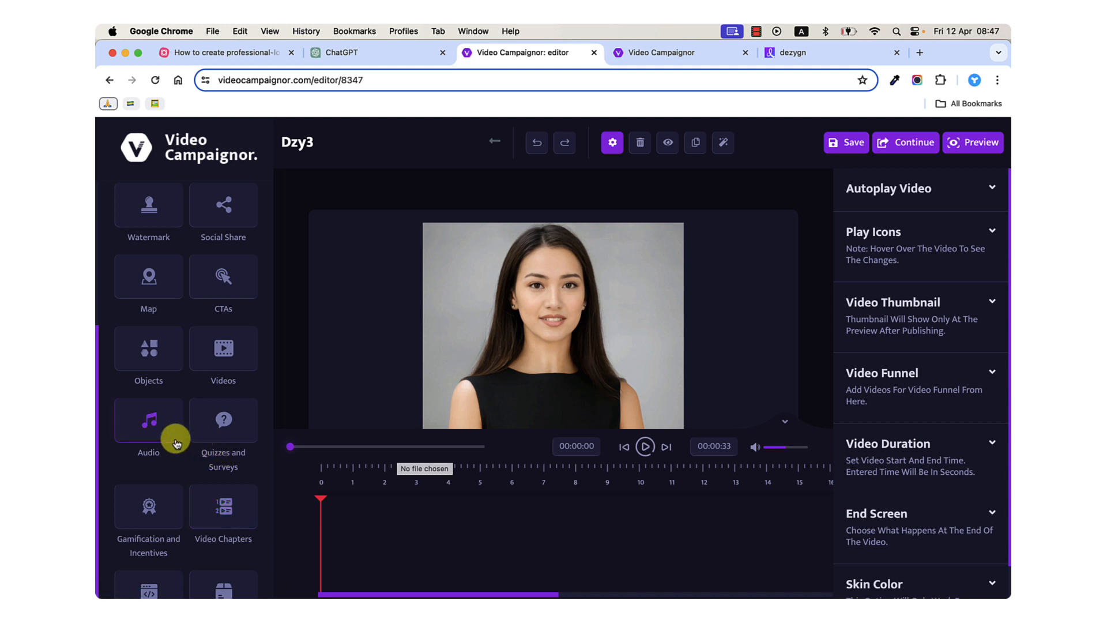
scroll(205, 464, up, 2)
scroll(205, 472, up, 8)
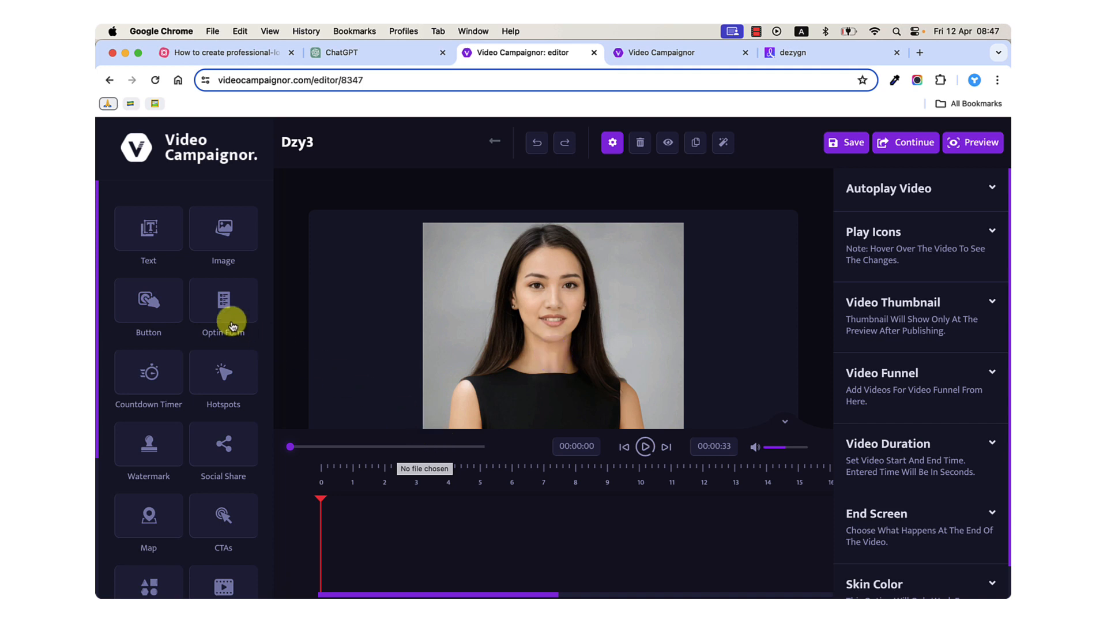
Add a button element to the main video and select its clip on the timeline.
mouse_move(159, 304)
mouse_down()
mouse_move(169, 316)
mouse_move(156, 309)
mouse_up()
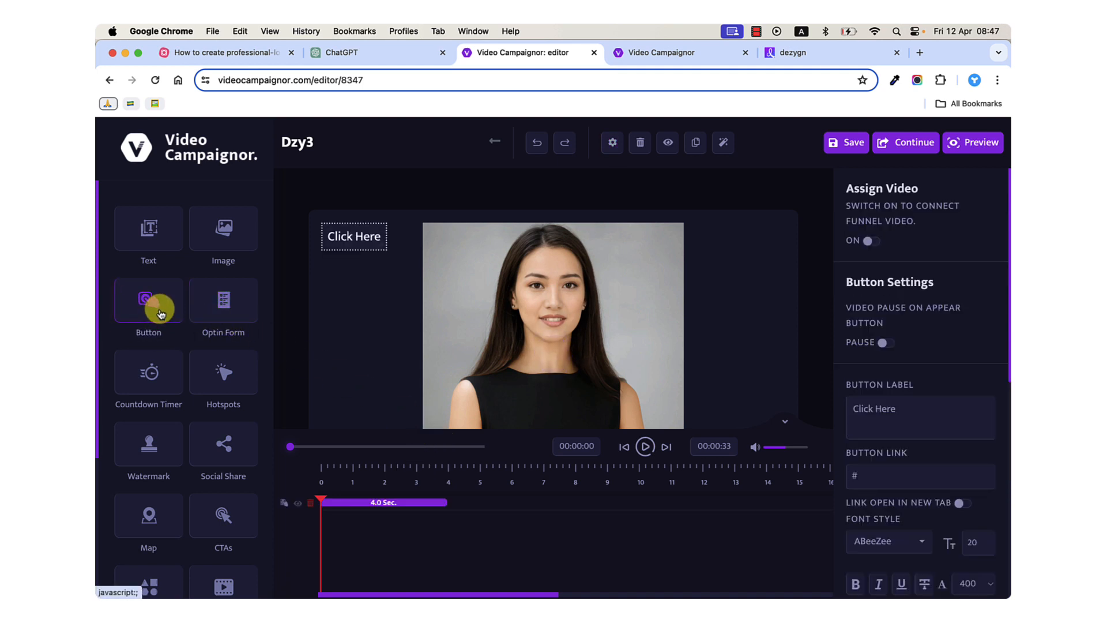
click(363, 502)
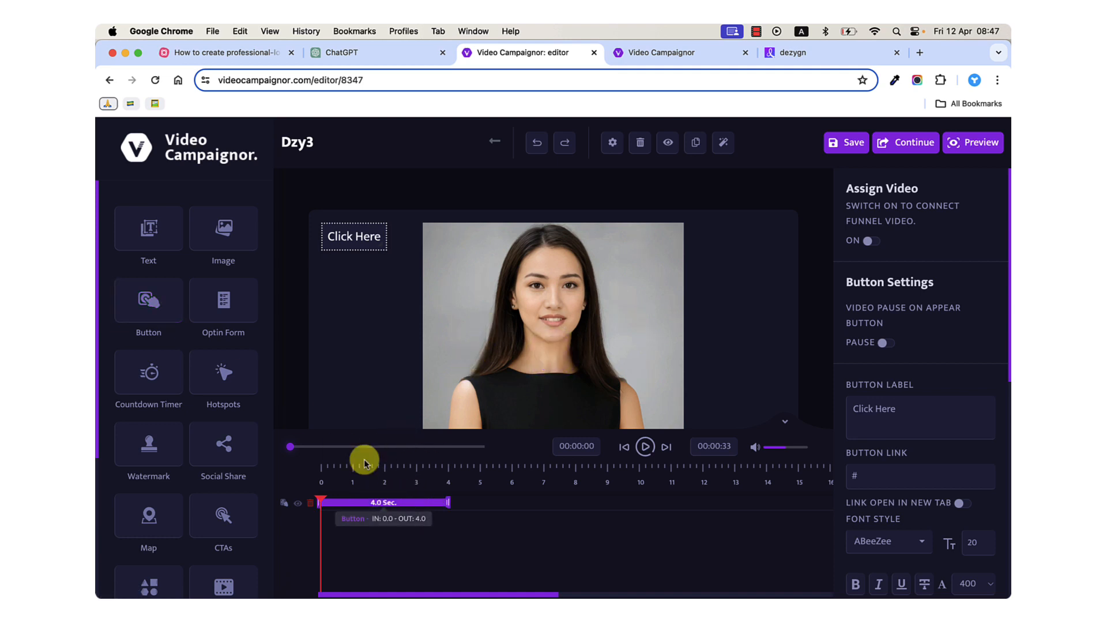
click(143, 315)
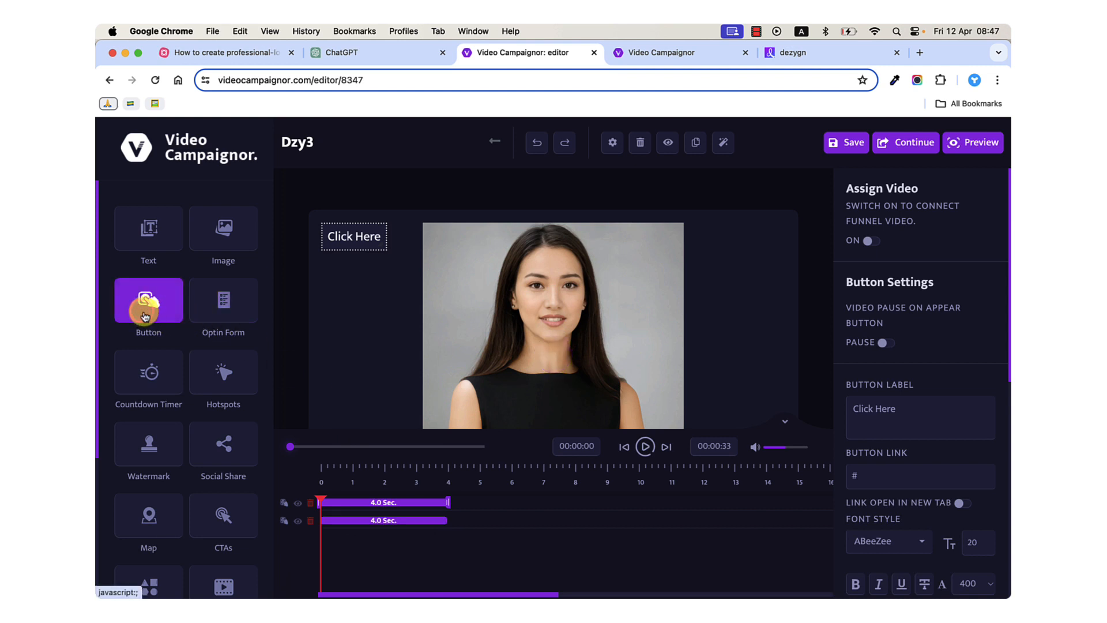
click(366, 500)
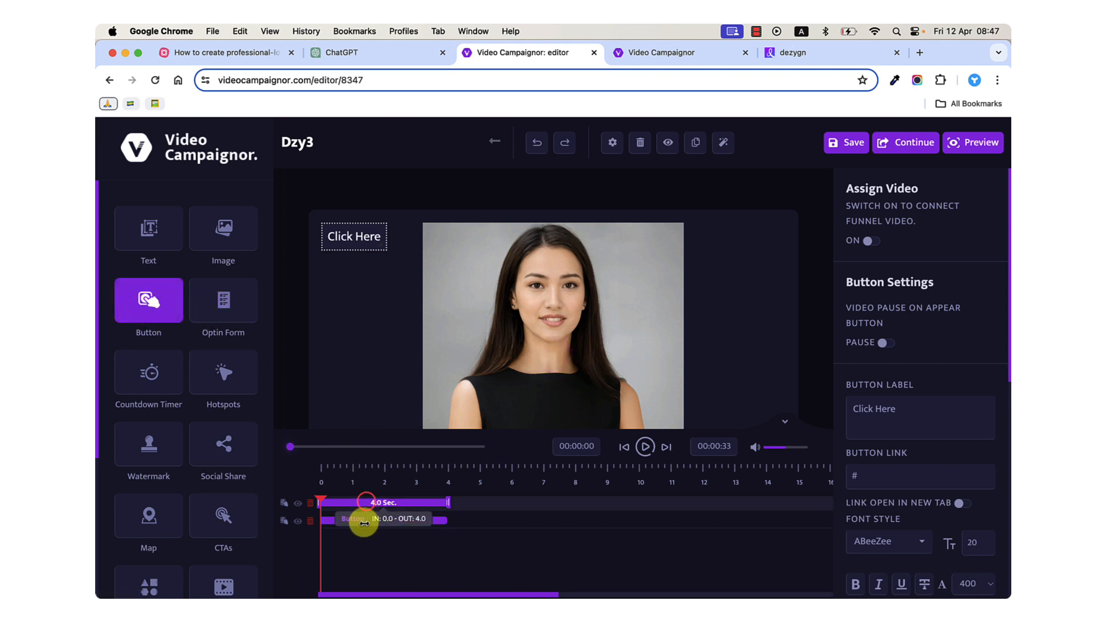
click(310, 520)
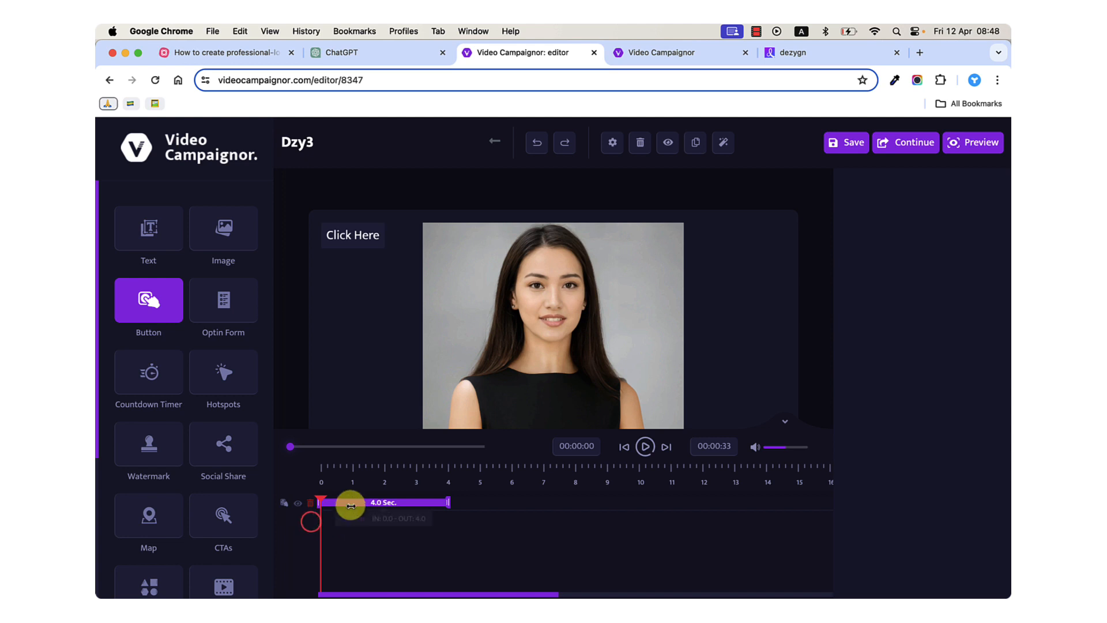
Move the button's 4-second clip on the timeline to the end of the video, about 29 to 33 seconds.
drag(351, 506, 707, 496)
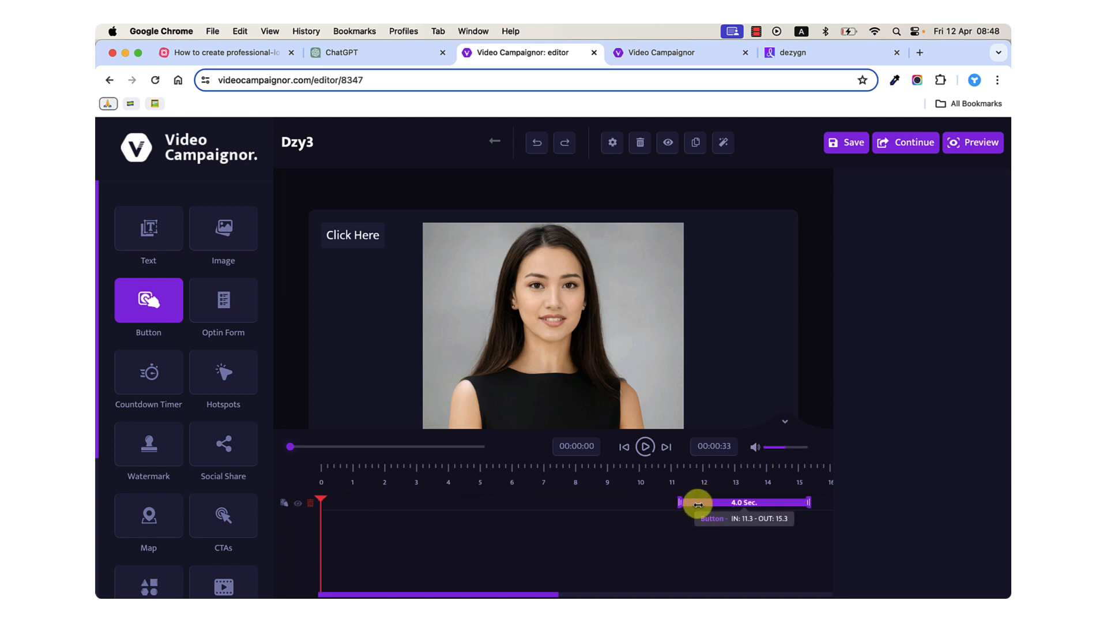
scroll(702, 477, right, 4)
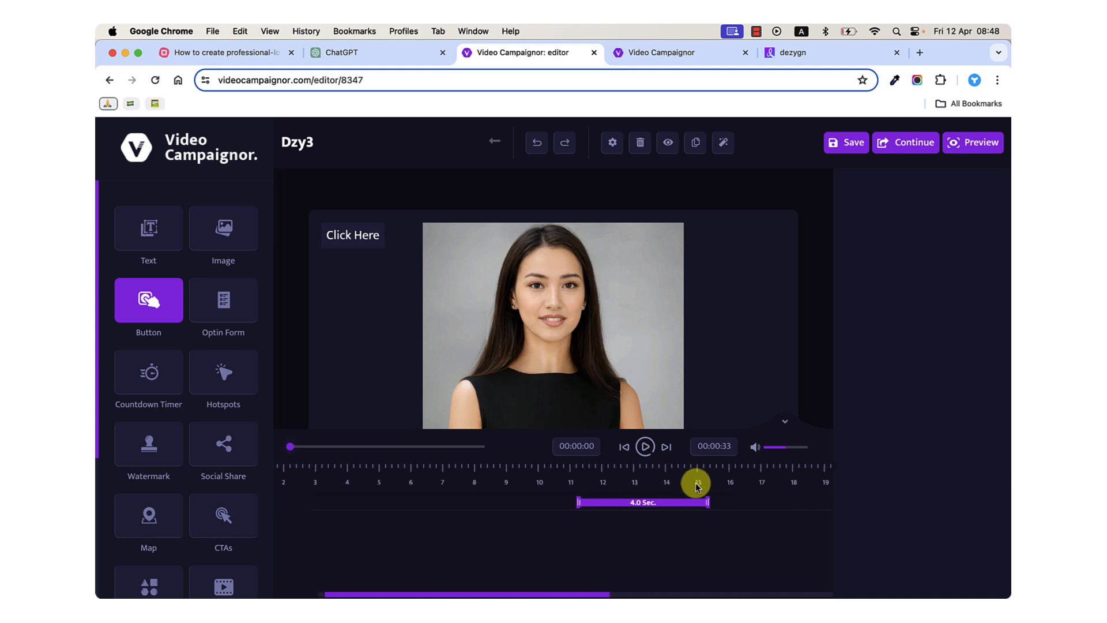
drag(664, 501, 835, 502)
scroll(735, 490, right, 3)
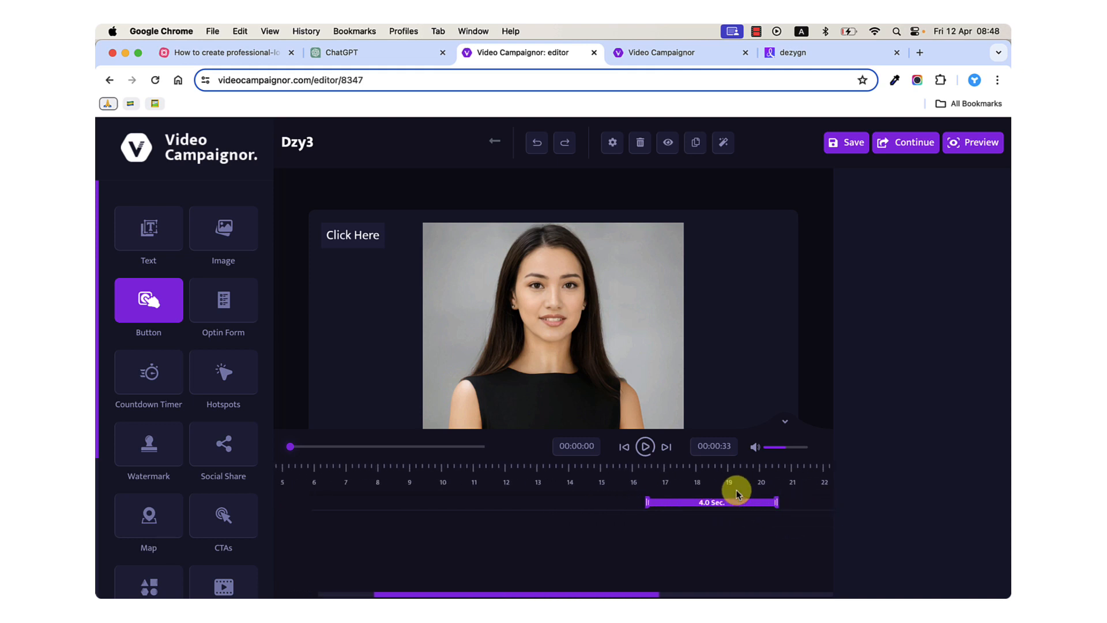
scroll(737, 487, right, 10)
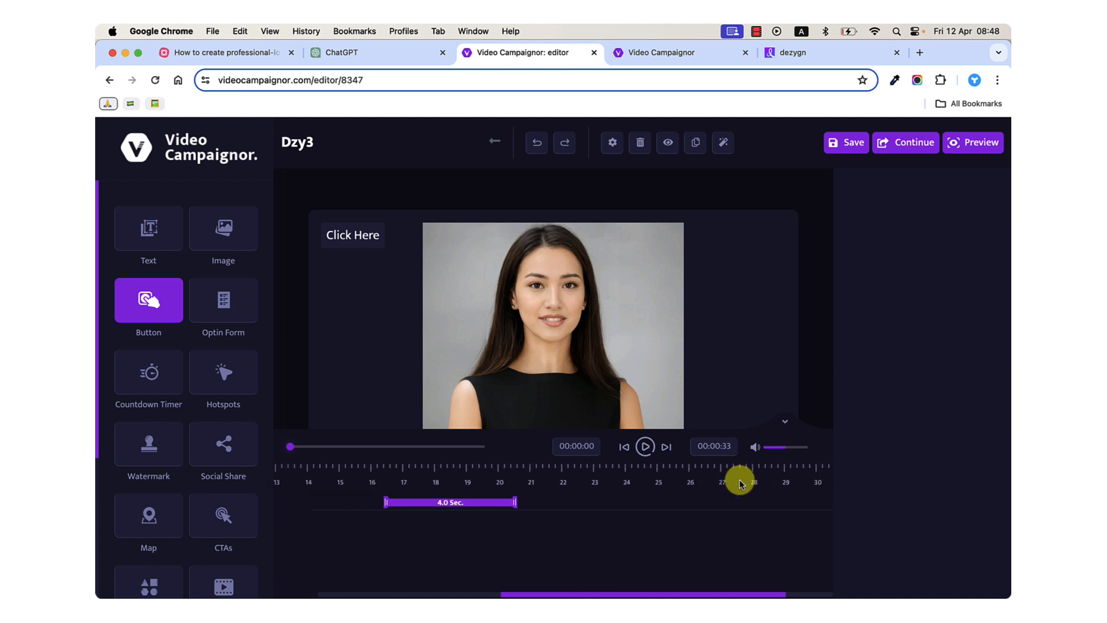
scroll(738, 481, right, 4)
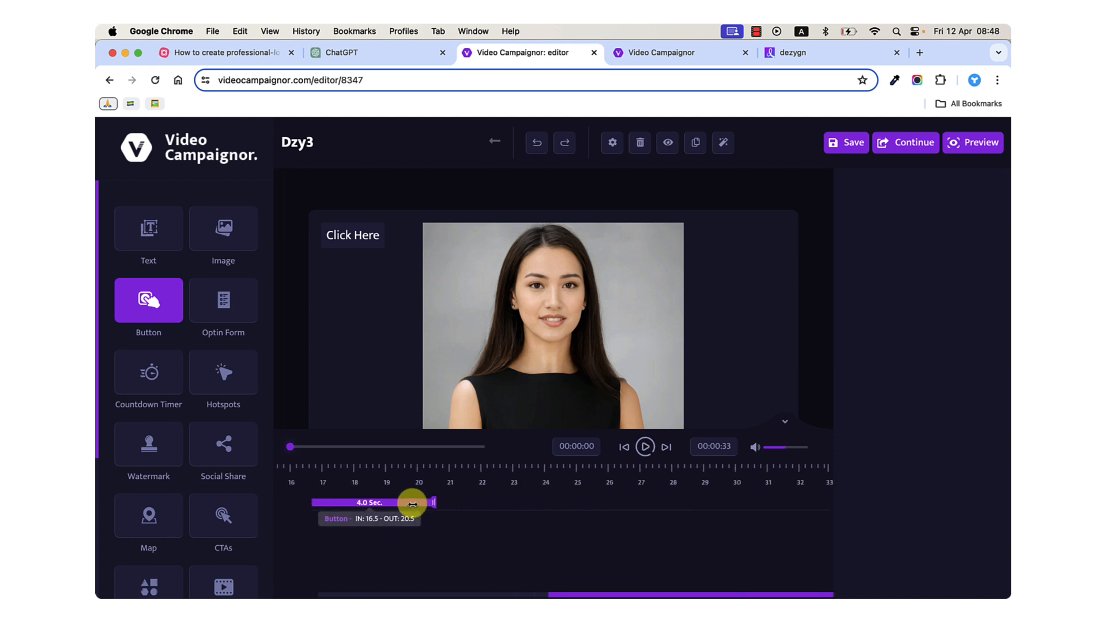
drag(413, 504, 825, 491)
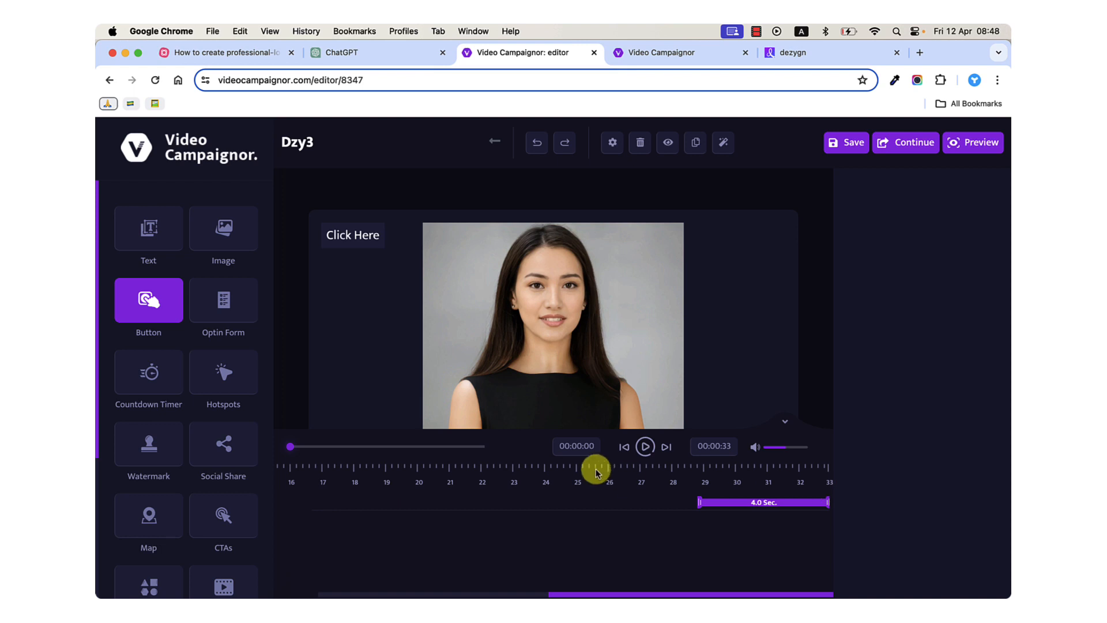
Play the video near its end, pause at 30 seconds, and place the Click Here button on the avatar's lower chest beside the shoulder.
click(645, 448)
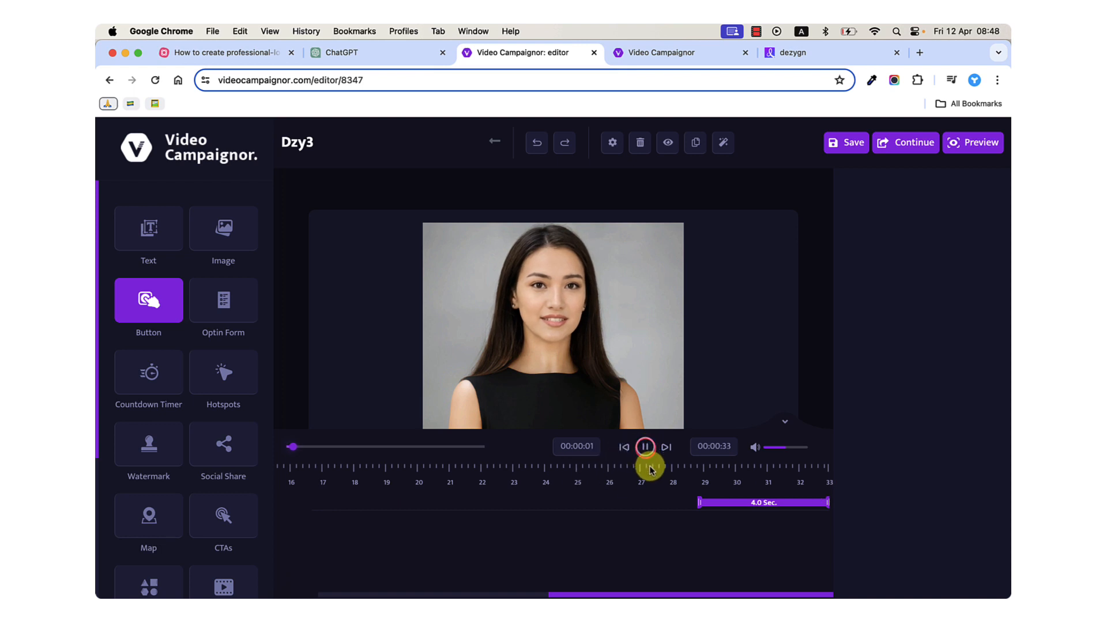
click(652, 467)
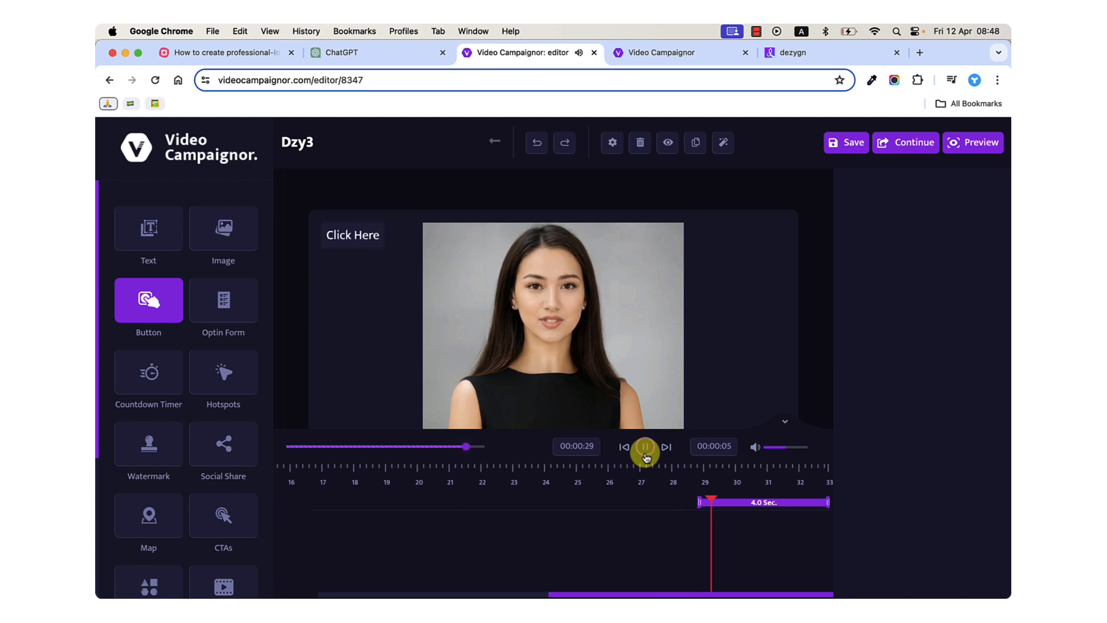
click(645, 454)
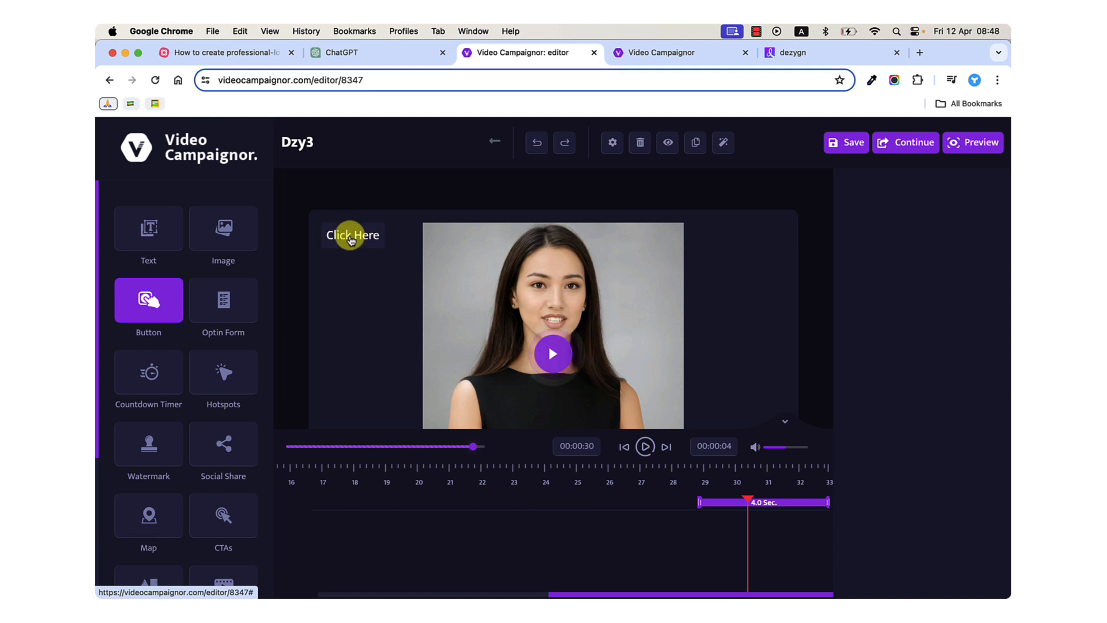
drag(349, 238, 504, 402)
click(150, 299)
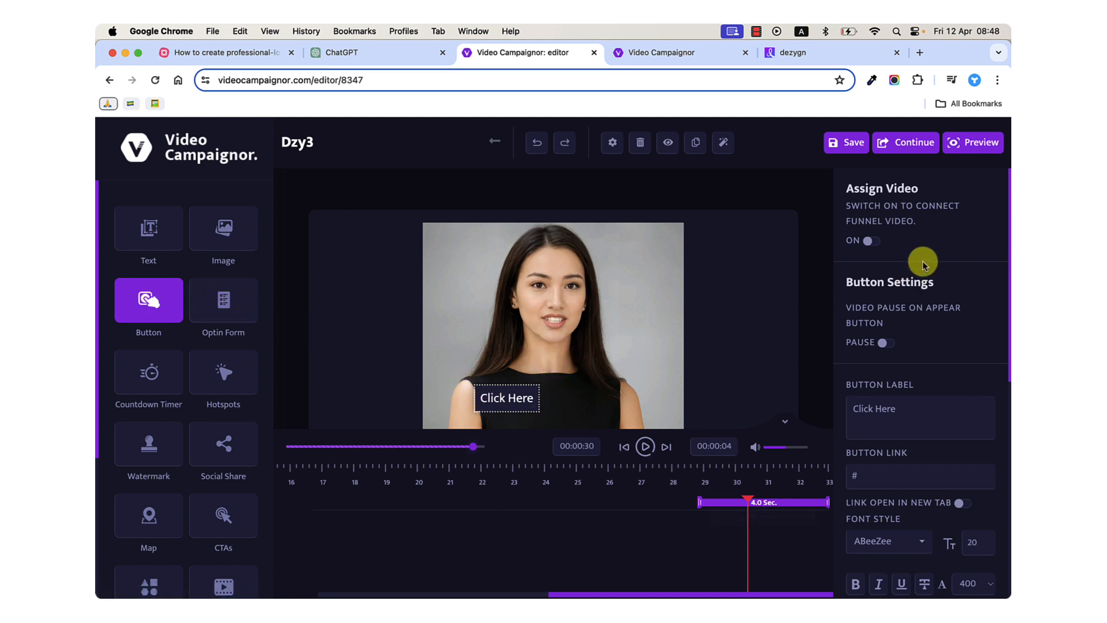
Turn on video assignment for the button, enter "👉 Entrepreneurs" as its tracking name, and link it to the Entrepreneurs3 video.
scroll(919, 227, down, 8)
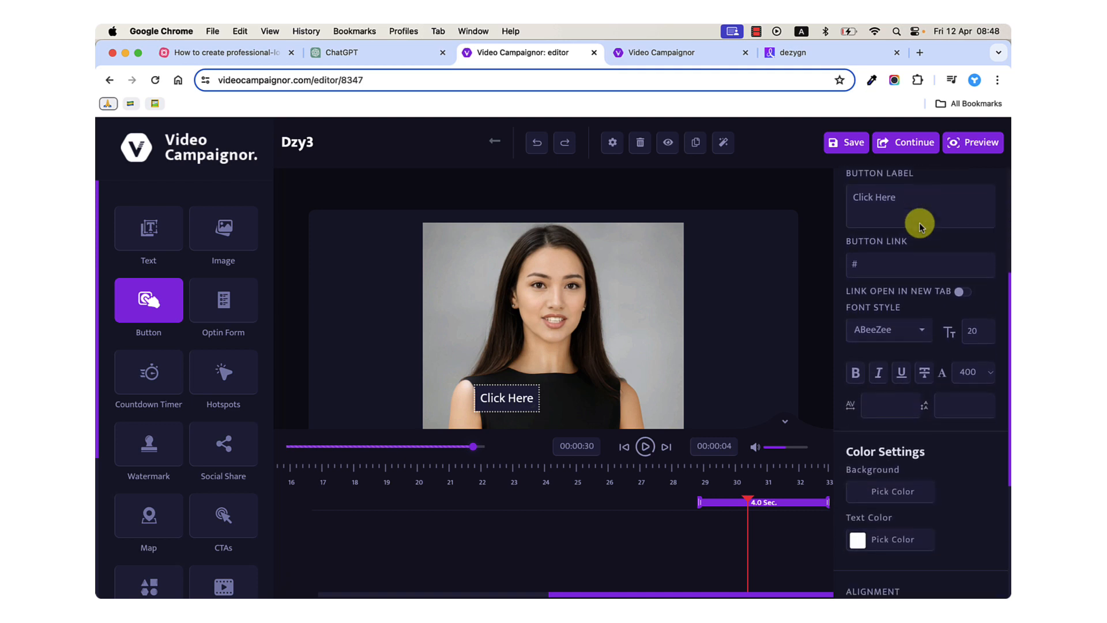
scroll(920, 223, up, 4)
scroll(920, 223, up, 4)
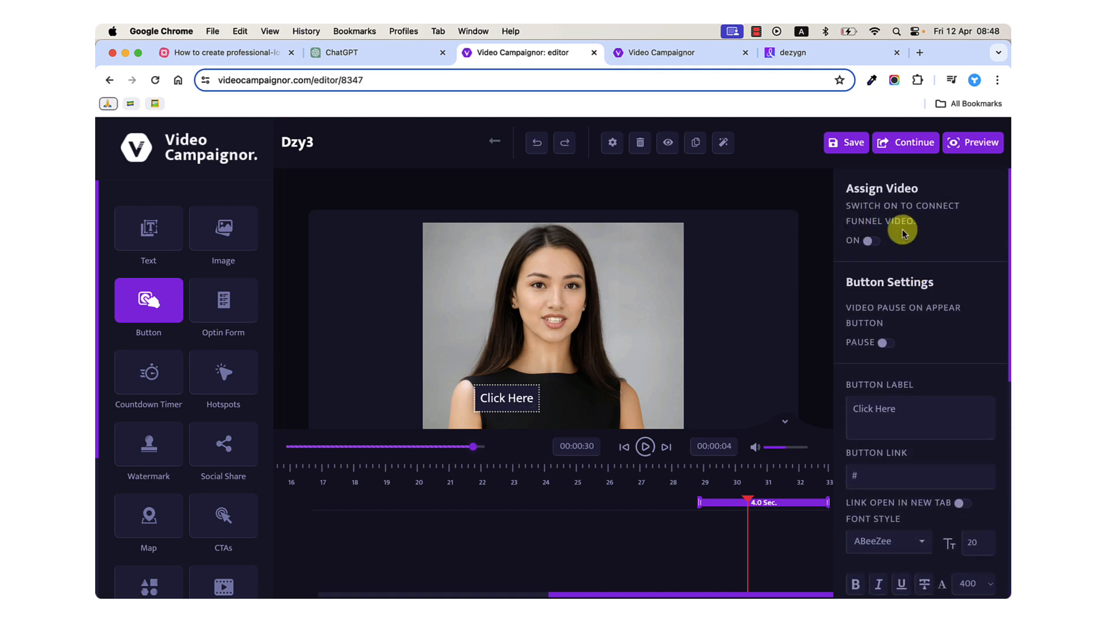
click(872, 241)
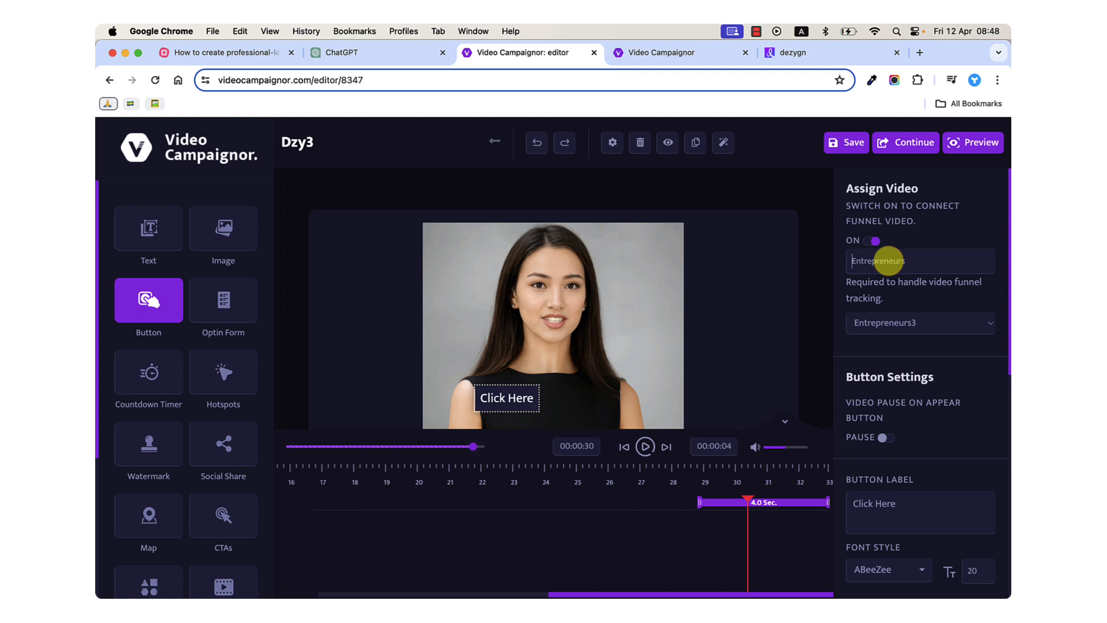
key(ctrl+super+space)
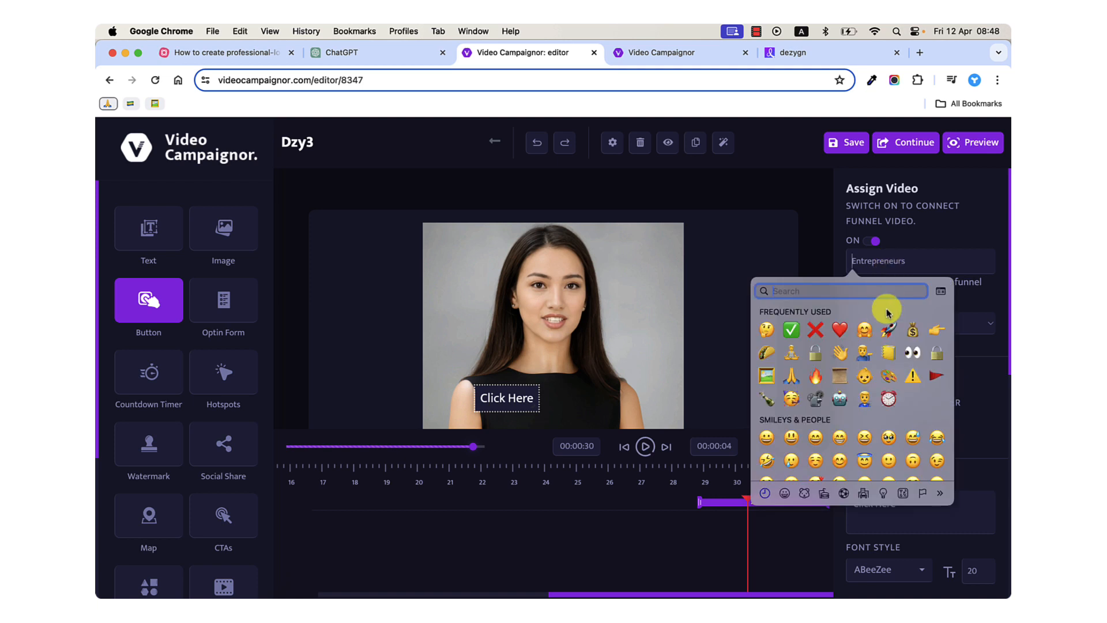
click(937, 330)
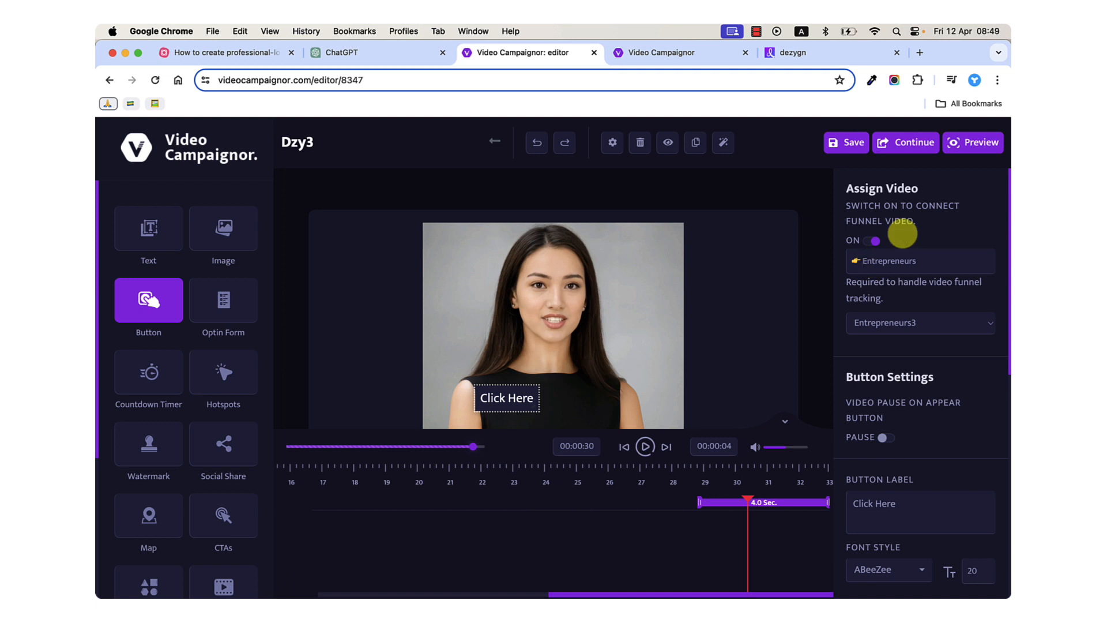
click(893, 323)
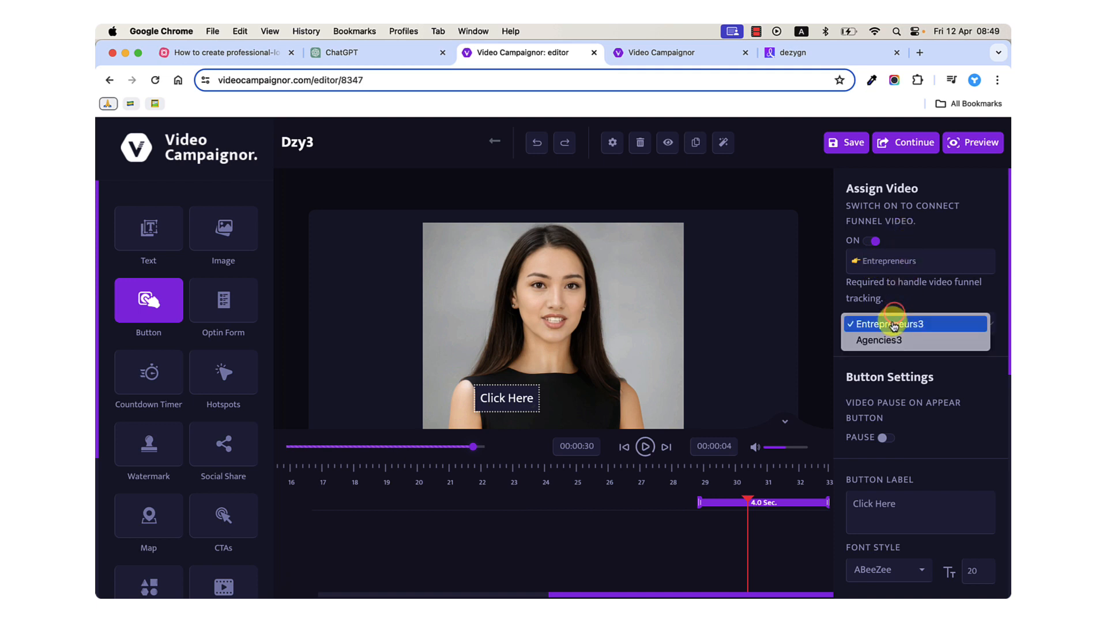
click(887, 298)
click(890, 324)
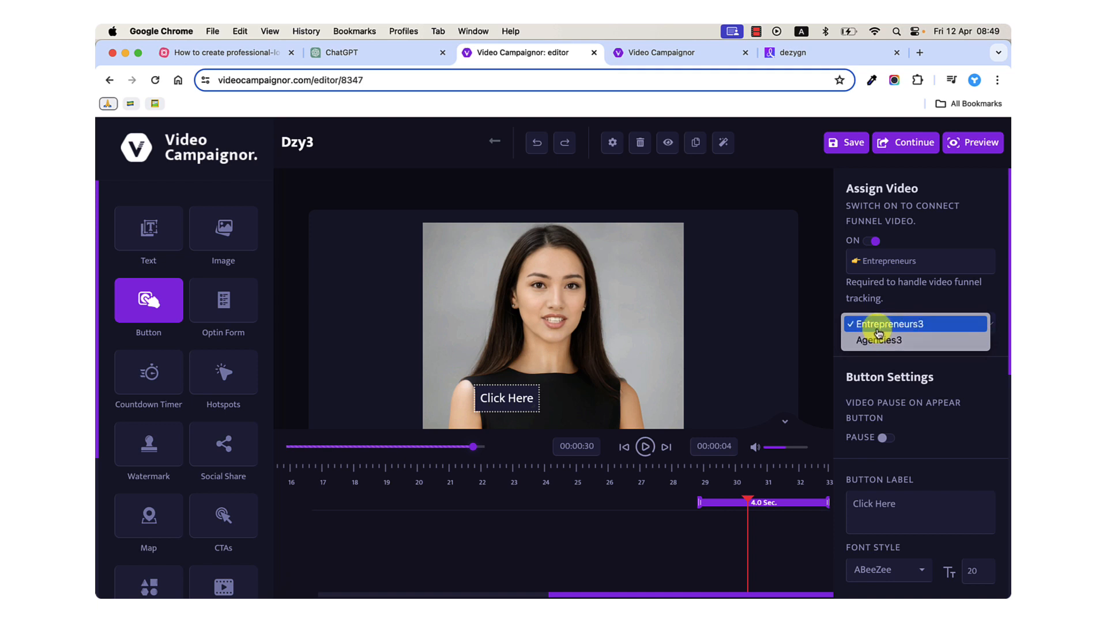
click(878, 331)
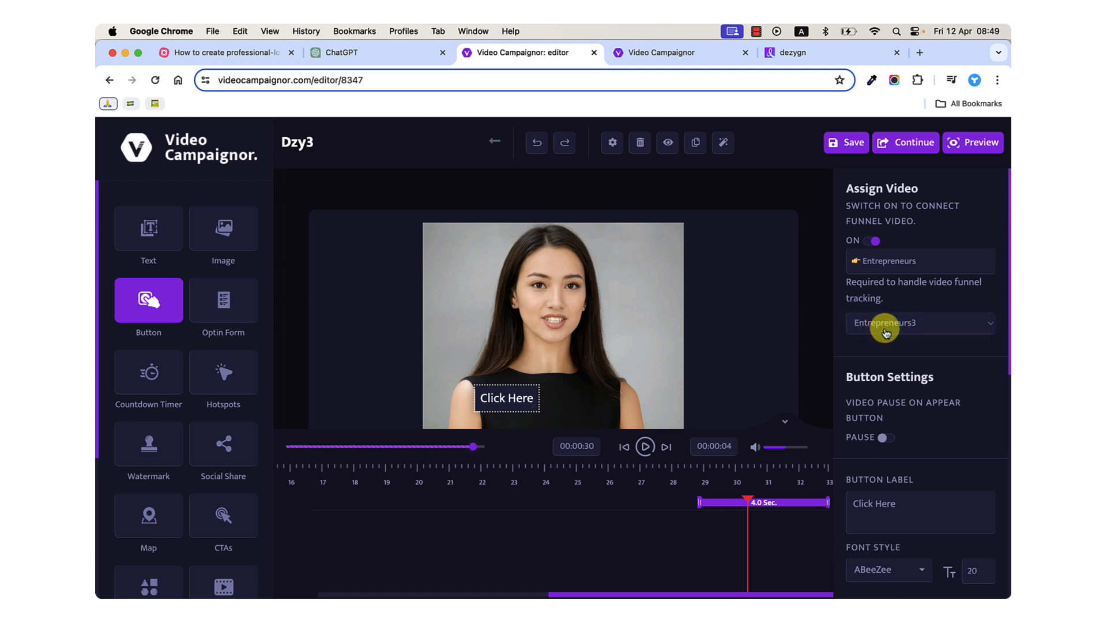
Set the button label to "👉 Entrepreneurs" and remove the emoji from the assigned video's tracking name.
scroll(886, 334, down, 3)
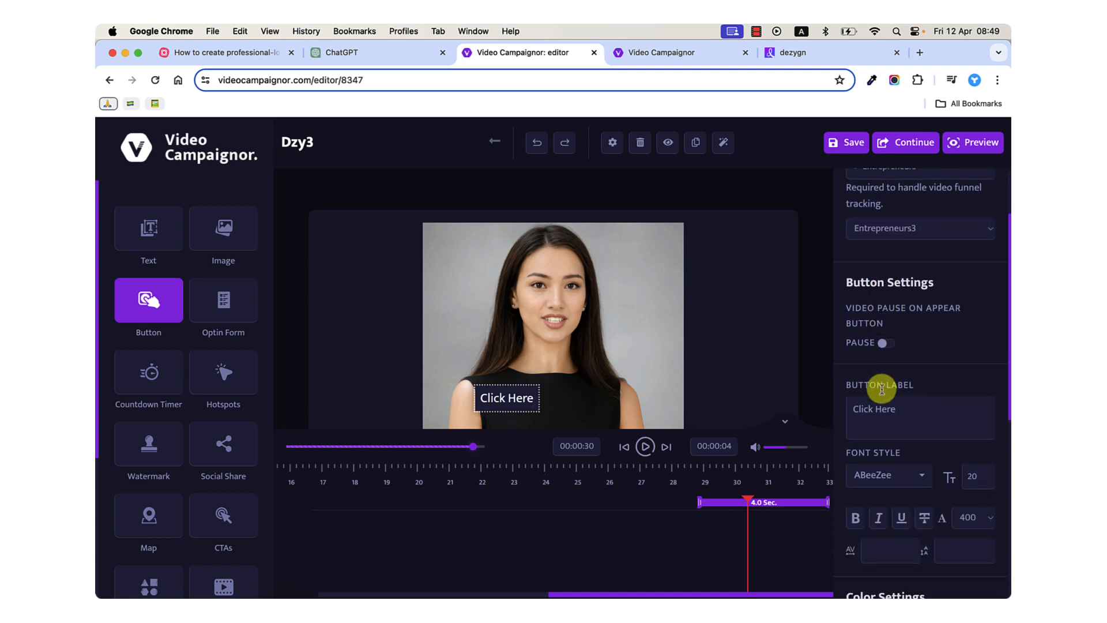
triple_click(878, 409)
text(Entrep)
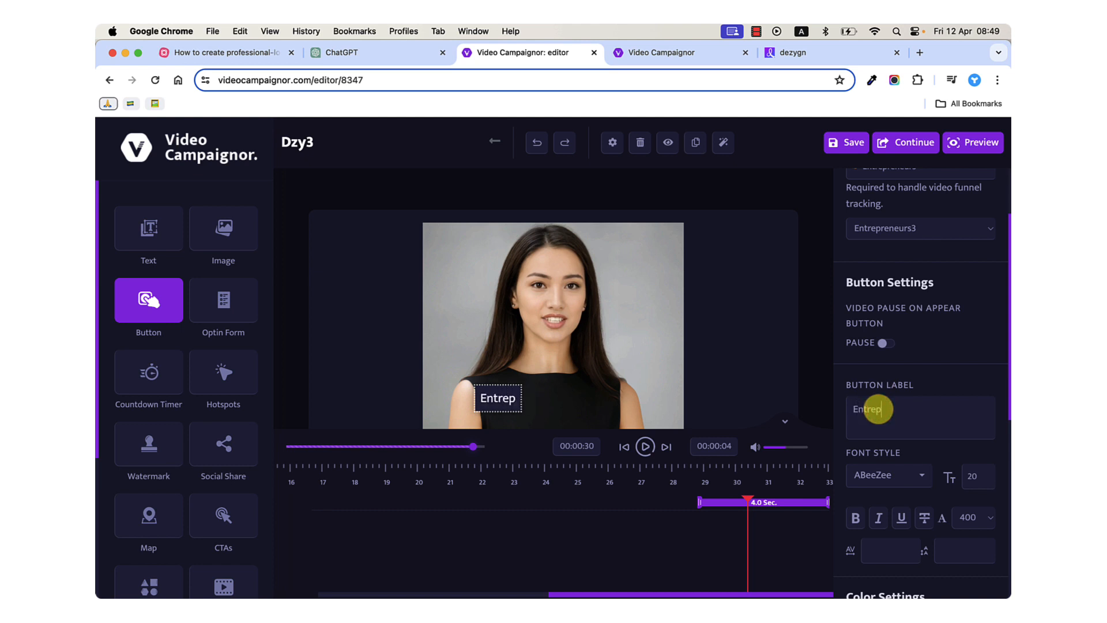
text(Design)
key(ctrl+super+space)
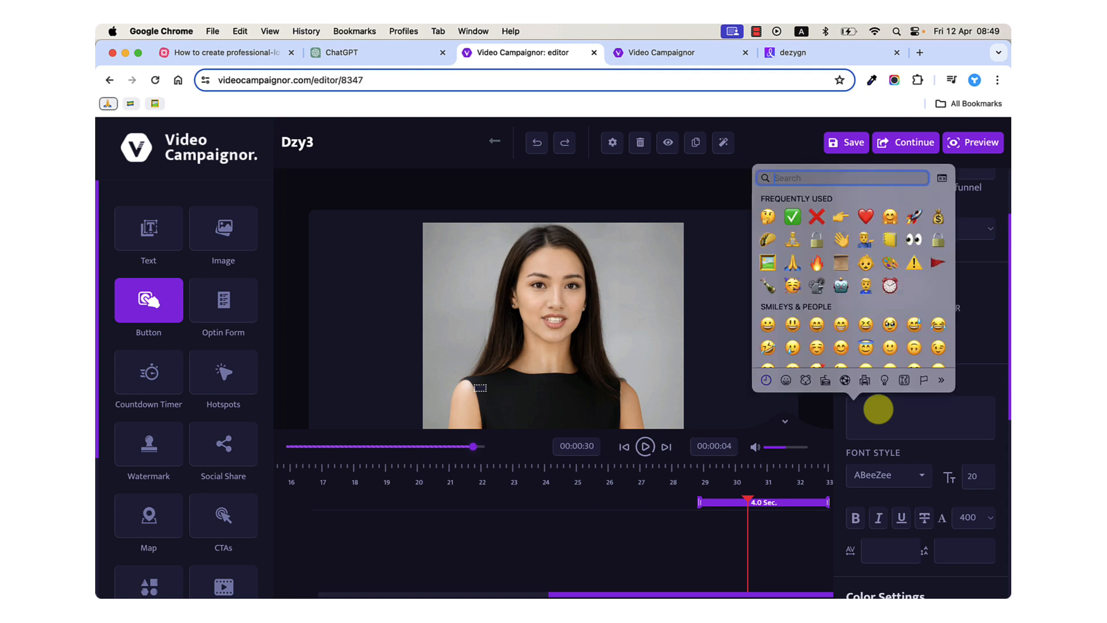
click(839, 215)
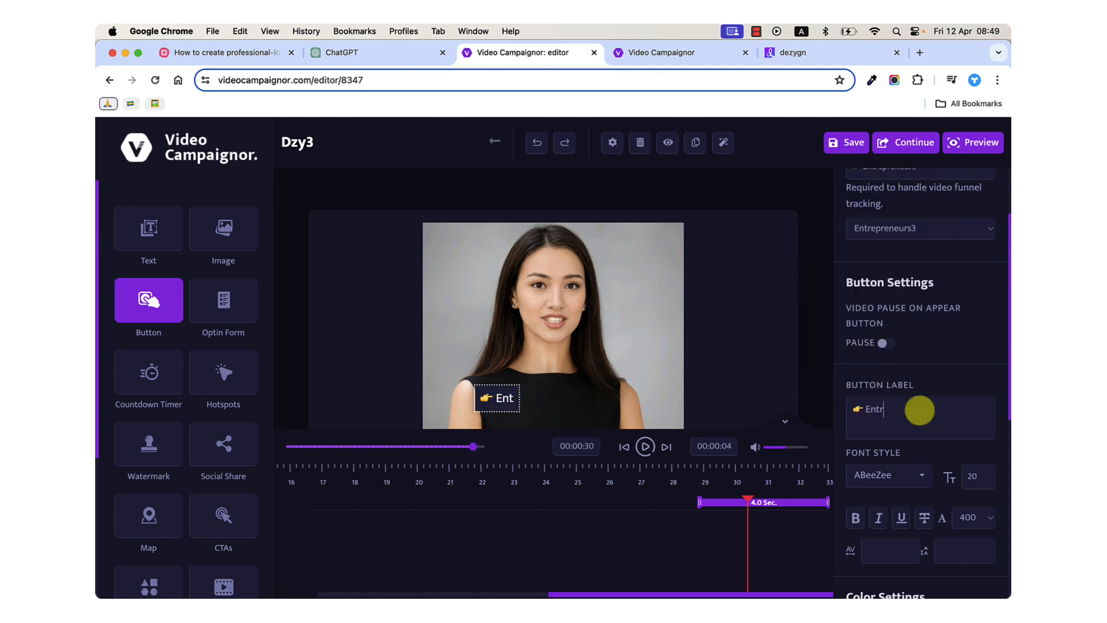
scroll(919, 410, up, 3)
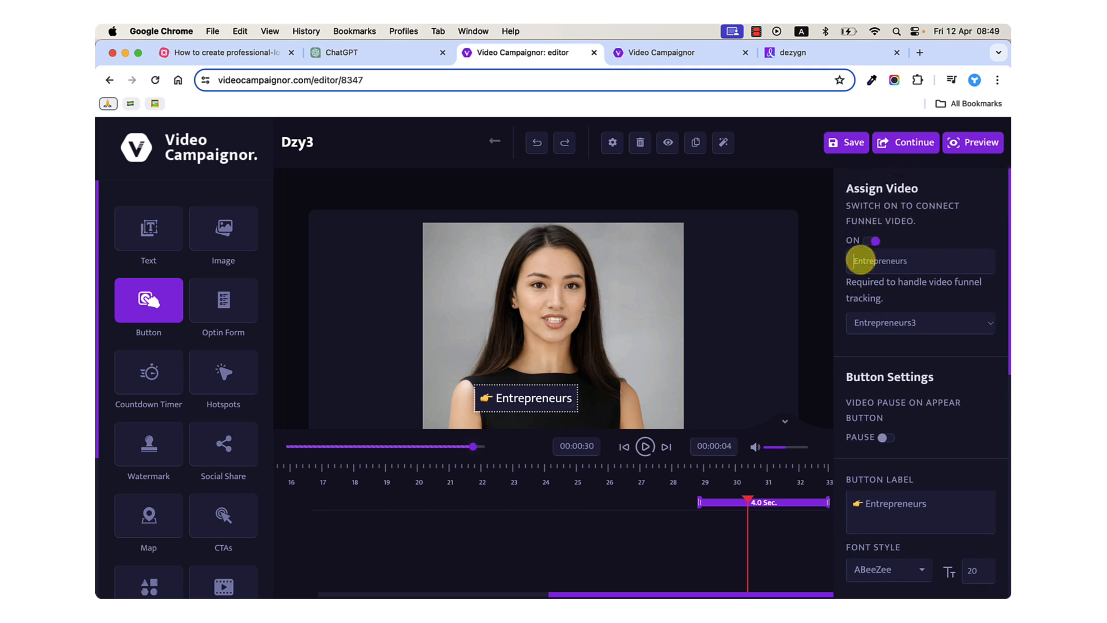
scroll(900, 414, down, 4)
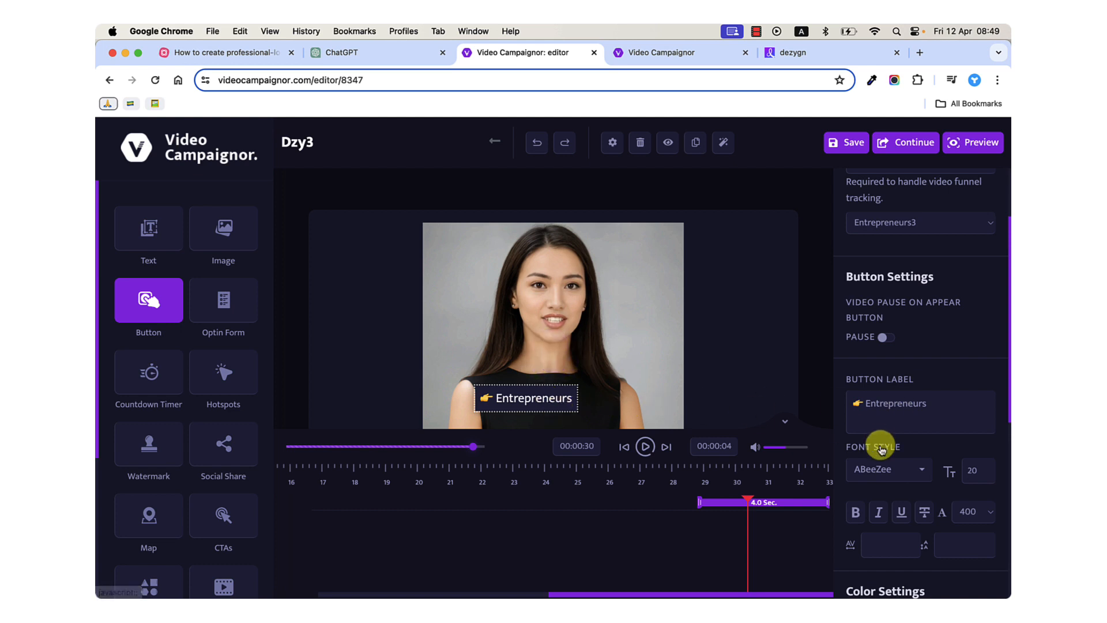
Move the Entrepreneurs button sideways so it sits over the avatar's shoulder near the video's lower left corner.
scroll(882, 461, down, 1)
scroll(882, 471, down, 1)
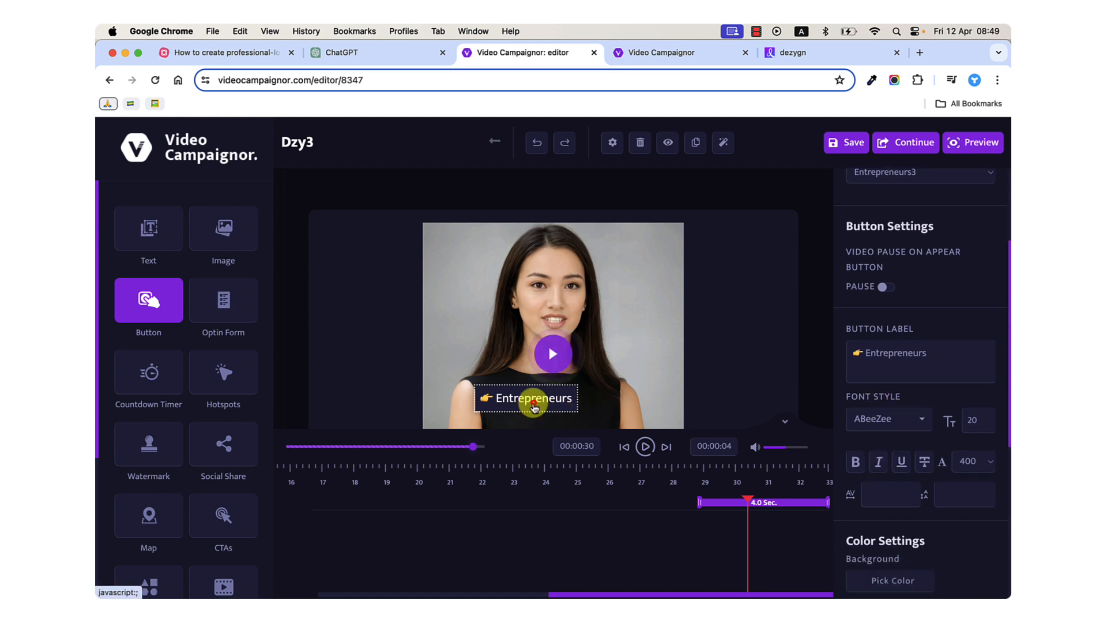
drag(531, 400, 487, 405)
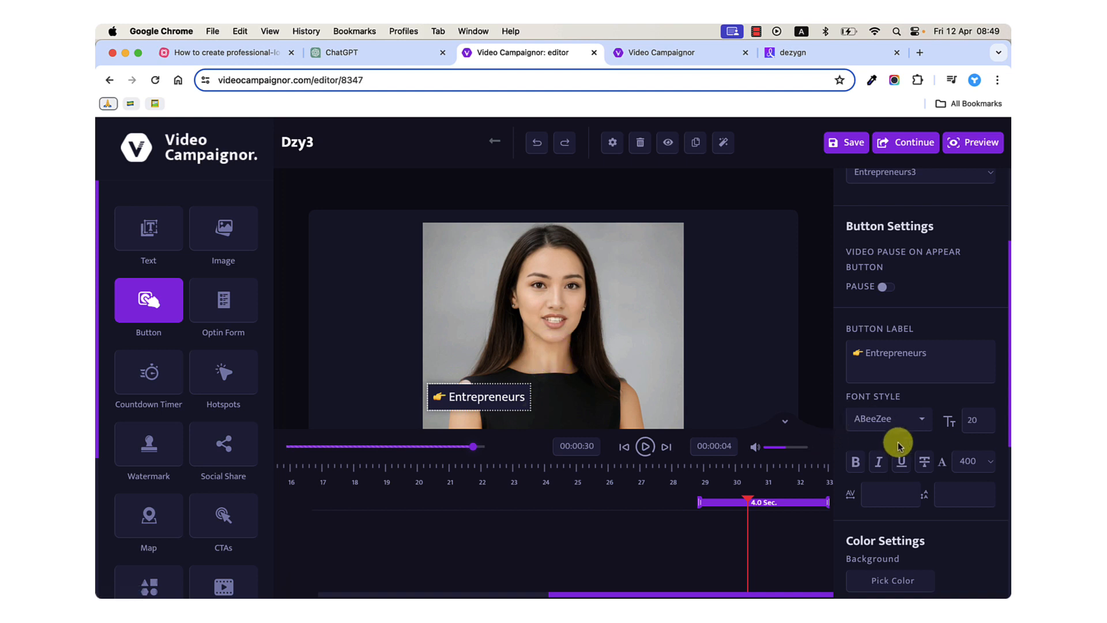
Look through the button's font, color, alignment and border settings.
scroll(901, 494, down, 5)
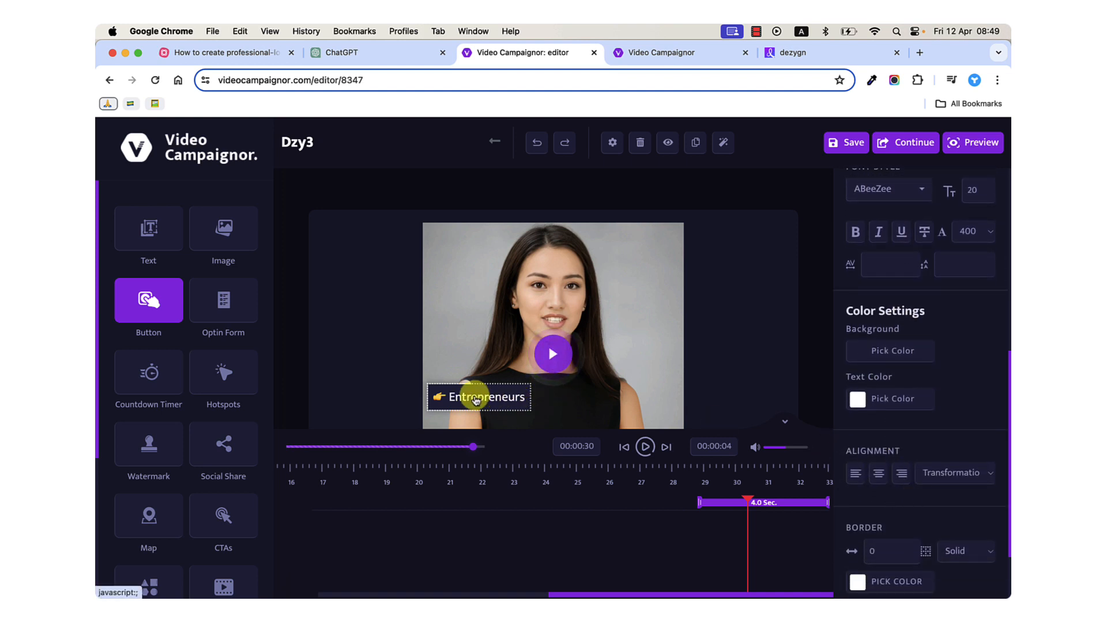
scroll(893, 476, down, 2)
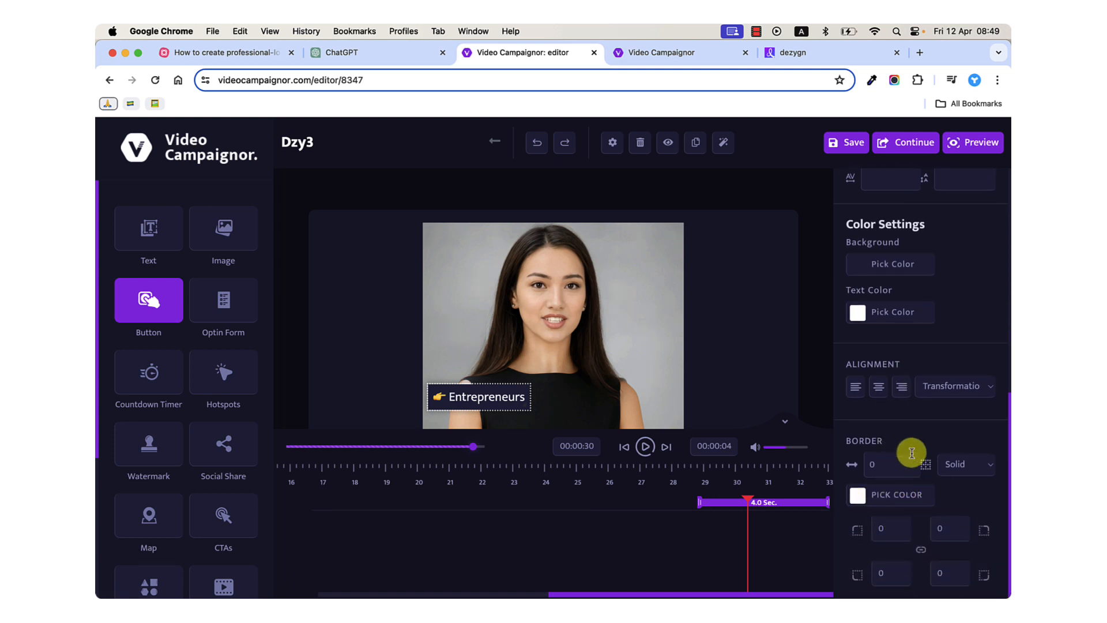
scroll(911, 454, up, 1)
scroll(911, 454, up, 1)
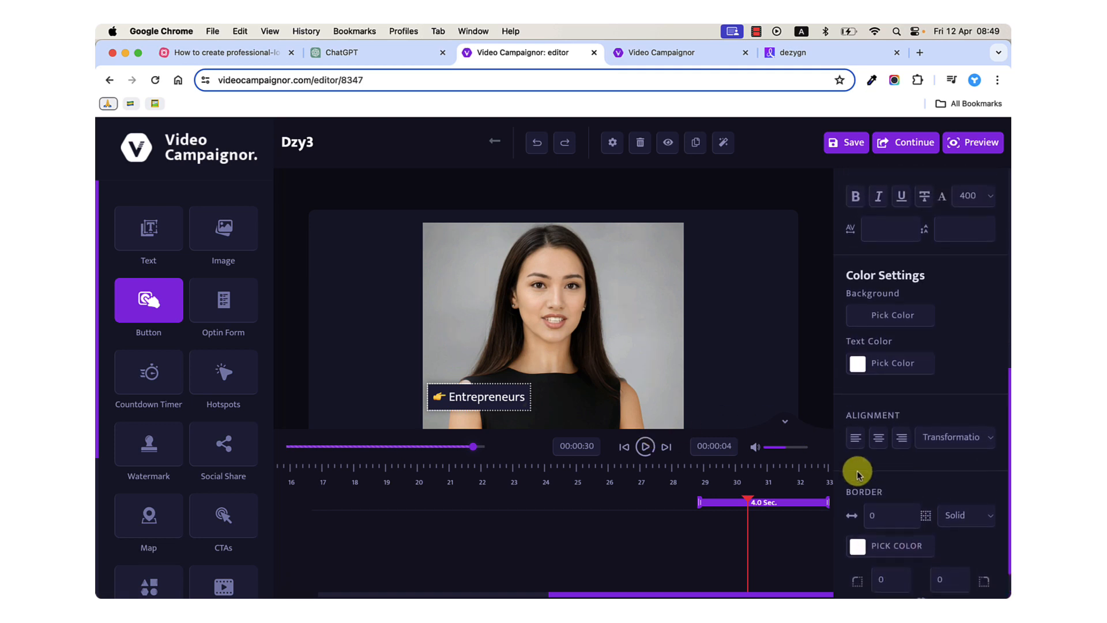
scroll(856, 470, up, 2)
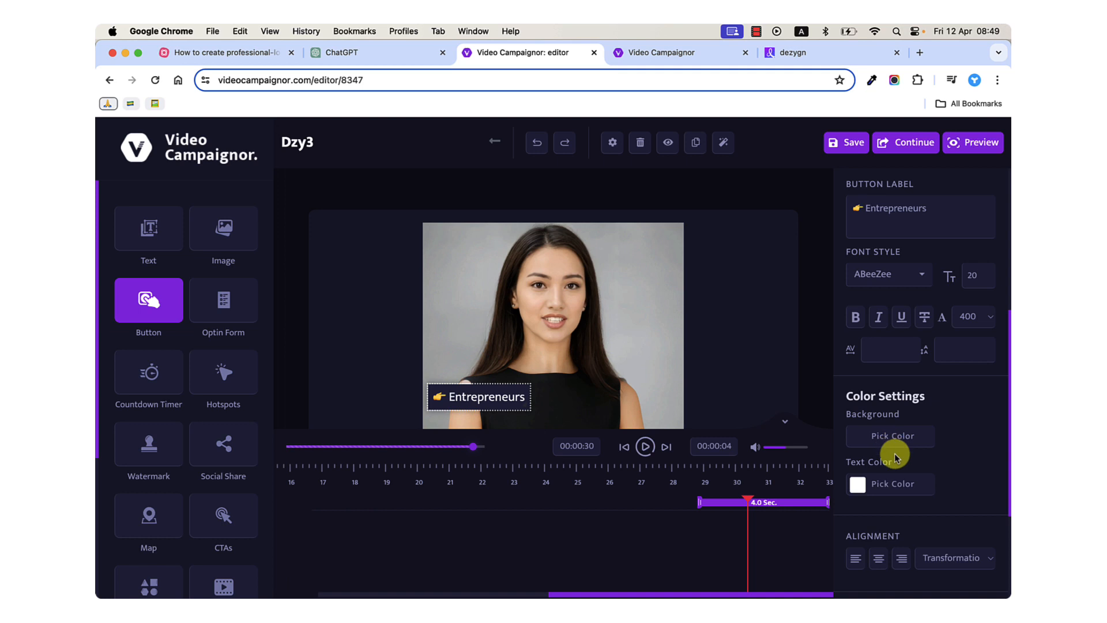
scroll(895, 456, down, 3)
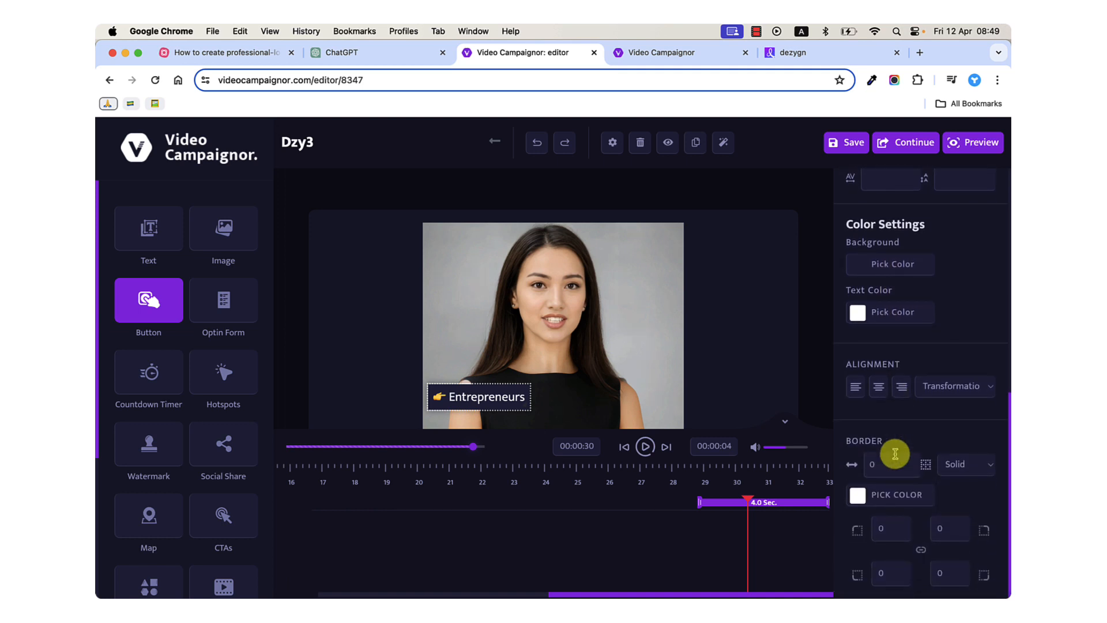
scroll(917, 335, up, 2)
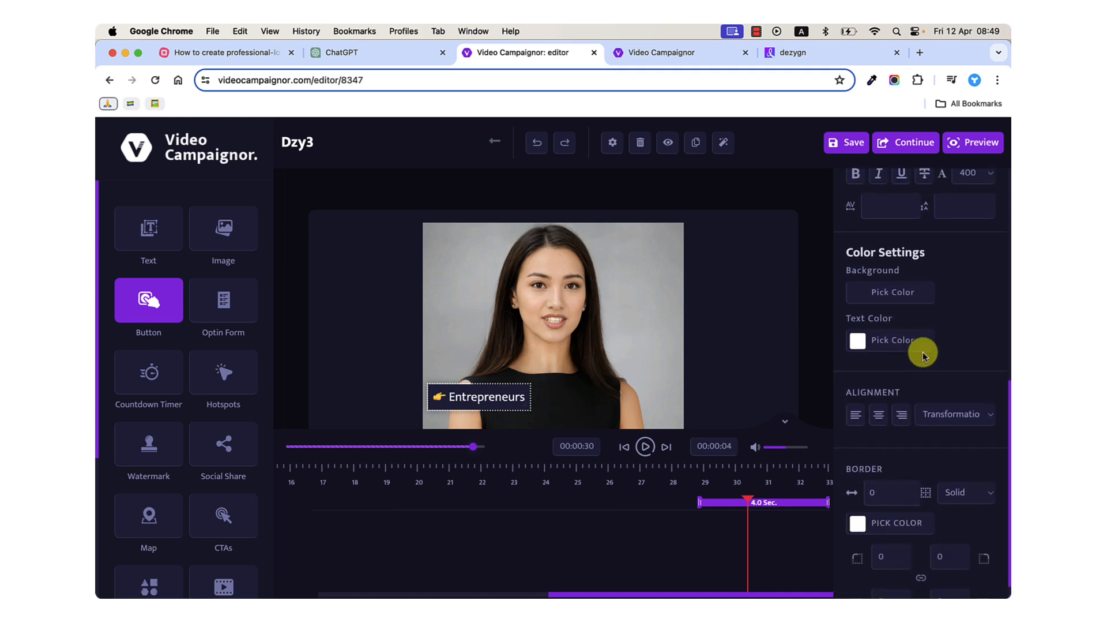
scroll(923, 353, up, 1)
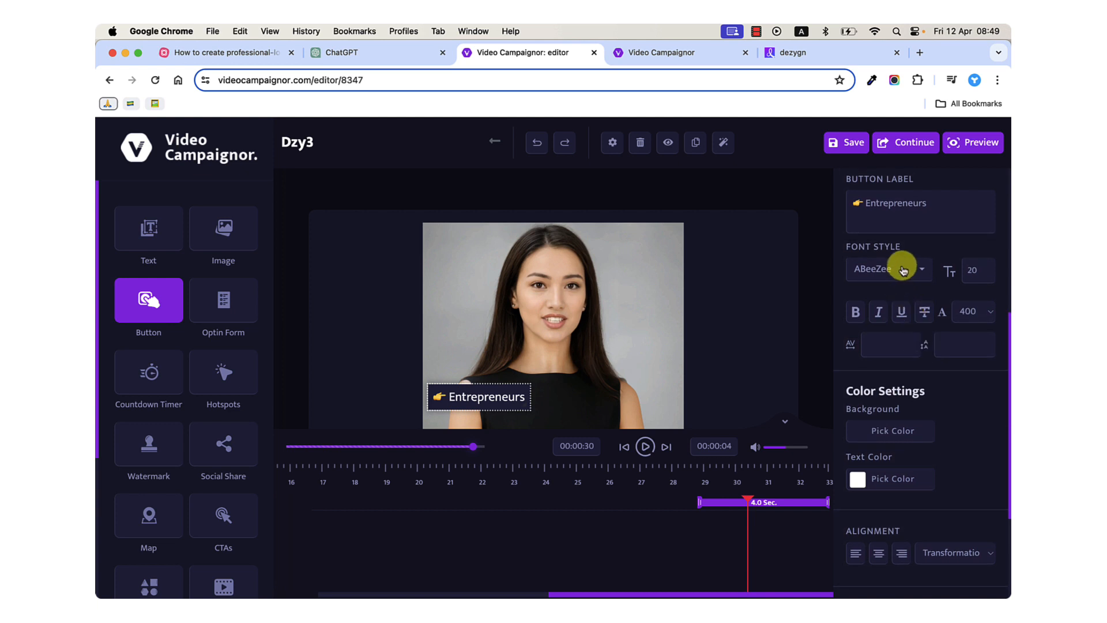
scroll(905, 418, down, 1)
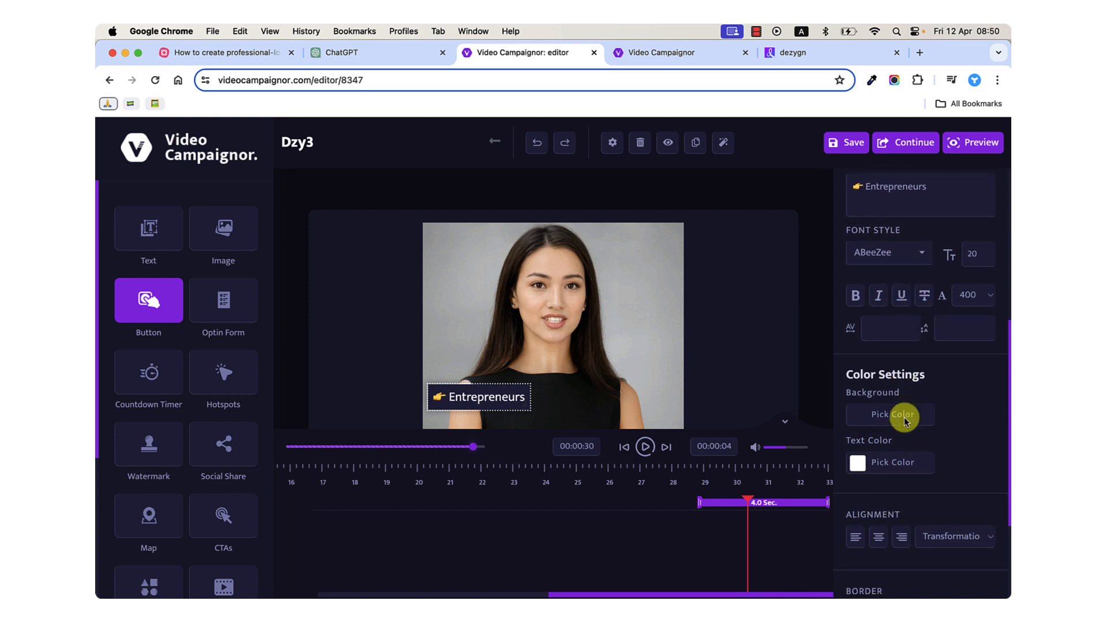
scroll(905, 417, down, 3)
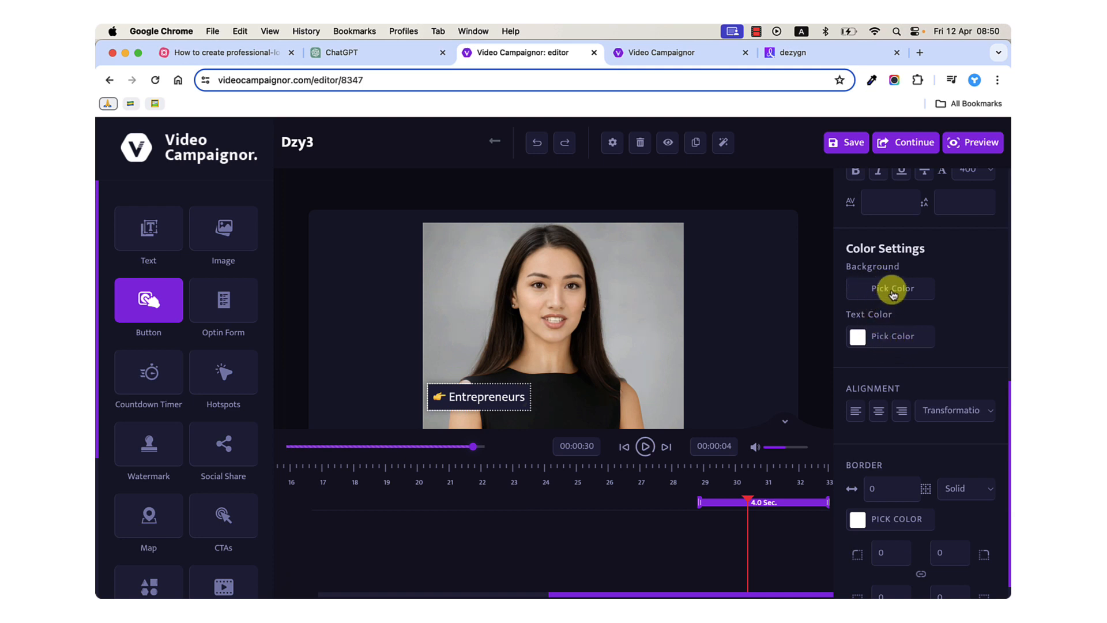
Copy the purple hex code ce09ff from the color picker extension's color history and close the picker without applying it.
click(871, 80)
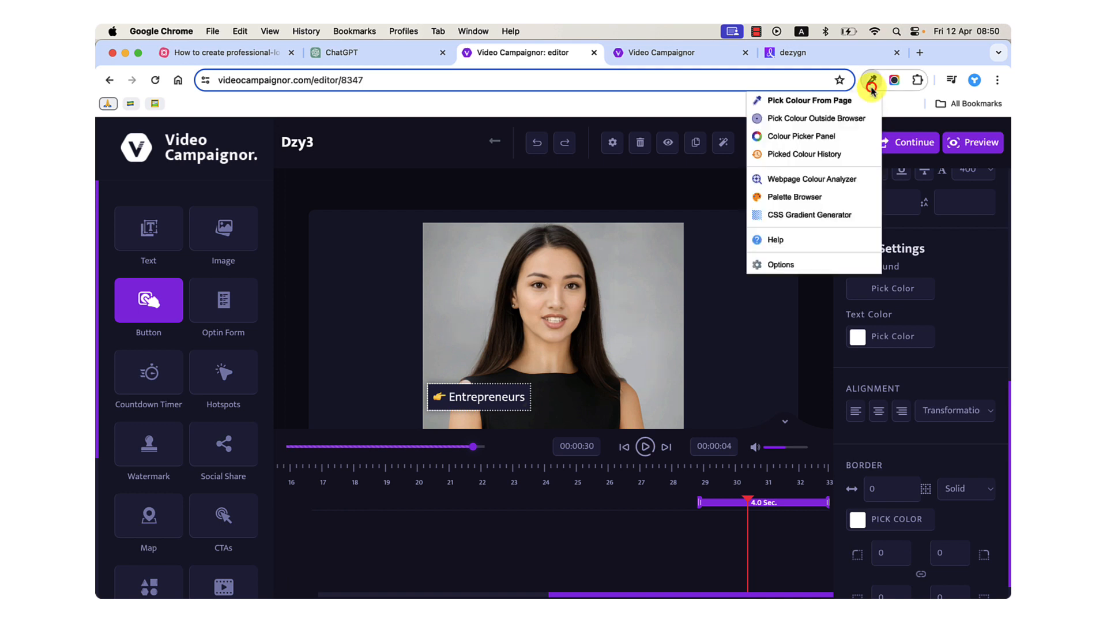
click(809, 181)
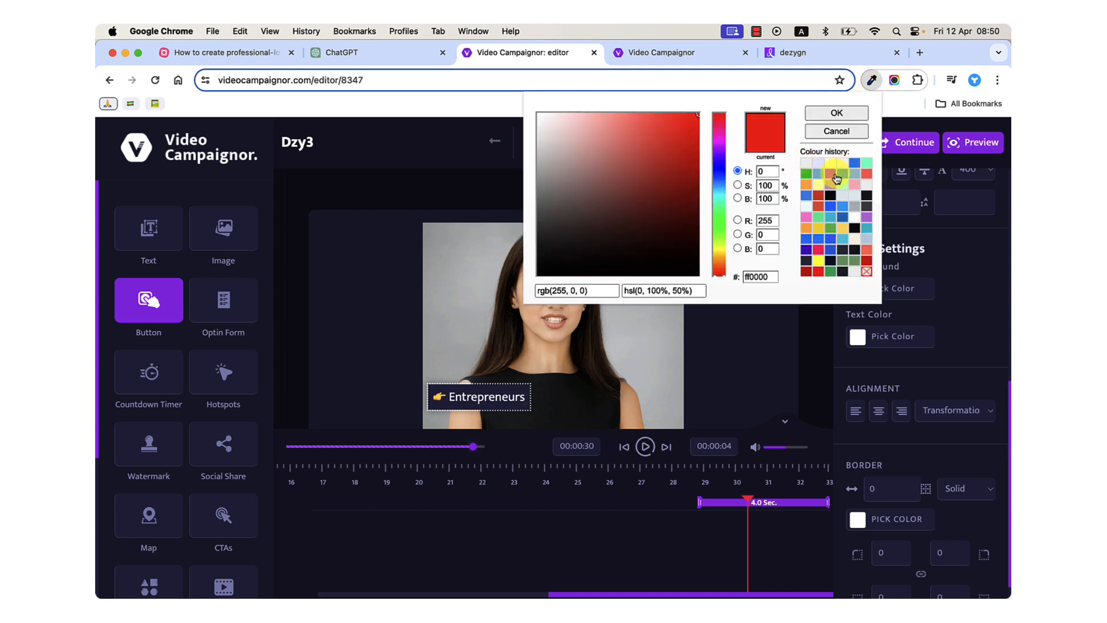
click(830, 173)
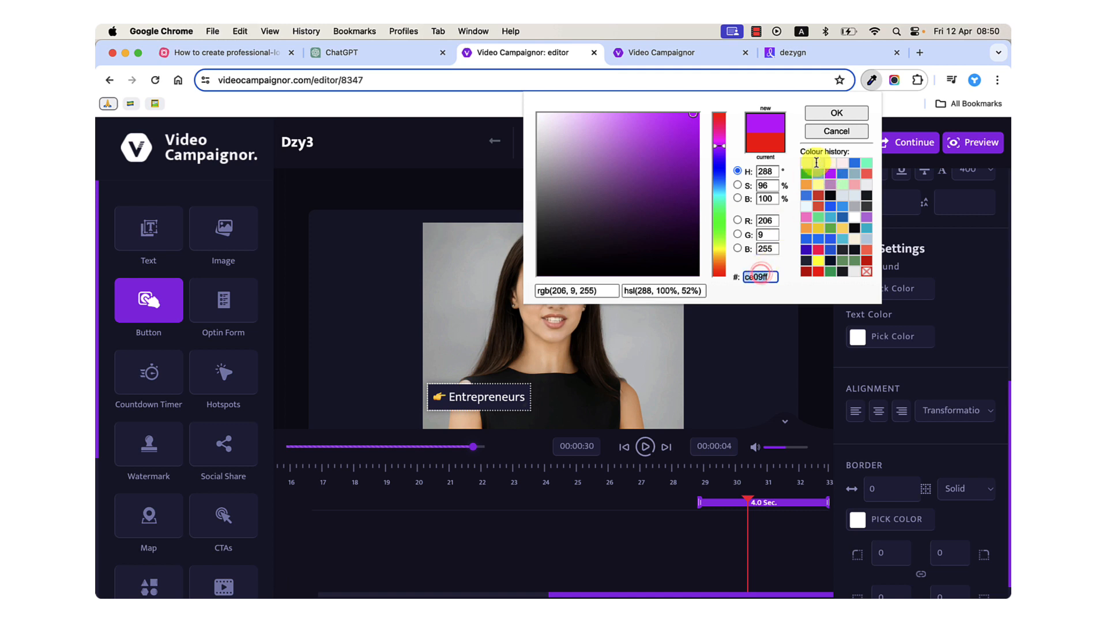
click(825, 132)
click(946, 339)
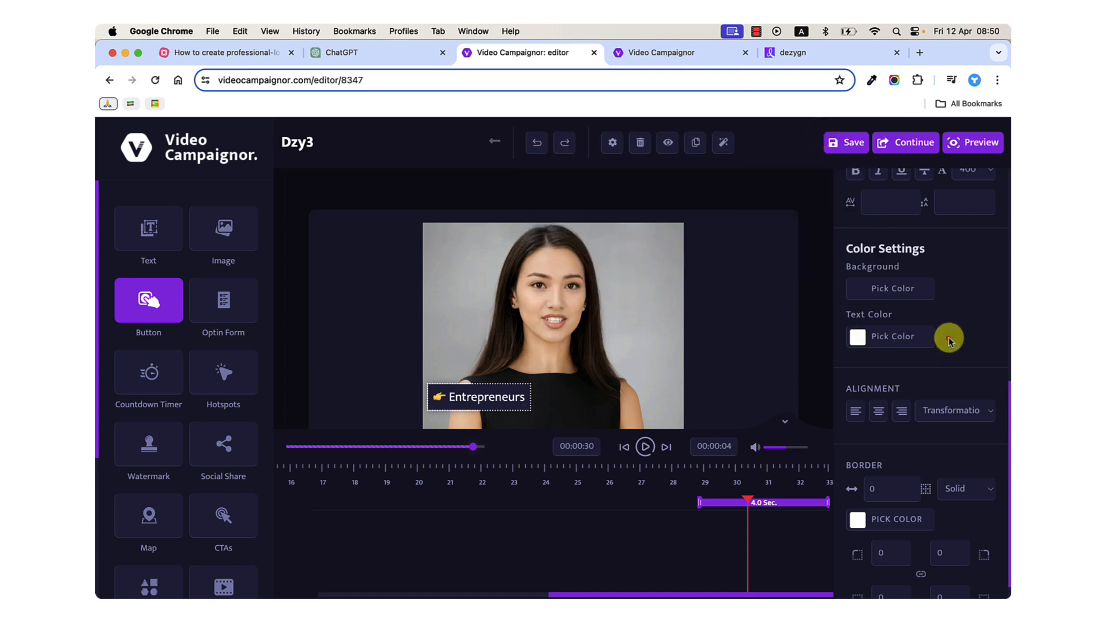
Set the button's background color to ce09ff and nudge the button slightly toward the middle of the video.
click(853, 287)
triple_click(905, 342)
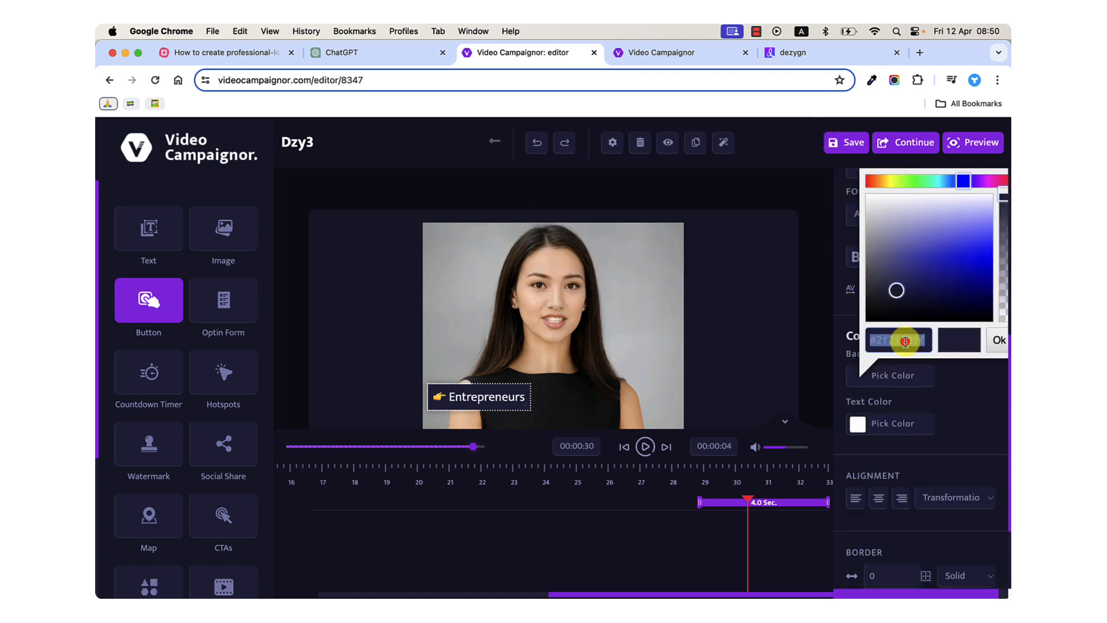
text(ce09ff)
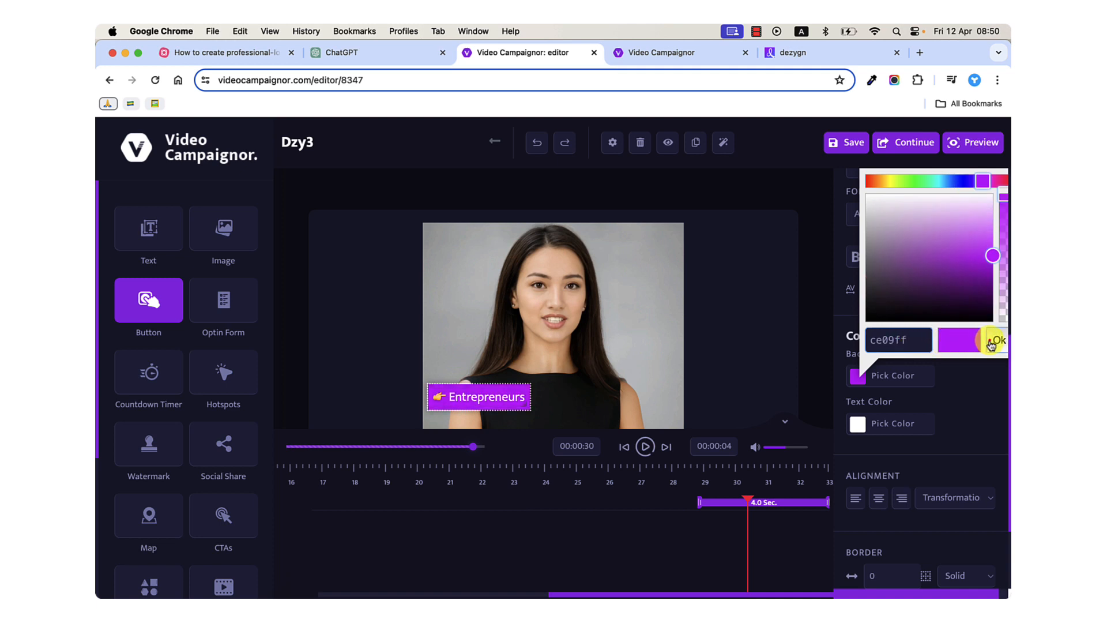
click(991, 345)
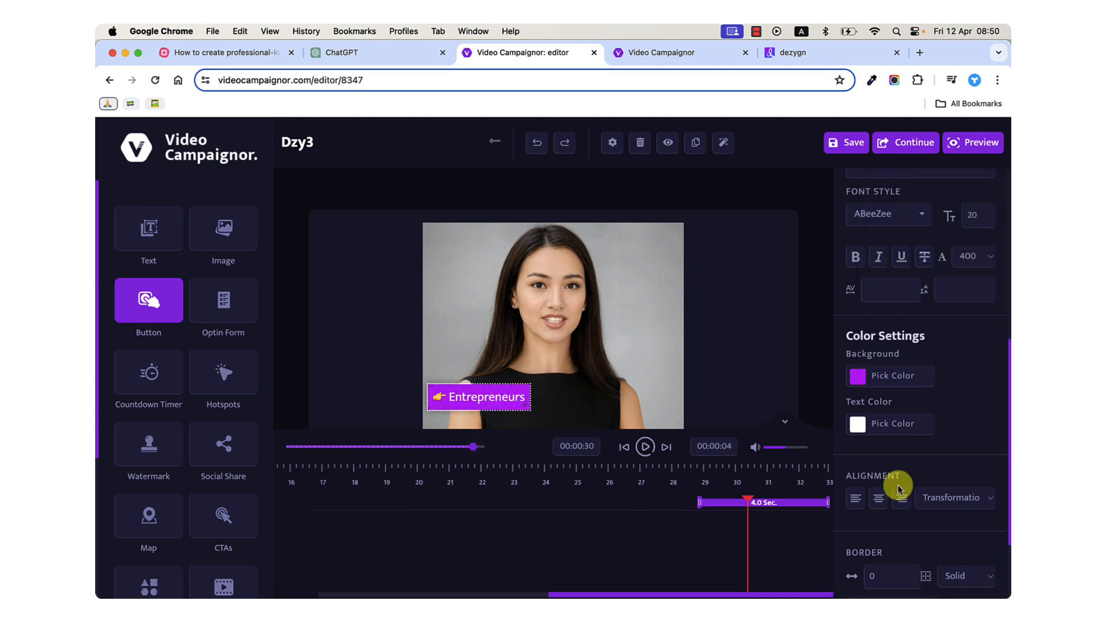
scroll(899, 488, down, 2)
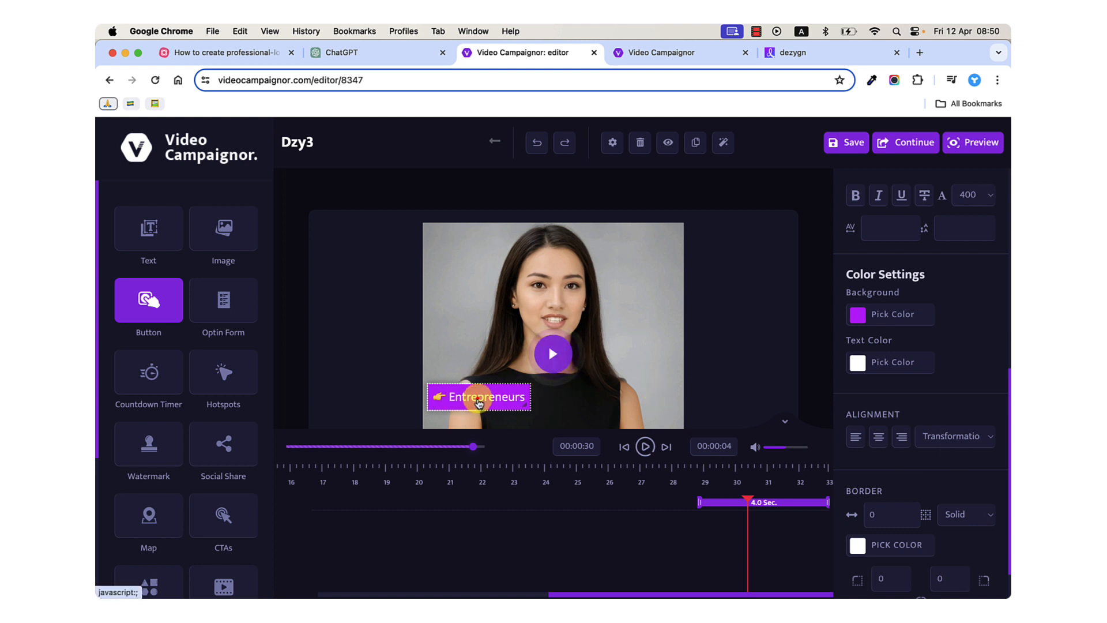
drag(478, 403, 491, 403)
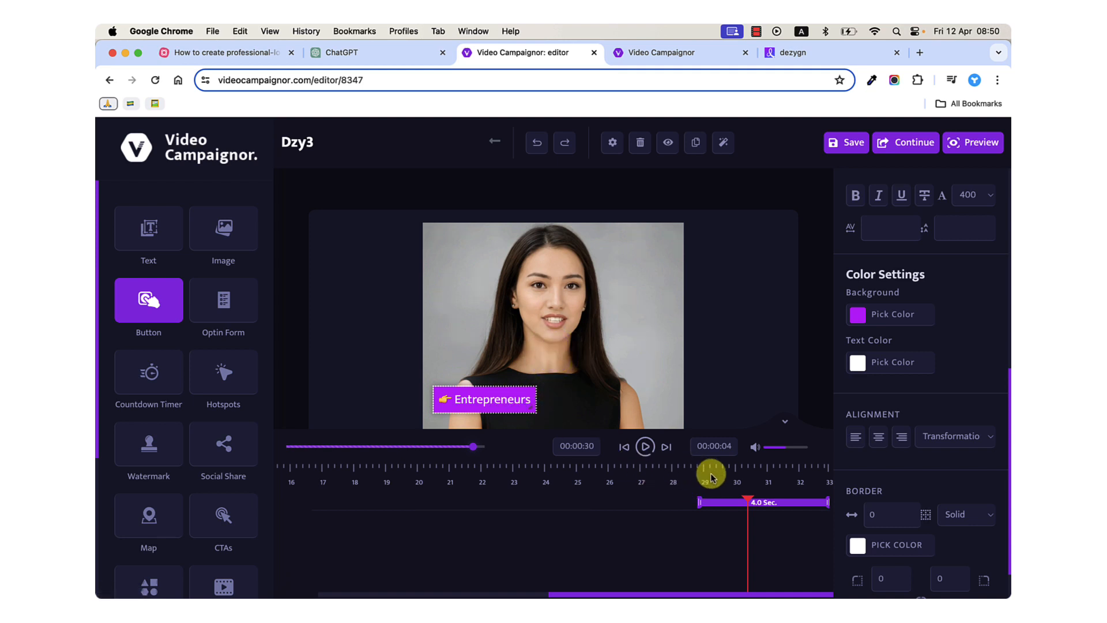
Play the last seconds of the video twice, from about 27 and 26 seconds, to check when the button appears.
click(658, 465)
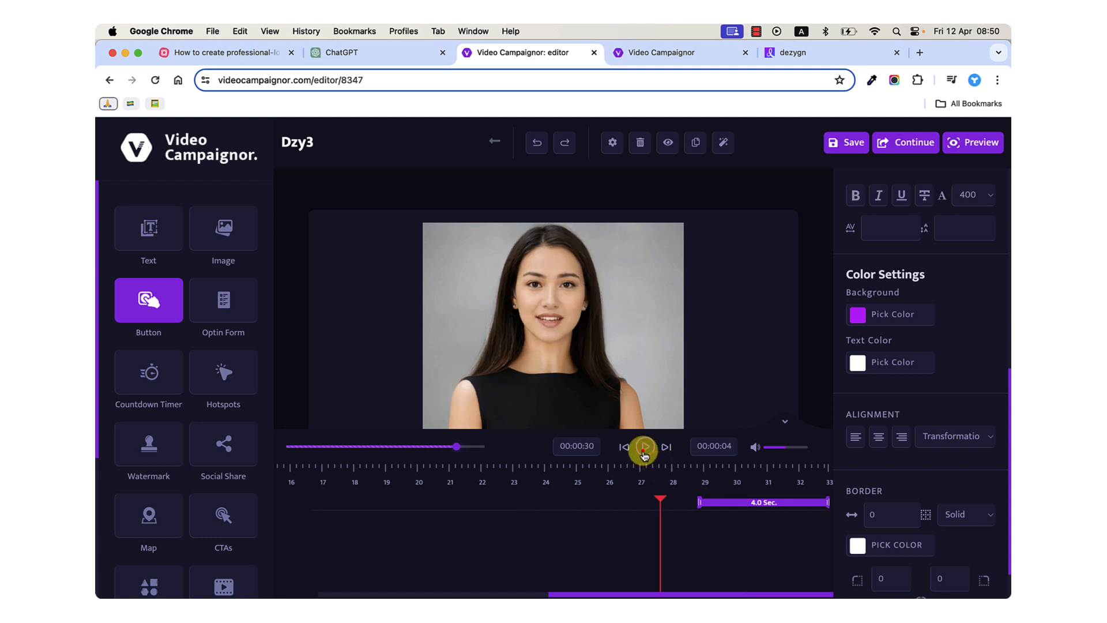
click(644, 454)
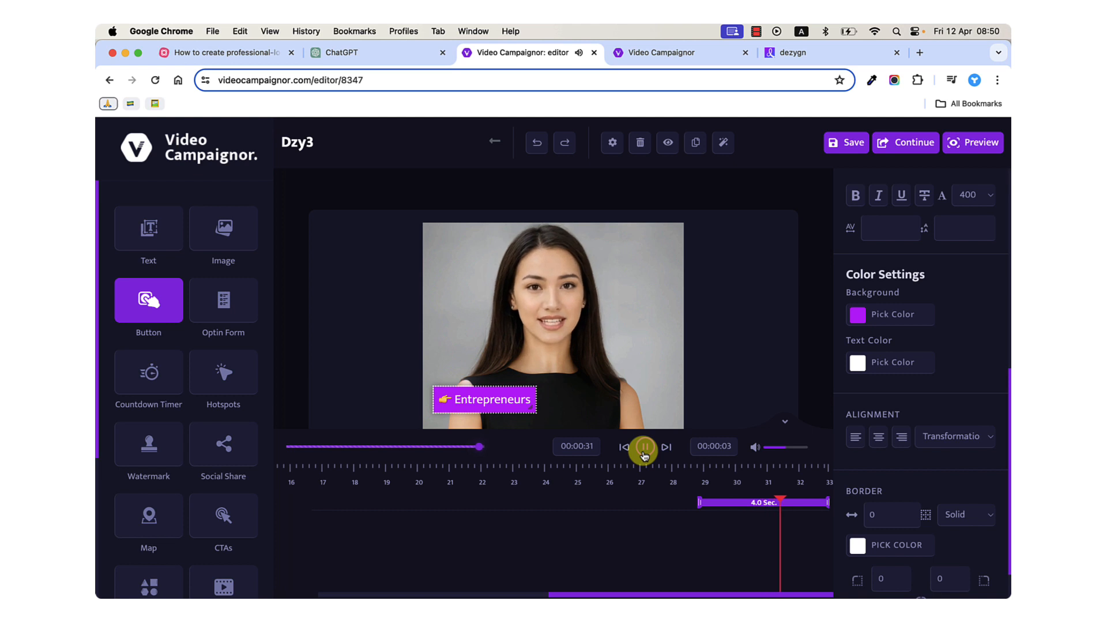
click(644, 449)
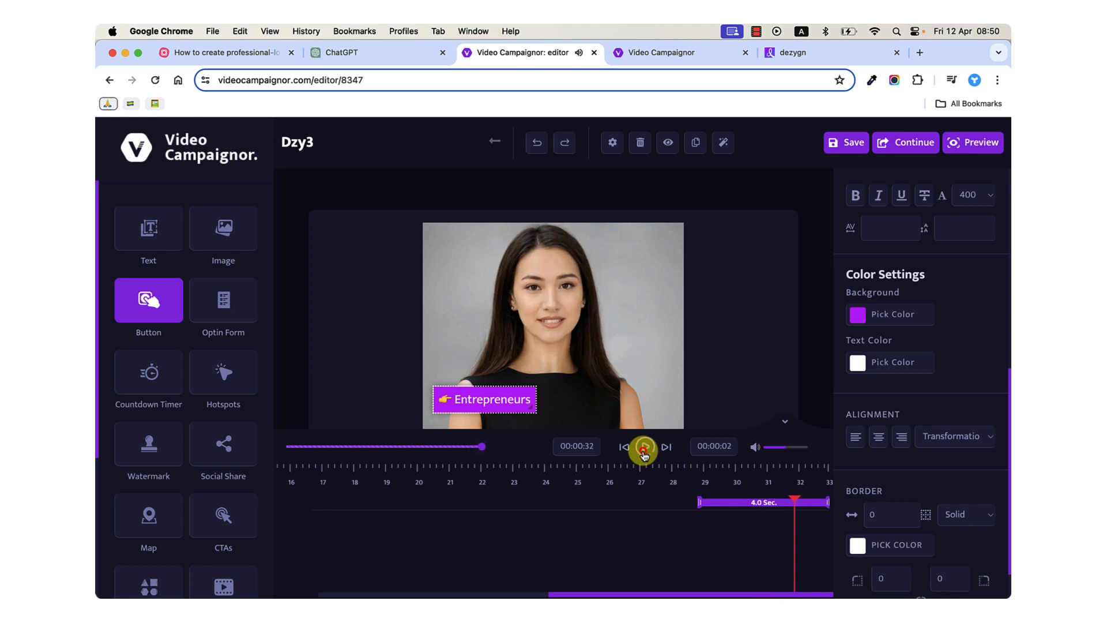
click(609, 471)
click(643, 449)
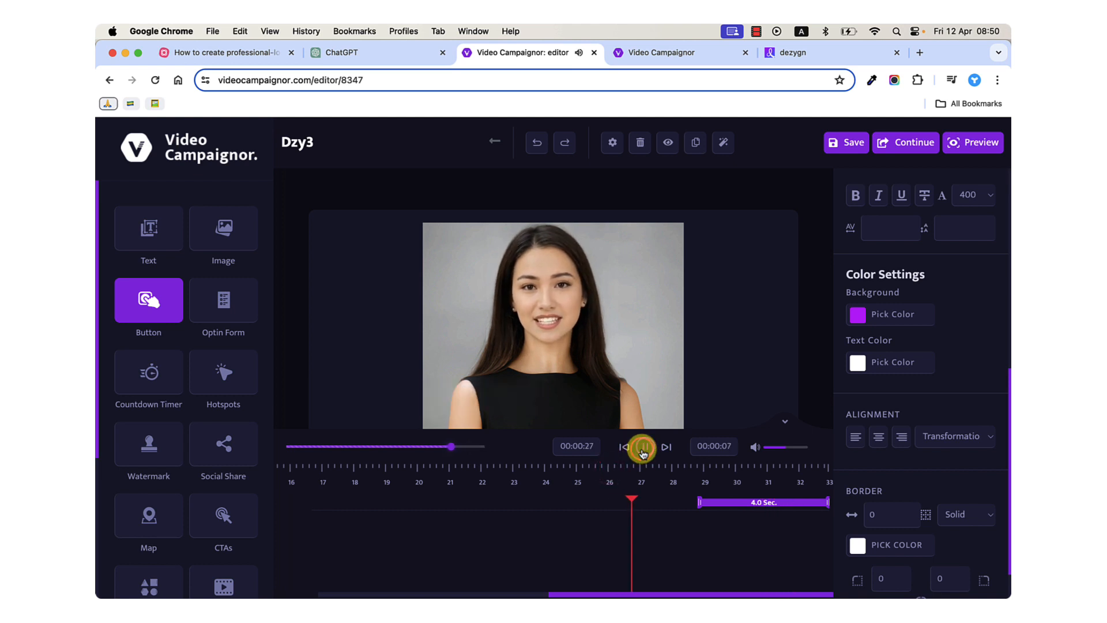
click(643, 452)
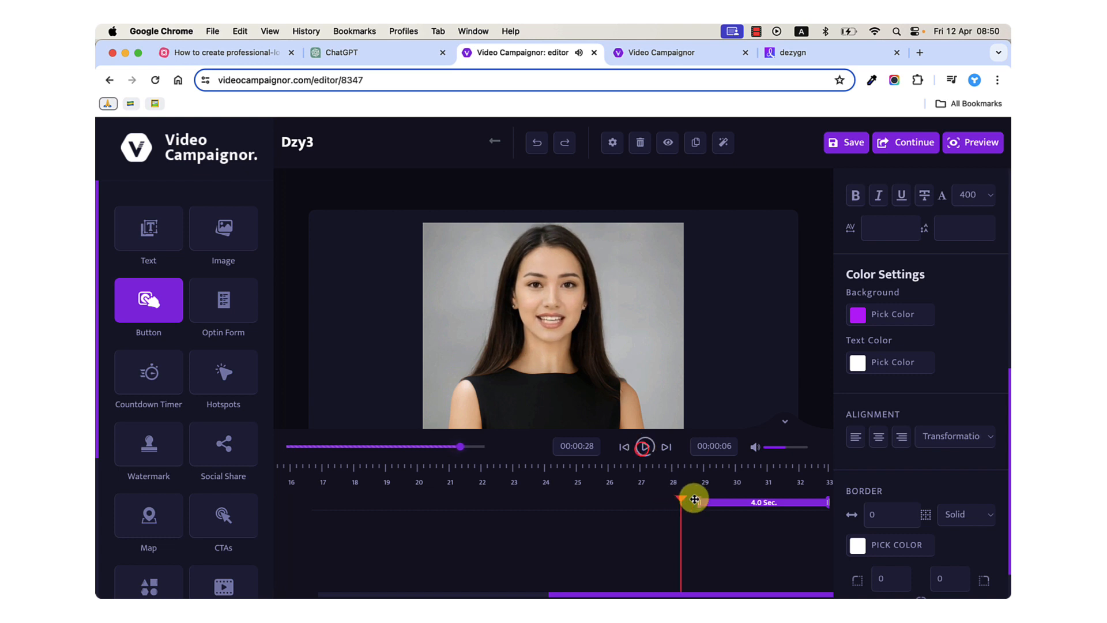
Extend the start of the button's clip earlier so it lasts 6.2 seconds, and replay the video's ending.
drag(698, 503, 629, 503)
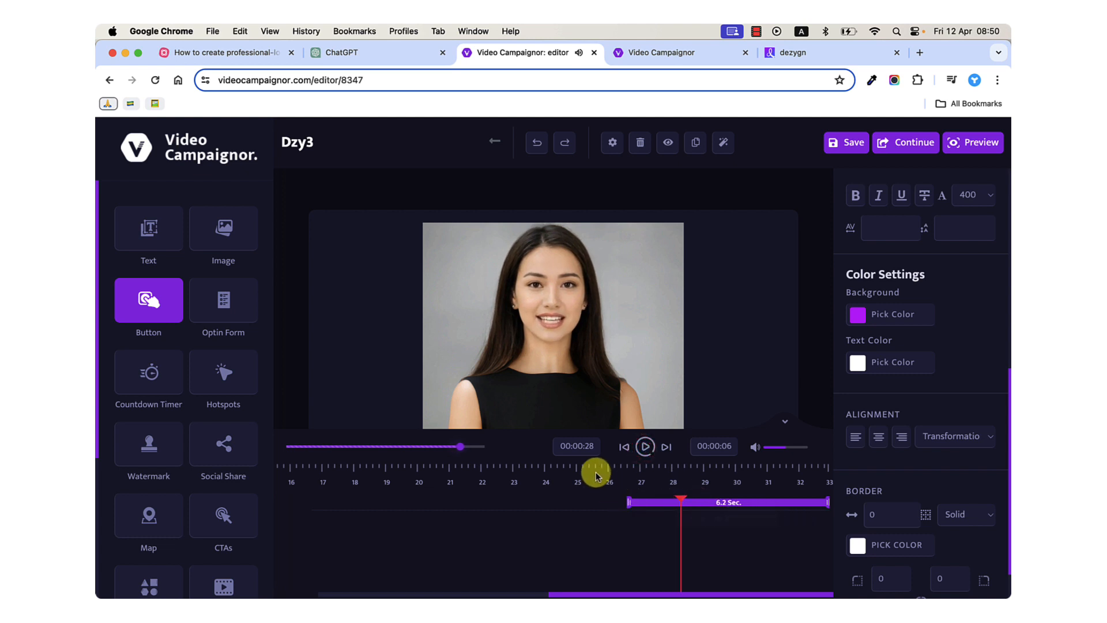
click(641, 448)
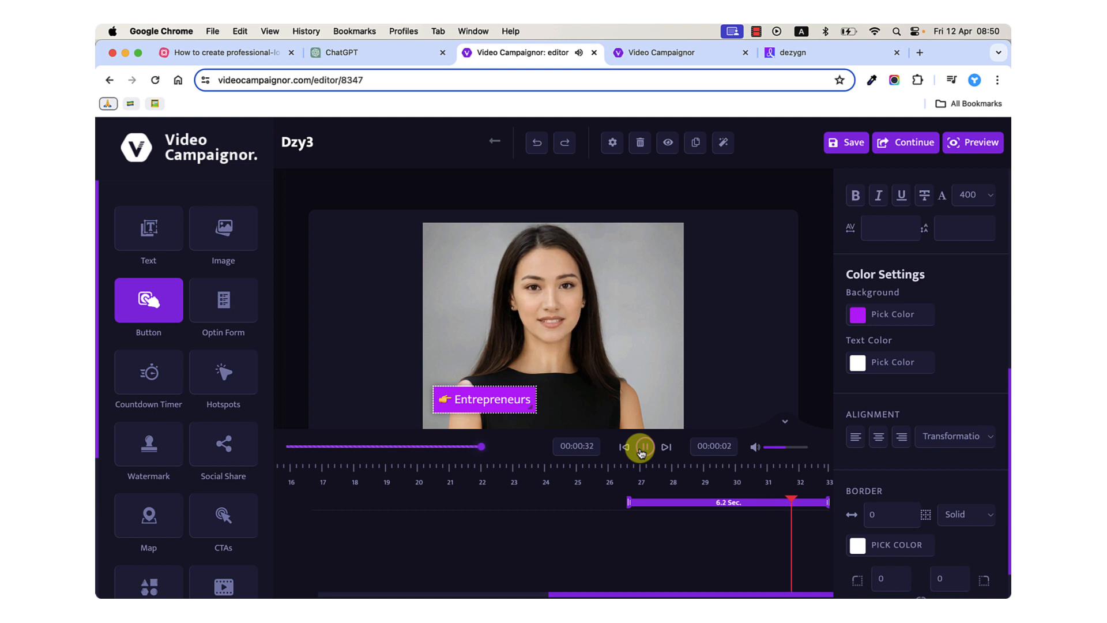
click(641, 453)
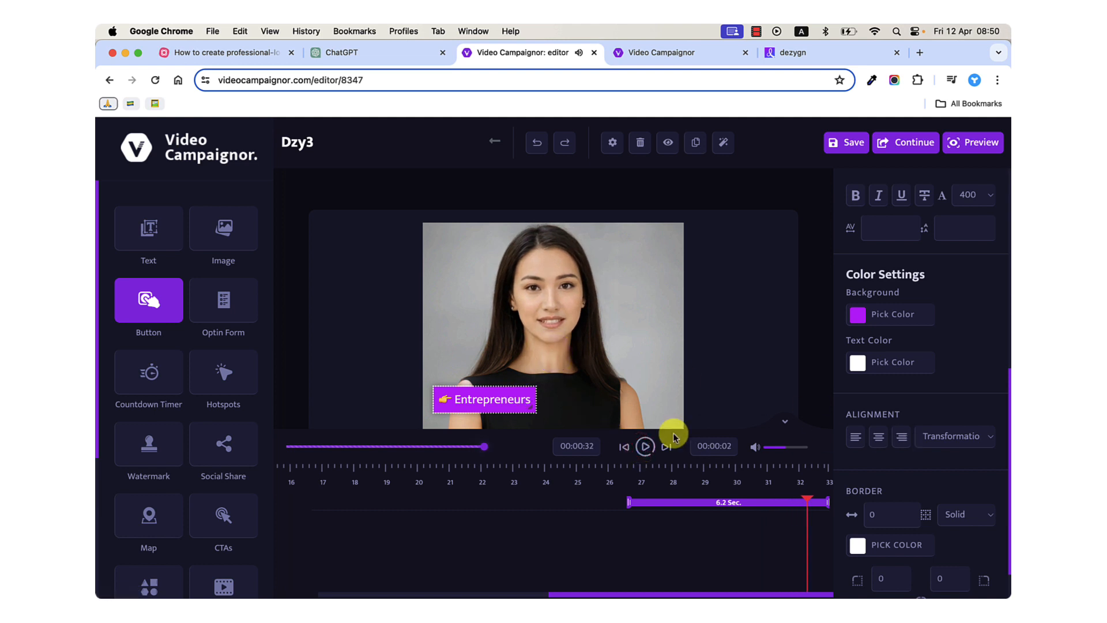
Change the button label to "👉 For Entrepreneurs".
scroll(964, 494, down, 1)
scroll(919, 398, up, 3)
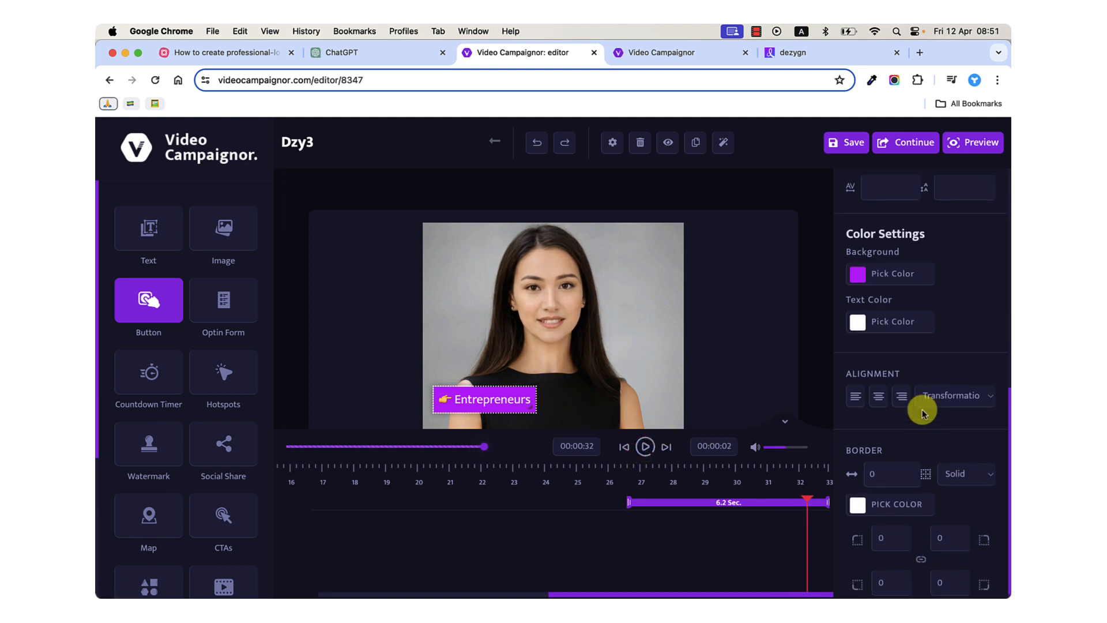
scroll(921, 412, up, 2)
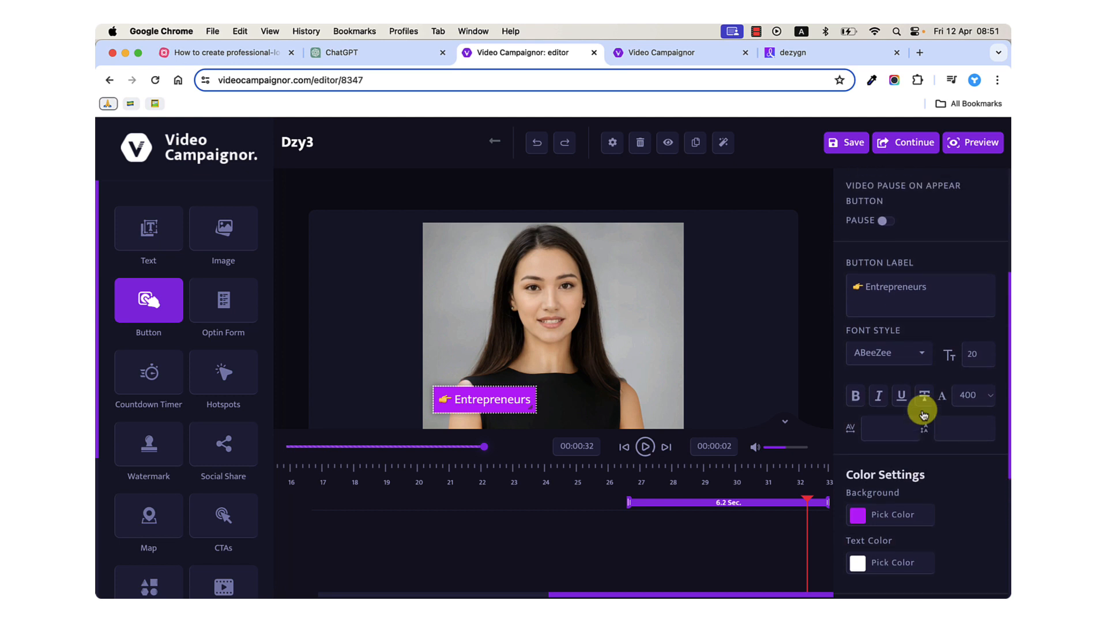
click(866, 301)
text(For)
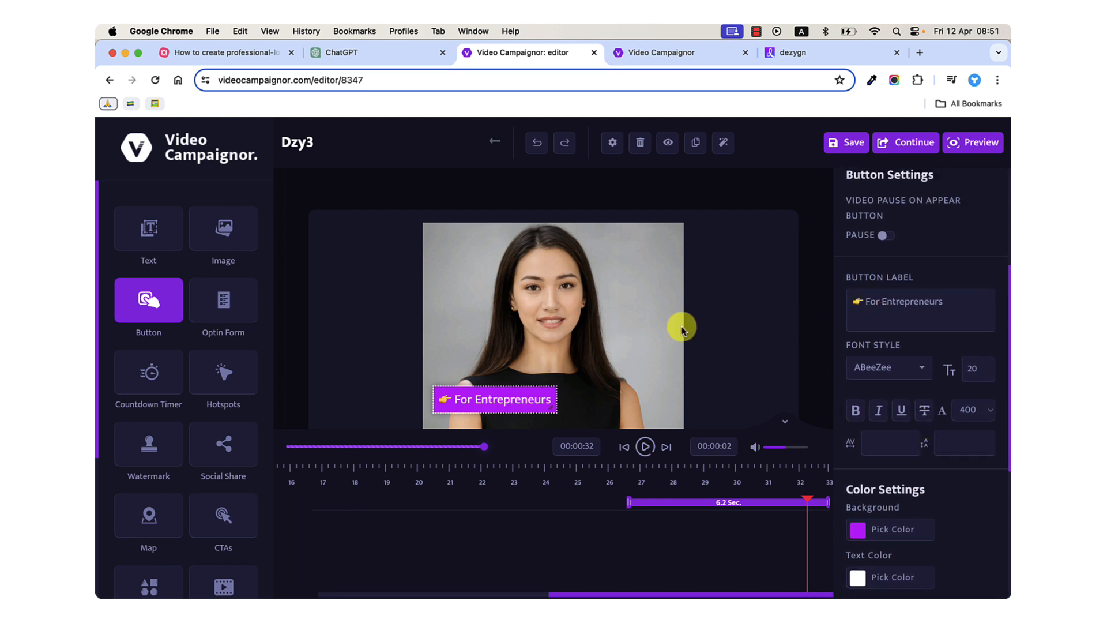
Reduce the button label's font size to 18.
click(970, 365)
text(19)
key(Down)
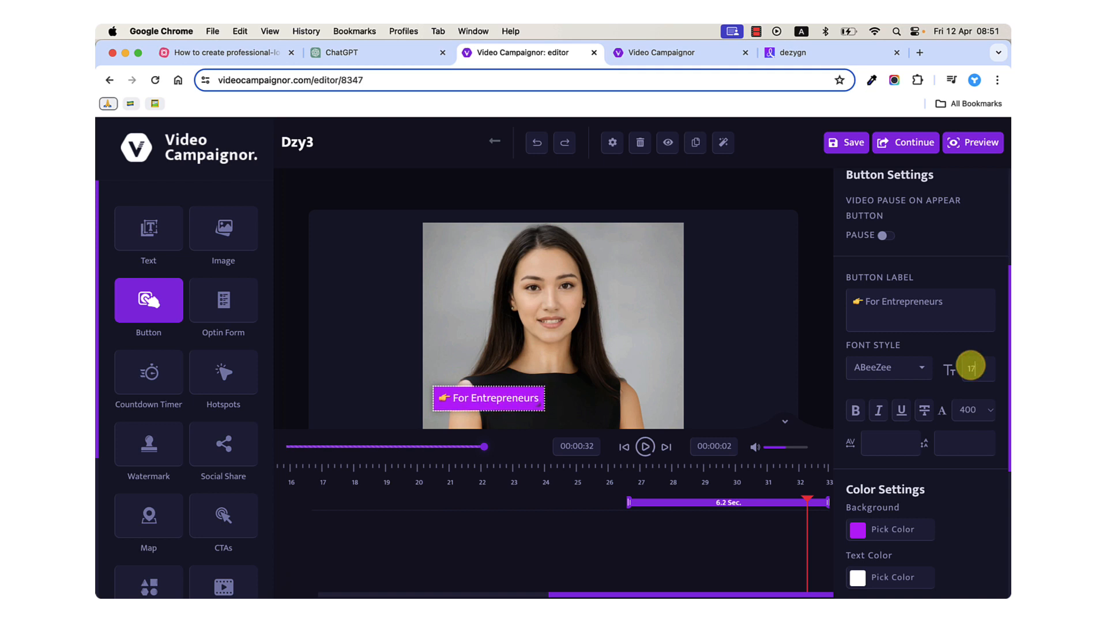
key(Up)
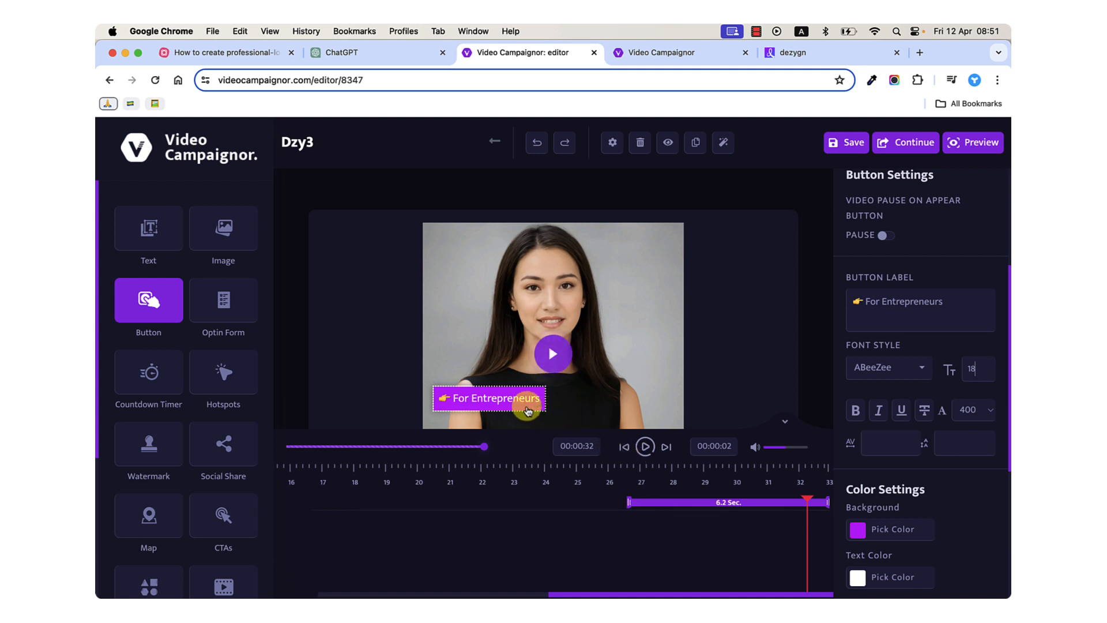
Clone the For Entrepreneurs button and place the copy beside the original, over the avatar's other shoulder.
click(520, 408)
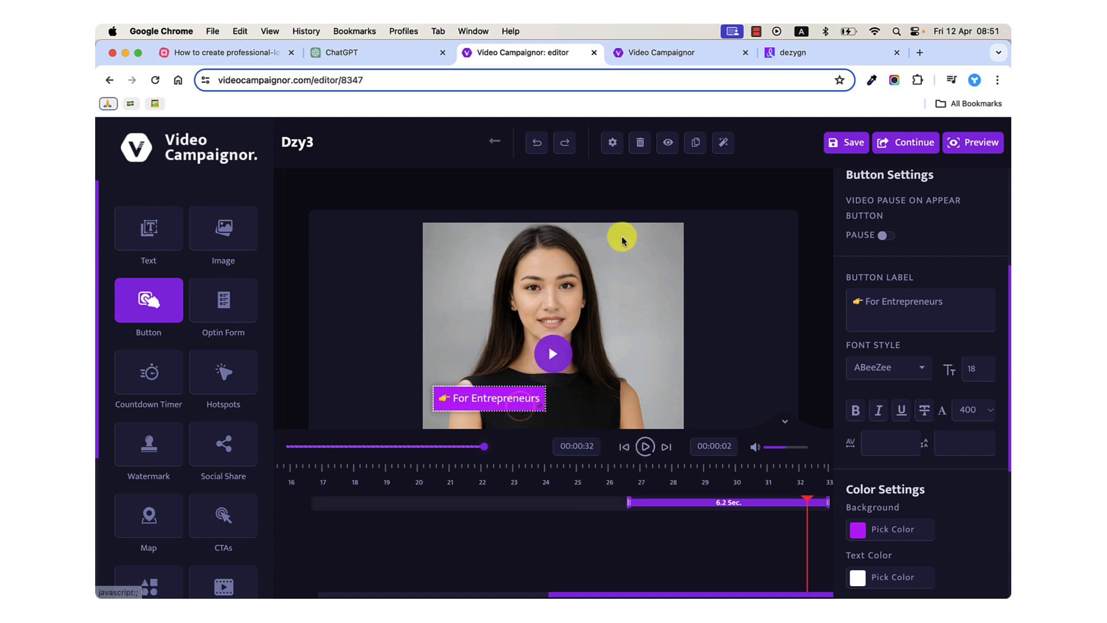
click(689, 150)
drag(495, 407, 622, 406)
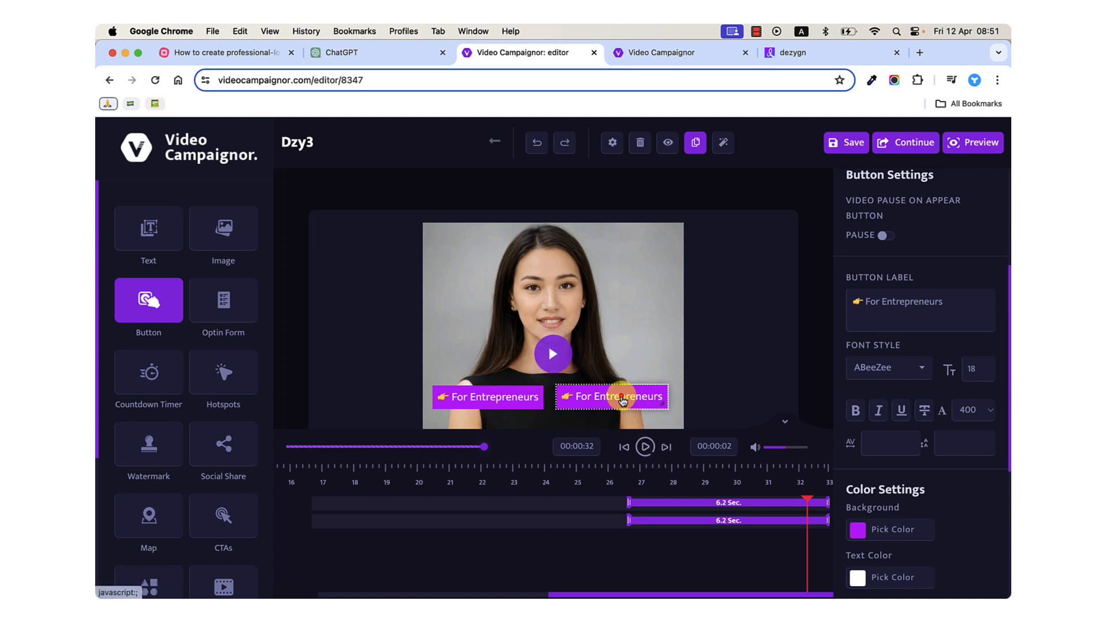
Nudge the copied button slightly away from the original and change its label to "👉 For Agencies".
drag(622, 399, 624, 400)
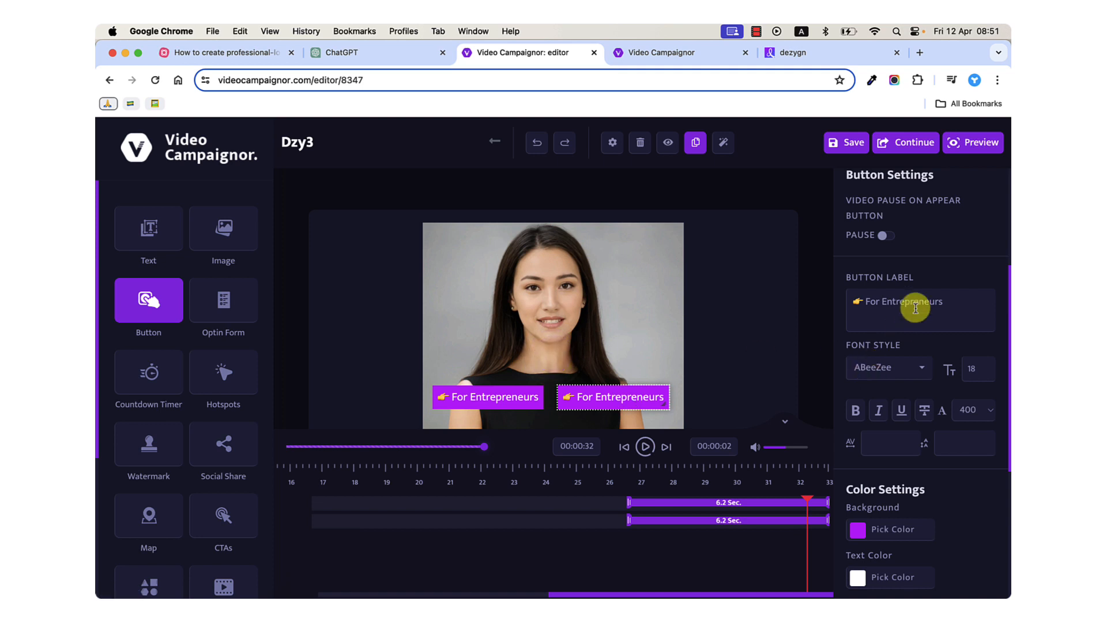
text(Agenci)
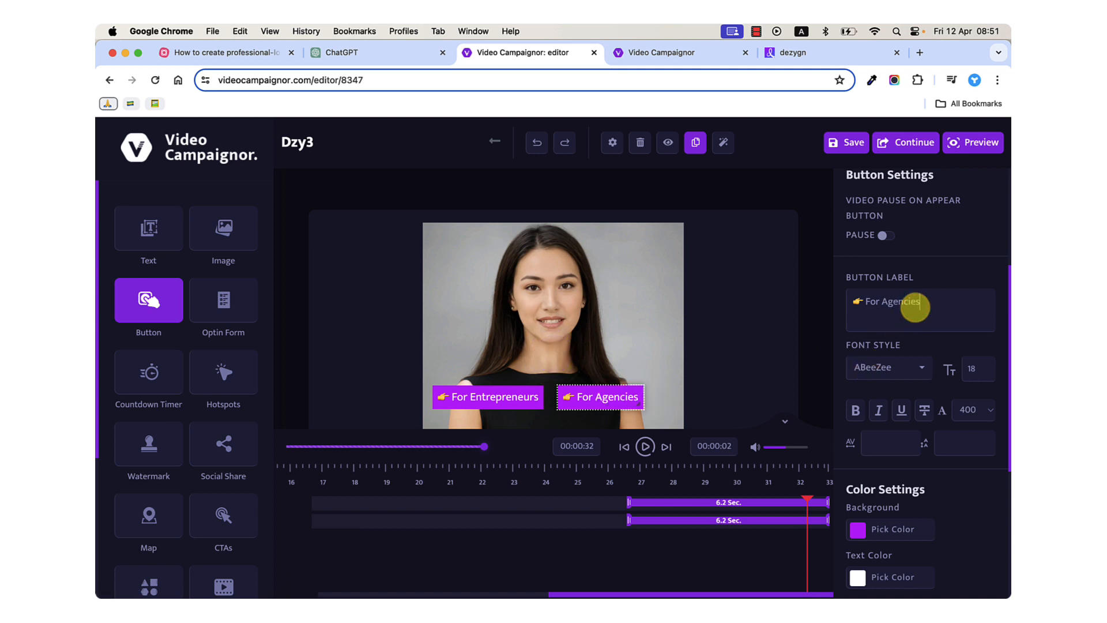
Set the For Agencies button's funnel tracking name to Agencies and assign it the Agencies3 video.
scroll(916, 303, up, 5)
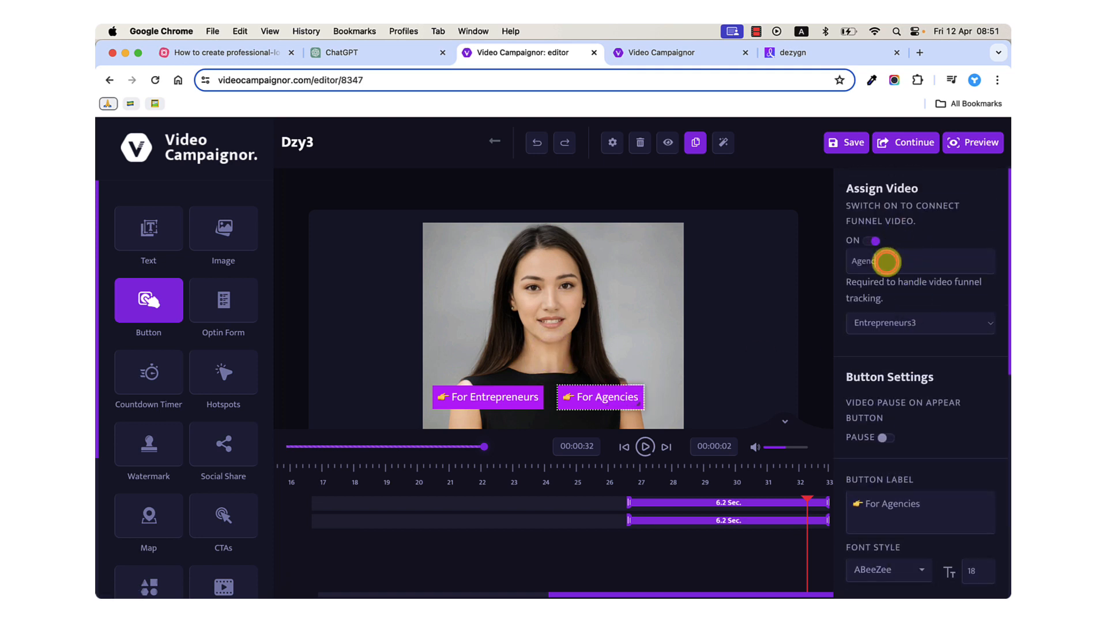
click(882, 322)
click(895, 336)
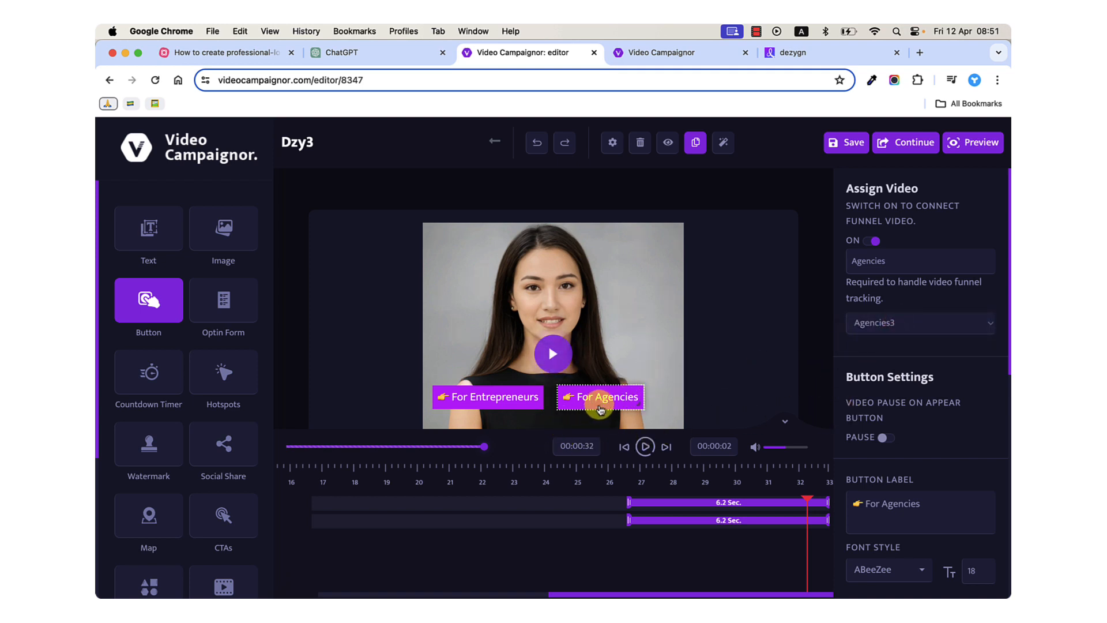
Reposition the For Agencies and For Entrepreneurs buttons so they sit centred across the avatar, and save the campaign.
drag(601, 408, 611, 406)
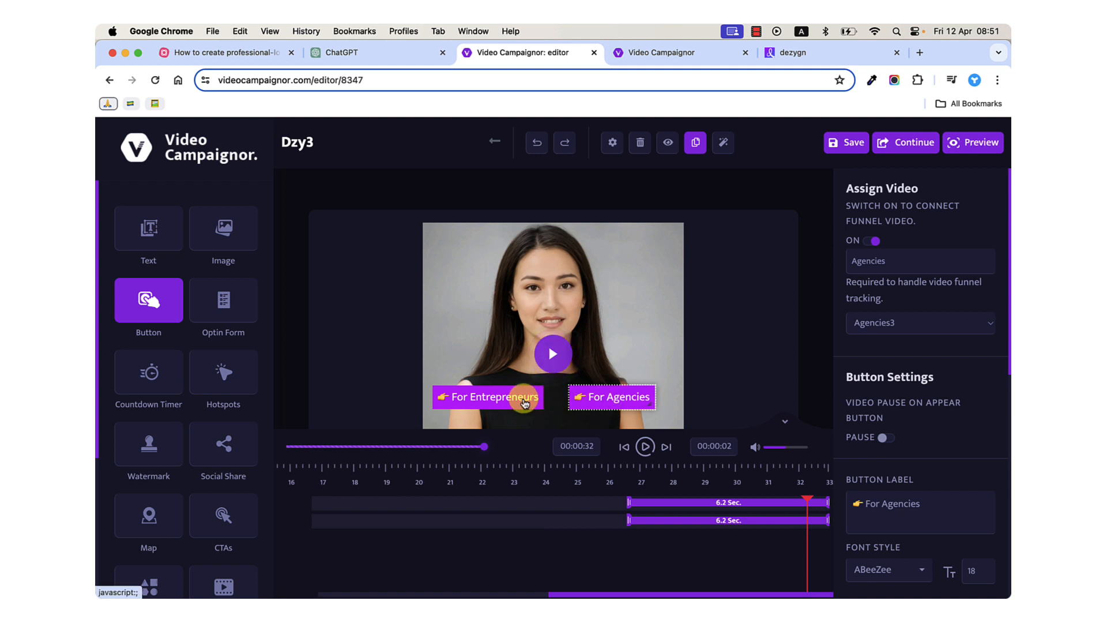
drag(523, 403, 532, 400)
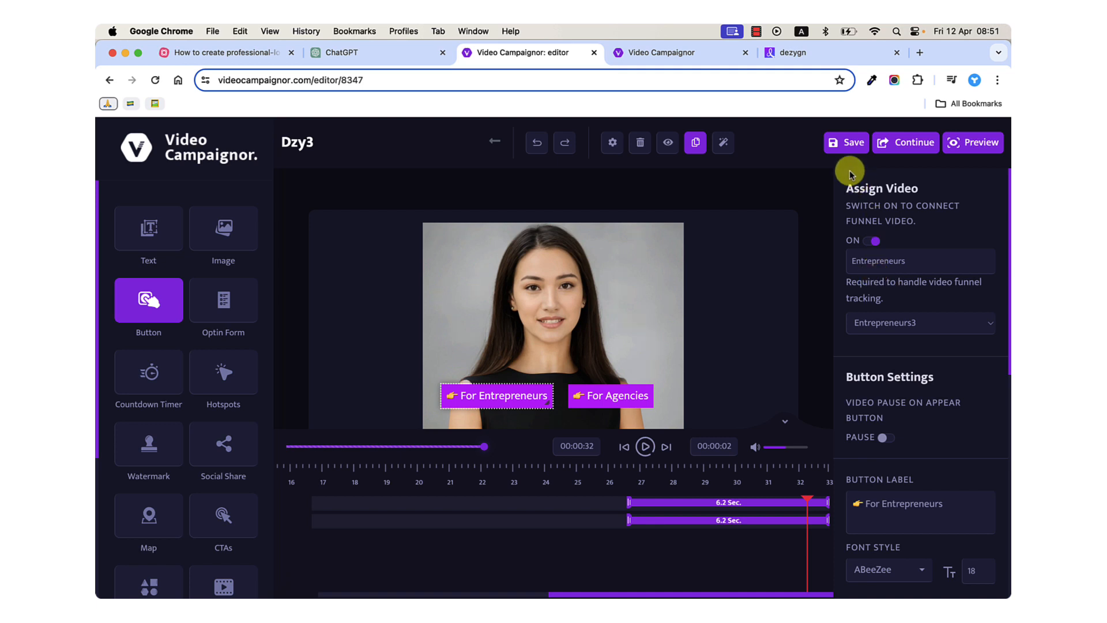
click(847, 148)
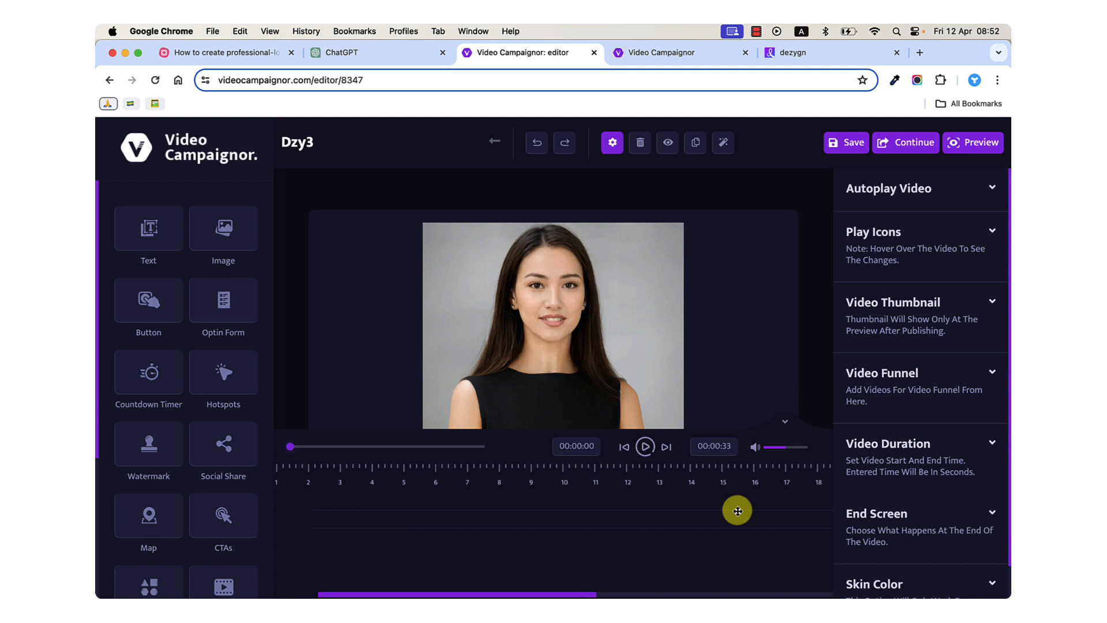
scroll(737, 511, right, 10)
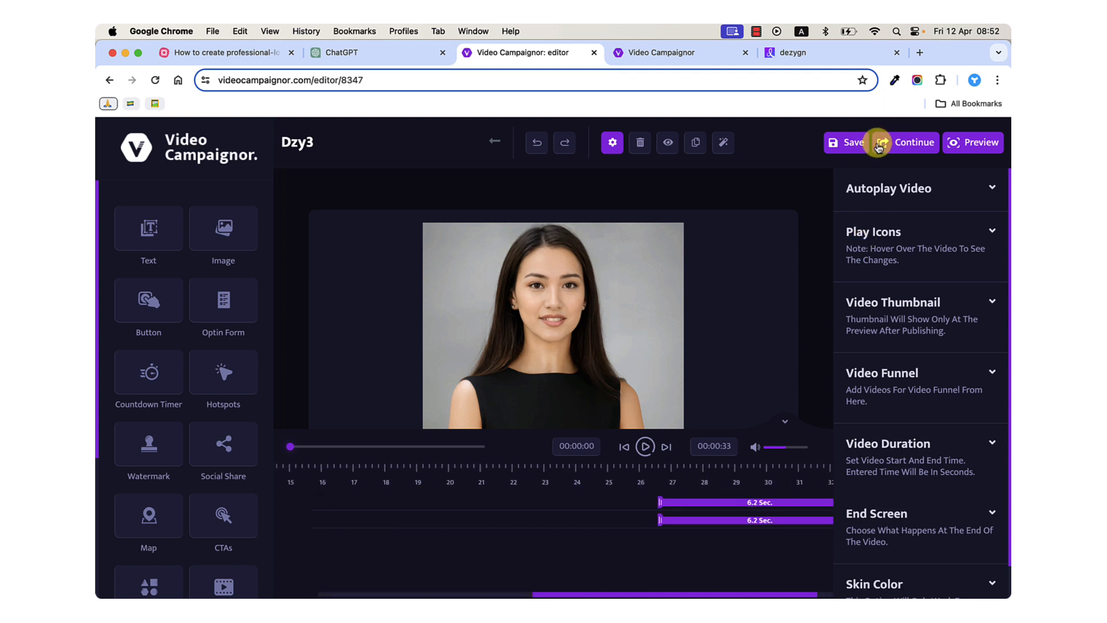
click(859, 145)
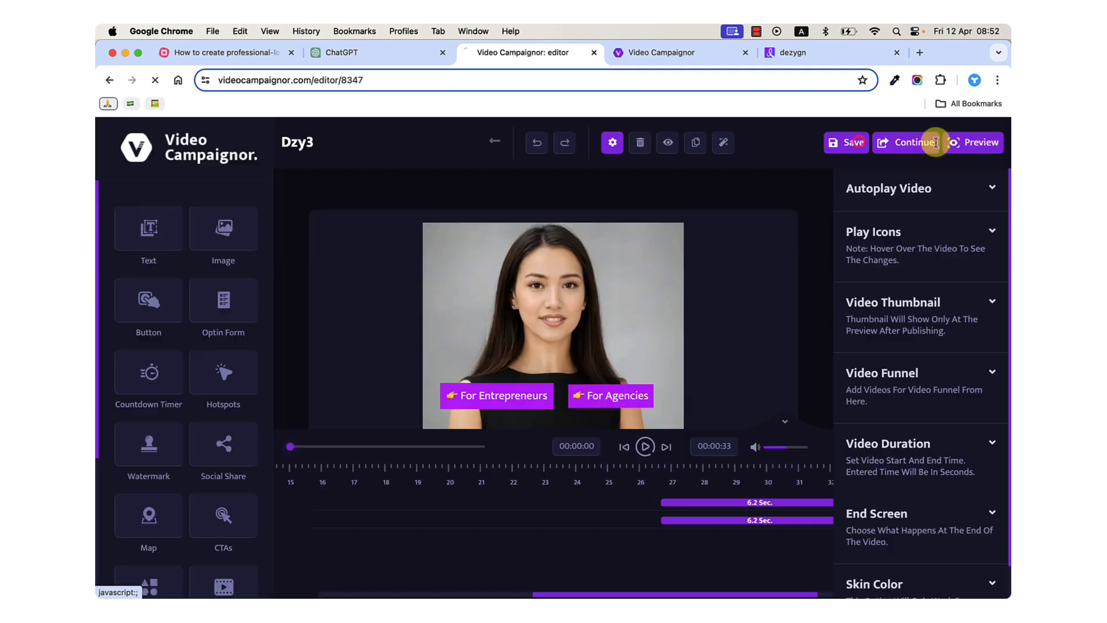
Preview the campaign's main video, follow the For Agencies button, and play and pause the linked clip.
click(951, 142)
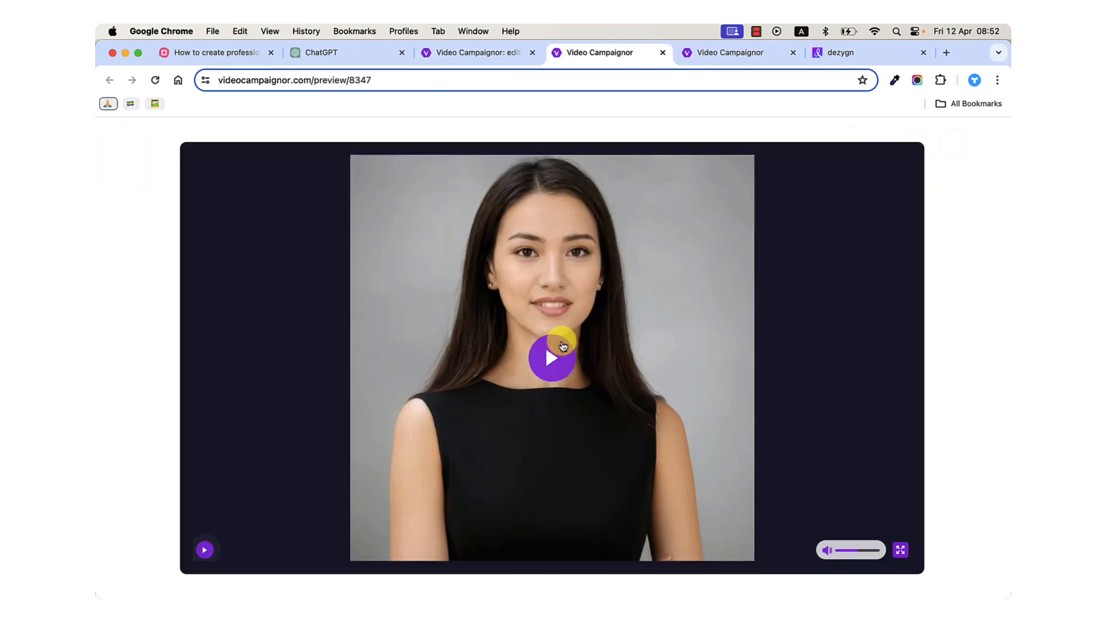
click(554, 353)
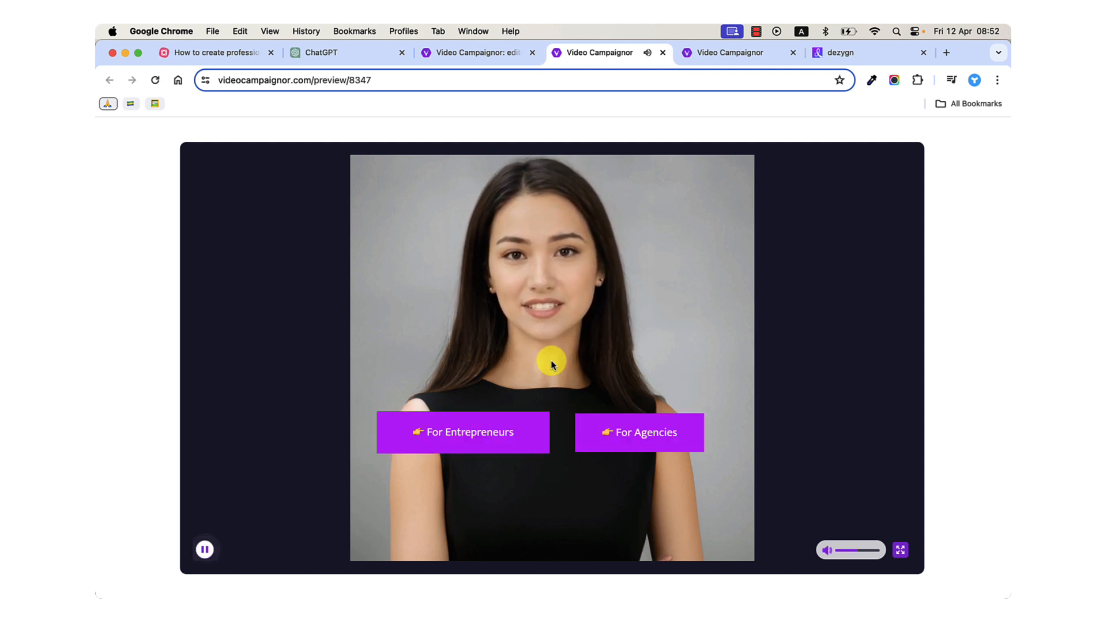
click(616, 437)
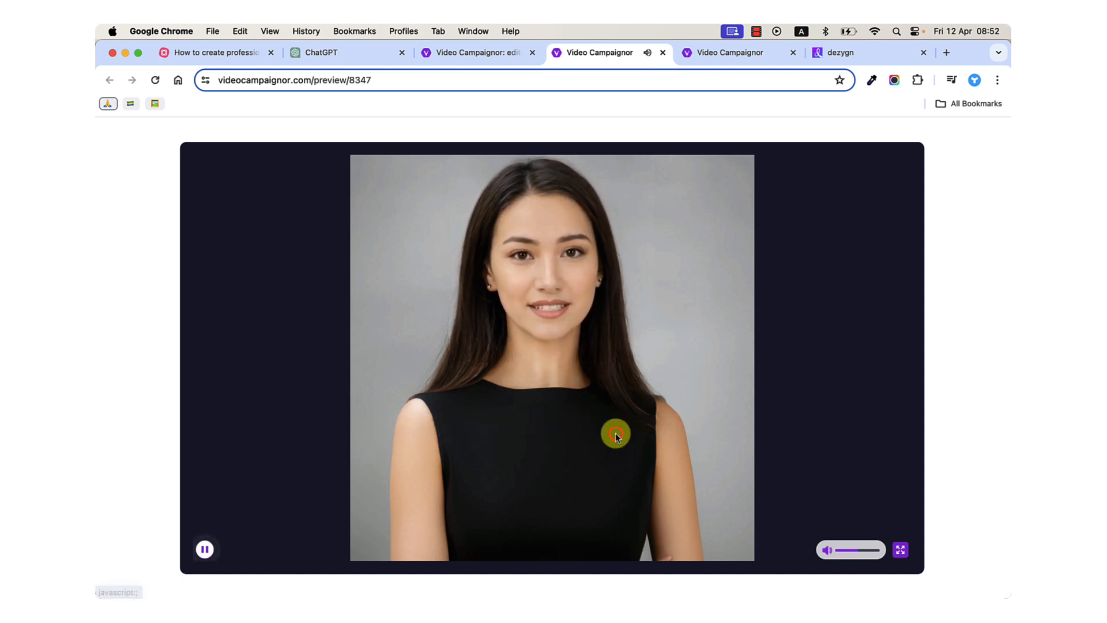
click(560, 374)
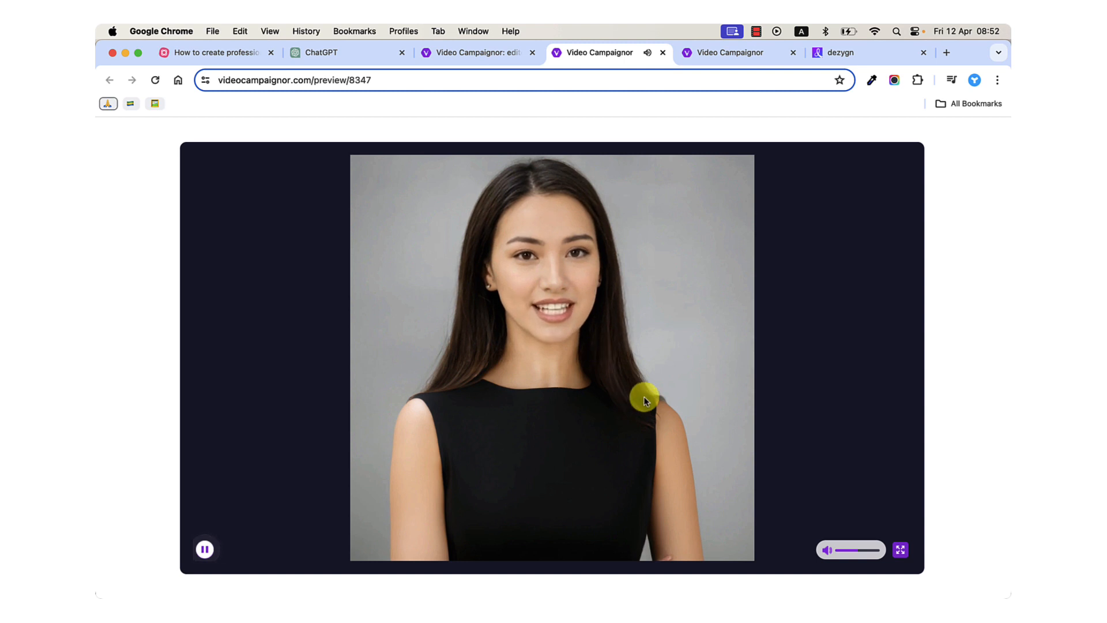
click(589, 368)
click(204, 548)
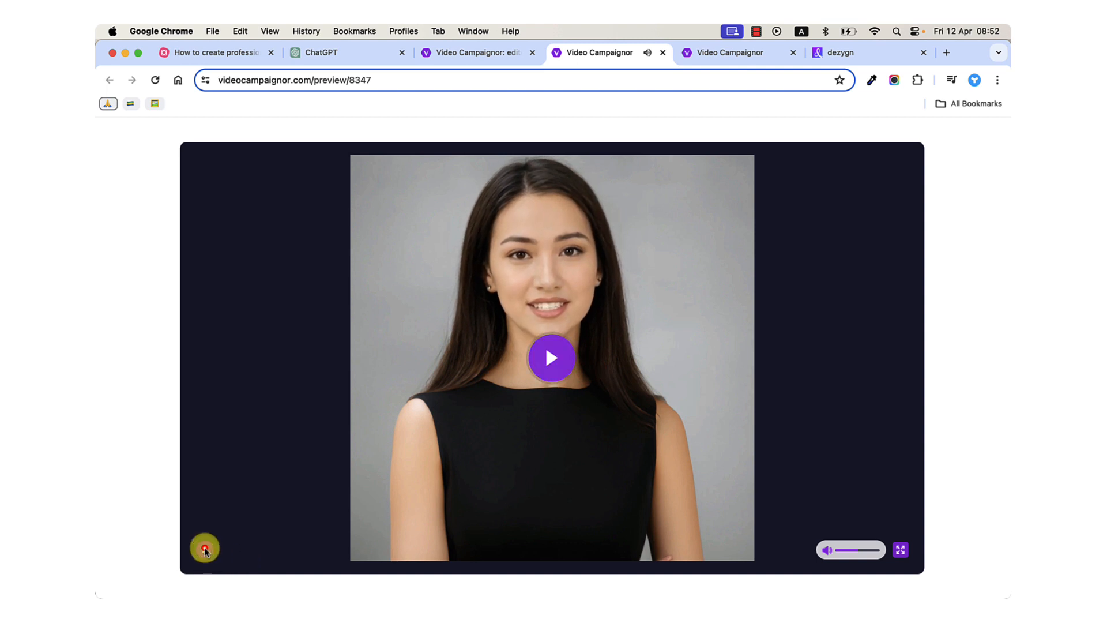
Resume the preview, follow the For Agencies button again once the buttons appear, and briefly play its linked clip.
click(550, 361)
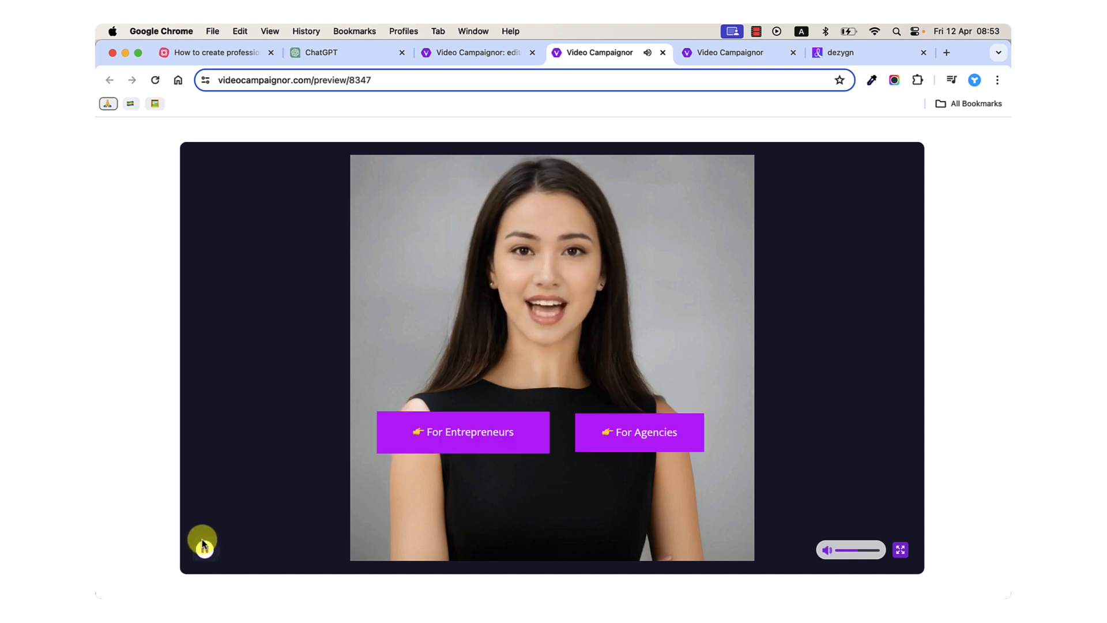
click(657, 434)
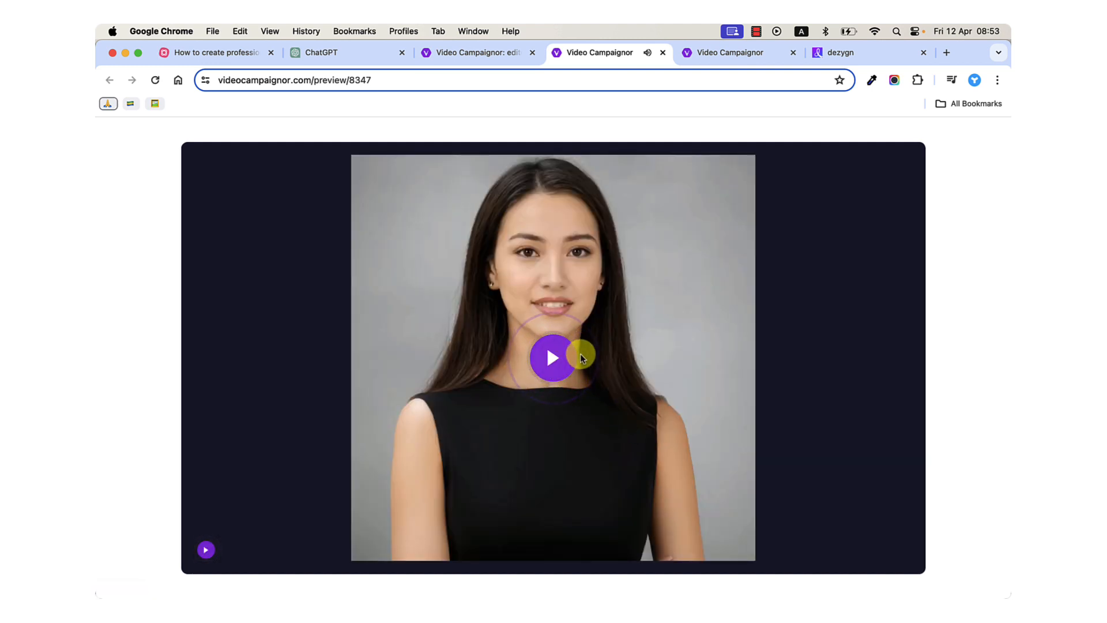
click(557, 360)
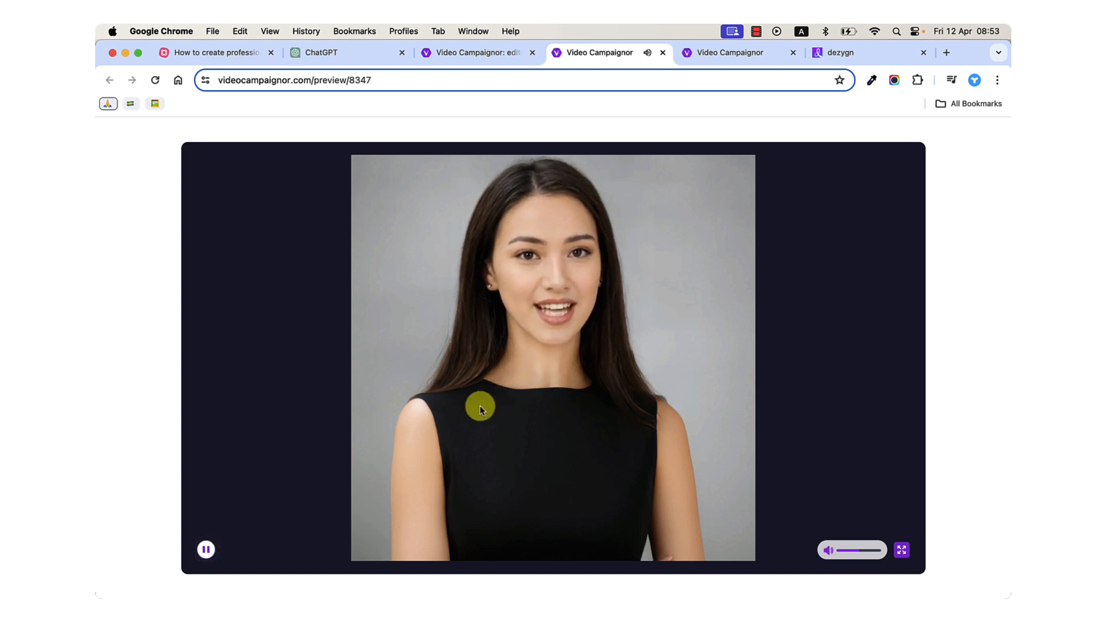
click(207, 553)
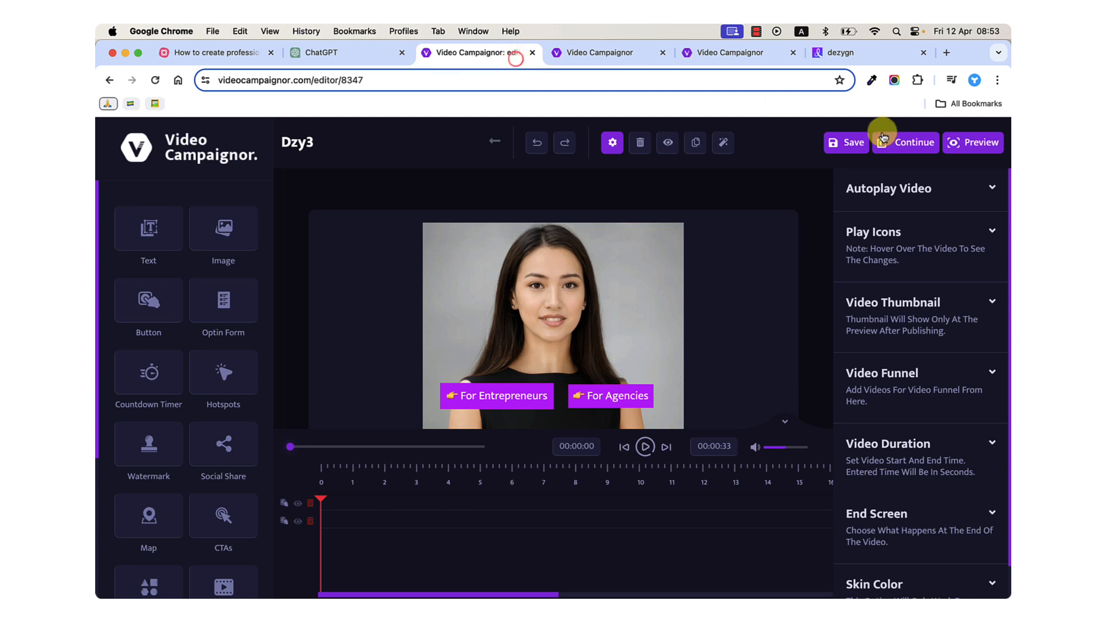
Save the campaign again and leave the editor for the Dzy3 campaign setup page.
click(851, 148)
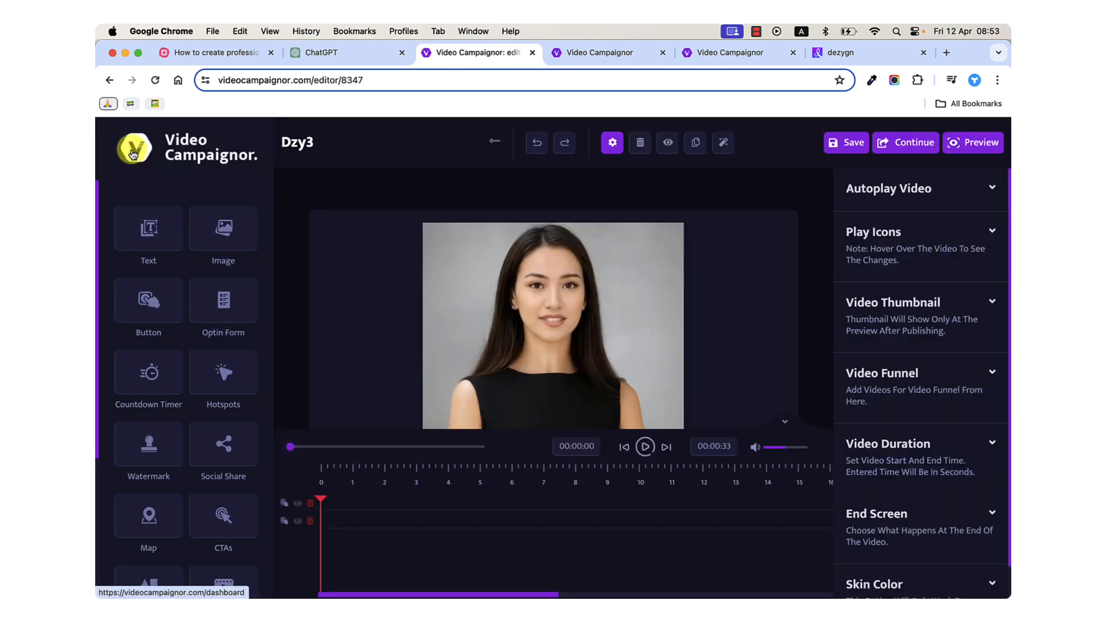
click(494, 140)
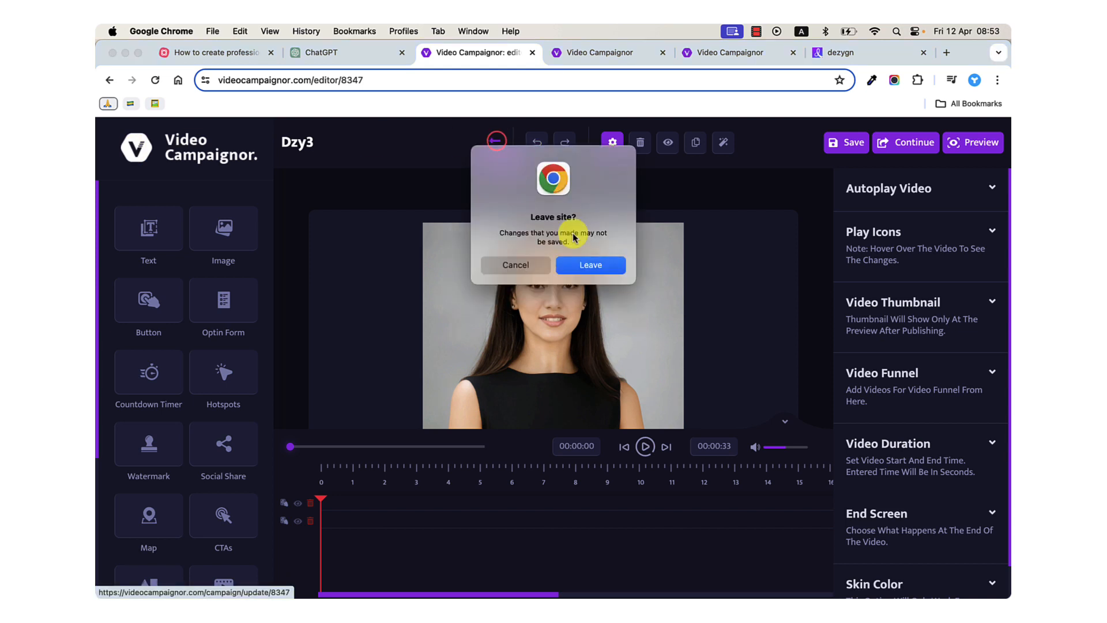
click(521, 265)
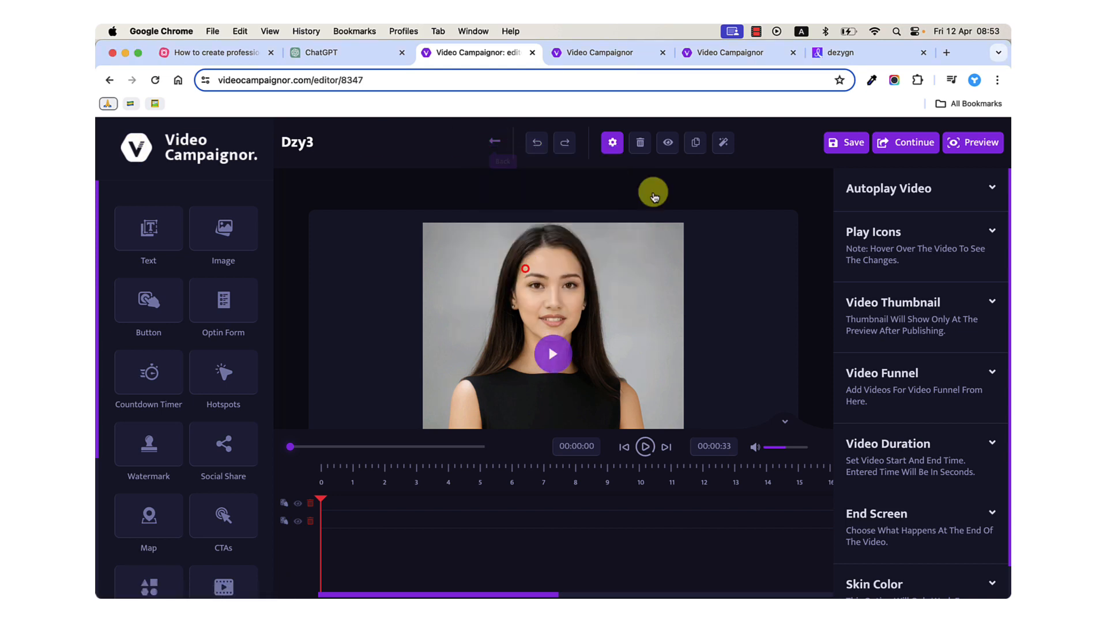
click(847, 151)
click(494, 143)
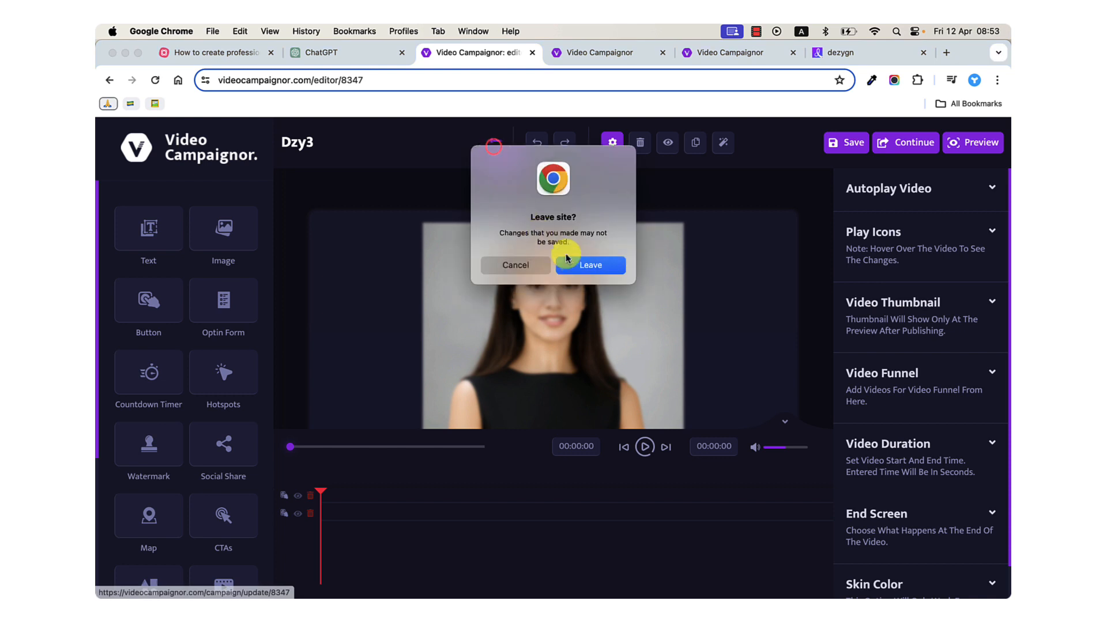
click(588, 264)
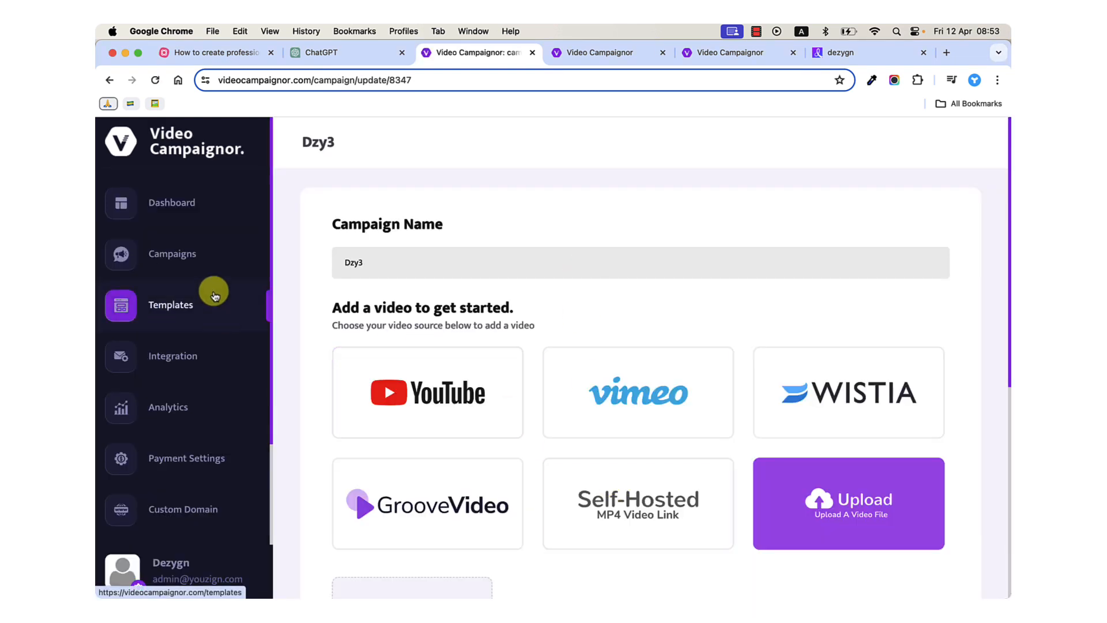
Open Dzy3 for editing from the campaigns list and continue past its video source to the funnel map.
click(185, 251)
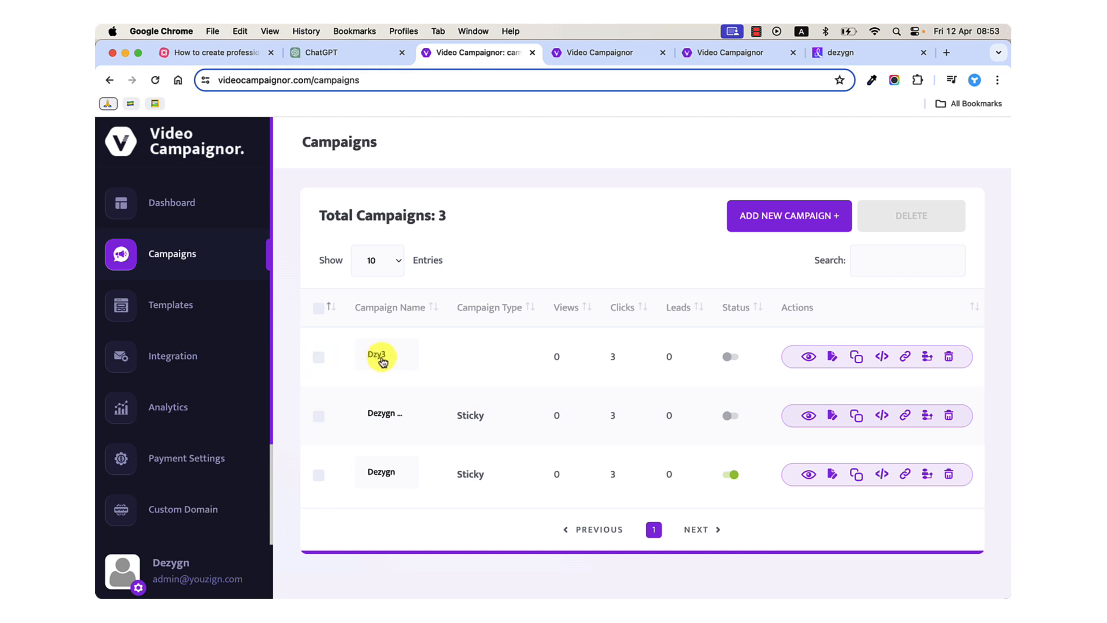
click(840, 361)
scroll(609, 402, down, 2)
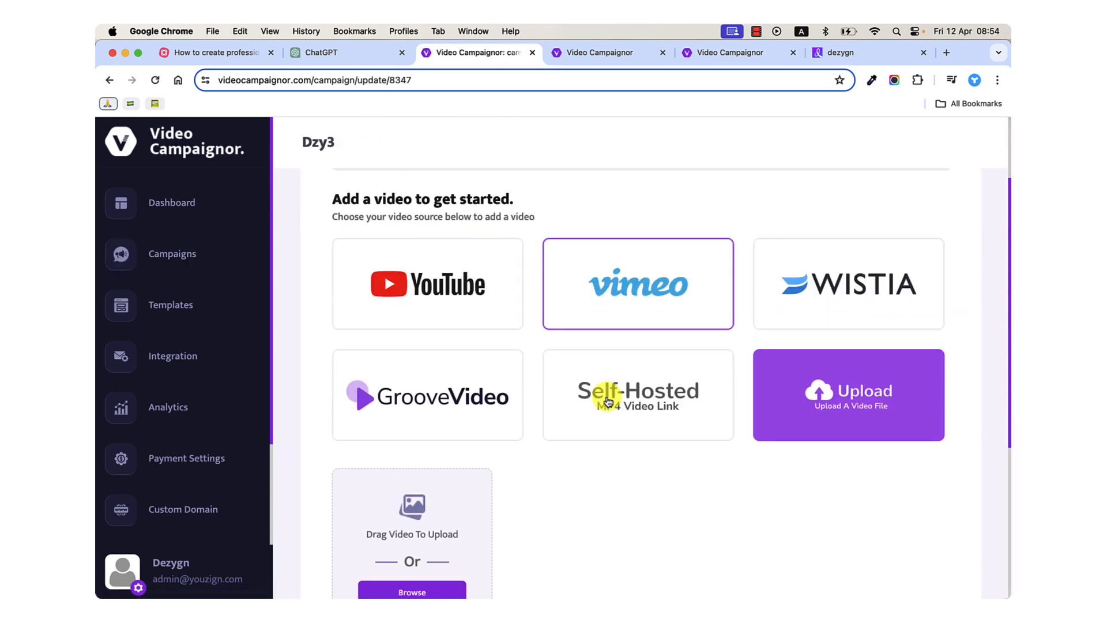
scroll(608, 402, down, 3)
scroll(544, 469, down, 4)
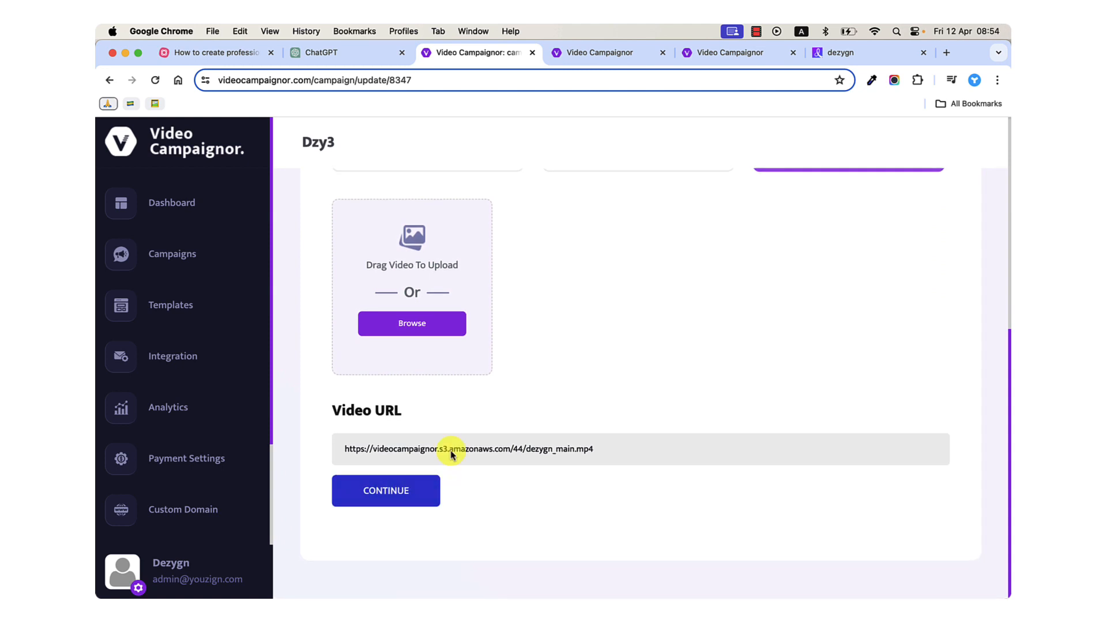
click(363, 486)
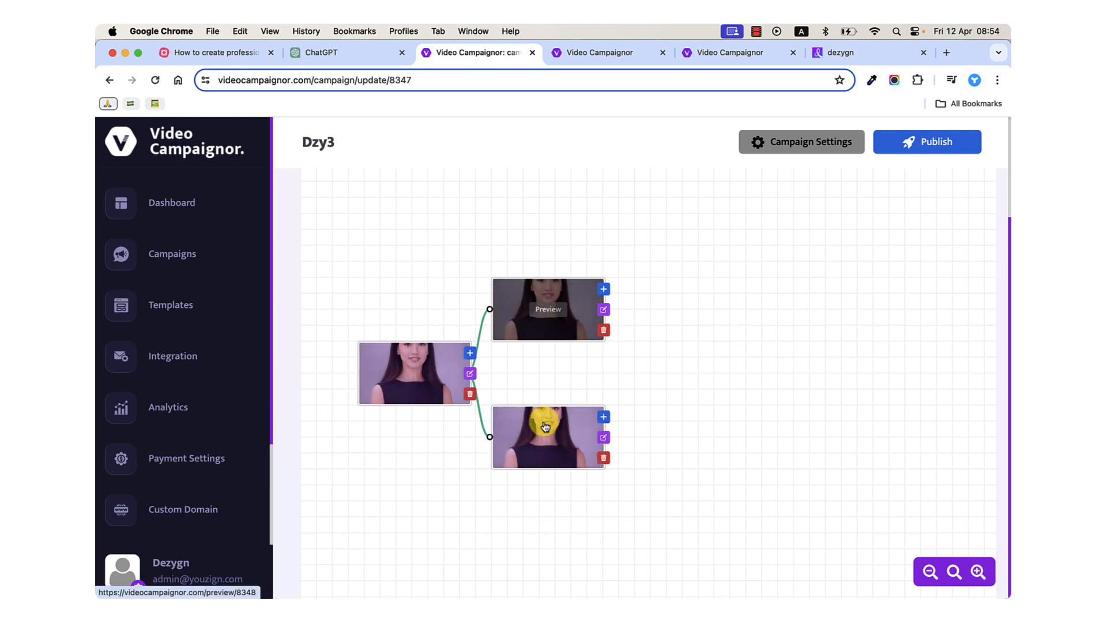
Open and close the preview of the upper branch video, and move both branch nodes farther from the main video.
click(541, 313)
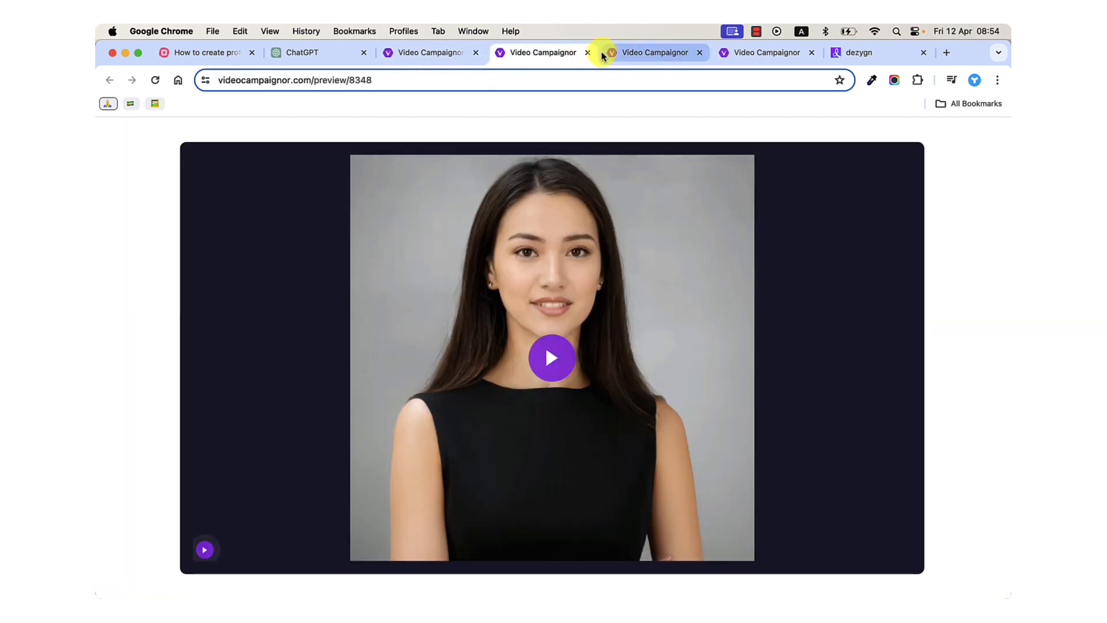
click(588, 53)
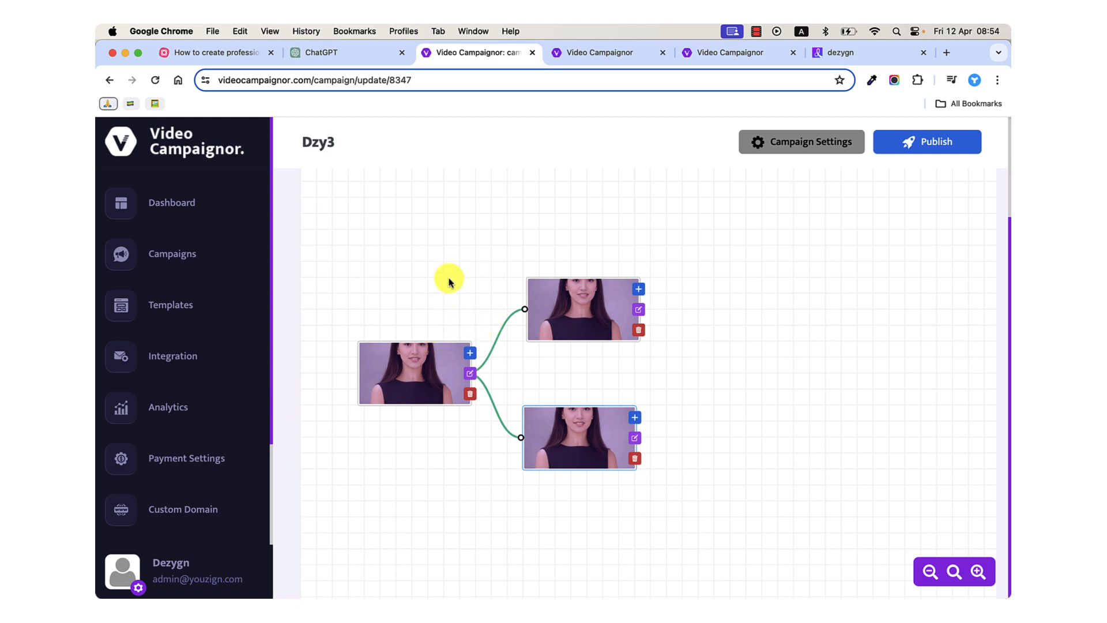
mouse_move(413, 369)
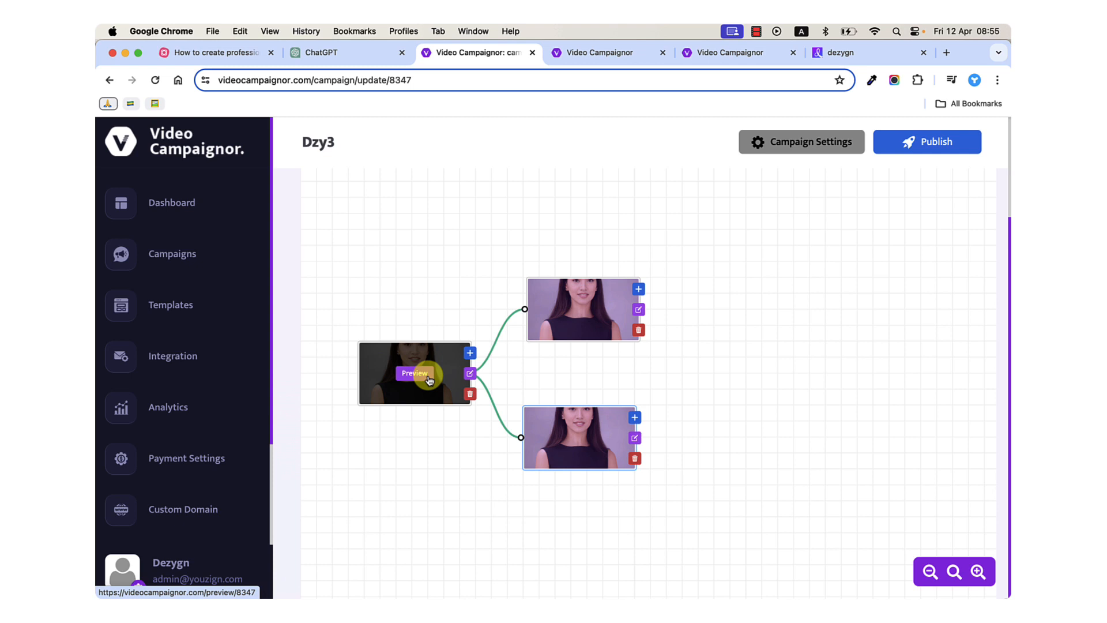
mouse_move(514, 595)
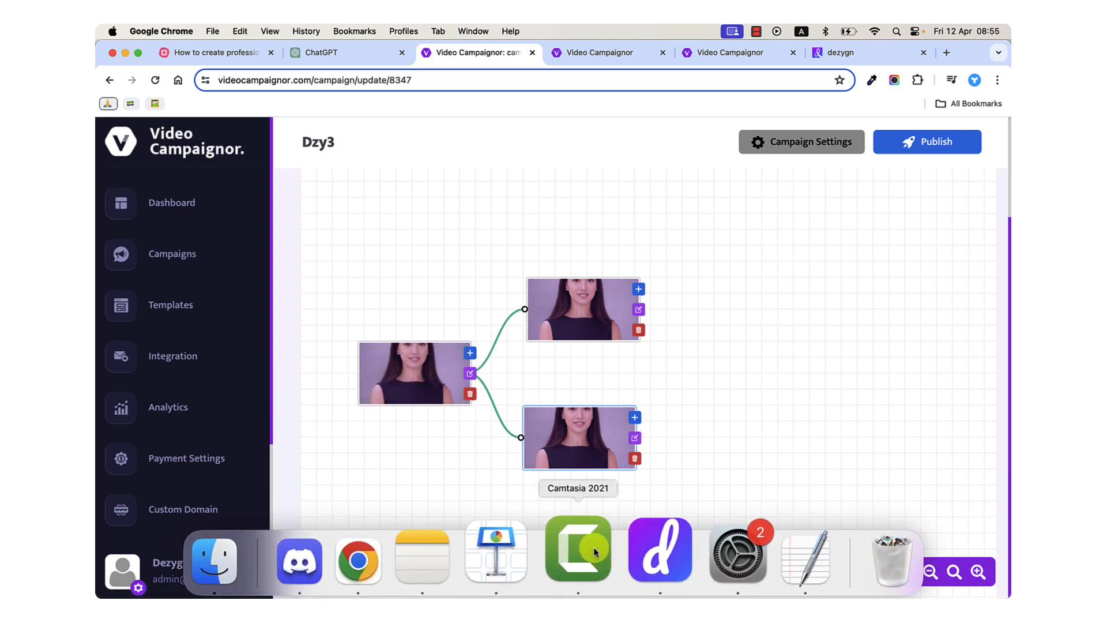
Switch to the MindMeister outline and review the three production steps, from creating videos to Step 3: Publish video.
click(227, 52)
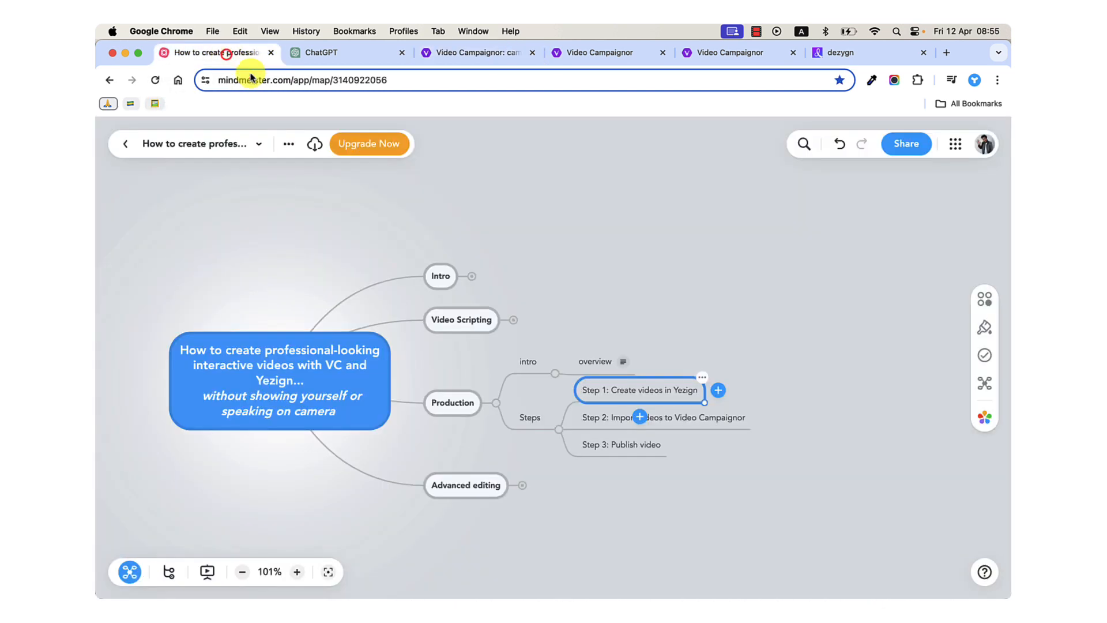
click(605, 447)
click(601, 392)
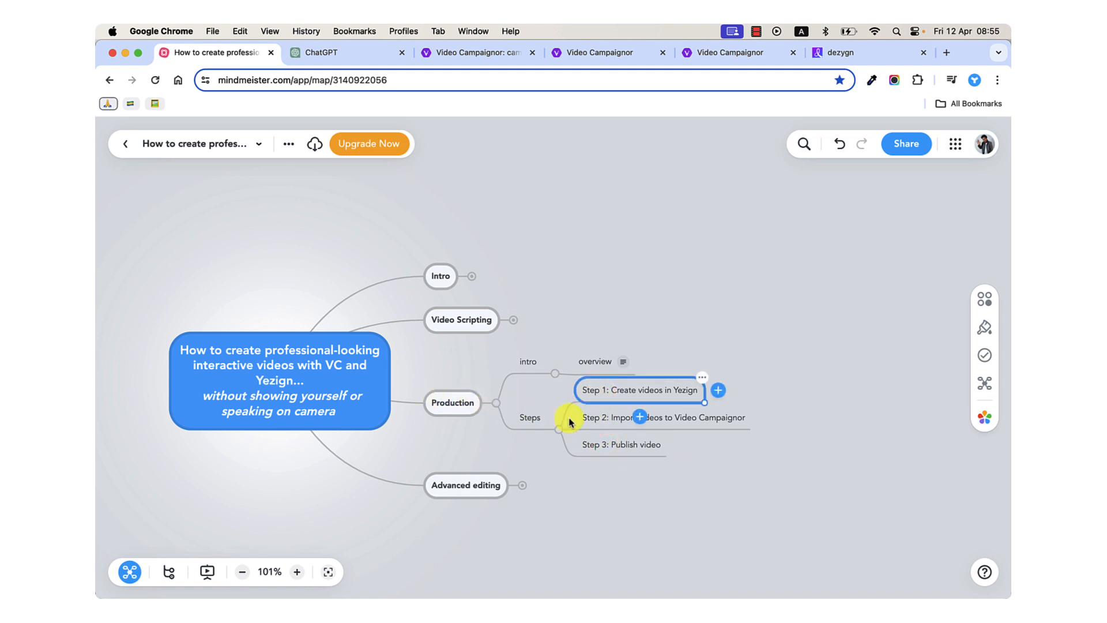
click(594, 422)
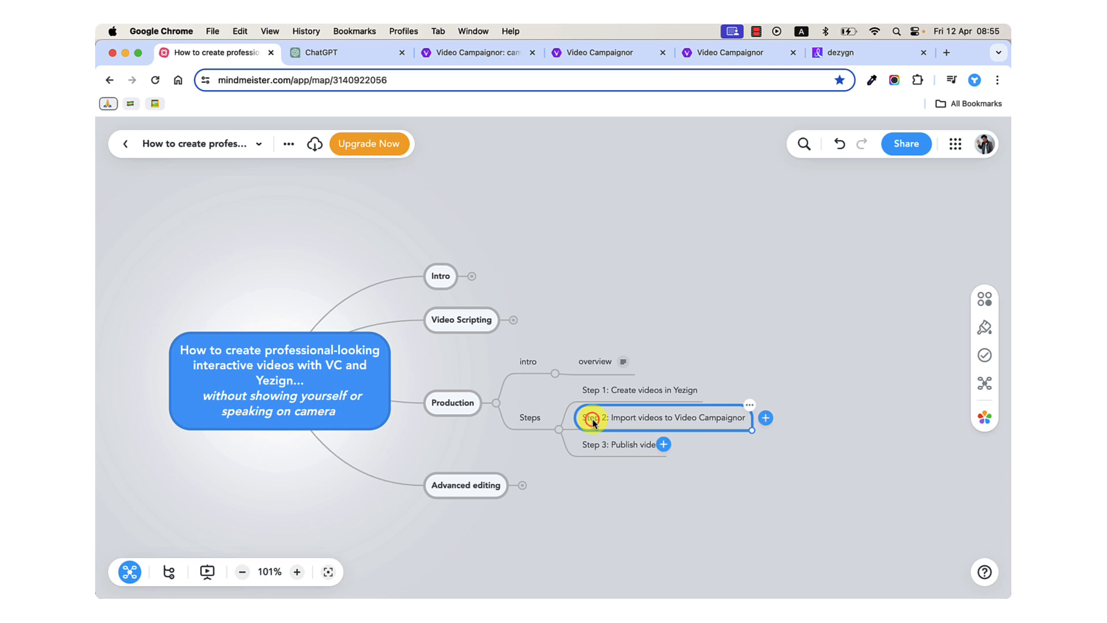
click(611, 448)
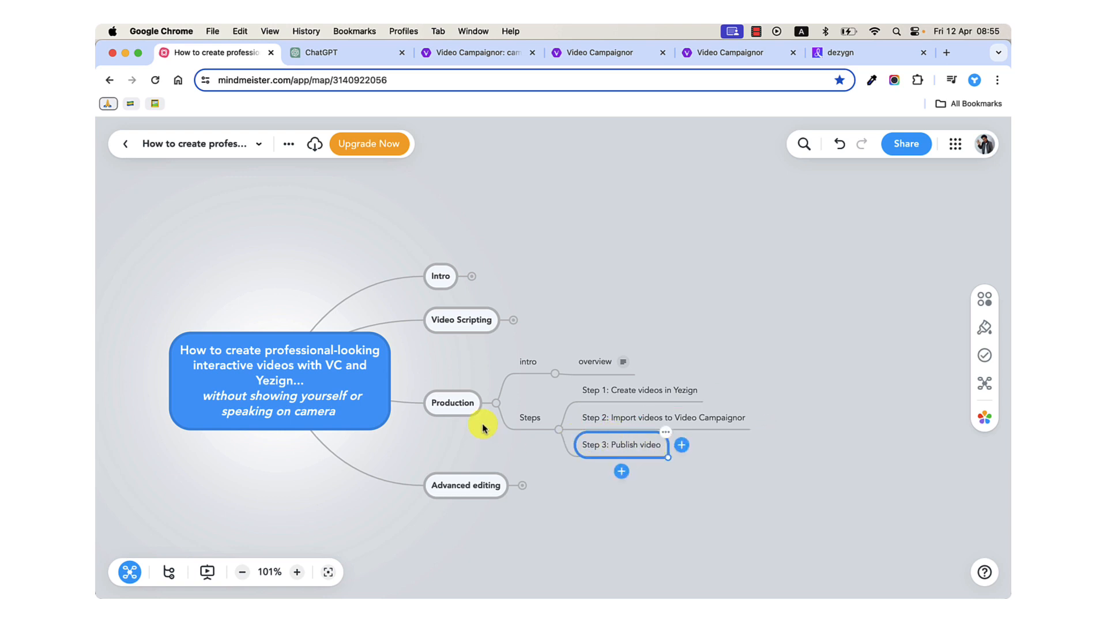
Collapse the Production branch of the mind map and expand the Advanced editing branch.
click(495, 405)
click(521, 446)
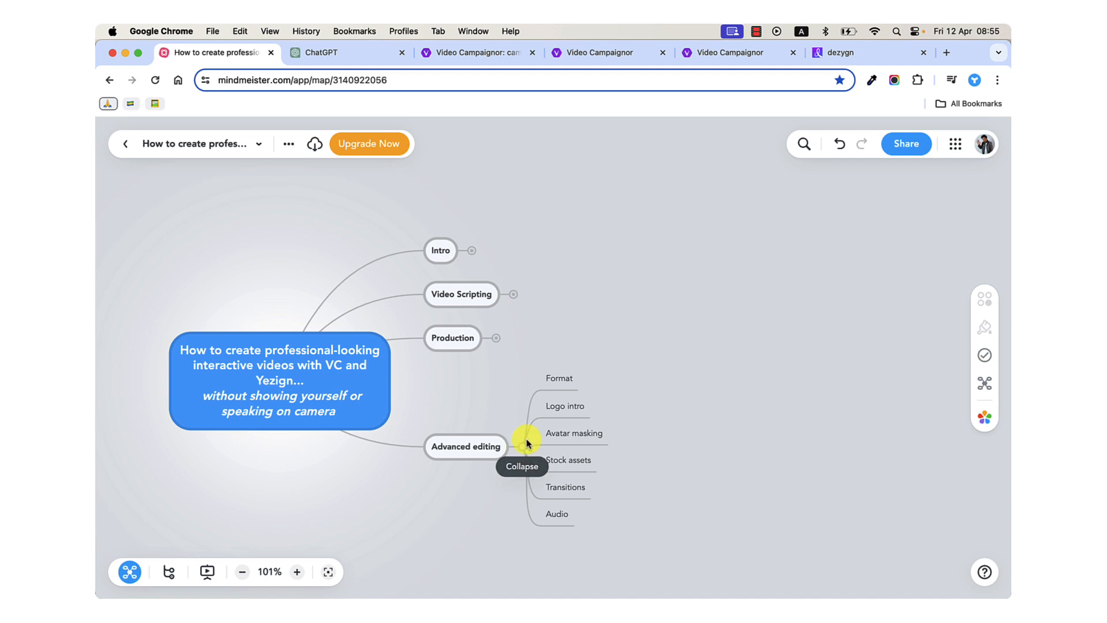
Switch to Camtasia 2021 and minimize the untitled project to bring up vsdemo.cmproj.
mouse_move(552, 597)
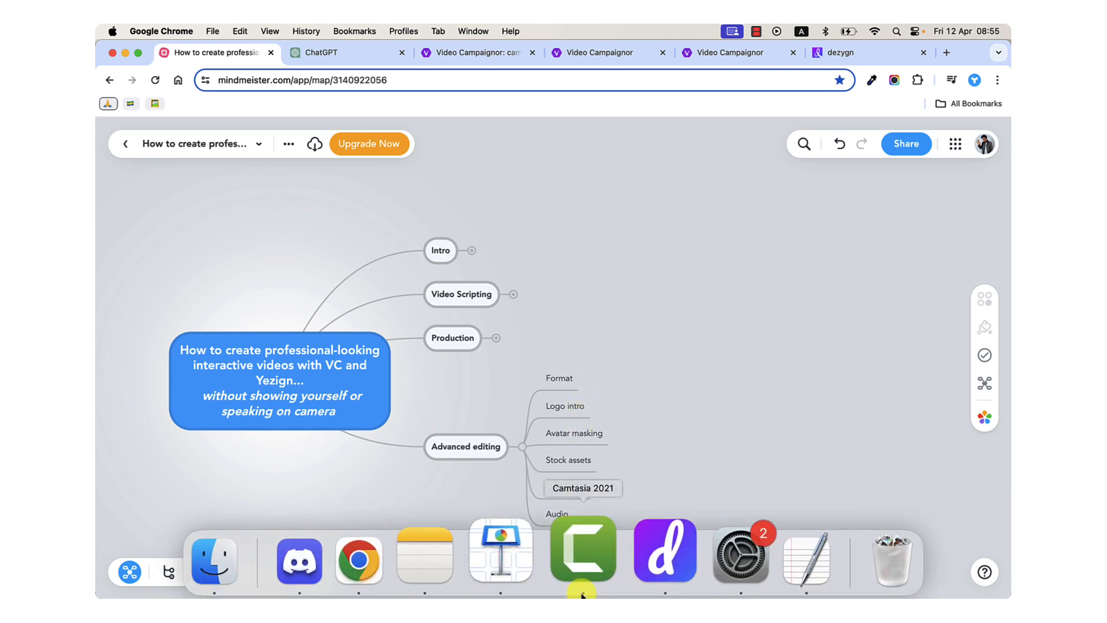
click(581, 575)
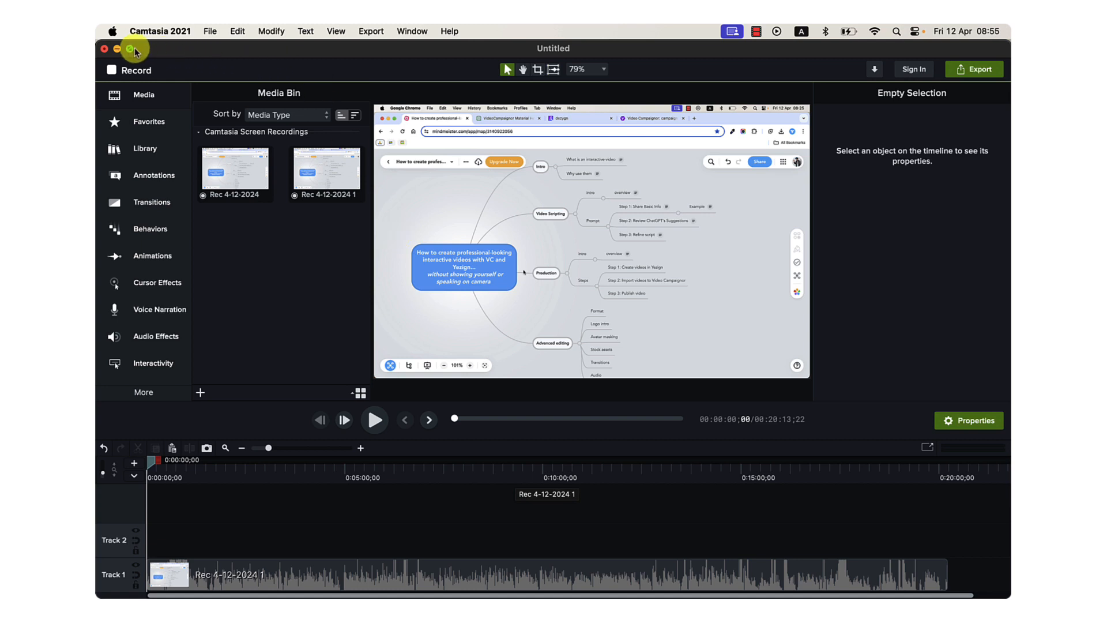
click(117, 49)
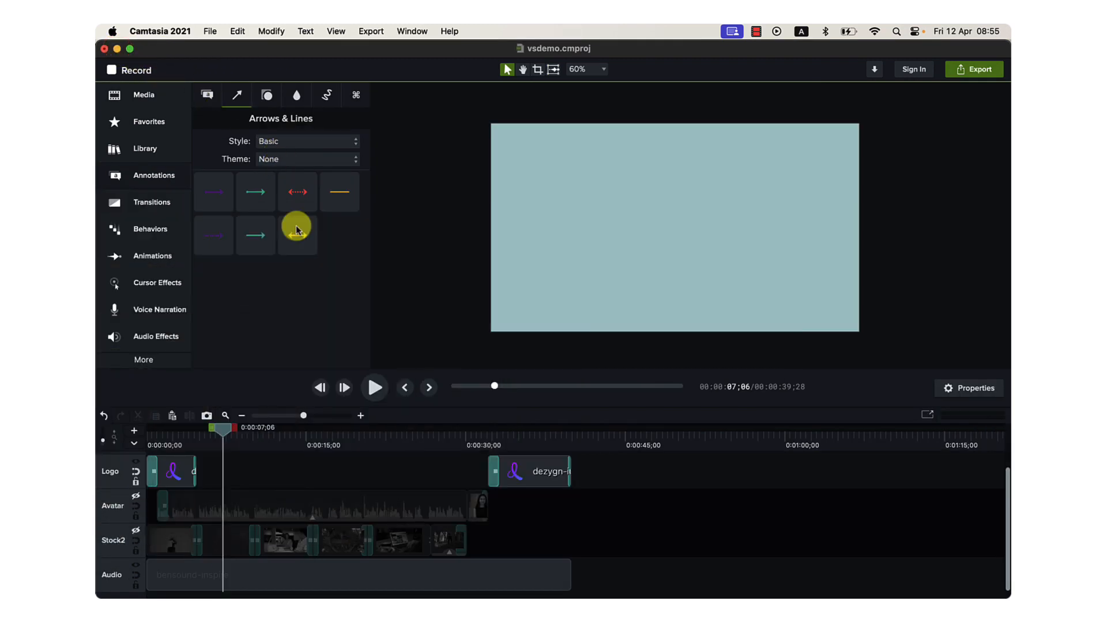
Inspect the intro logo near 0:01 and the masked avatar near 0:31, leaving the Logo and Avatar tracks hidden.
drag(254, 440, 156, 436)
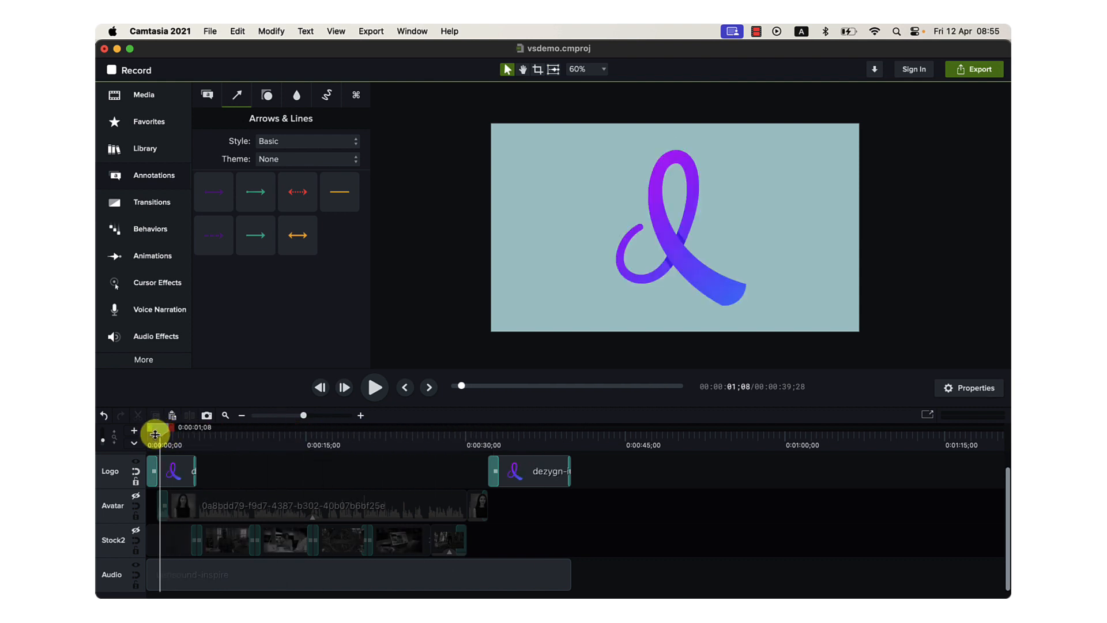
click(136, 461)
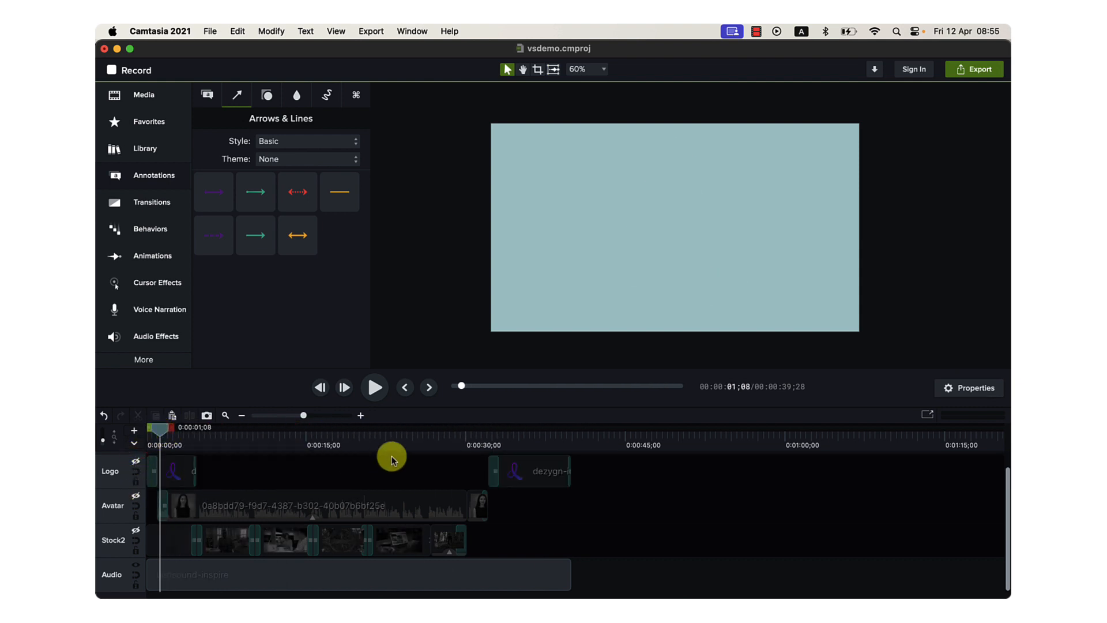
click(478, 439)
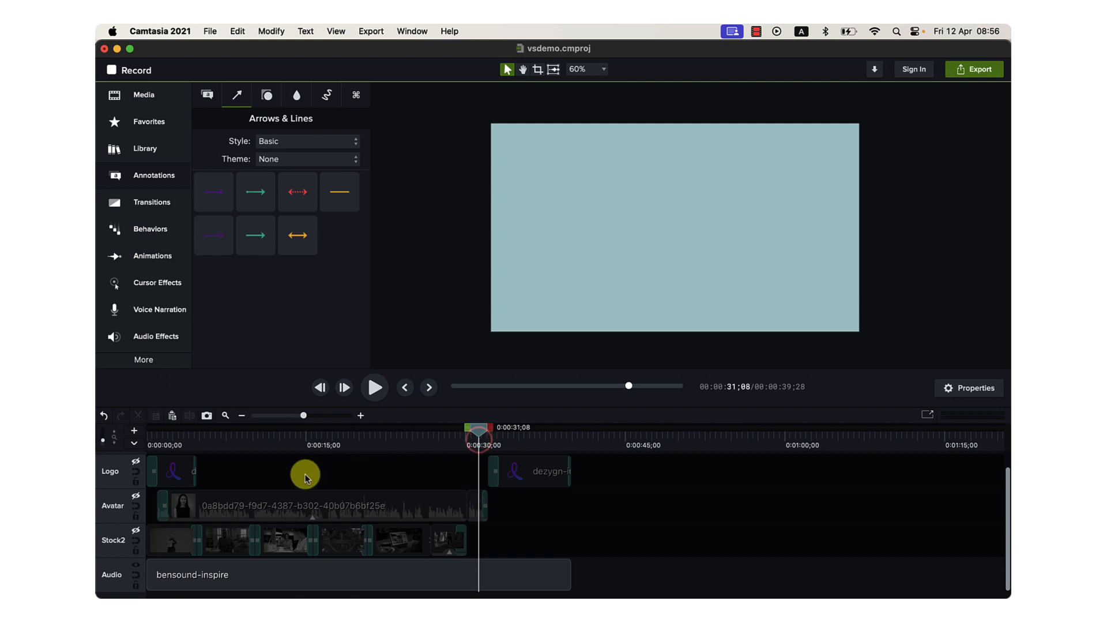
click(136, 497)
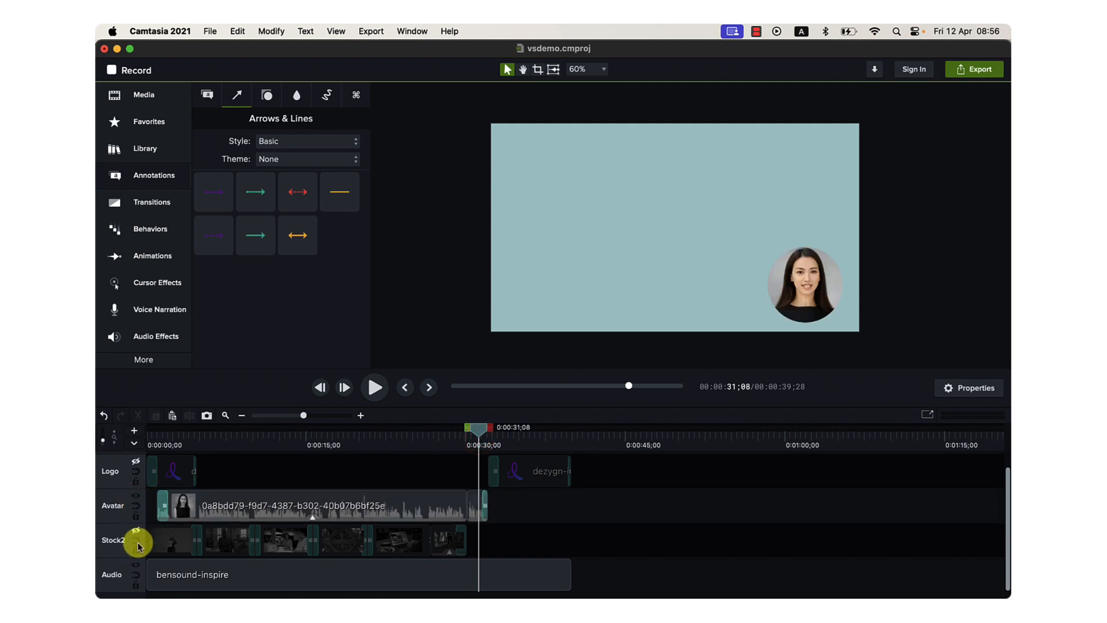
click(135, 497)
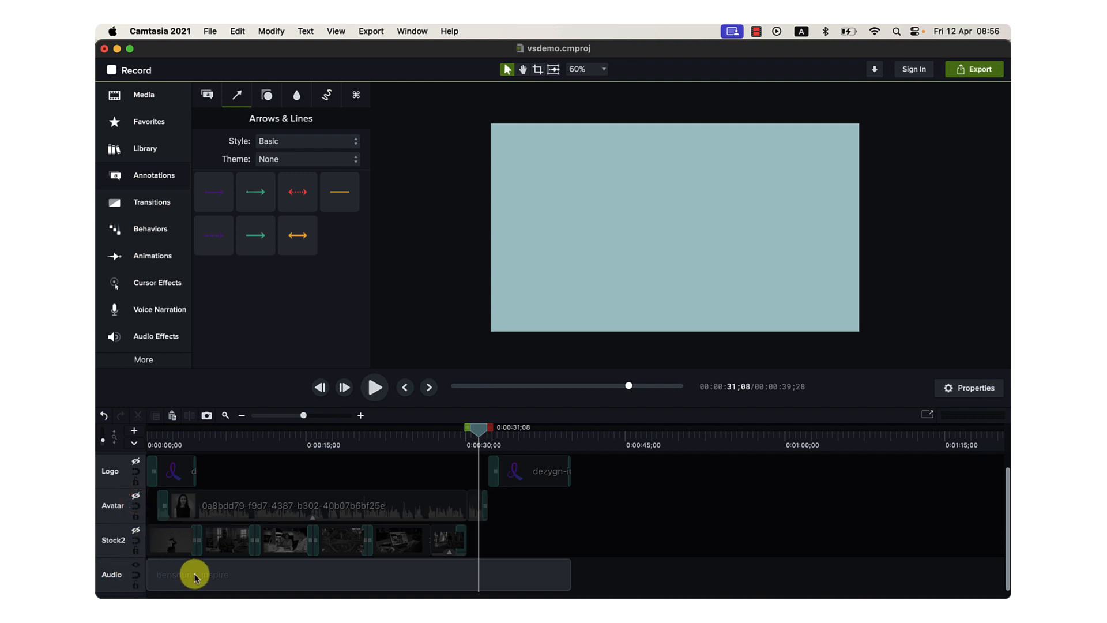
Play the opening seconds of the background music from the timeline's start with the system volume raised, and pause it.
key(Home)
key(space)
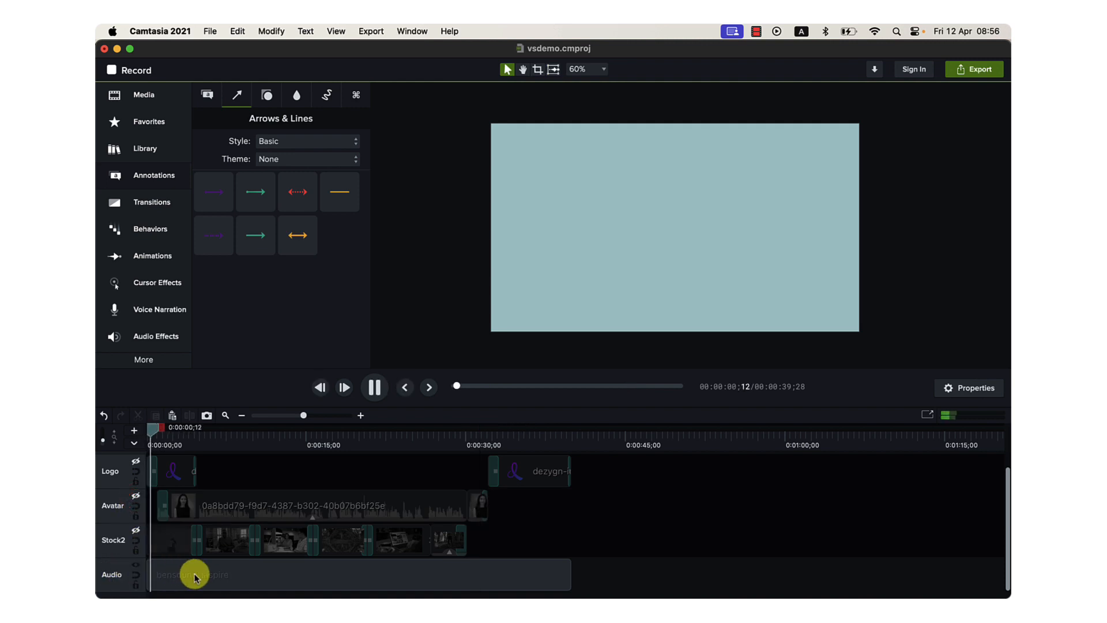
key(XF86AudioRaiseVolume)
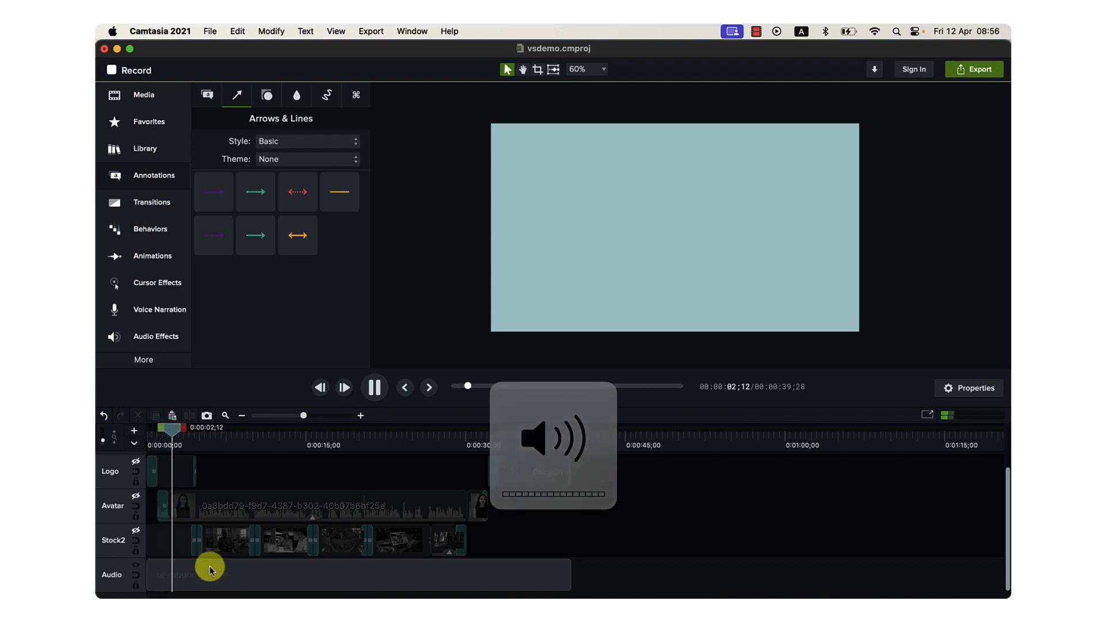
key(space)
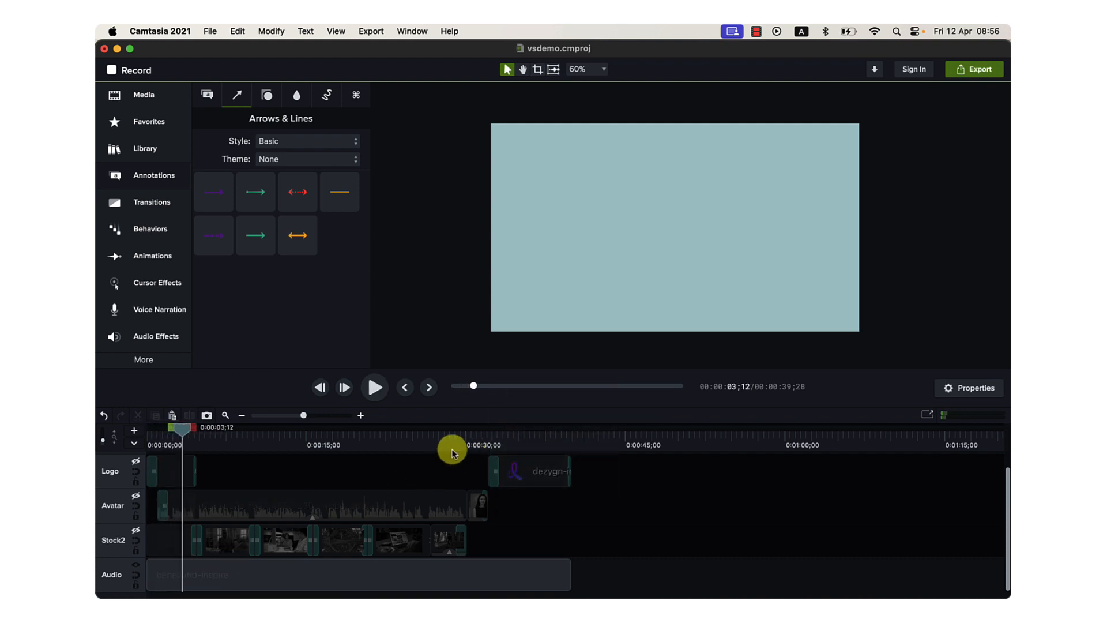
Show the Avatar track and play the timeline from about 0:28 to about 0:39 while lowering the system volume.
click(135, 496)
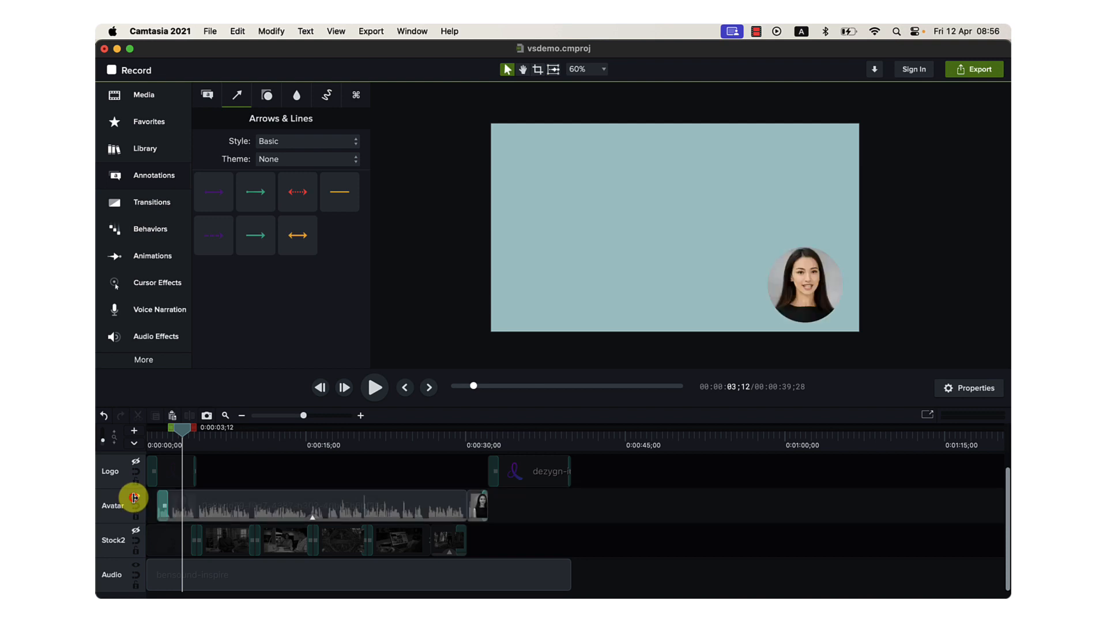
drag(451, 442, 591, 454)
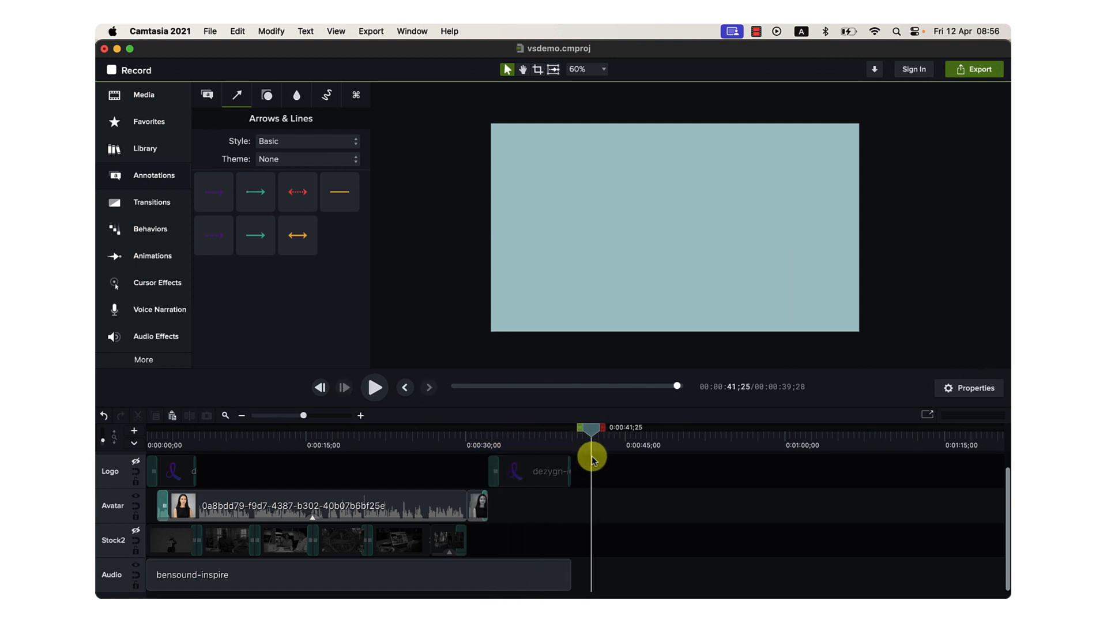
click(448, 440)
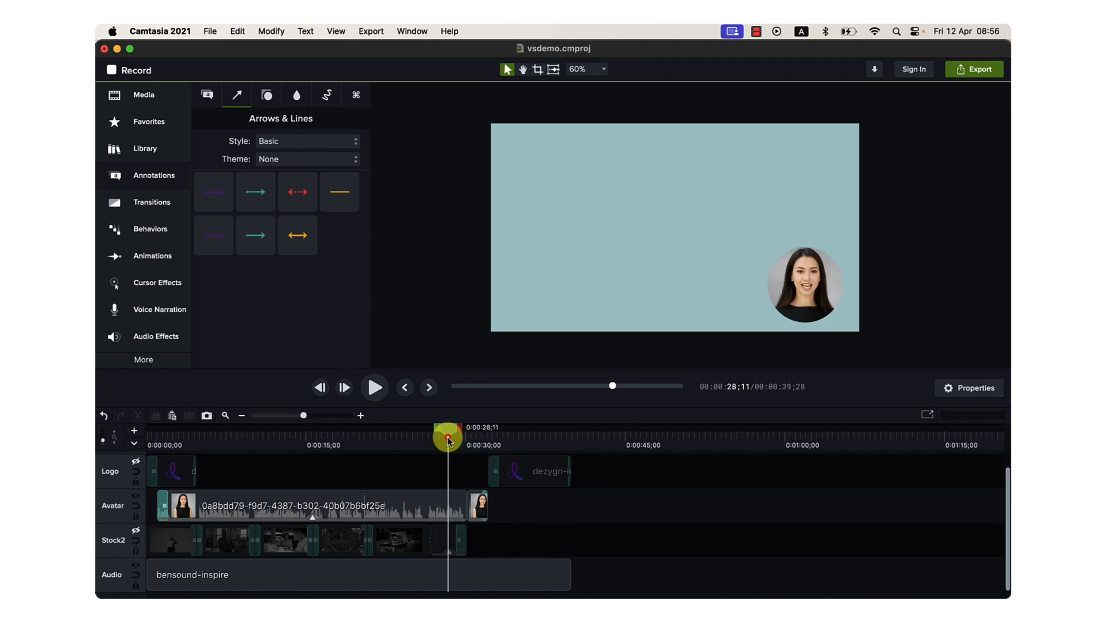
key(space)
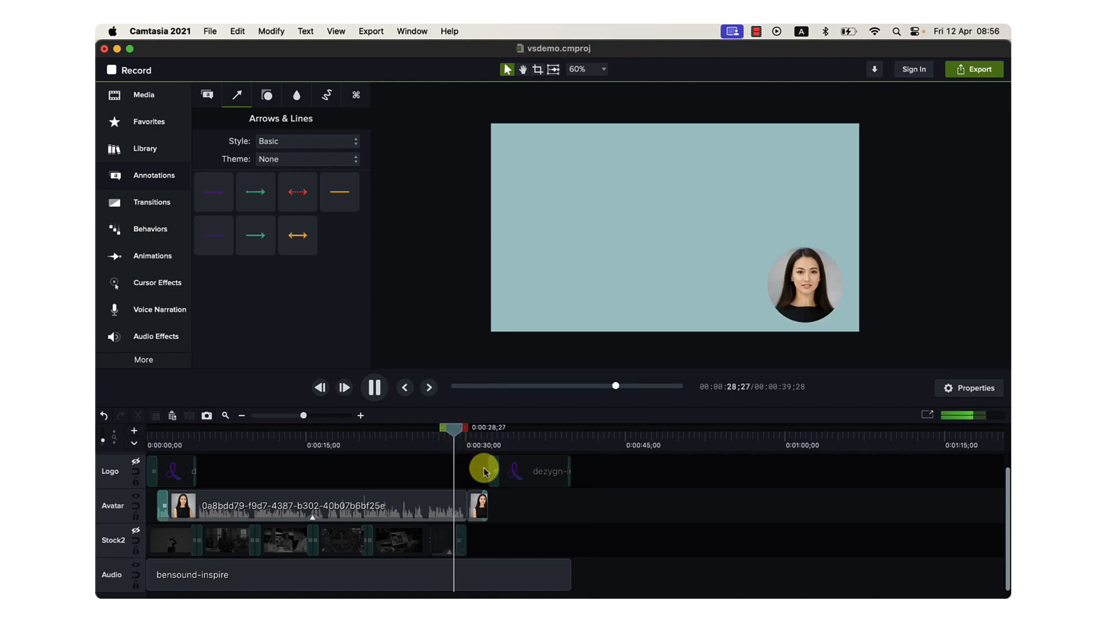
key(XF86AudioLowerVolume)
key(XF86AudioLowerVolume)
key(XF86AudioLowerVolume)
key(XF86AudioLowerVolume)
key(XF86AudioLowerVolume)
key(XF86AudioLowerVolume)
key(XF86AudioLowerVolume)
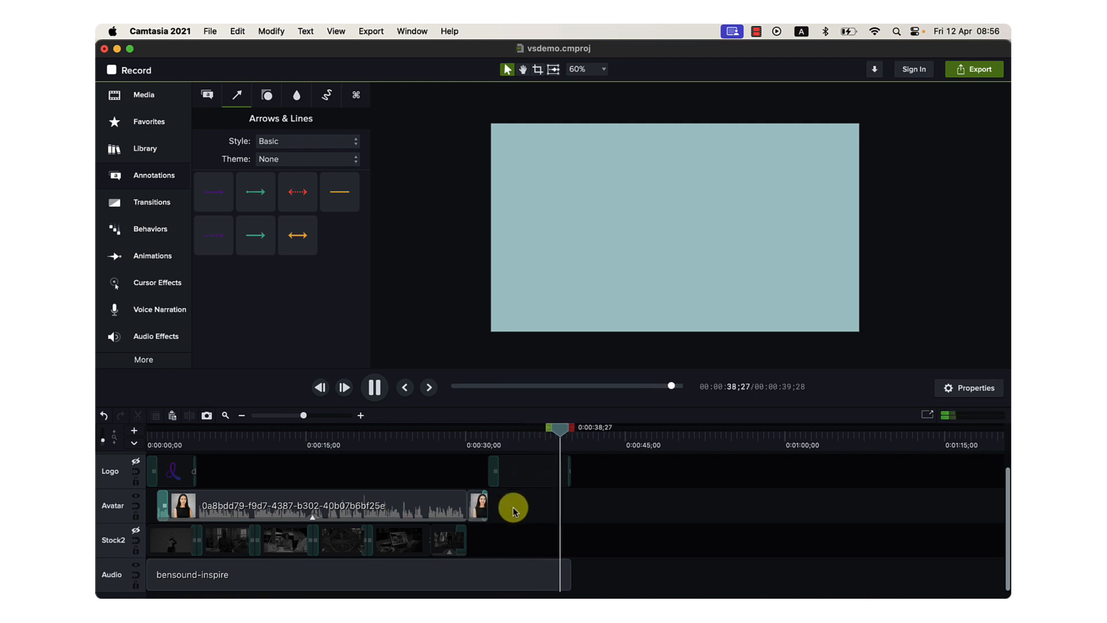
key(space)
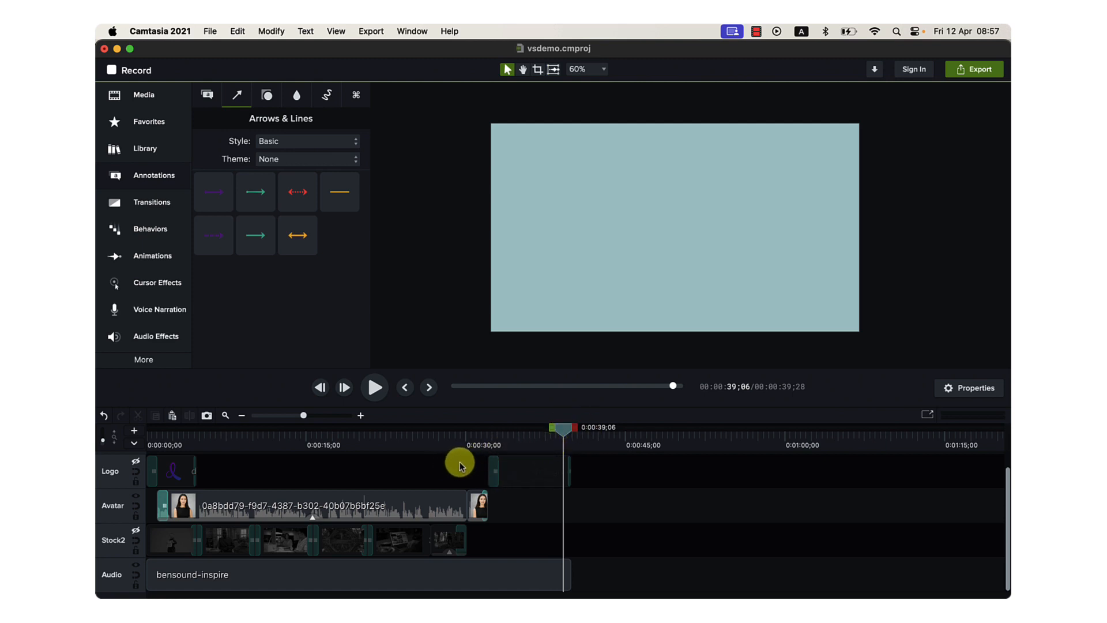
Scrub through the closing section, recheck the avatar near 0:30, and return the playhead to the timeline's start.
drag(487, 444, 565, 439)
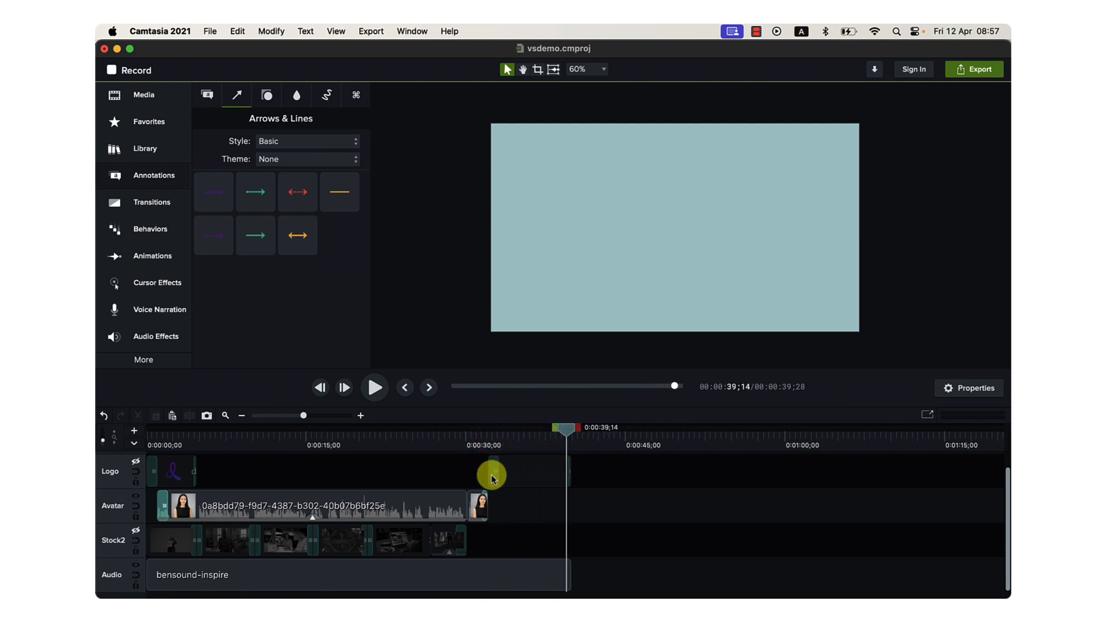
click(474, 442)
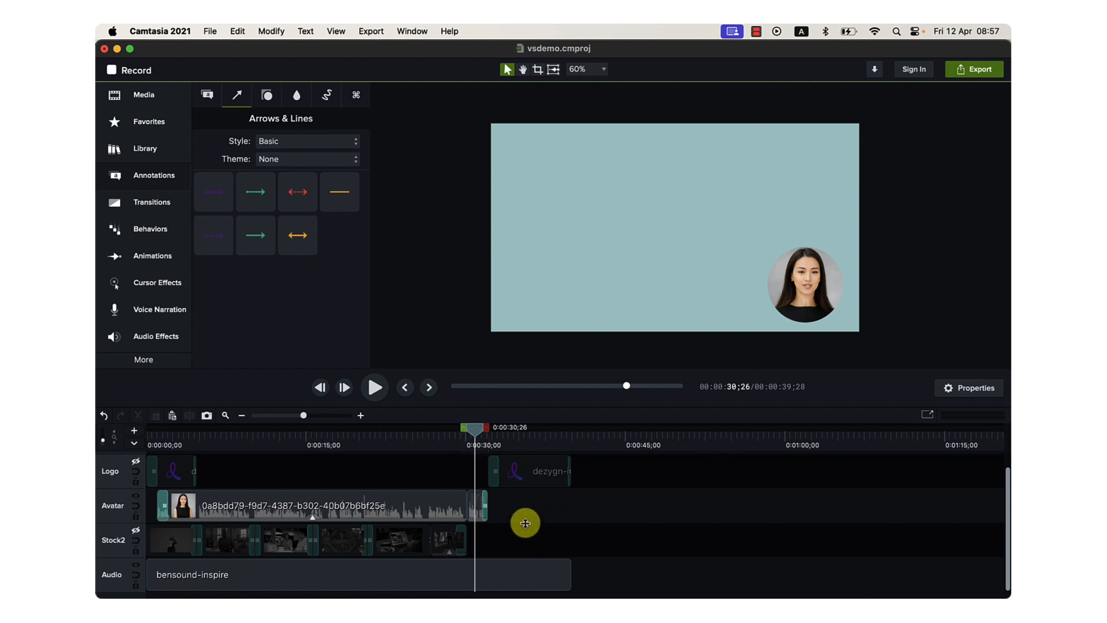
key(super+comma)
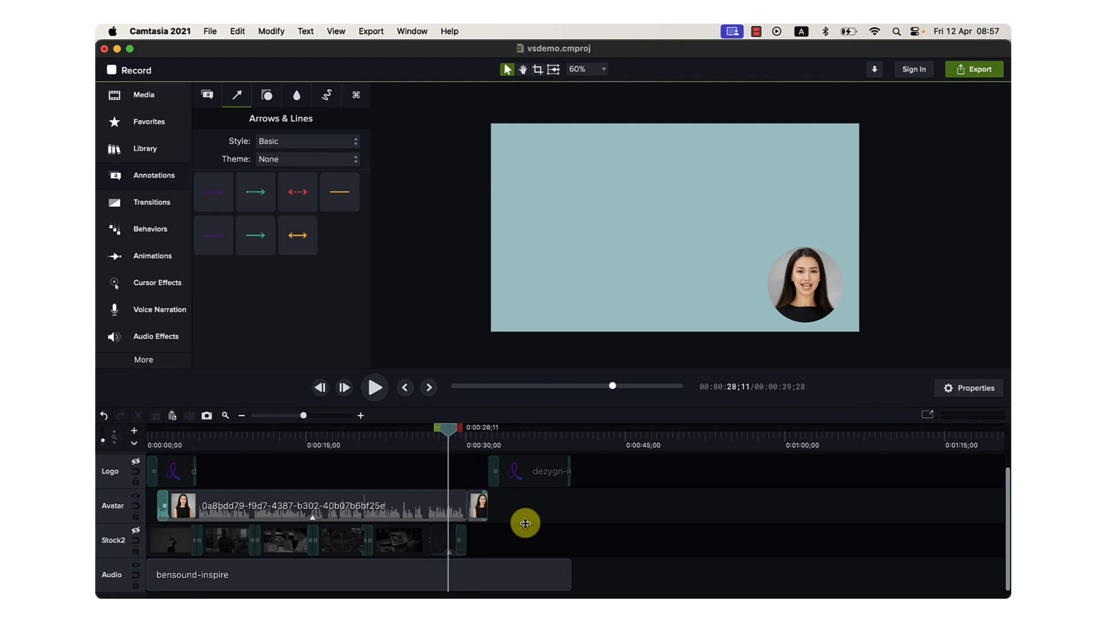
key(super+Return)
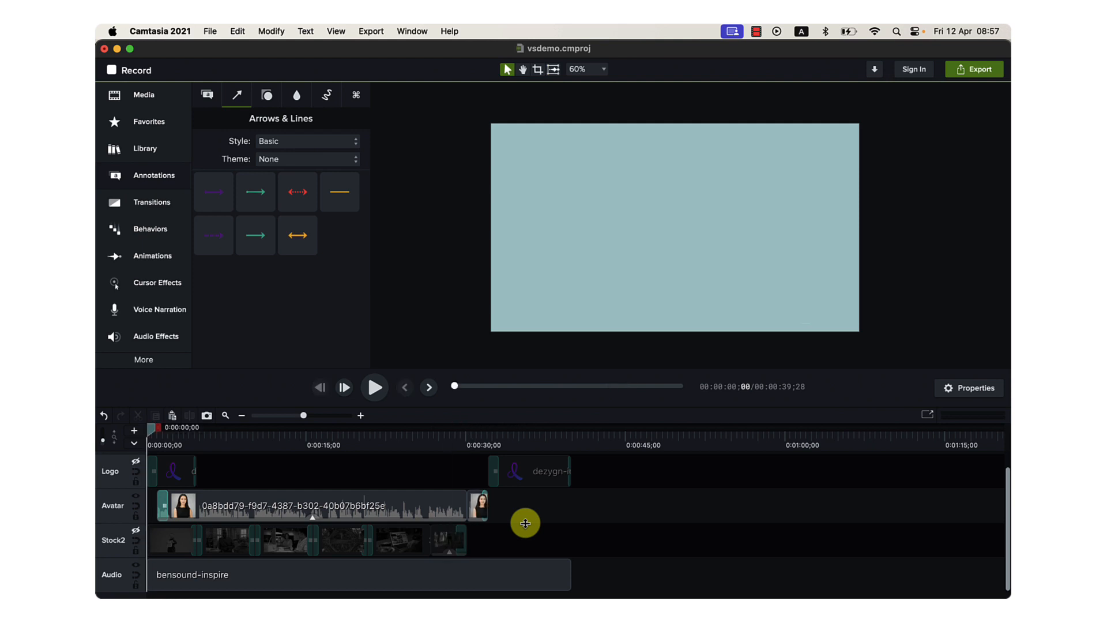
Hide the Avatar and Audio tracks and collapse the annotation tools.
click(136, 497)
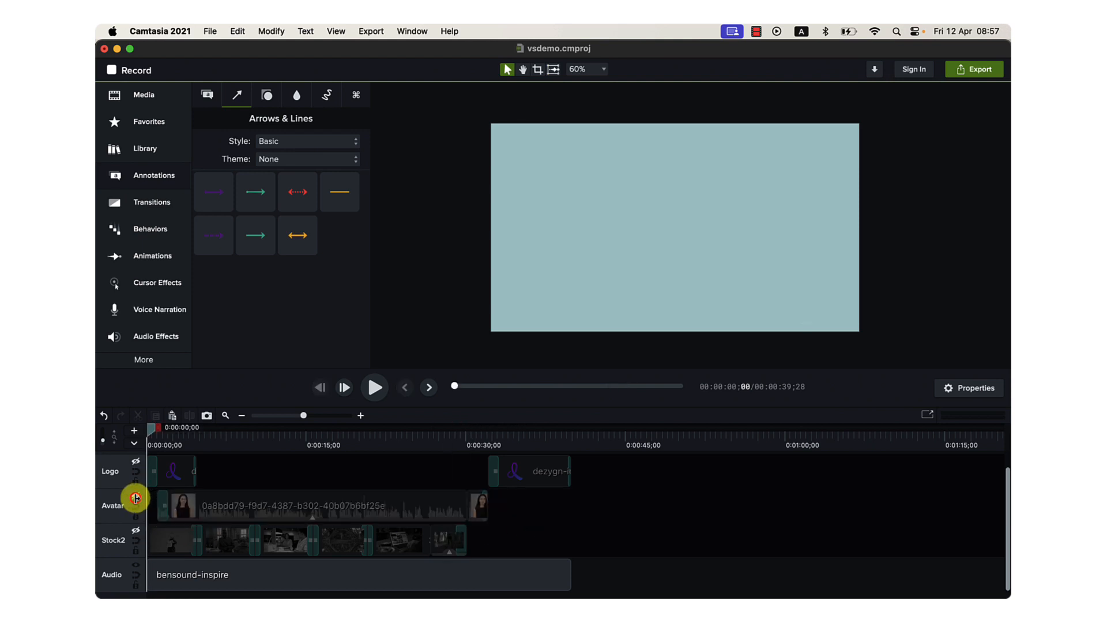
click(136, 562)
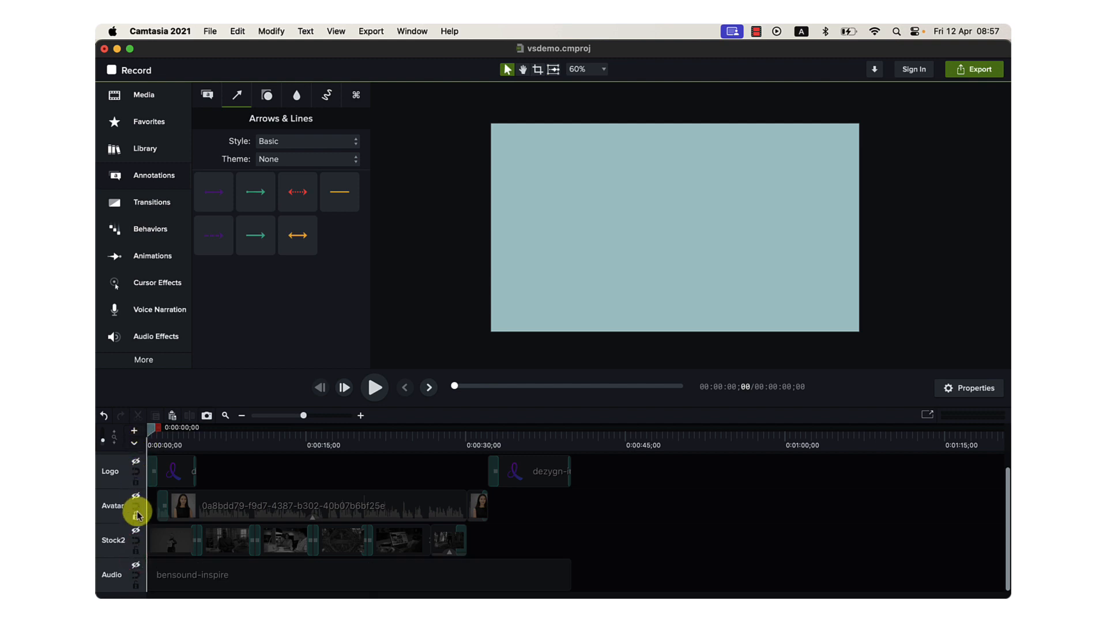
scroll(139, 537, up, 1)
scroll(139, 537, down, 1)
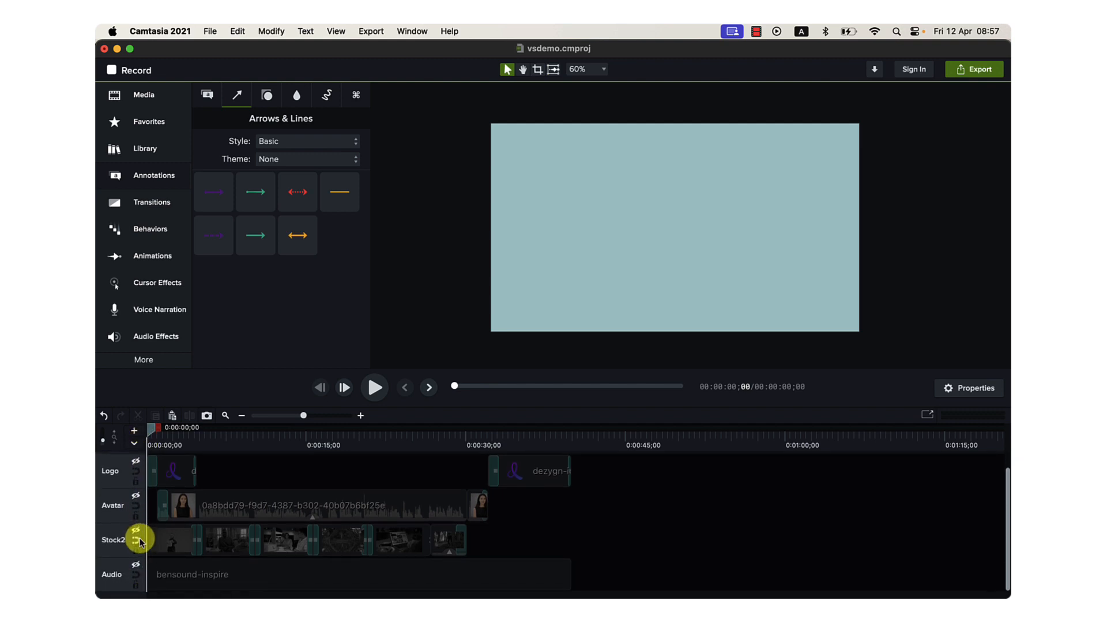
click(144, 179)
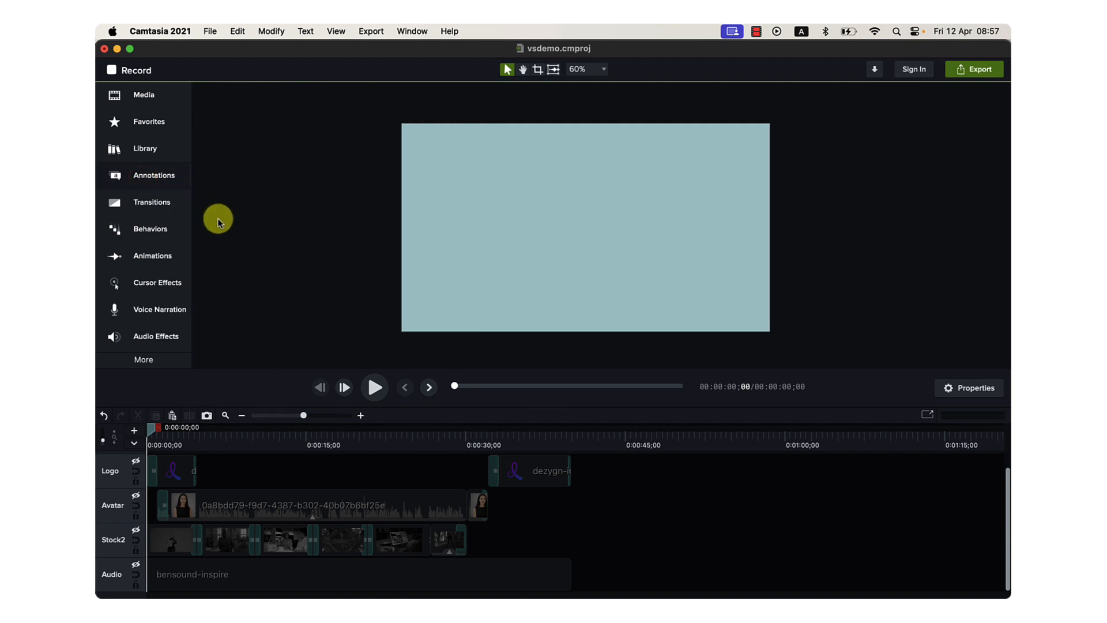
Switch to the MindMeister outline in Chrome and go to the Format topic under Advanced editing.
mouse_move(454, 589)
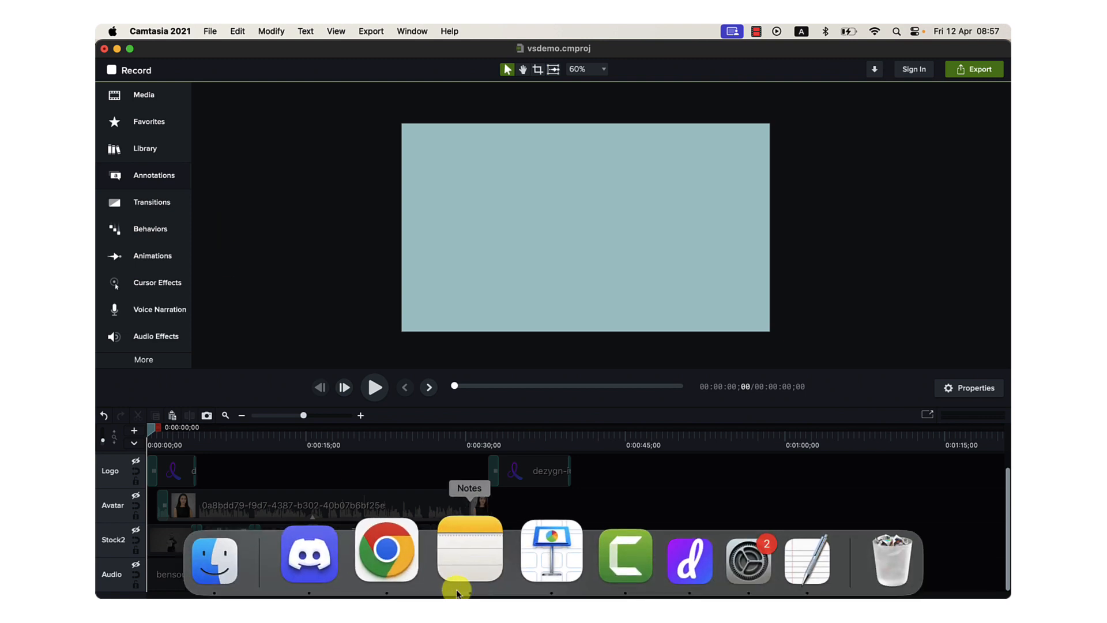
click(412, 566)
scroll(499, 433, down, 3)
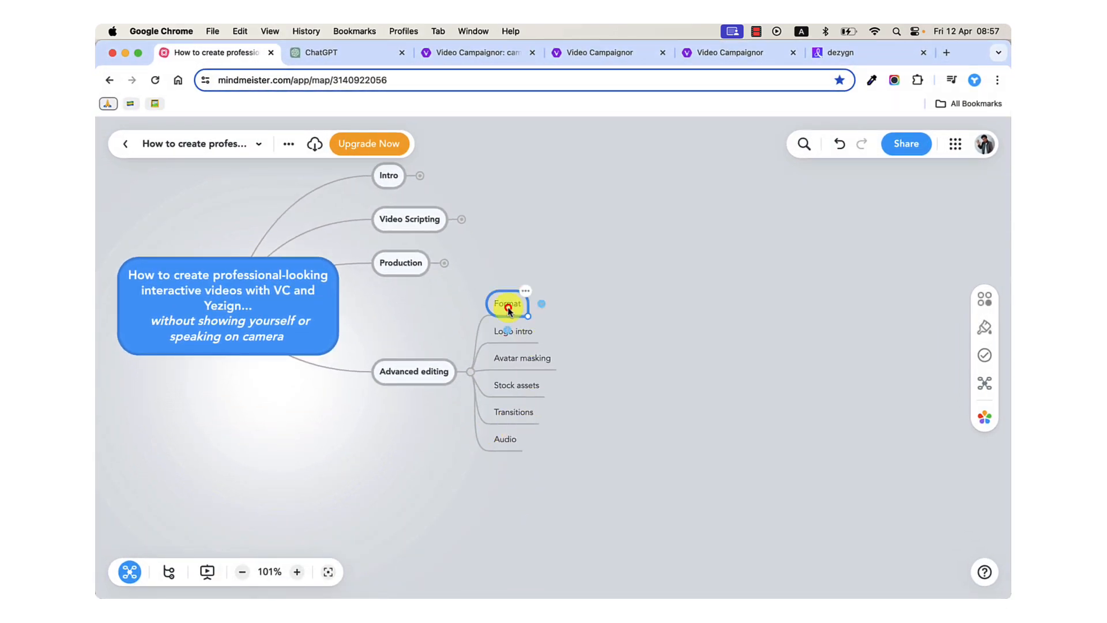
Switch by way of Camtasia to the dezygn app and view the generated Dezygn Main avatar video.
mouse_move(581, 594)
click(581, 547)
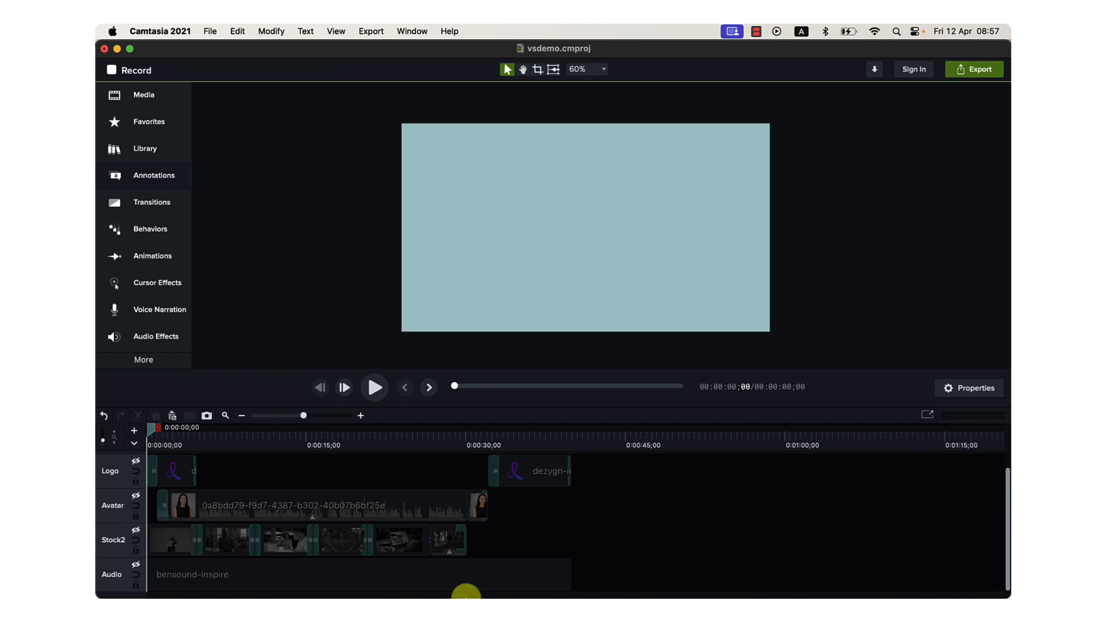
mouse_move(445, 583)
click(609, 572)
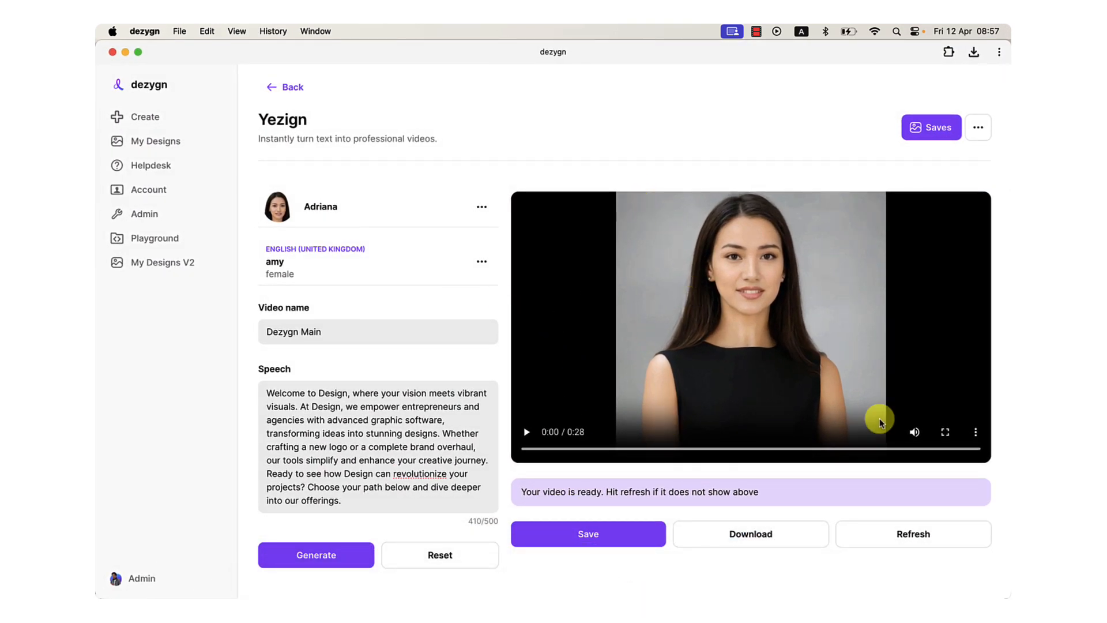
Preview 16e4f6a5-f7e2-4ec4-a107-a0e1cf54e65e.mp4 from the Downloads folder in Finder, and return to the Camtasia project.
mouse_move(434, 561)
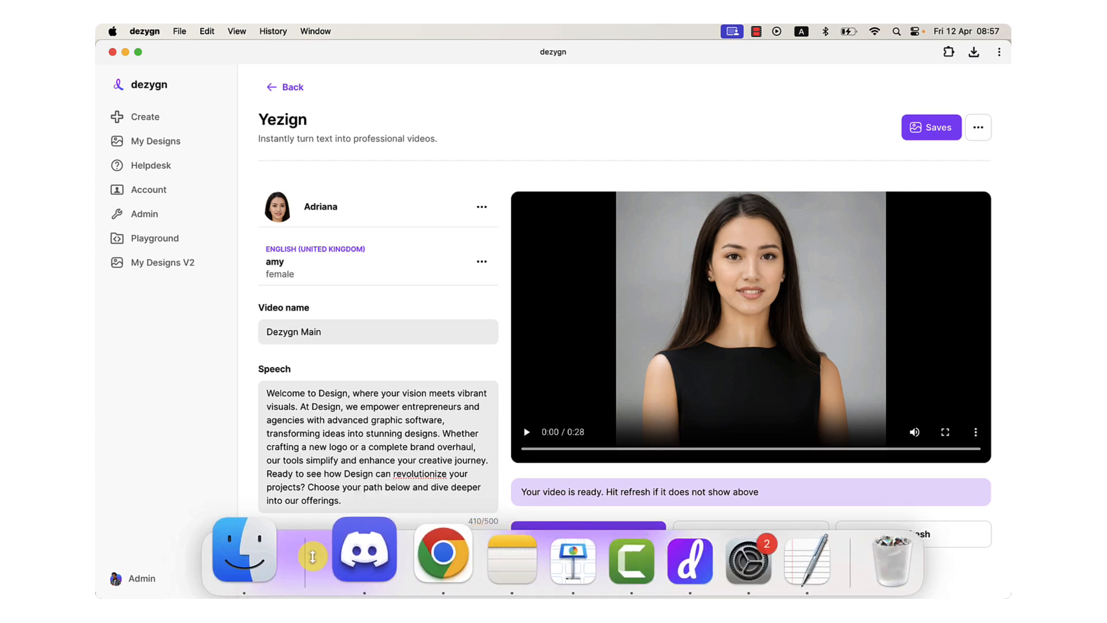
click(260, 557)
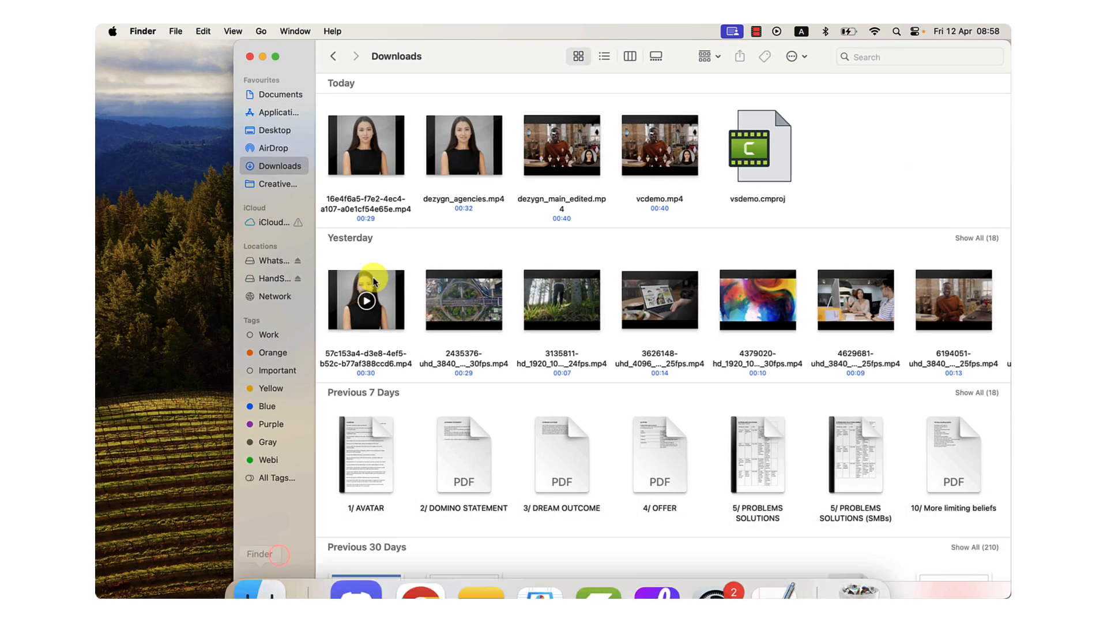
click(390, 170)
key(space)
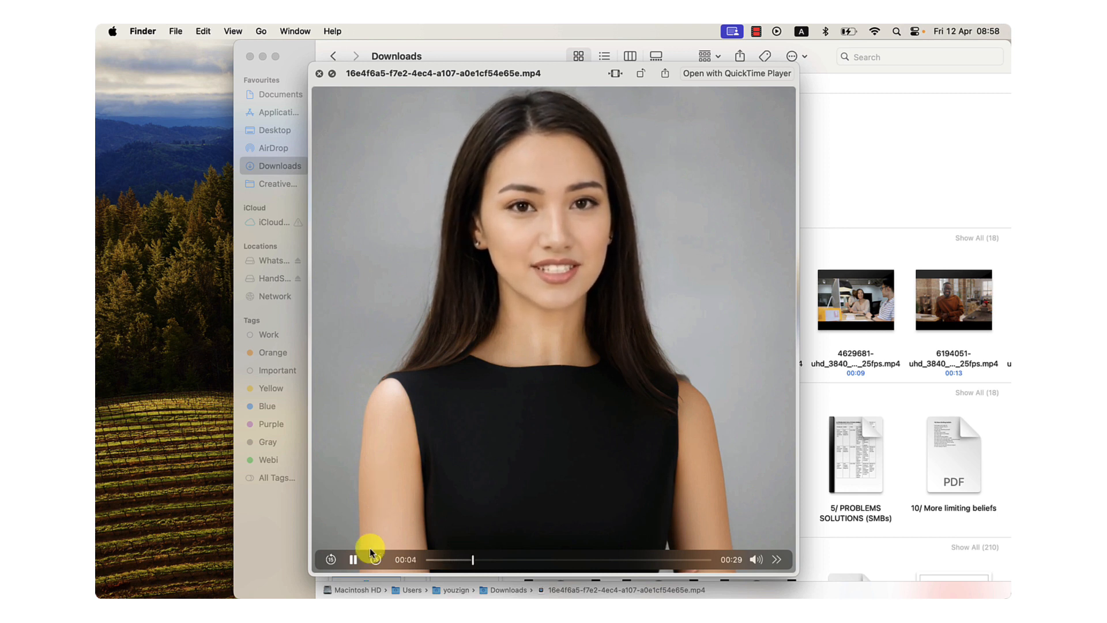
click(354, 559)
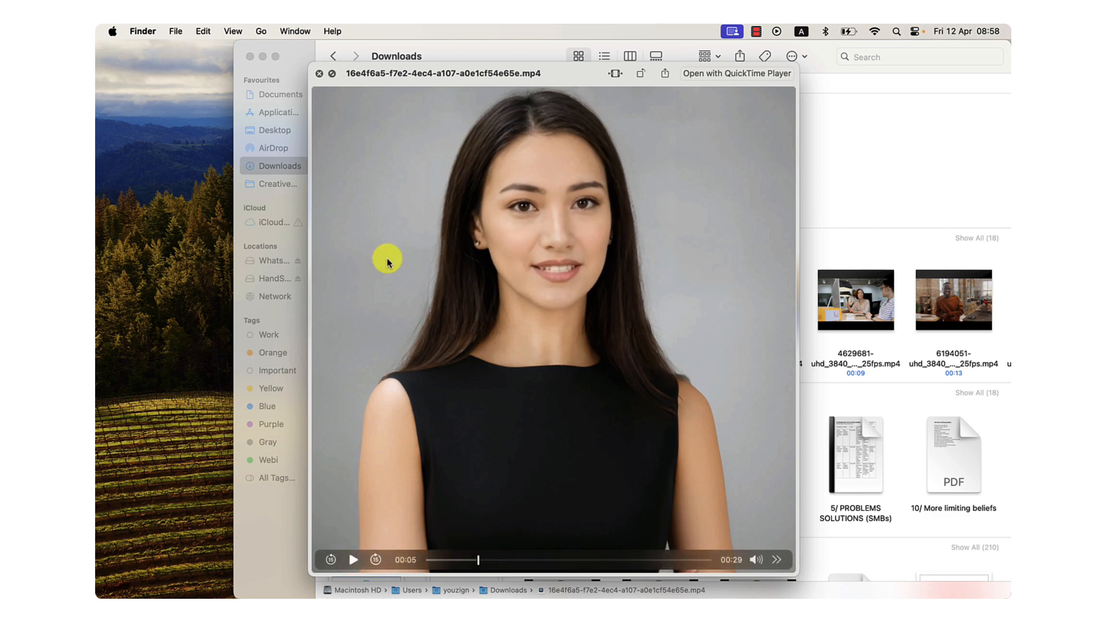
key(space)
mouse_move(567, 591)
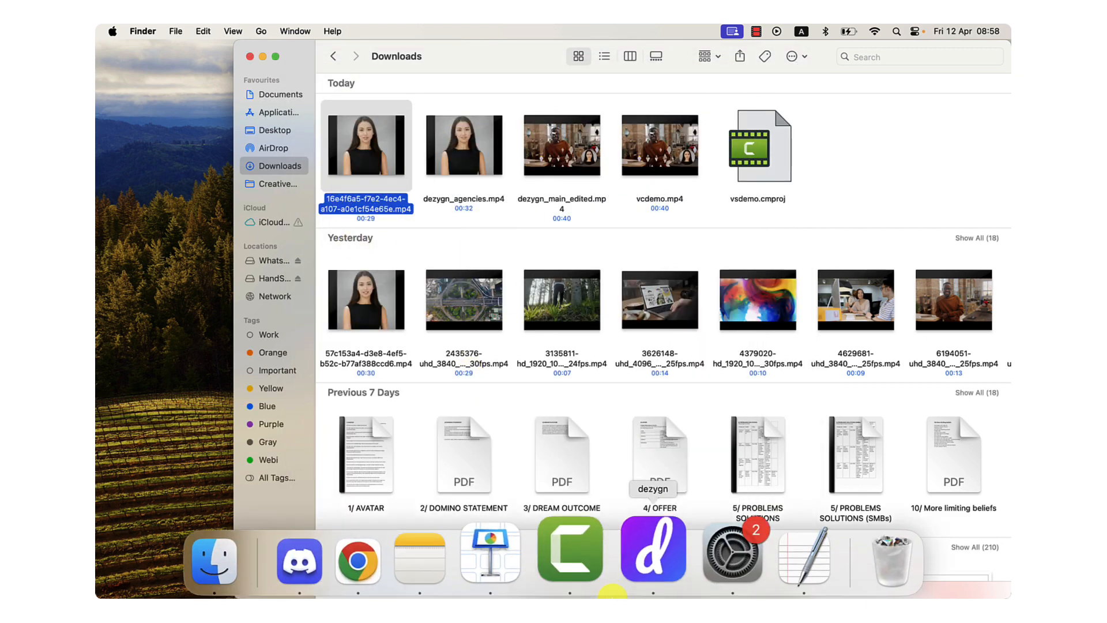
click(596, 568)
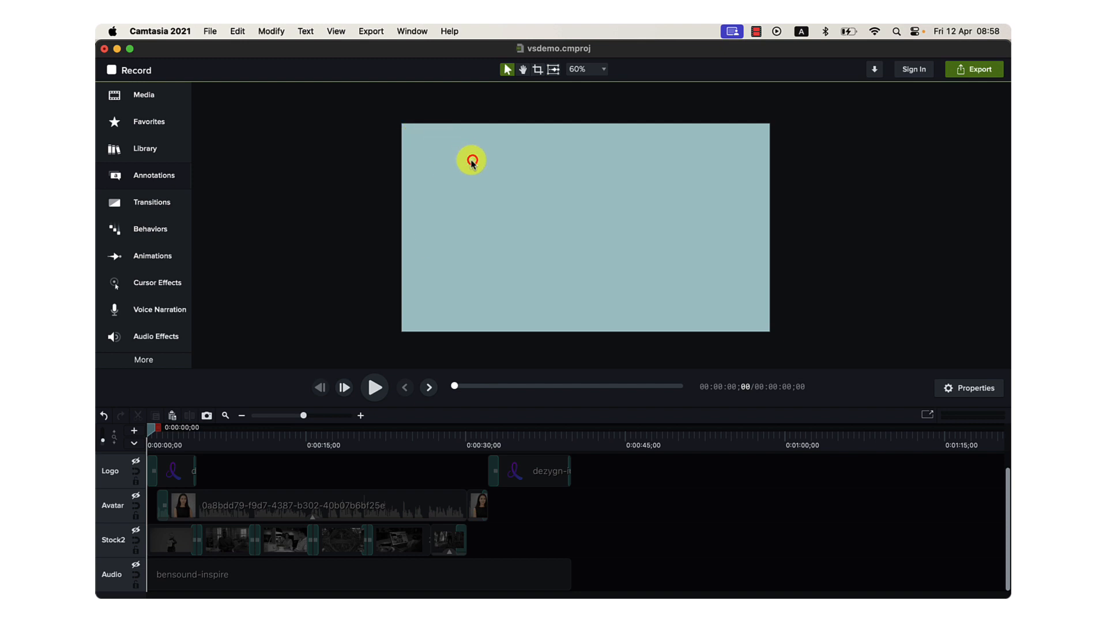
Check the project's canvas dimensions and frame rate in the Project Settings, and close them without changes.
right_click(426, 283)
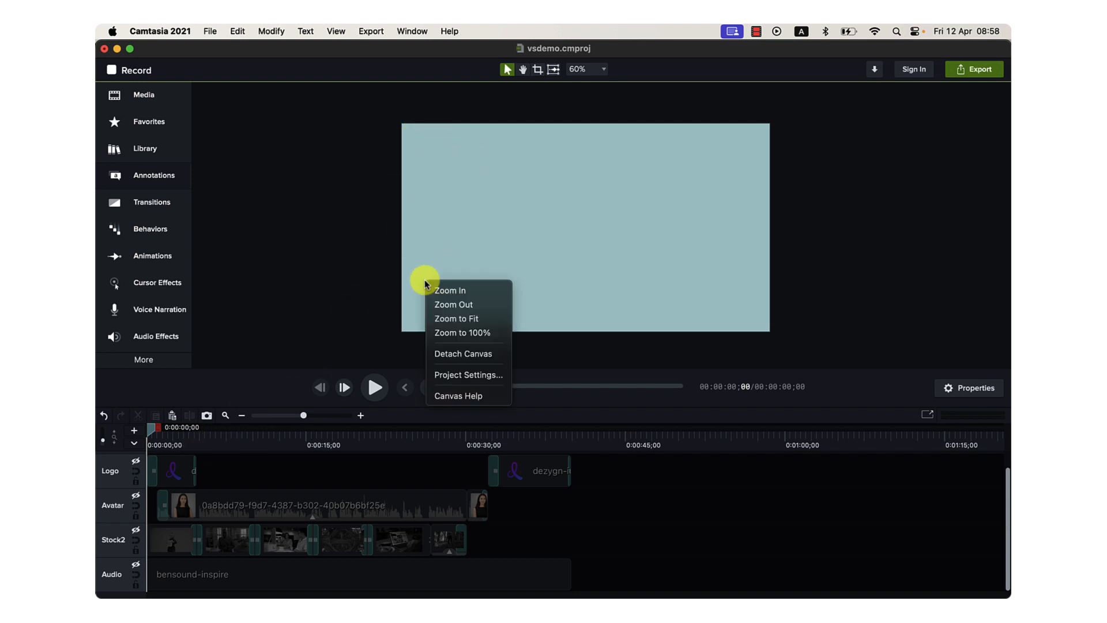
click(443, 375)
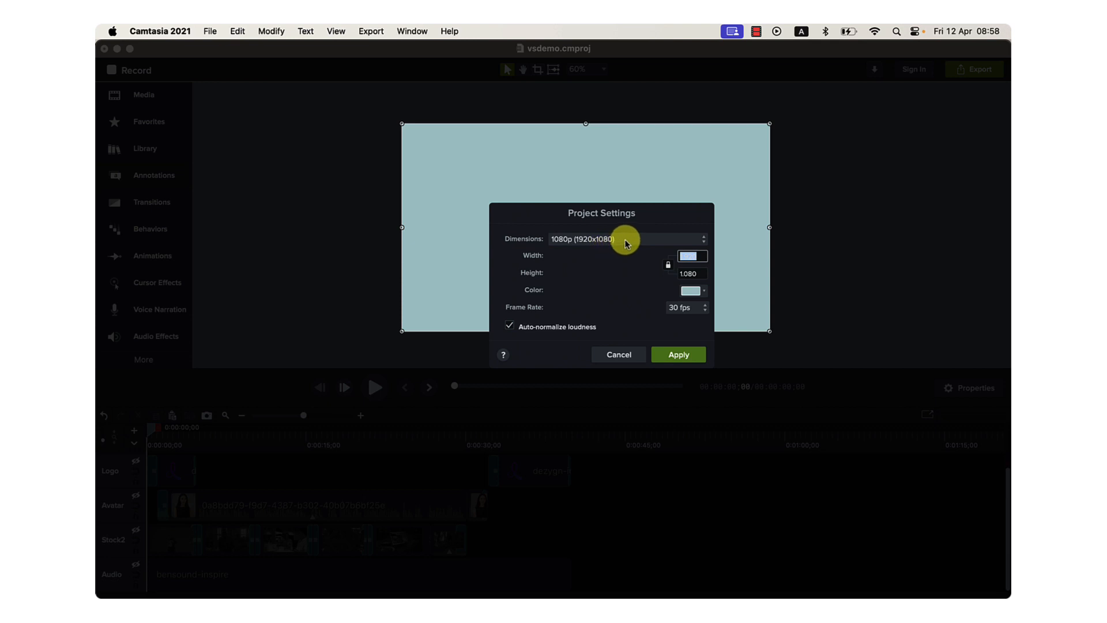
click(627, 350)
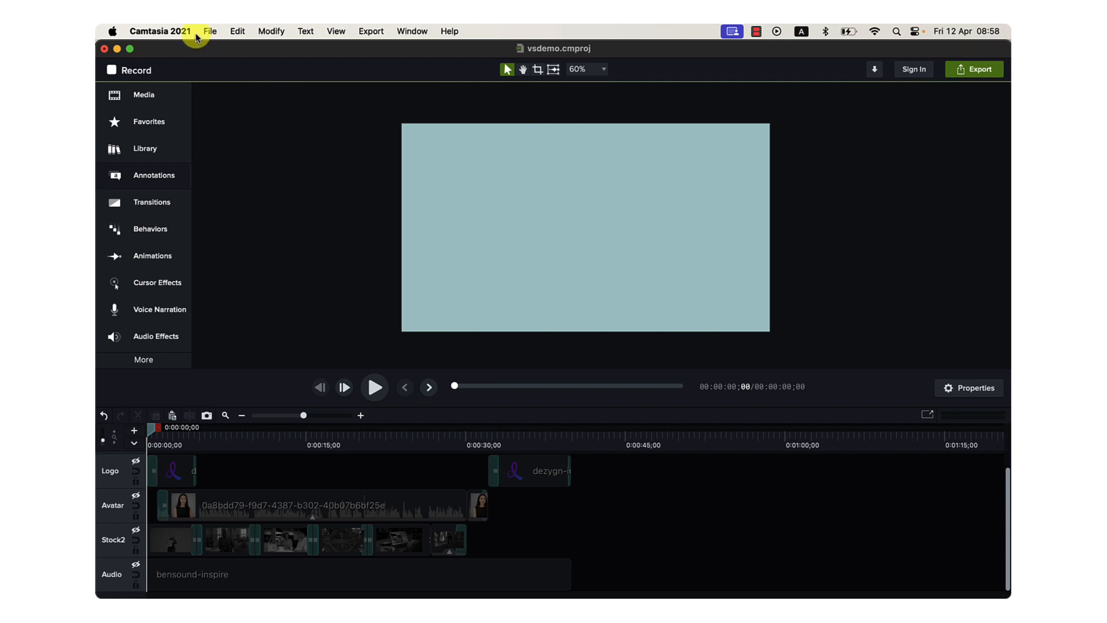
click(174, 30)
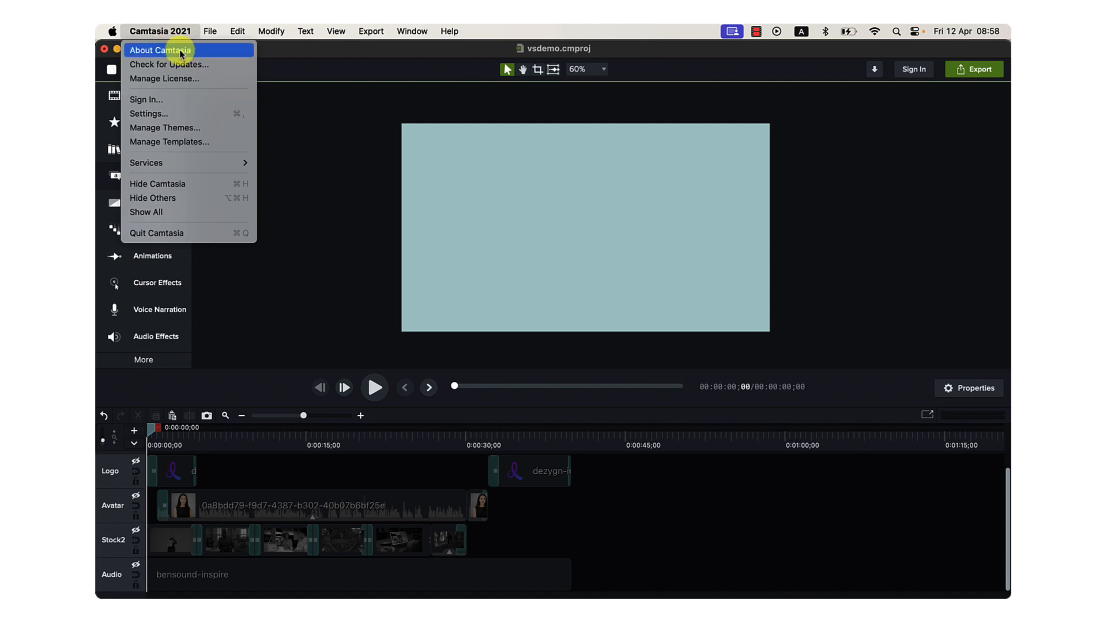
click(308, 154)
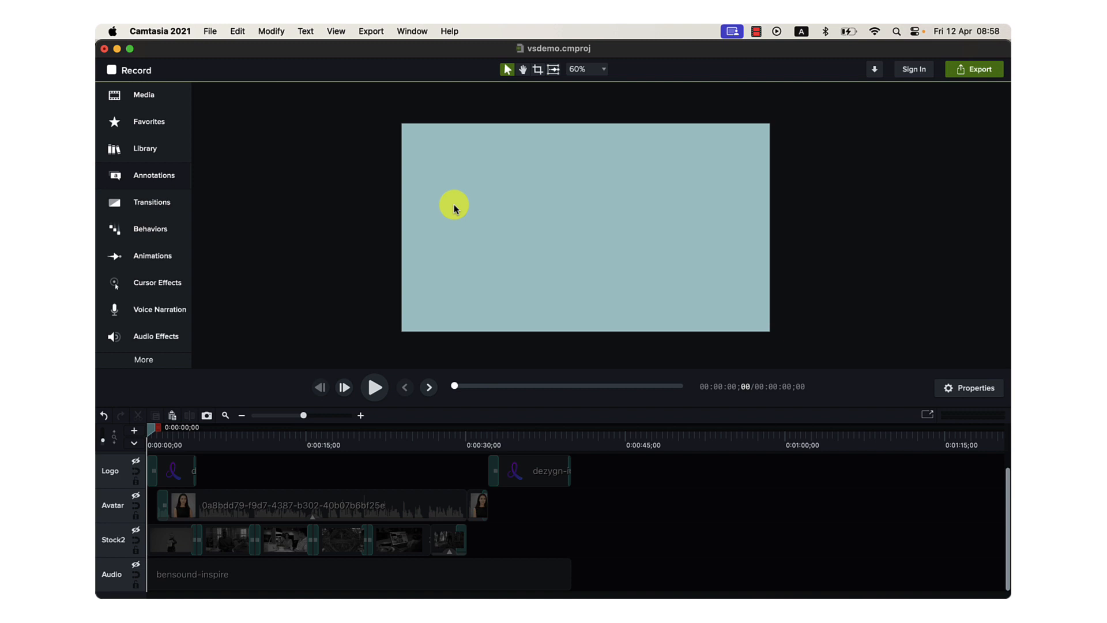
click(168, 32)
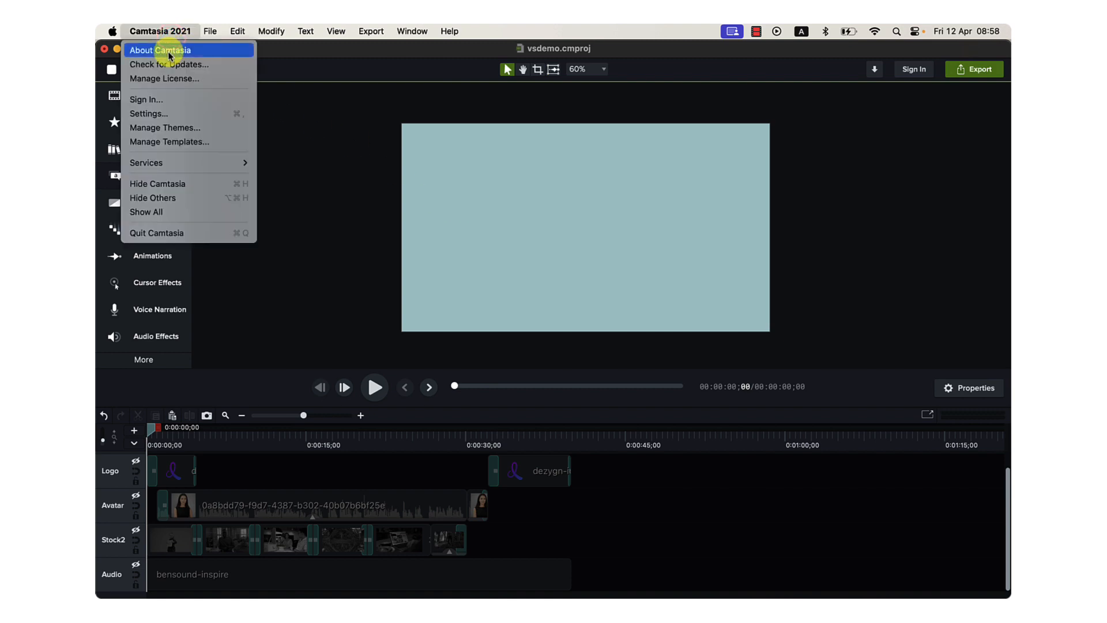
click(325, 201)
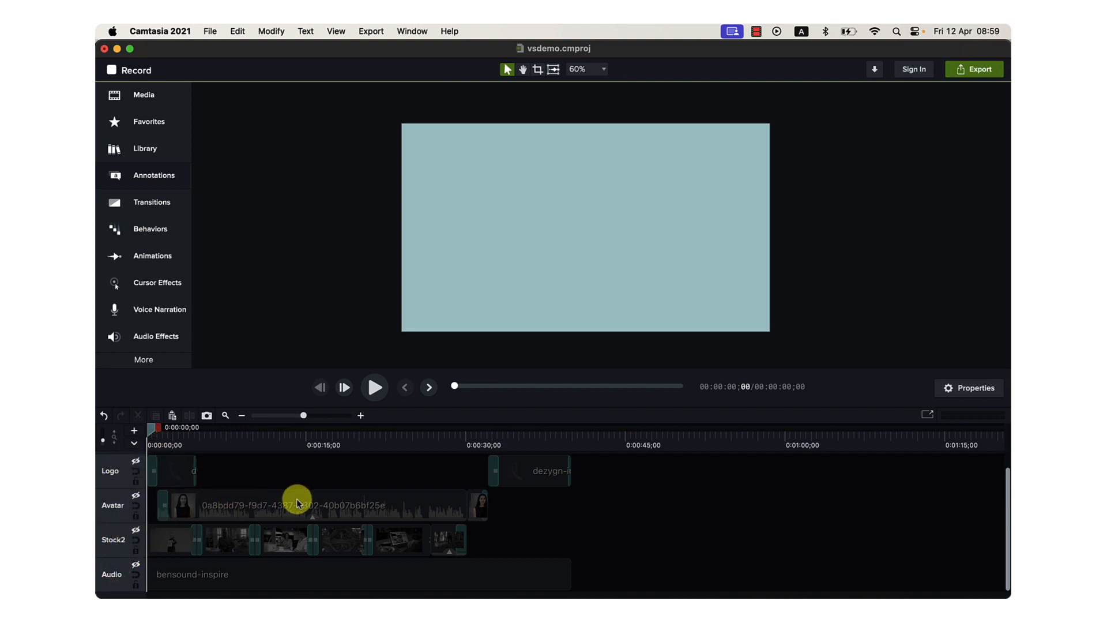
Reopen the canvas Project Settings to review the video format, and leave them unchanged.
right_click(412, 266)
click(446, 355)
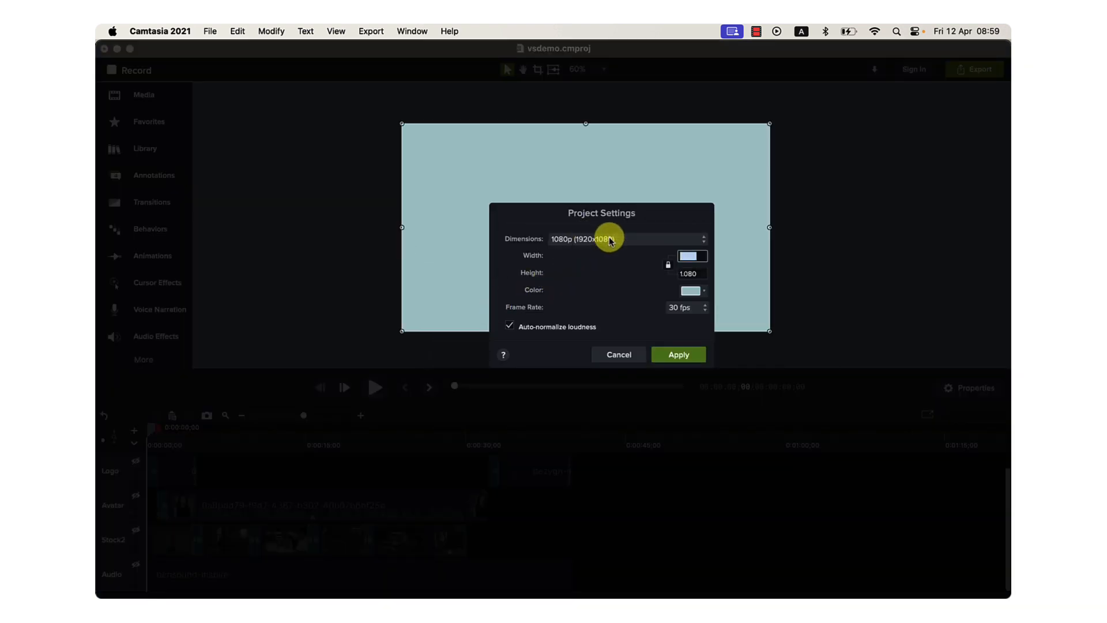
click(637, 354)
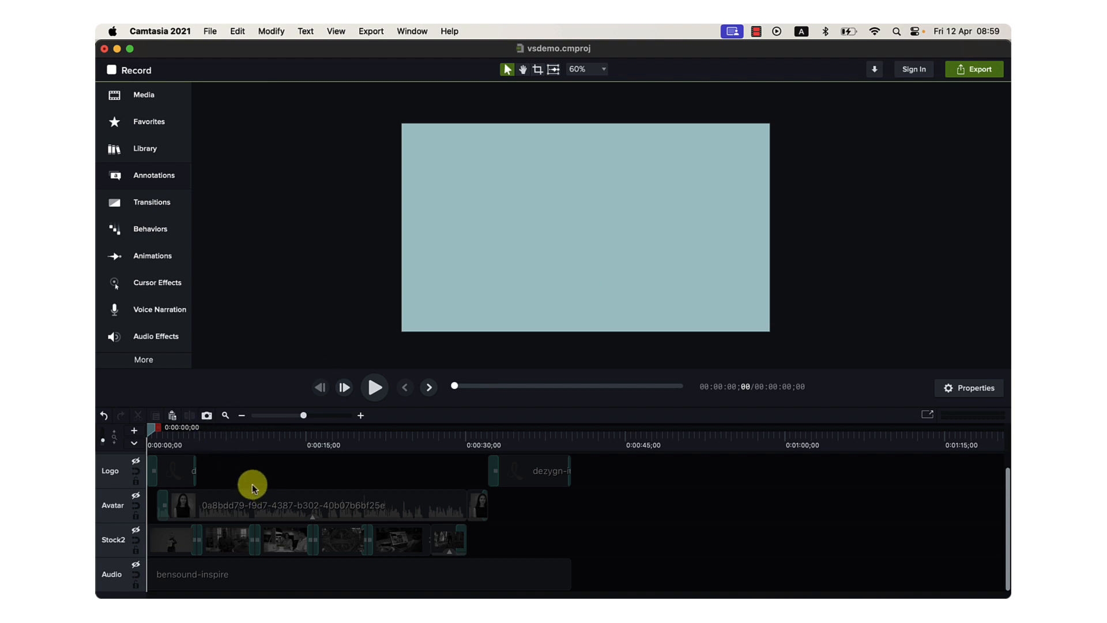
Unhide the Audio track and play the start of the bensound-inspire background music.
click(135, 565)
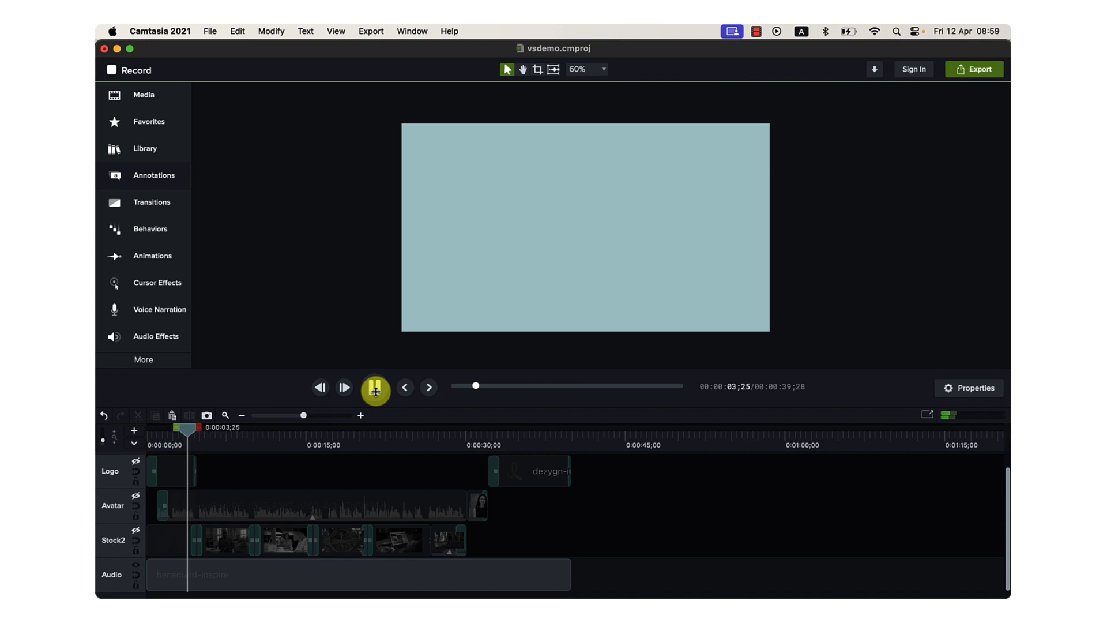
click(263, 567)
Switch to Chrome and search Google for "bensound royalty free music" in a new tab.
mouse_move(418, 592)
click(403, 551)
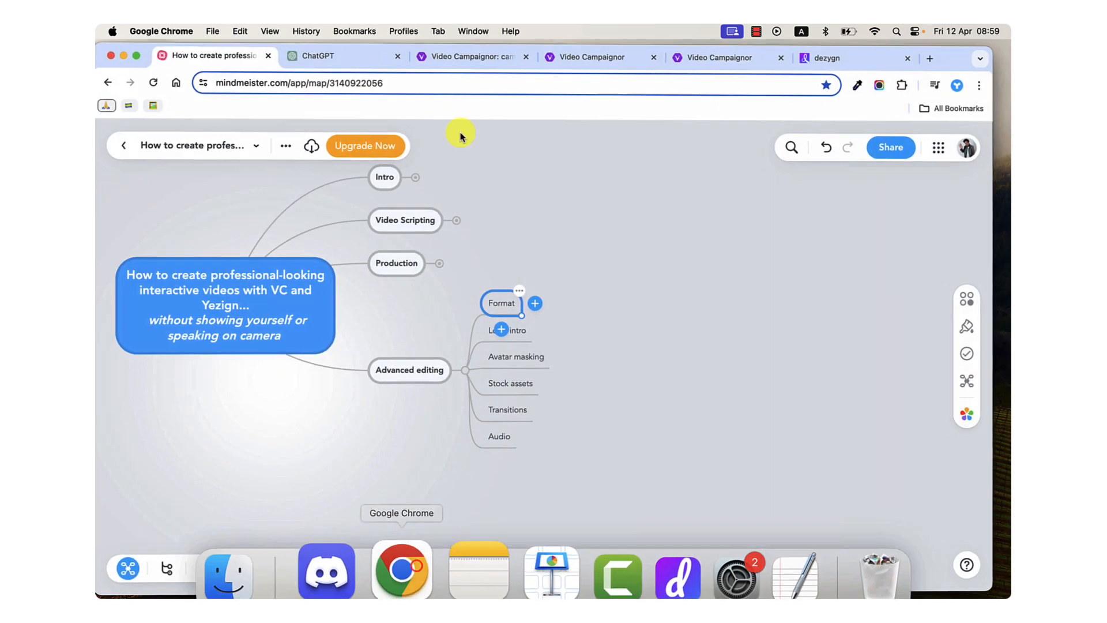
key(super+t)
text(bensound)
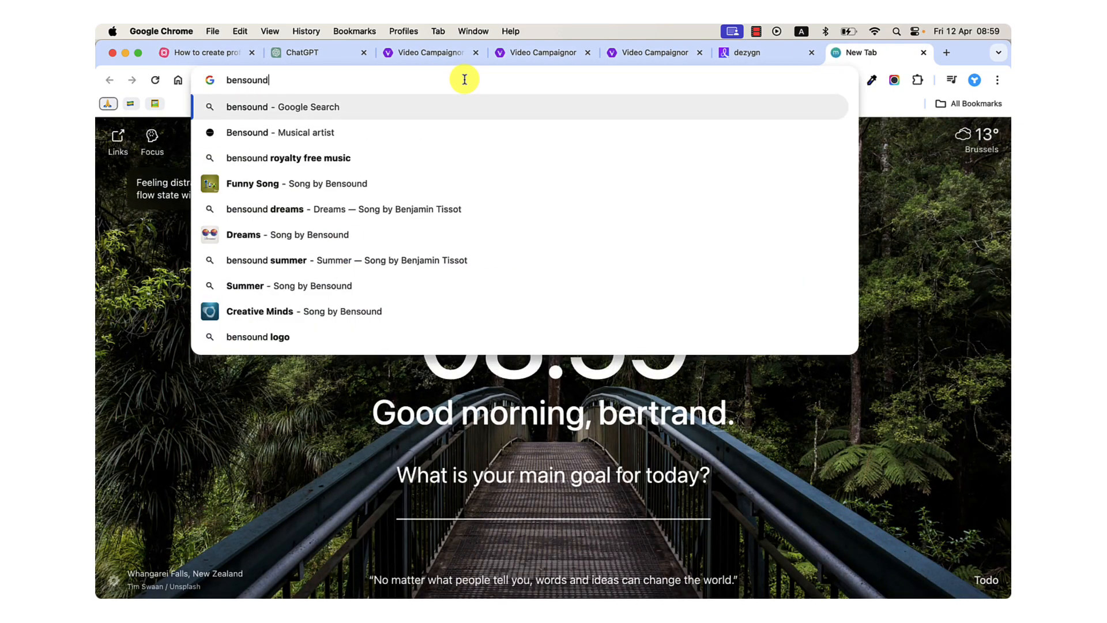
click(397, 133)
click(389, 156)
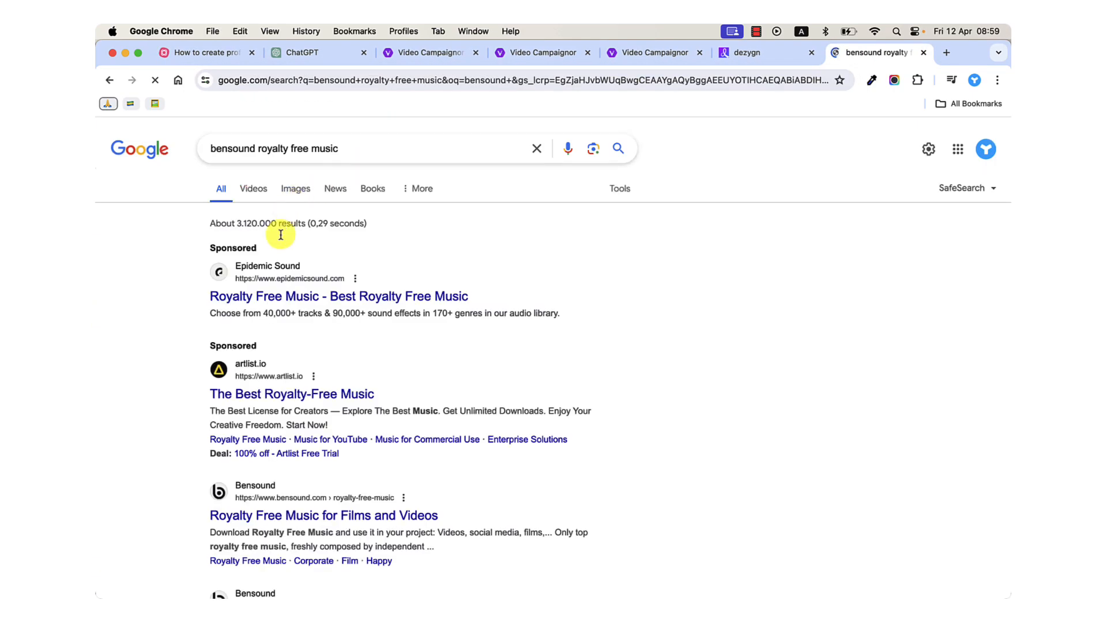
Open Bensound's "Royalty Free Music for Films and Videos" search result and accept the site's cookies.
scroll(276, 412, down, 3)
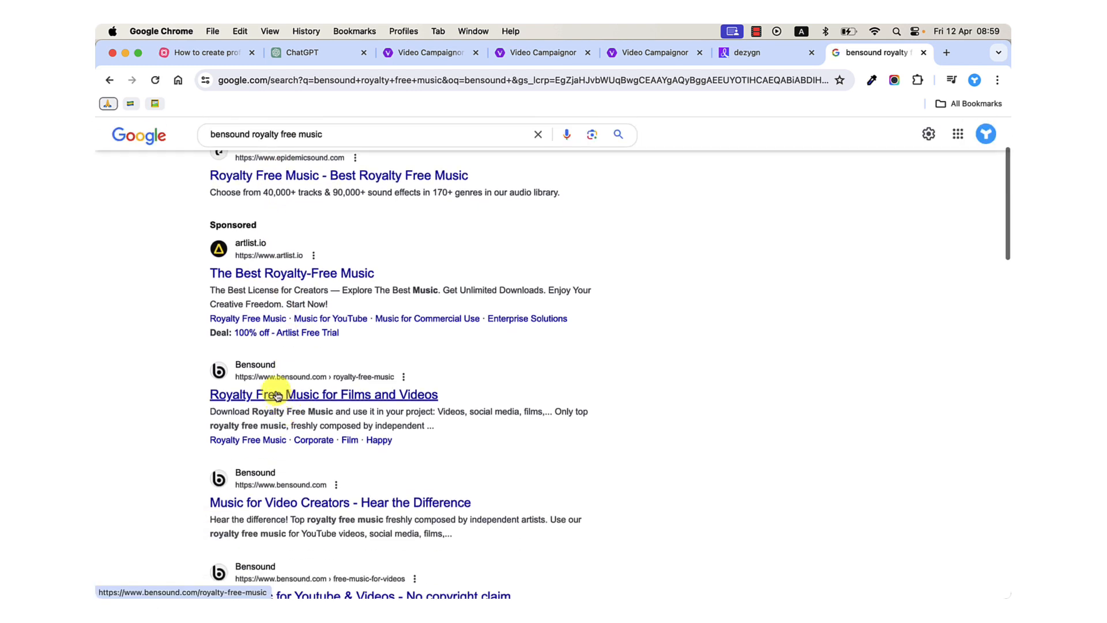
click(276, 393)
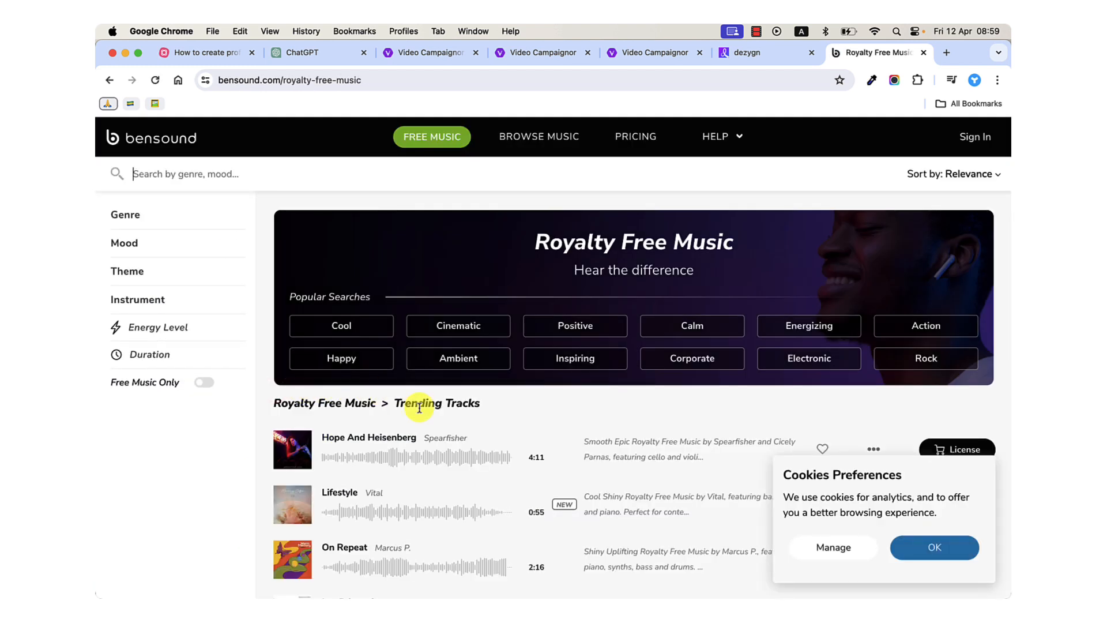
click(934, 546)
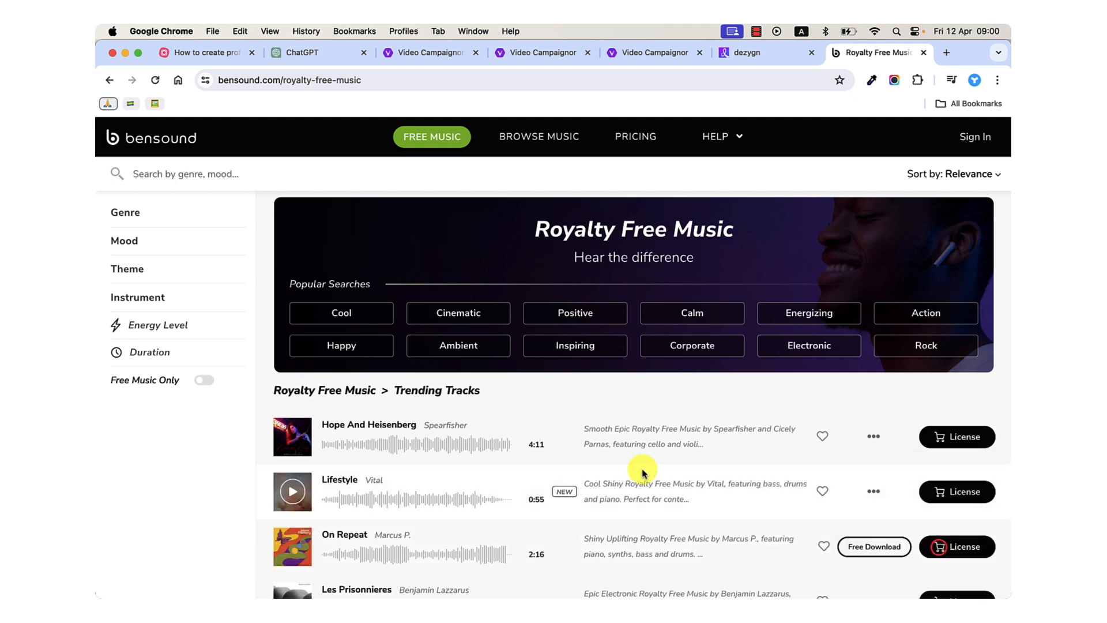
Look through the trending royalty-free tracks and their free download and license options.
scroll(640, 469, down, 5)
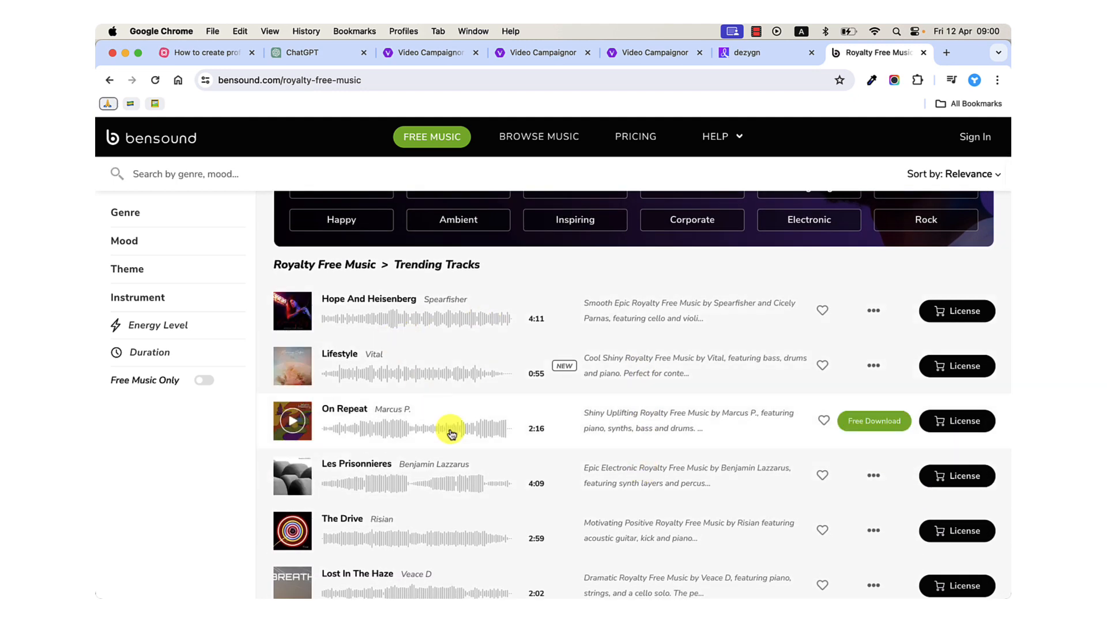
scroll(451, 432, up, 5)
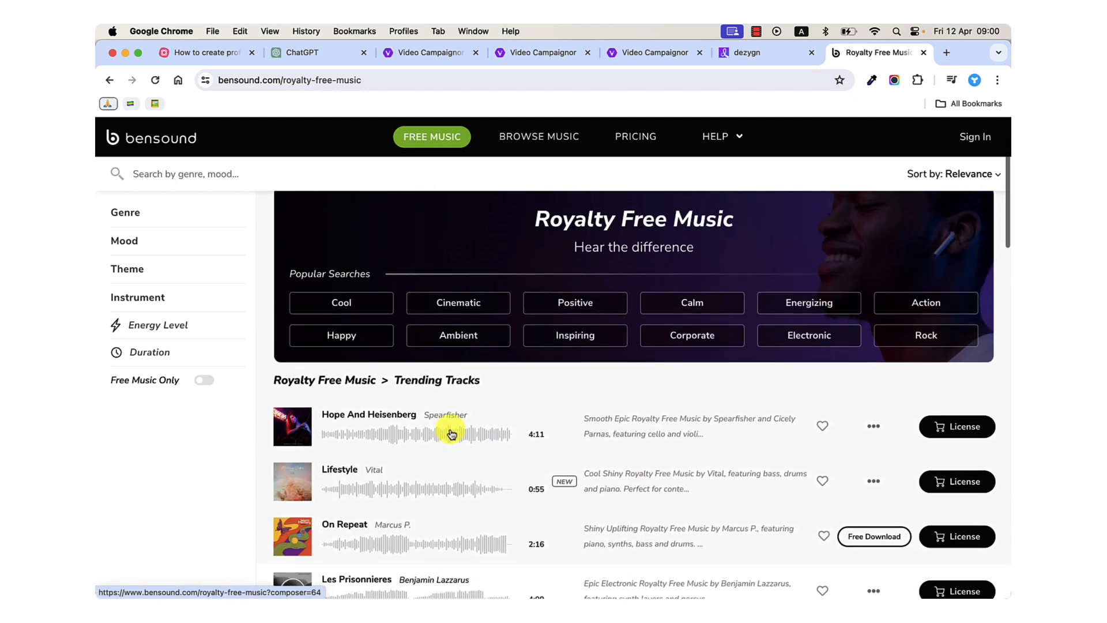
scroll(452, 433, up, 1)
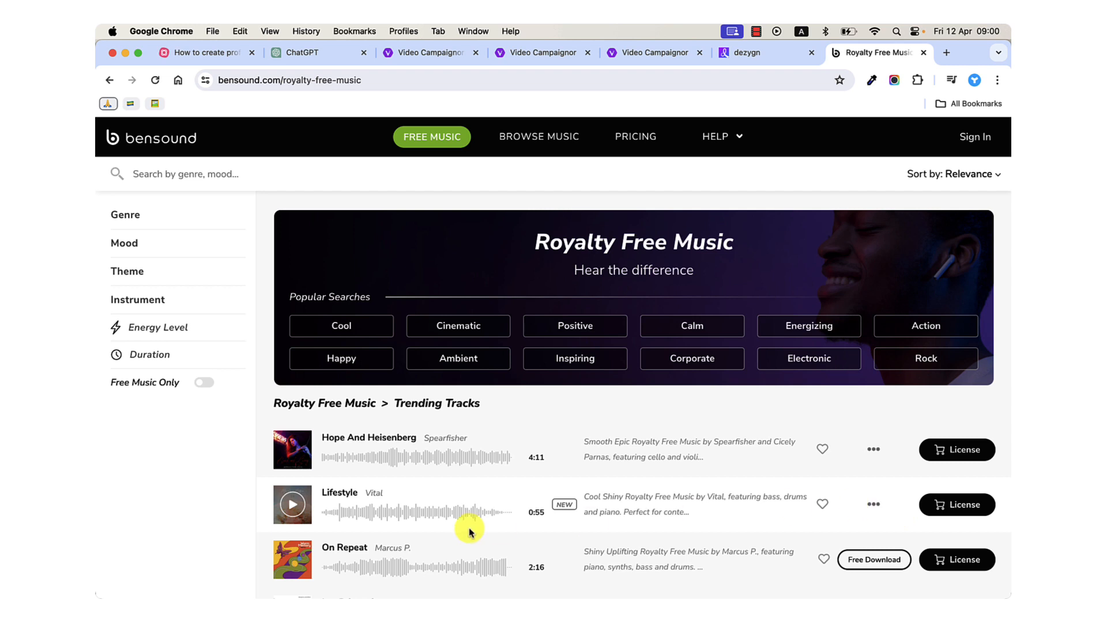
scroll(310, 516, down, 3)
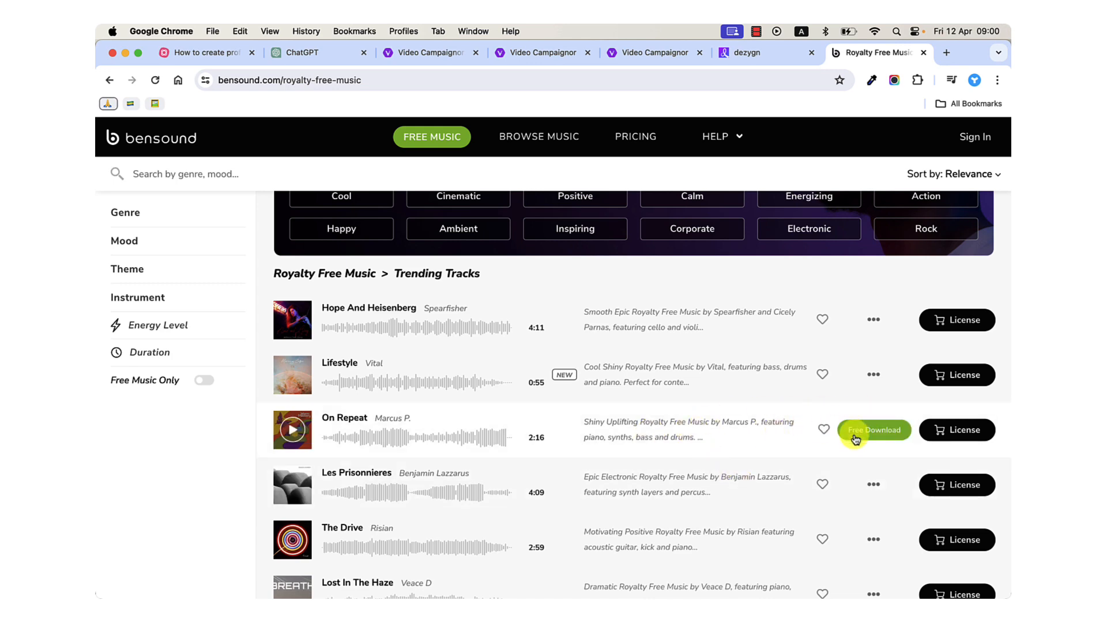
scroll(853, 435, up, 3)
Show Bensound's Free Music for Videos page and look through its popular tracks.
click(440, 137)
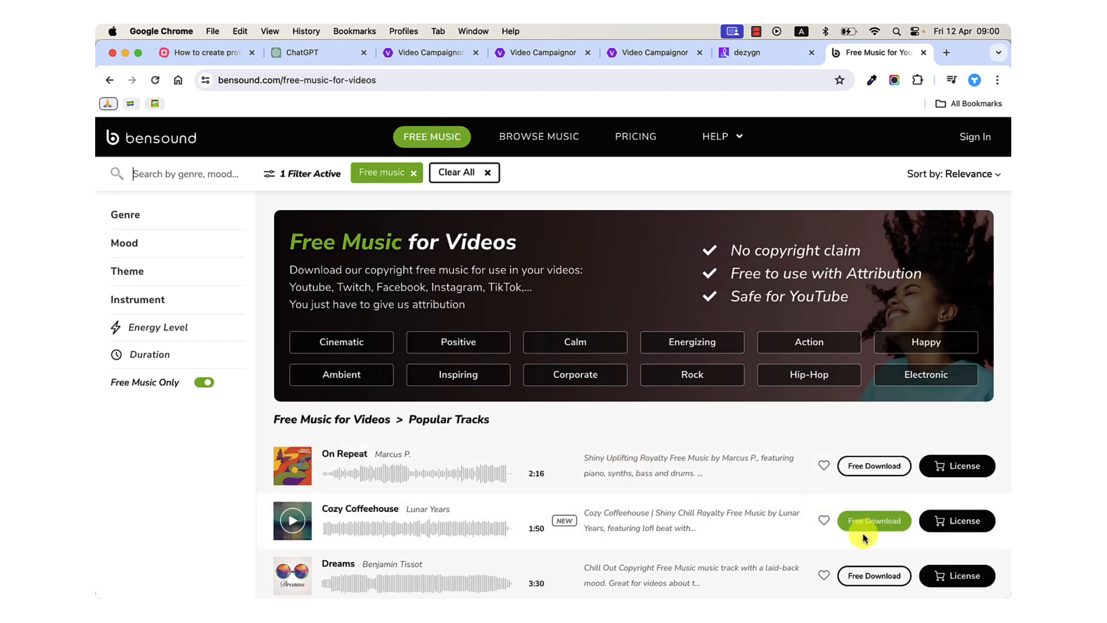
scroll(864, 534, down, 4)
scroll(750, 441, down, 6)
scroll(697, 438, up, 9)
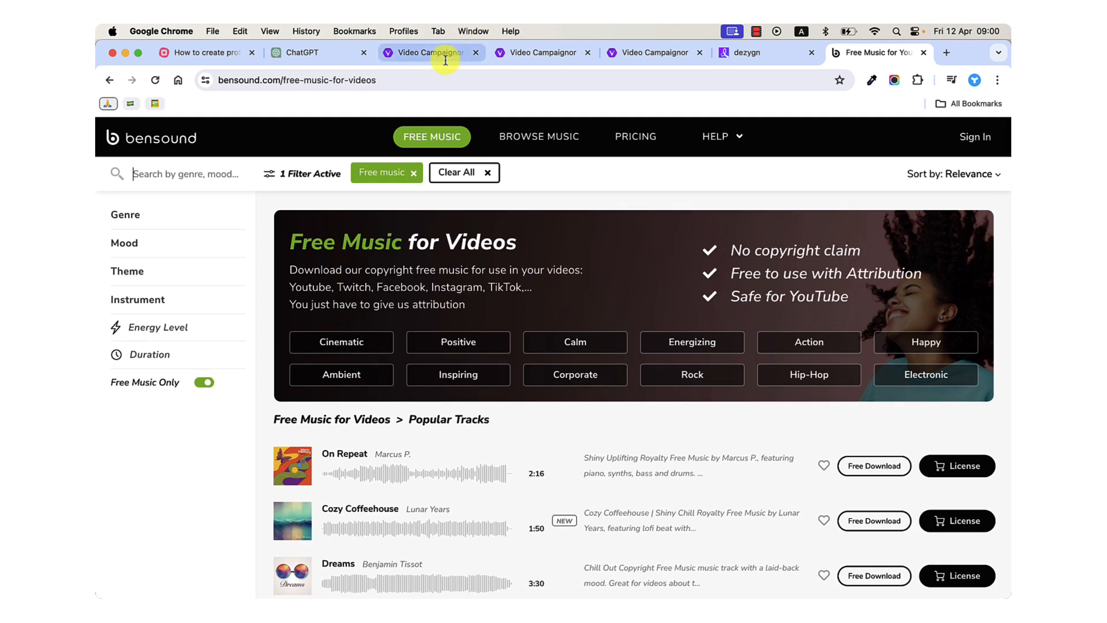
Search Google for "audiojungle", open the AudioJungle site from the results, and accept its cookies.
click(434, 79)
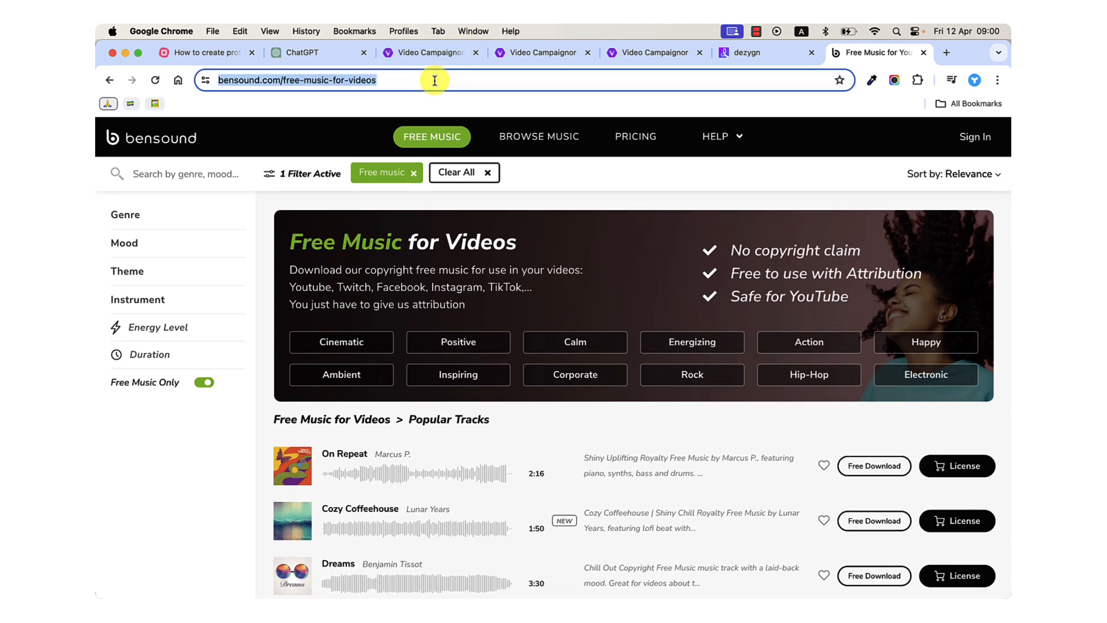
text(audiojungle)
key(Return)
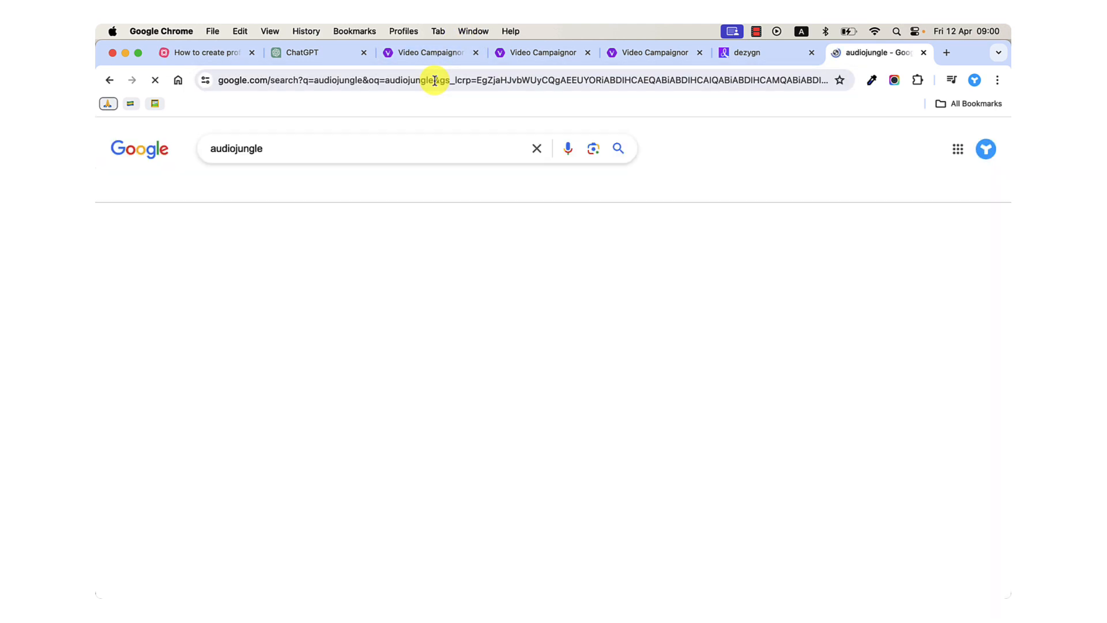
scroll(282, 346, down, 5)
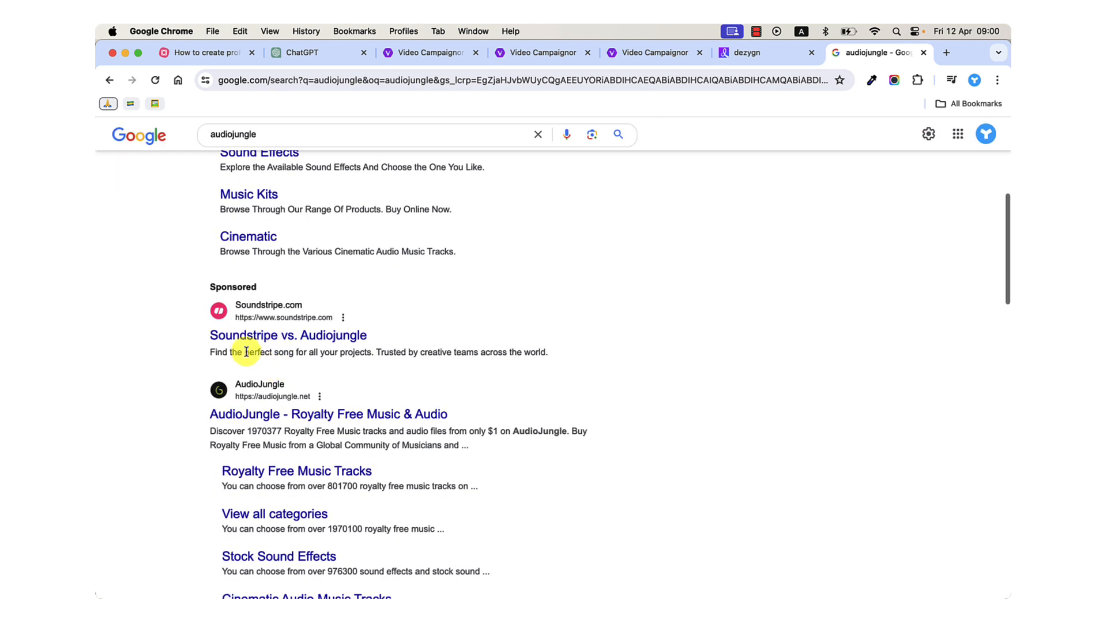
click(286, 410)
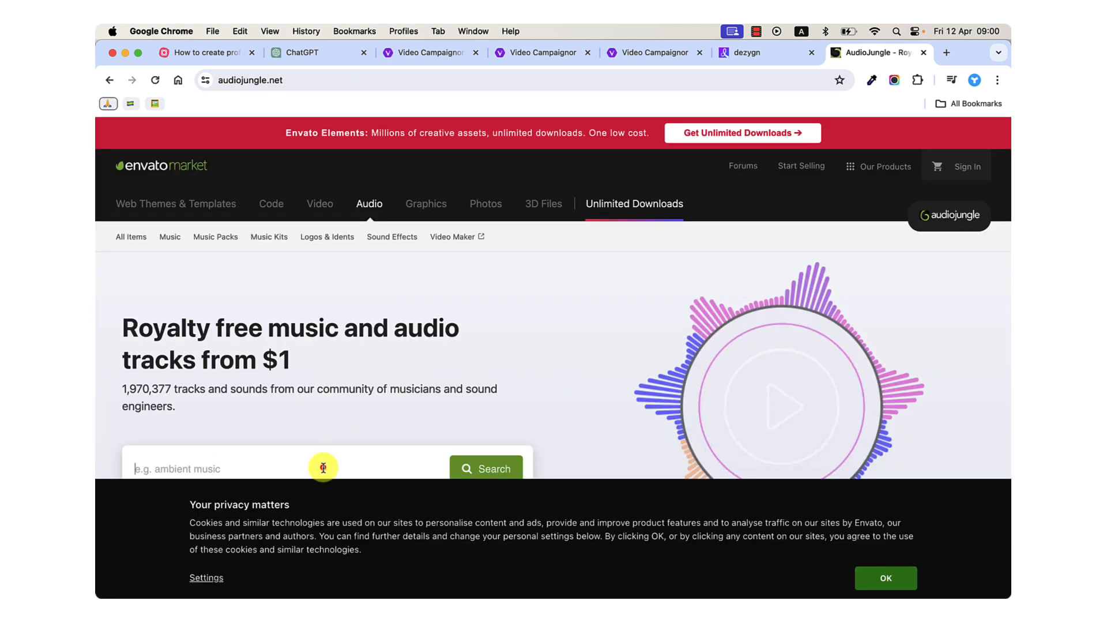
click(886, 578)
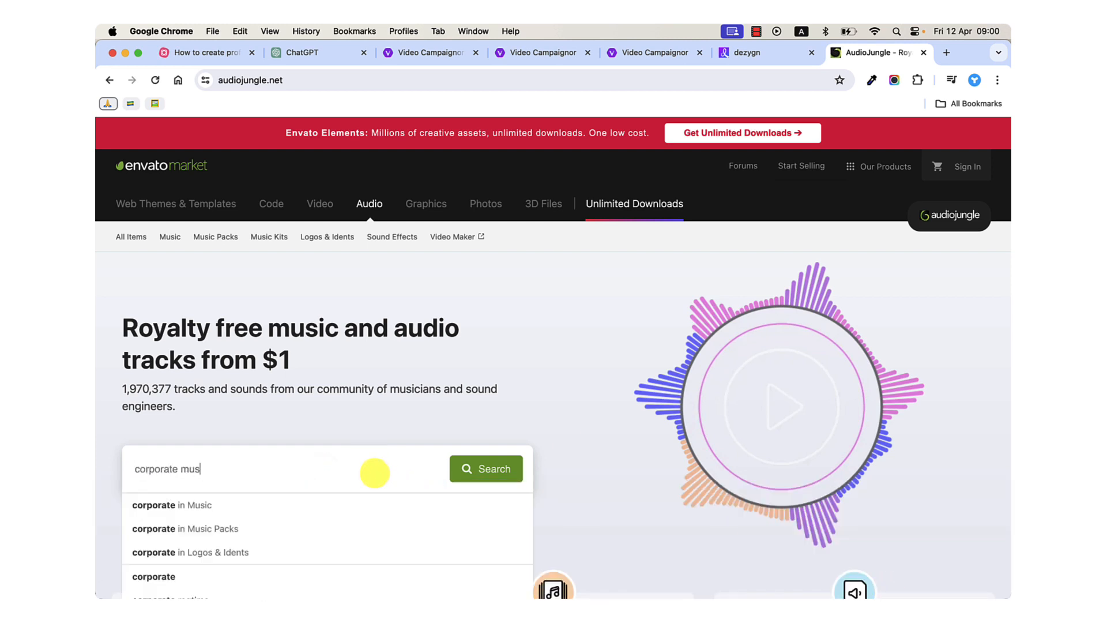
Search AudioJungle for "corporate music" and preview the first track in the results.
click(485, 466)
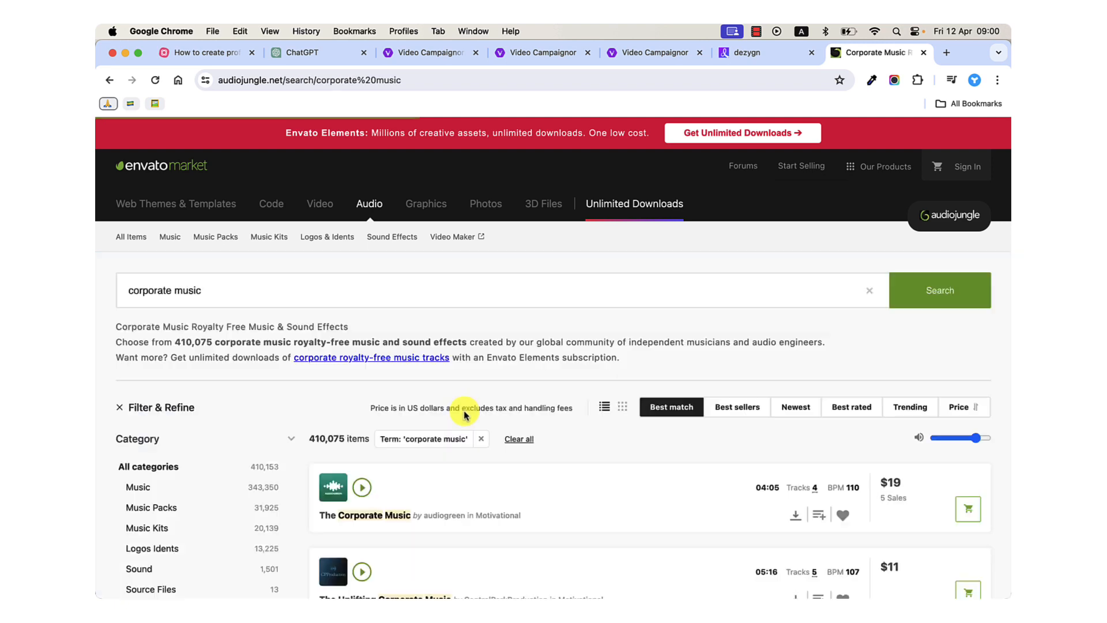
scroll(442, 446, down, 4)
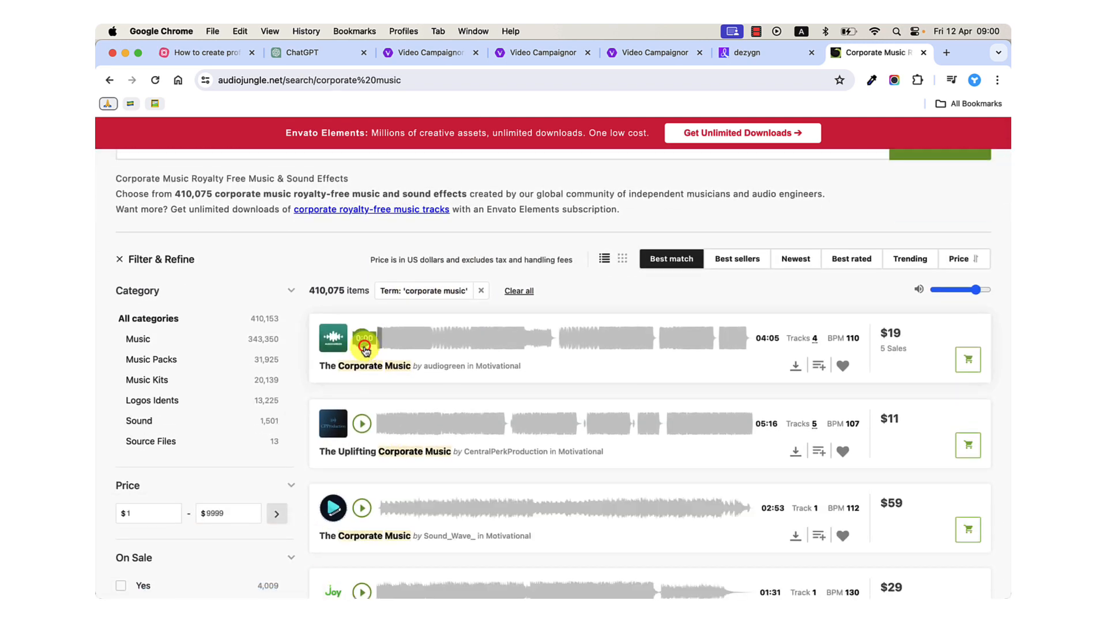
click(363, 345)
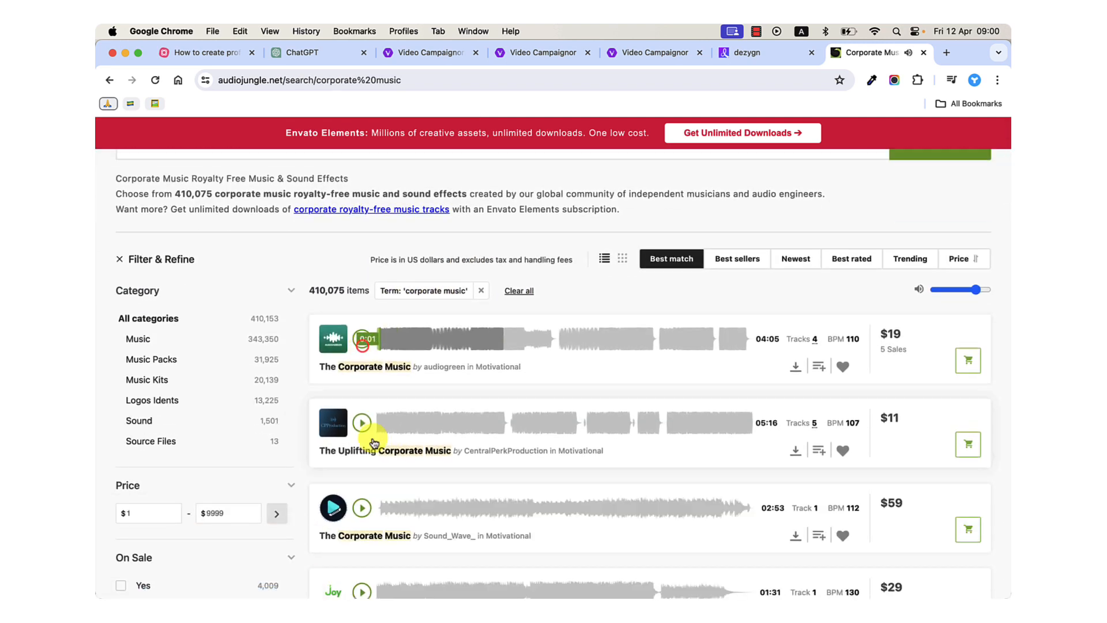
Examine the corporate music results, comparing the tracks, their prices, and the number of items available.
scroll(444, 484, down, 7)
scroll(553, 422, up, 7)
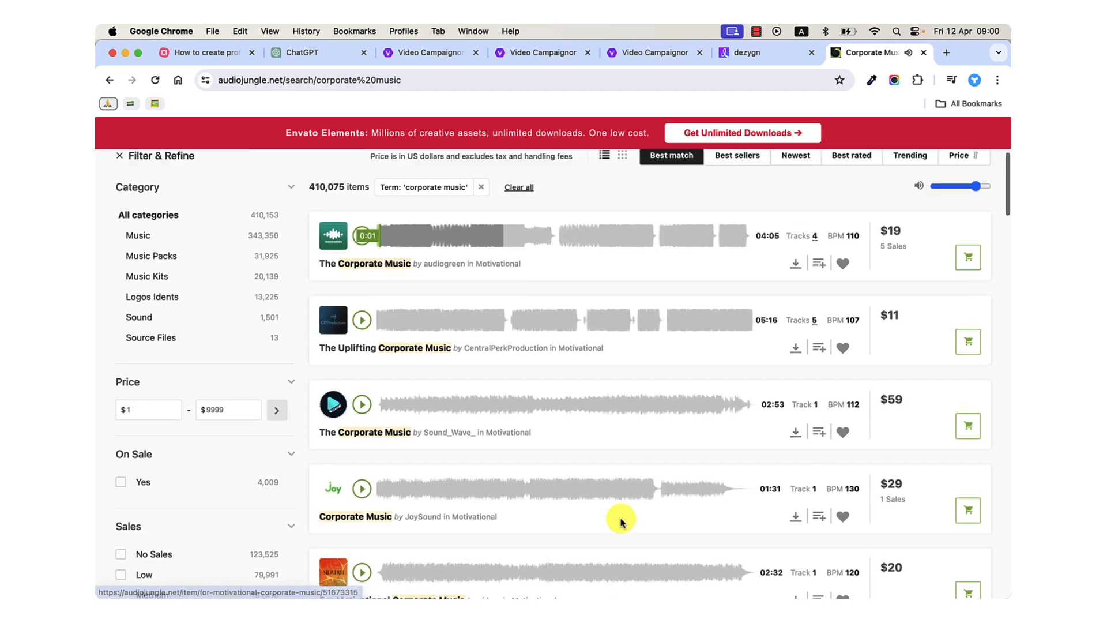
scroll(793, 388, down, 6)
scroll(834, 402, down, 20)
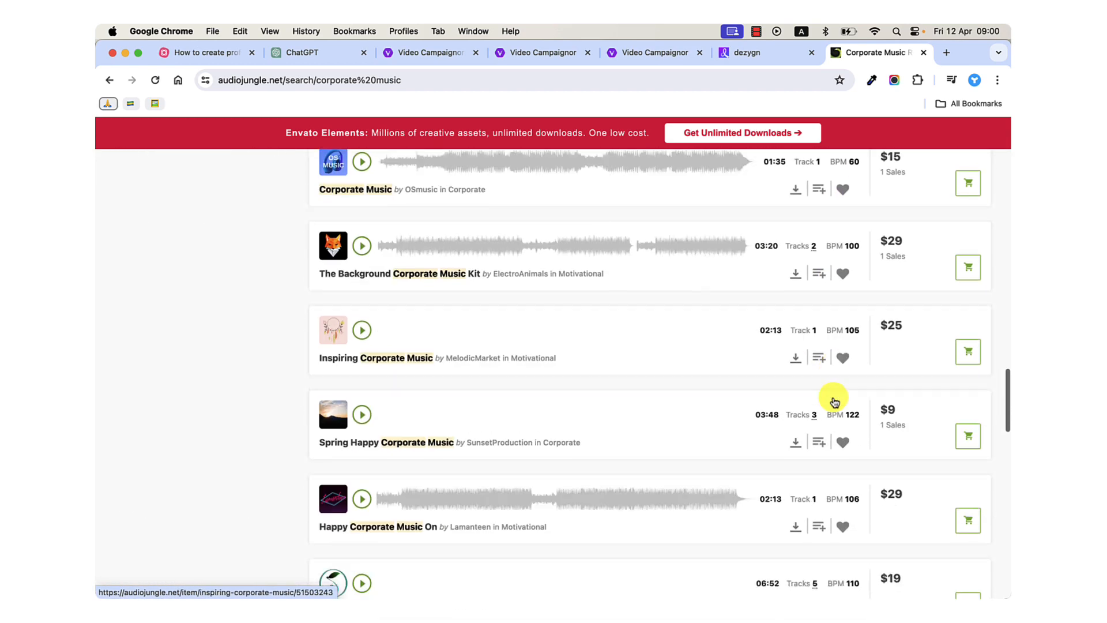
scroll(835, 402, up, 20)
scroll(835, 401, up, 5)
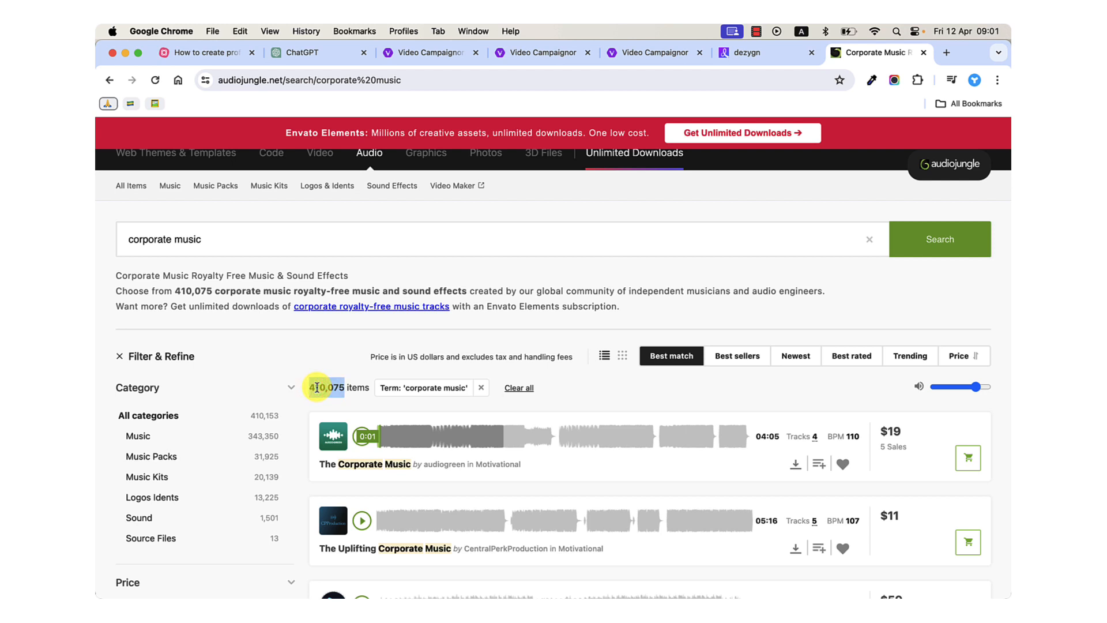
scroll(318, 384, down, 2)
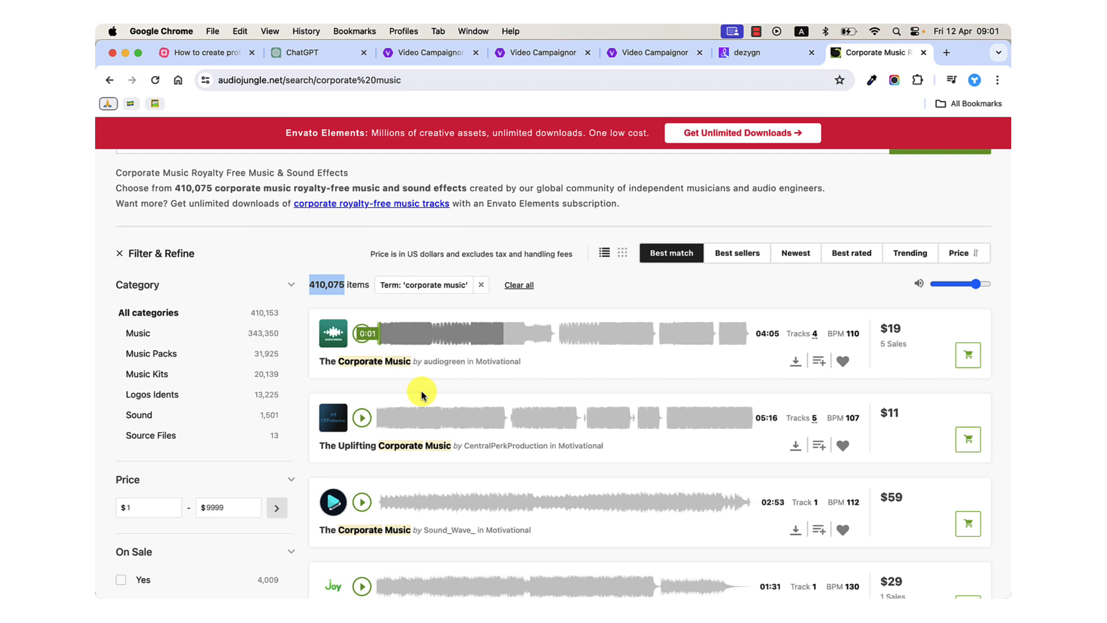
Search Google for "ai soundtrack generator", open the SOUNDRAW site from the results, and accept its cookies.
click(450, 81)
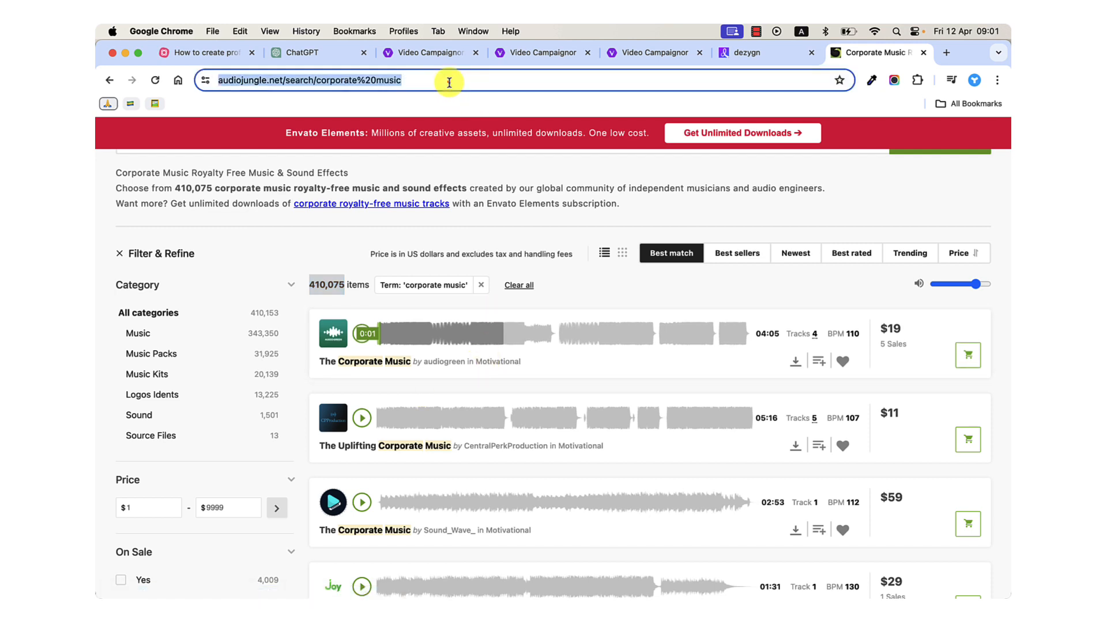
text(ai )
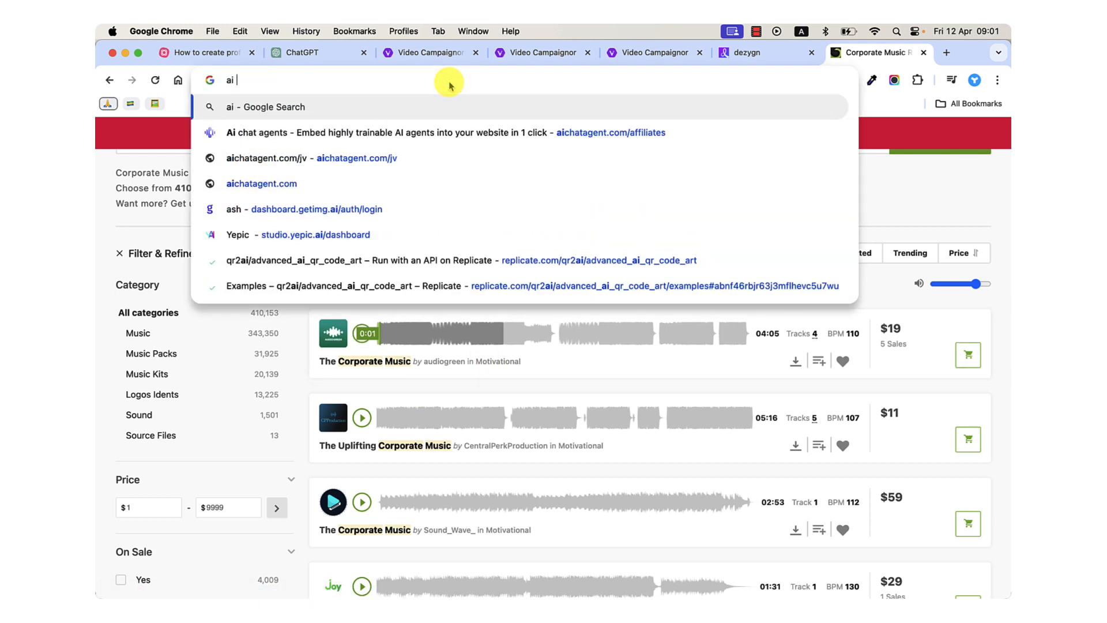
text(soundtrack generator)
key(Return)
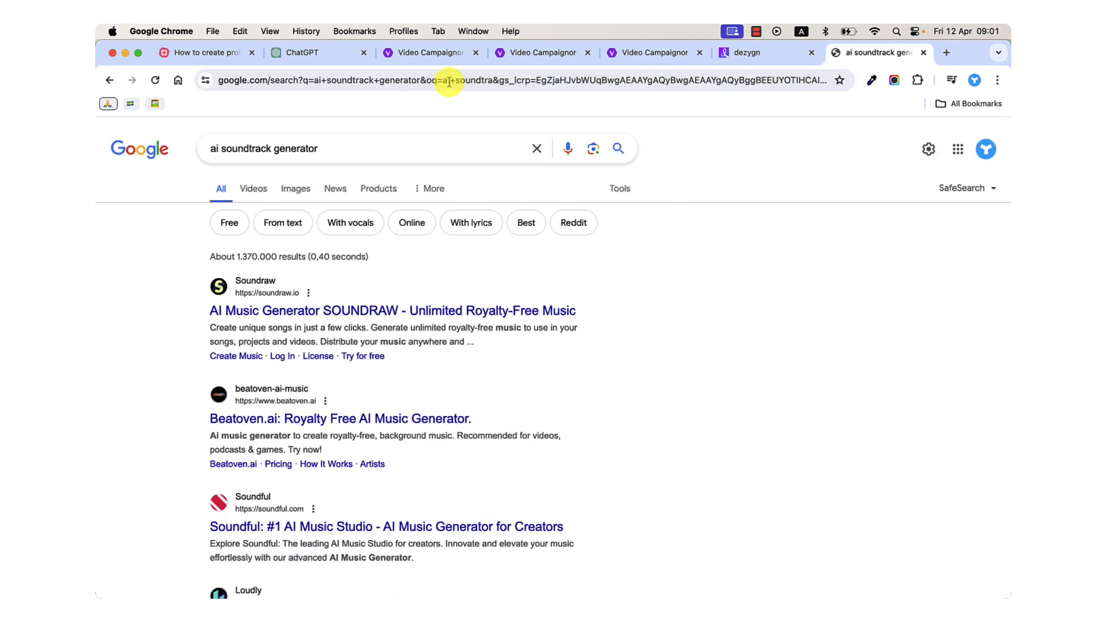
click(258, 315)
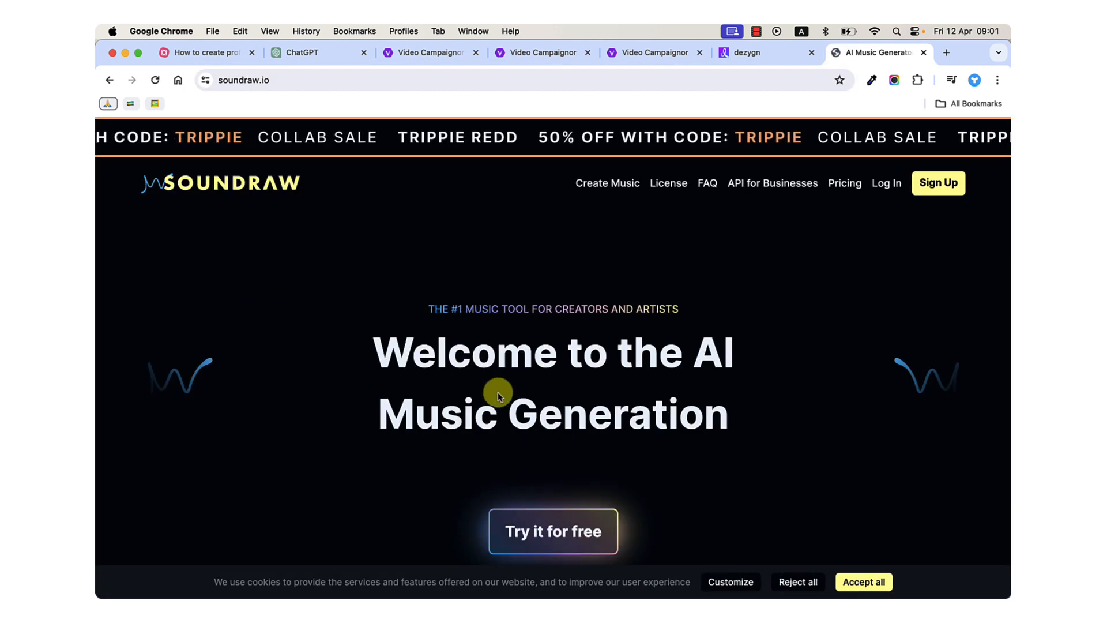
click(854, 576)
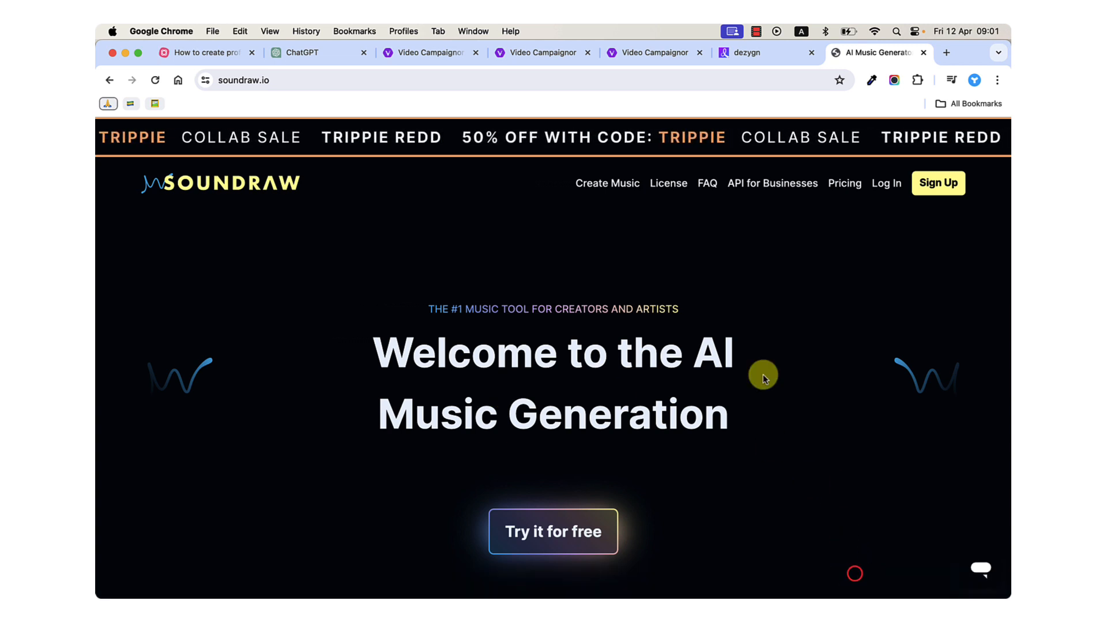
Open SOUNDRAW's pricing and examine the paid plans, comparing the Creator plan's price, downloads and license terms with the artist plans.
click(841, 183)
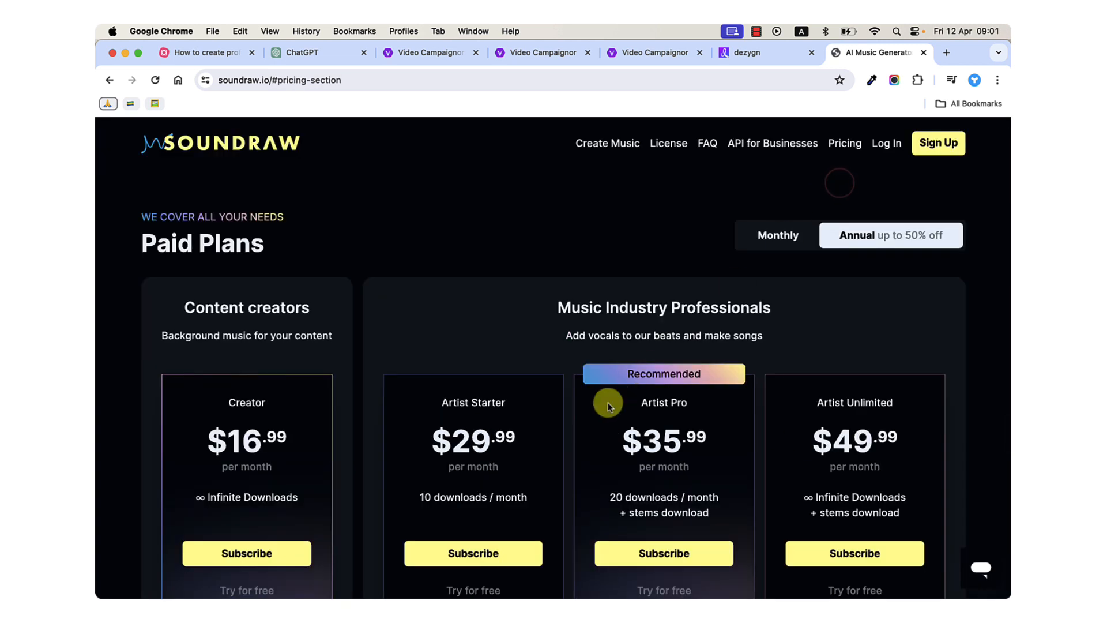
scroll(608, 406, down, 3)
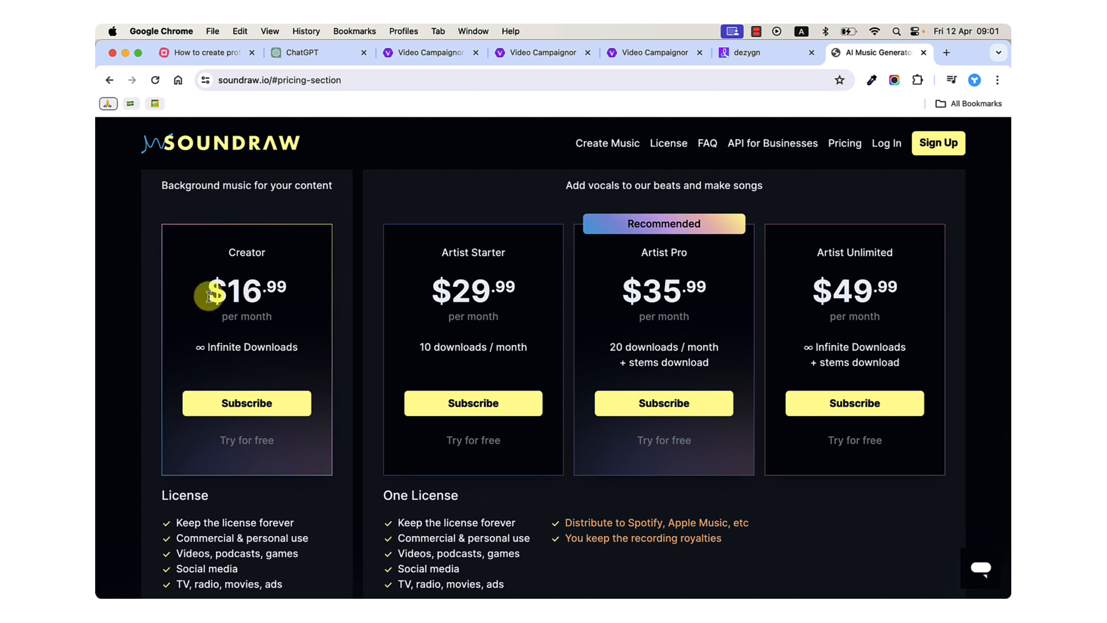
drag(221, 296, 277, 304)
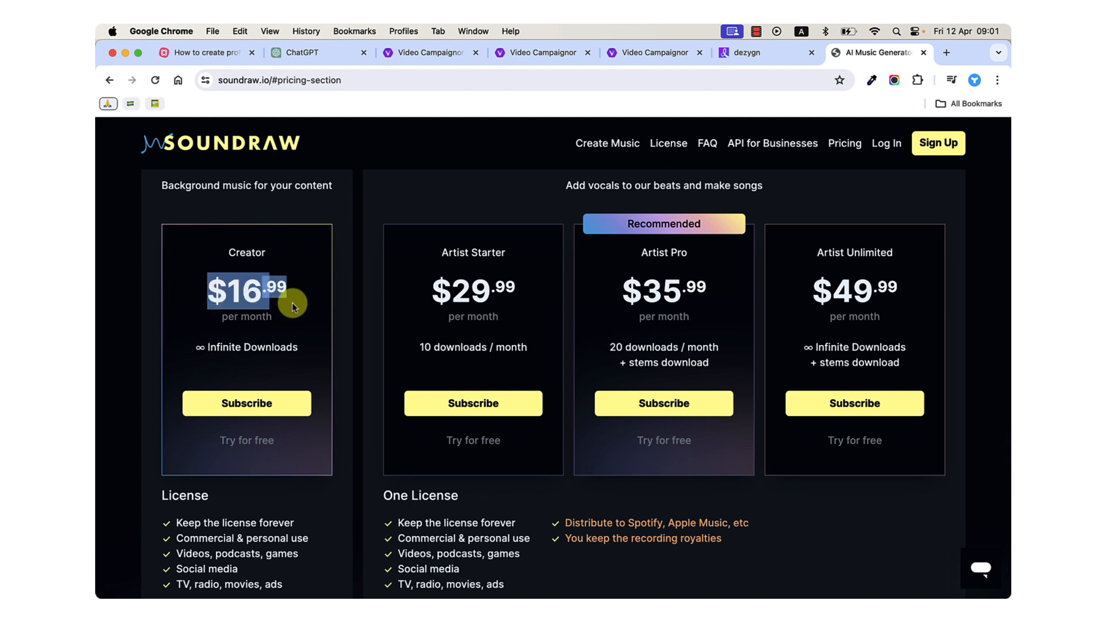
scroll(292, 302, up, 2)
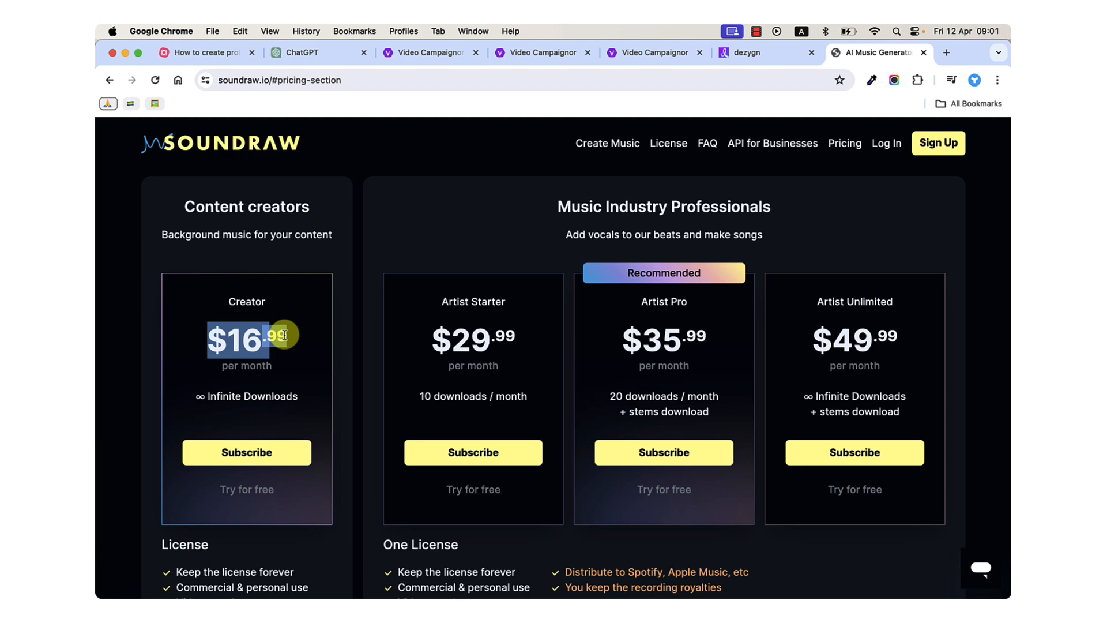
scroll(284, 335, down, 2)
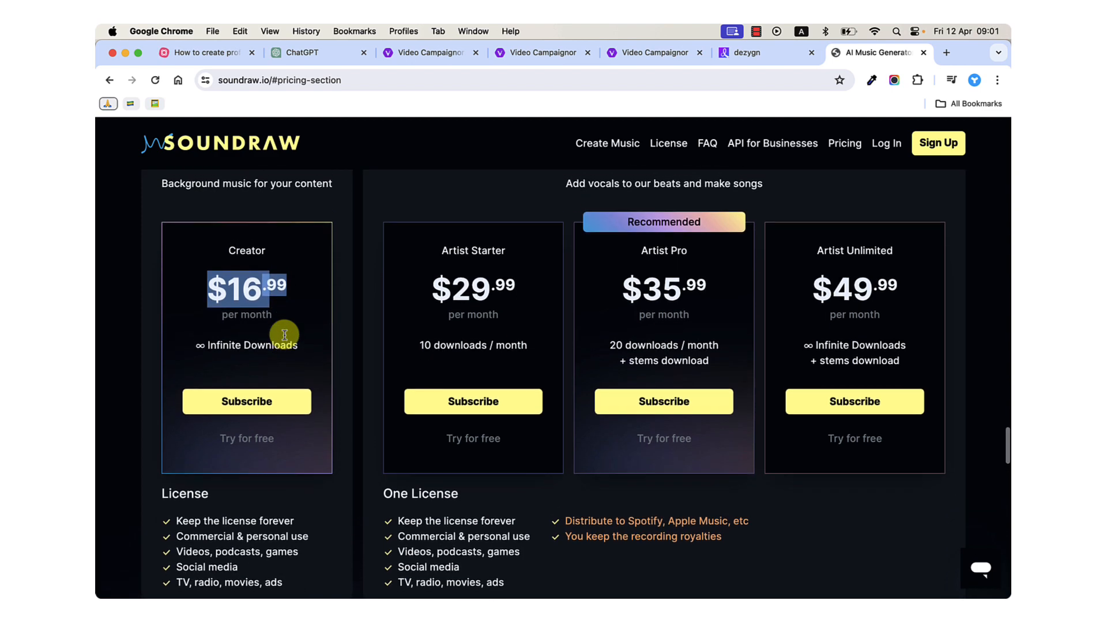
scroll(285, 334, up, 4)
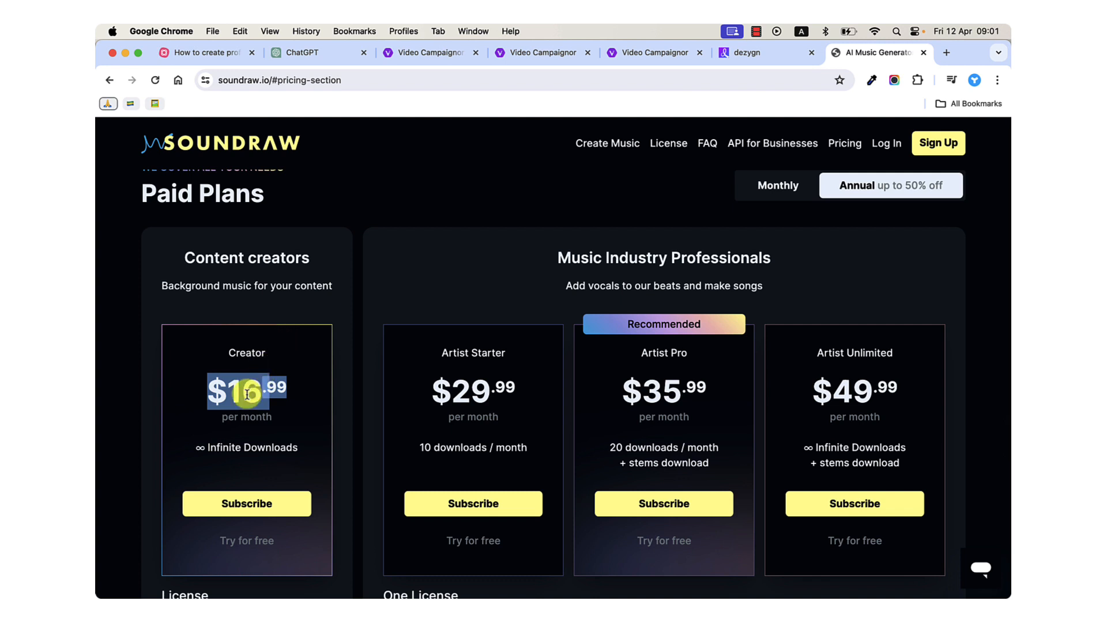
scroll(326, 458, down, 1)
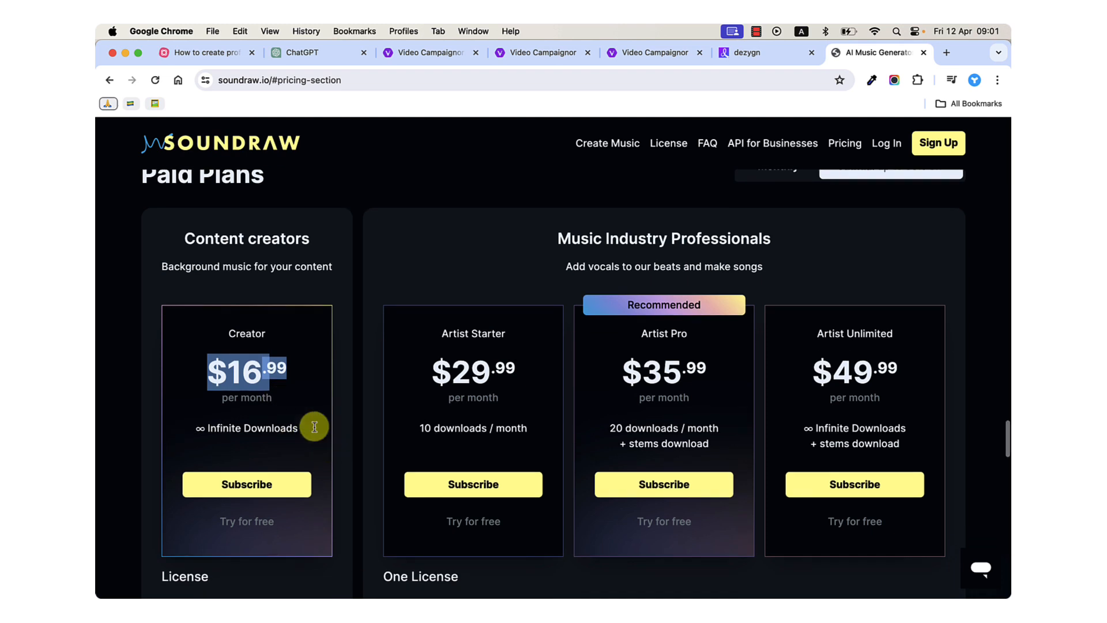
scroll(258, 369, down, 5)
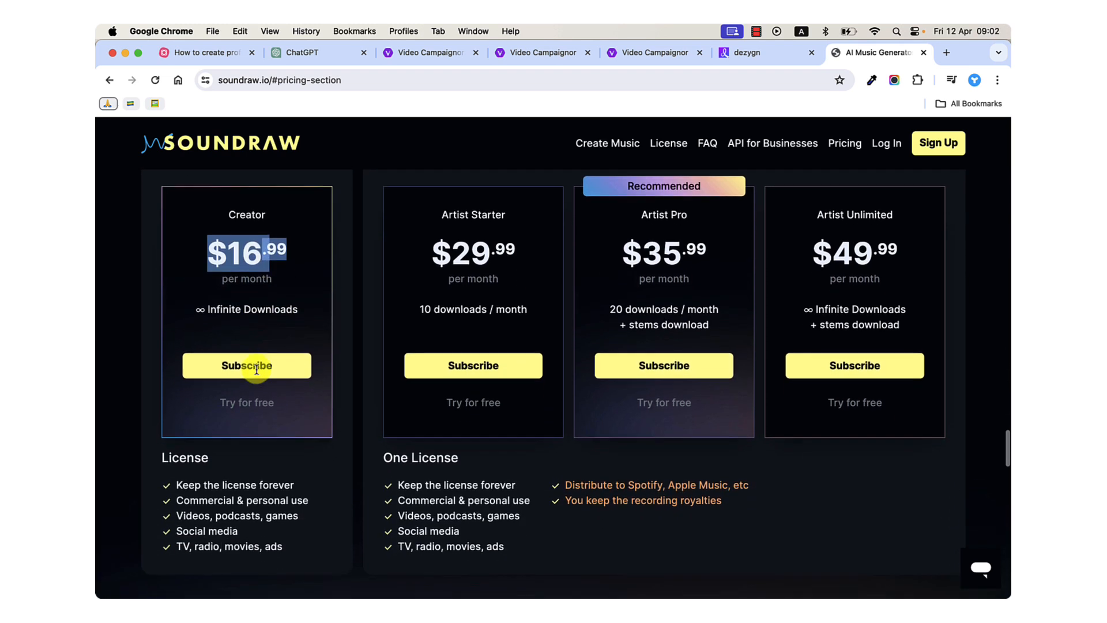
scroll(258, 373, up, 2)
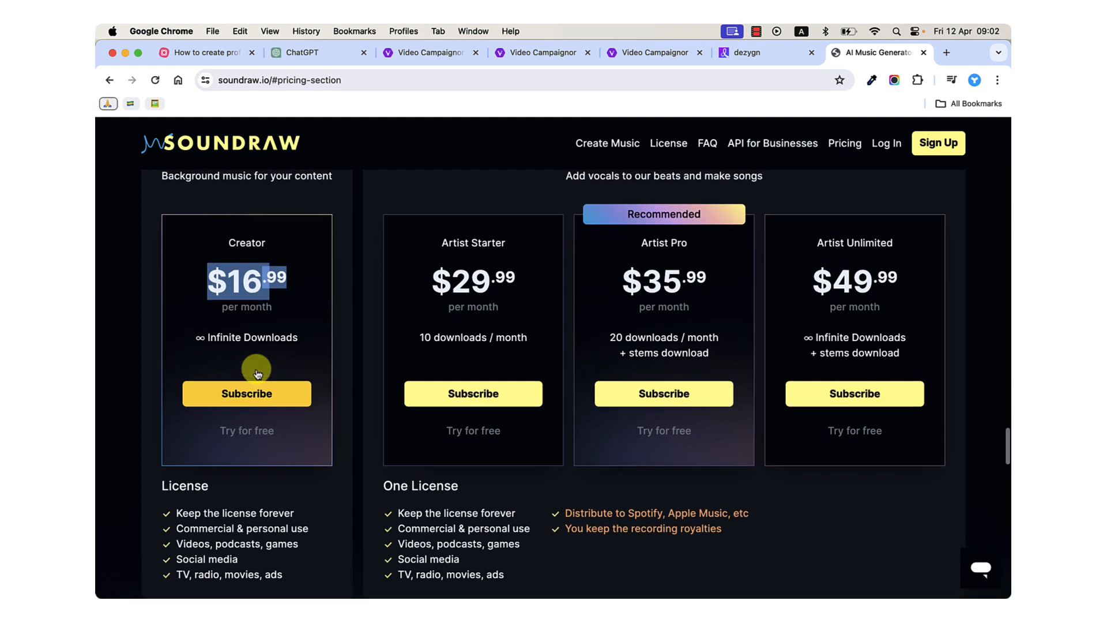
scroll(258, 373, up, 3)
scroll(258, 374, up, 2)
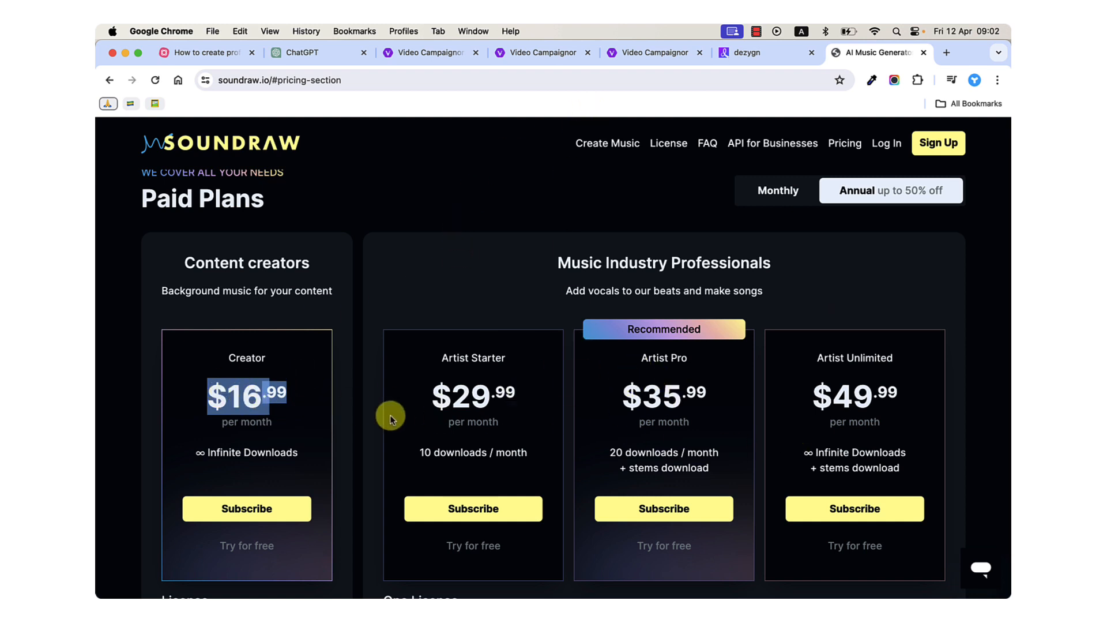
scroll(260, 403, down, 2)
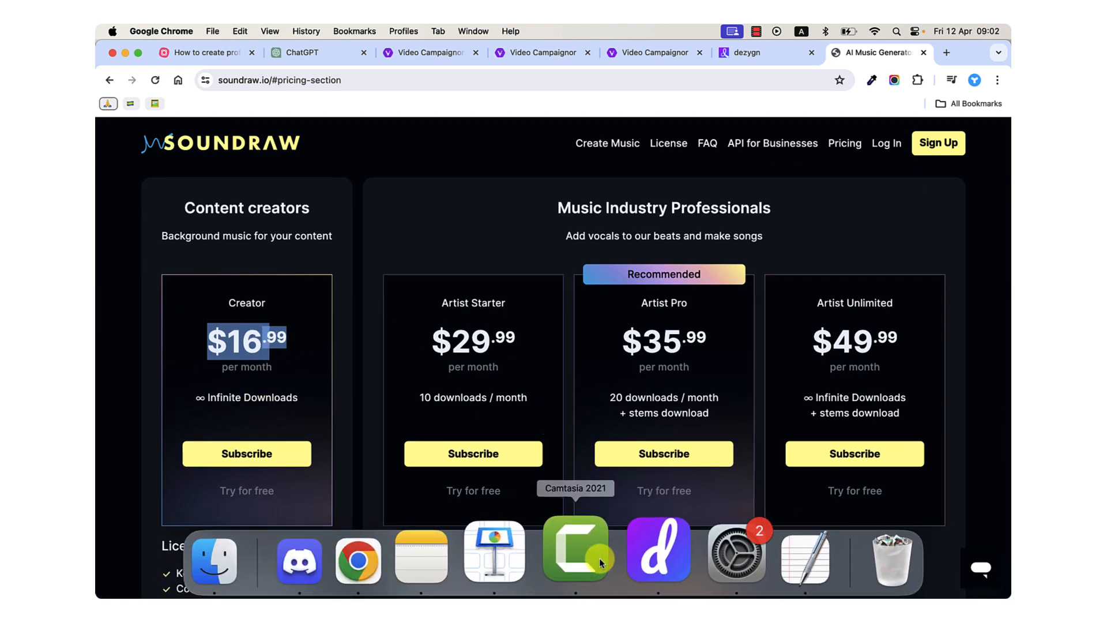
Switch to Camtasia, show the bensound-inspire clip's audio properties, and scrub the playhead through the closing section to the end of the timeline.
click(576, 554)
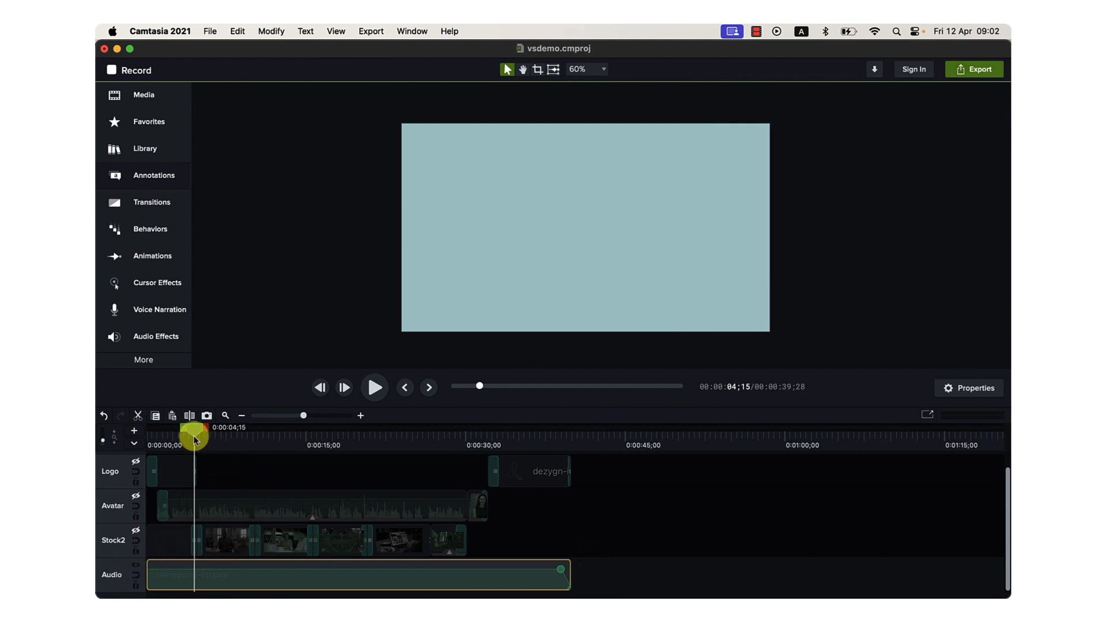
drag(194, 438, 568, 480)
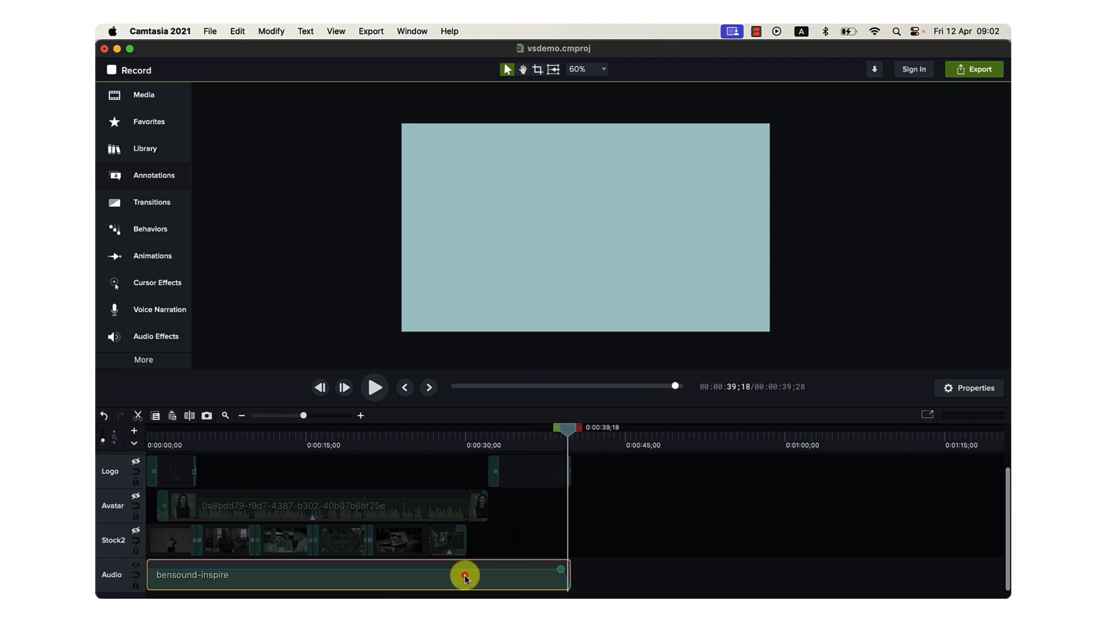
click(958, 387)
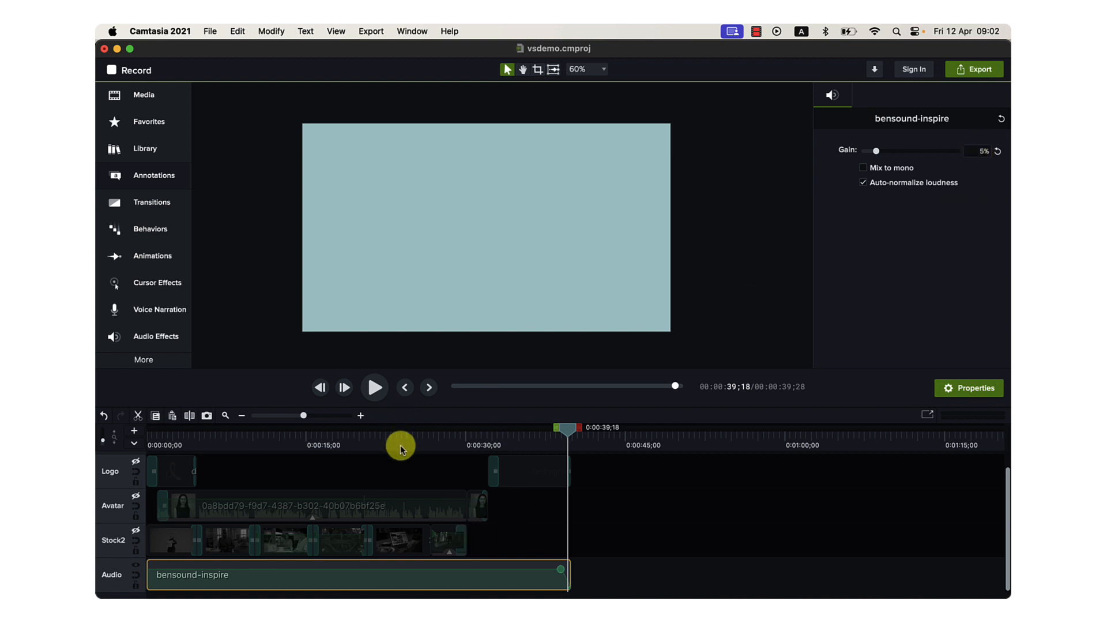
mouse_move(531, 569)
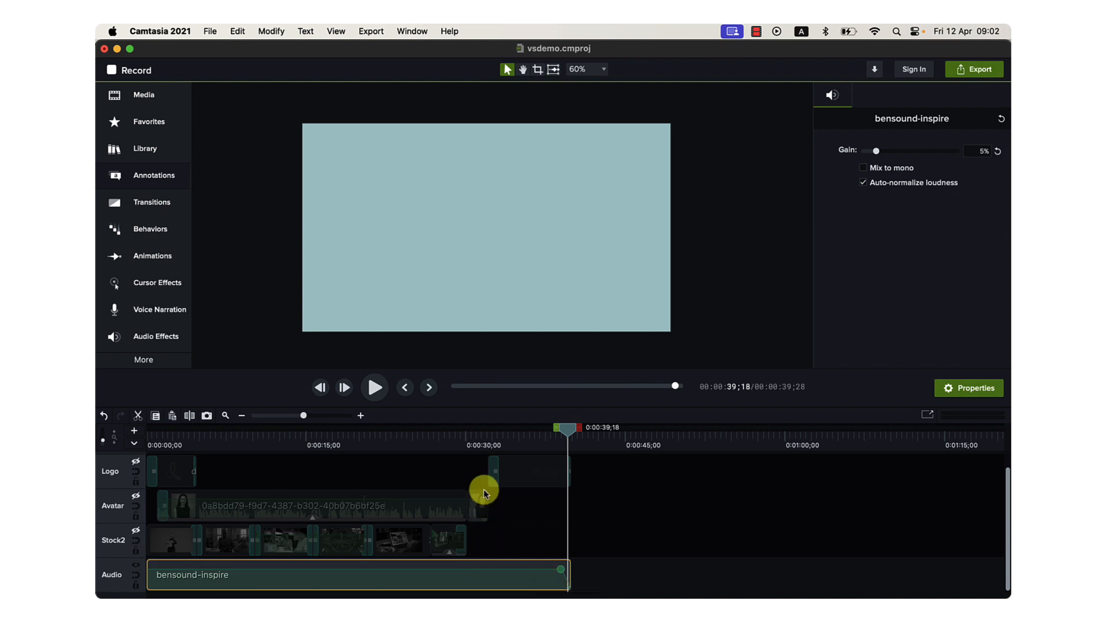
click(486, 440)
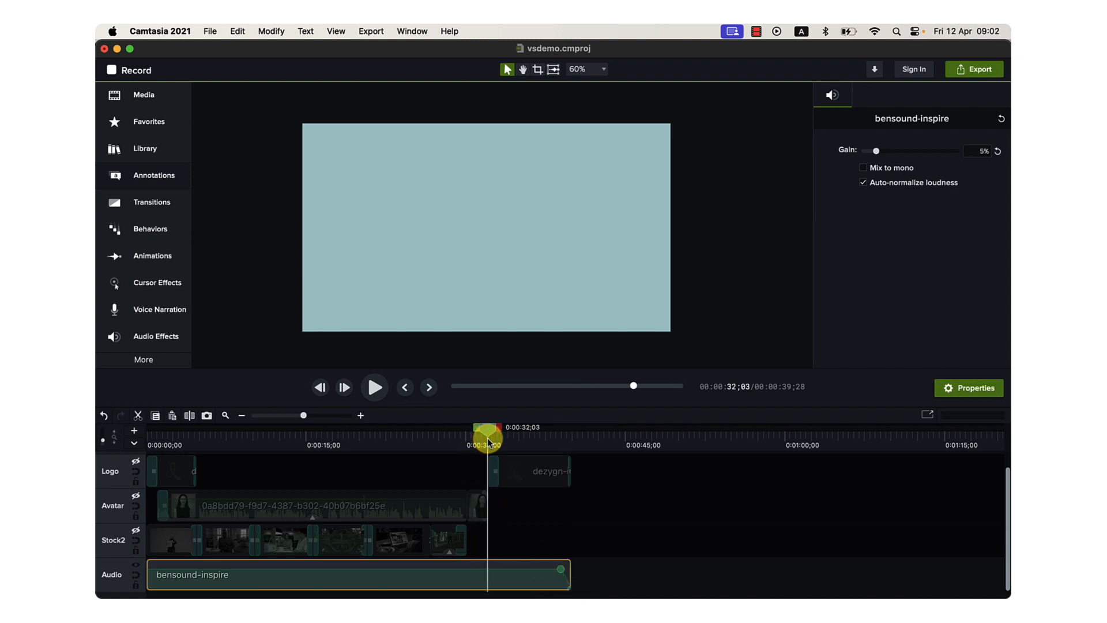
drag(488, 442, 569, 469)
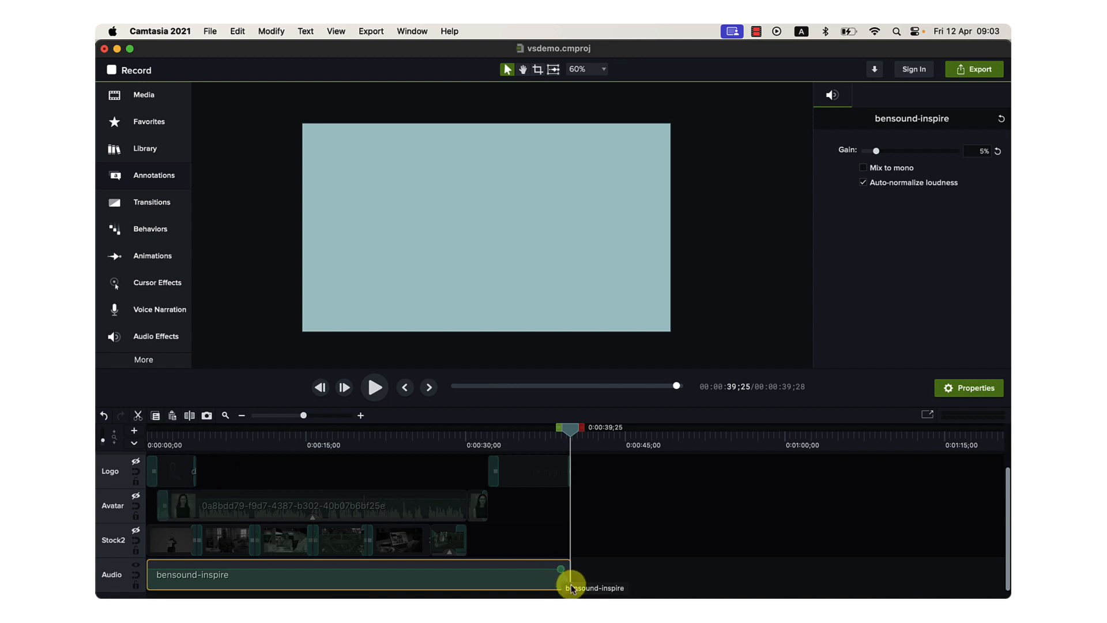
Show the Fade Out audio effect and where it applies at the end of the bensound-inspire clip.
click(140, 343)
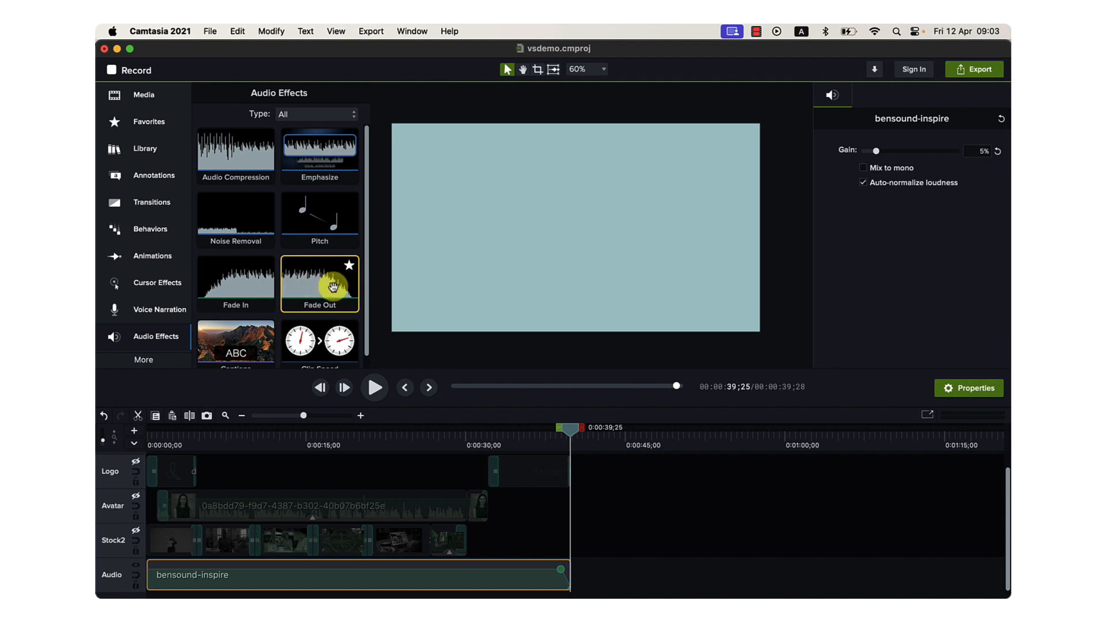
drag(333, 287, 298, 284)
click(568, 584)
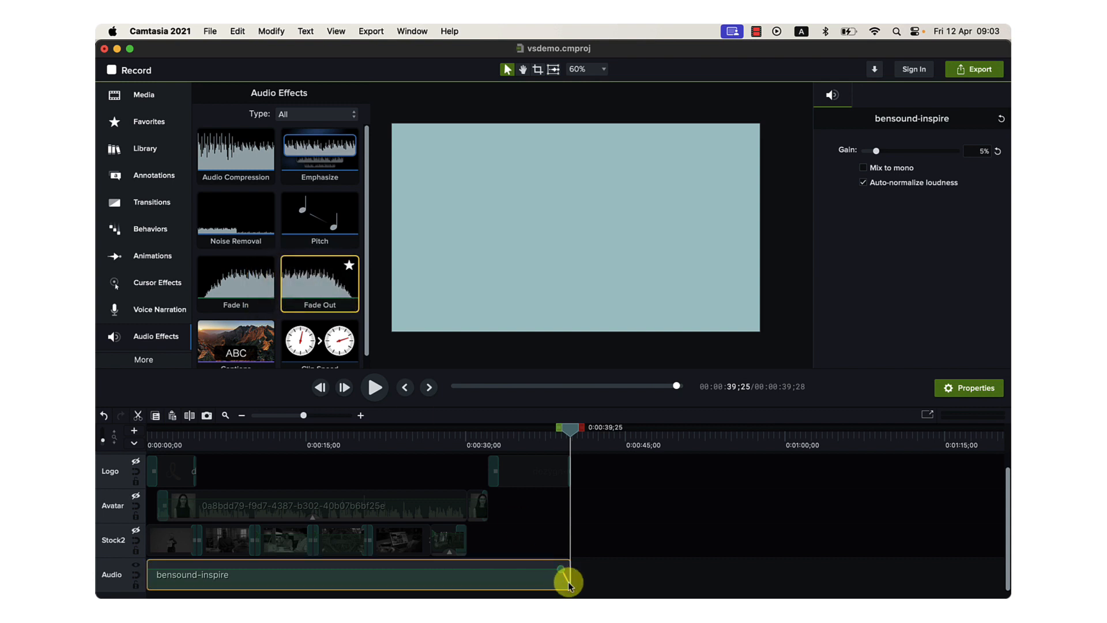
Play a short stretch of the background music from the beginning, stop it, and return the playhead to the timeline start.
click(538, 439)
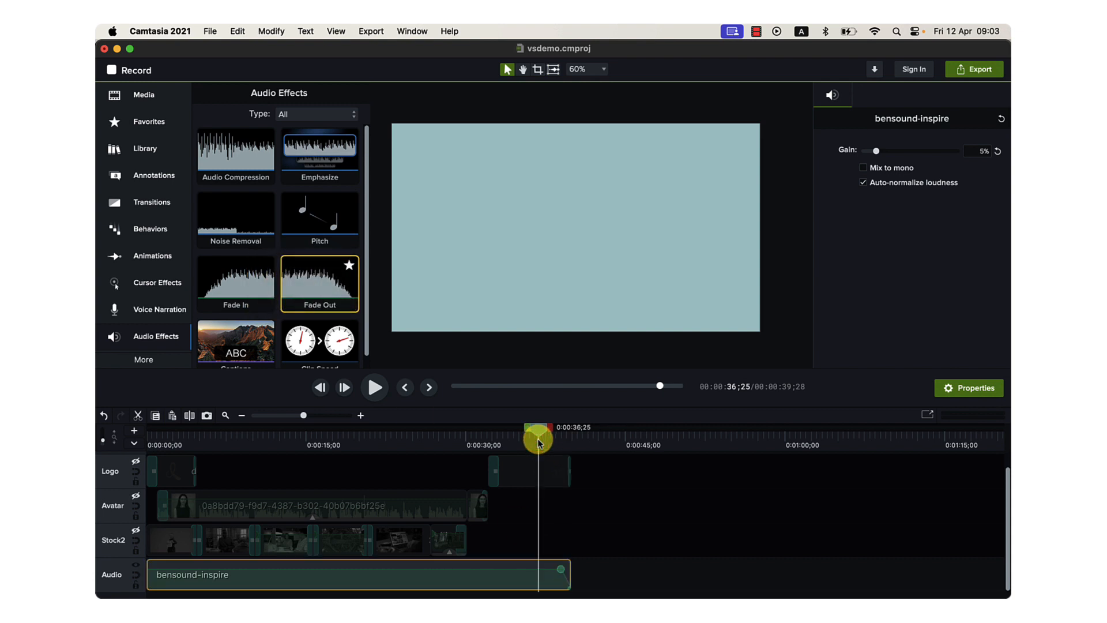
key(XF86AudioRaiseVolume)
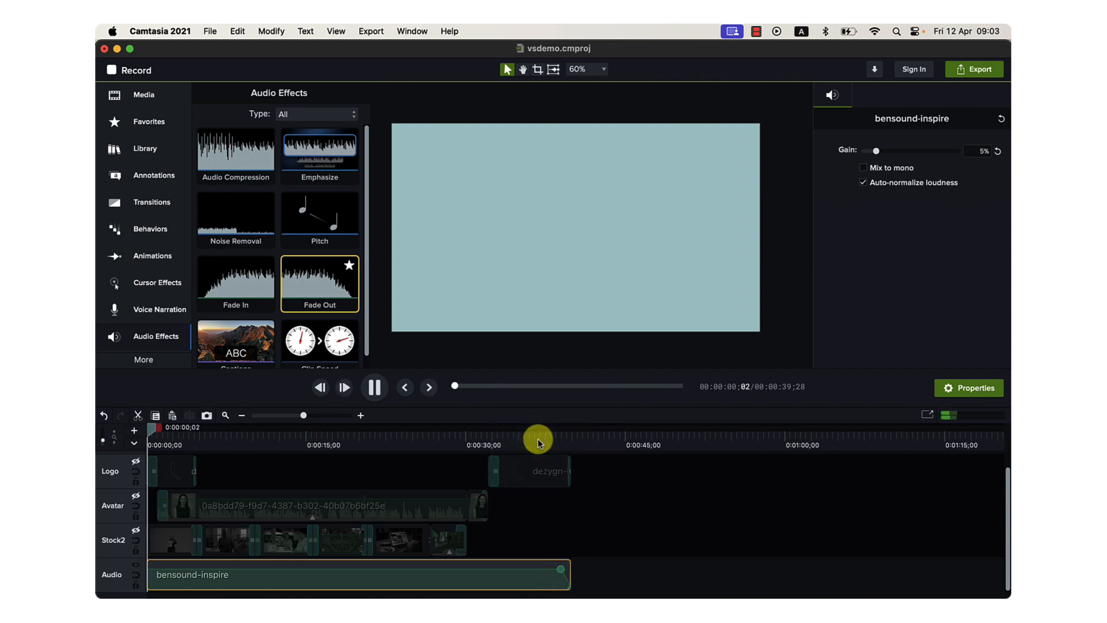
key(space)
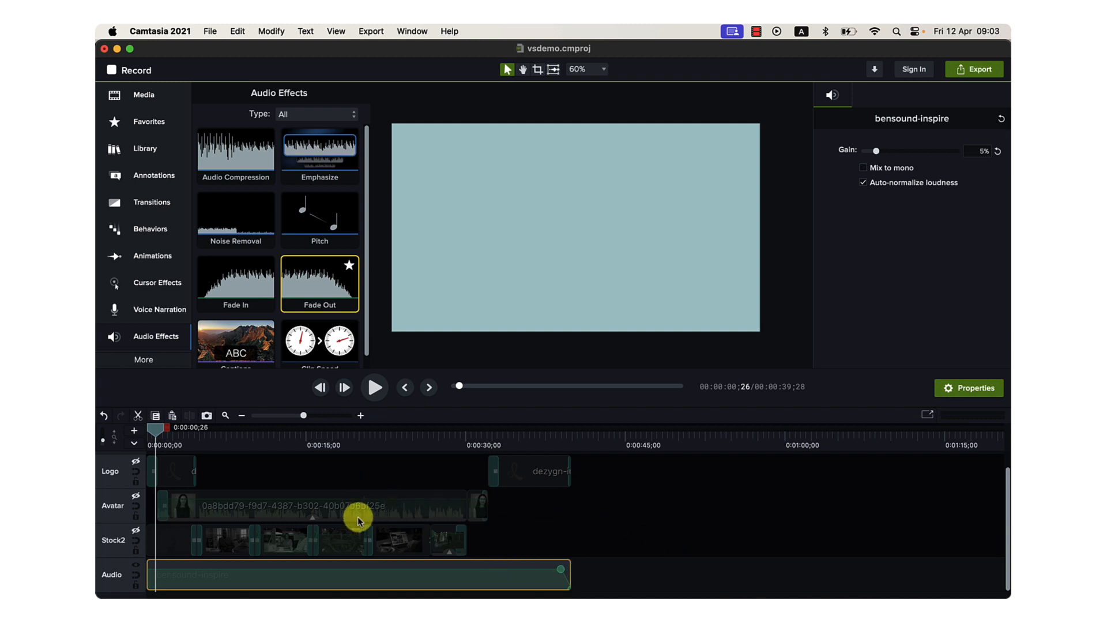
drag(157, 434, 148, 429)
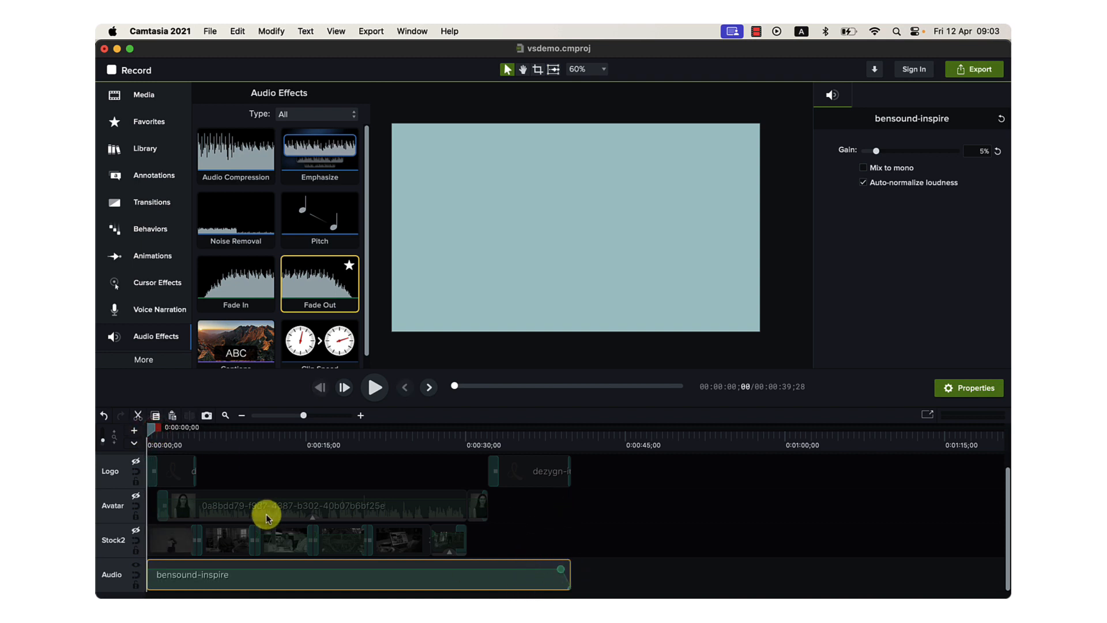
Make the hidden Logo track visible in the timeline.
scroll(154, 506, up, 2)
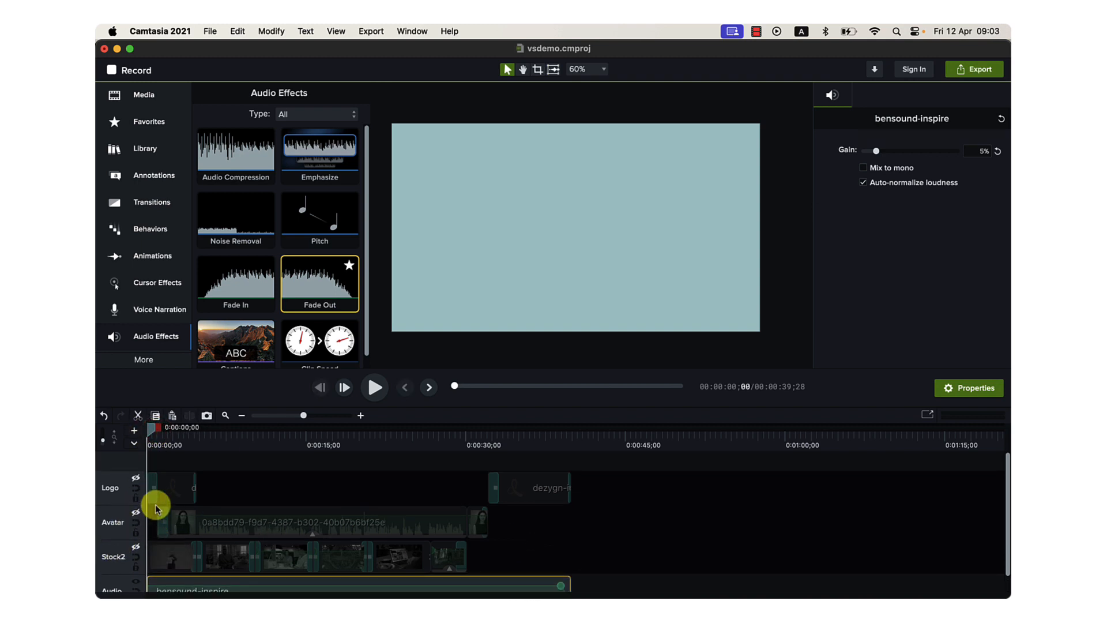
scroll(148, 494, down, 2)
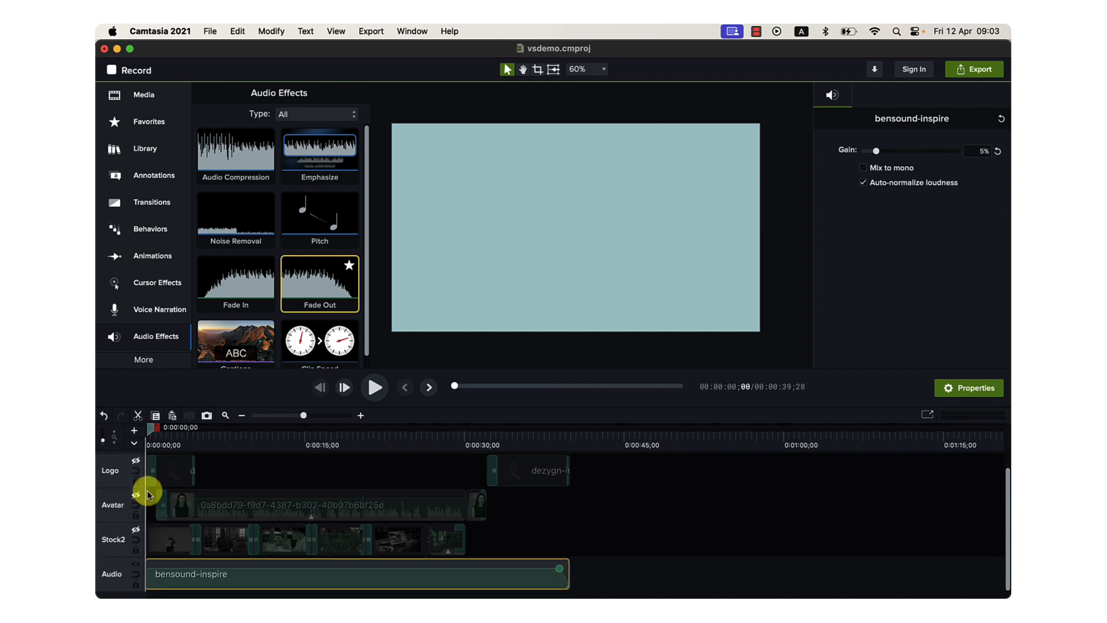
click(136, 462)
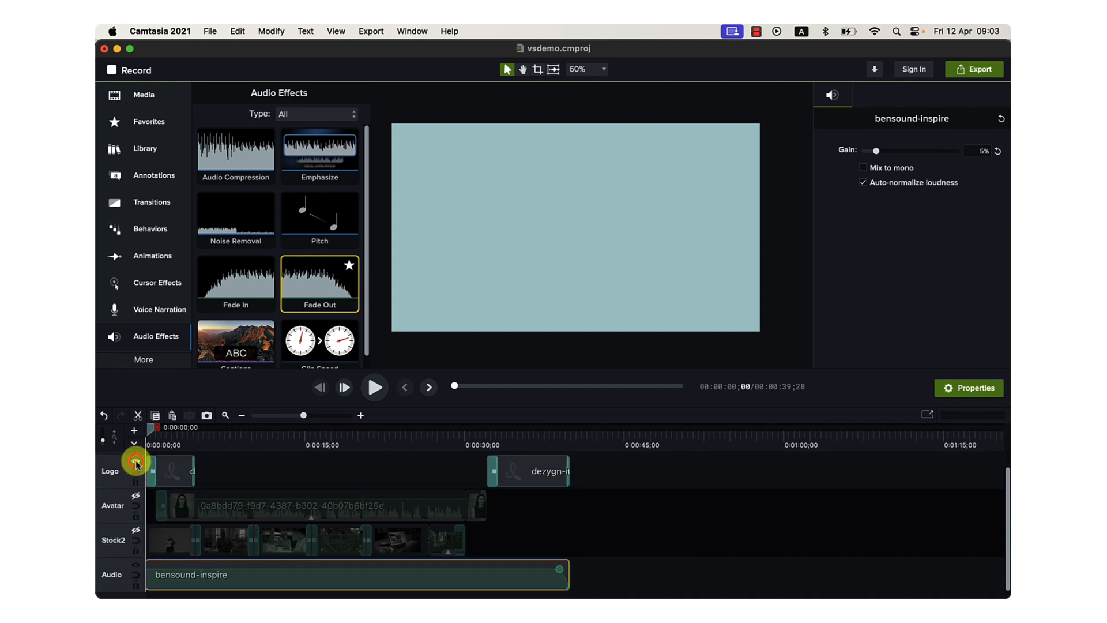
Preview the opening logo animation from the start of the timeline and stop playback just after the clip ends.
click(160, 444)
key(super+Return)
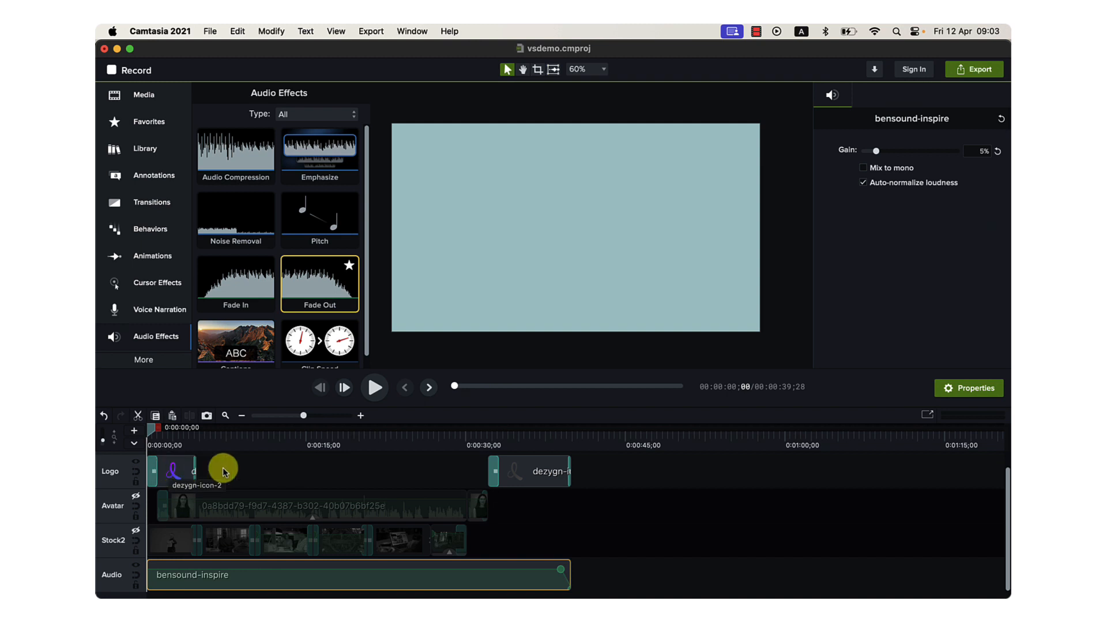
key(space)
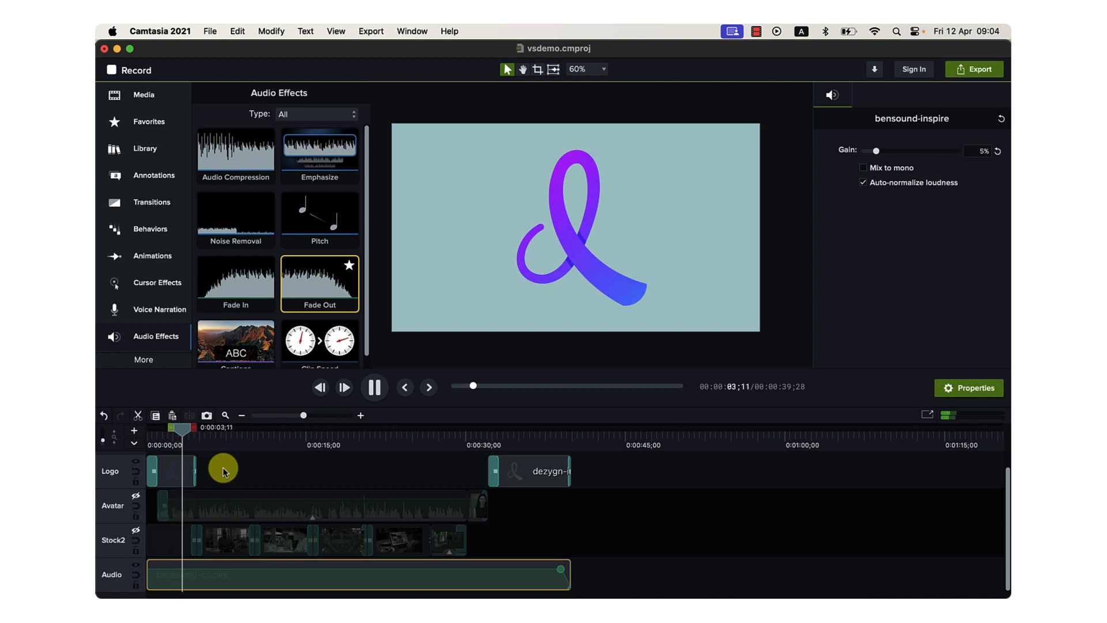
key(space)
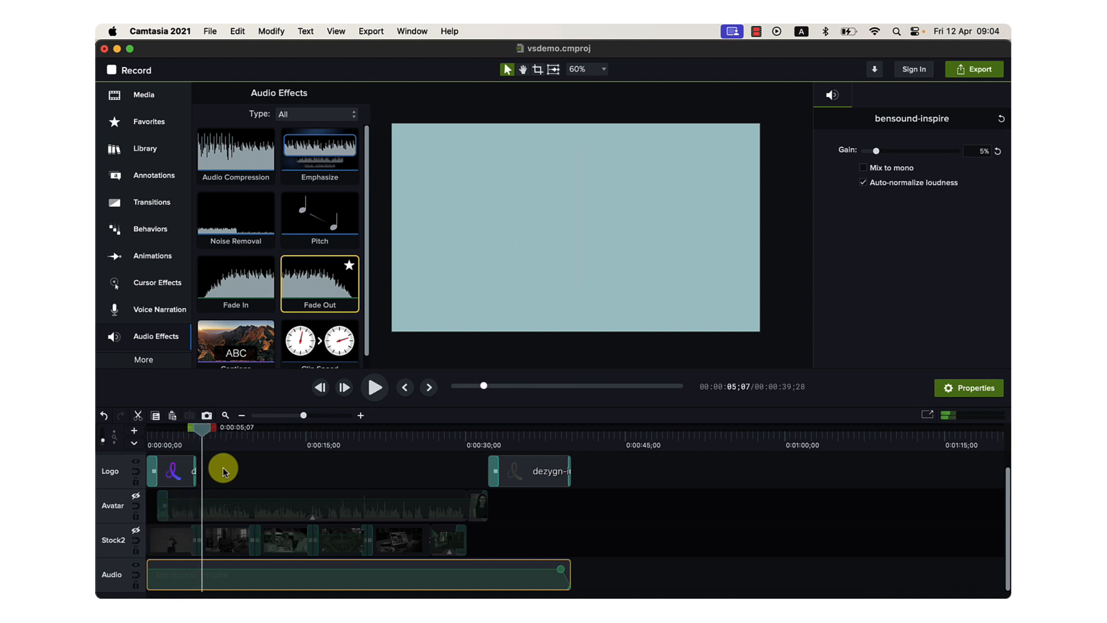
Preview the closing logo animation from 0:31;27, stop playback partway through, and return the playhead to the timeline start.
click(485, 441)
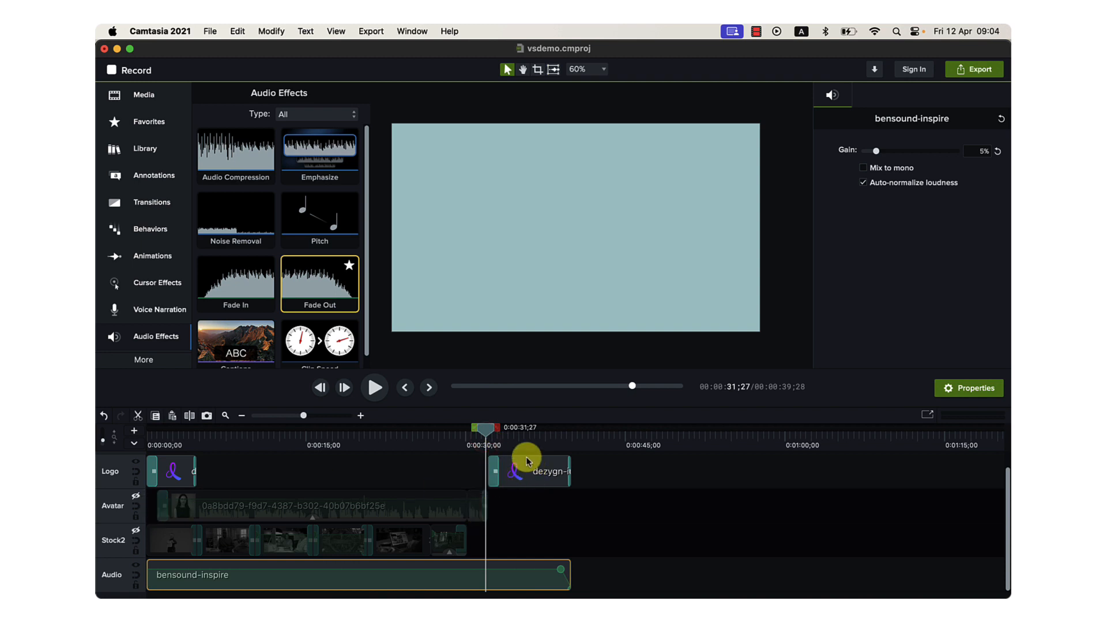
key(space)
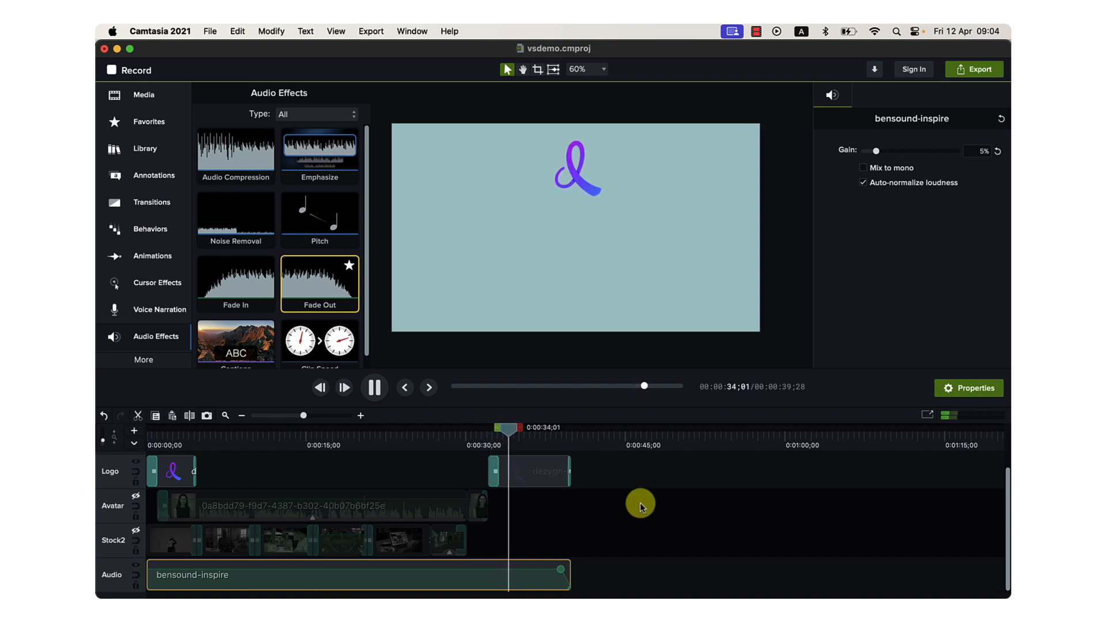
key(space)
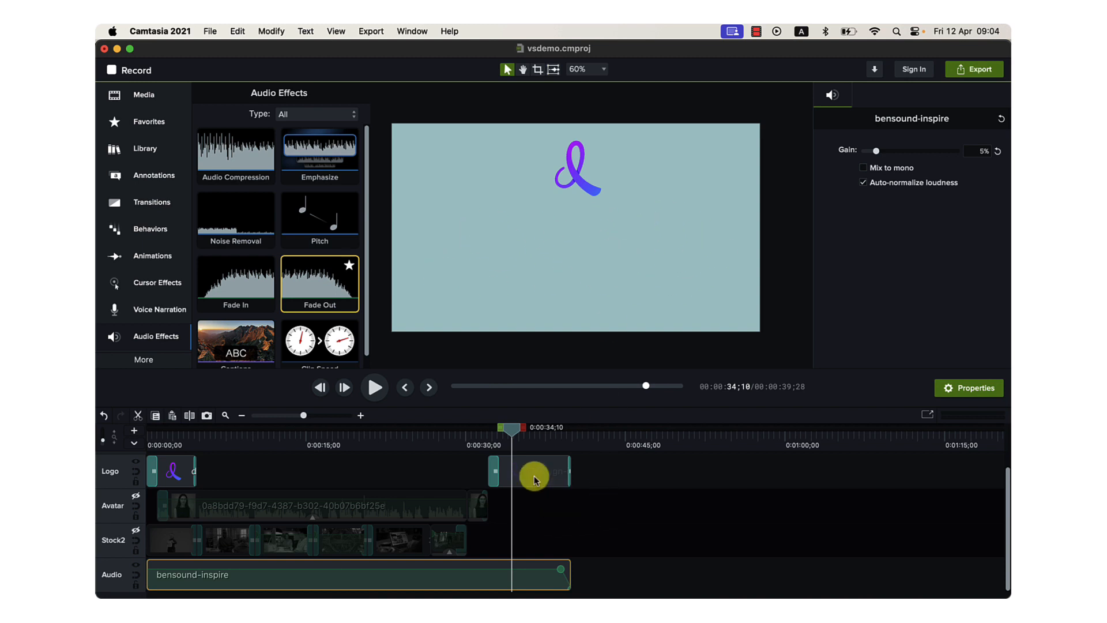
drag(490, 444, 149, 465)
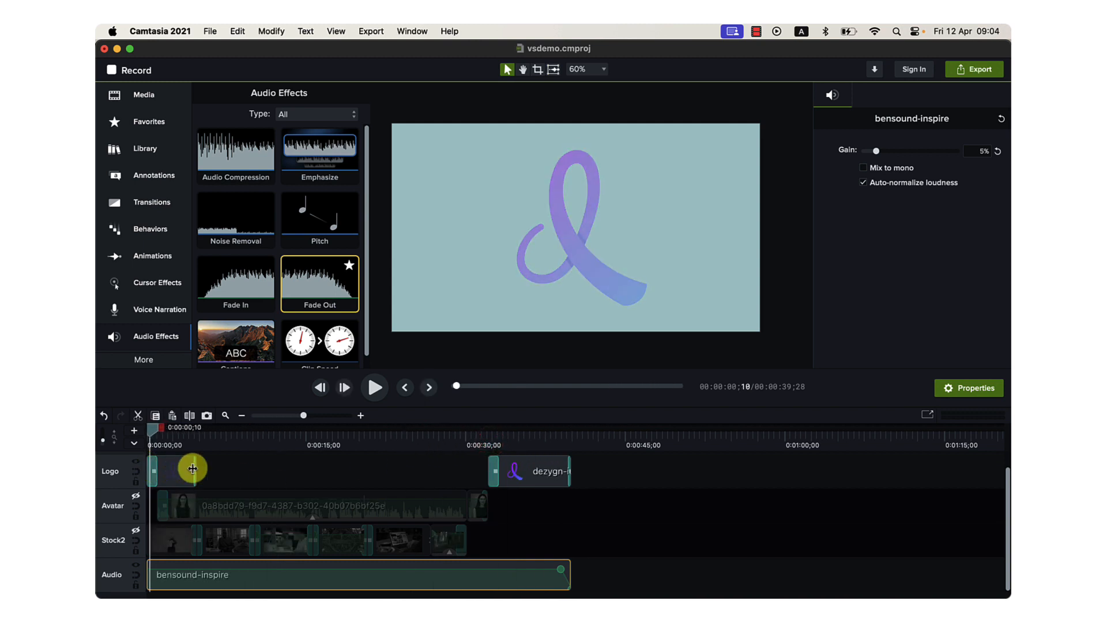
Locate the Fade transition, preview the opening logo clip, and demonstrate applying Fade to that clip.
click(154, 199)
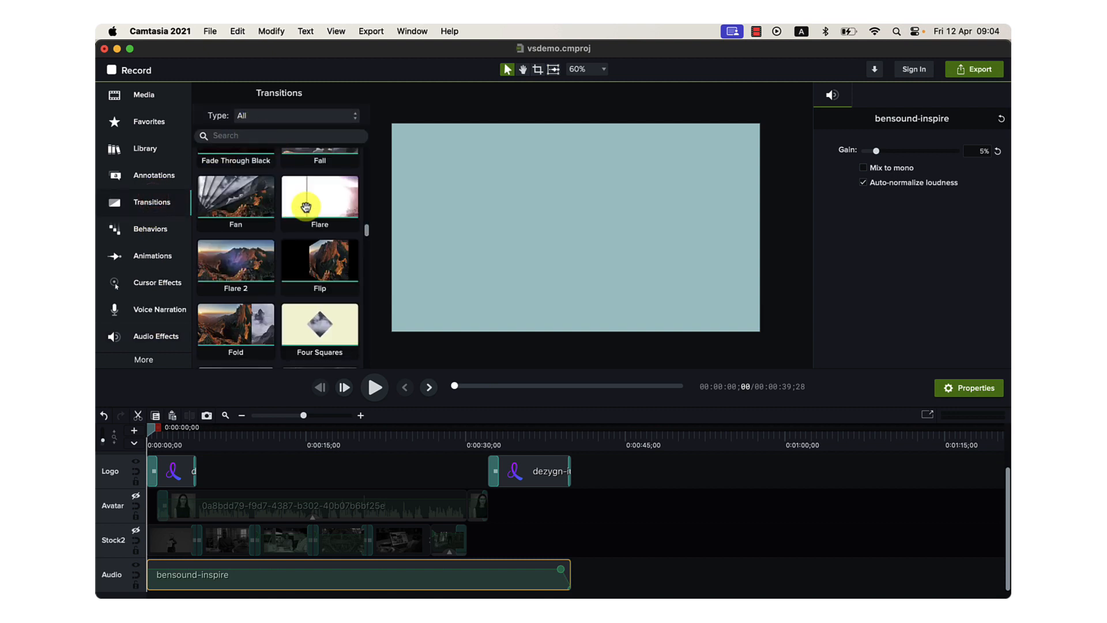
scroll(306, 206, up, 4)
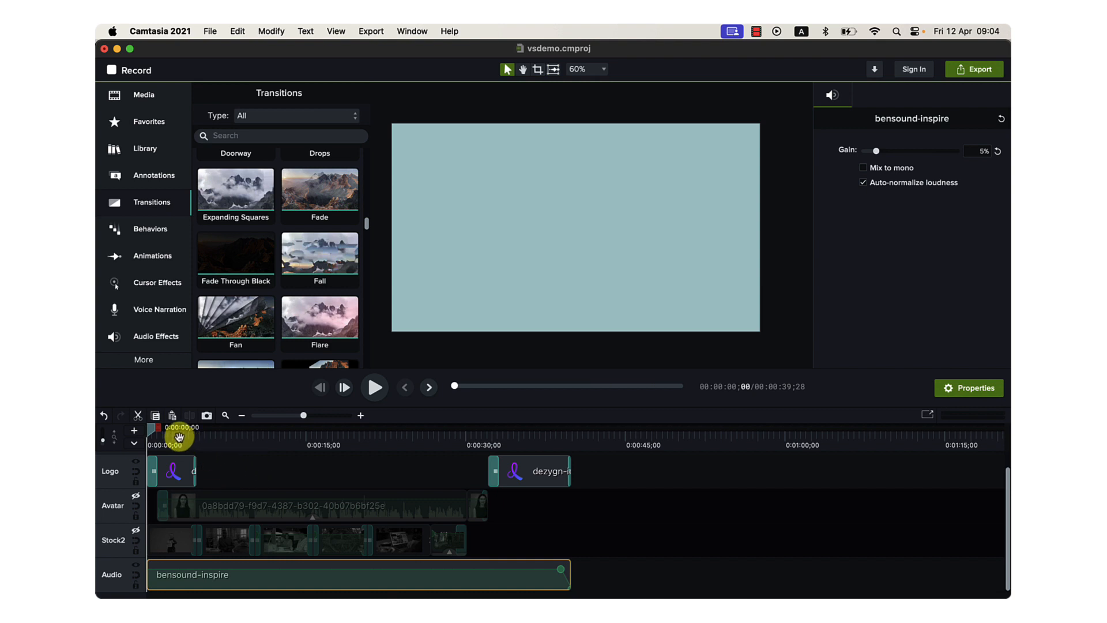
key(space)
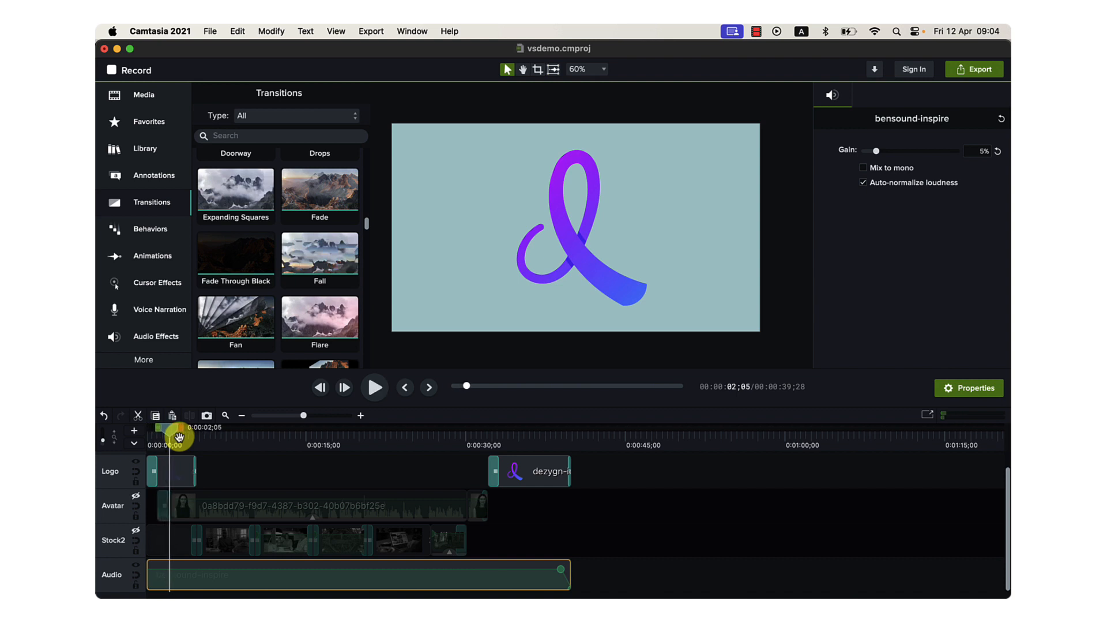
key(space)
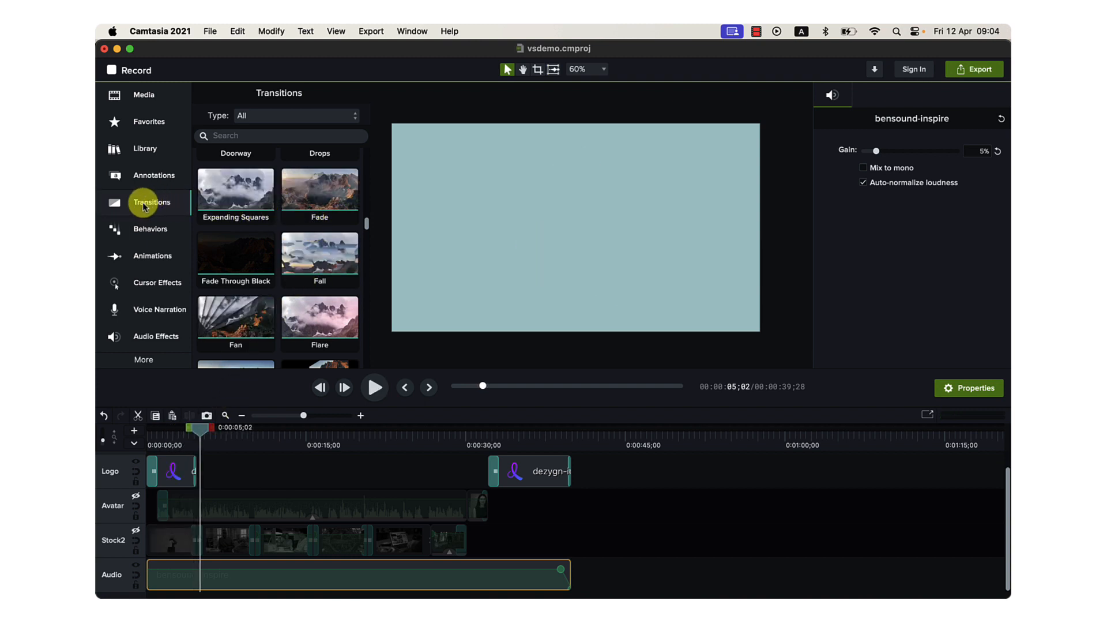
drag(299, 197, 177, 474)
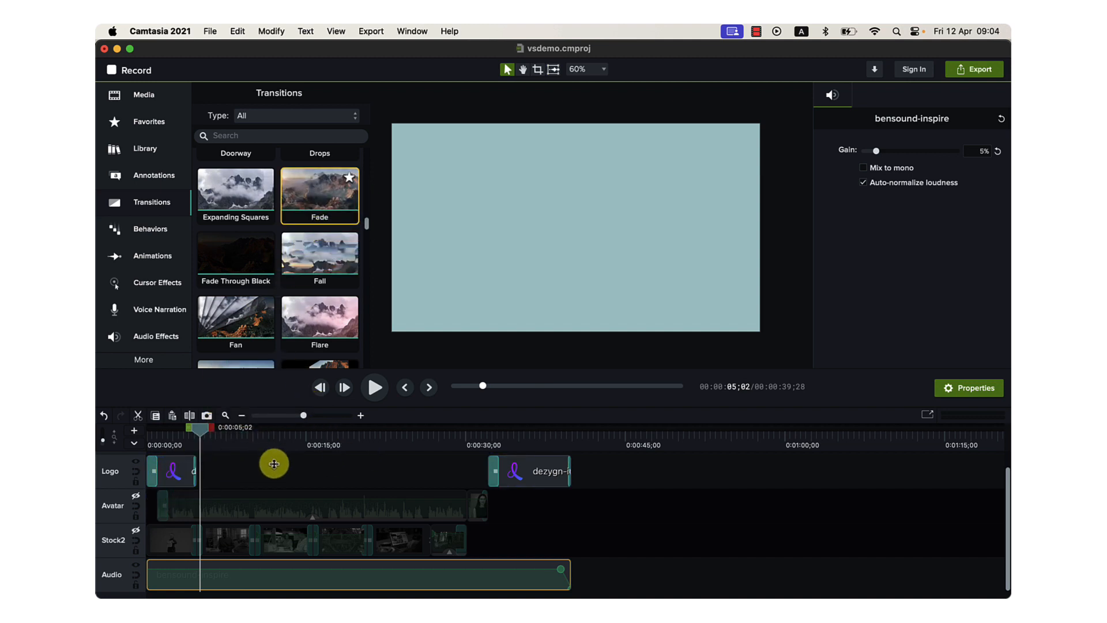
click(391, 462)
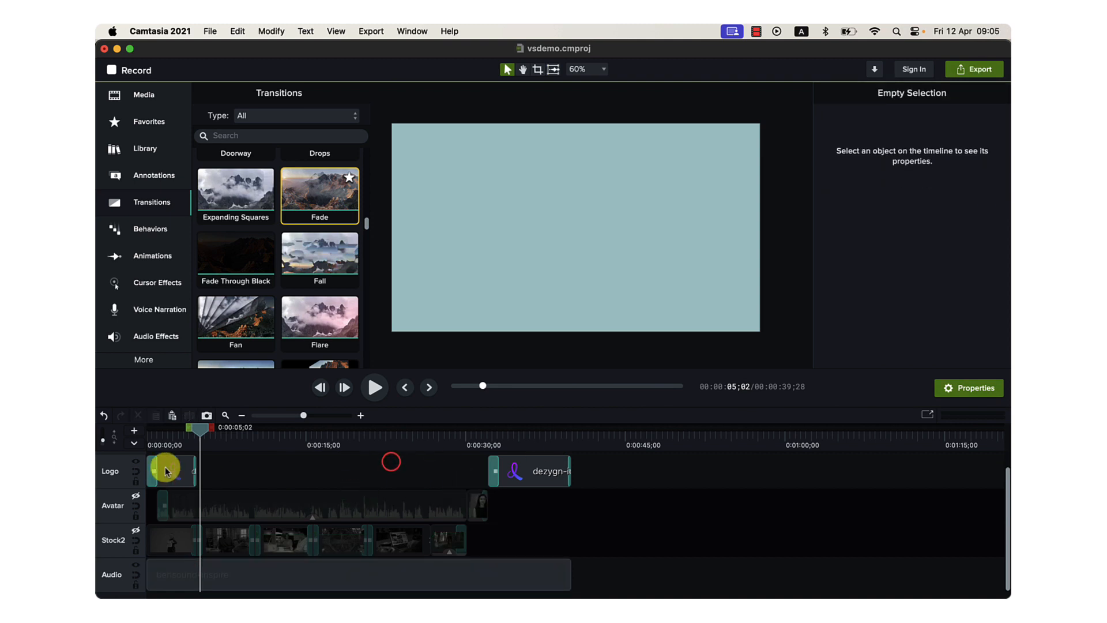
Make the hidden Avatar track visible and place the playhead at 0:01;01, at the beginning of the avatar clip.
drag(170, 439, 144, 438)
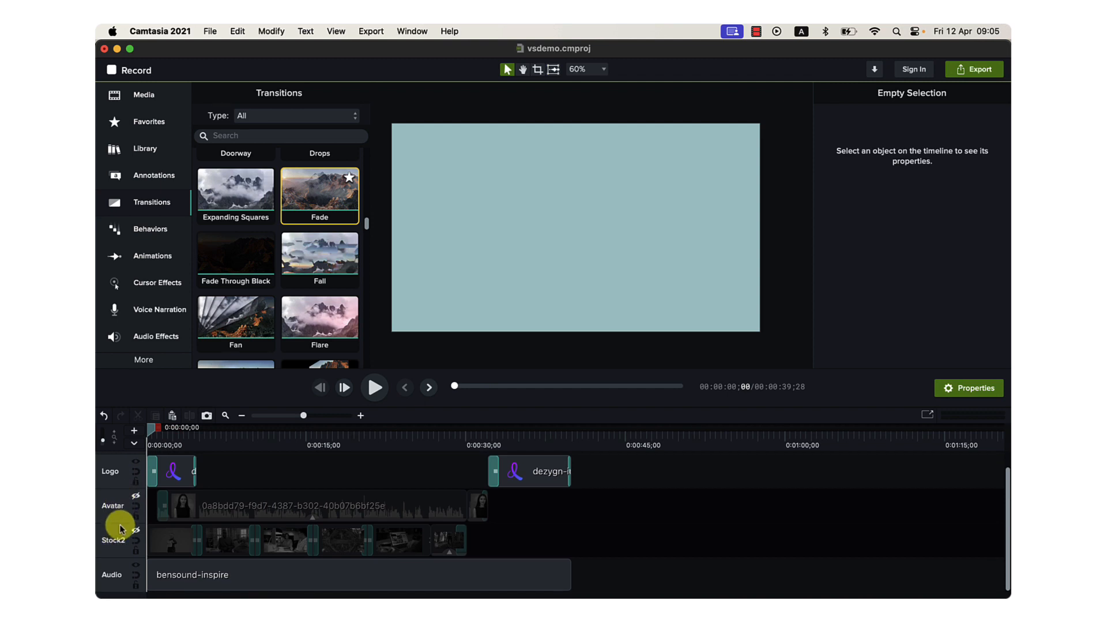
click(136, 497)
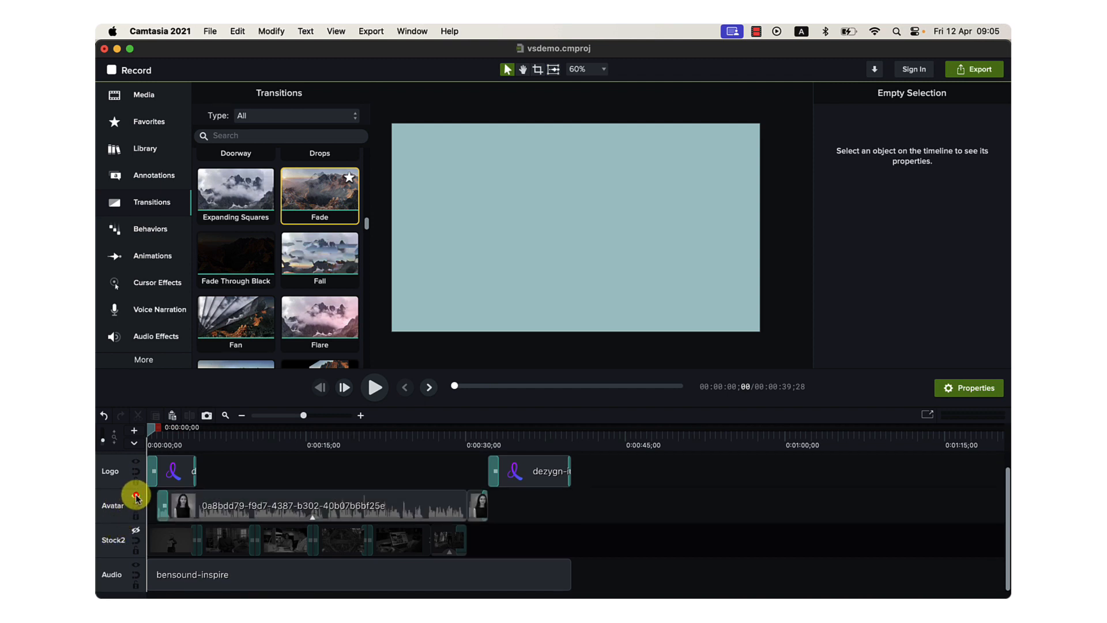
click(164, 446)
drag(164, 439, 158, 435)
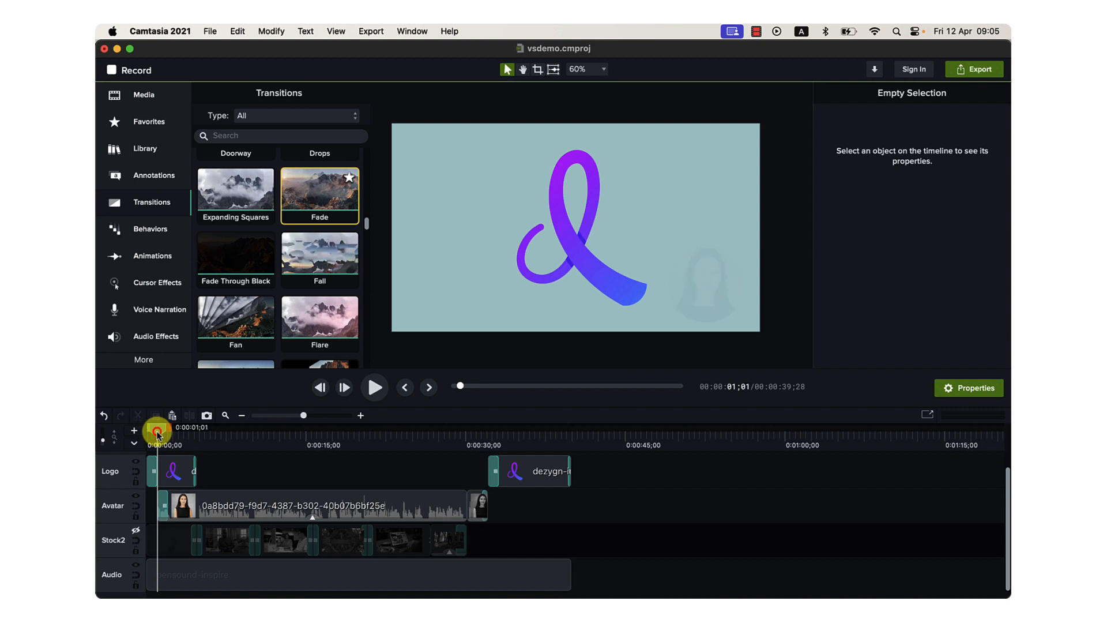
Scrub through the avatar clip to 0:14;19, return to 0:01;03, and play a few seconds of it.
drag(158, 434, 301, 444)
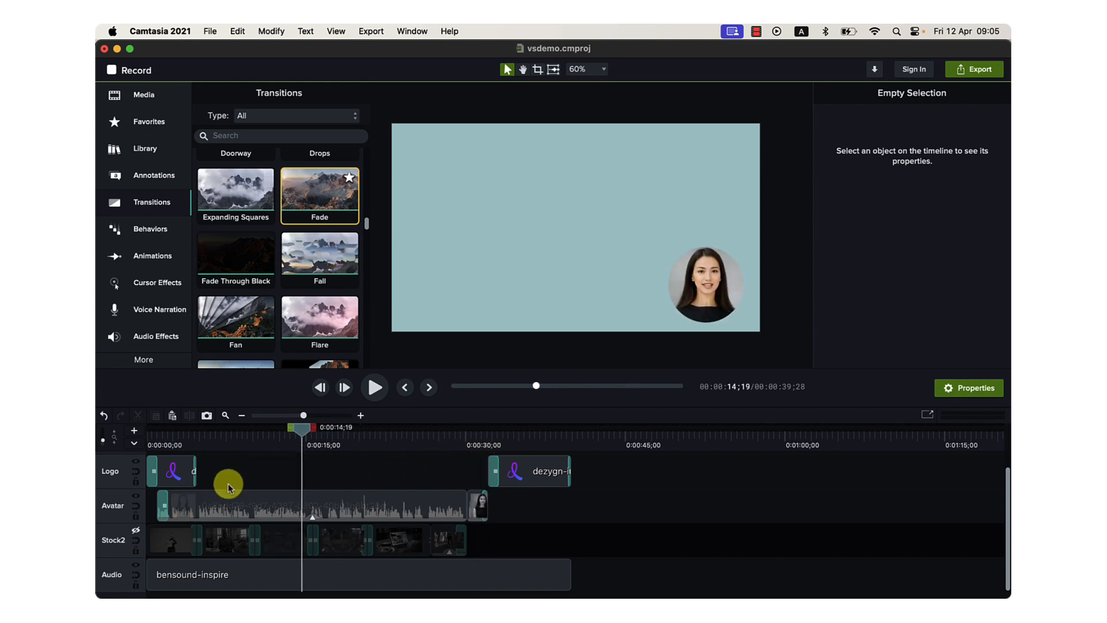
mouse_move(162, 443)
mouse_down()
mouse_move(159, 430)
mouse_move(485, 446)
mouse_move(156, 437)
mouse_up()
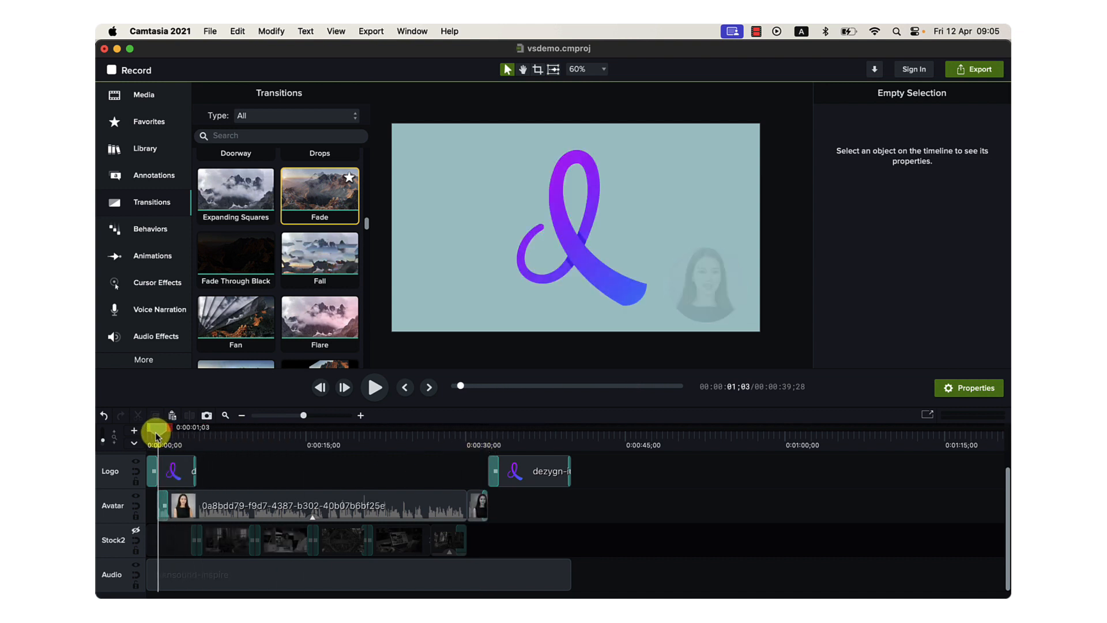
key(space)
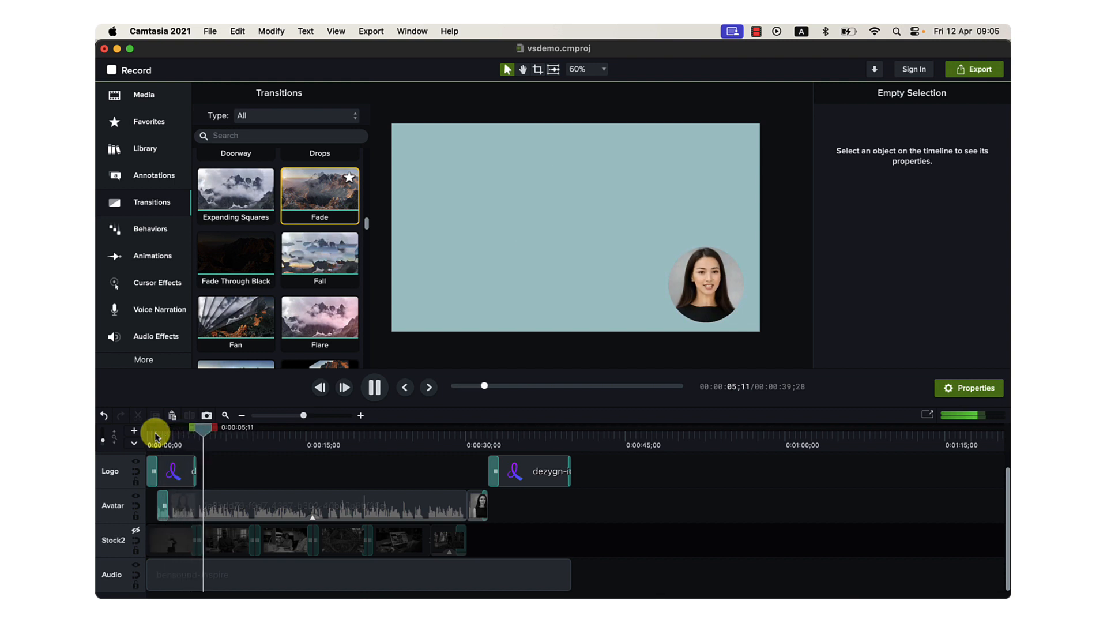
key(space)
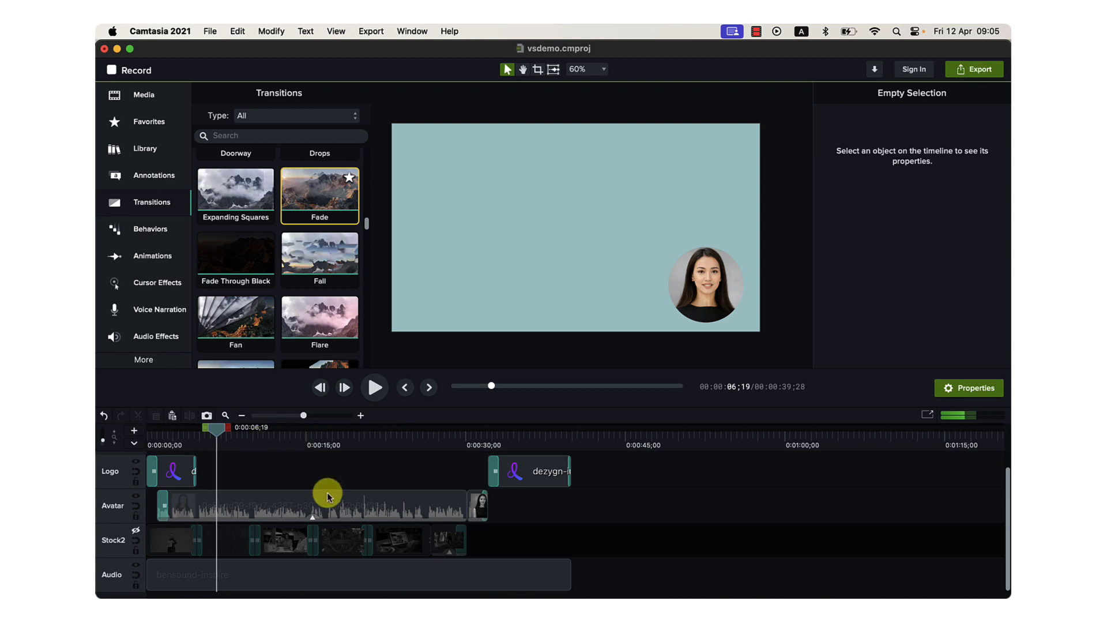
Select the main avatar clip and examine the Mask settings in its visual properties.
click(184, 501)
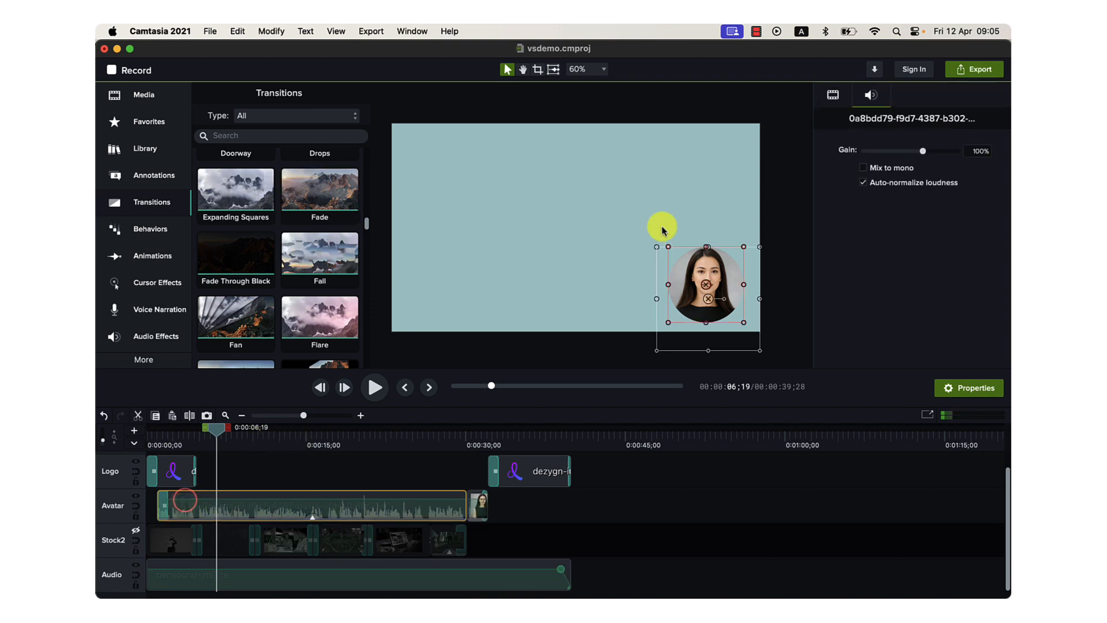
click(834, 95)
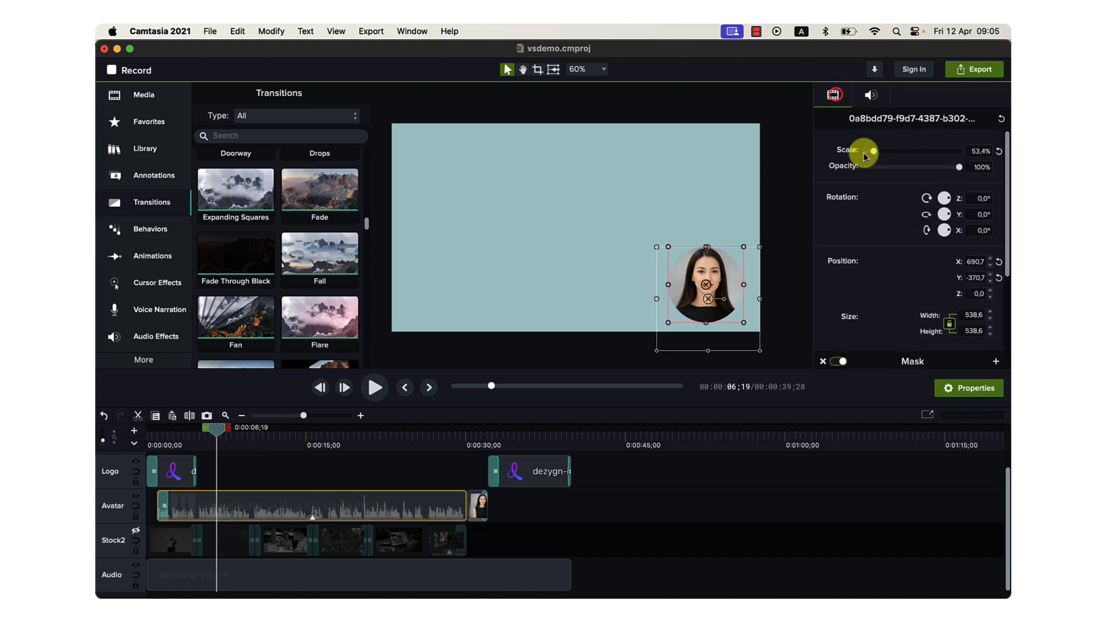
scroll(897, 240, down, 5)
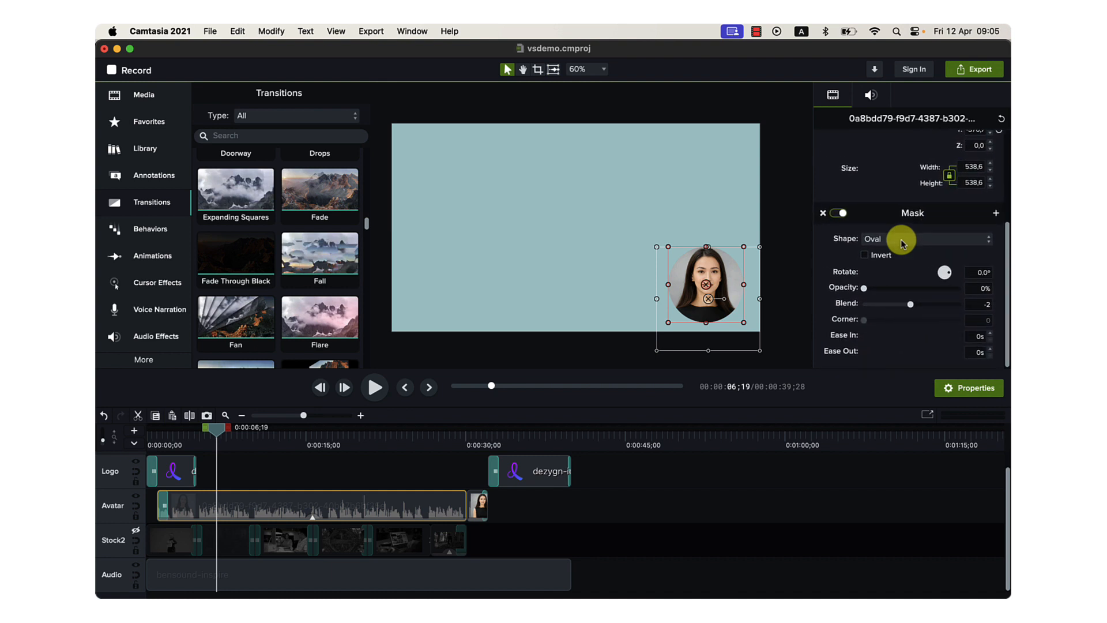
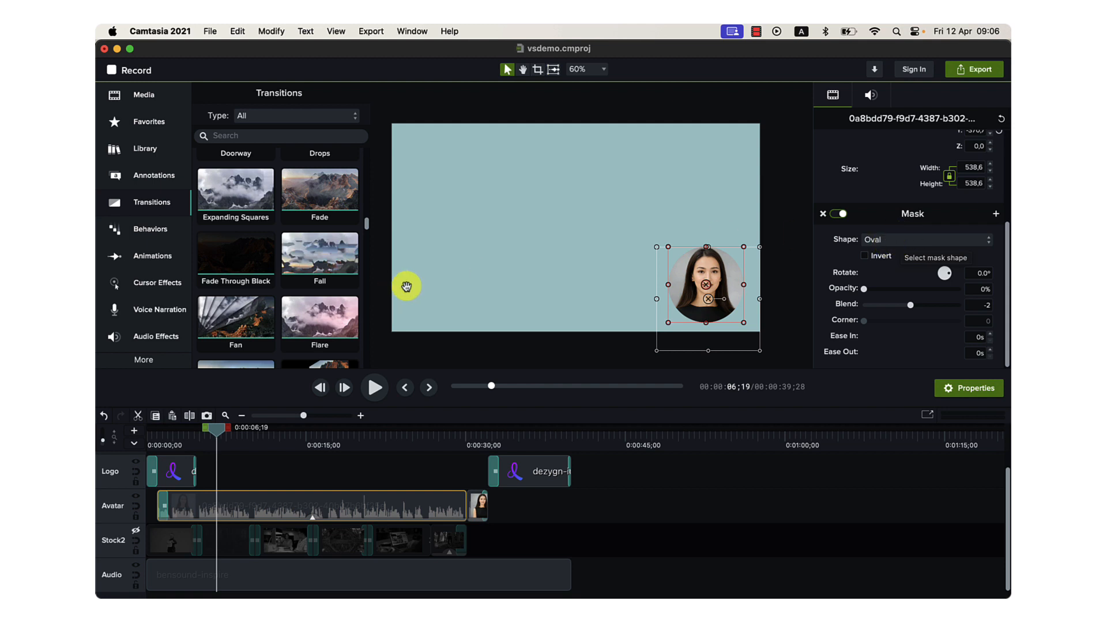
Find the Mask effect among the visual effects and demonstrate applying it to the main avatar clip.
click(141, 358)
click(249, 357)
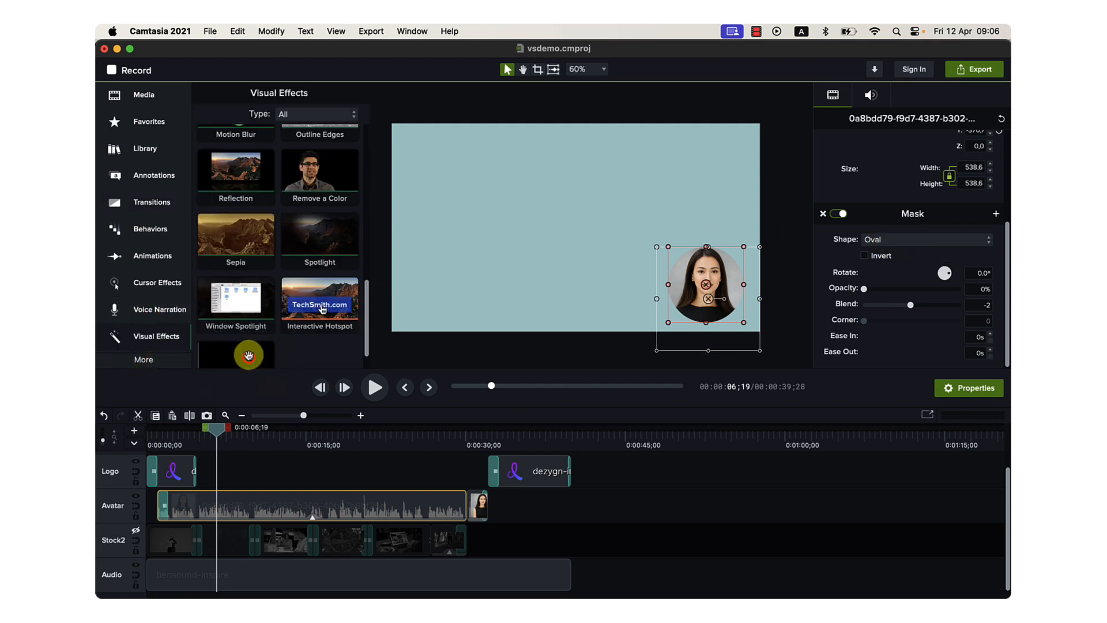
scroll(237, 239, down, 4)
scroll(241, 239, up, 5)
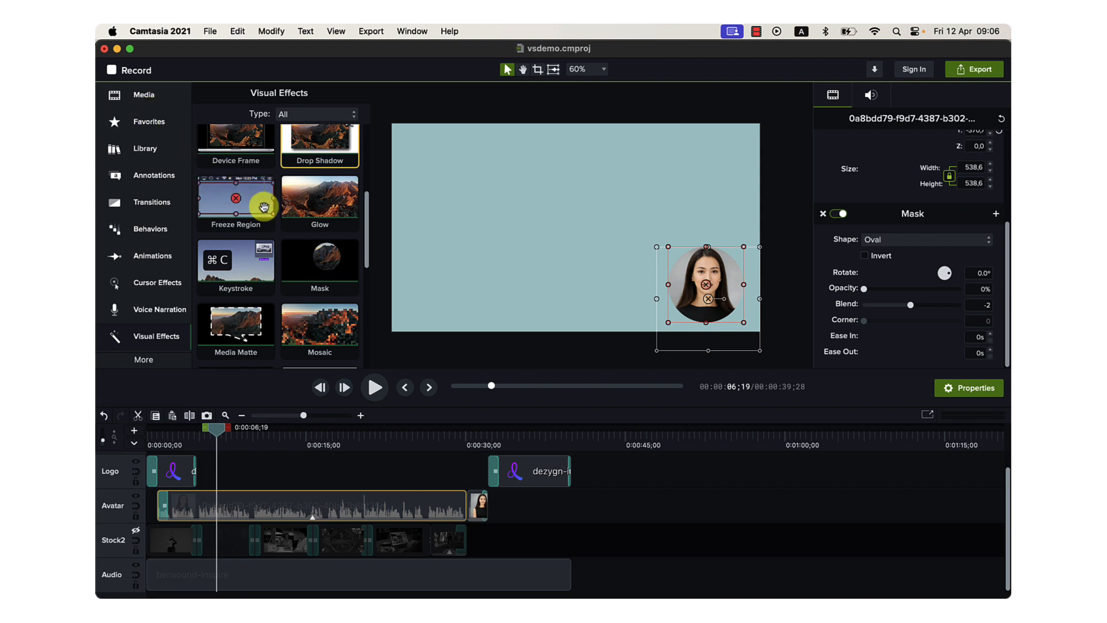
drag(302, 257, 314, 504)
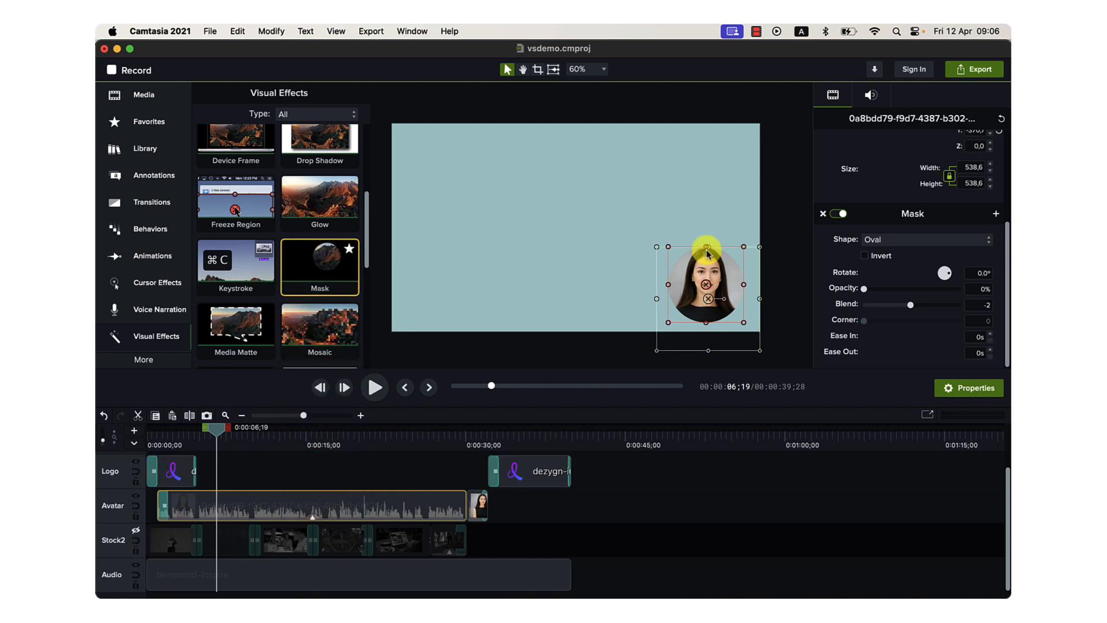
Scale the masked avatar up to 95.2% and move it to X 480.0, Y -131.0 on the canvas.
click(638, 260)
click(684, 271)
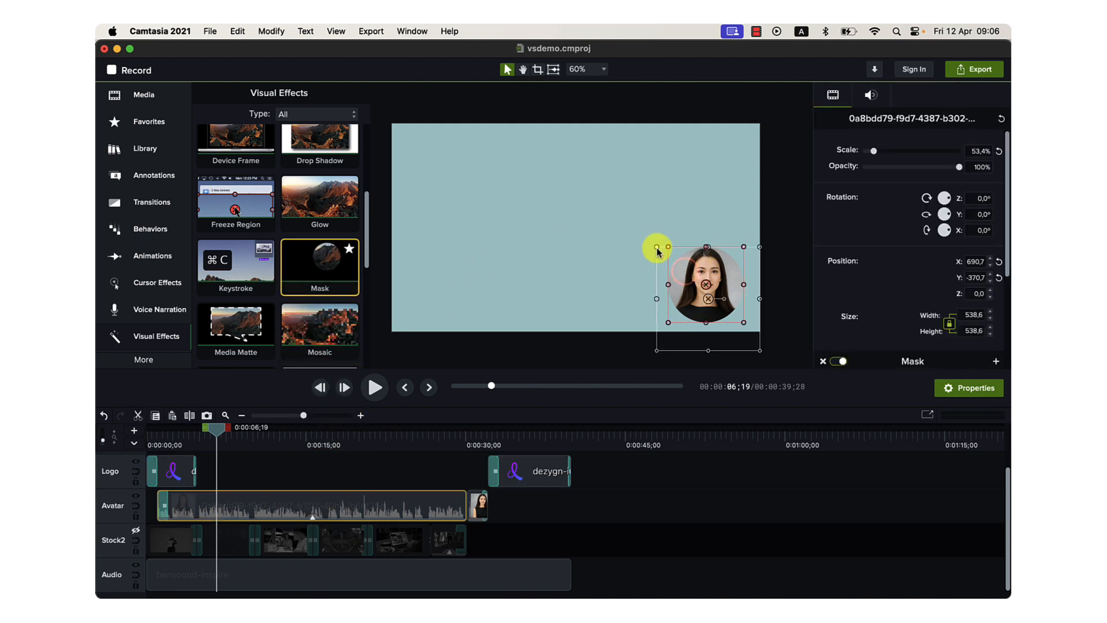
drag(658, 249, 576, 166)
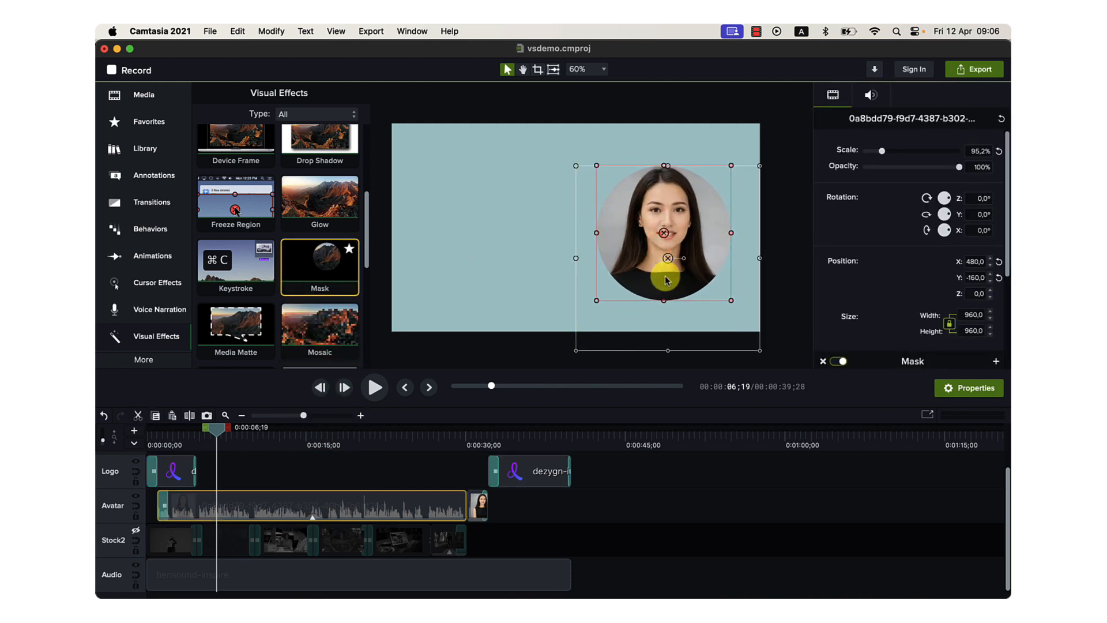
drag(668, 237, 663, 239)
Turn the enlarged avatar's mask off and back on to compare the full frame with the circular crop.
scroll(809, 318, down, 5)
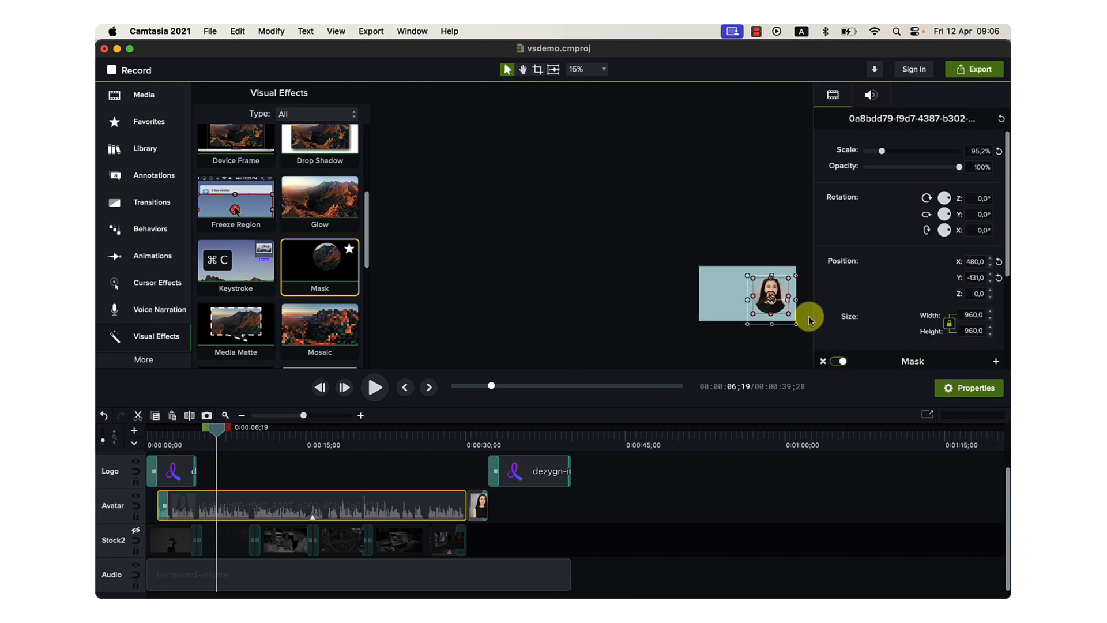
scroll(809, 319, up, 5)
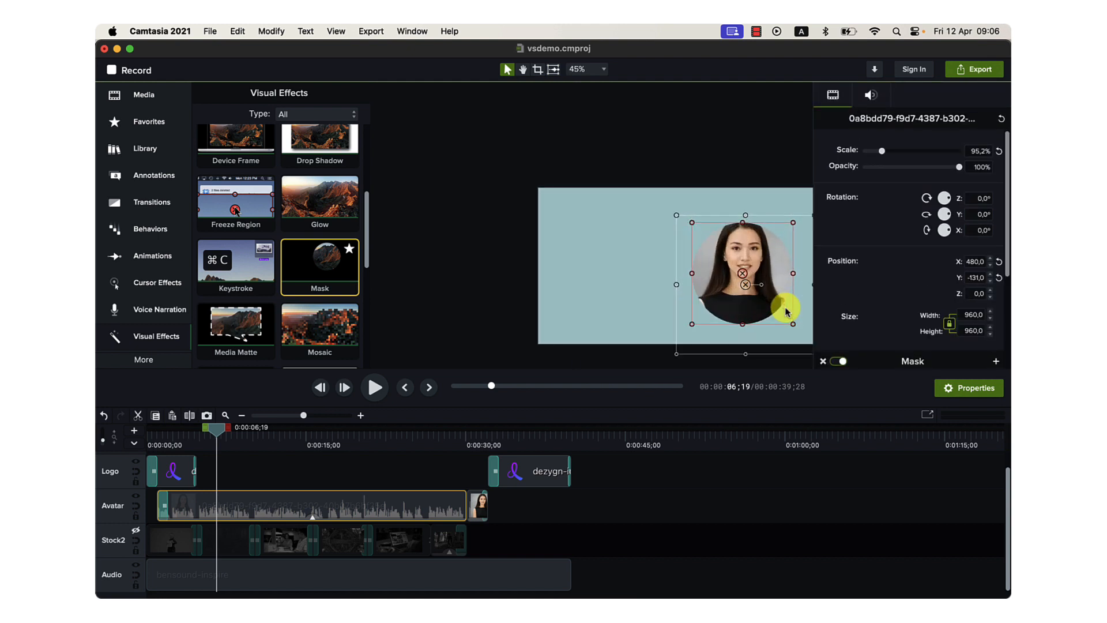
click(403, 257)
drag(435, 267, 390, 257)
click(637, 259)
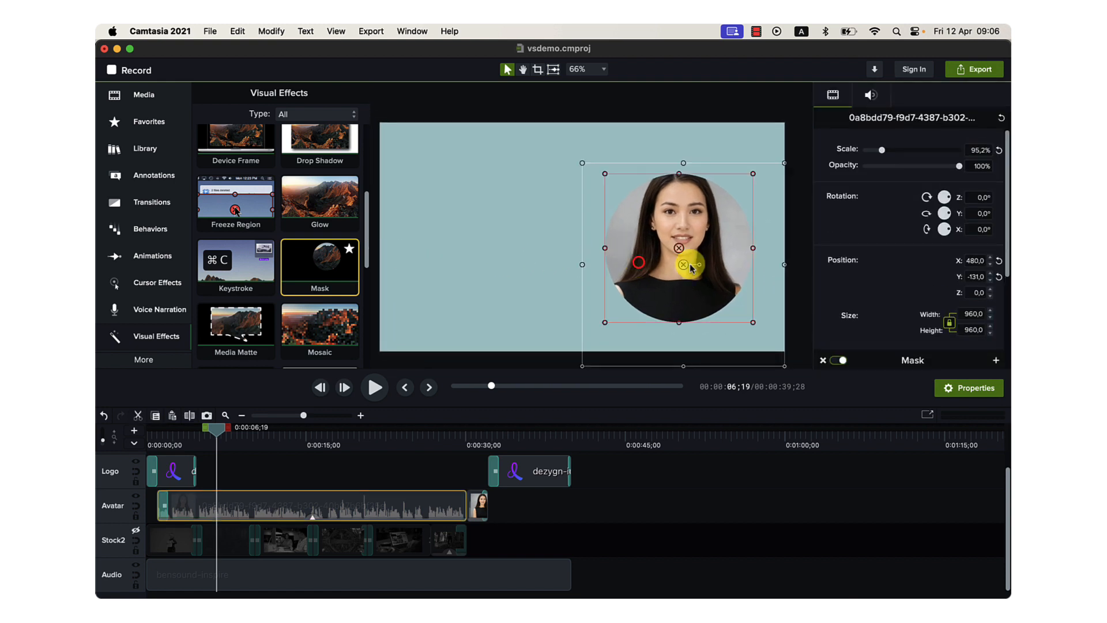
click(837, 362)
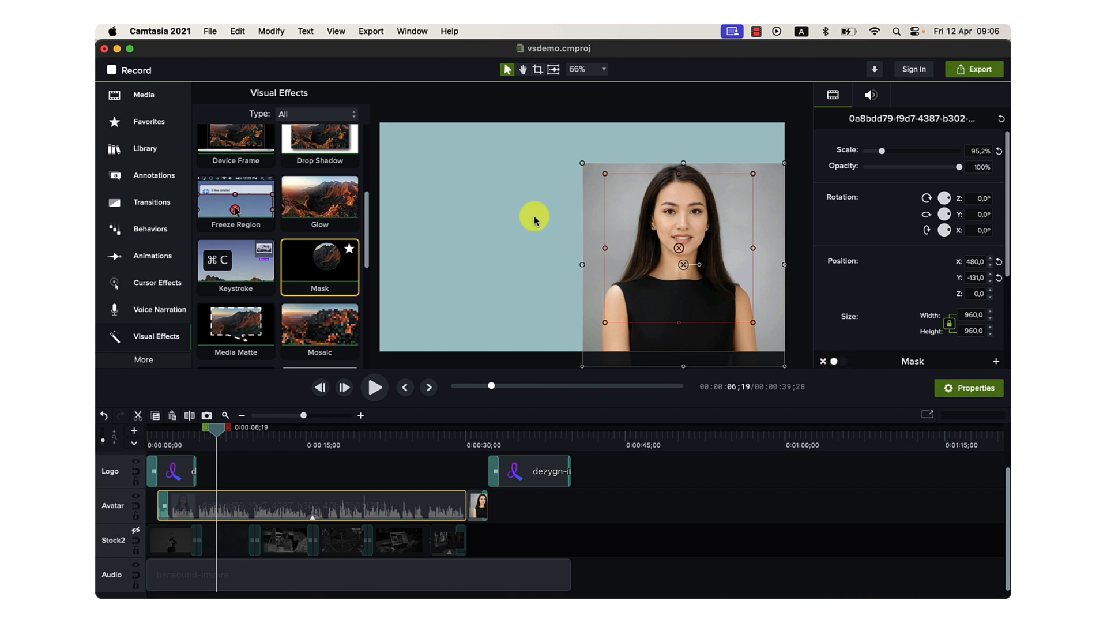
click(837, 361)
Undo the avatar's mask, position and scale changes, and make the Avatar track visible again.
key(super+z)
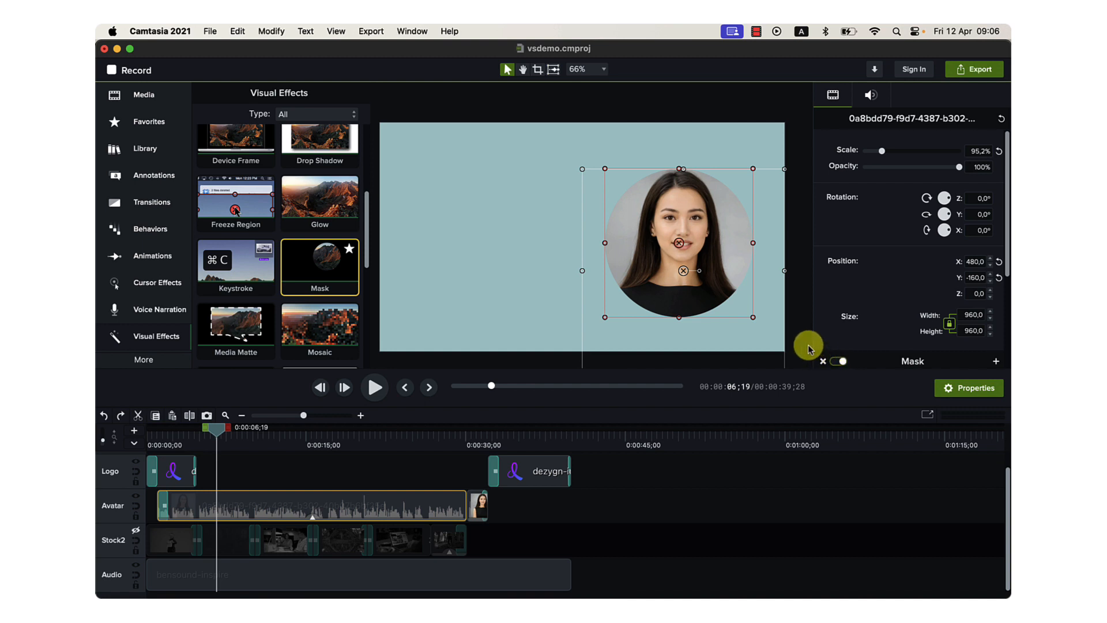
scroll(648, 243, up, 2)
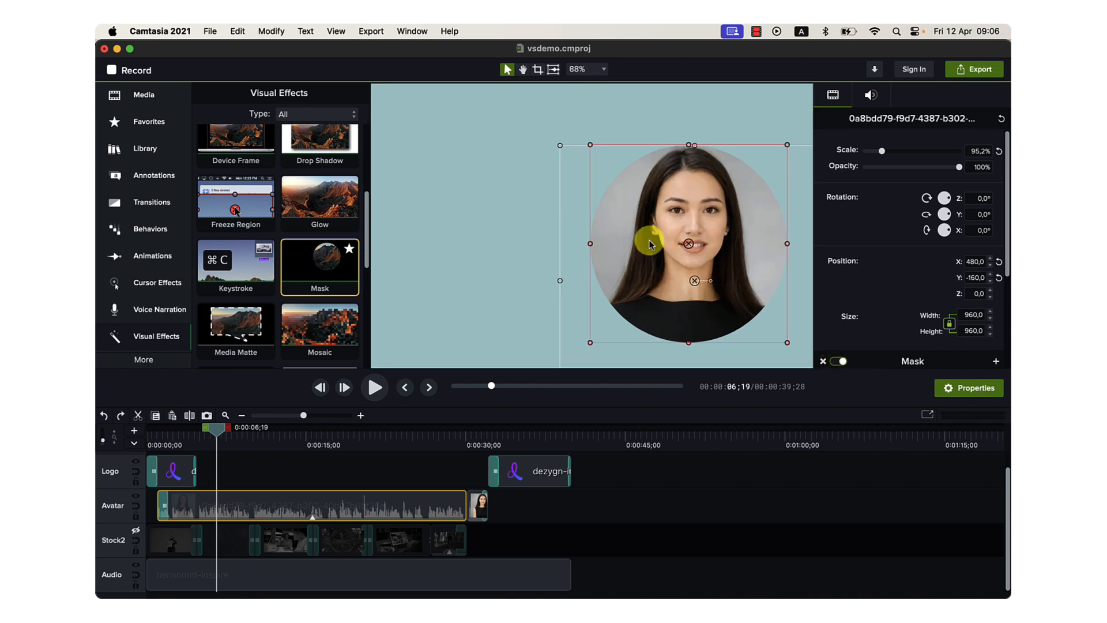
scroll(648, 242, down, 3)
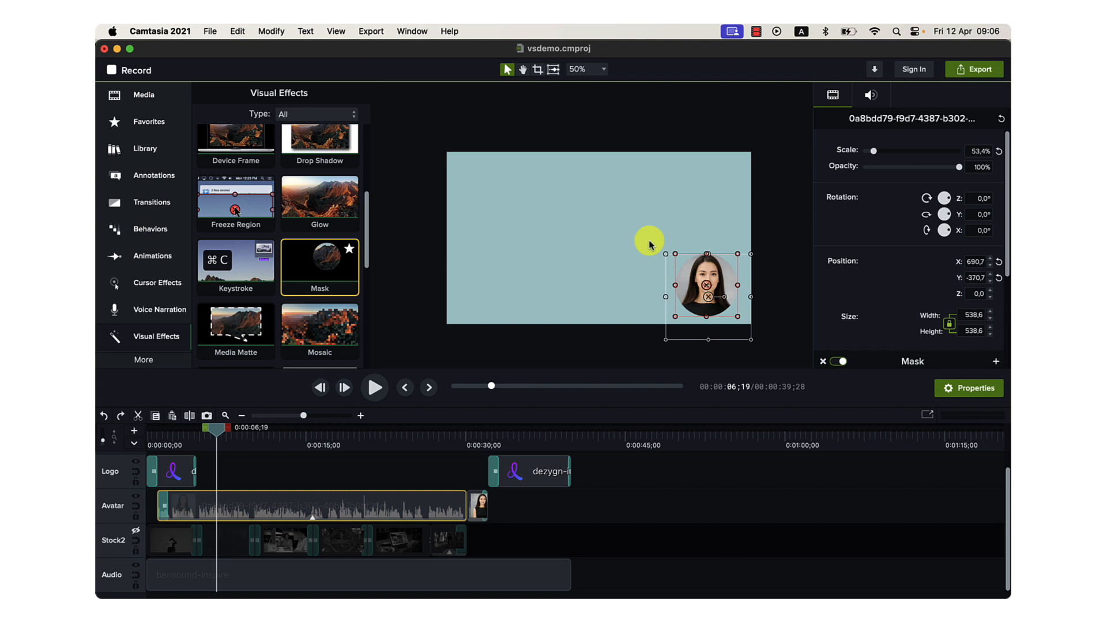
key(super+z)
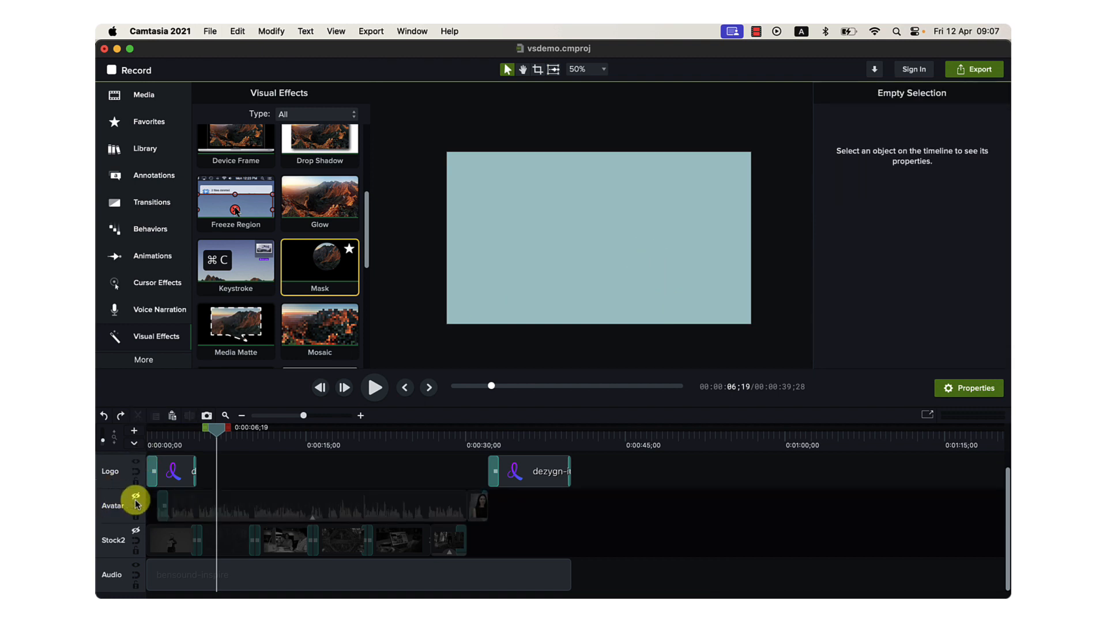
click(137, 497)
Turn off the avatar's mask and move the unmasked avatar to about X 461.7, Y -127.7.
click(682, 288)
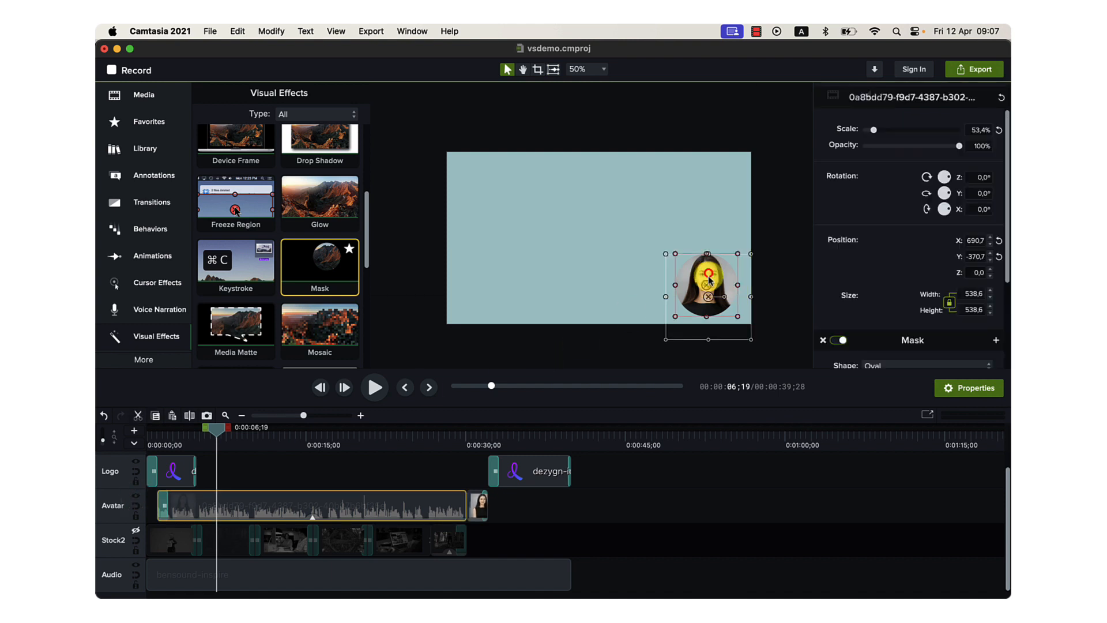
click(839, 361)
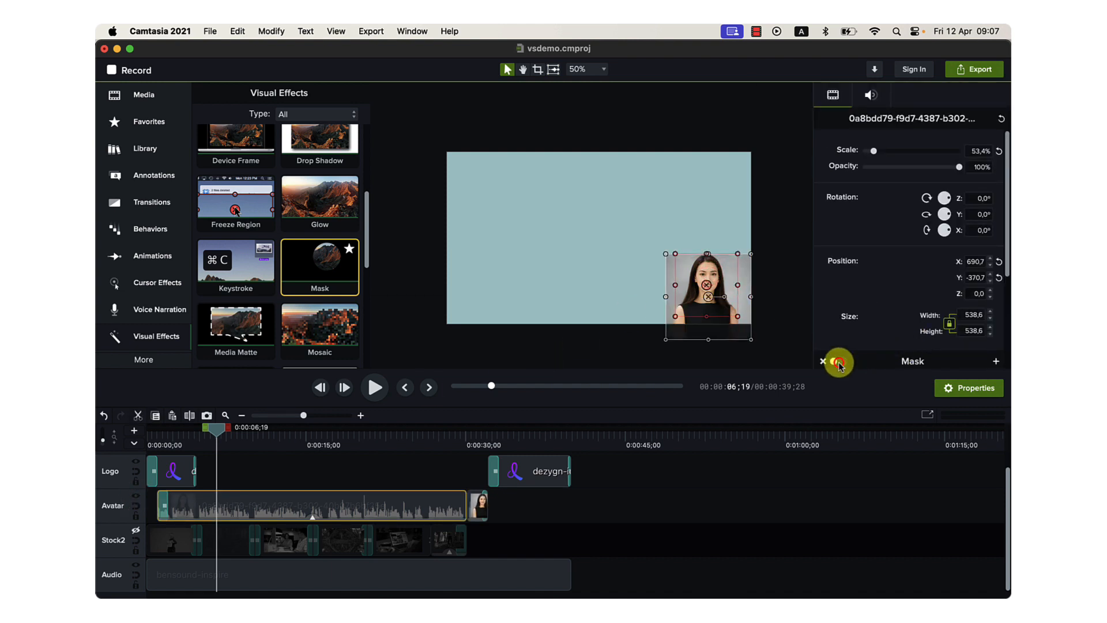
drag(708, 299, 672, 260)
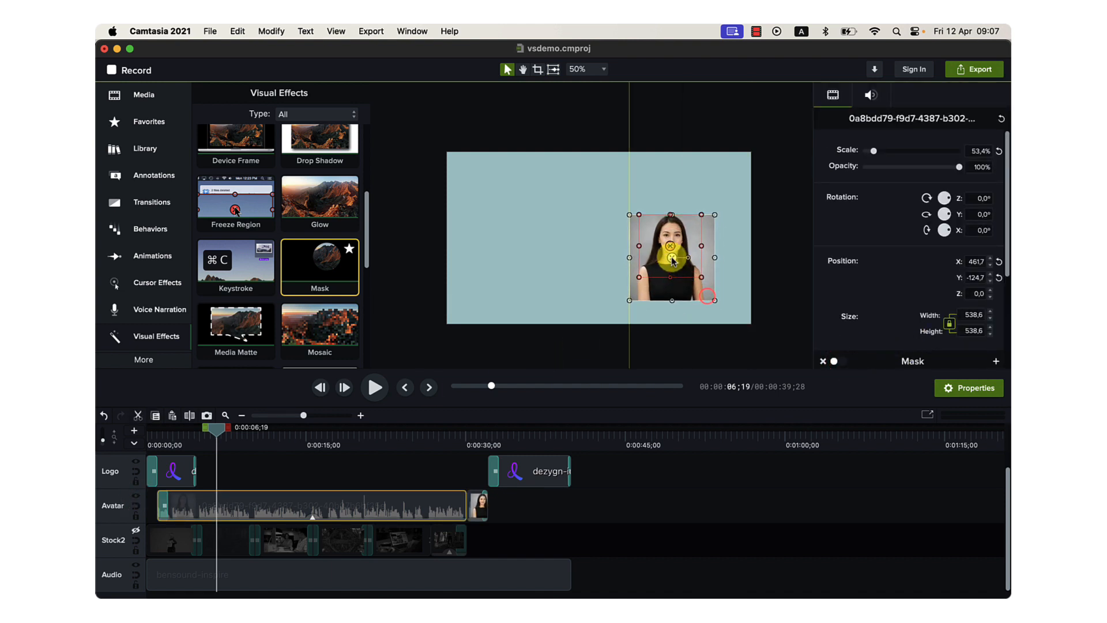
click(768, 280)
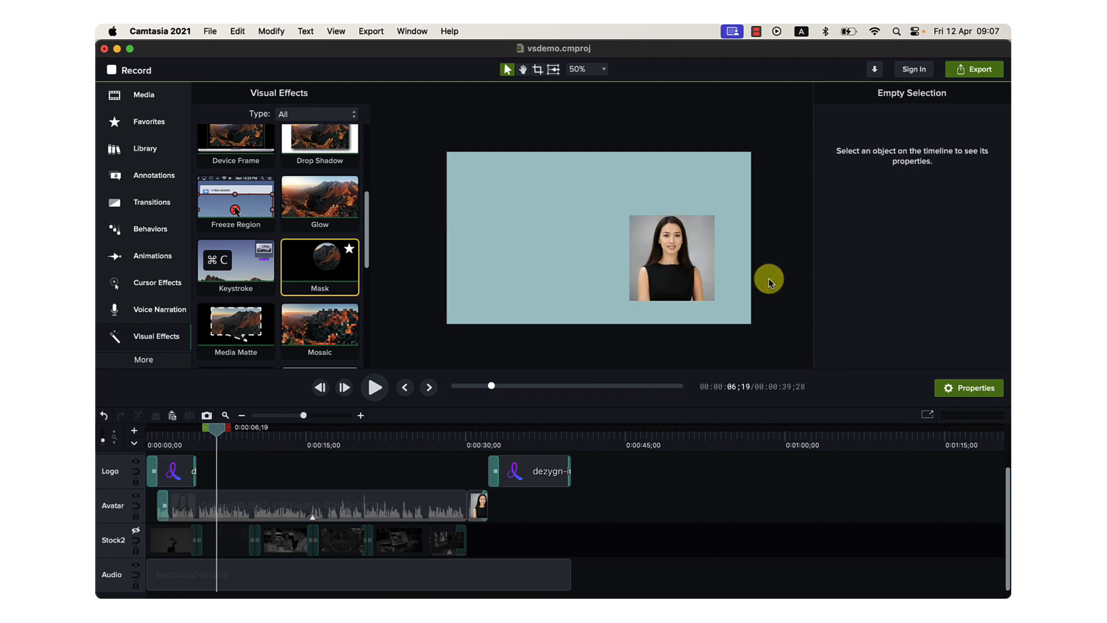
Turn the avatar's mask back on and shift the oval slightly within the video frame.
click(701, 271)
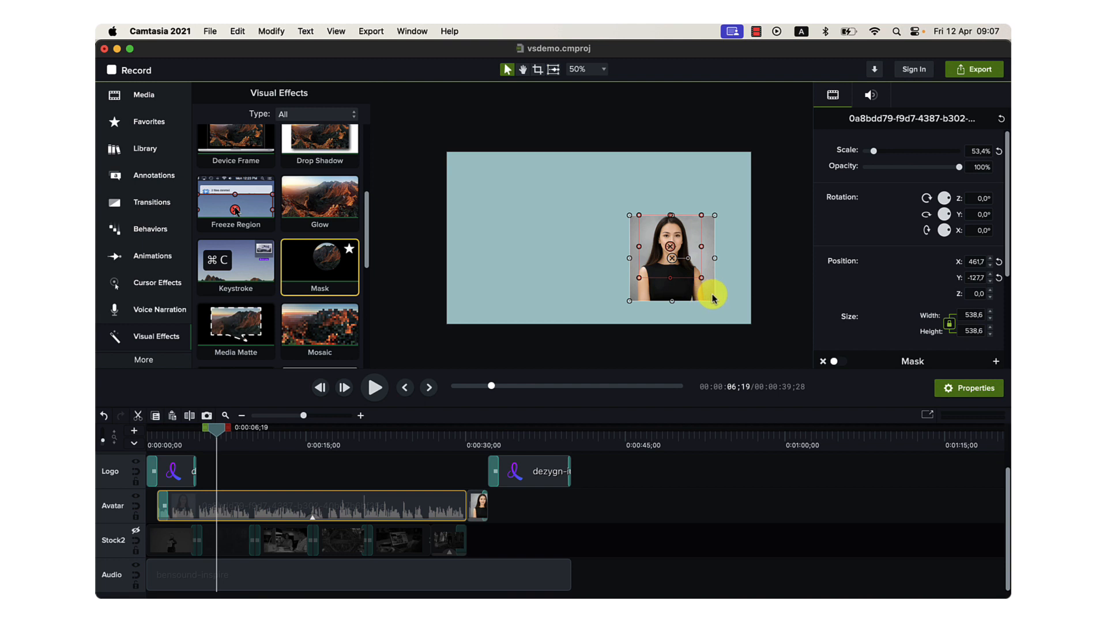
click(834, 362)
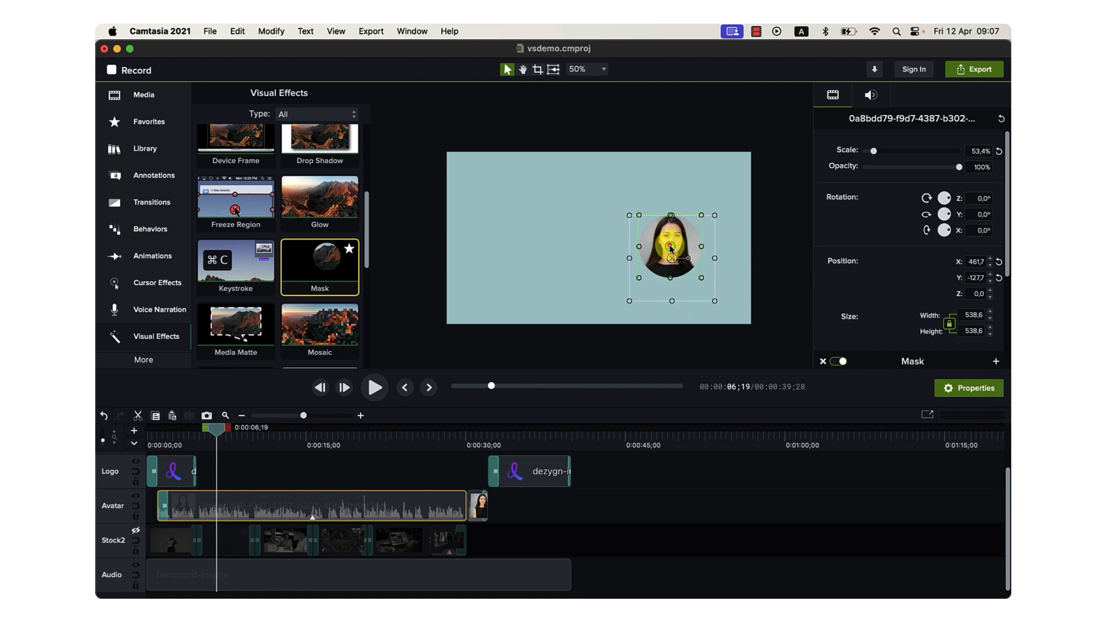
mouse_move(671, 249)
mouse_down()
mouse_move(673, 275)
mouse_move(639, 256)
mouse_move(690, 236)
mouse_move(660, 258)
mouse_move(671, 245)
mouse_up()
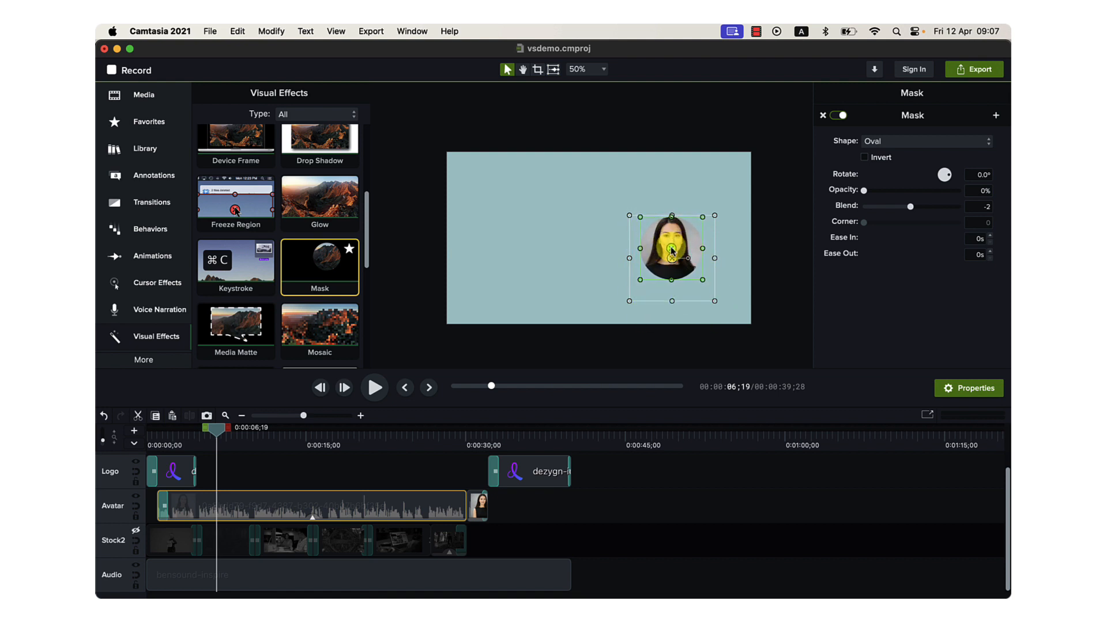
Undo the mask adjustments and the avatar's move, leaving nothing selected.
click(788, 278)
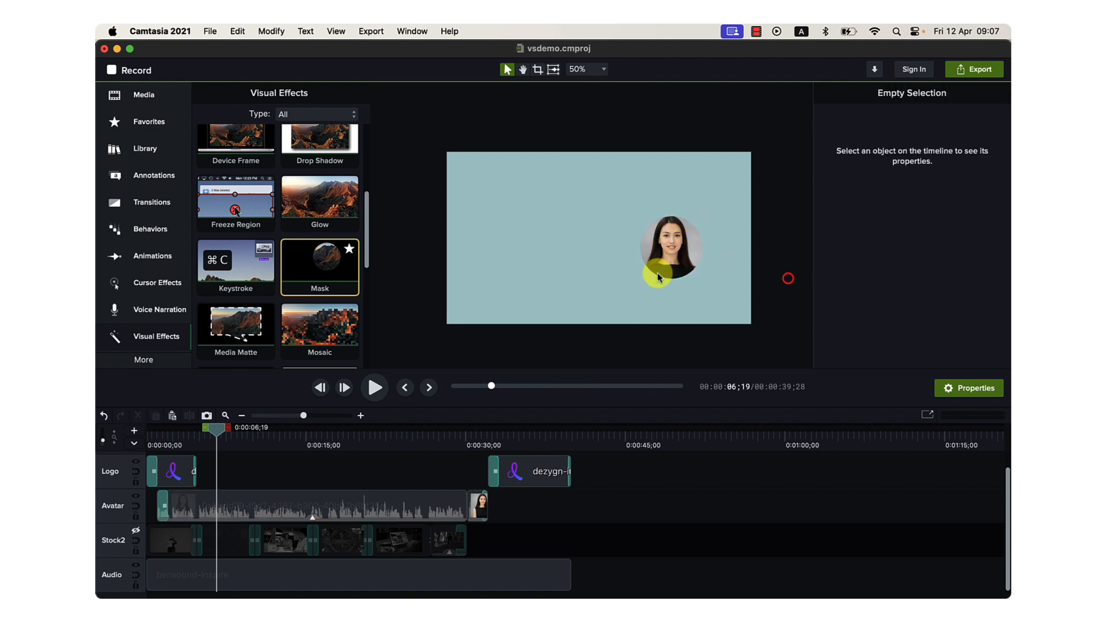
click(741, 309)
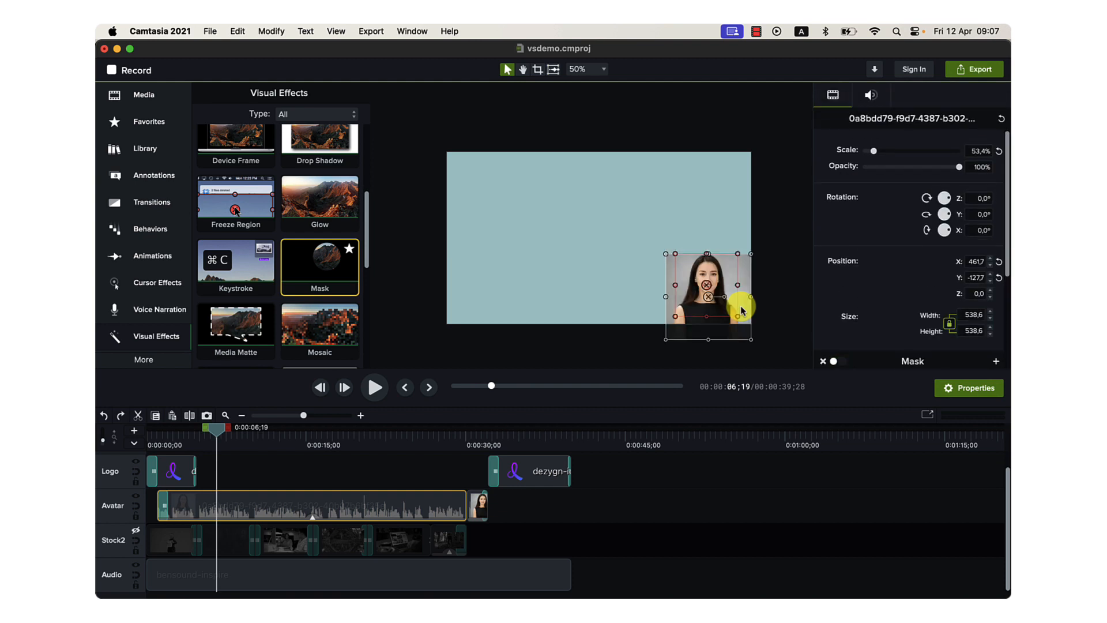
click(747, 290)
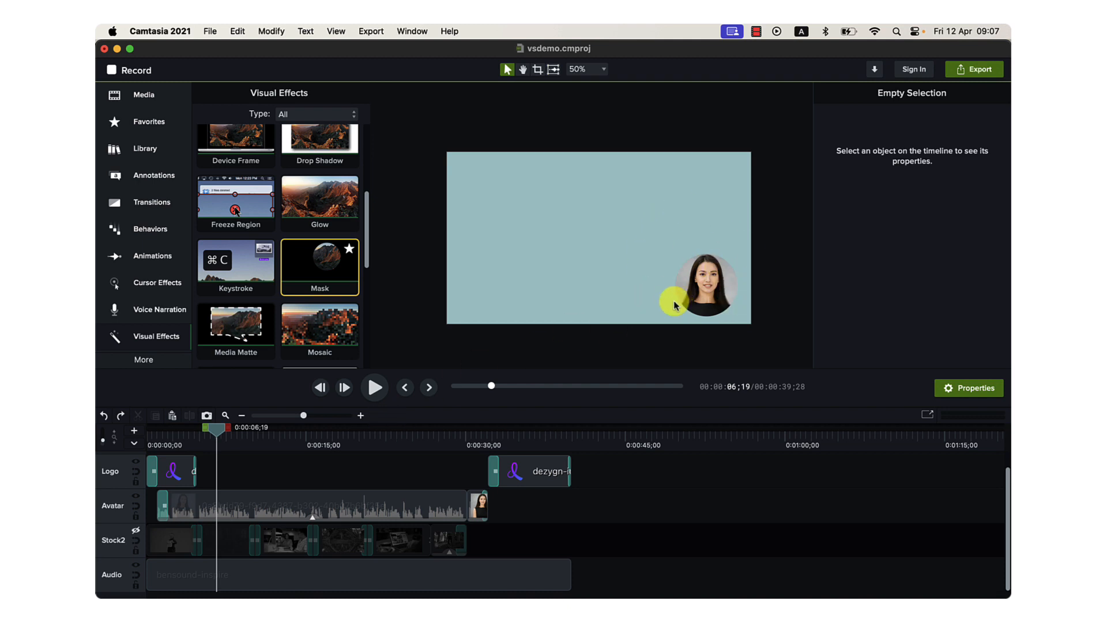
Select the masked avatar, point out the Mask effect, and review its shape options, keeping Oval.
click(692, 295)
scroll(911, 351, down, 4)
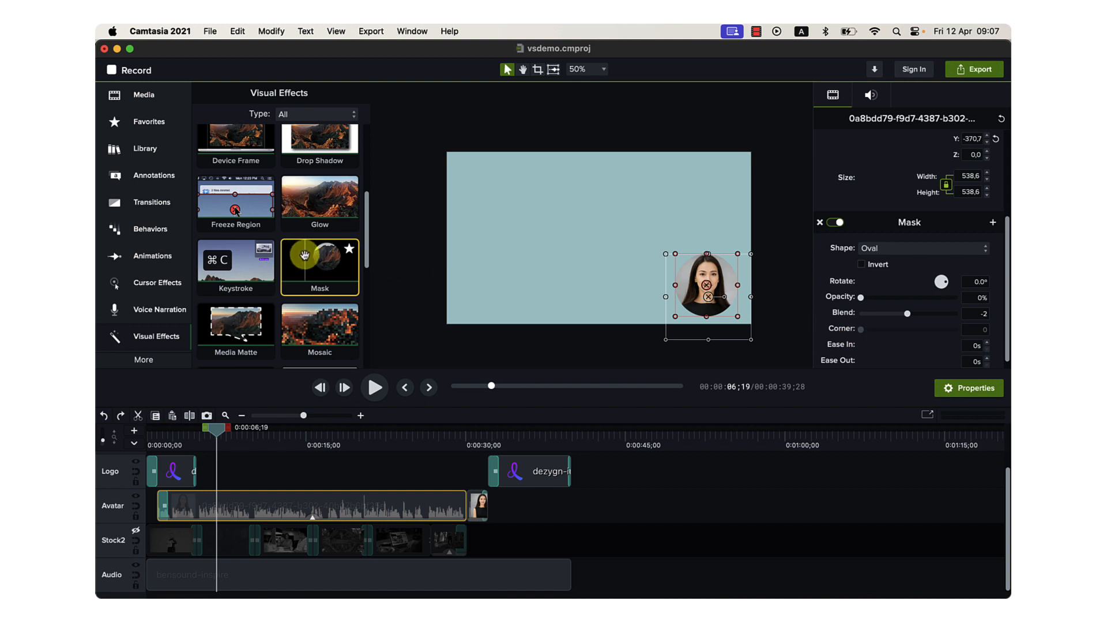
drag(304, 254, 348, 301)
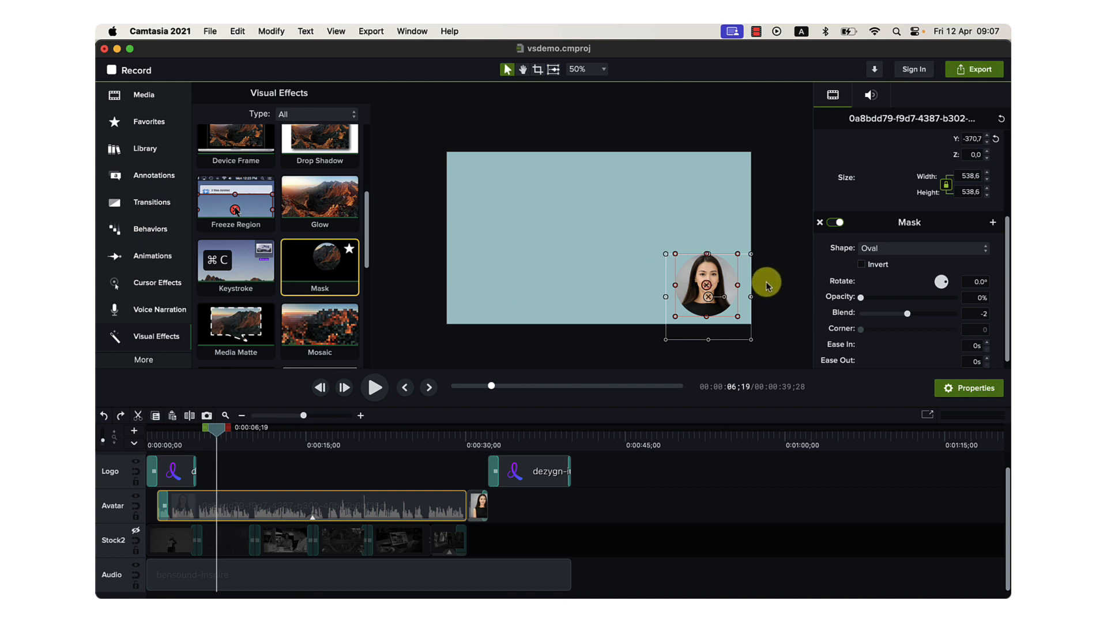
scroll(874, 303, down, 1)
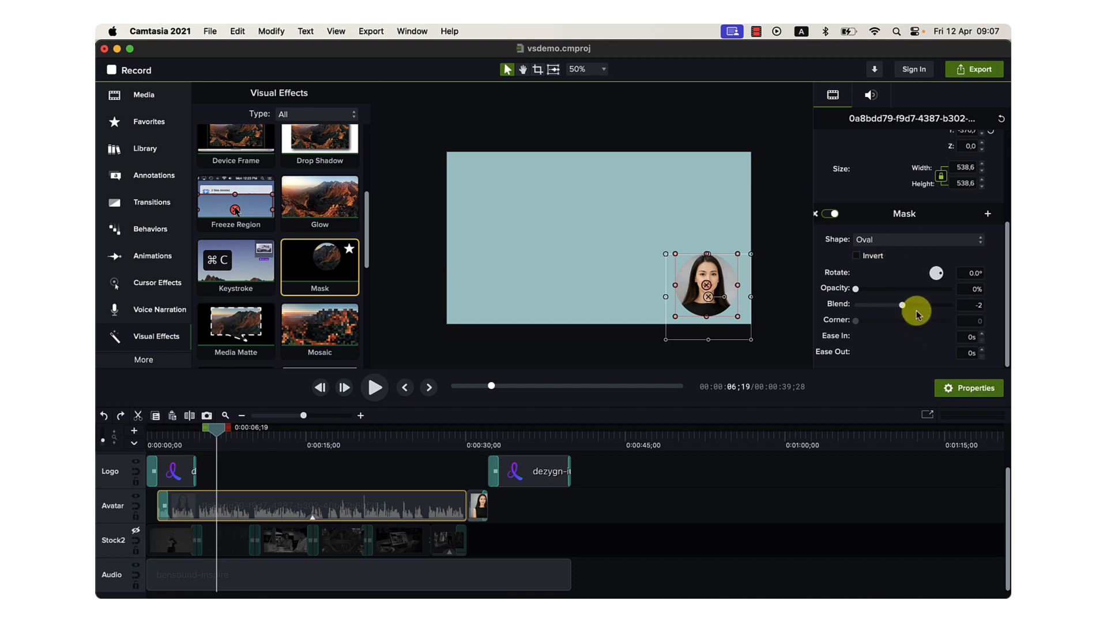
click(892, 241)
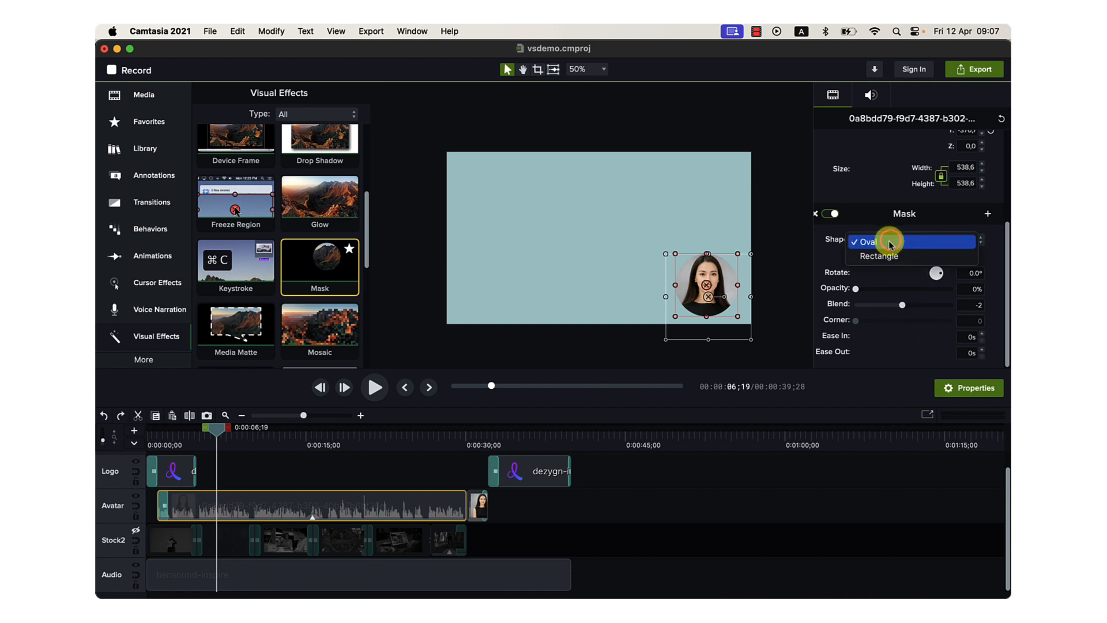
click(887, 245)
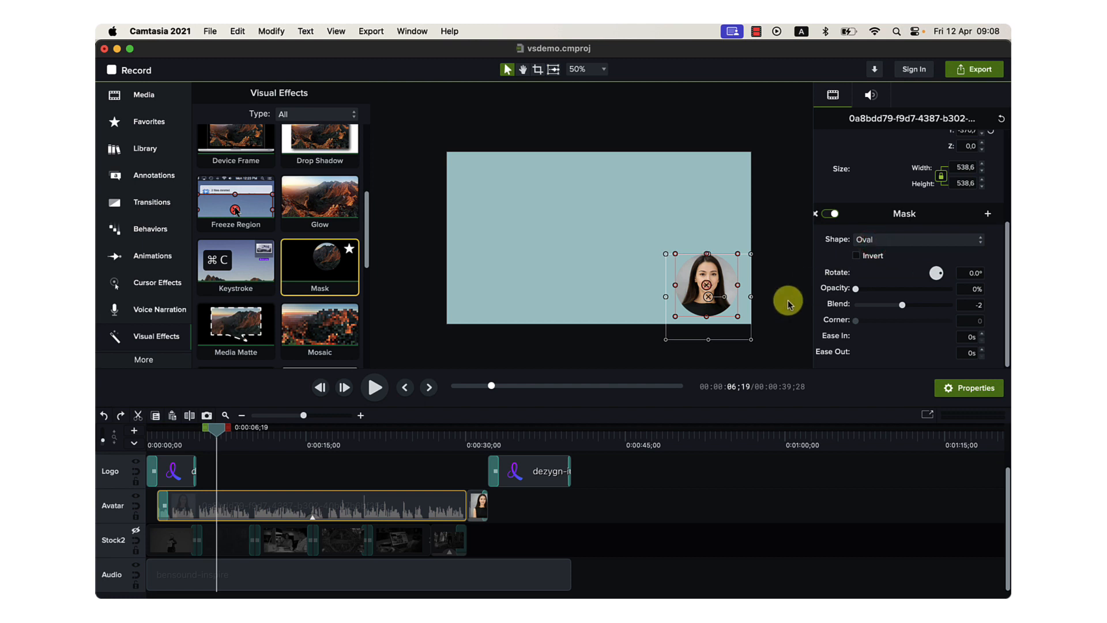
Nudge the oval mask over the avatar's face and undo the shift.
mouse_move(707, 288)
mouse_down()
mouse_move(717, 313)
mouse_move(692, 304)
mouse_move(713, 290)
mouse_up()
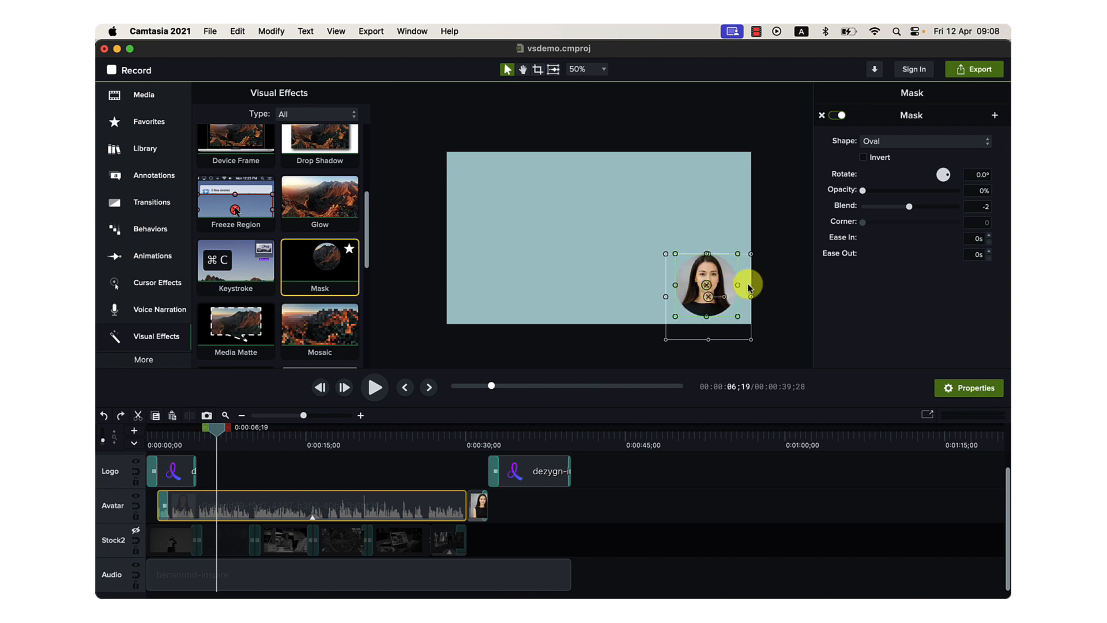
click(770, 293)
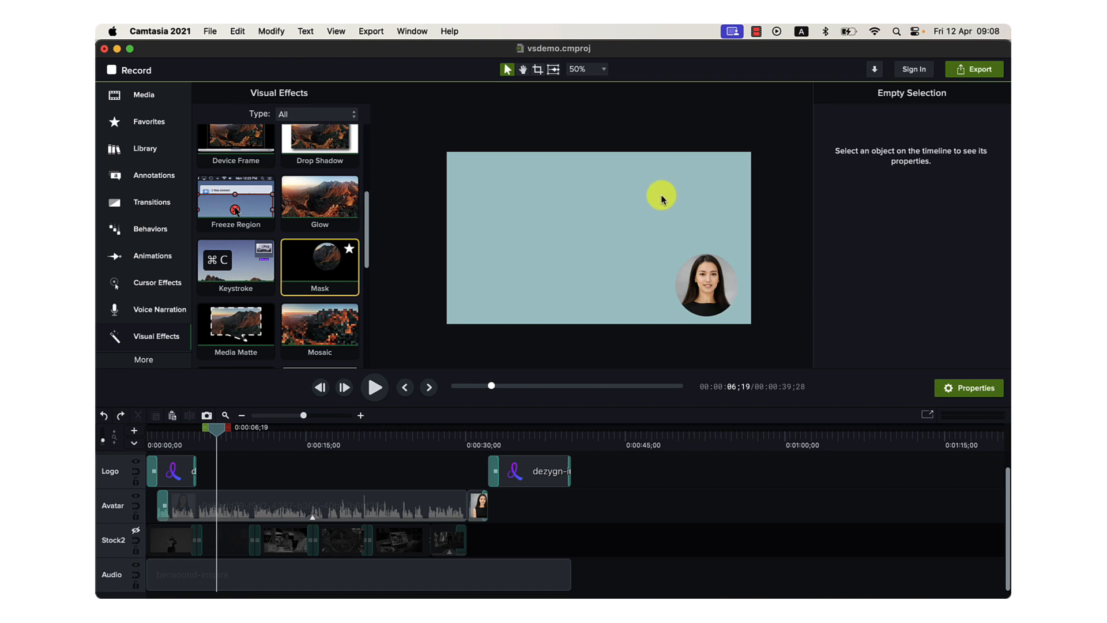
Play the masked avatar from about 0:09 and pause at 0:12;02.
click(247, 438)
key(space)
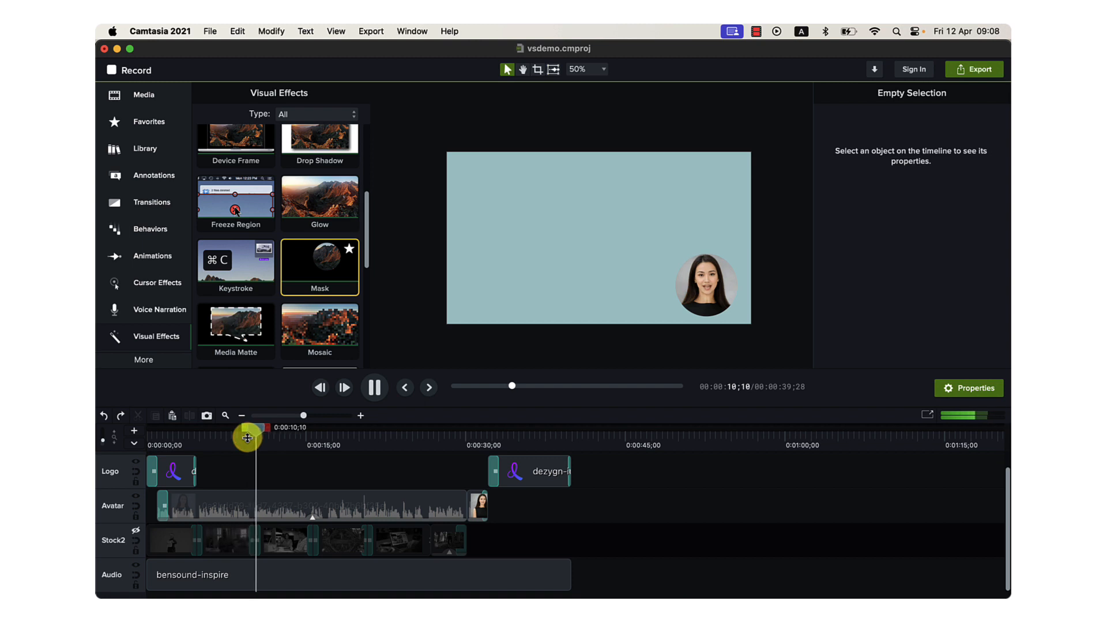
key(space)
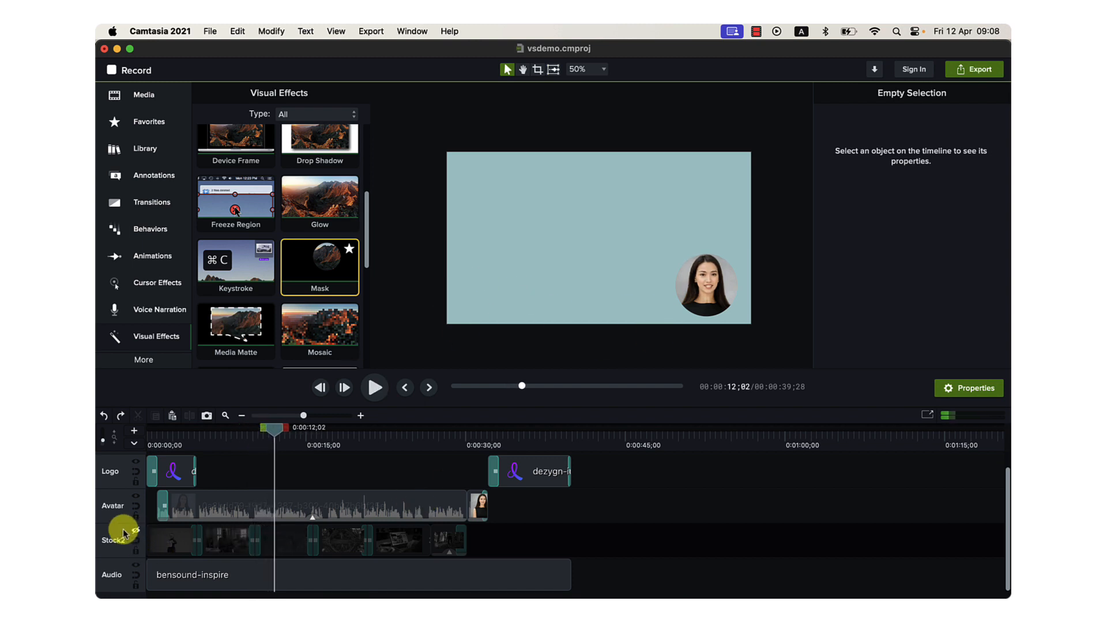
Make the hidden Stock2 track visible so the stock footage shows behind the masked avatar.
scroll(118, 535, right, 1)
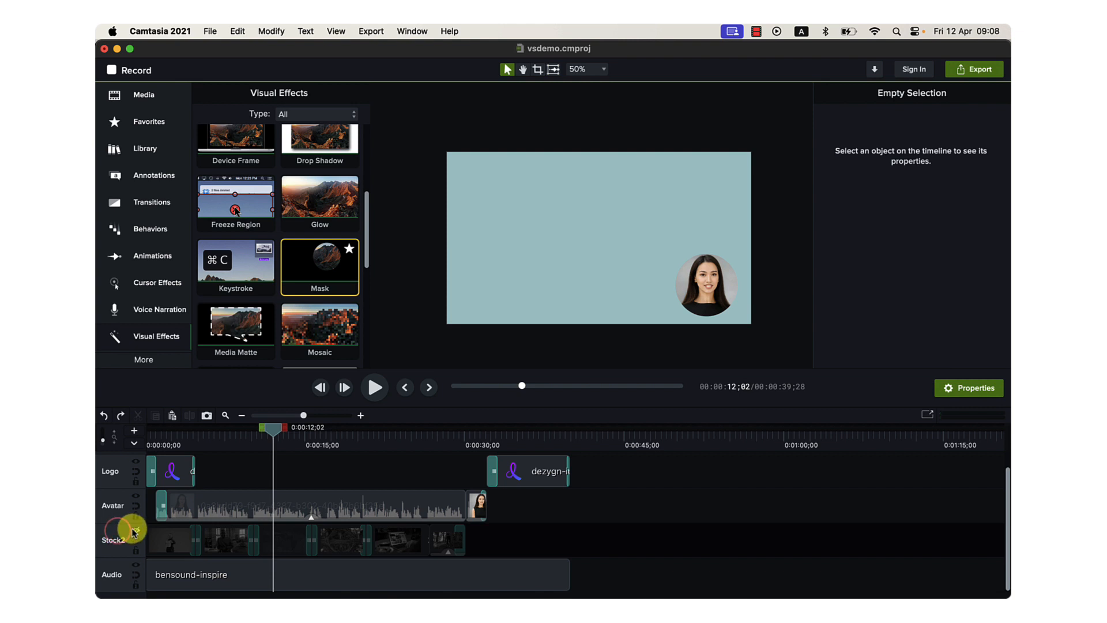
click(134, 529)
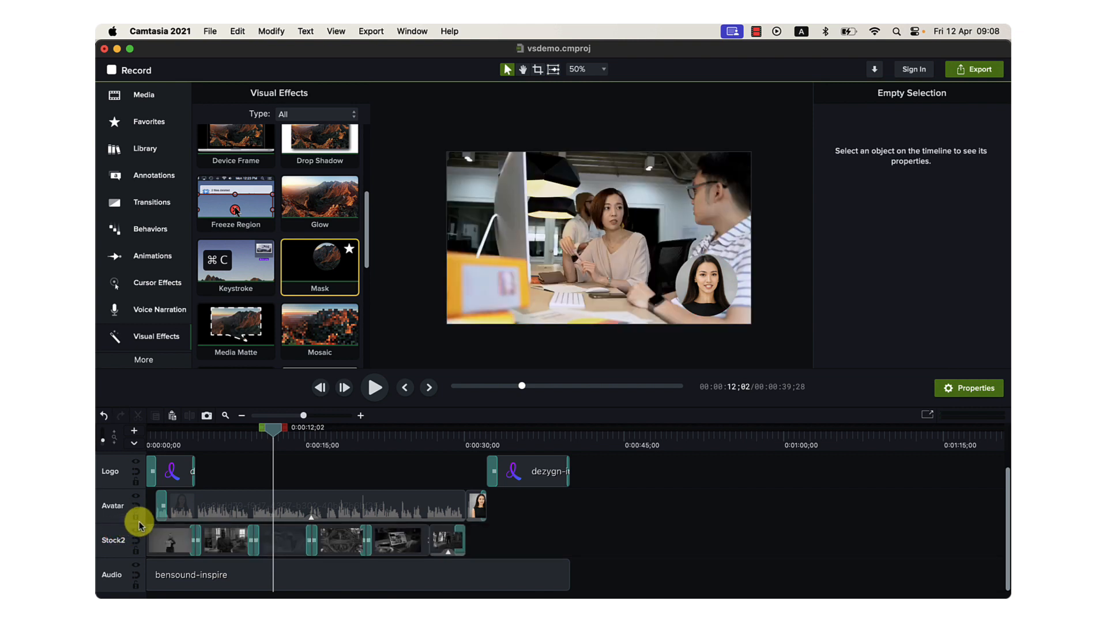
click(137, 530)
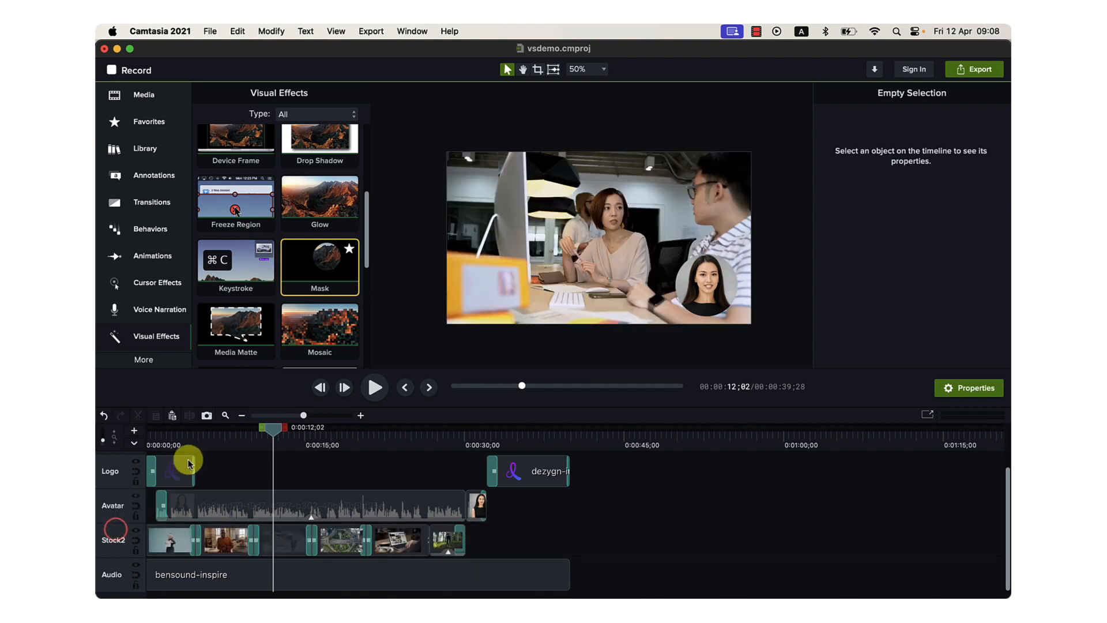
Hide the Avatar, Logo and Audio tracks, leaving only Stock2 visible, and move the playhead back to 0:00;19.
click(136, 495)
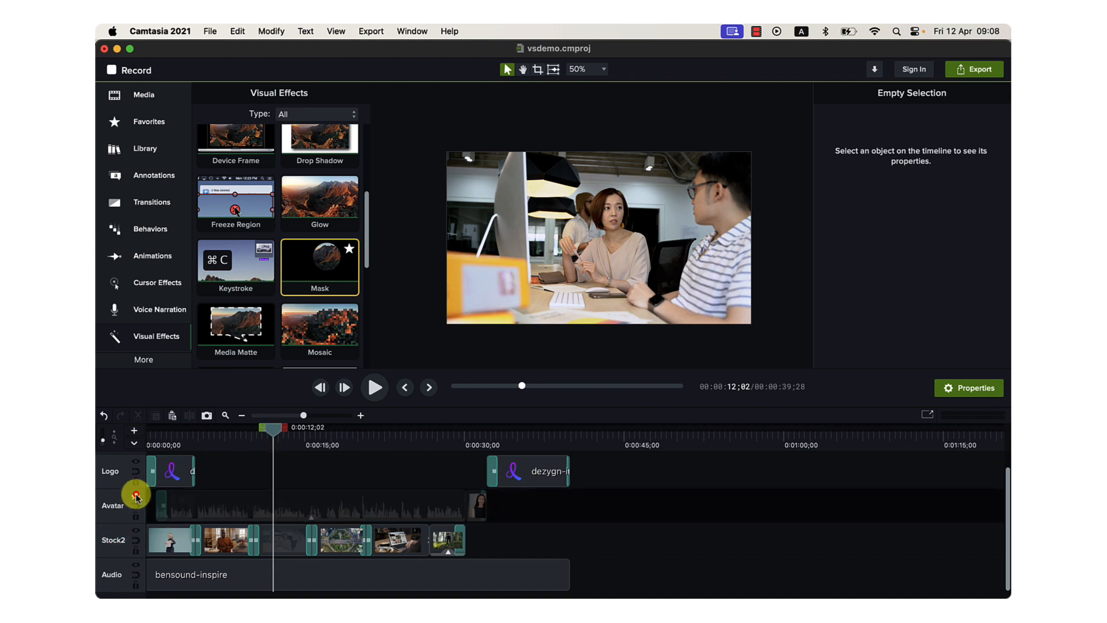
click(136, 462)
click(136, 564)
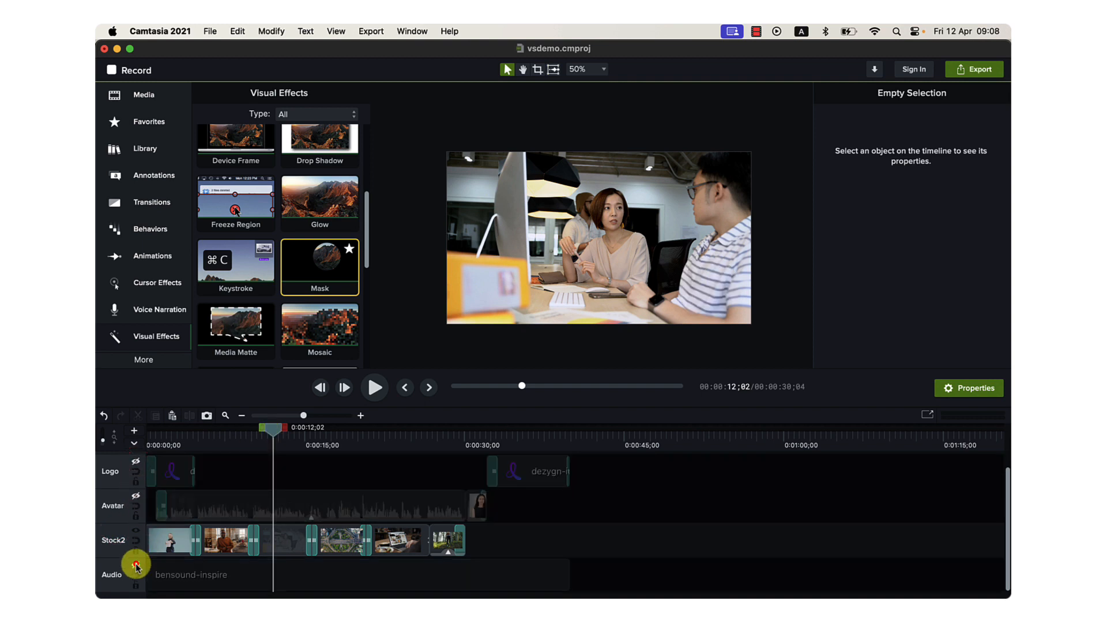
drag(272, 432, 148, 472)
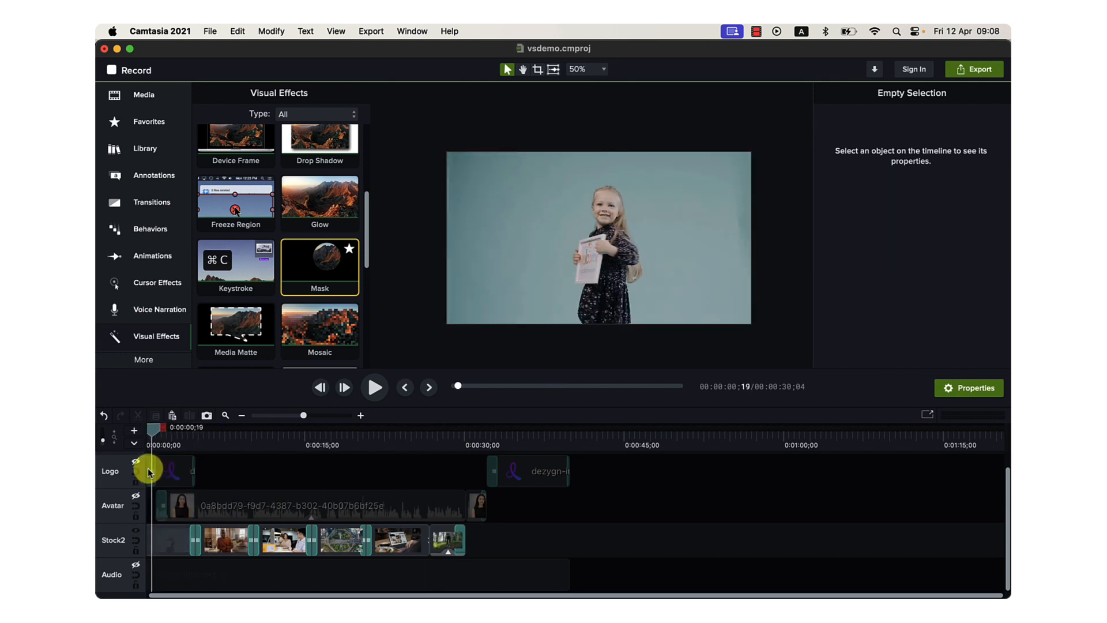
Switch to Google Chrome and open the Pexels website.
click(407, 555)
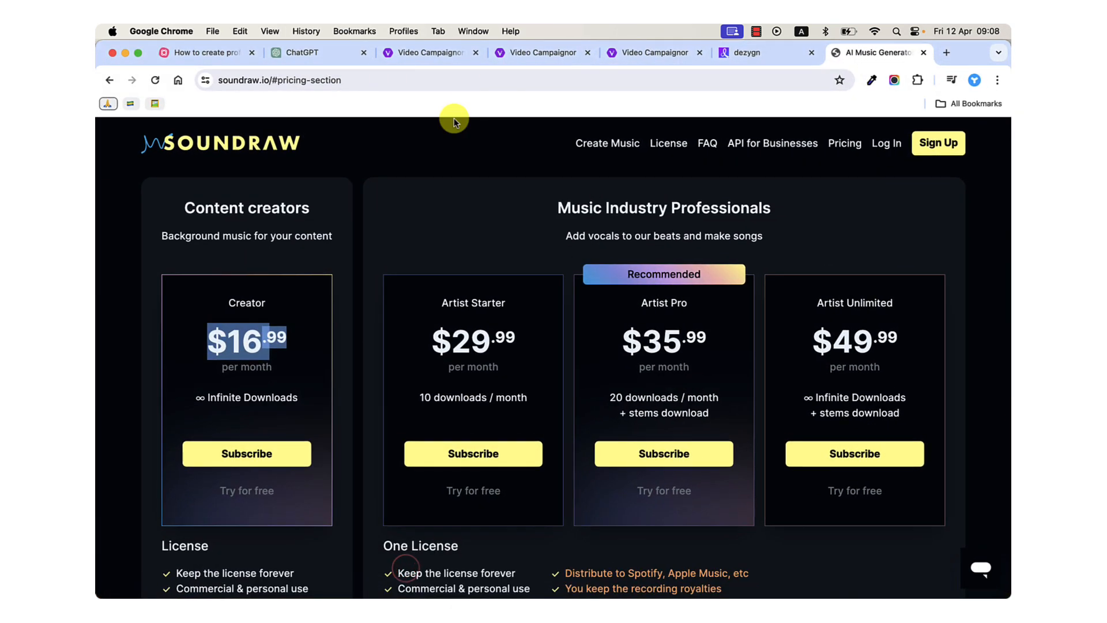
click(475, 72)
text(pexels.com)
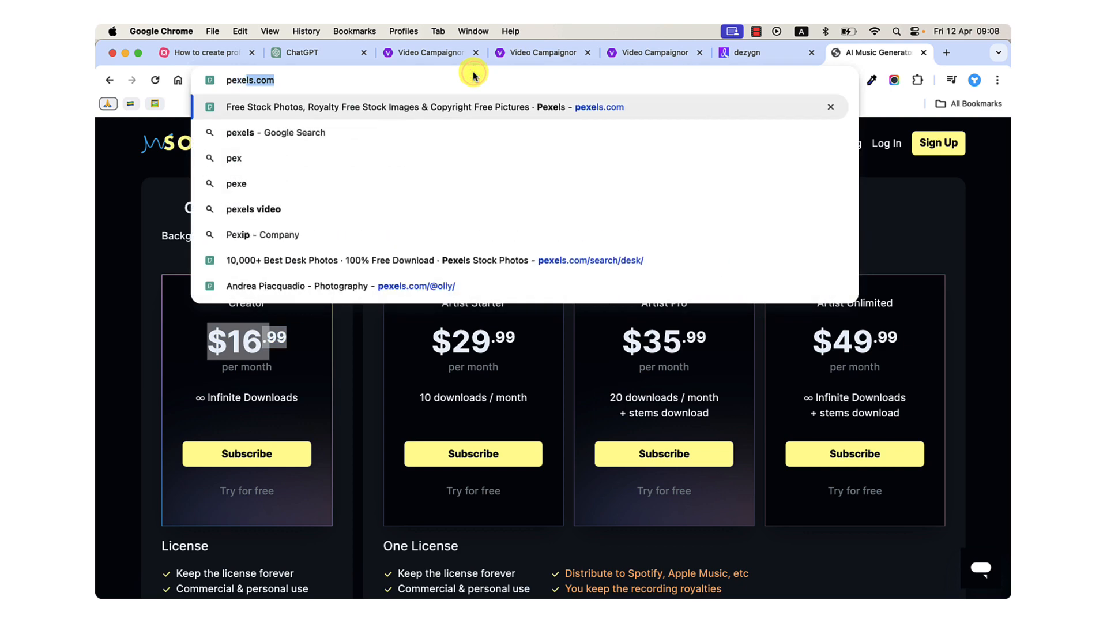
key(Return)
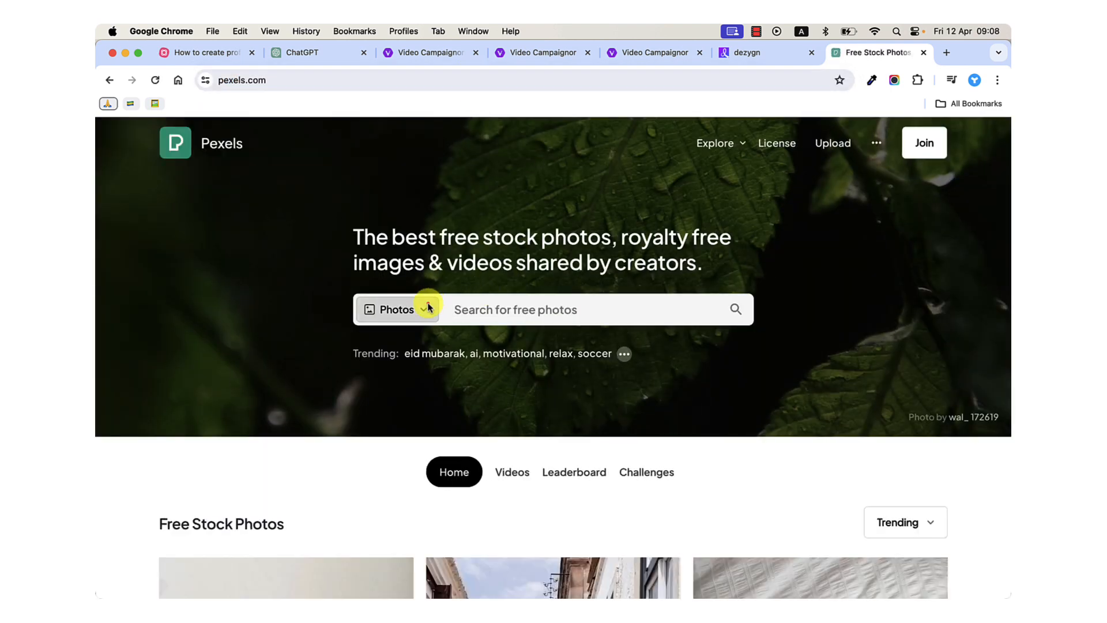
Set the Pexels search to Videos and search for "smile".
click(427, 307)
click(398, 364)
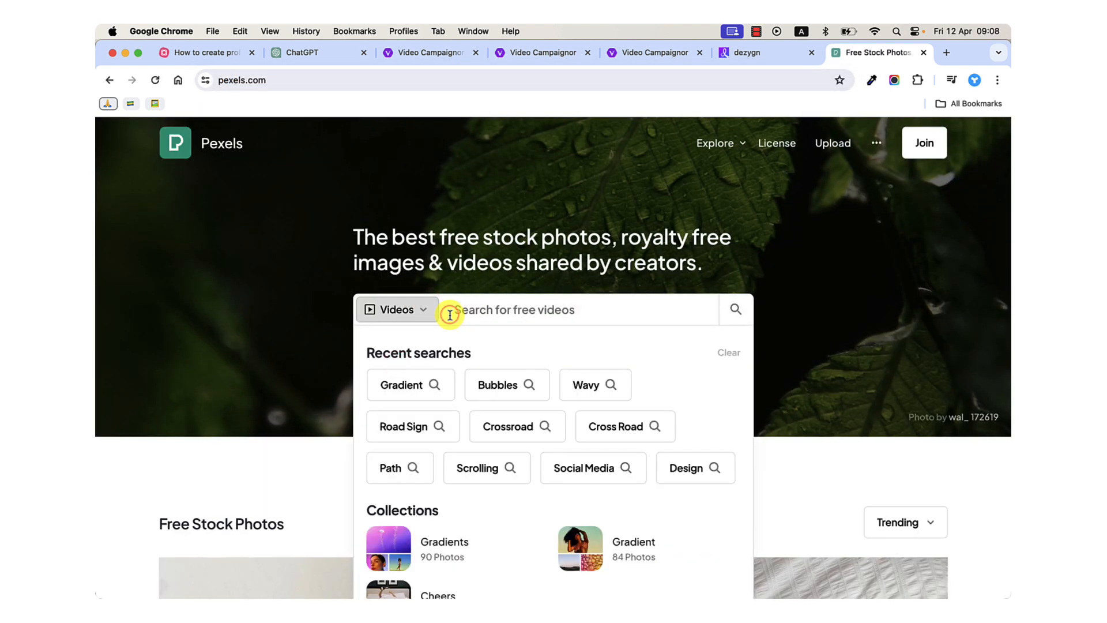
text(smile)
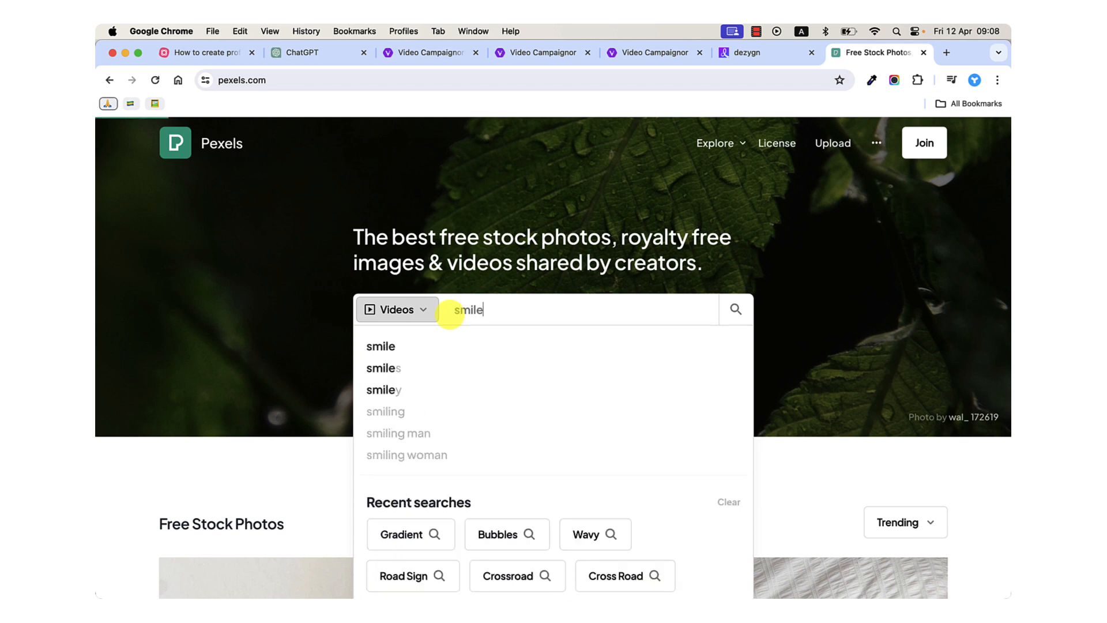
key(Return)
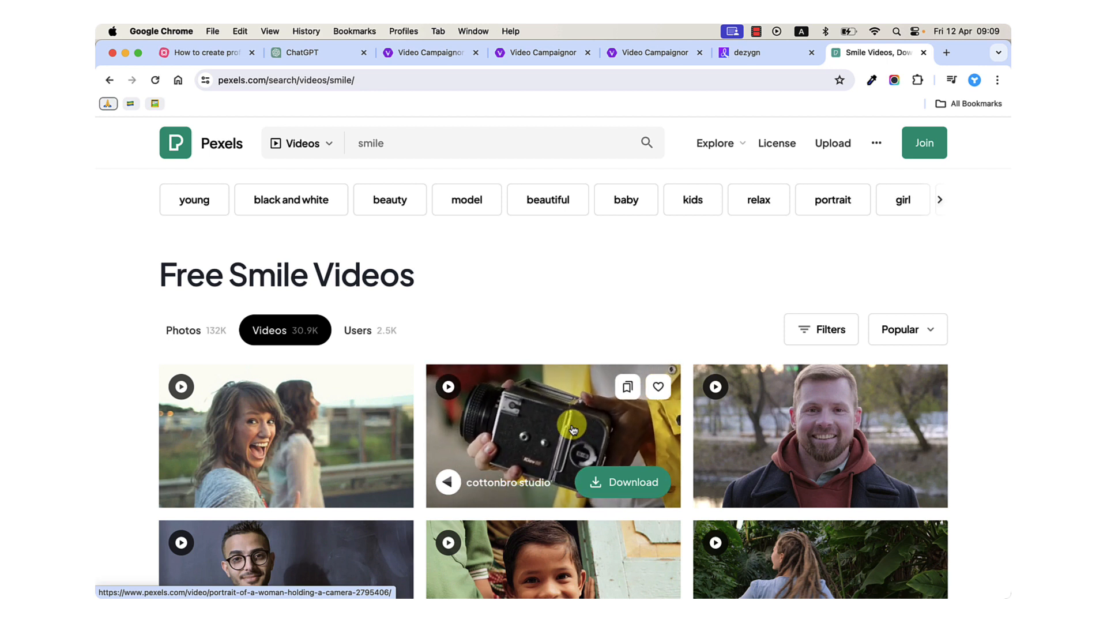
Preview the stock video of the woman holding a camera and return to the smile video results.
click(572, 429)
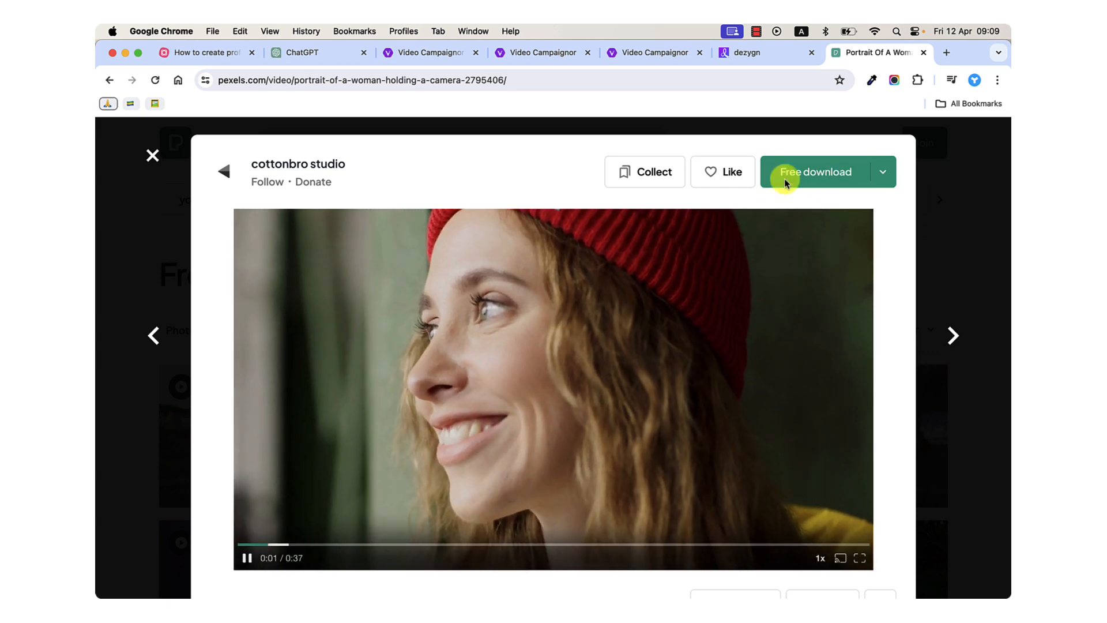
click(992, 291)
scroll(836, 382, down, 1)
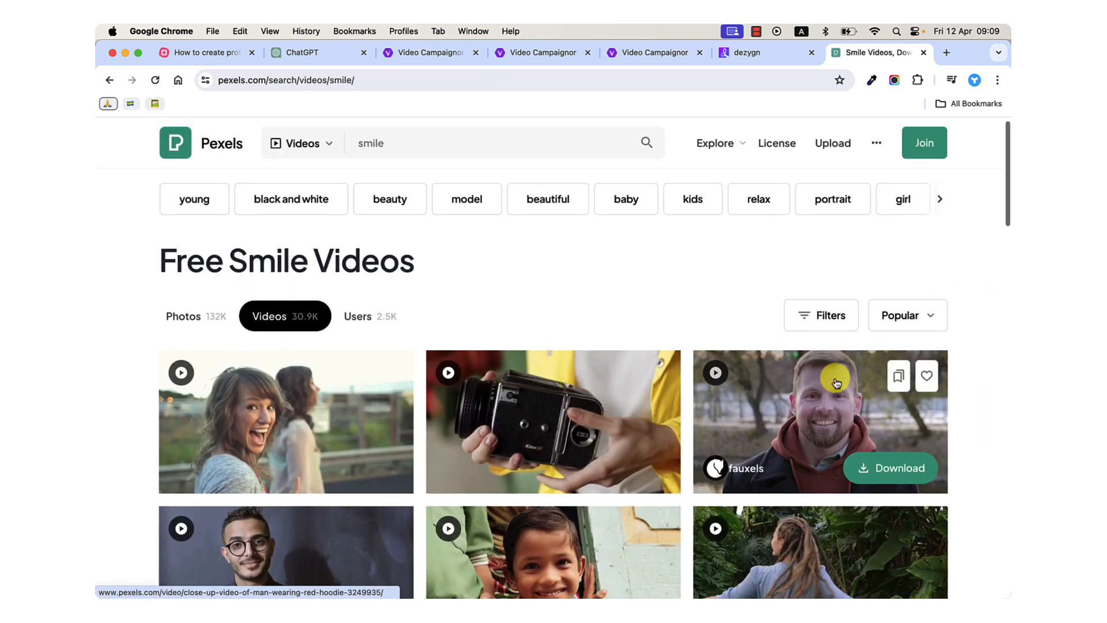
scroll(836, 383, up, 1)
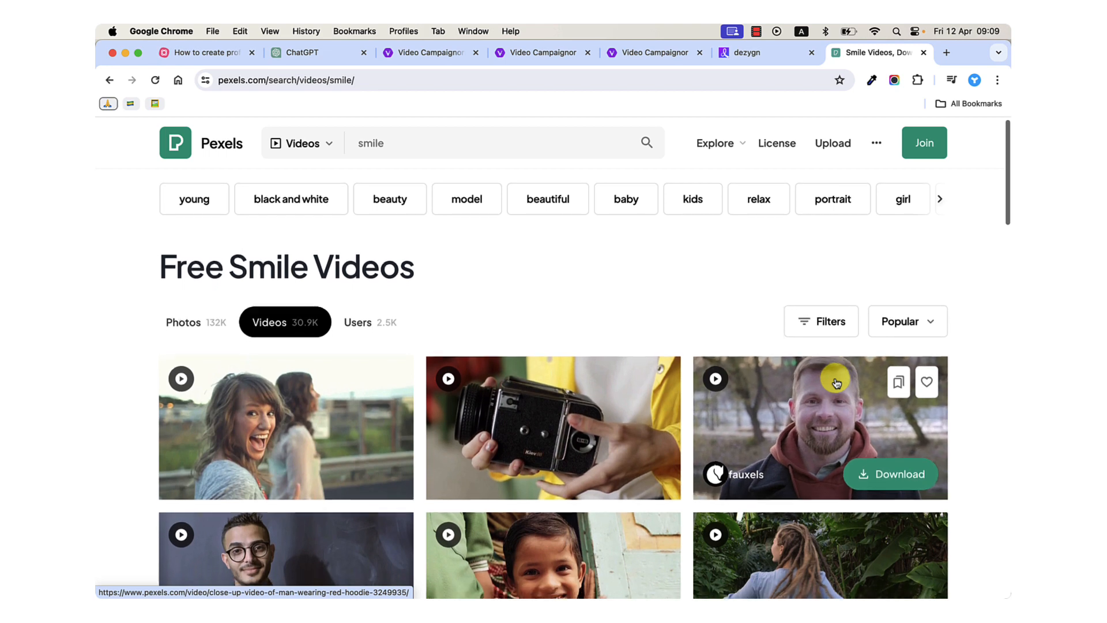
Browse the smile video results for suitable stock clips, checking the search term along the way.
scroll(836, 382, down, 3)
scroll(829, 374, down, 3)
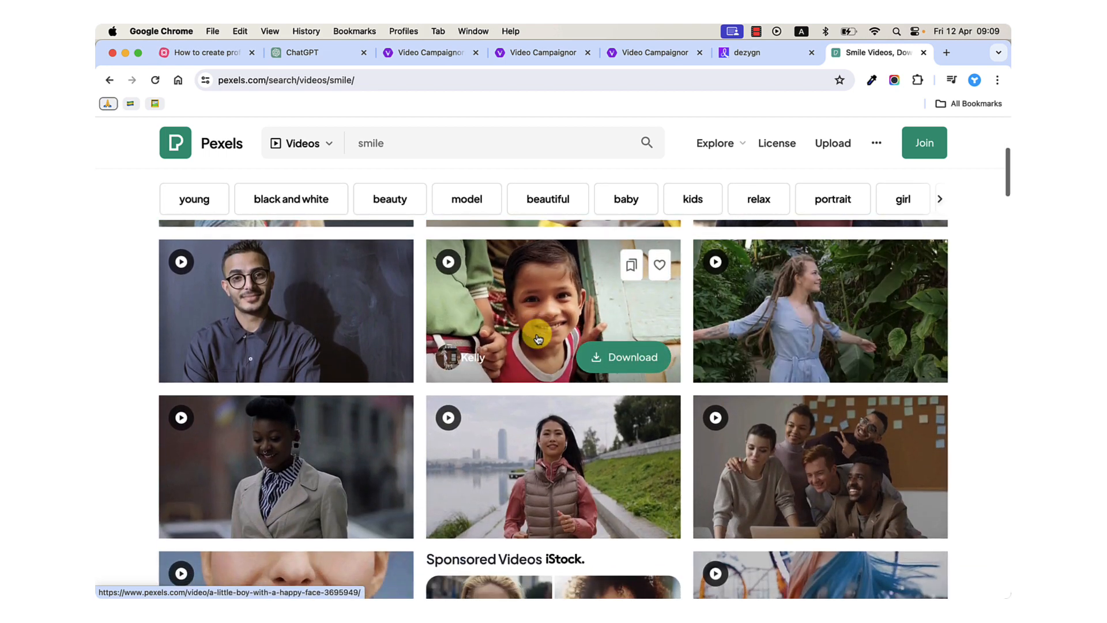
scroll(537, 338, down, 3)
scroll(658, 382, down, 8)
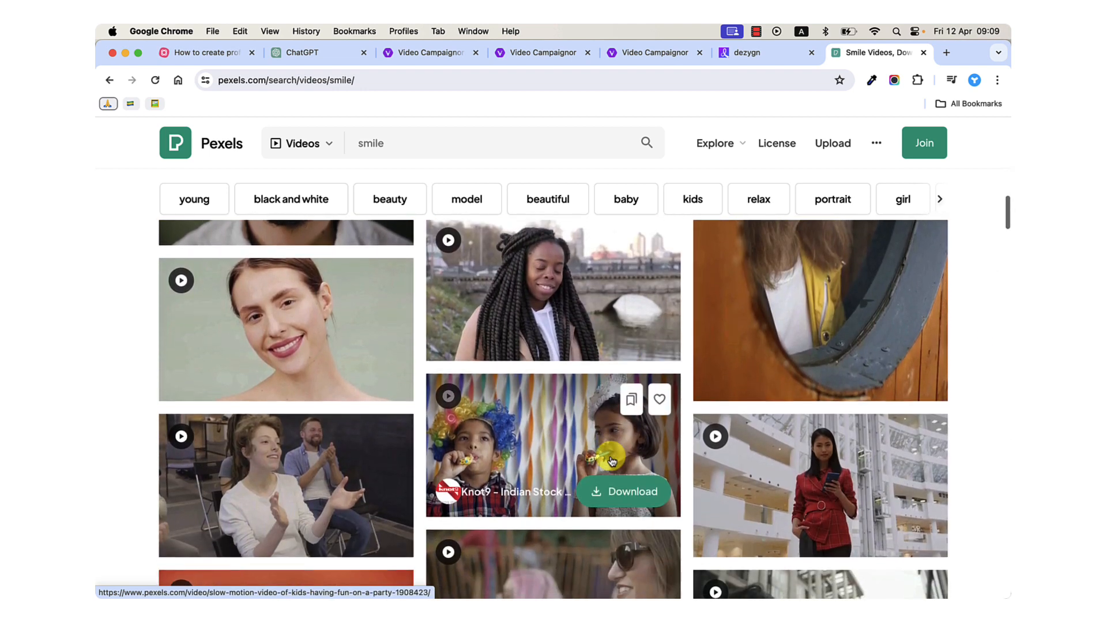
scroll(605, 447, down, 4)
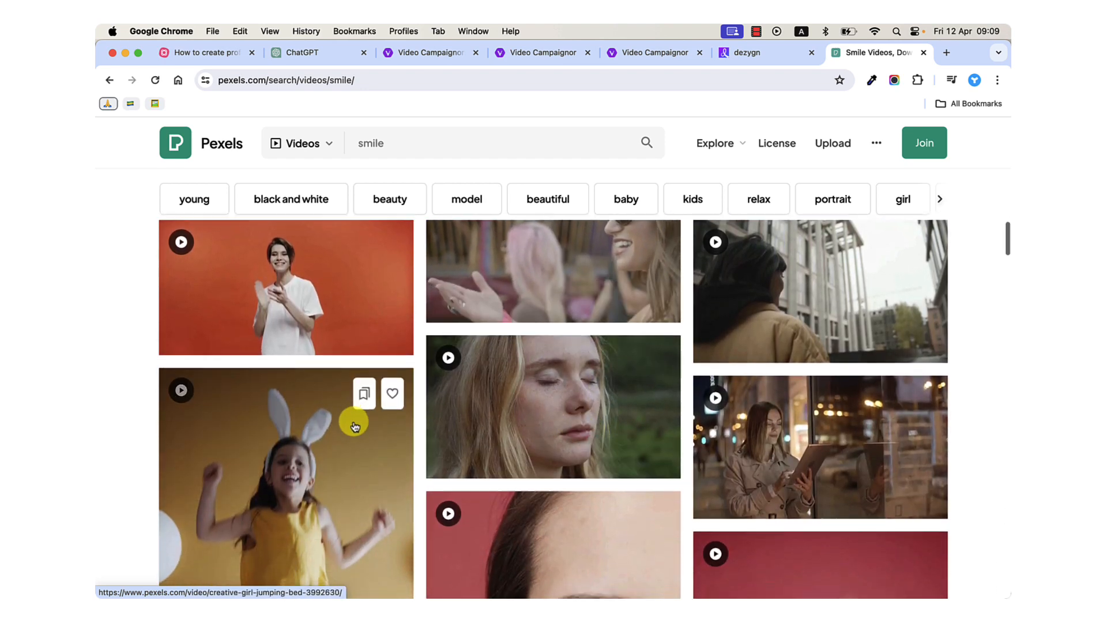
scroll(355, 425, down, 3)
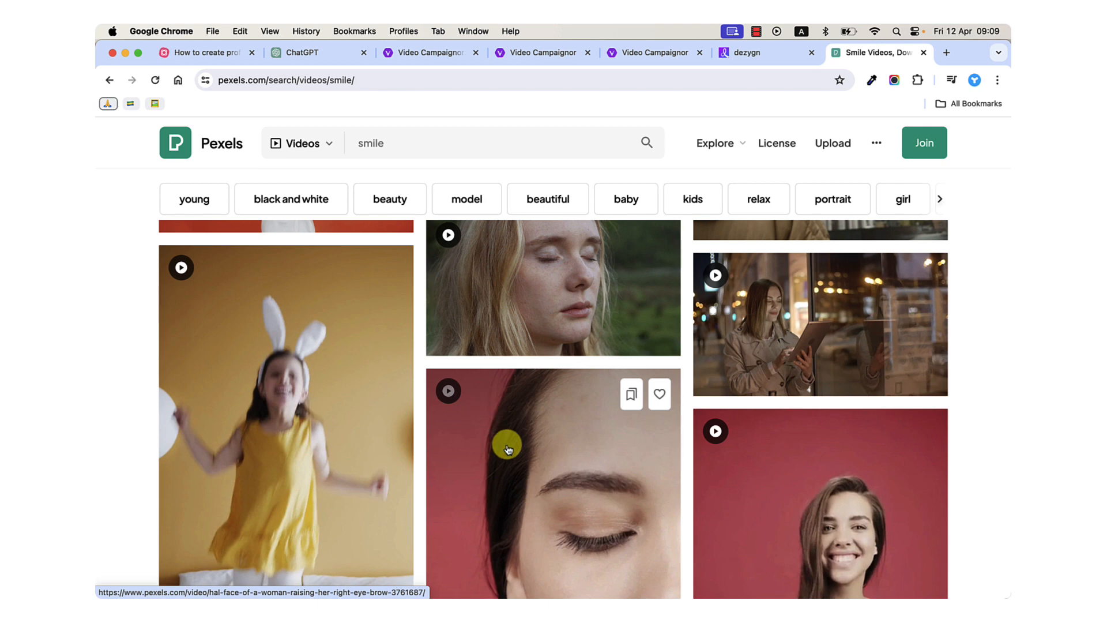
scroll(507, 449, down, 5)
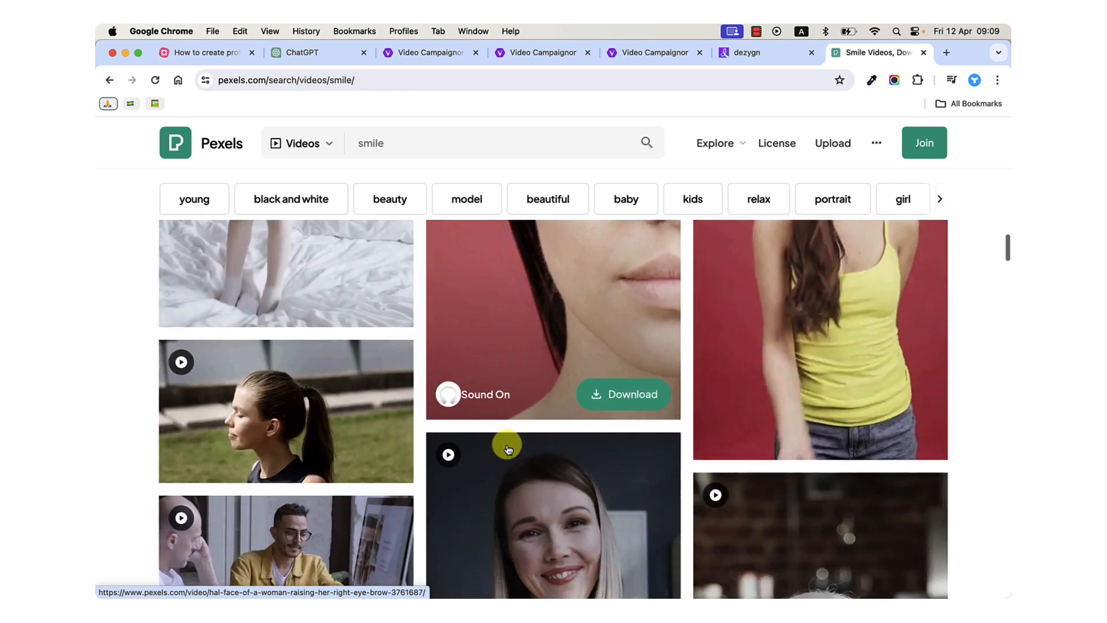
scroll(507, 448, down, 5)
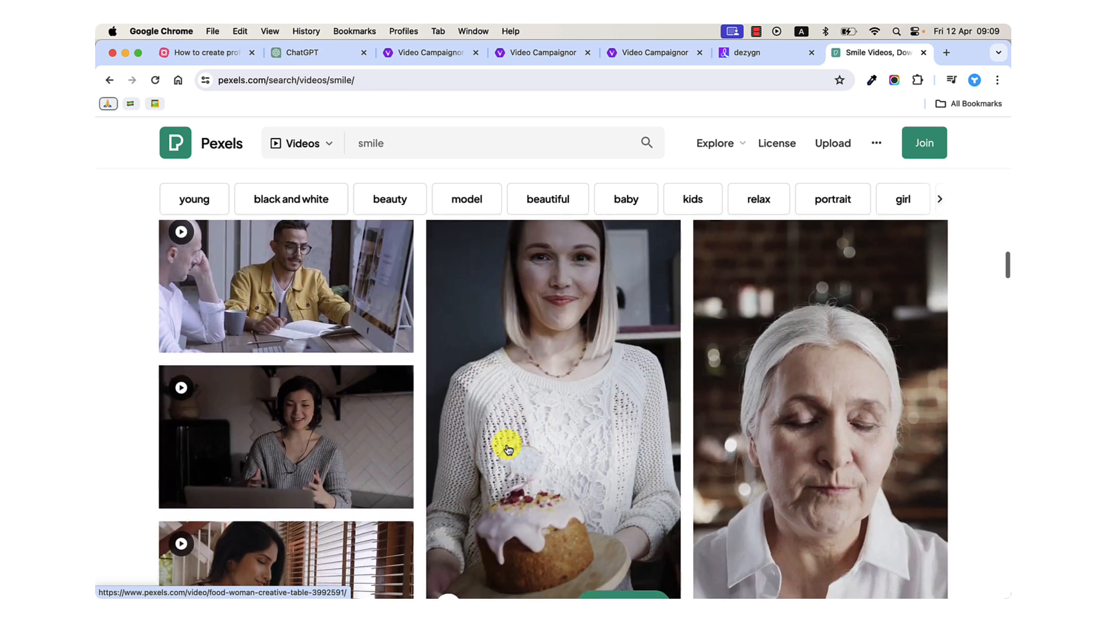
scroll(507, 449, down, 6)
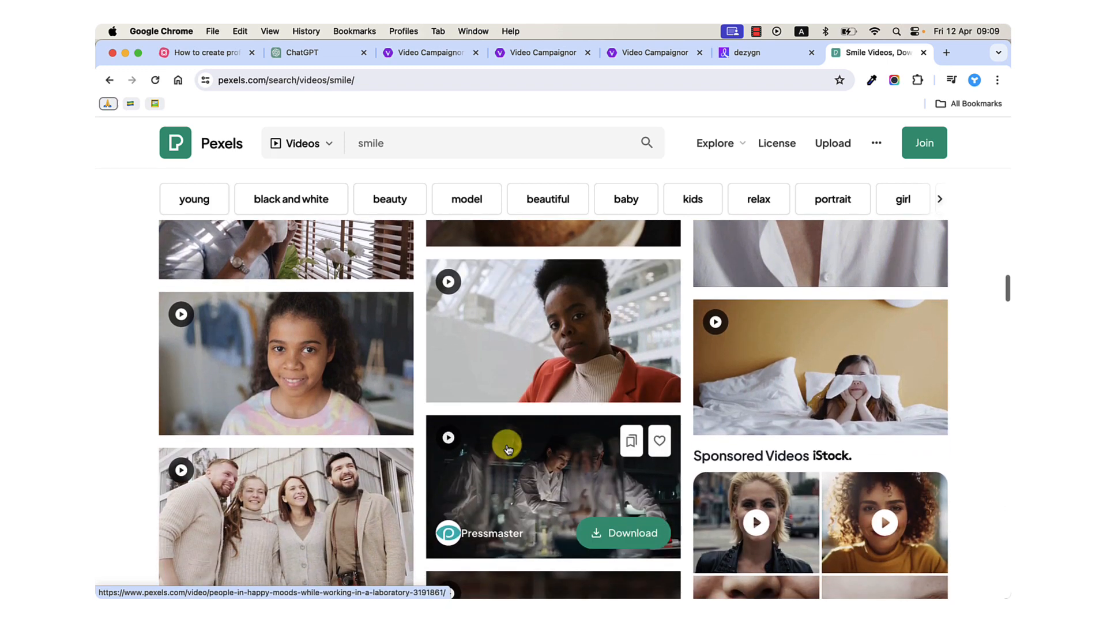
scroll(507, 448, down, 2)
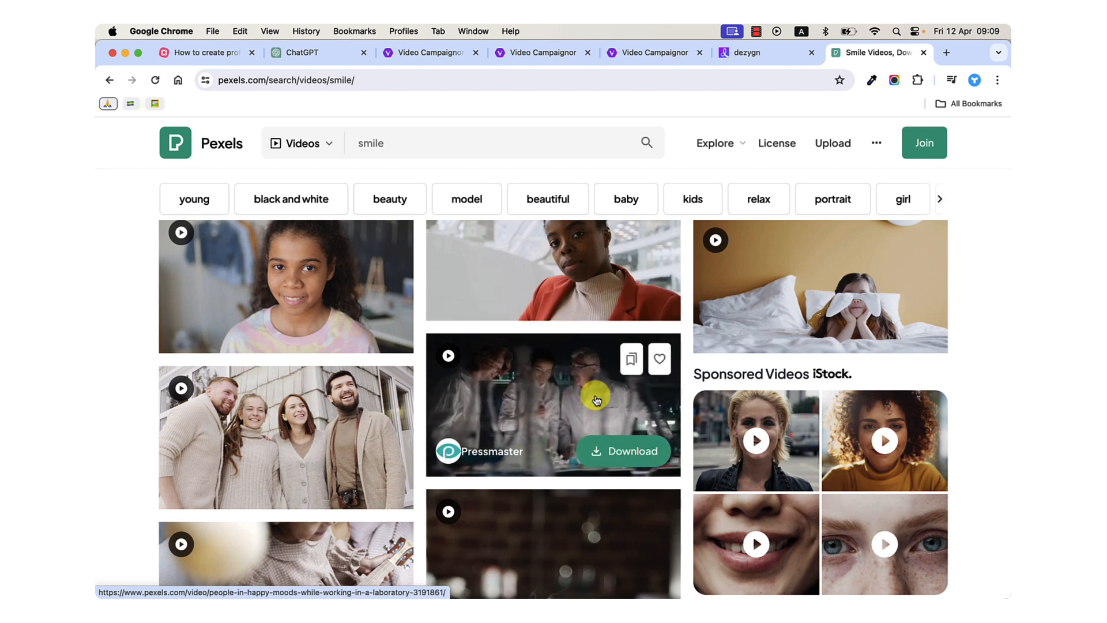
scroll(596, 399, down, 5)
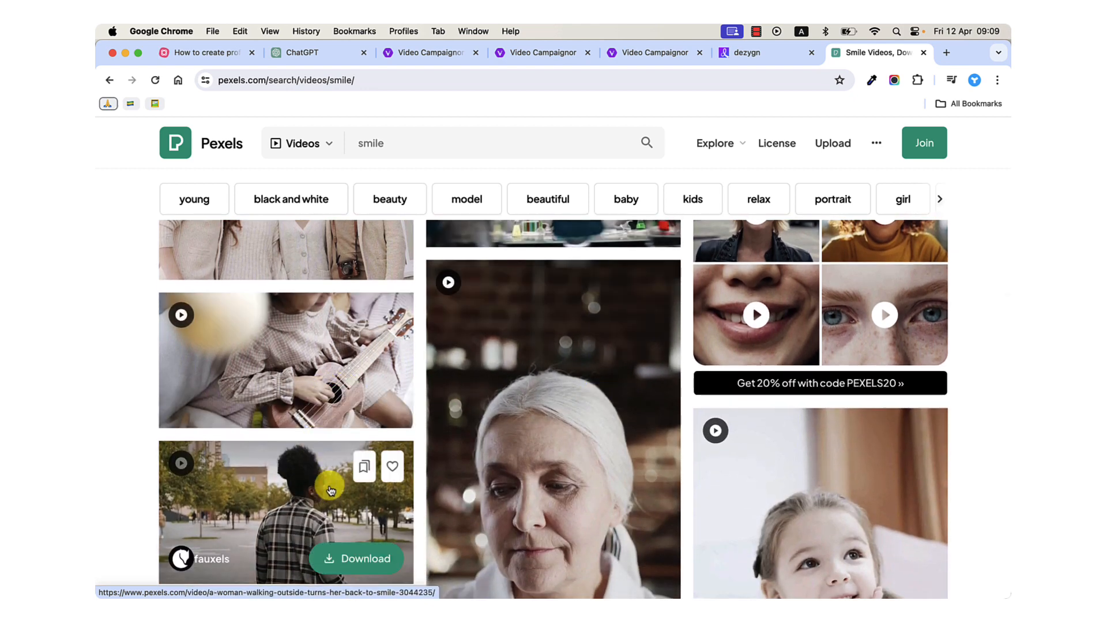
scroll(330, 490, down, 8)
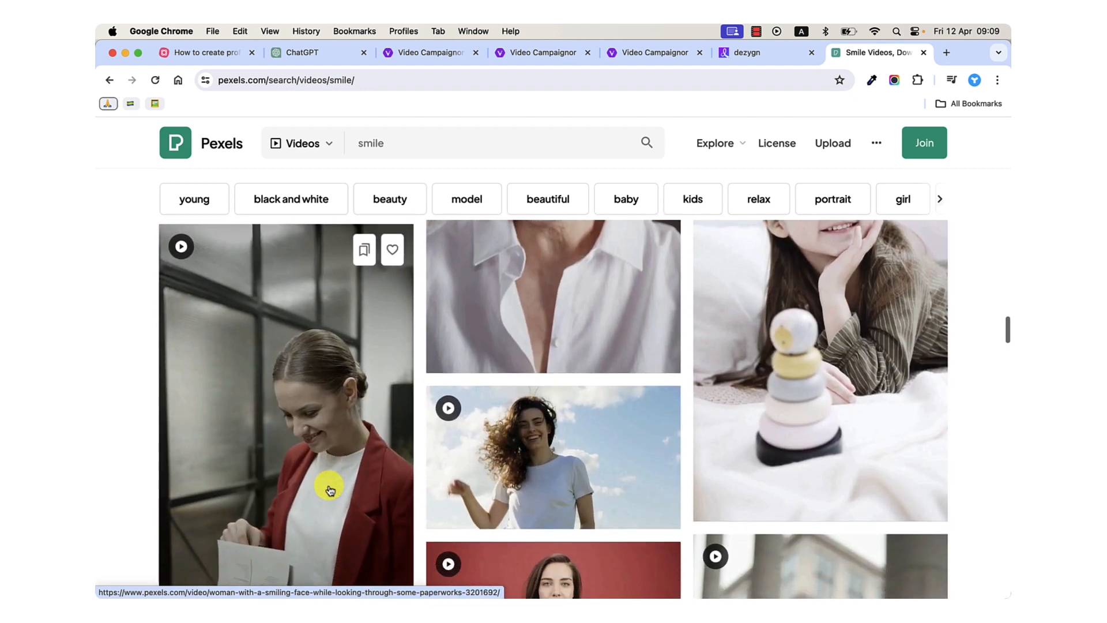
scroll(330, 490, down, 7)
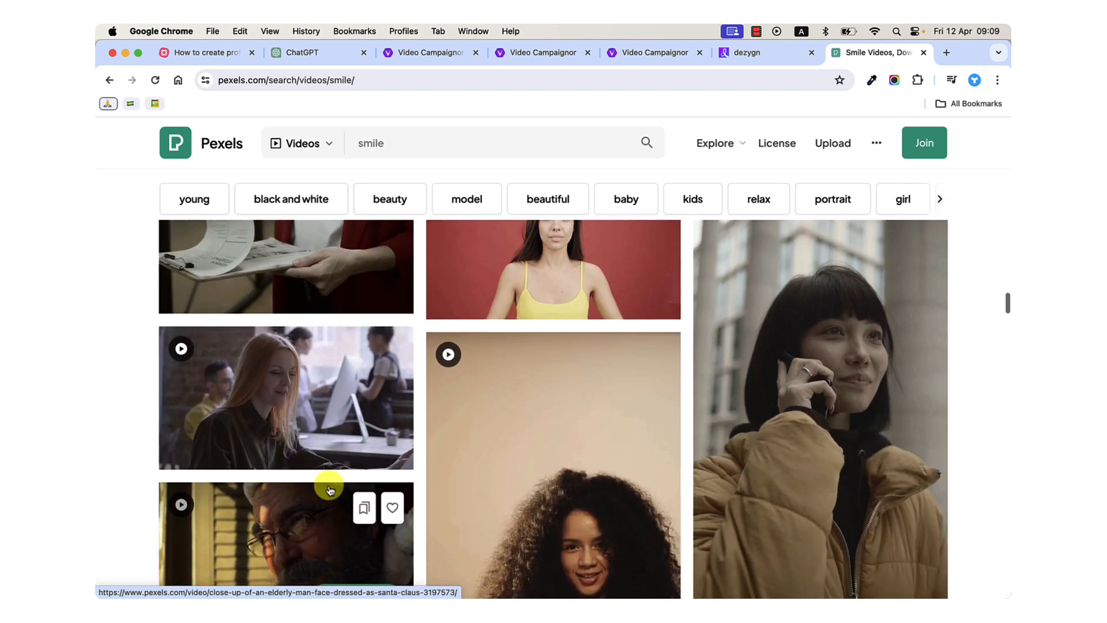
scroll(331, 490, down, 6)
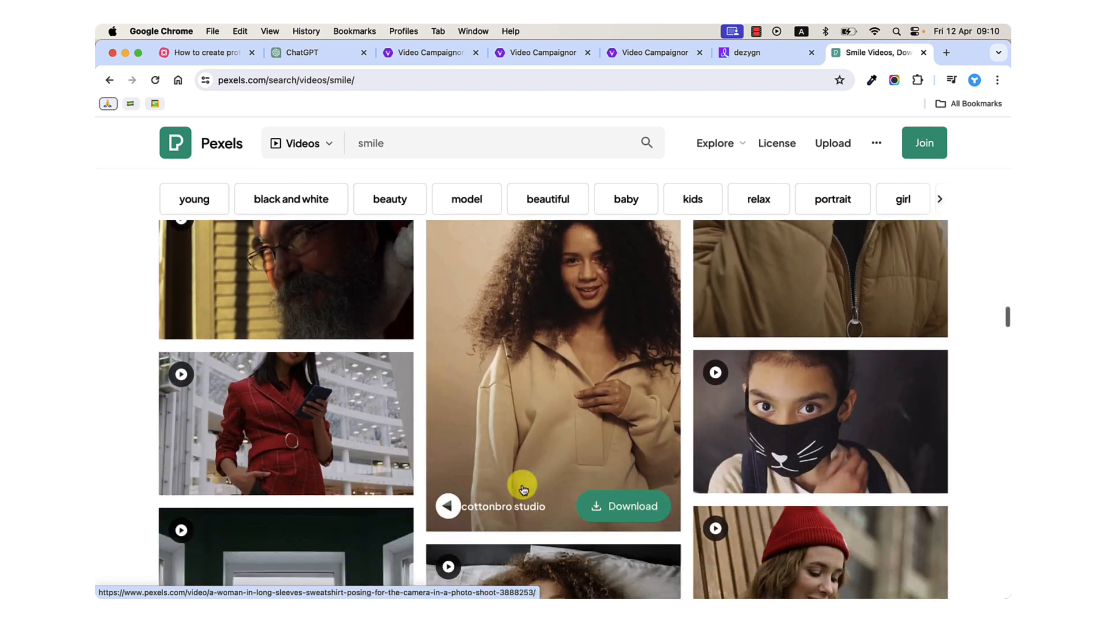
scroll(523, 489, down, 5)
scroll(523, 488, up, 4)
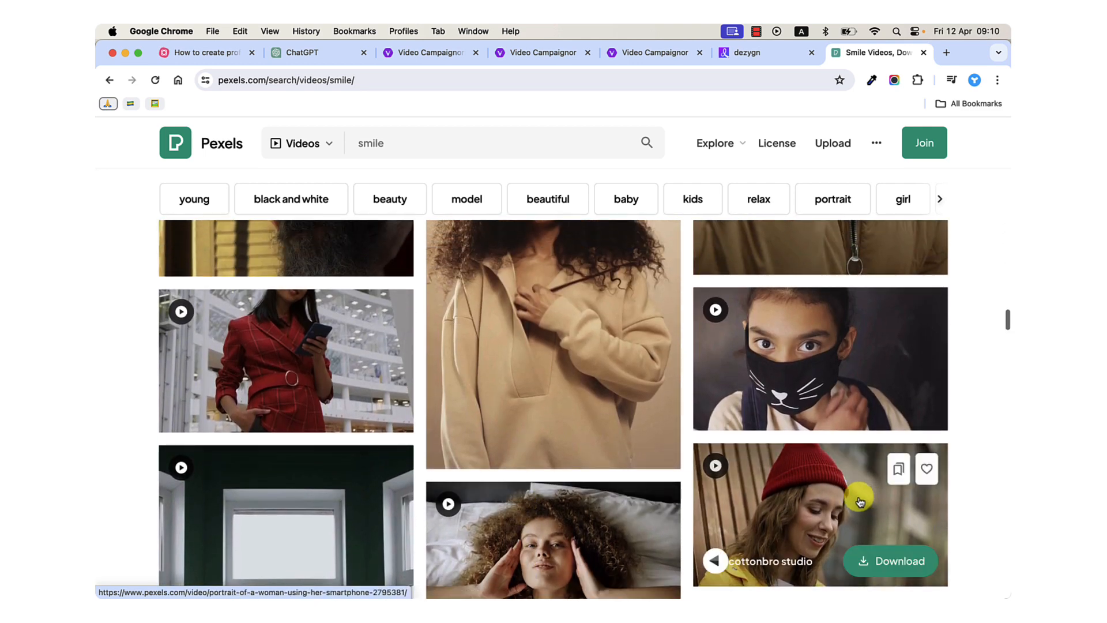
scroll(553, 513, down, 5)
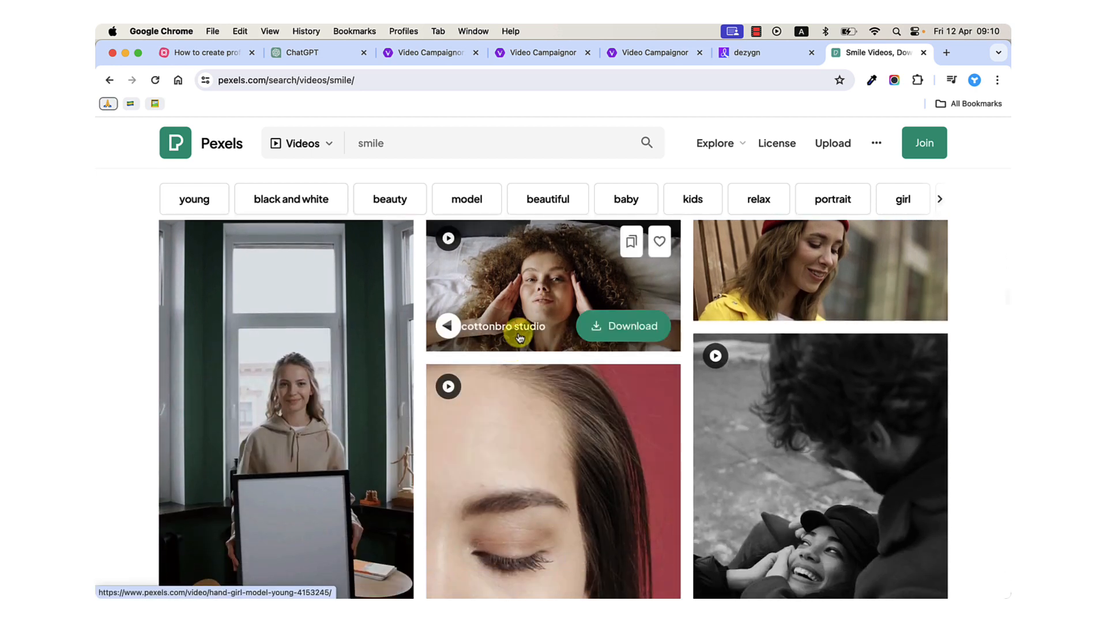
click(368, 146)
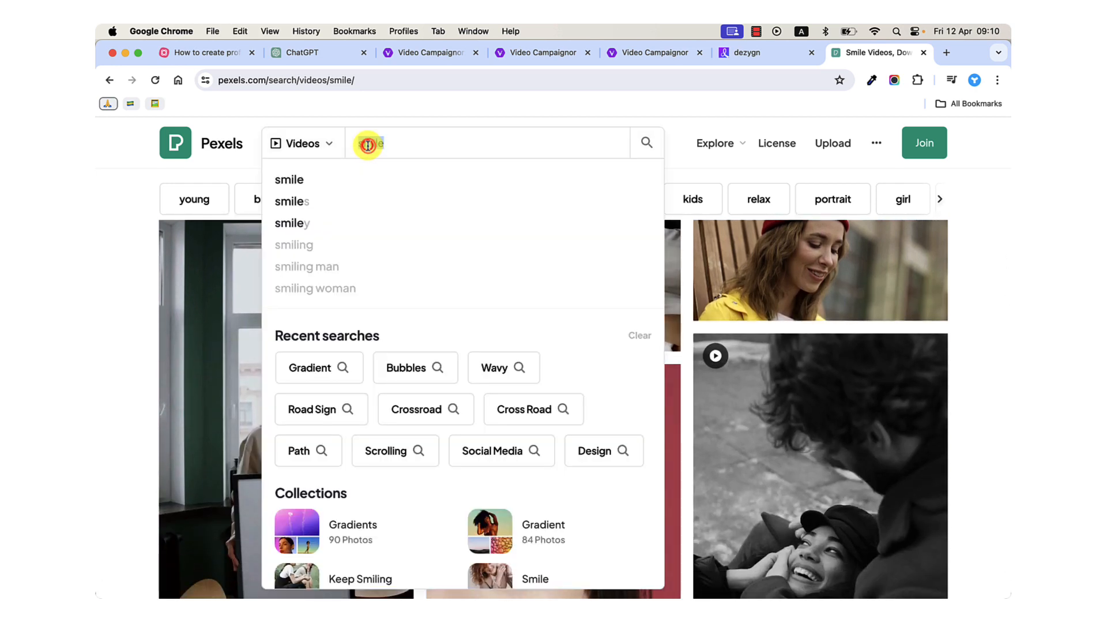
click(141, 270)
scroll(547, 369, up, 2)
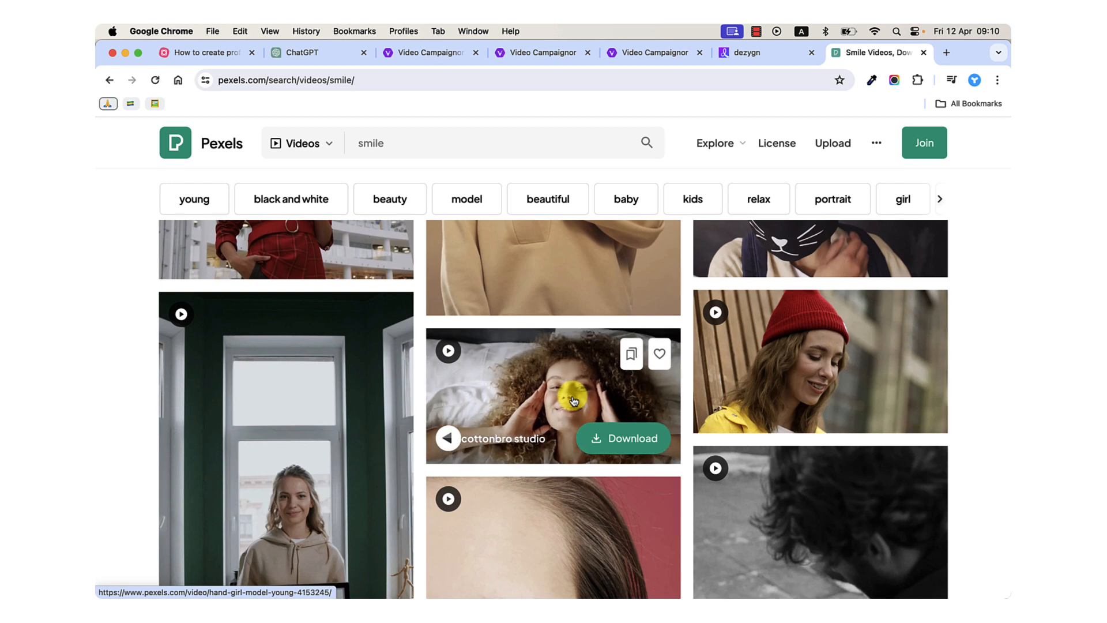
Switch to Camtasia and scrub through the Stock2 footage to 0:15;12, then back to 0:09;15.
mouse_move(562, 594)
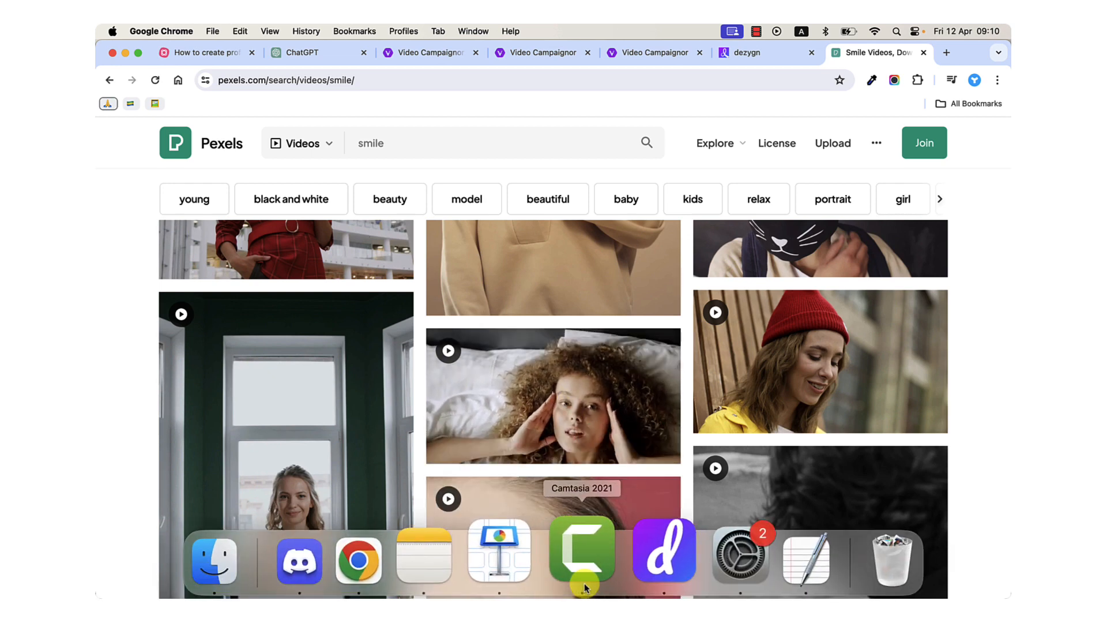
click(583, 583)
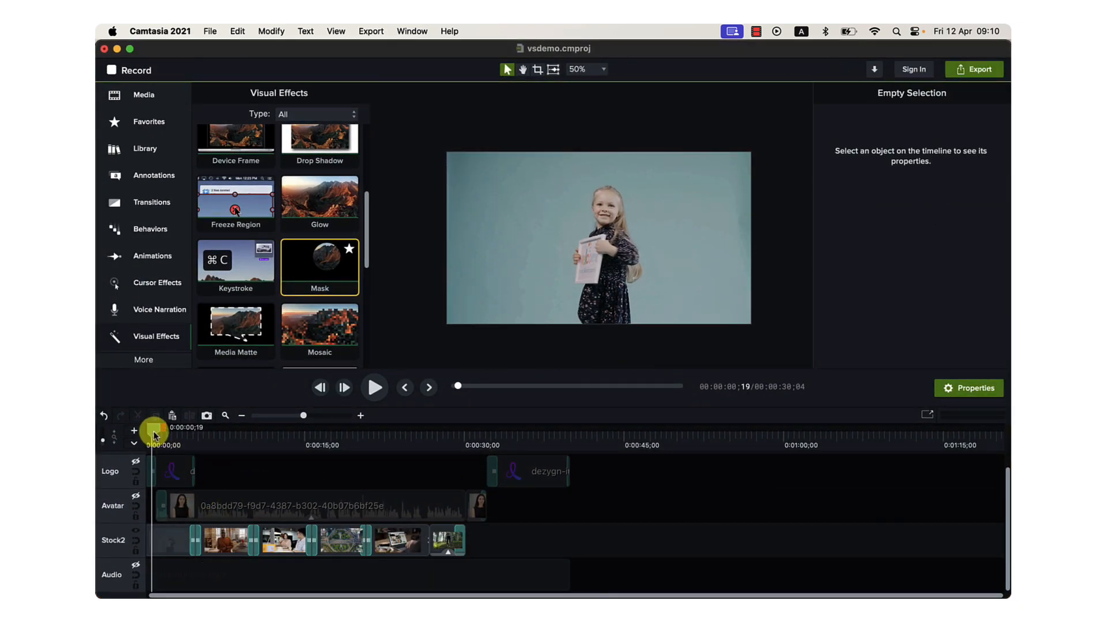
drag(154, 433, 311, 452)
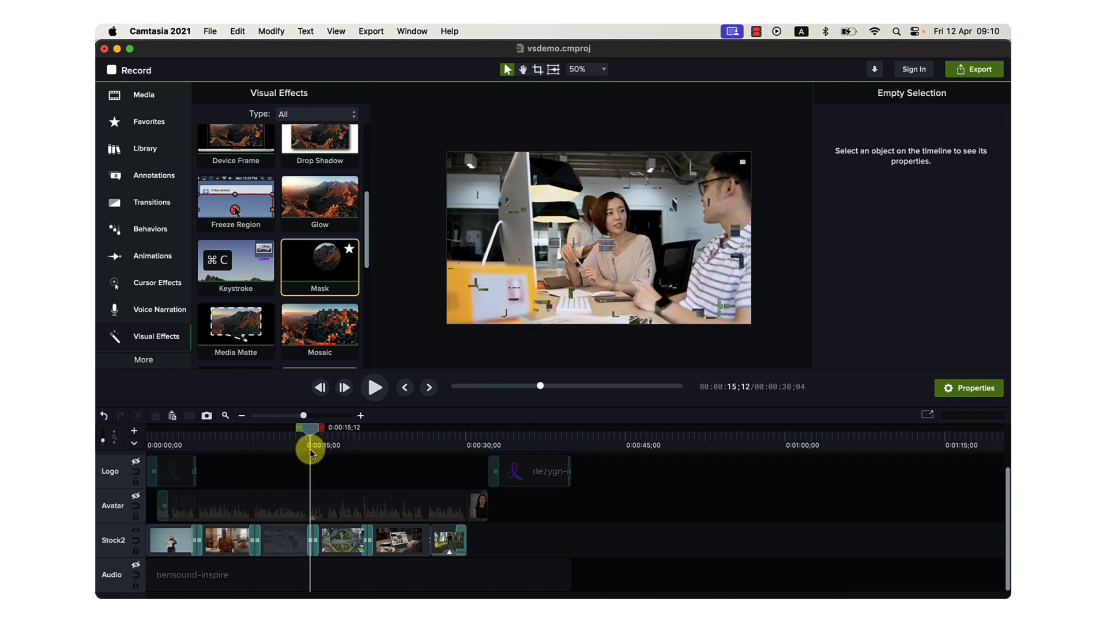
drag(311, 453, 247, 503)
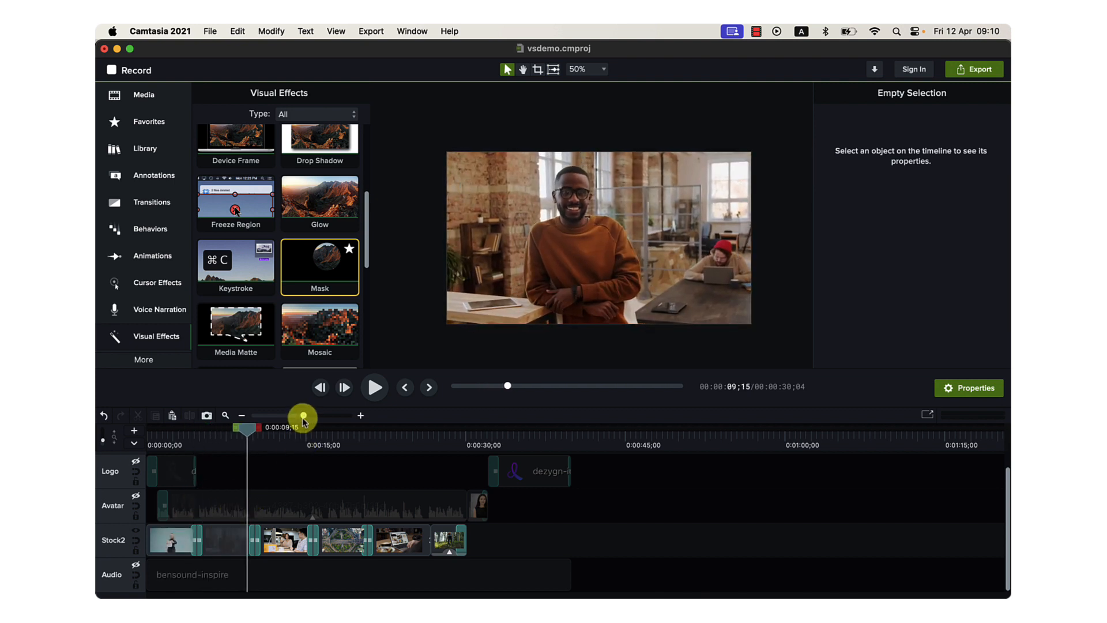
Make the hidden Avatar track visible so the masked avatar shows over the stock footage.
drag(303, 416, 318, 415)
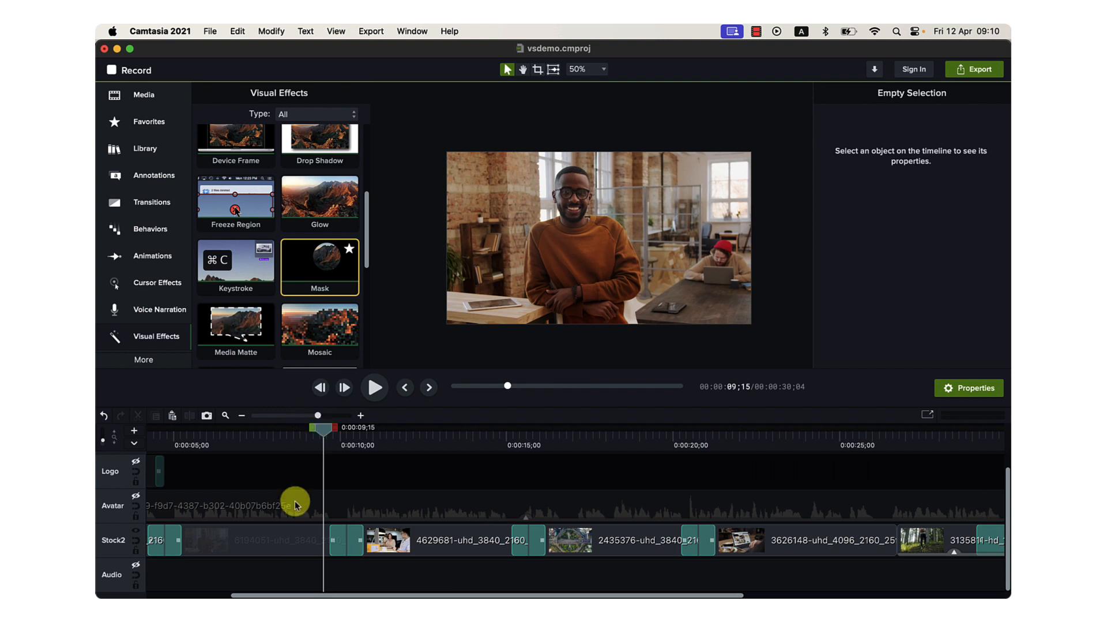
scroll(295, 505, left, 2)
scroll(294, 505, left, 4)
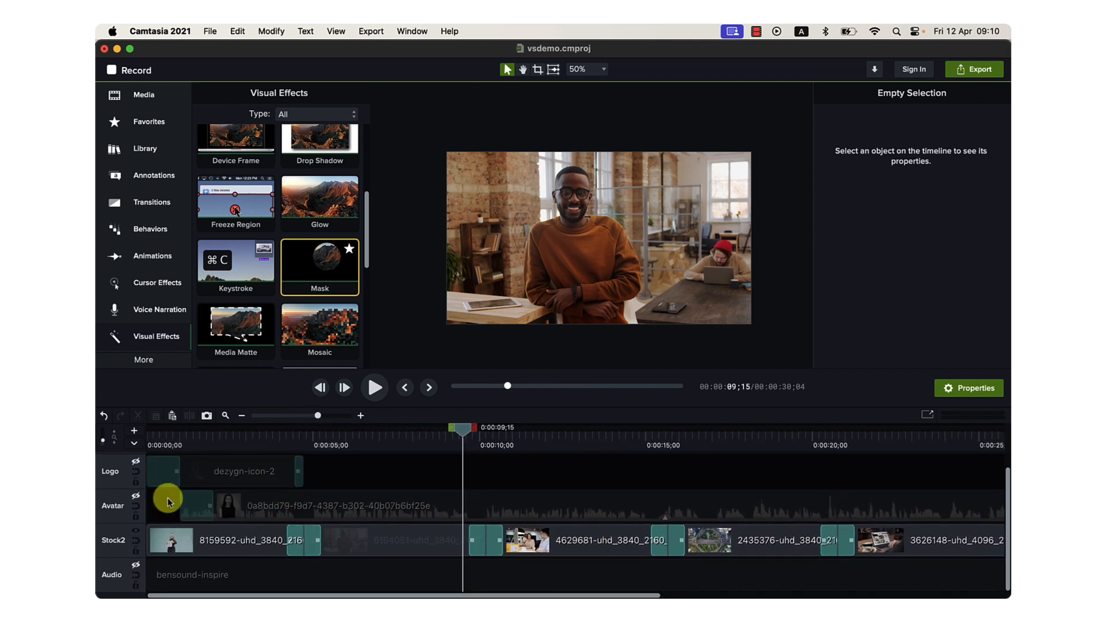
click(137, 493)
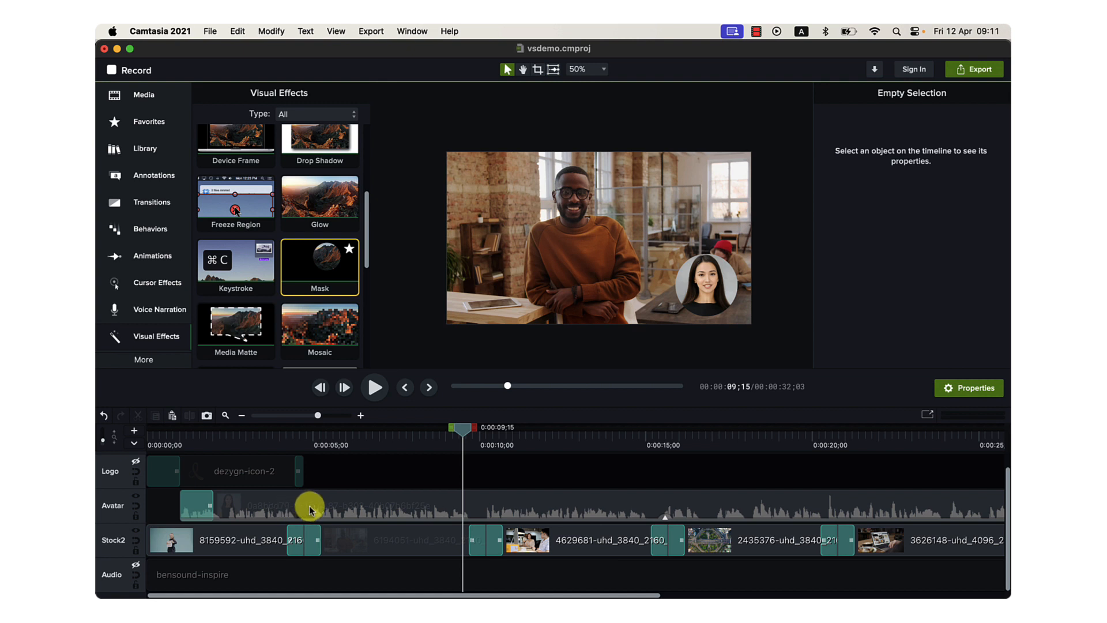
Play back the masked avatar over the first stock clip from 0:00;07 to 0:04;17.
drag(463, 430, 155, 507)
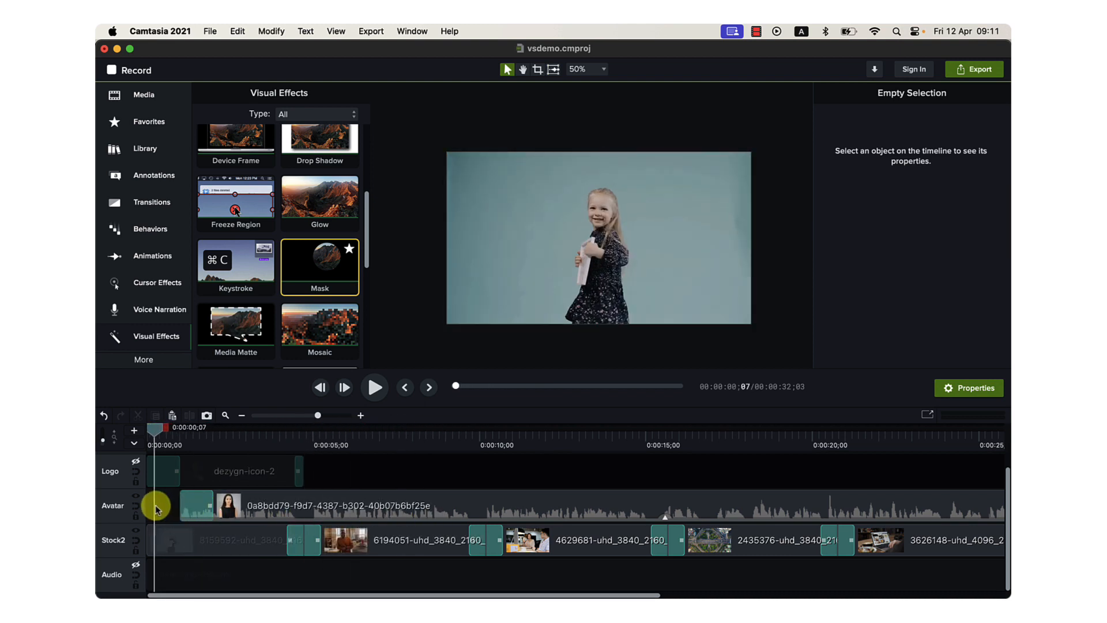
key(space)
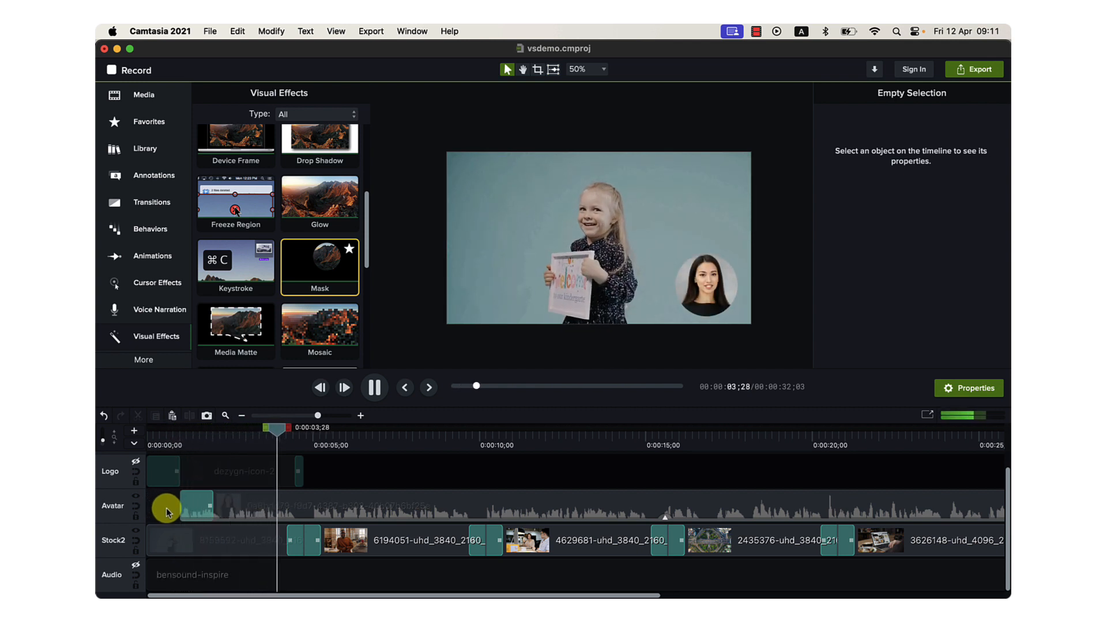
key(space)
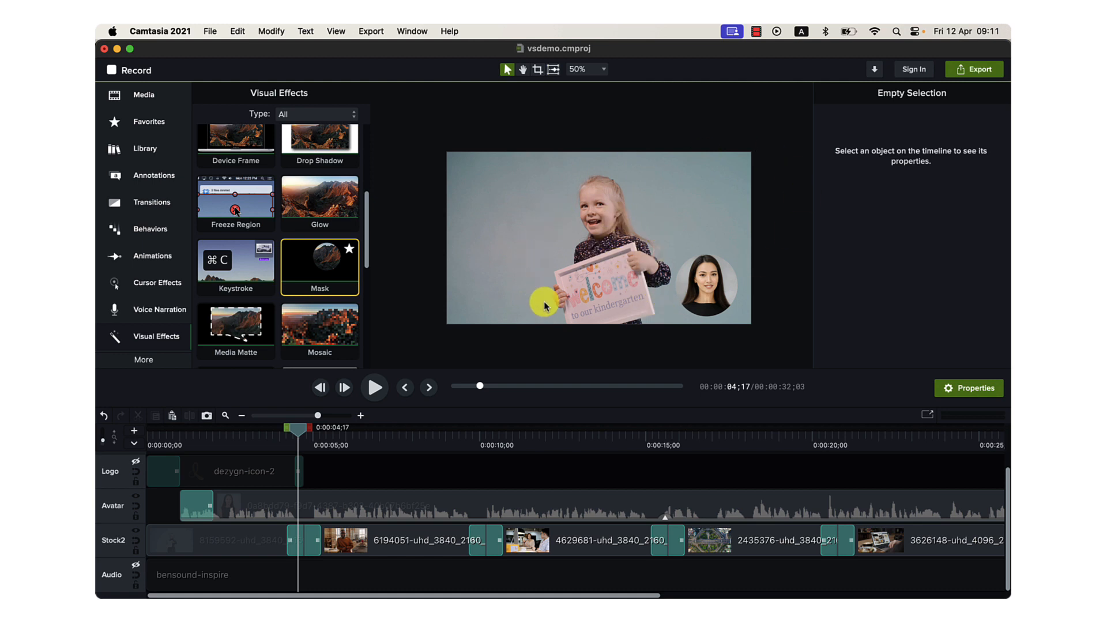
Switch to the ChatGPT conversation in Chrome and find the Pexels Video Search Terms for the entrepreneur and agency branches.
click(388, 551)
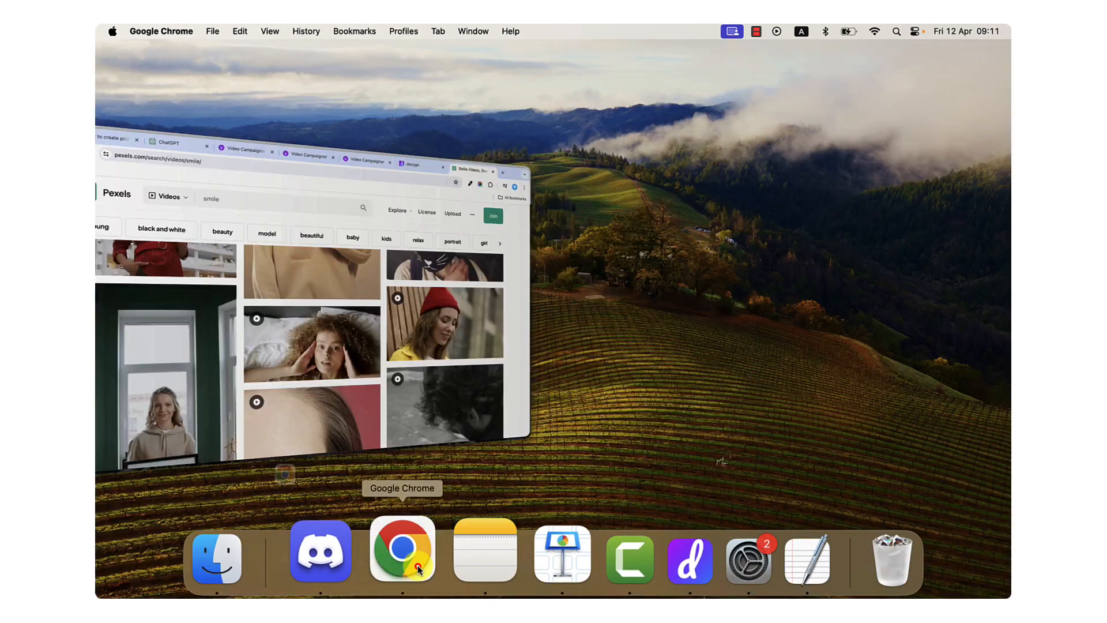
click(315, 56)
scroll(504, 370, down, 20)
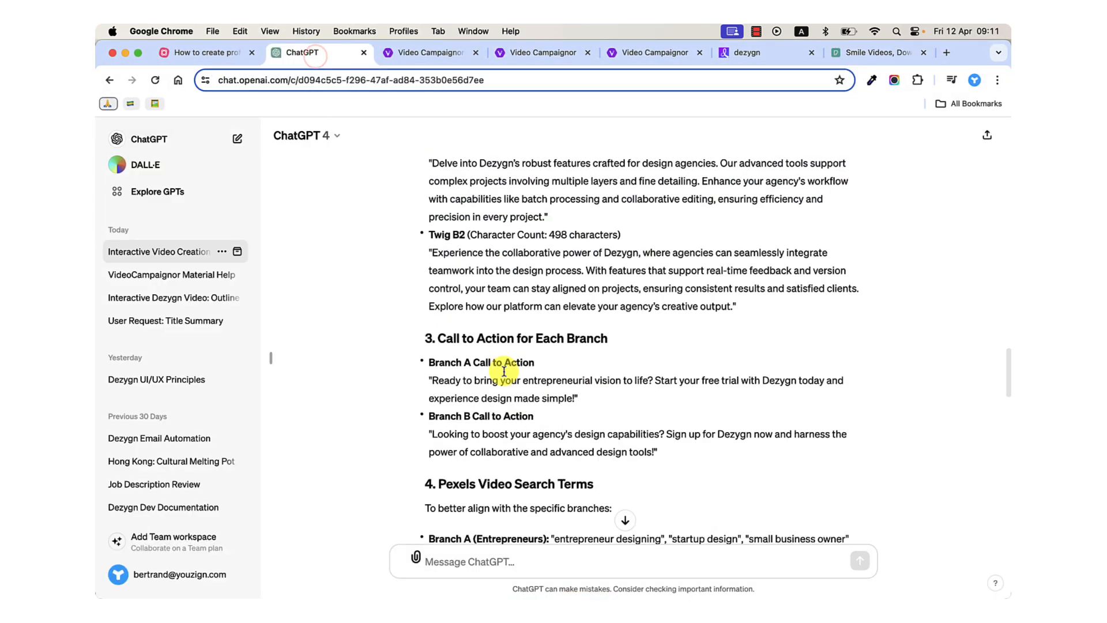
scroll(504, 371, down, 10)
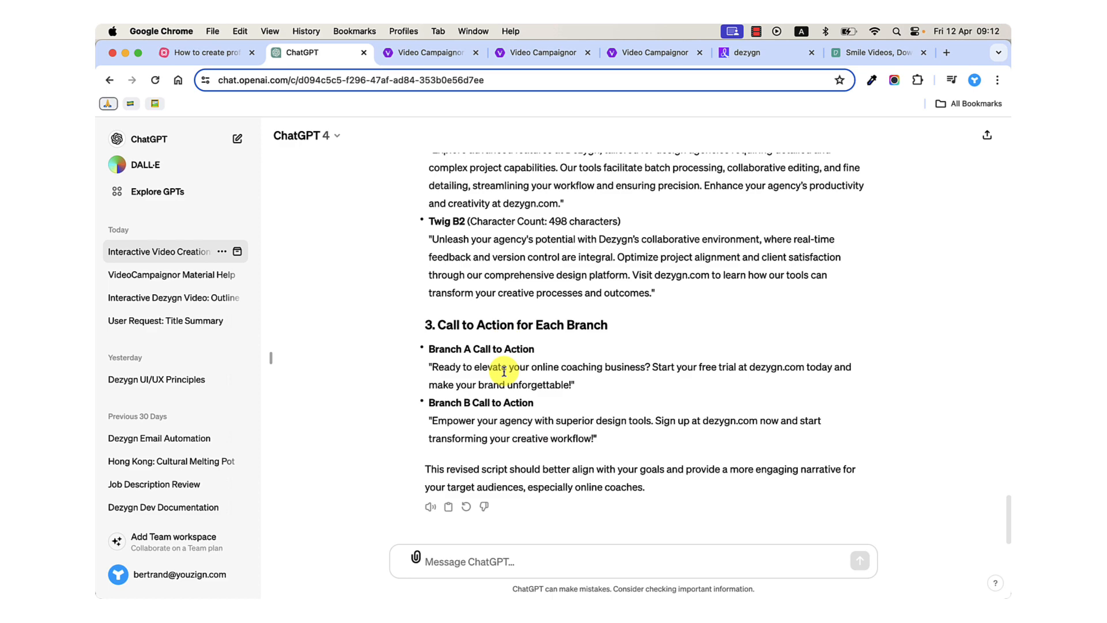
scroll(519, 433, up, 20)
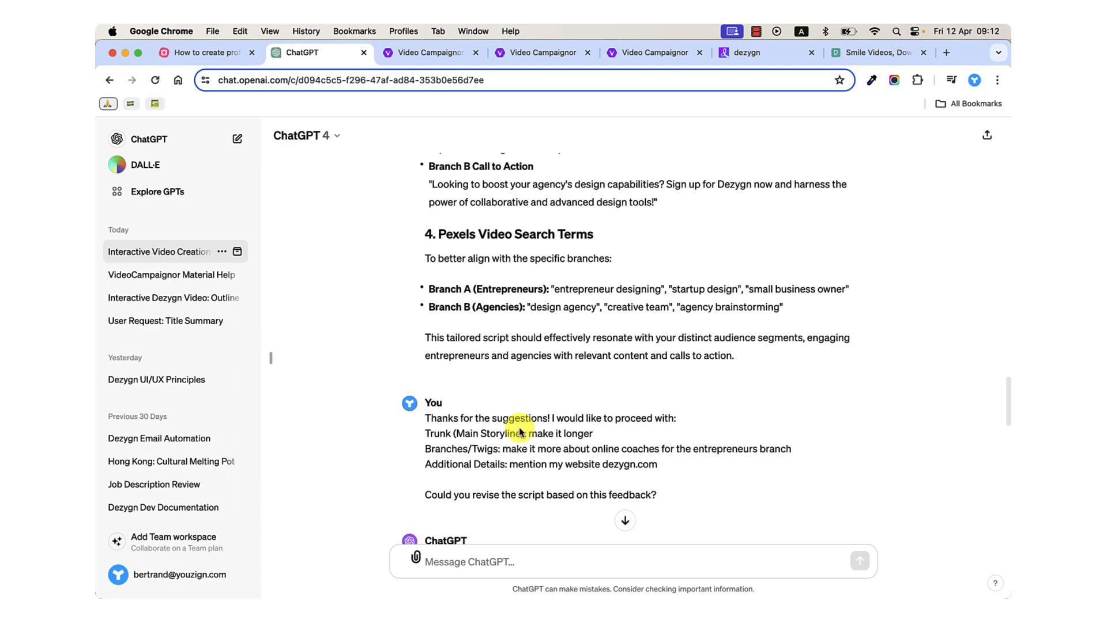
scroll(519, 427, up, 1)
Highlight the suggested search terms in both branches, including "entrepreneur designing", "startup design" and "agency brainstorming".
drag(427, 301, 652, 353)
click(652, 352)
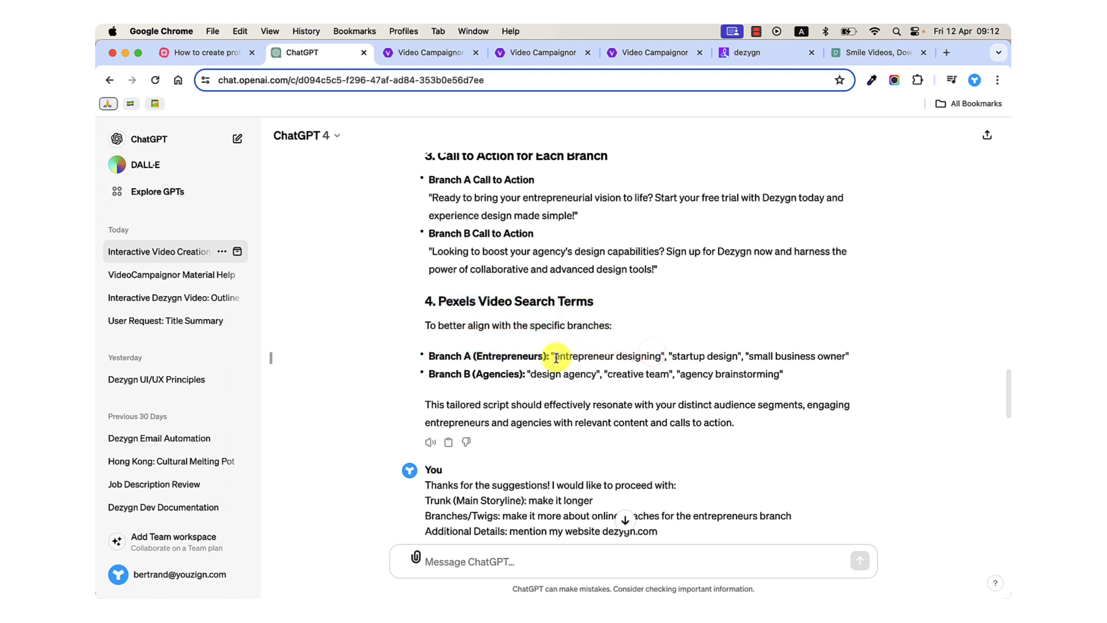
drag(554, 356, 653, 353)
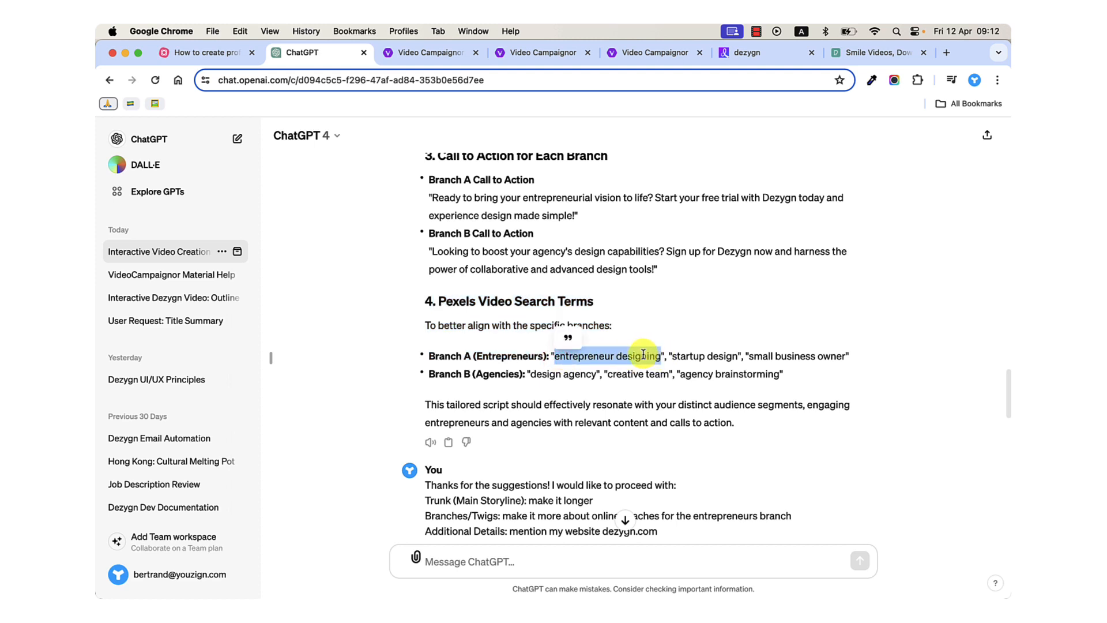
drag(676, 355, 728, 358)
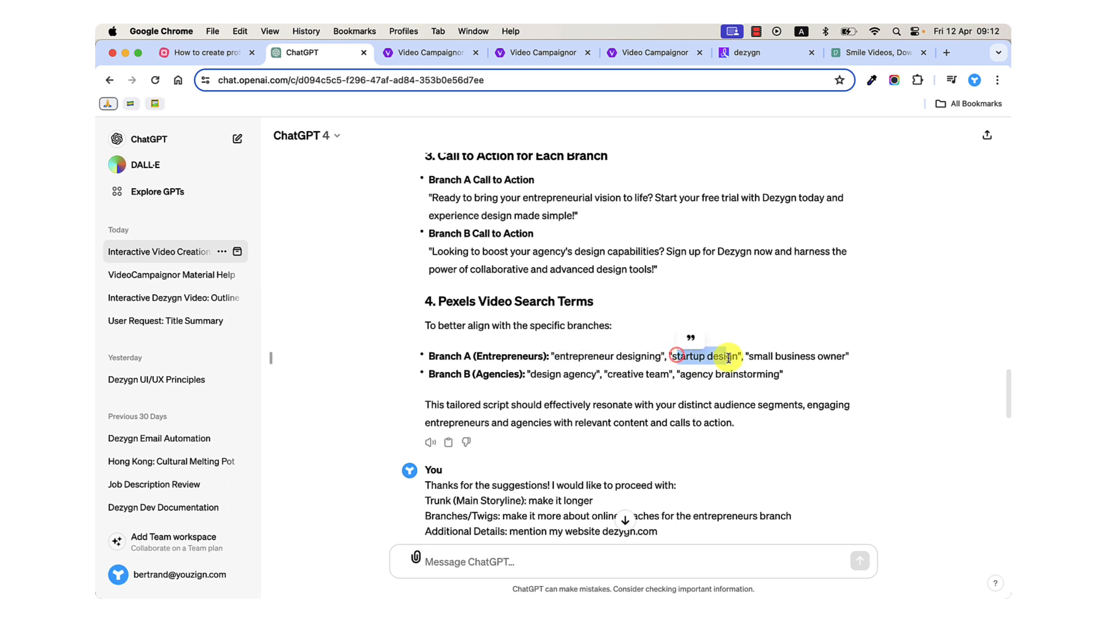
click(570, 376)
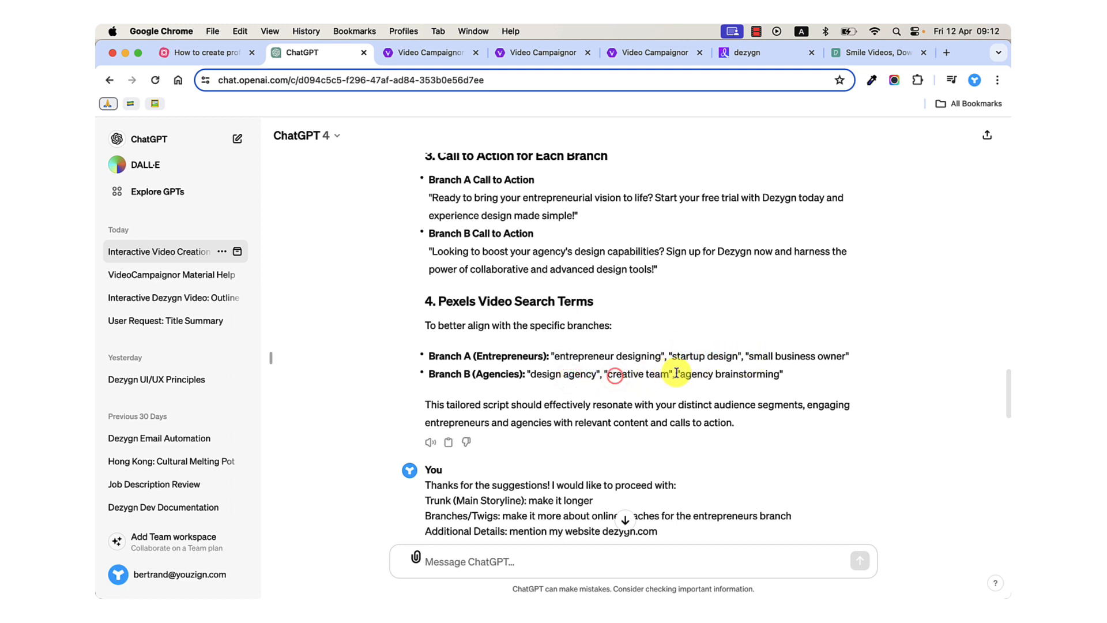
drag(682, 373, 768, 377)
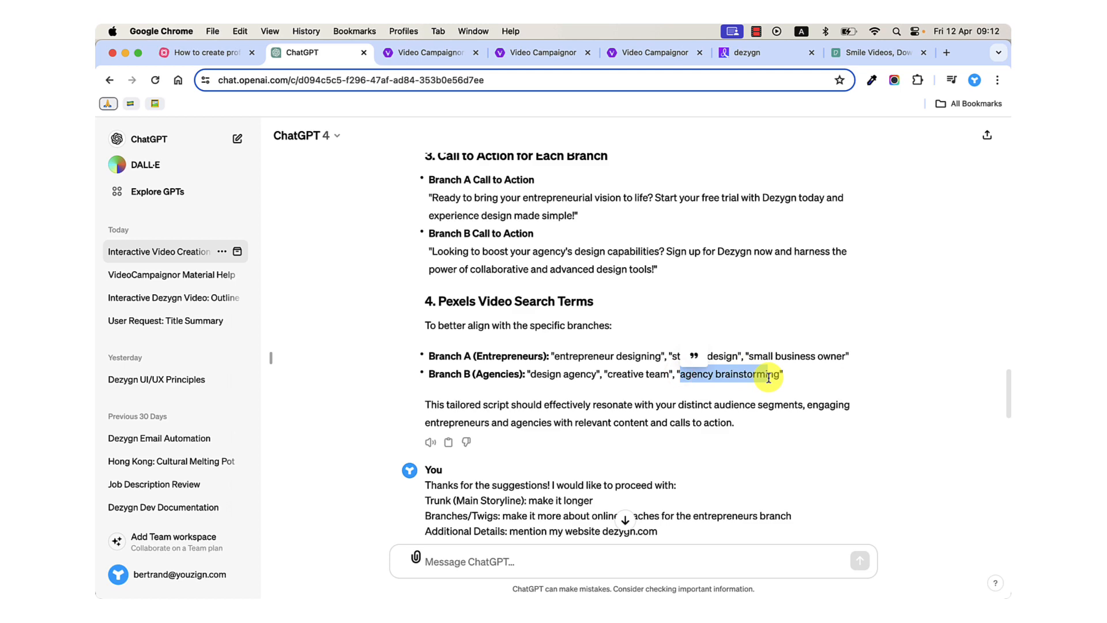
Find the earlier script's Pexels search terms and highlight the Main Storyline term "creative design studio".
scroll(706, 346, up, 10)
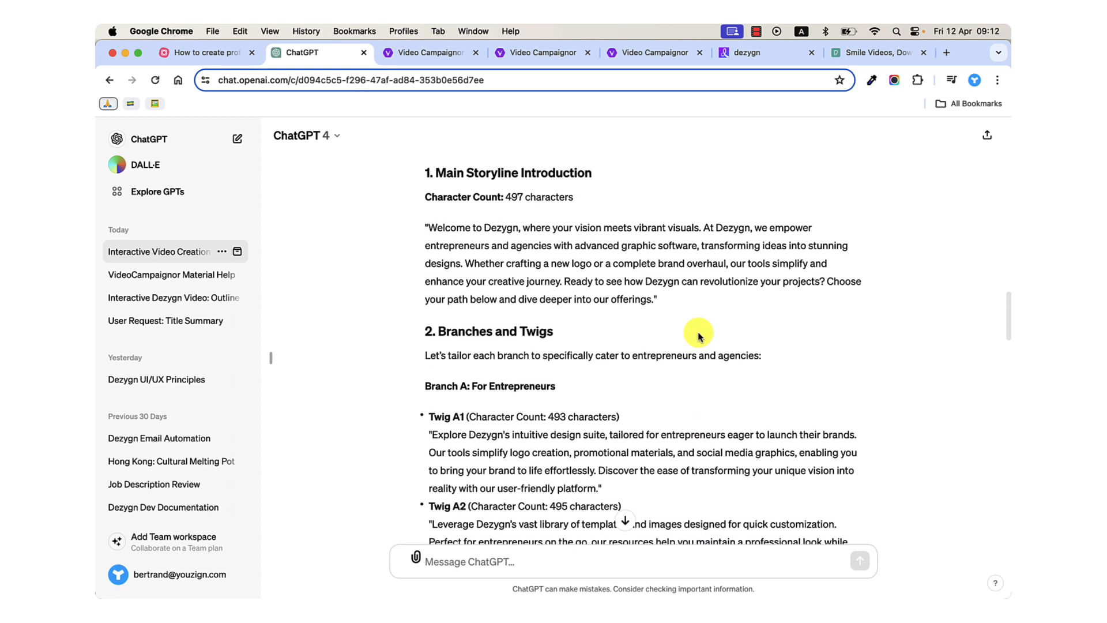
scroll(699, 337, up, 10)
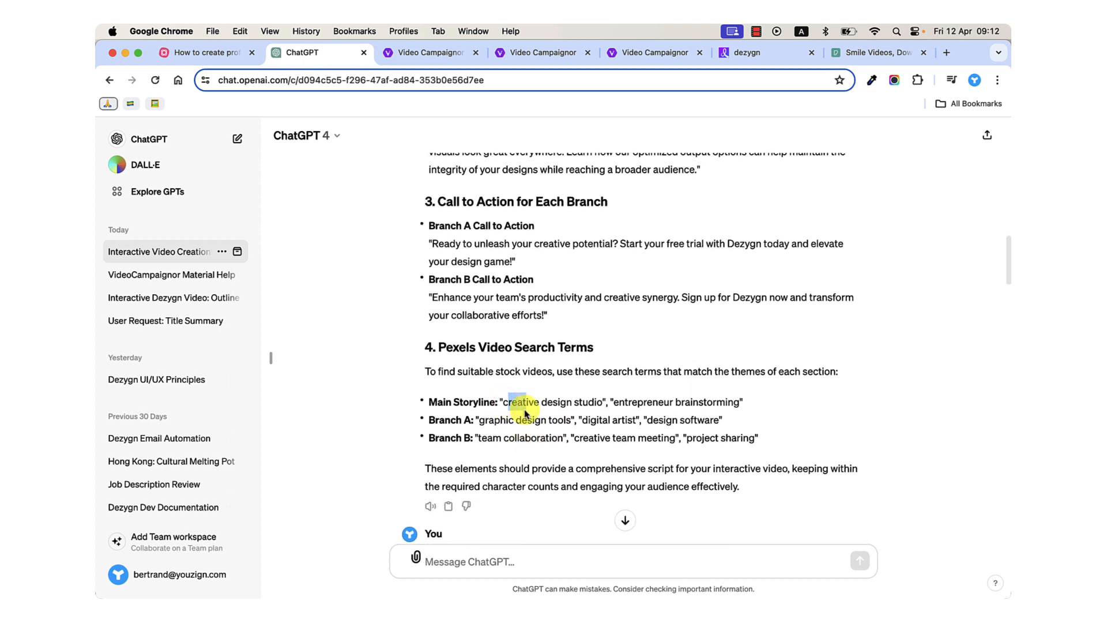
drag(547, 402, 600, 397)
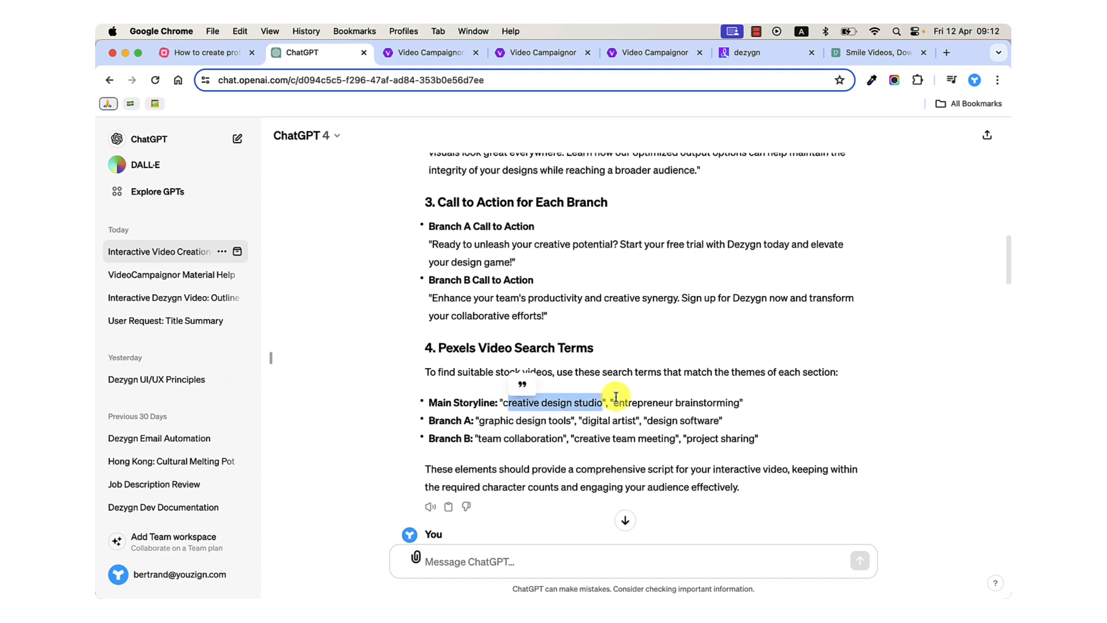
Copy the item requesting suggestions for Pexels video search terms from the original prompt, ending at "each section of your video".
scroll(595, 397, up, 10)
scroll(616, 400, up, 15)
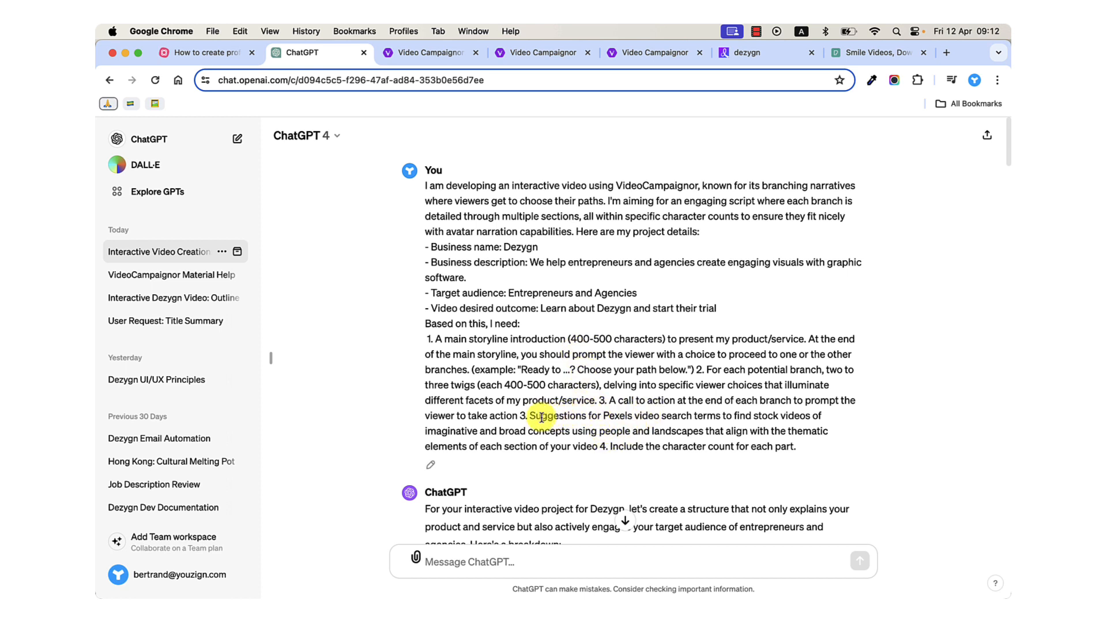
drag(521, 417, 585, 444)
key(super+c)
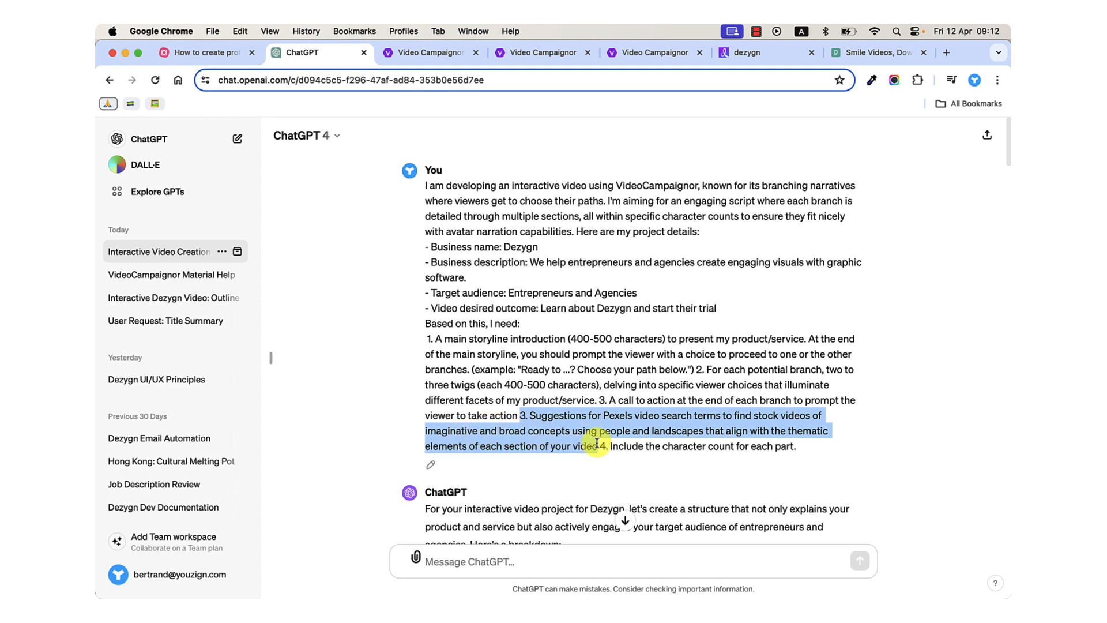
Send ChatGPT the copied Pexels request followed by "can u review that part and make sure the concepts are as described".
scroll(596, 443, down, 15)
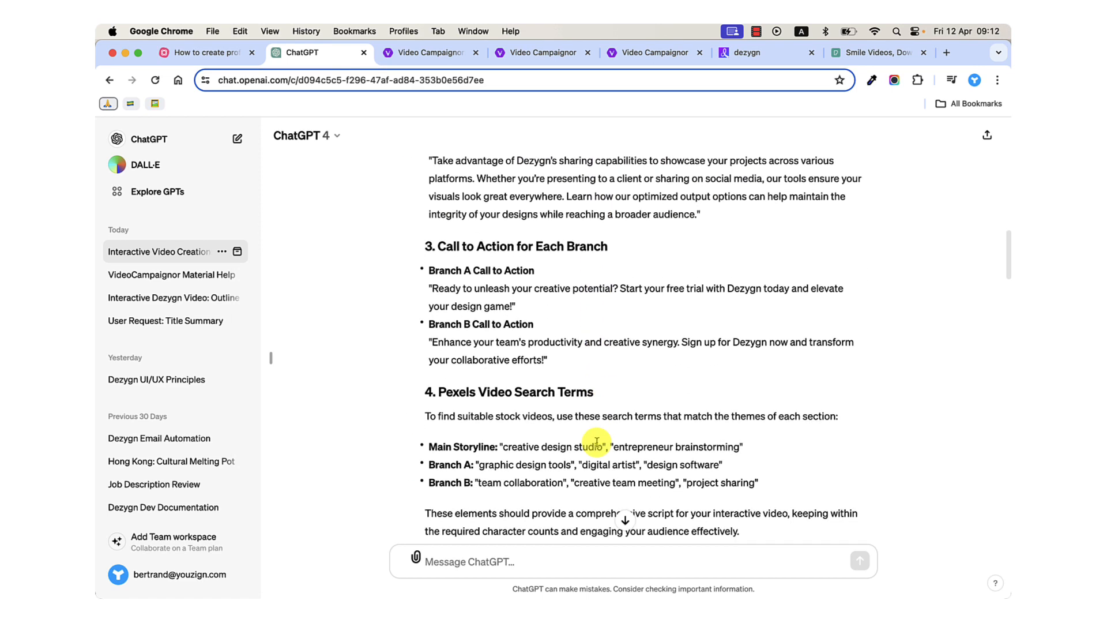
scroll(597, 442, down, 2)
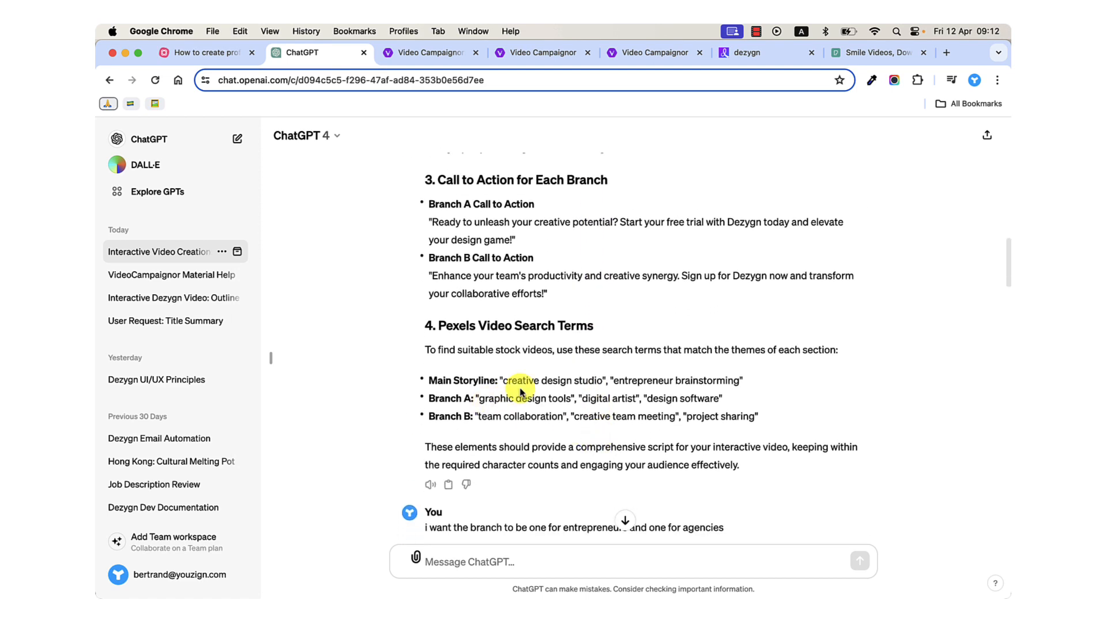
click(535, 556)
key(super+v)
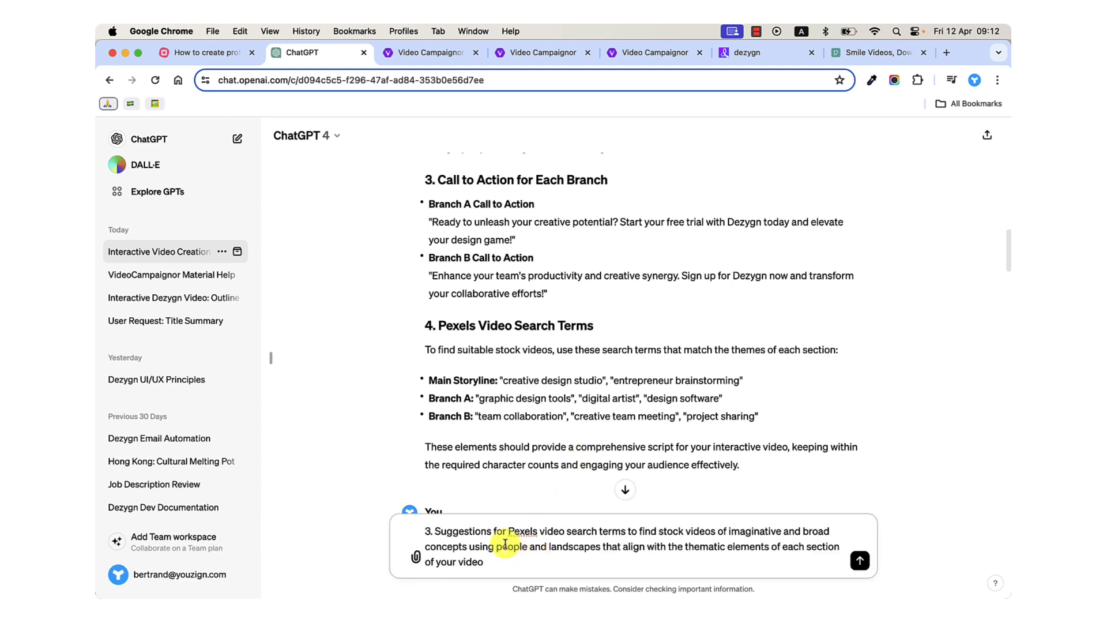
key(shift+Return)
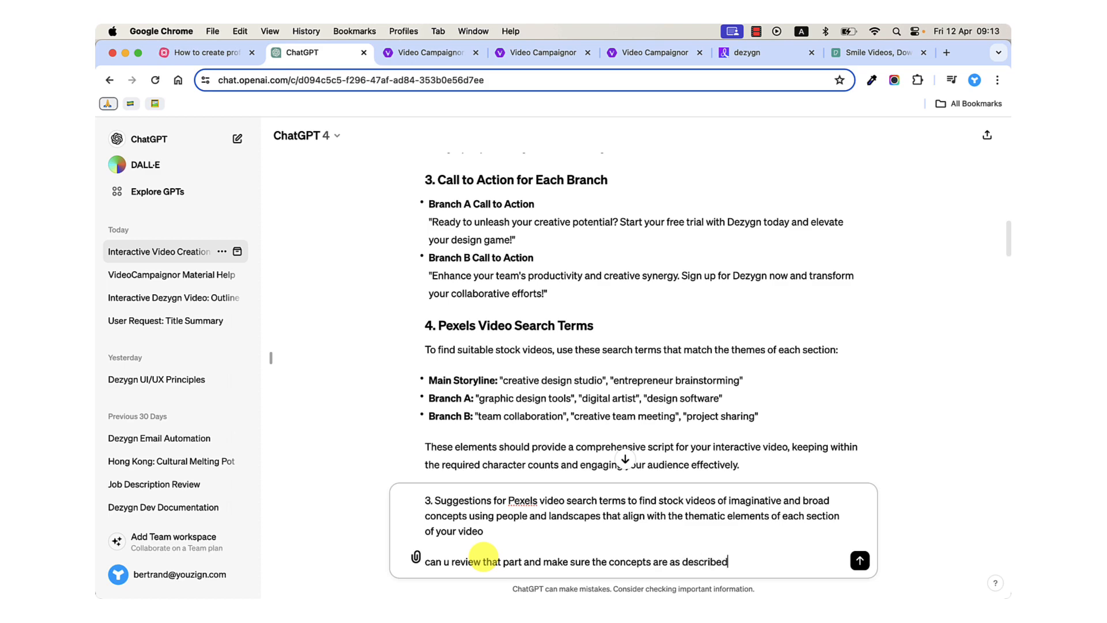
key(Return)
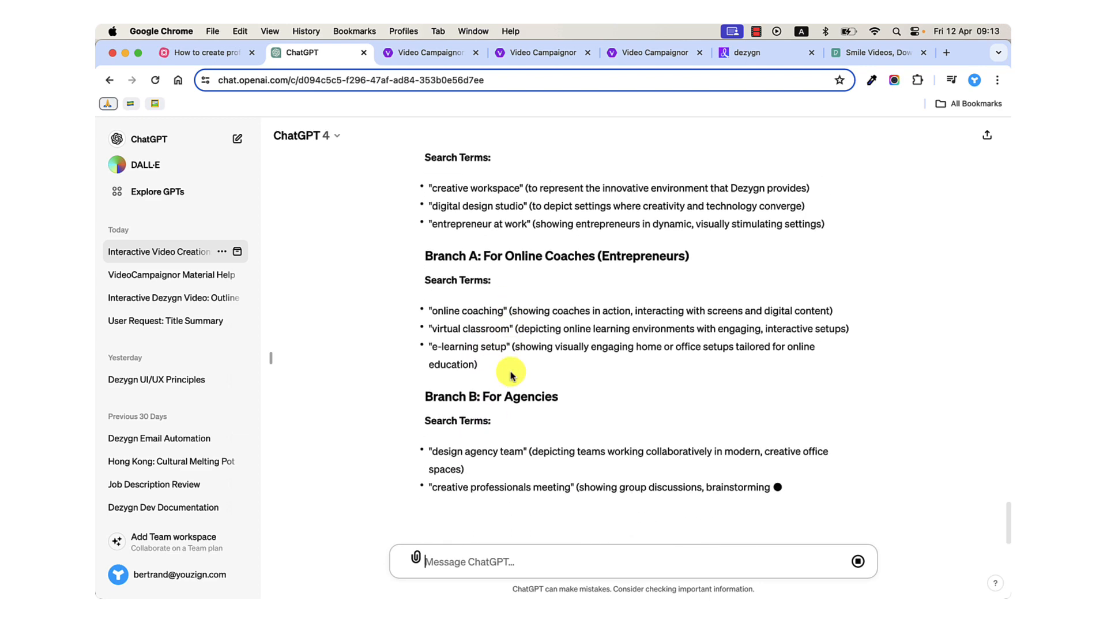
Review the refined search terms in ChatGPT's reply and copy the Main Storyline term "creative workspace".
scroll(511, 373, up, 2)
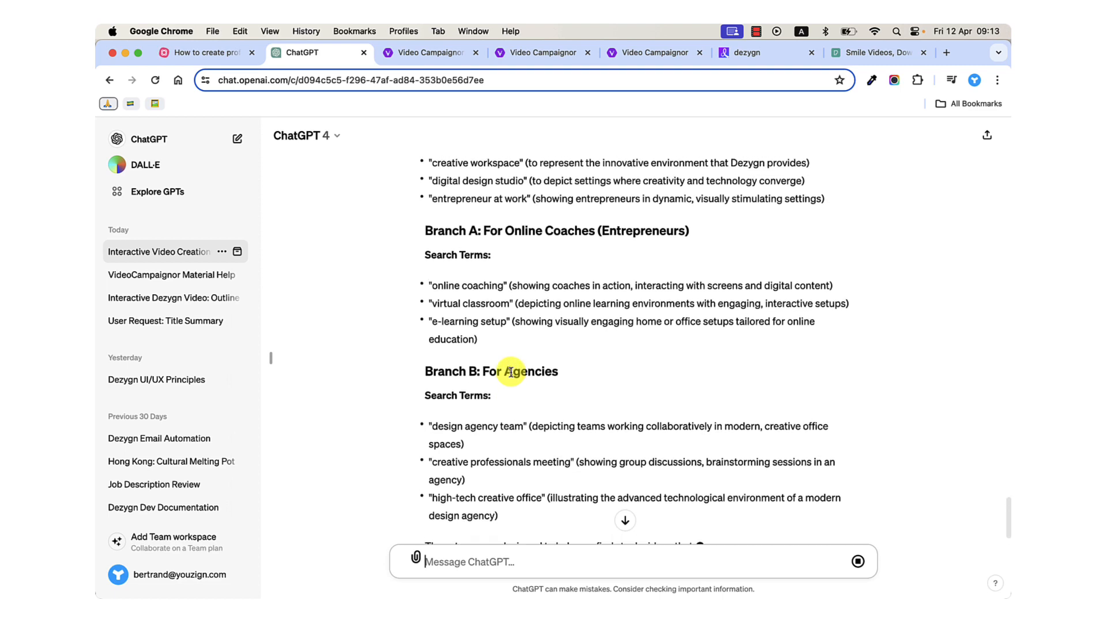
scroll(510, 372, down, 3)
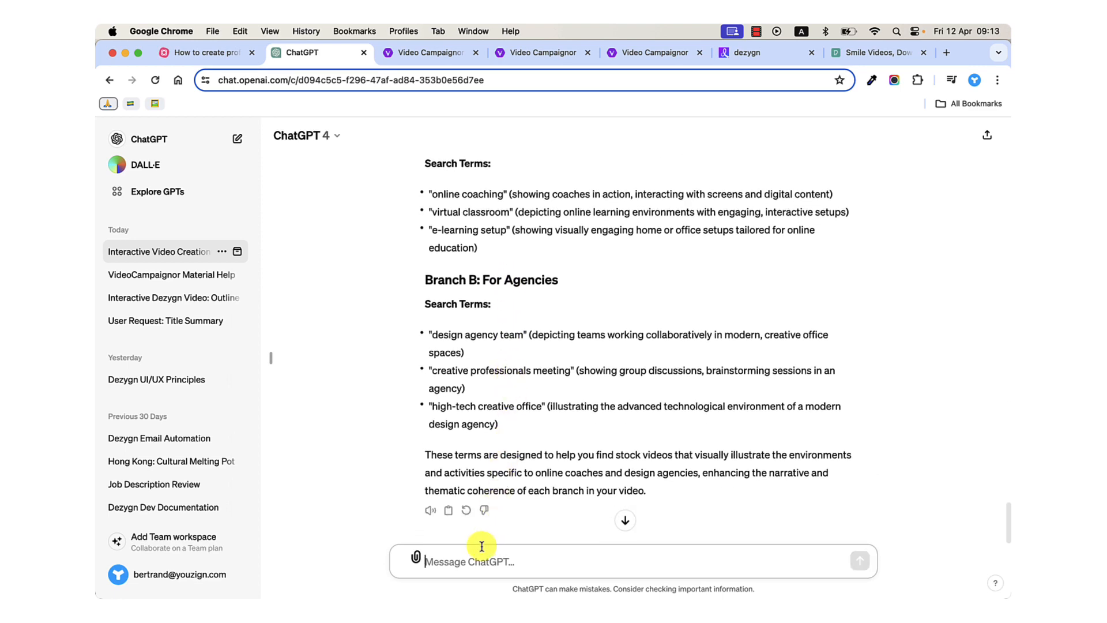
scroll(526, 456, up, 5)
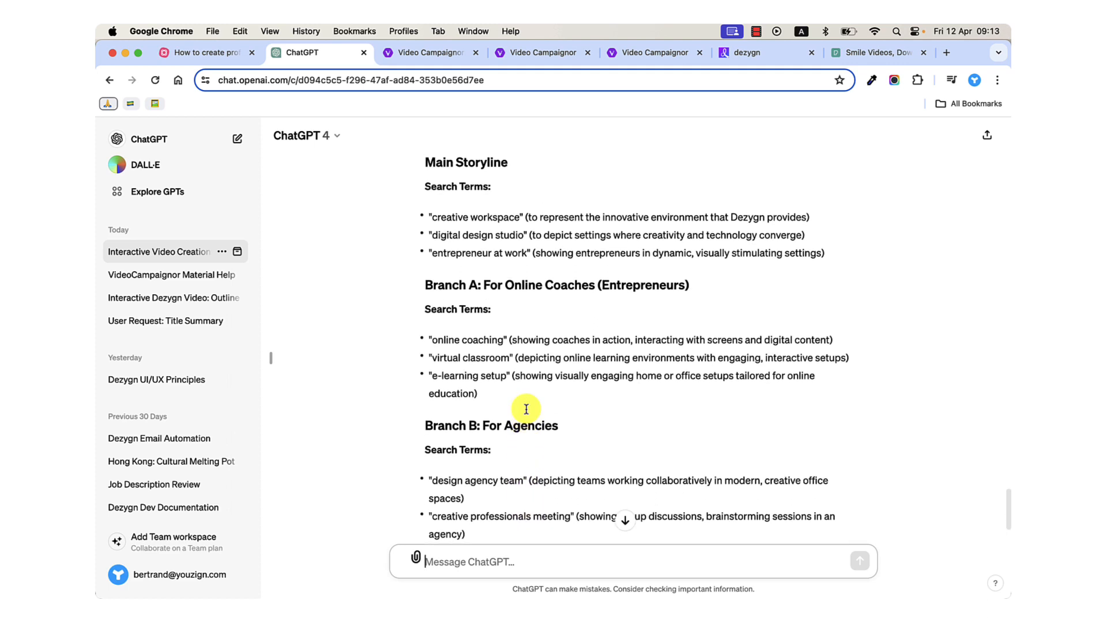
drag(433, 250, 520, 251)
key(super+c)
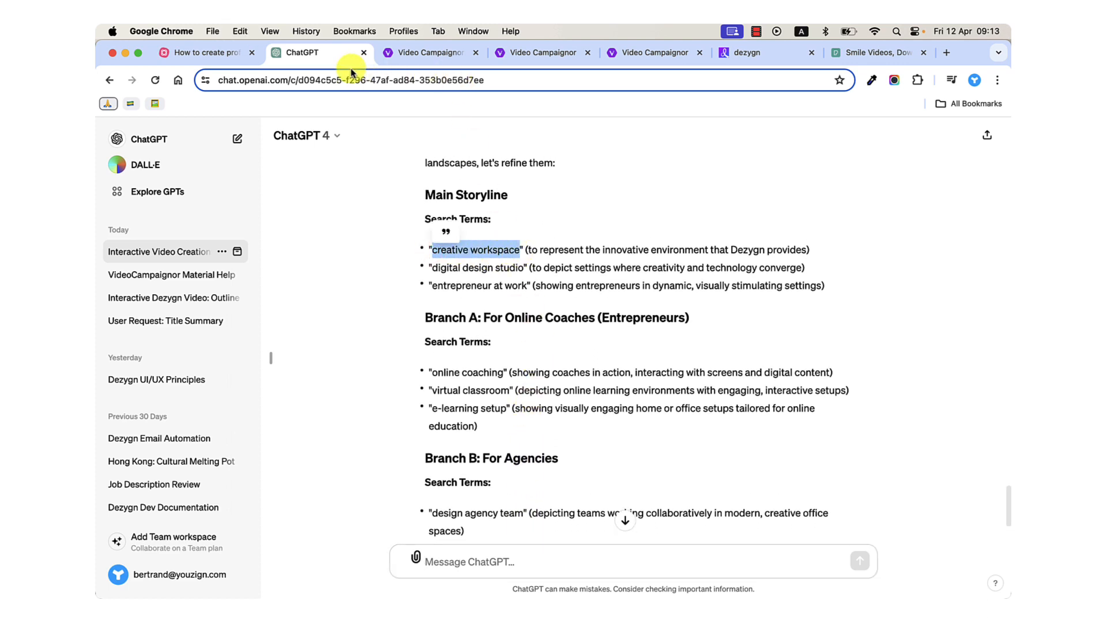
Place the Pexels tab beside the ChatGPT tab and search Pexels videos for "creative workspace".
drag(845, 52, 431, 49)
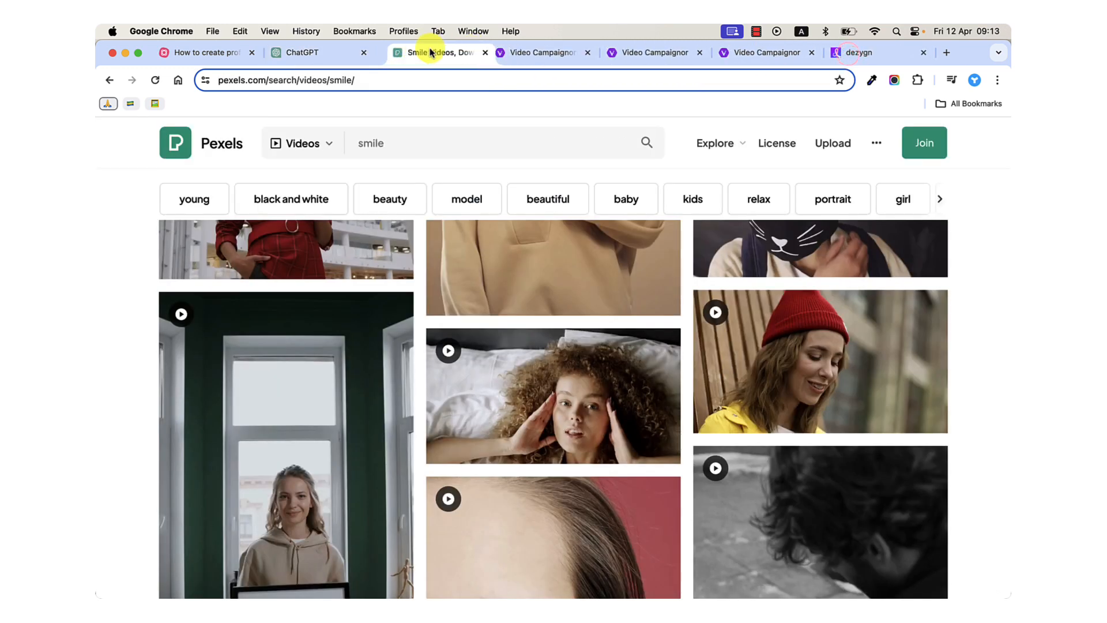
click(405, 139)
key(super+a)
key(super+v)
key(Return)
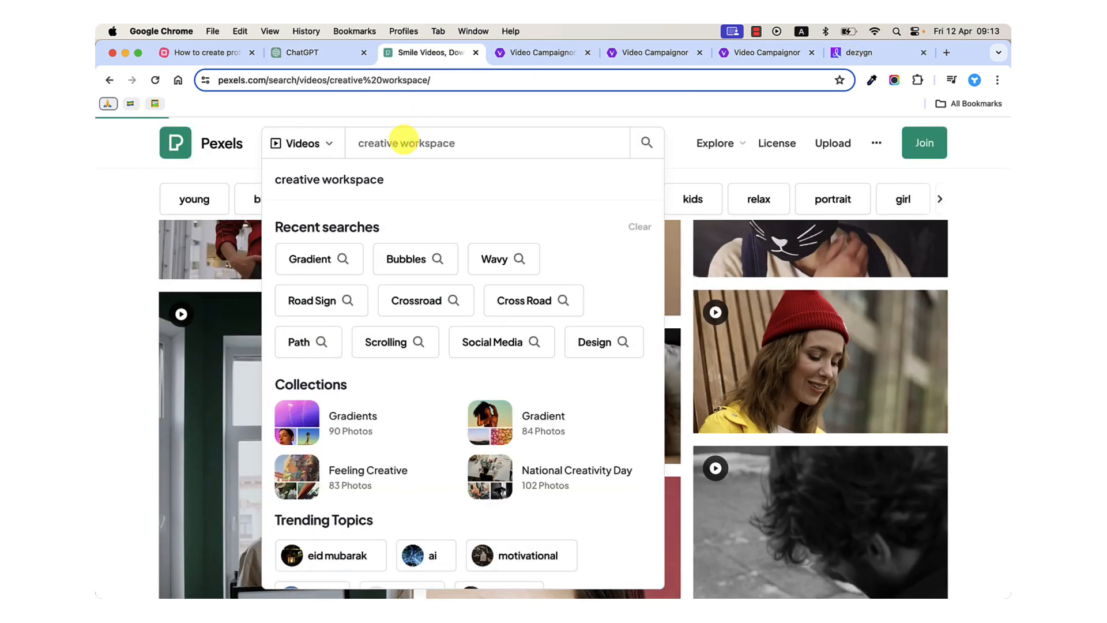
Browse the creative workspace video results for clips of people working together in an office.
scroll(699, 470, down, 6)
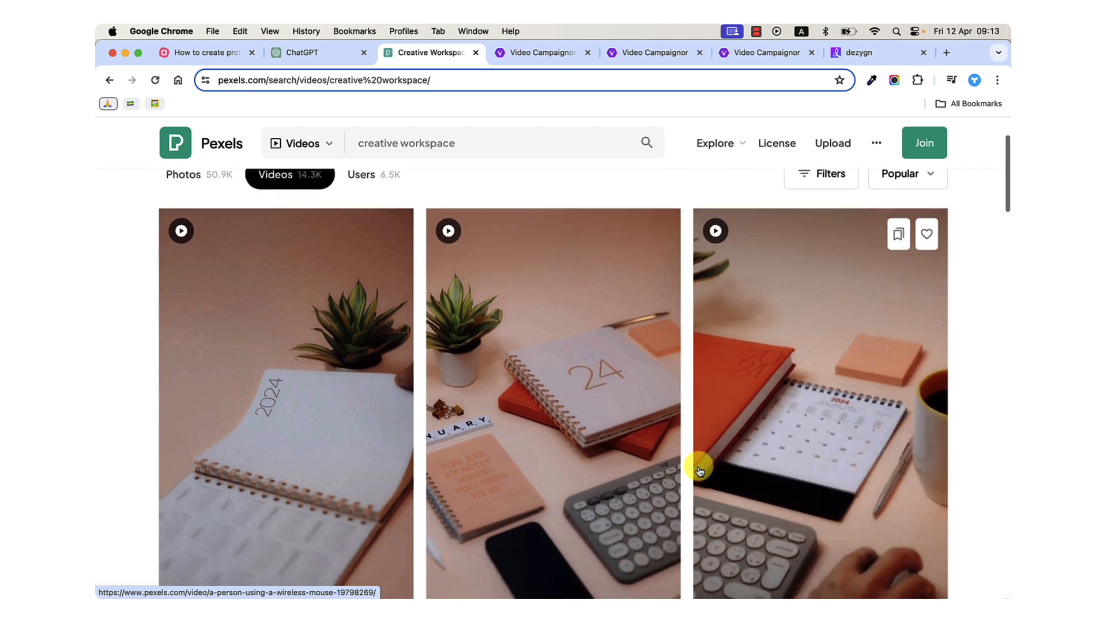
scroll(700, 470, down, 3)
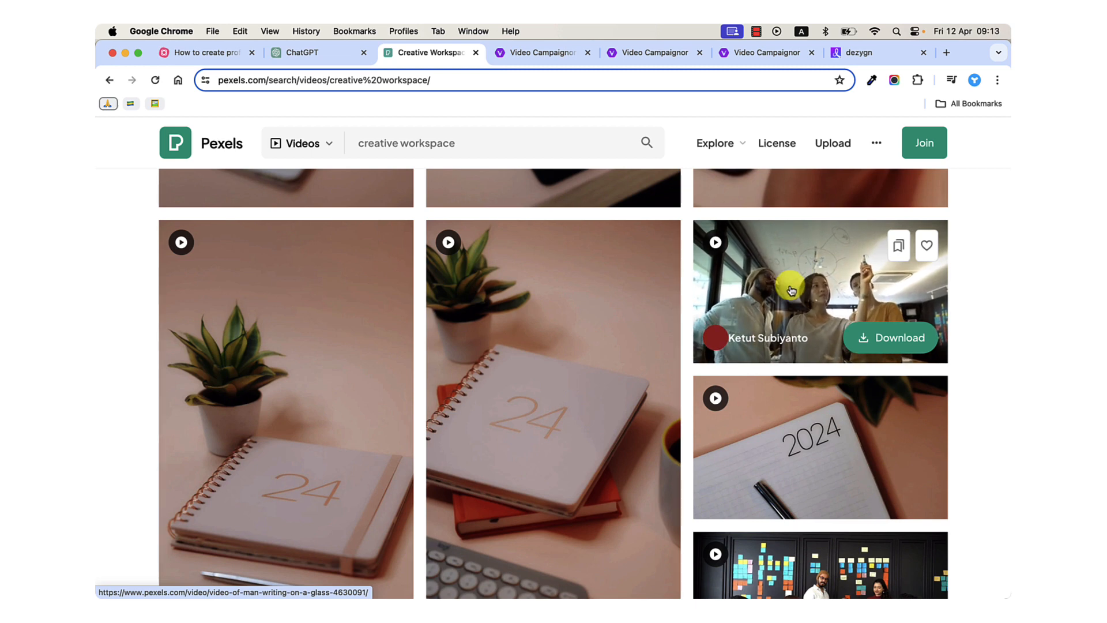
scroll(791, 290, down, 4)
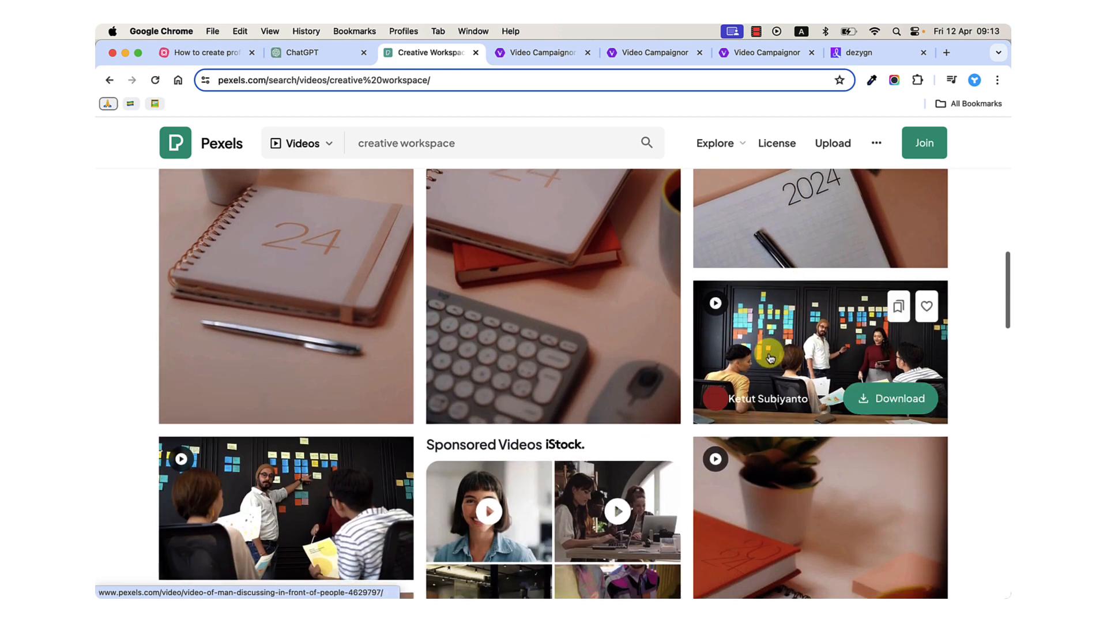
scroll(788, 351, down, 3)
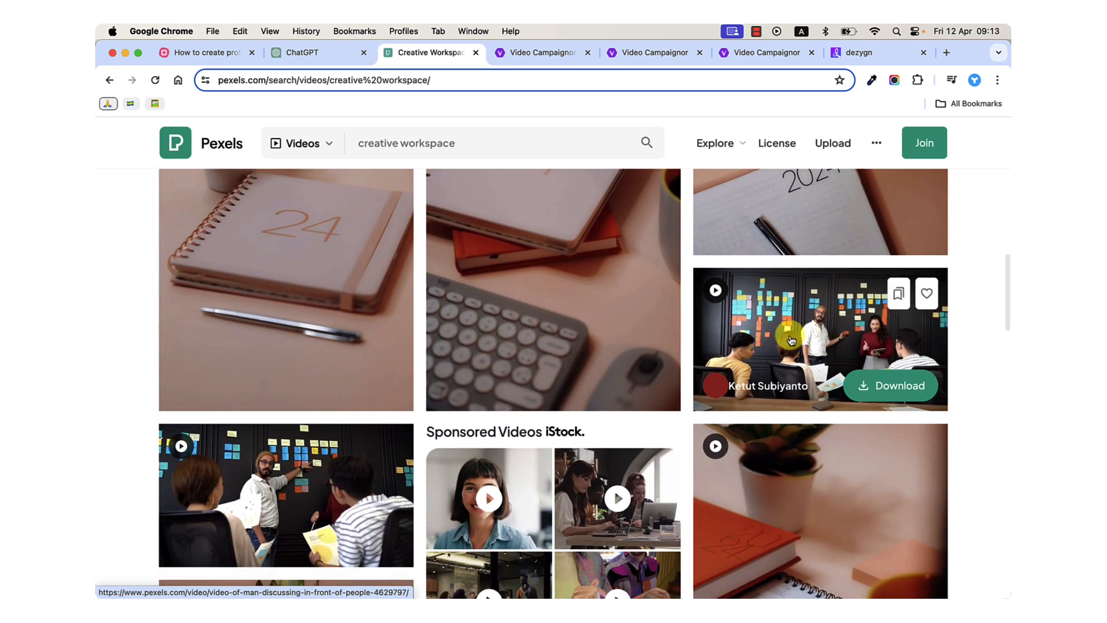
scroll(788, 348, down, 10)
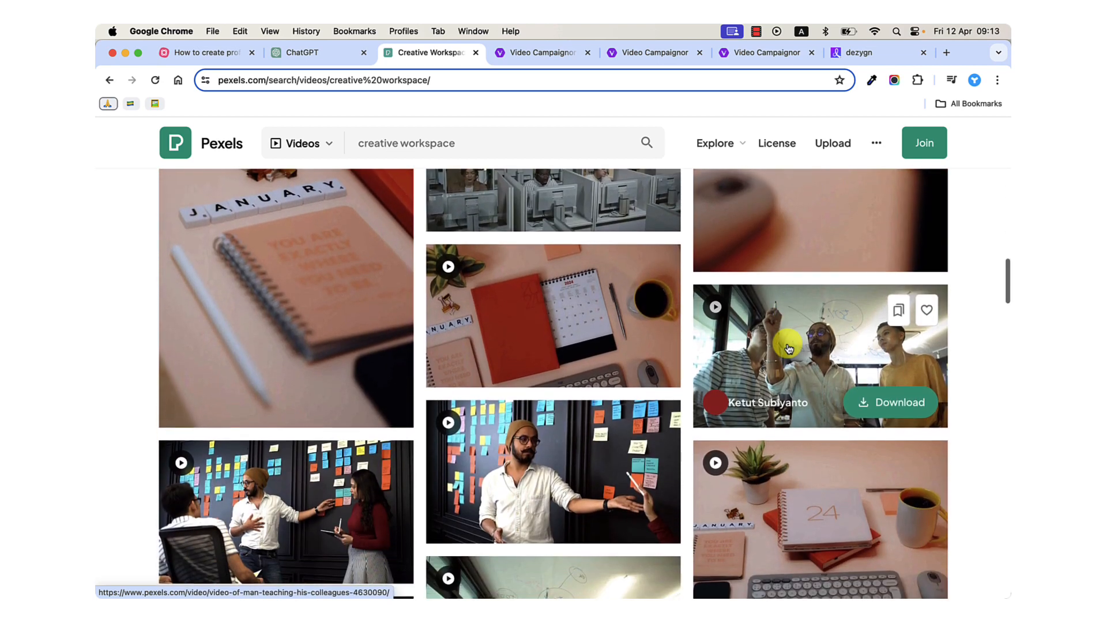
scroll(788, 348, down, 5)
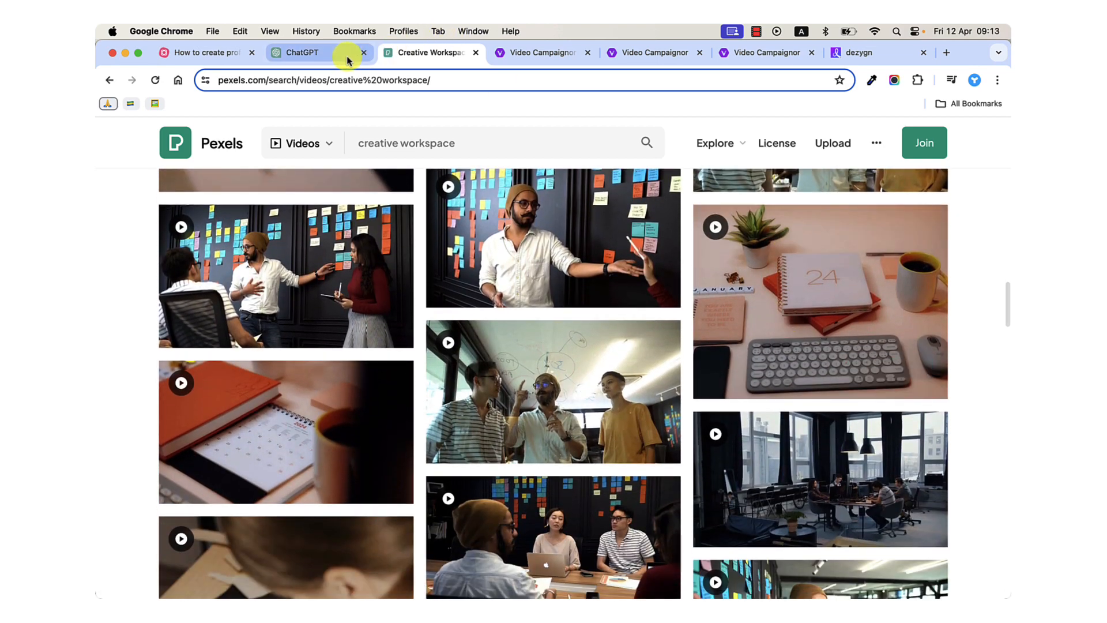
Copy the term "digital design studio" from ChatGPT's Main Storyline list and search Pexels videos for it.
click(337, 58)
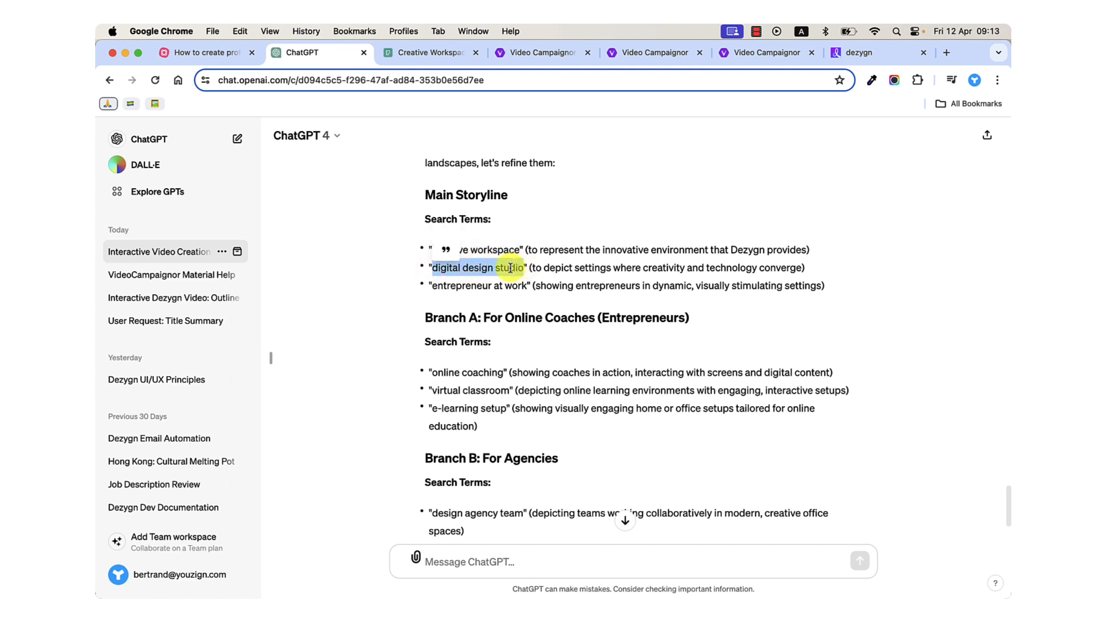
click(412, 64)
click(438, 148)
key(super+a)
text(digital design studio)
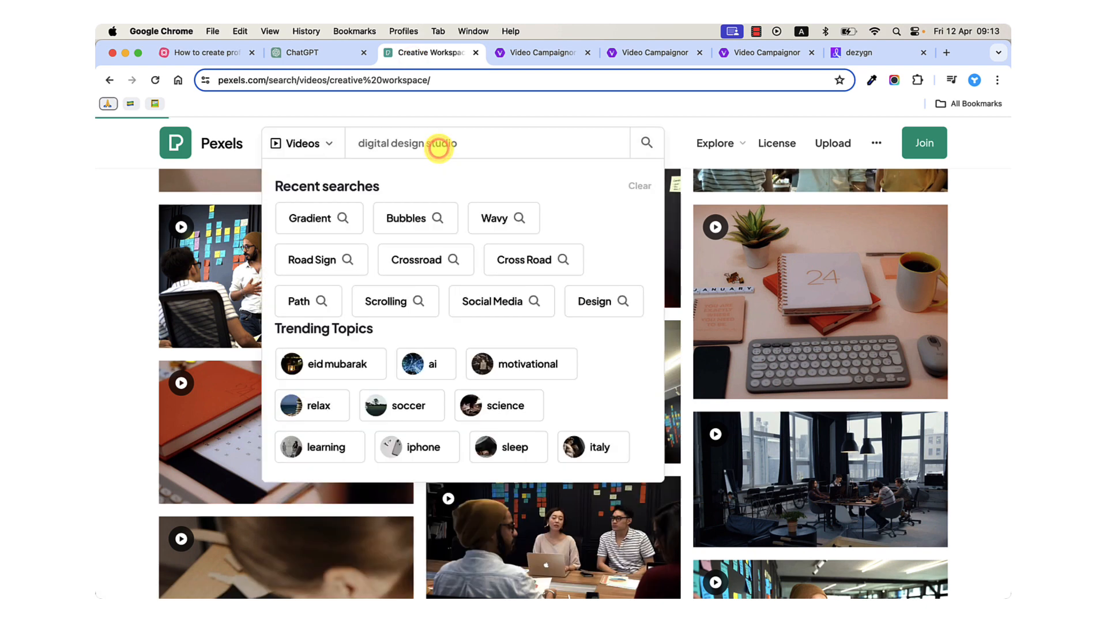
key(Return)
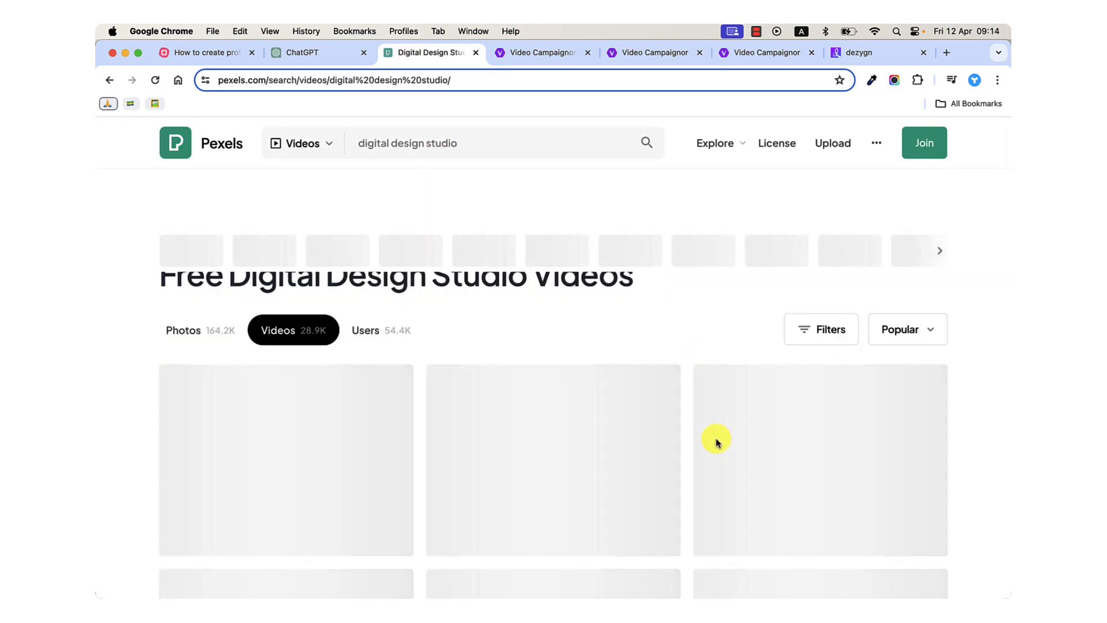
Browse the digital design studio video results for clips that suit the main storyline.
scroll(716, 443, down, 2)
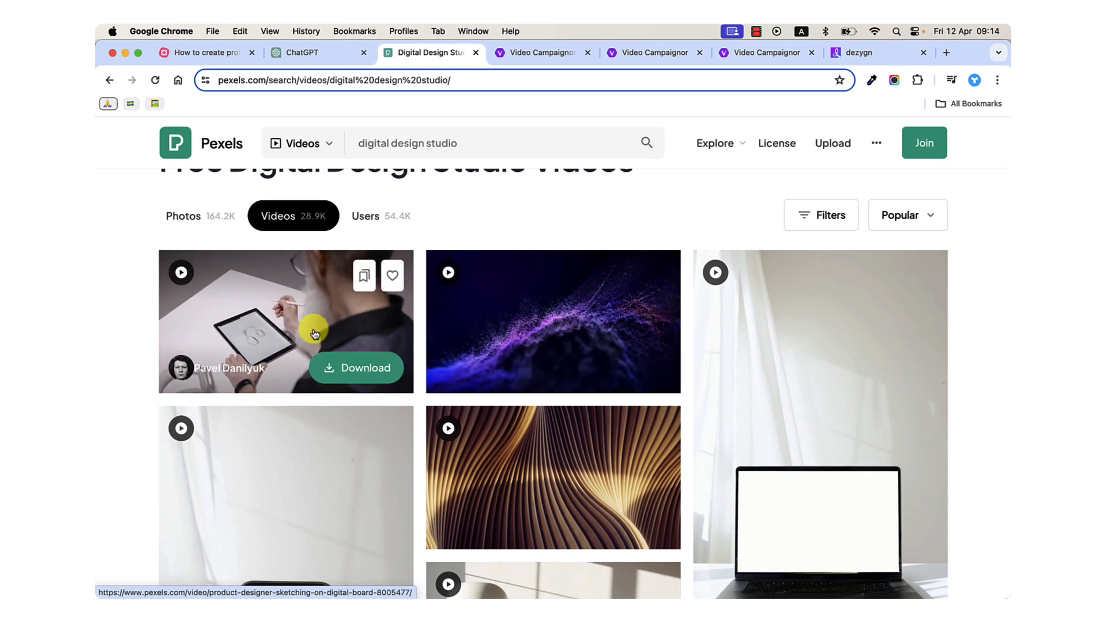
scroll(314, 334, down, 5)
scroll(315, 334, down, 20)
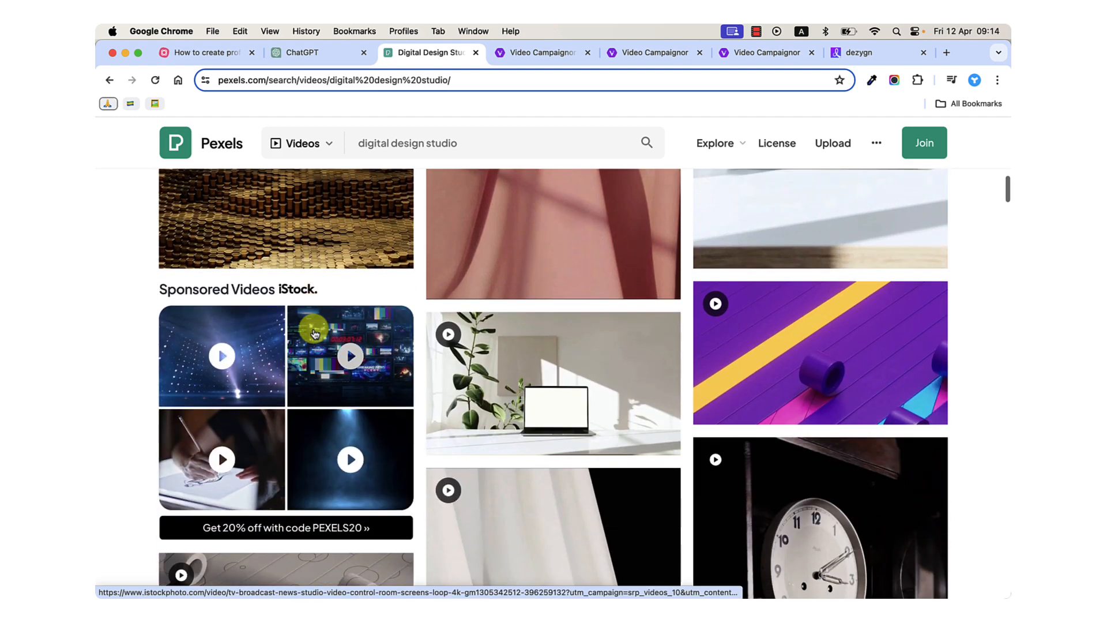
scroll(314, 333, down, 12)
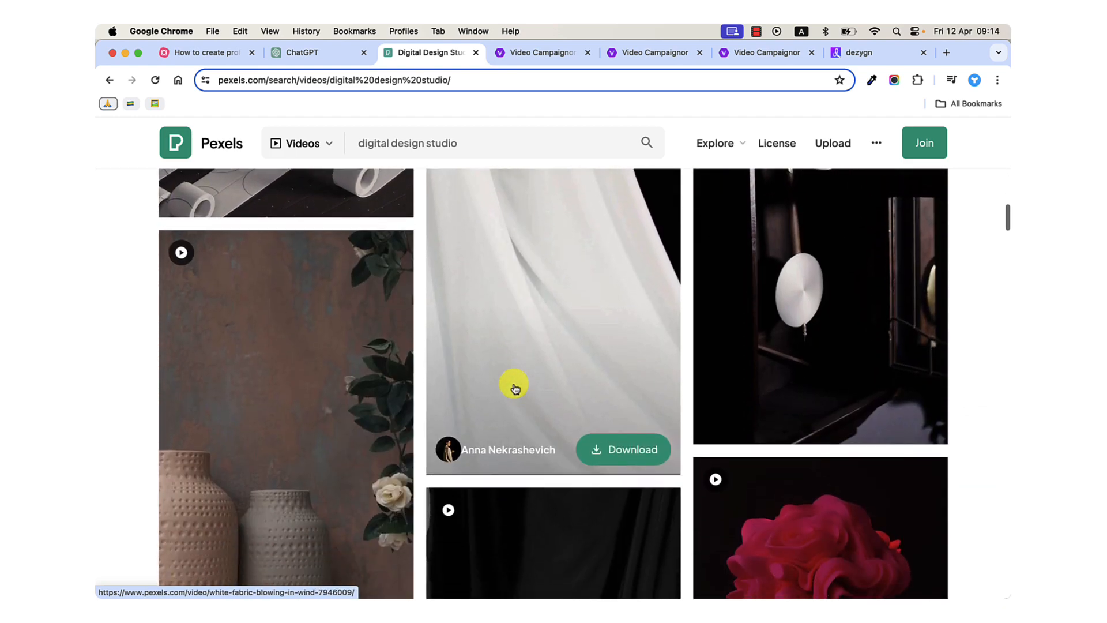
scroll(514, 388, down, 3)
scroll(514, 388, up, 20)
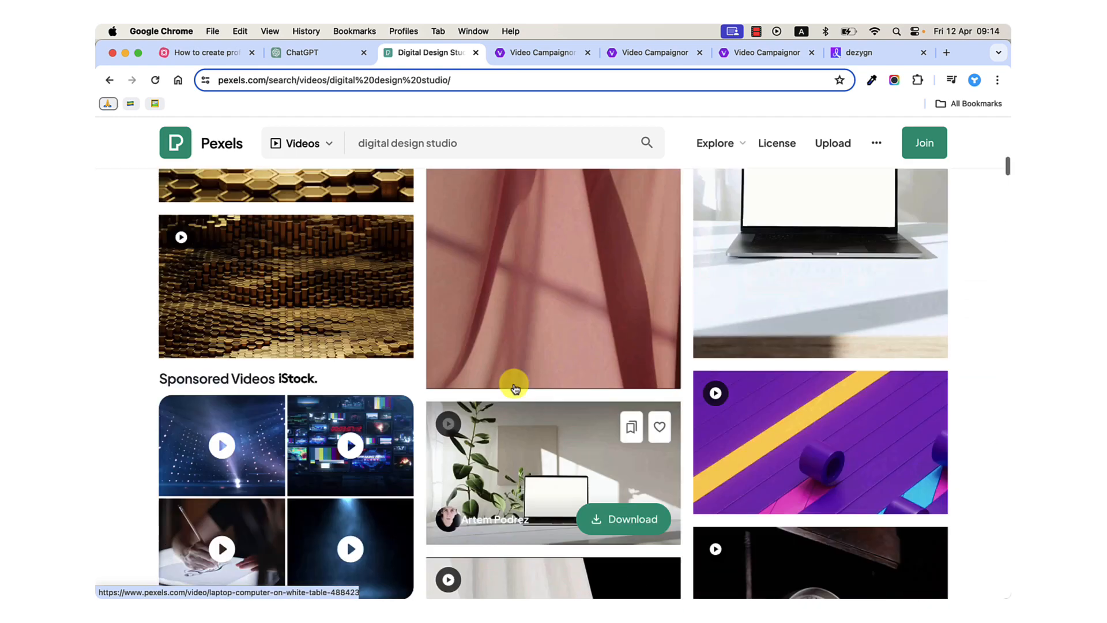
scroll(515, 388, down, 1)
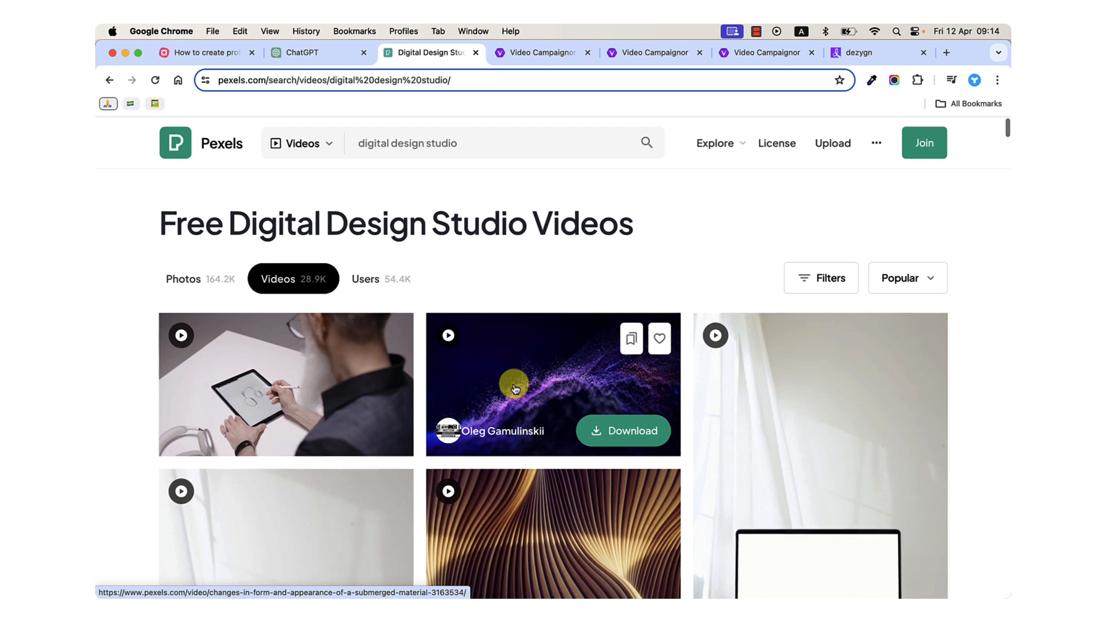
click(397, 152)
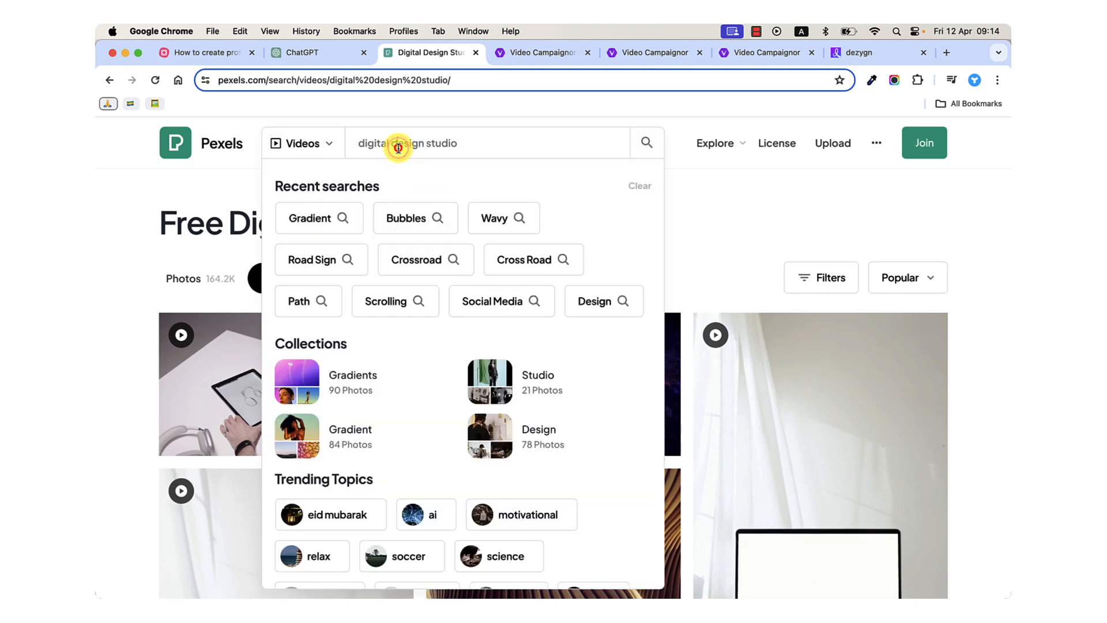
Switch to Camtasia and play the timeline from 0:00:04;22 through the second stock clip with the avatar overlay.
mouse_move(622, 595)
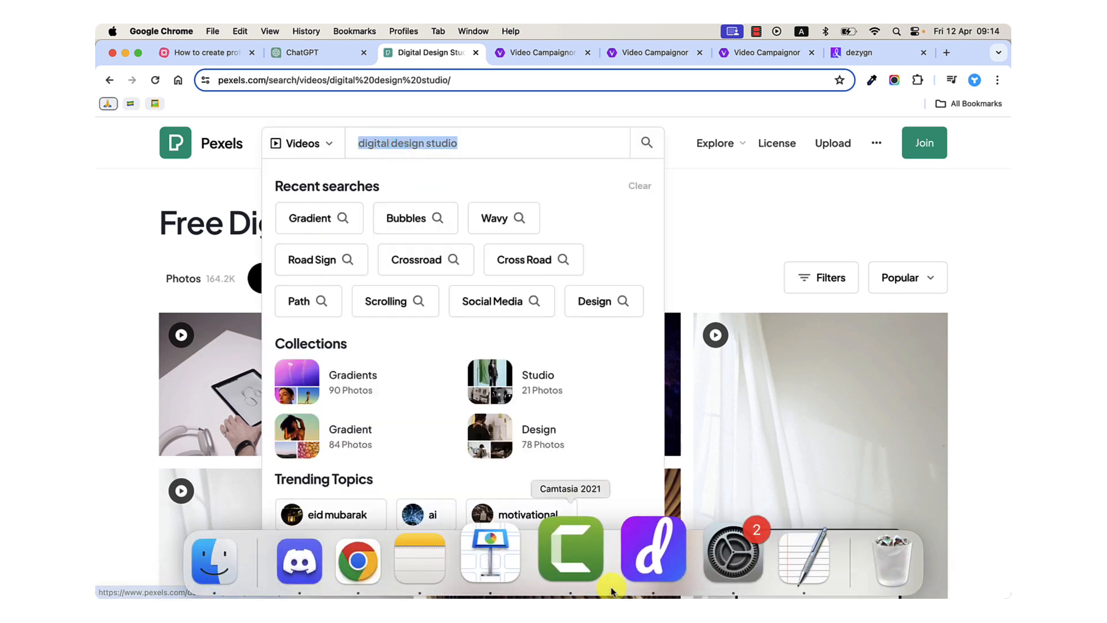
click(594, 571)
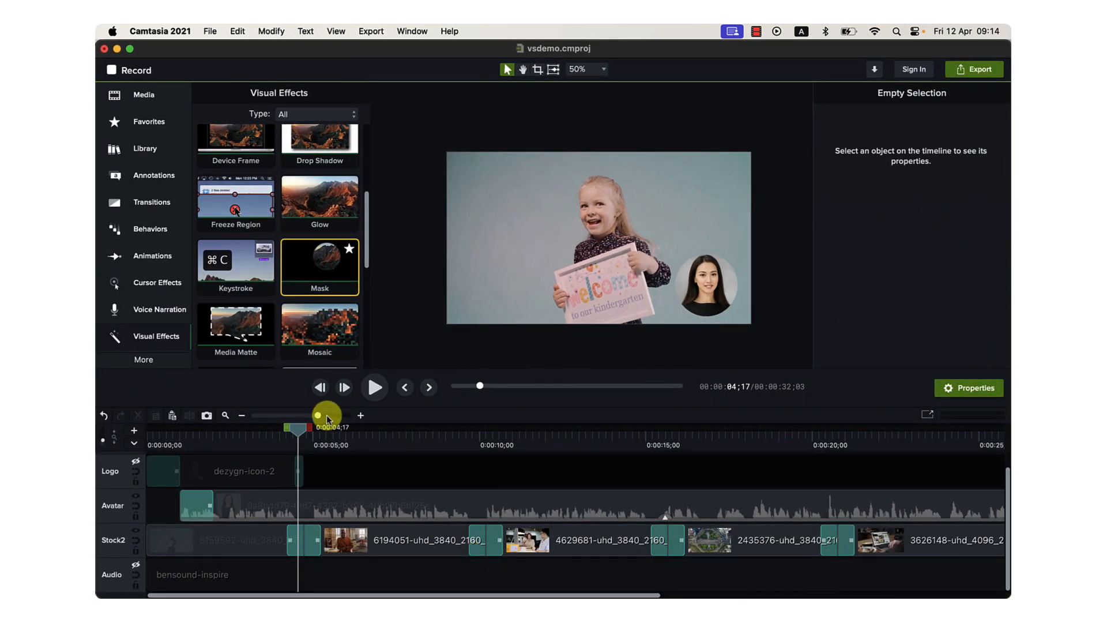
drag(319, 412, 316, 416)
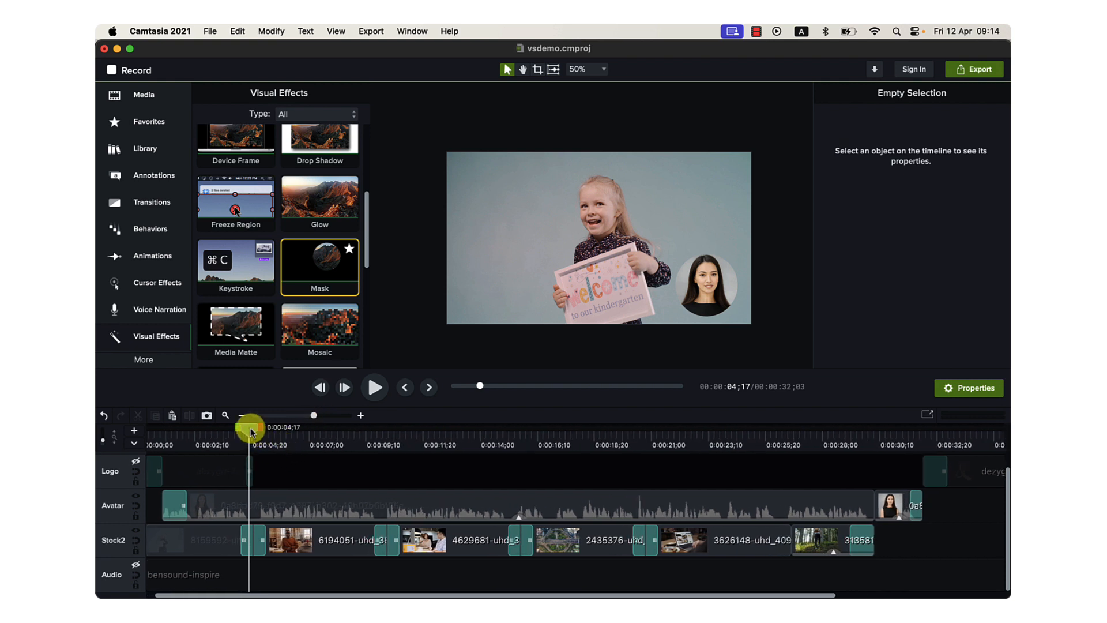
drag(251, 431, 255, 431)
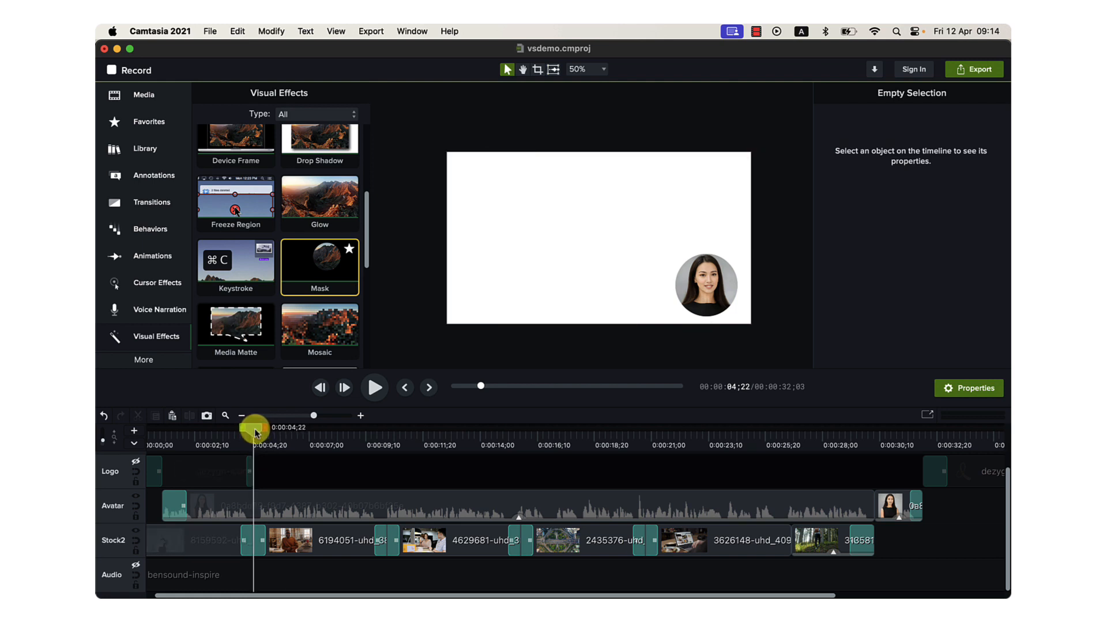
key(space)
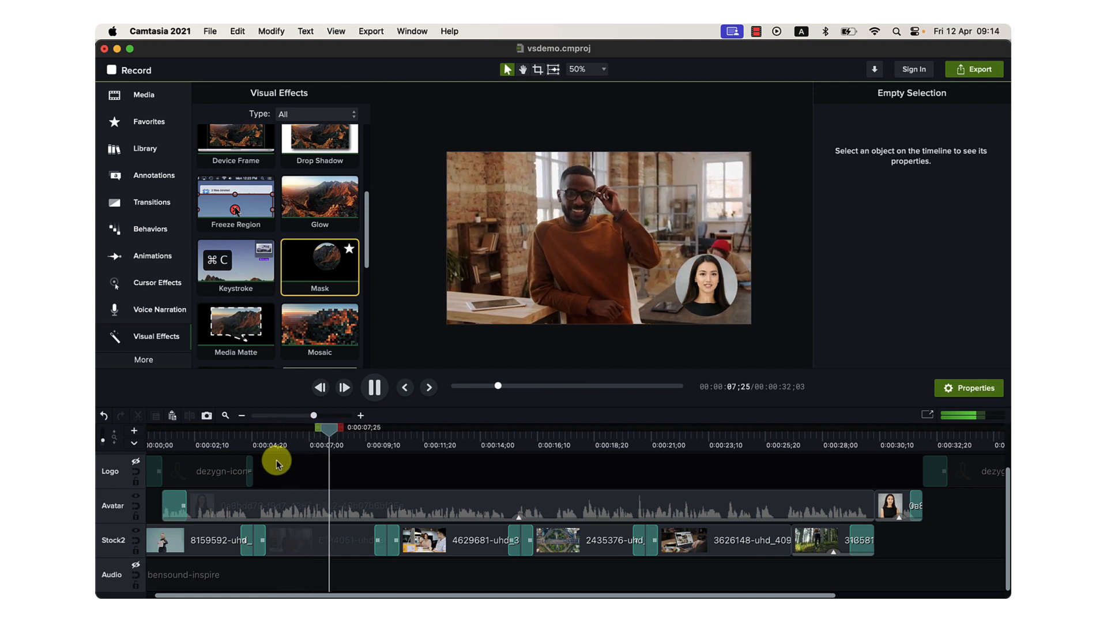
key(space)
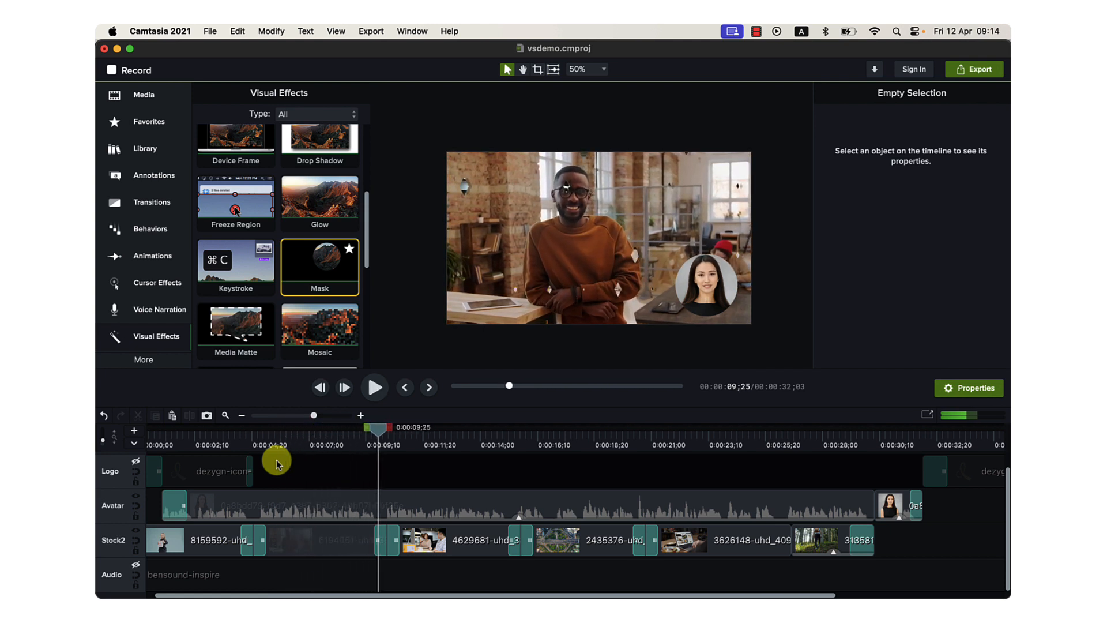
Switch back to Chrome and search Pexels videos for "entrepreneur".
click(398, 549)
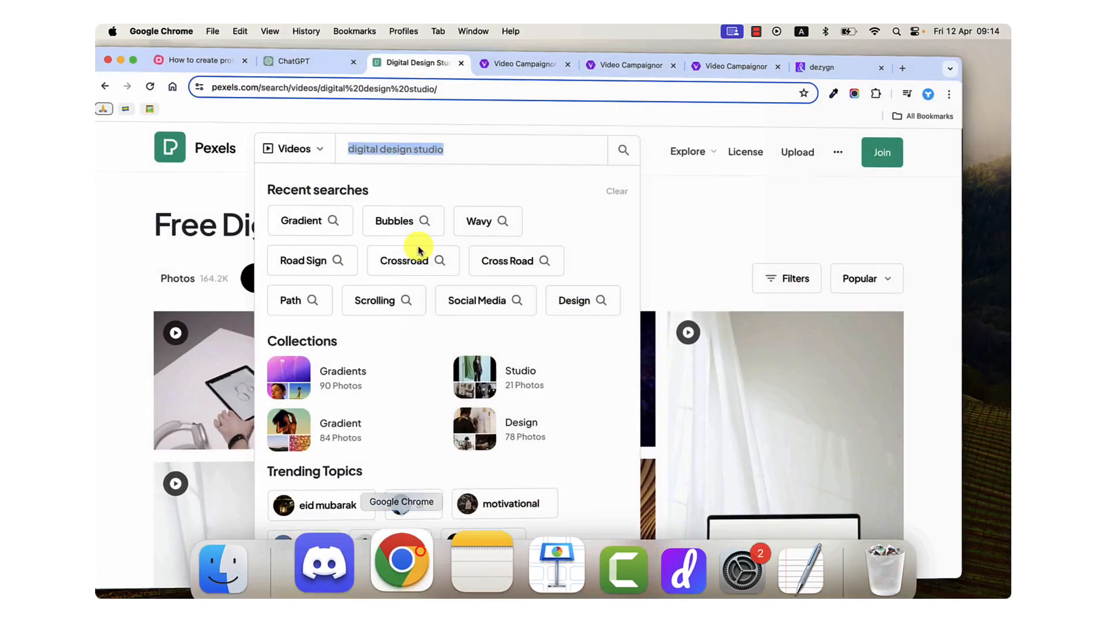
text(entrepreneur)
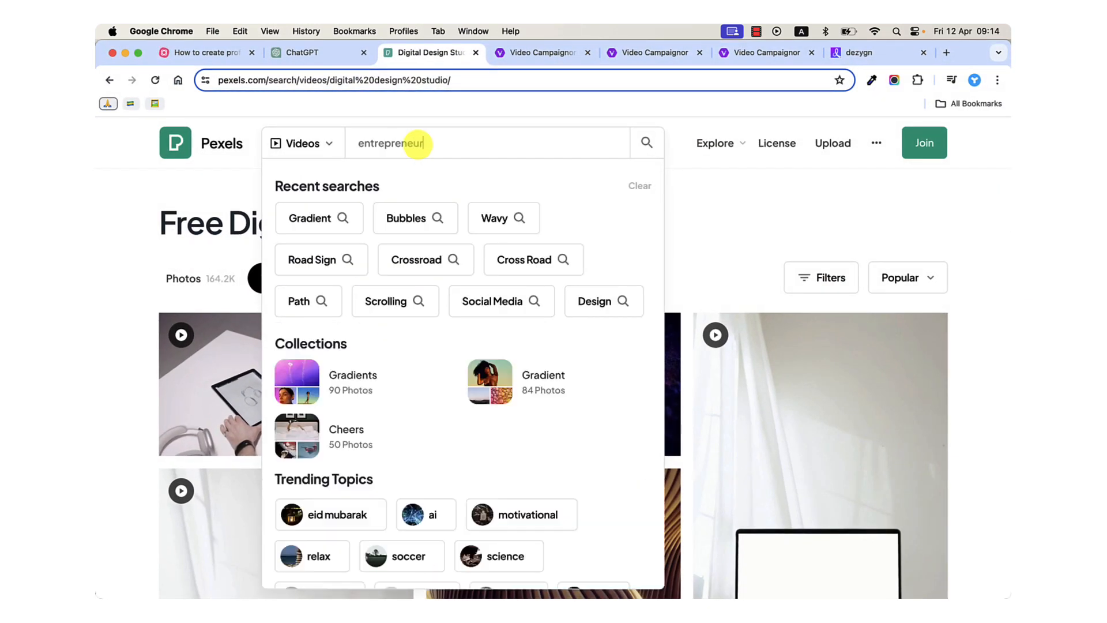
key(Return)
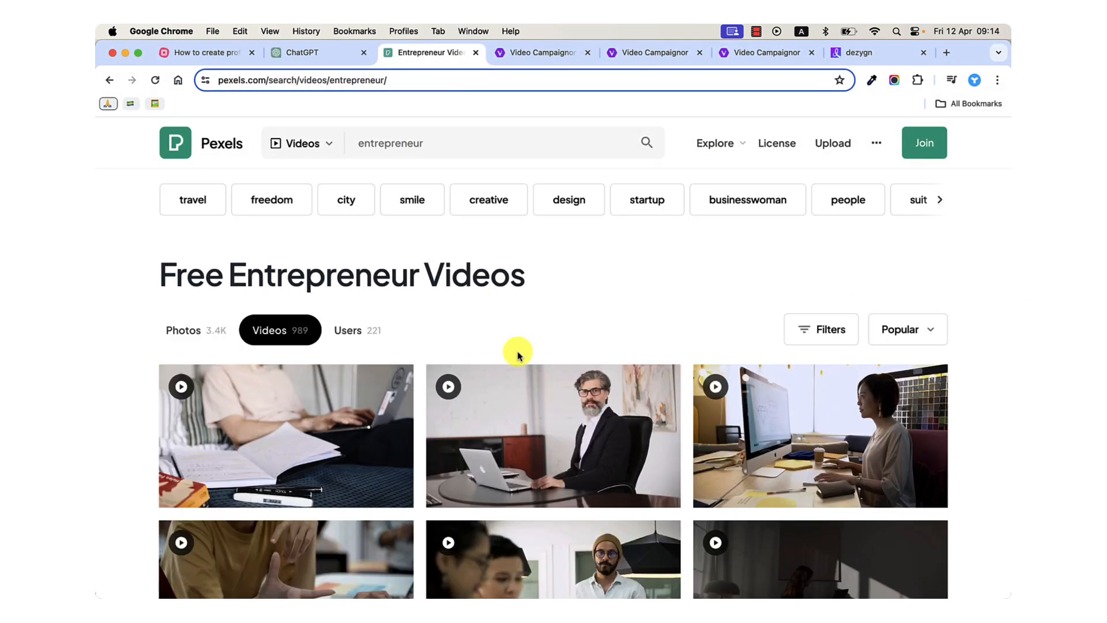
Find the clip of the smiling man in an orange sweater among the entrepreneur results, open its preview and pause it.
scroll(551, 421, down, 5)
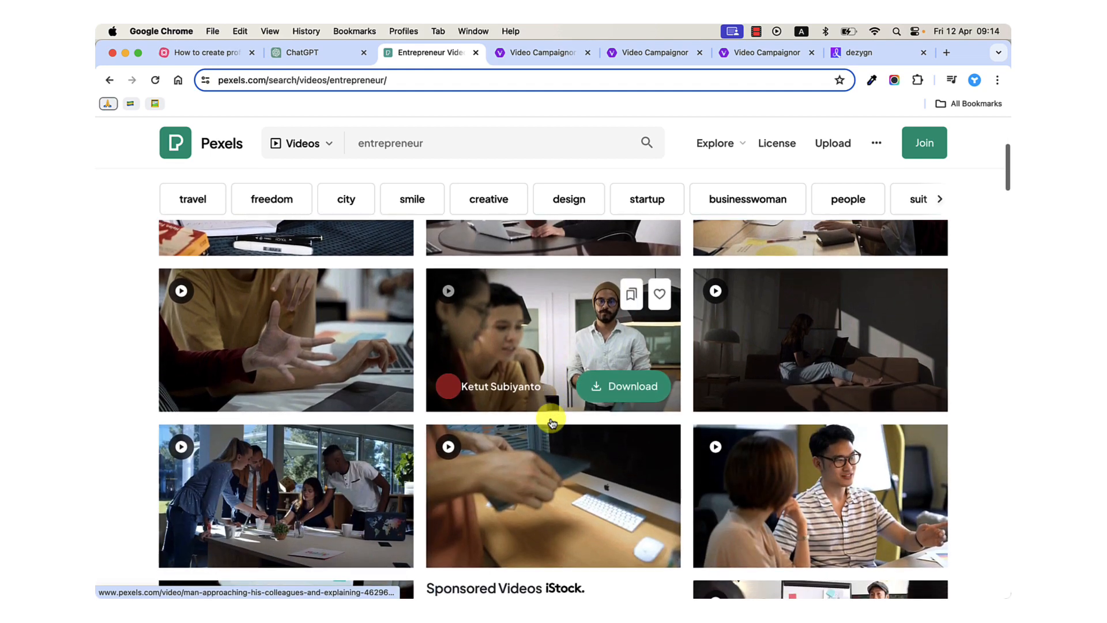
scroll(551, 423, down, 10)
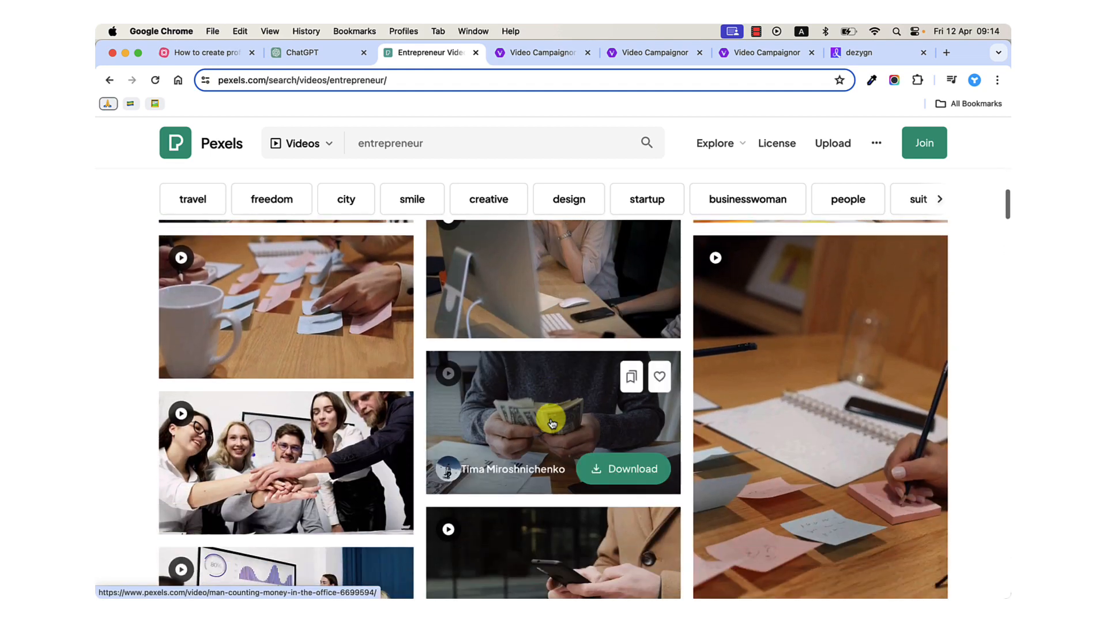
scroll(552, 423, down, 10)
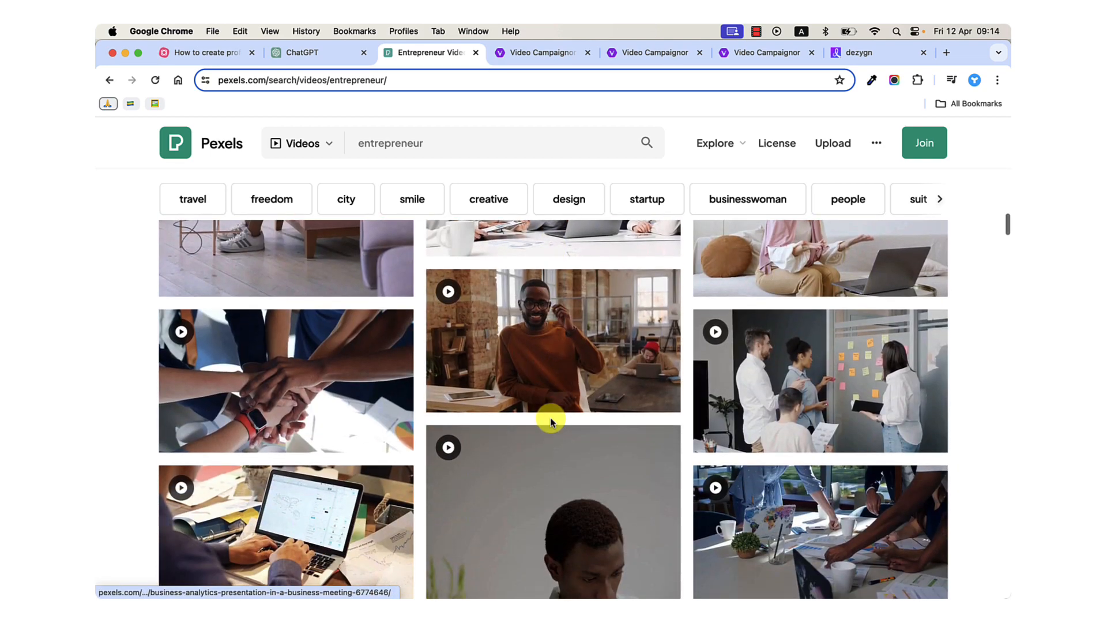
scroll(550, 421, down, 1)
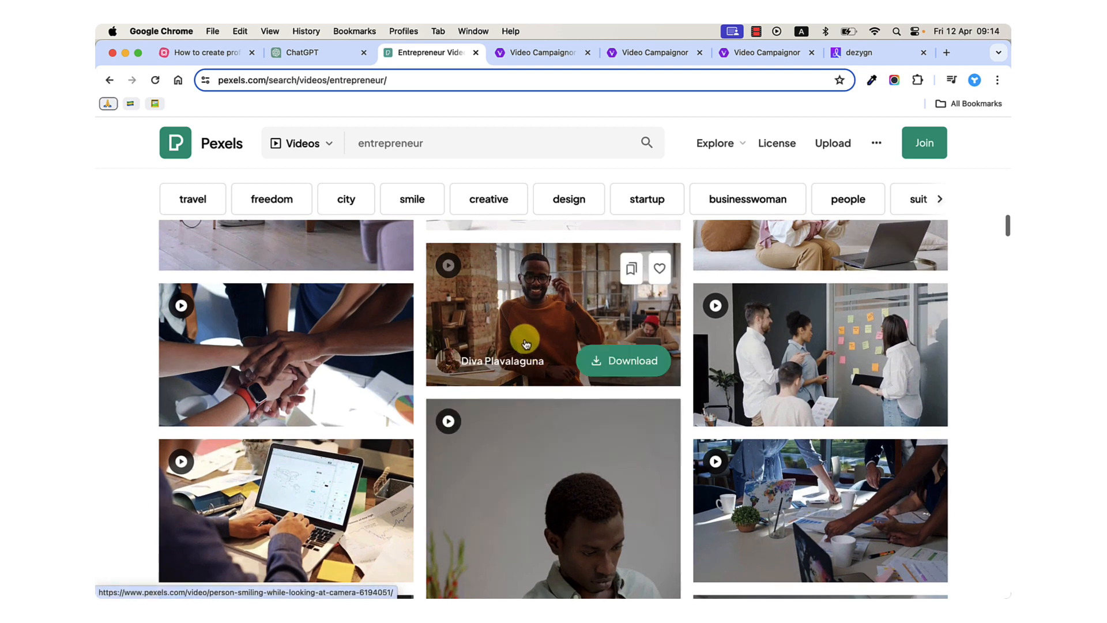
click(557, 308)
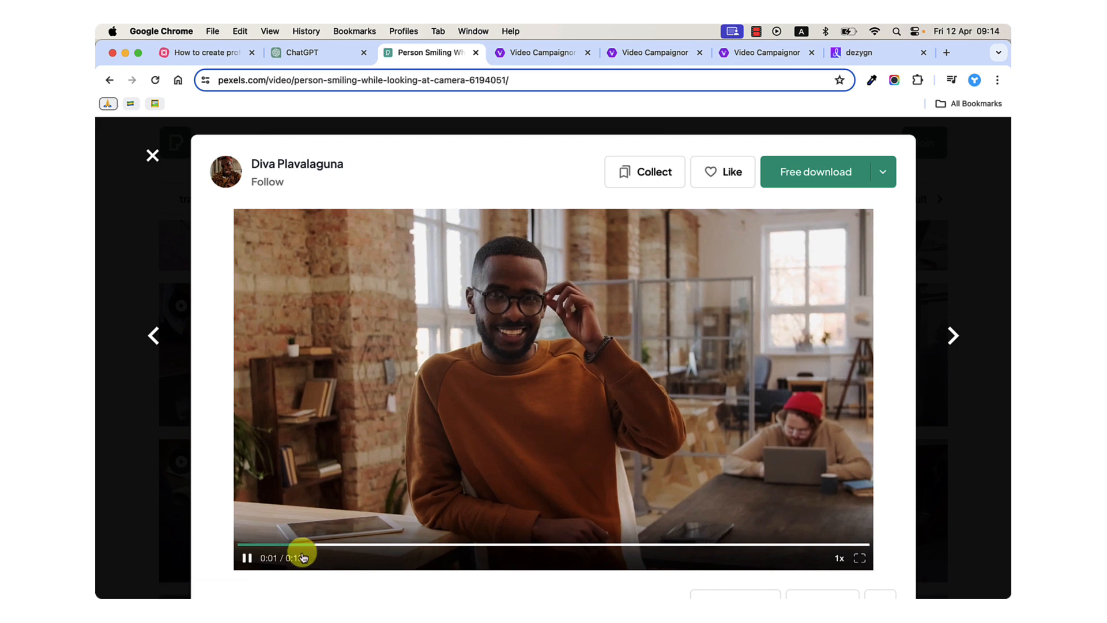
click(244, 558)
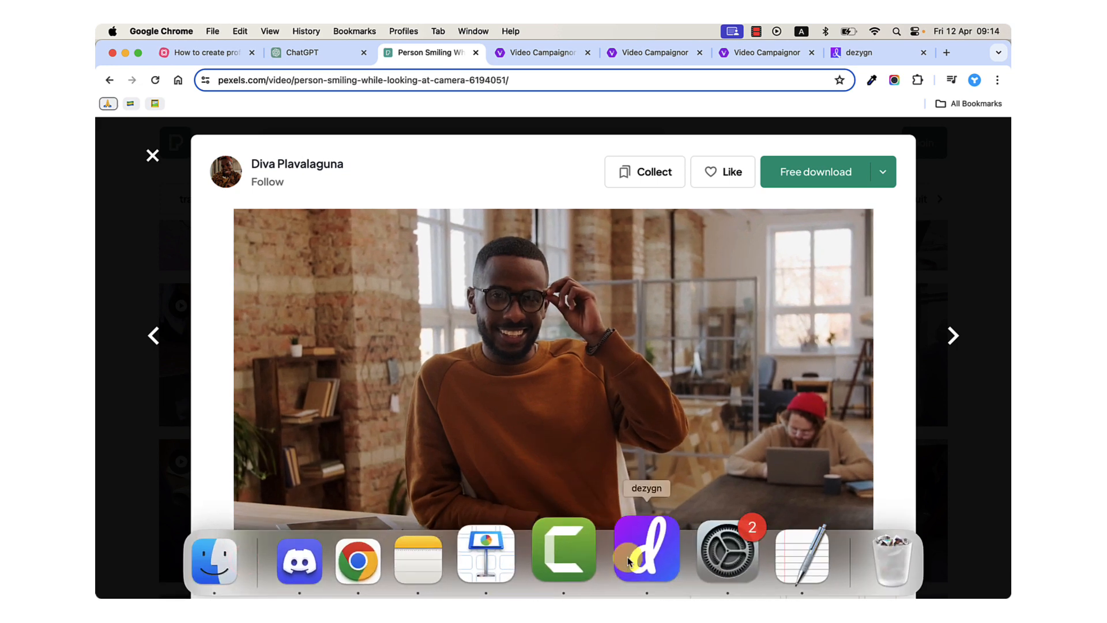
Switch to Camtasia, show the project's Media Bin and select the smiling man clip on the Stock2 track.
click(576, 551)
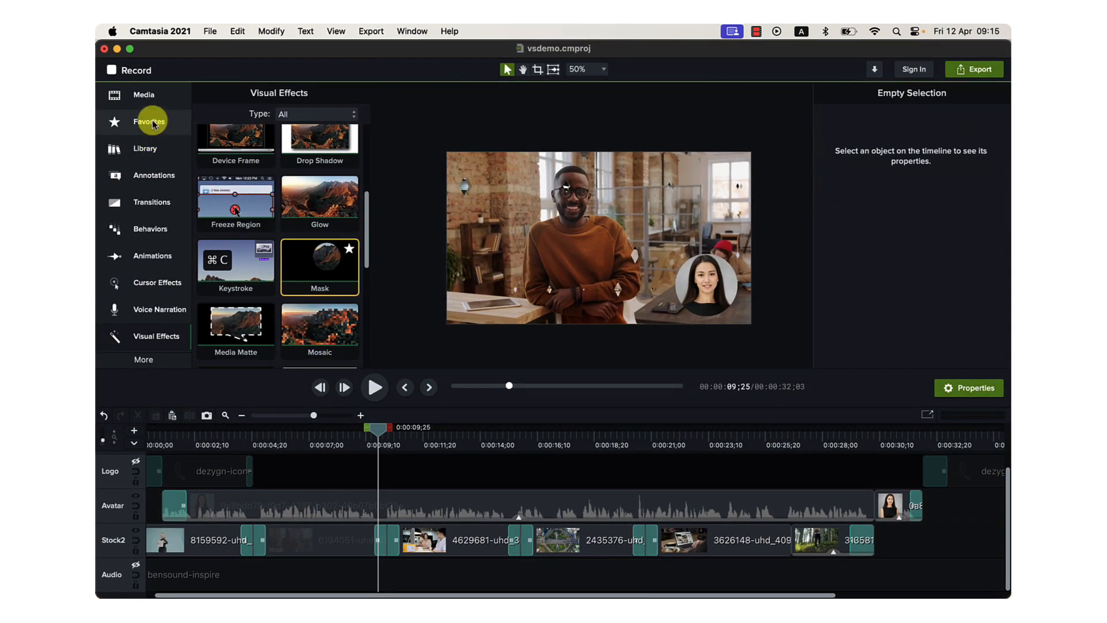
click(148, 101)
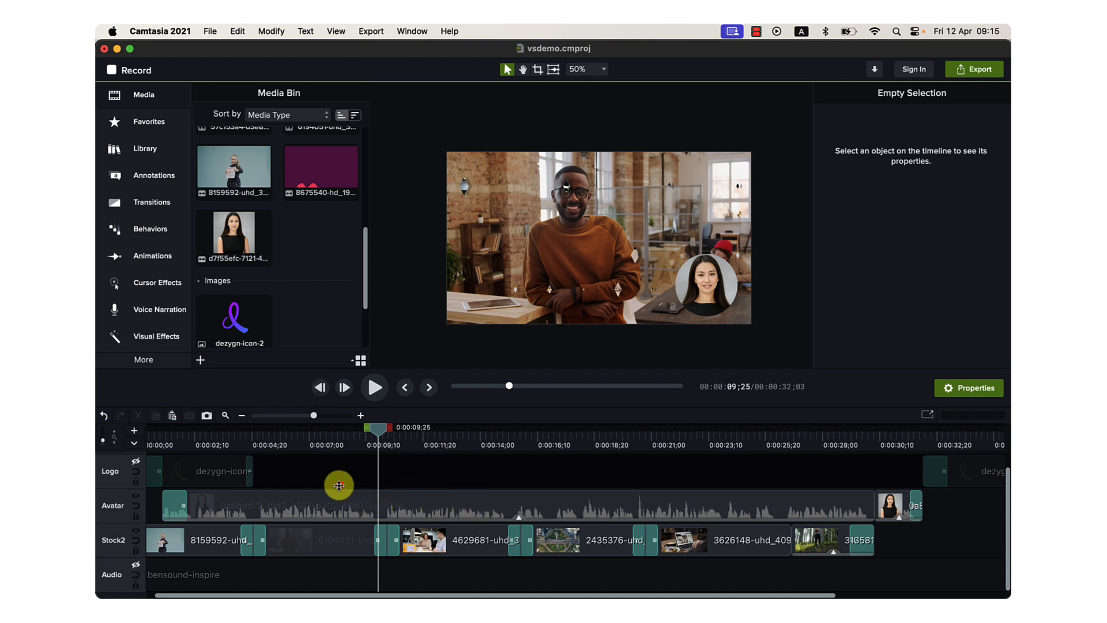
click(314, 547)
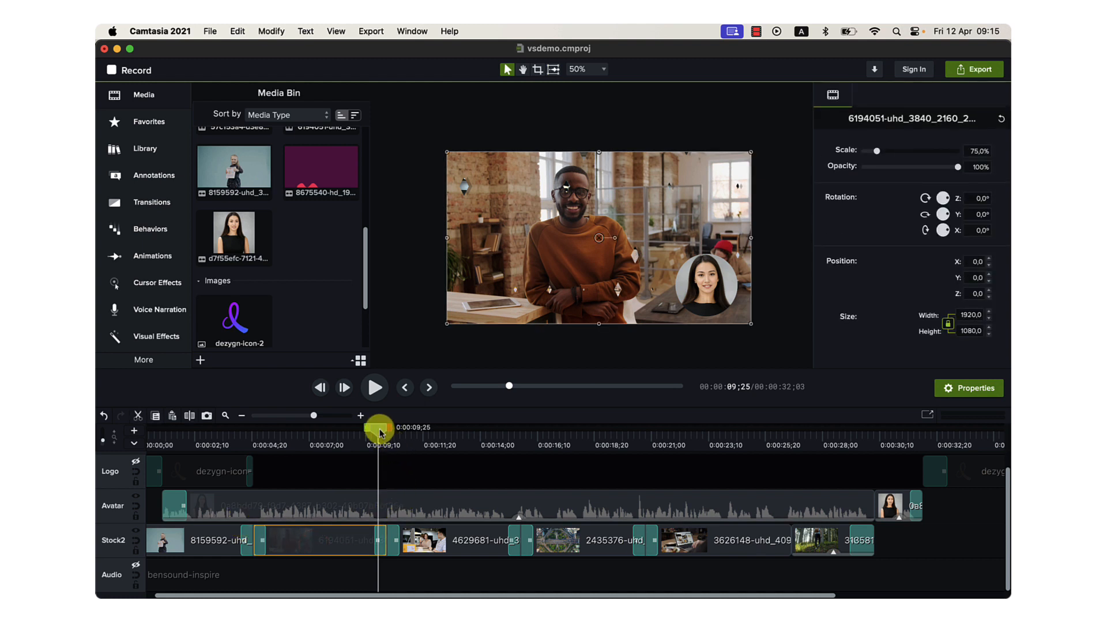
Play the timeline from 0:00:15;15 through the aerial road interchange clip on the Stock2 track.
drag(379, 431, 519, 438)
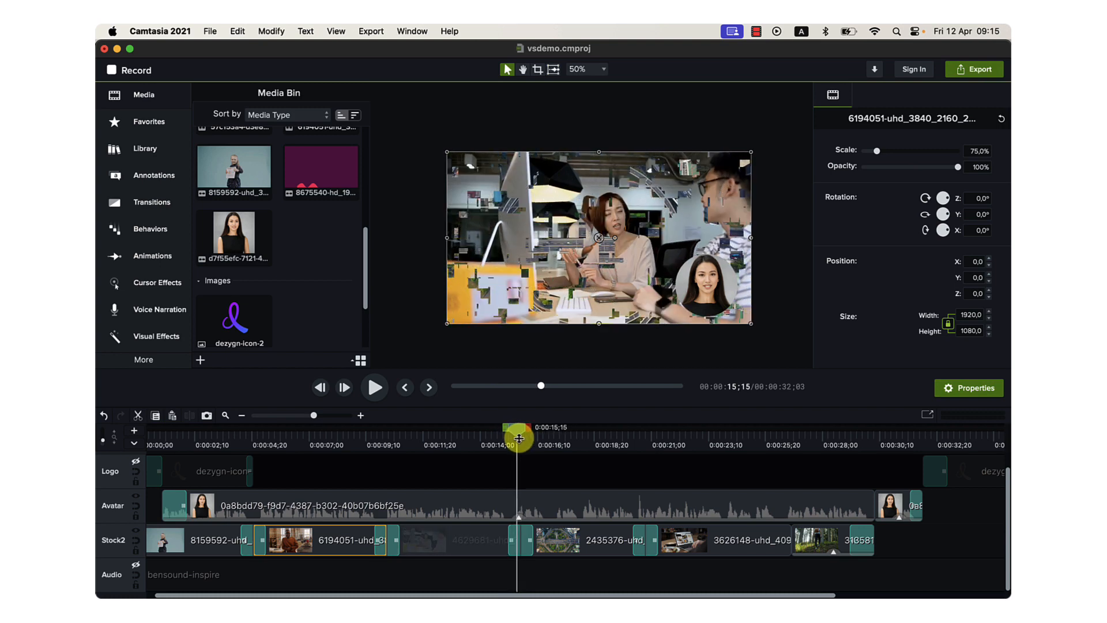
key(space)
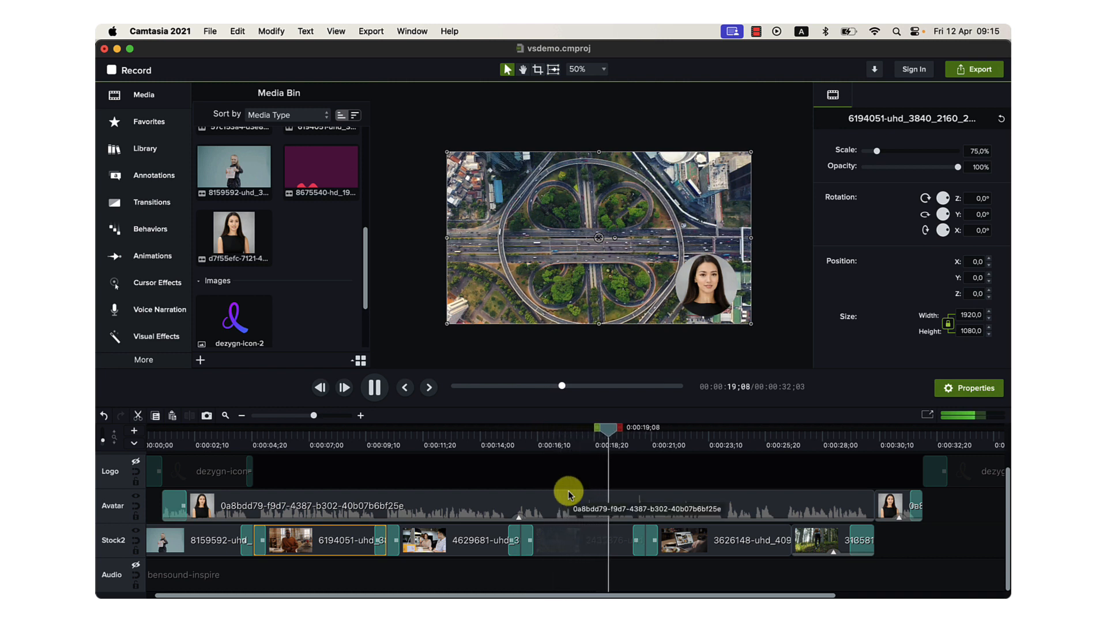
key(space)
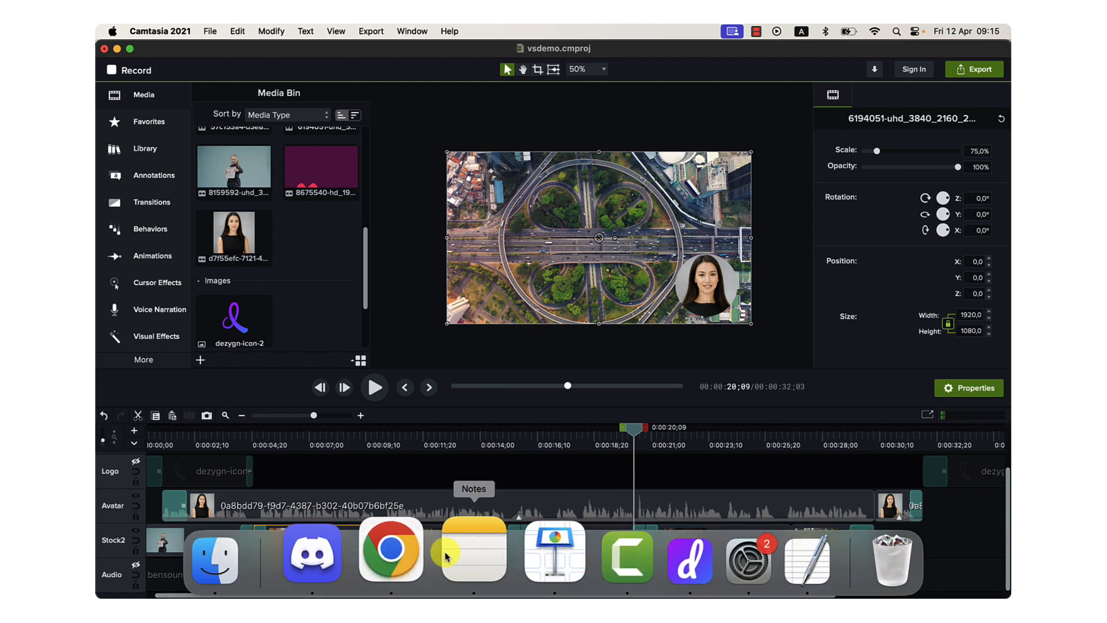
Return to Chrome, close the Pexels clip preview and highlight "entrepreneur at work" in ChatGPT's Main Storyline terms.
click(418, 557)
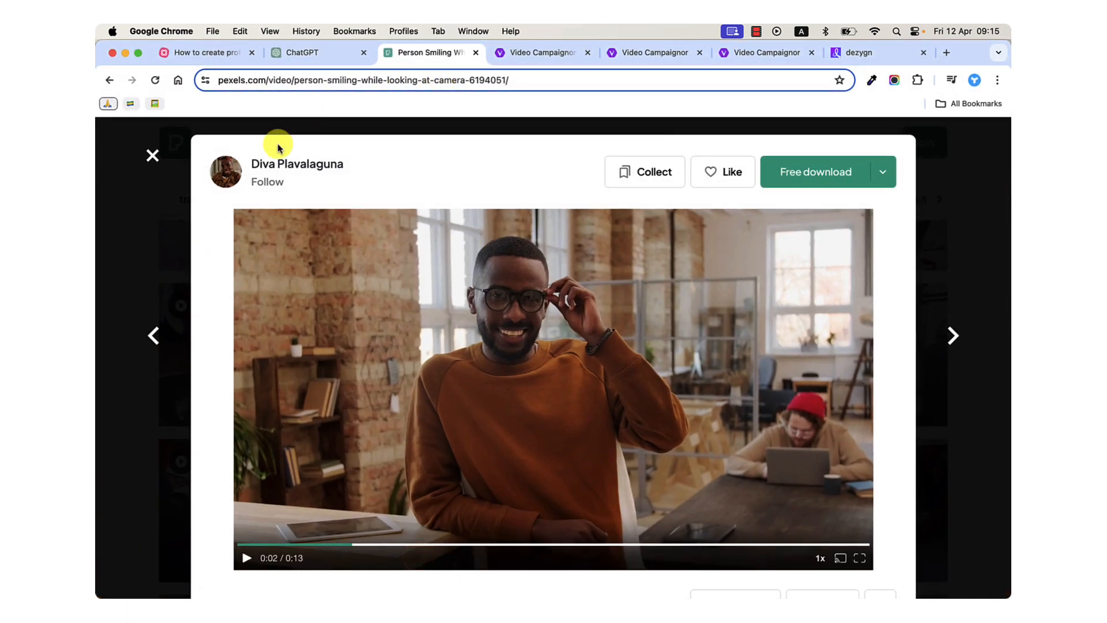
click(153, 155)
click(305, 52)
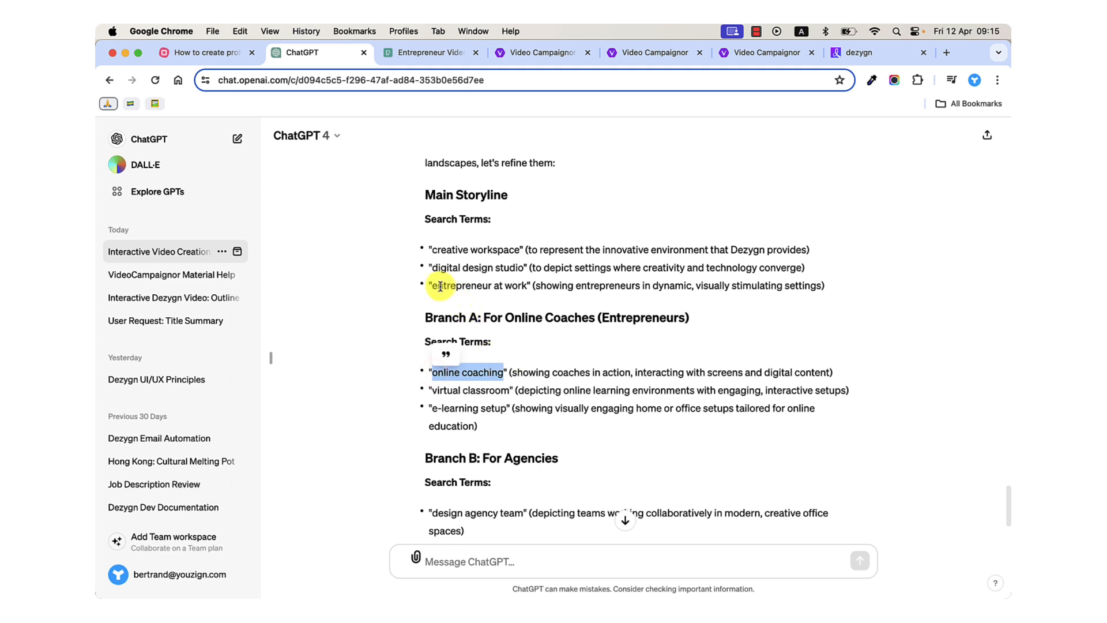
drag(431, 286, 517, 285)
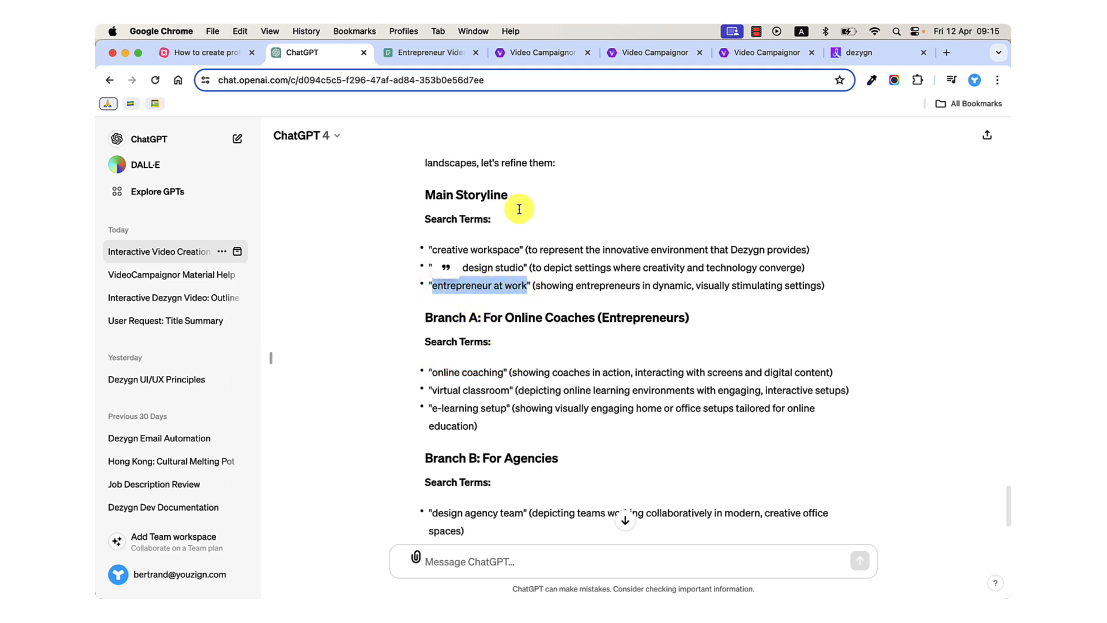
Search Pexels videos for "possibilities".
click(416, 56)
double_click(401, 143)
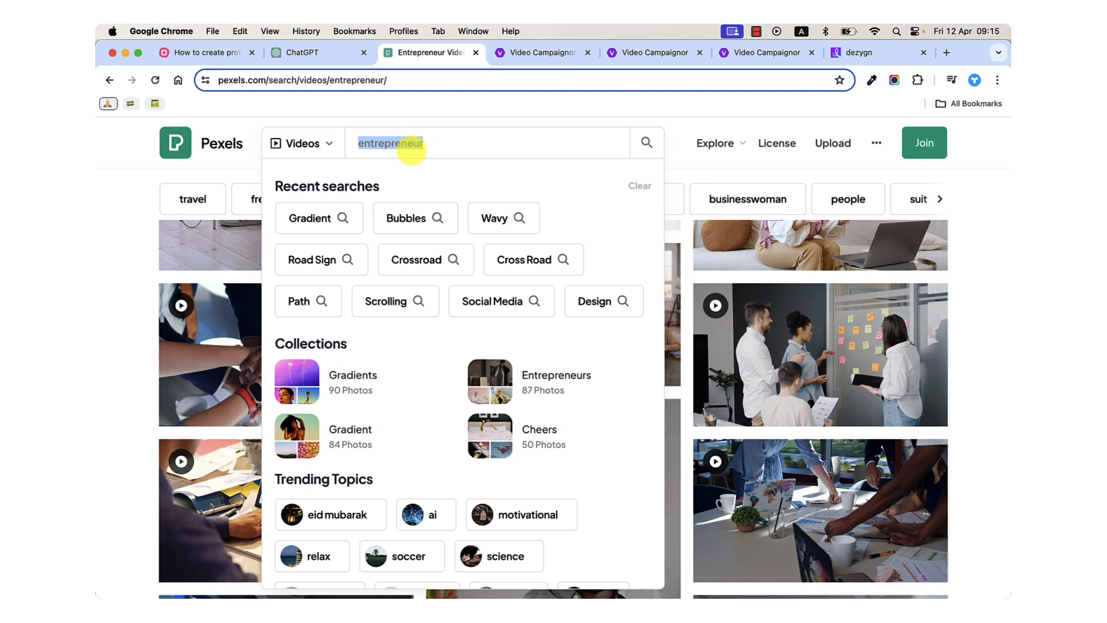
text(possibilities)
key(Return)
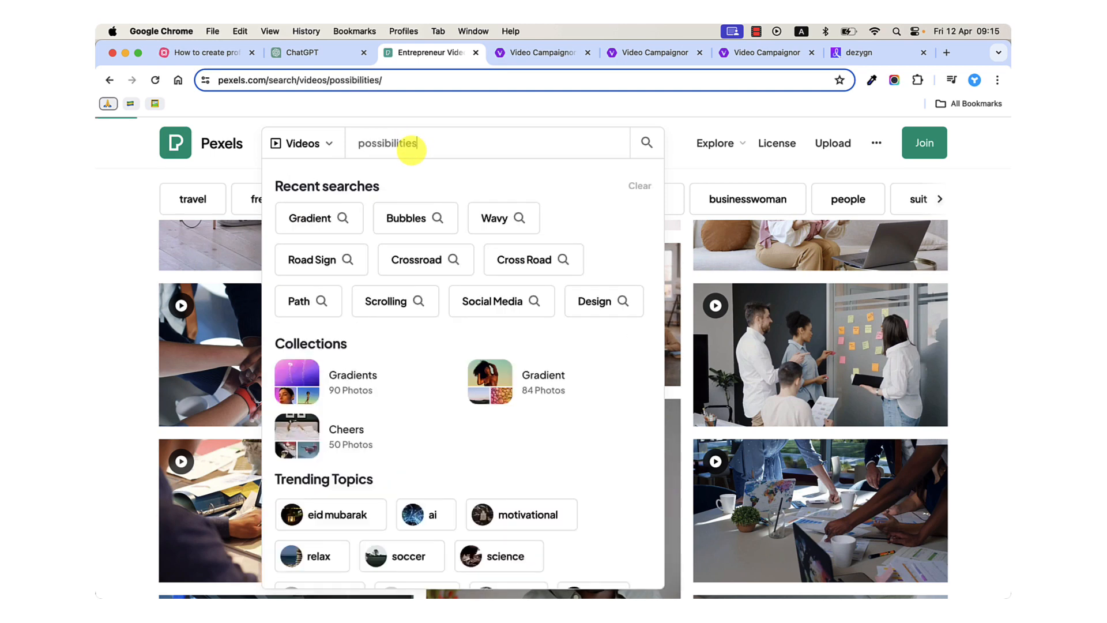
Look through the "possibilities" results, then search Pexels videos for "cross road" and browse the street clips.
scroll(527, 420, down, 5)
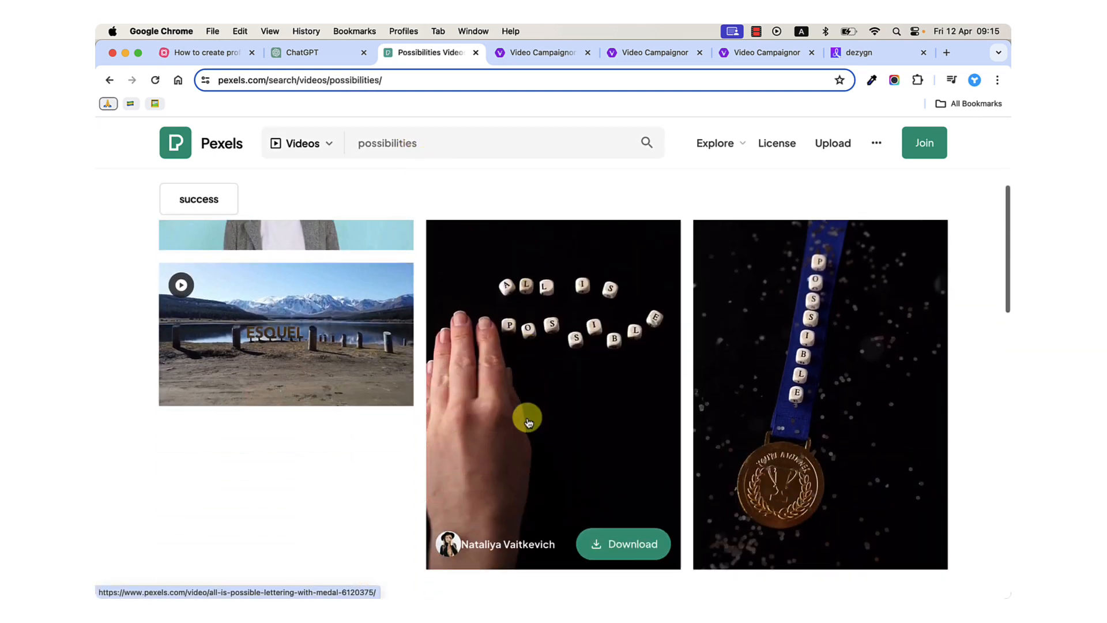
scroll(526, 415, up, 5)
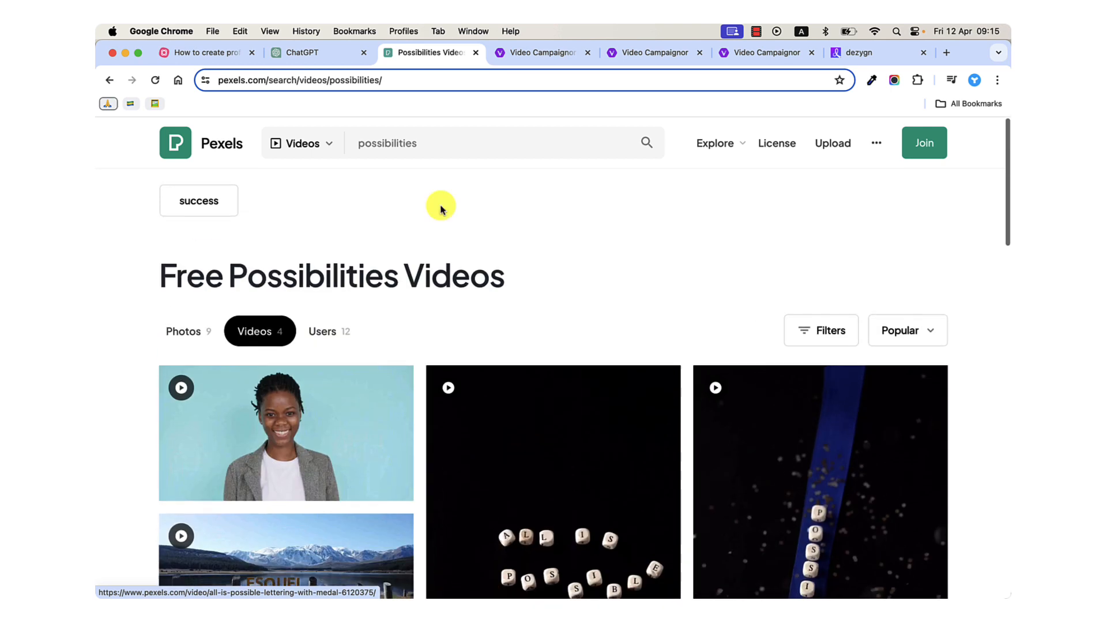
double_click(396, 142)
text(cro)
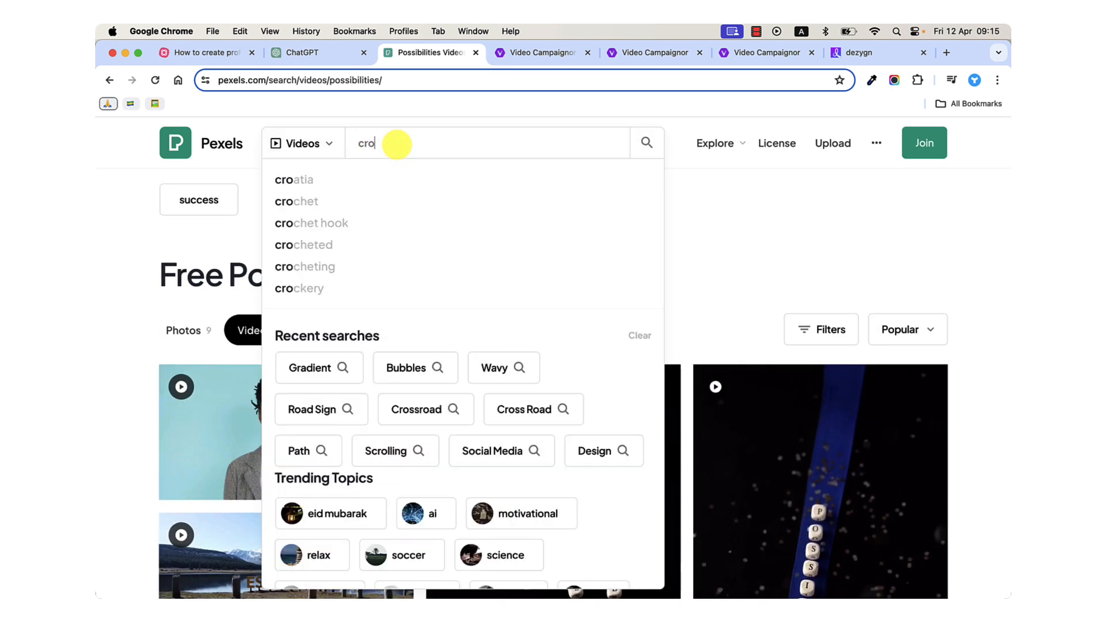
text(ss road)
key(Return)
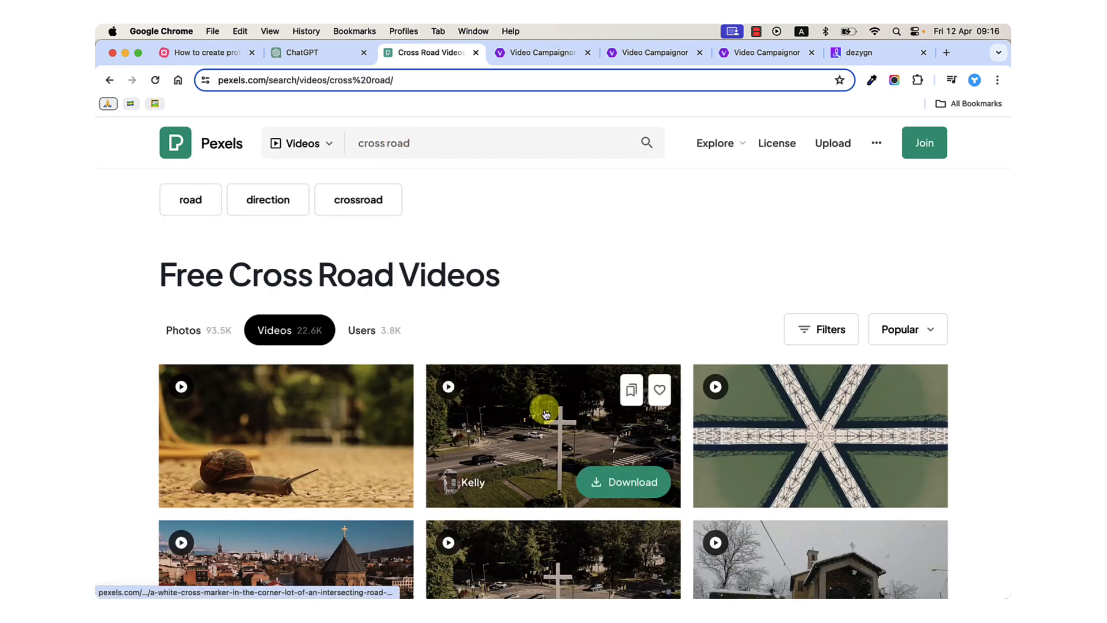
scroll(548, 409, down, 7)
scroll(546, 413, down, 8)
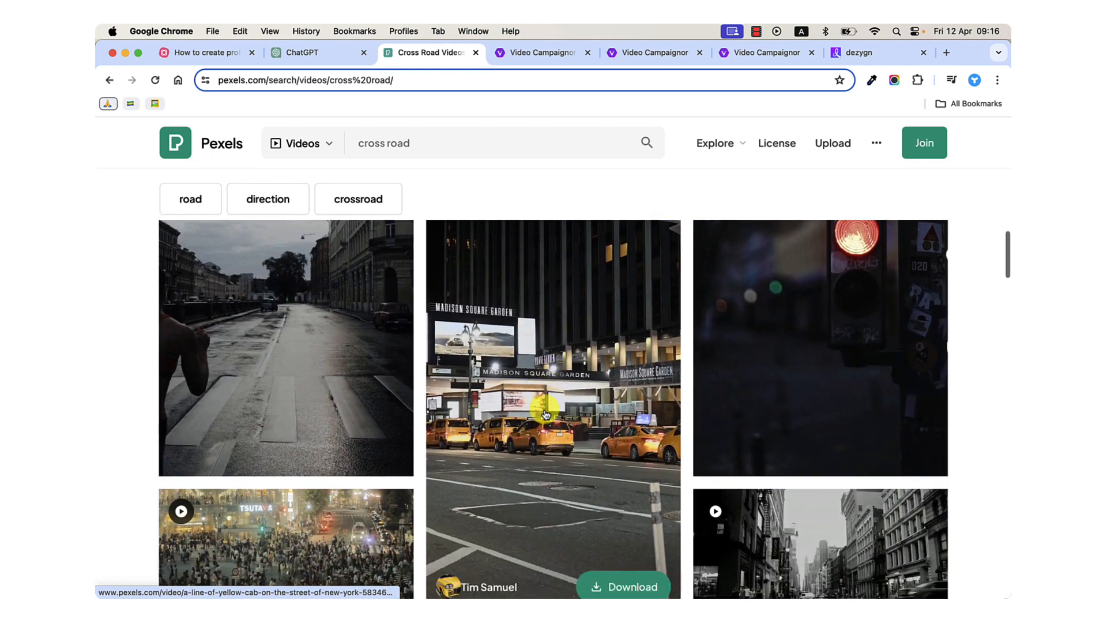
scroll(545, 414, down, 8)
scroll(545, 414, down, 1)
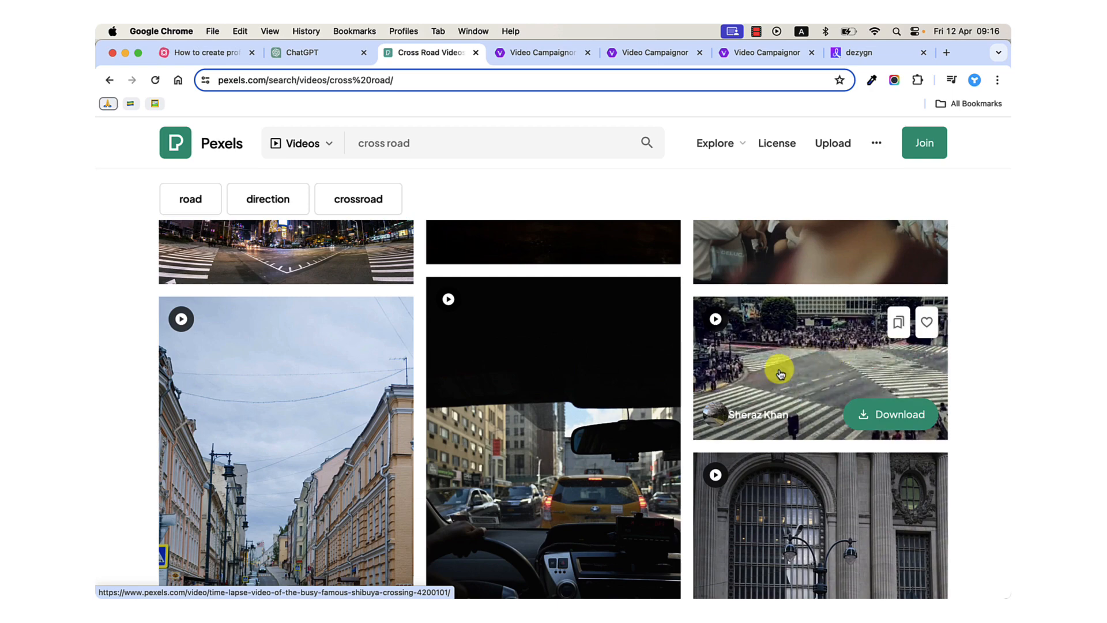
scroll(809, 404, down, 5)
scroll(810, 404, down, 7)
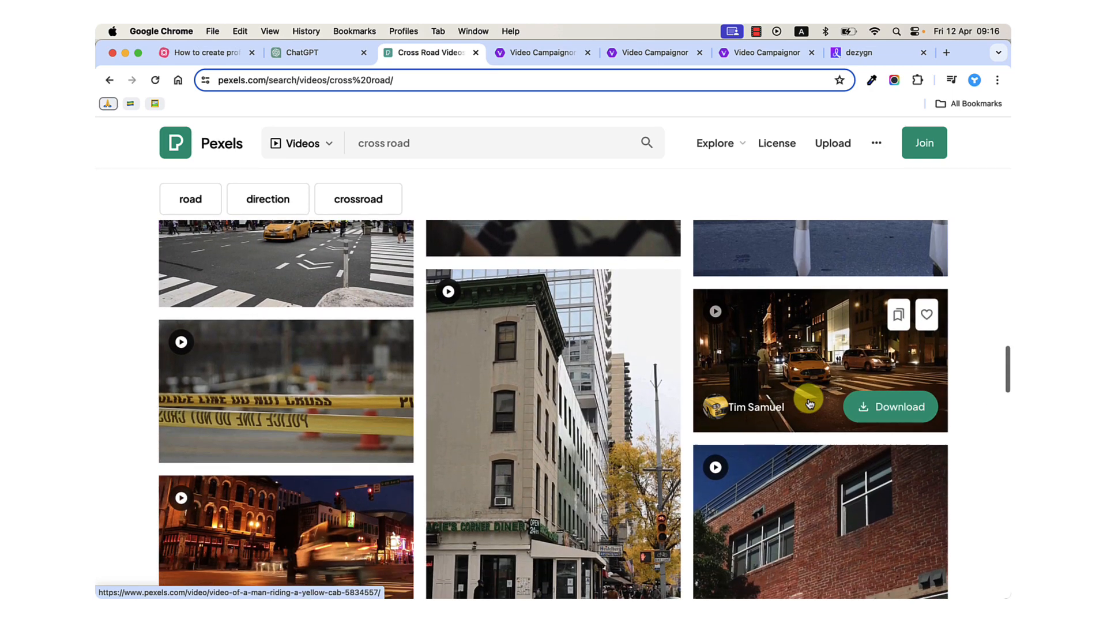
Switch to Camtasia, preview the aerial road interchange clip with the system sound muted and place the playhead at 0:00:19;01.
click(586, 548)
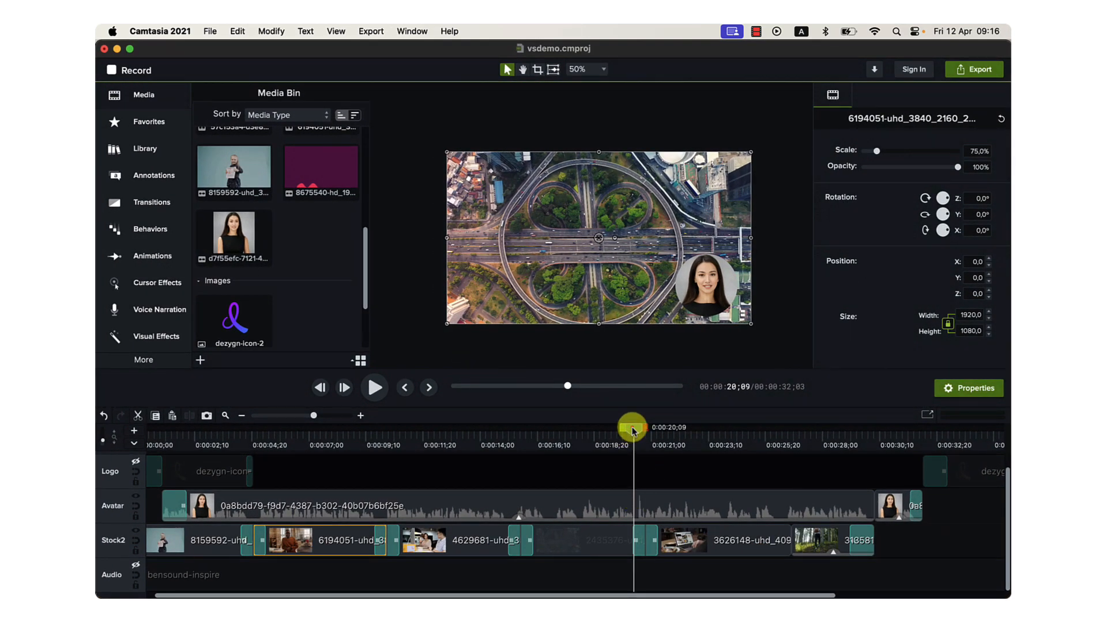
drag(576, 433, 582, 434)
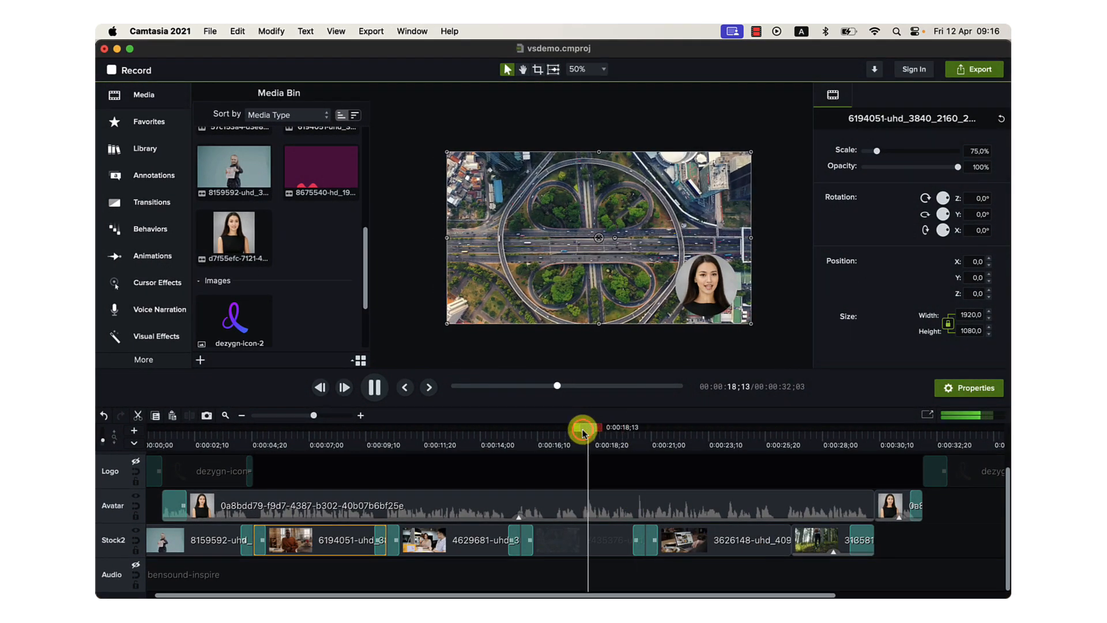
key(XF86AudioMute)
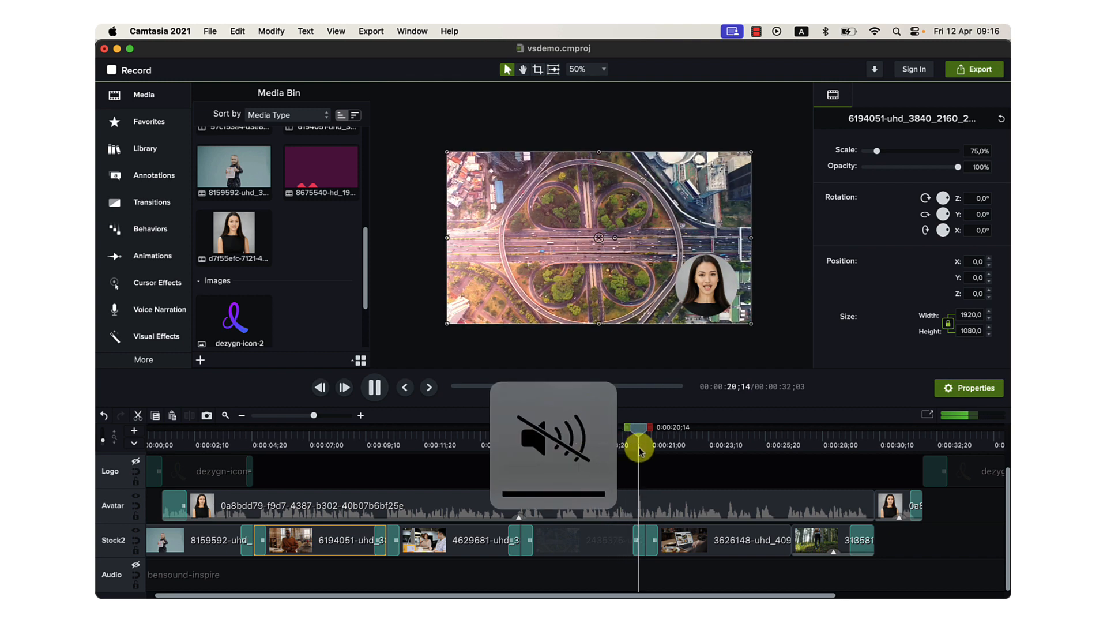
drag(639, 432, 586, 428)
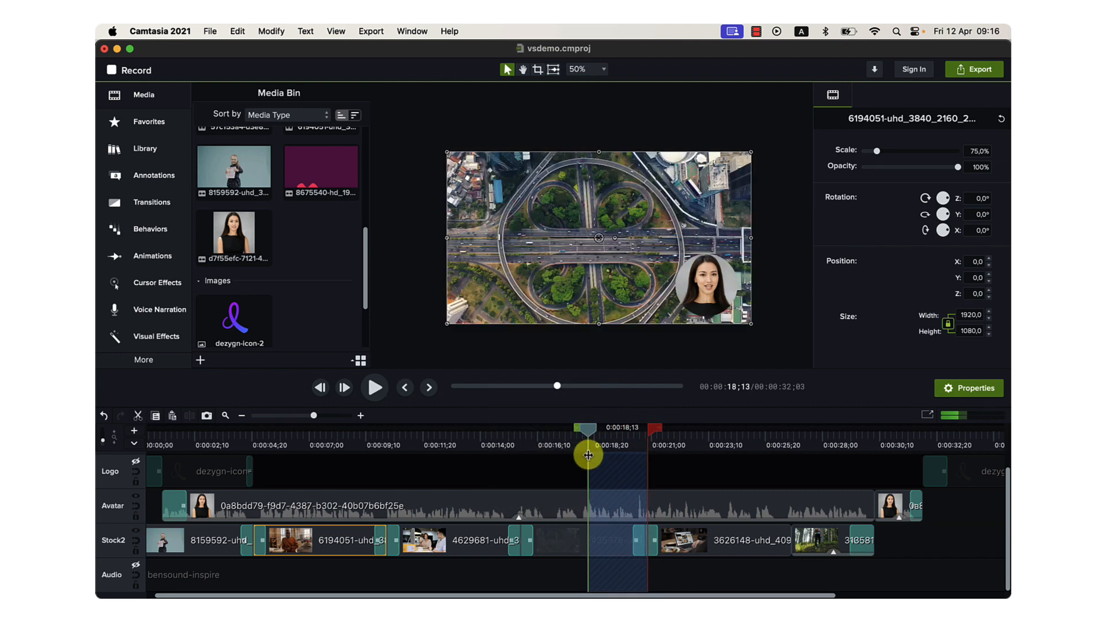
click(567, 430)
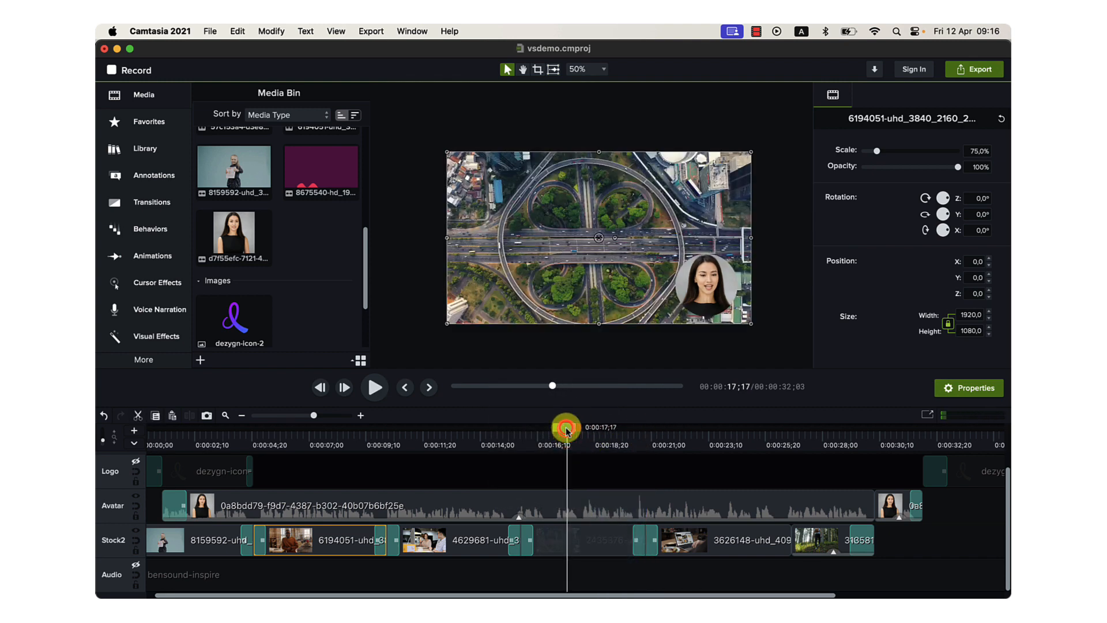
mouse_move(586, 431)
mouse_down()
mouse_move(617, 428)
mouse_move(568, 432)
mouse_move(602, 431)
mouse_up()
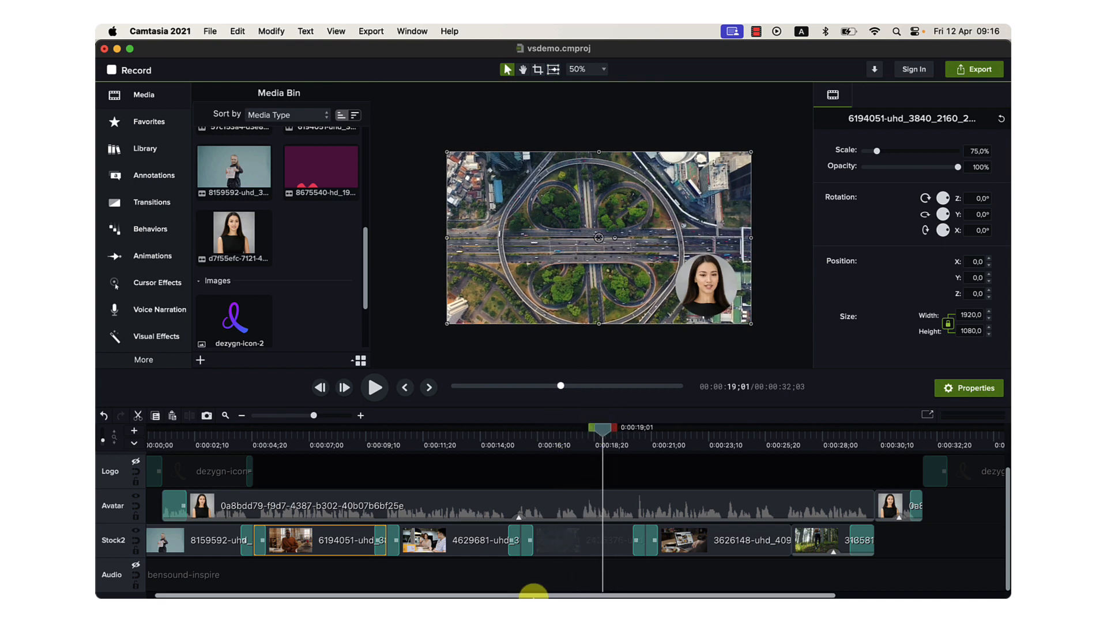
Return to Chrome, search Pexels videos for "intersection" and look through the road crossing clips.
mouse_move(525, 594)
click(410, 554)
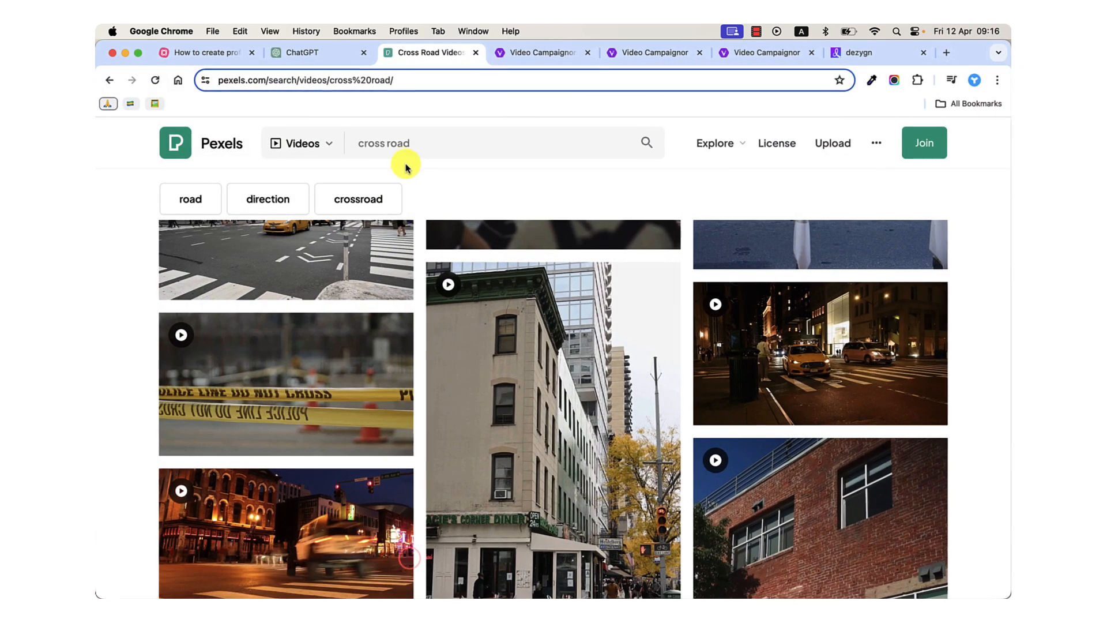
triple_click(393, 153)
text(intersection)
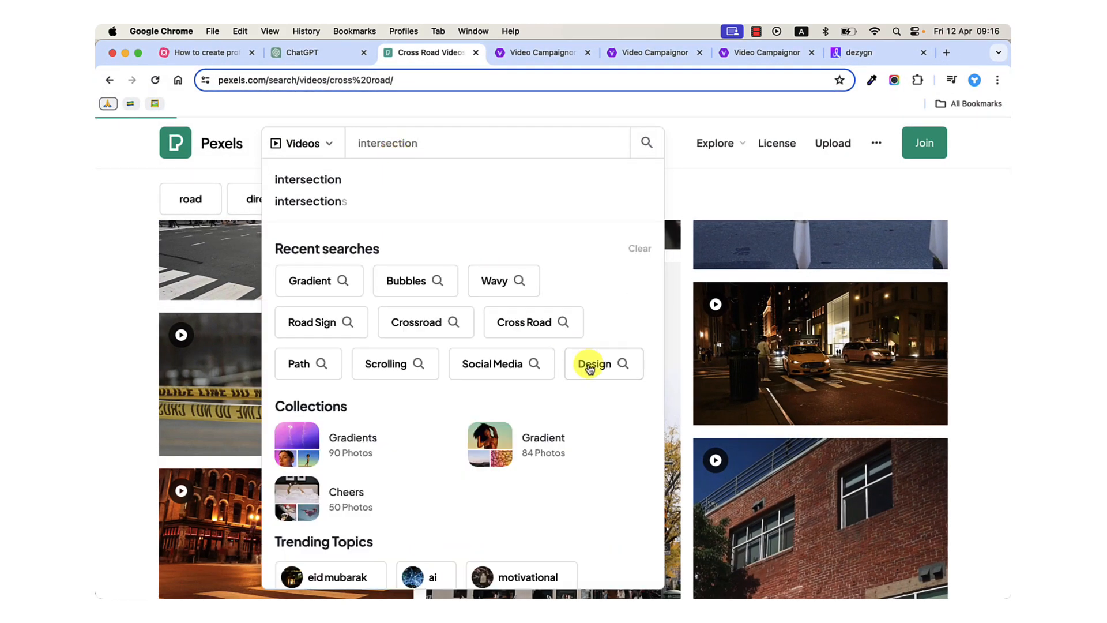
key(Return)
scroll(528, 343, down, 4)
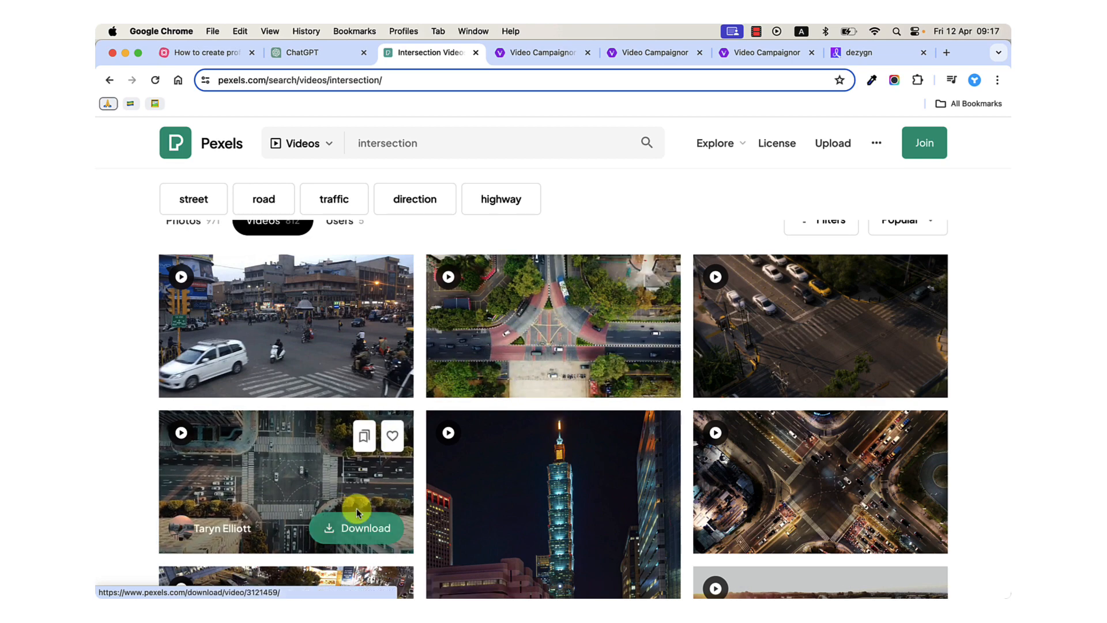
Switch to Camtasia and scrub the timeline from the girl's welcome-sign clip to the laptop clip at 0:00:23;06.
mouse_move(496, 588)
click(590, 554)
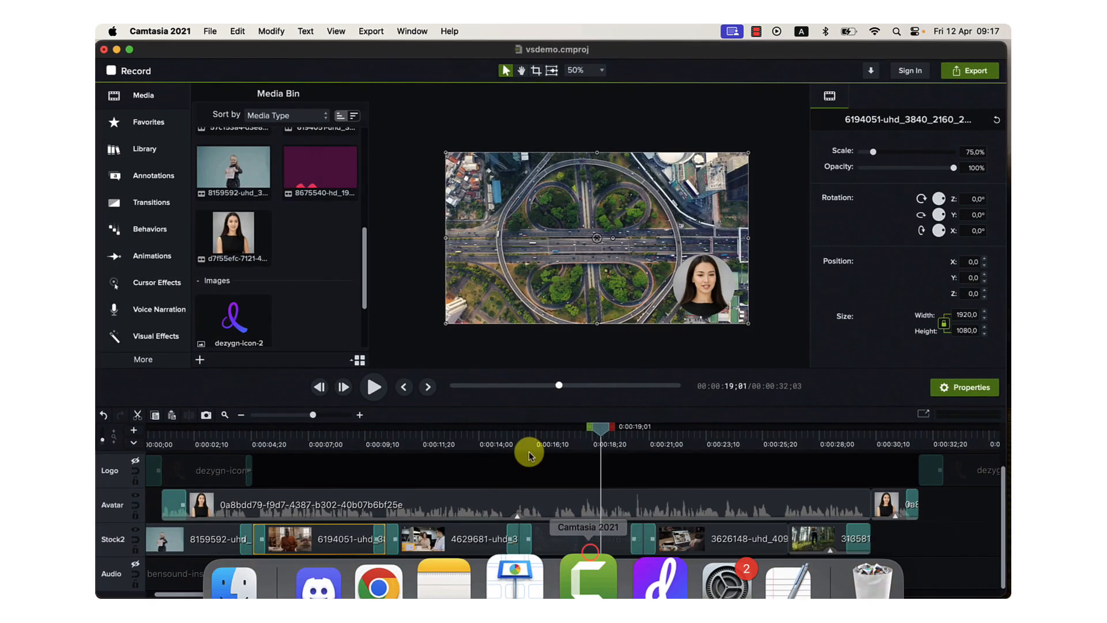
drag(605, 429, 210, 451)
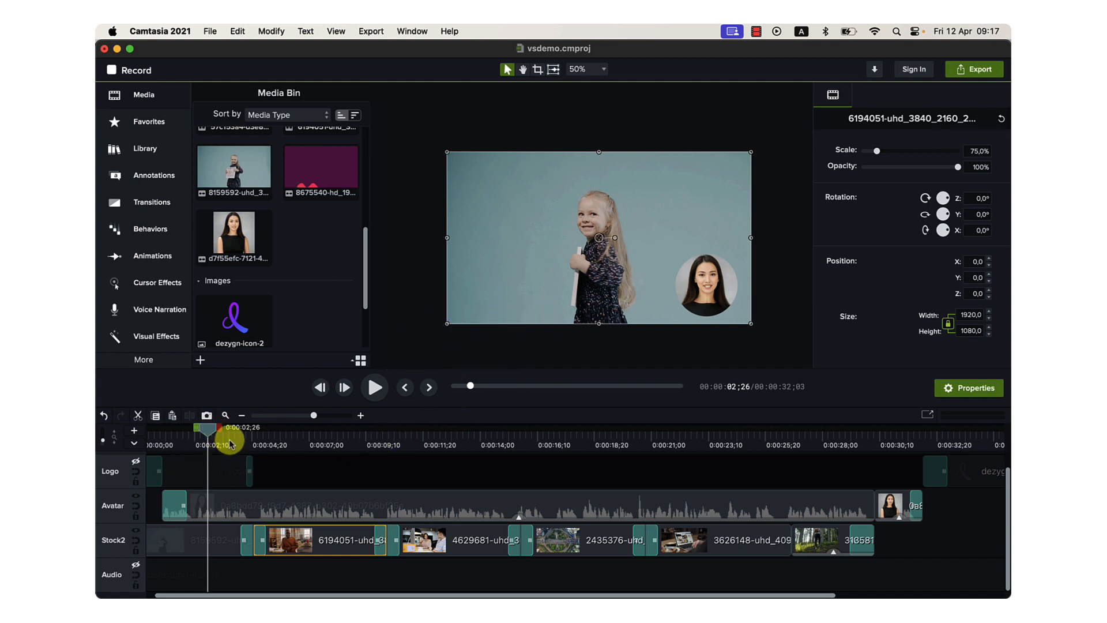
drag(213, 426, 240, 444)
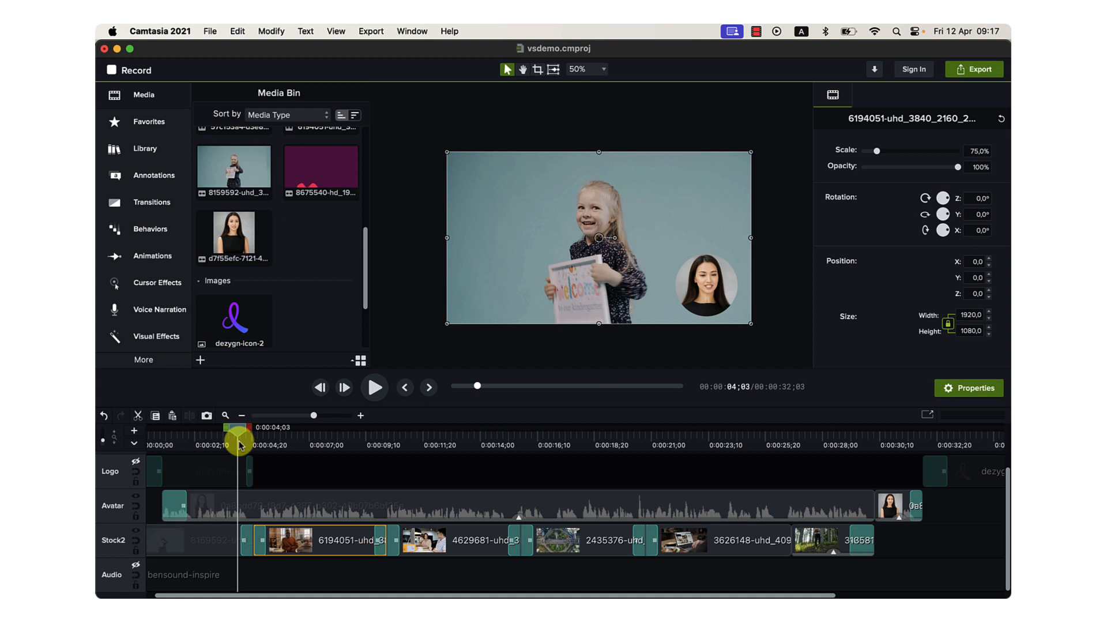
drag(239, 443, 706, 509)
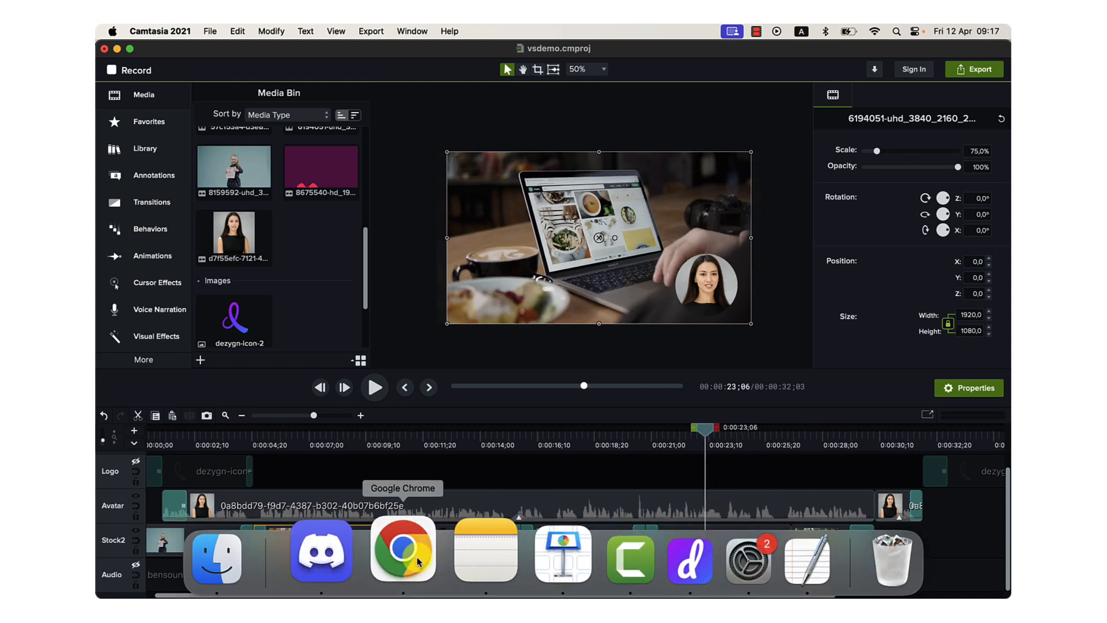
Return to Chrome, search Pexels videos for "scrolling" and open the clip of a person scrolling on a laptop.
click(406, 551)
triple_click(441, 146)
text(scrolling)
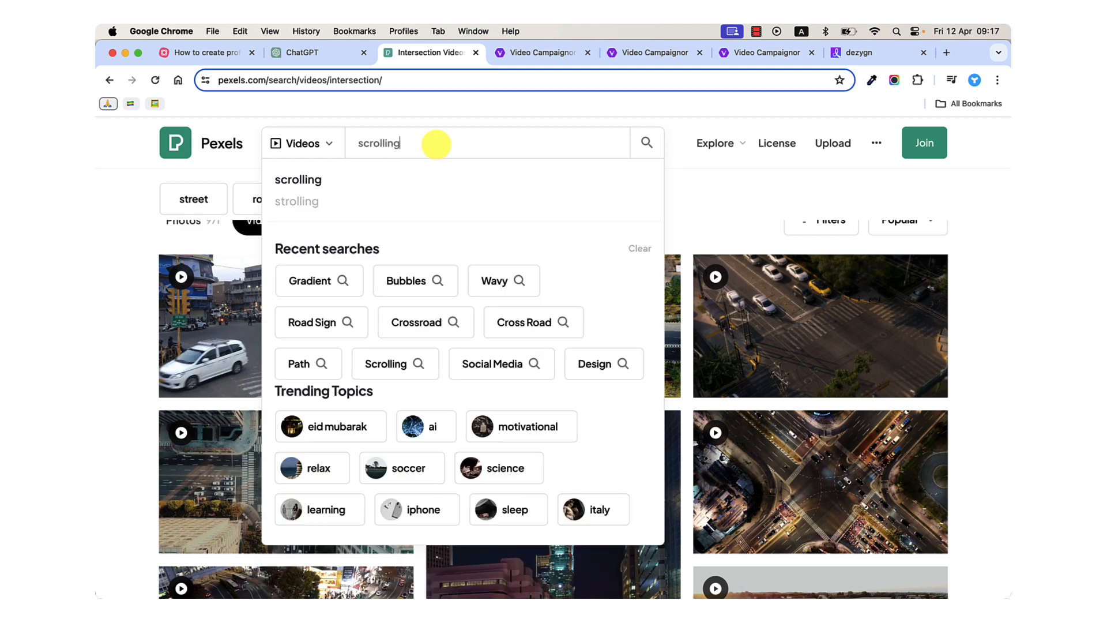
key(Return)
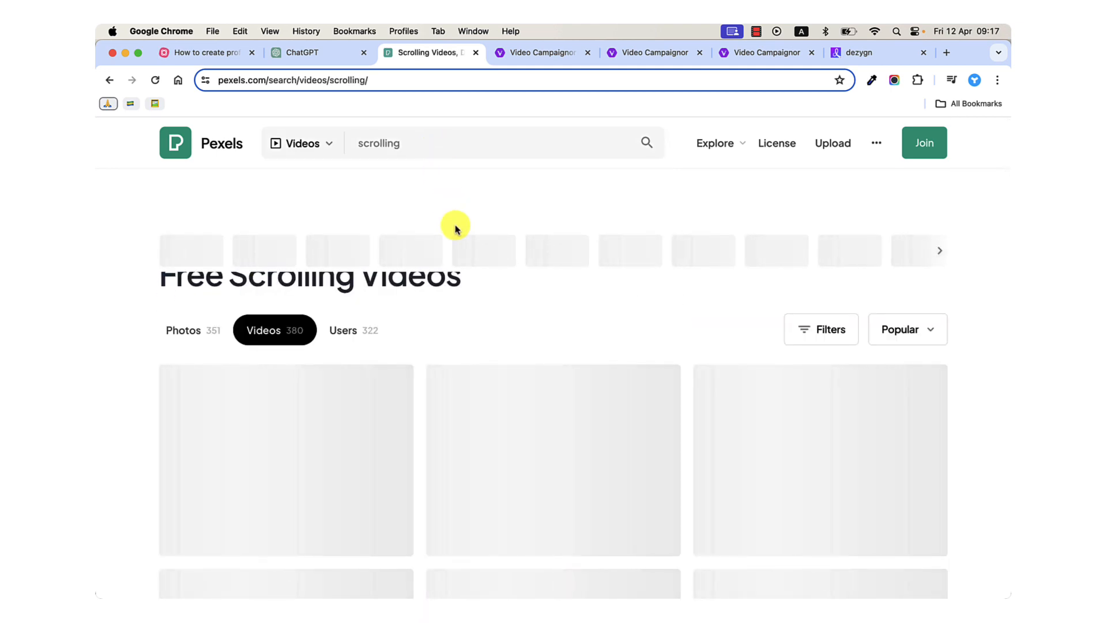
scroll(507, 370, down, 3)
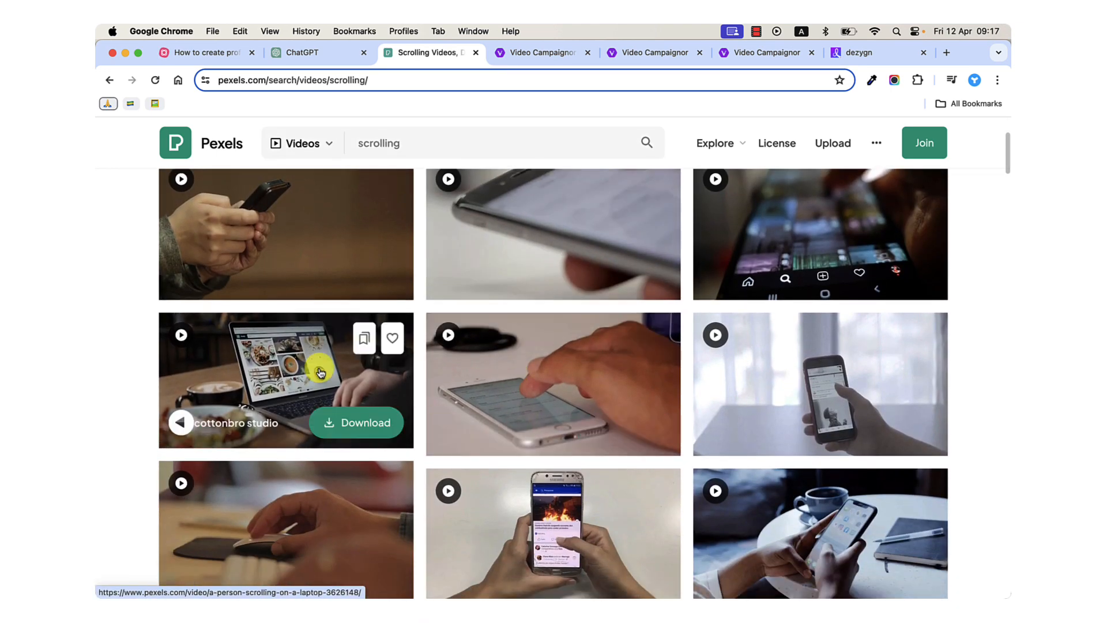
click(320, 371)
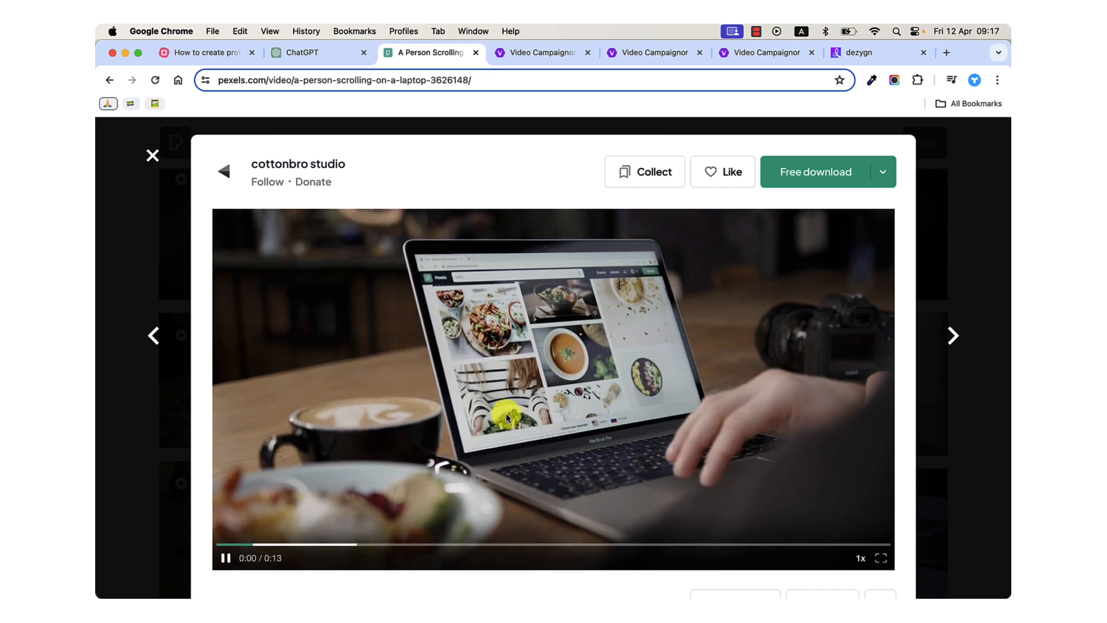
Switch to Camtasia and move the playhead to the forest hiking clip at 0:00:27;26.
mouse_move(254, 593)
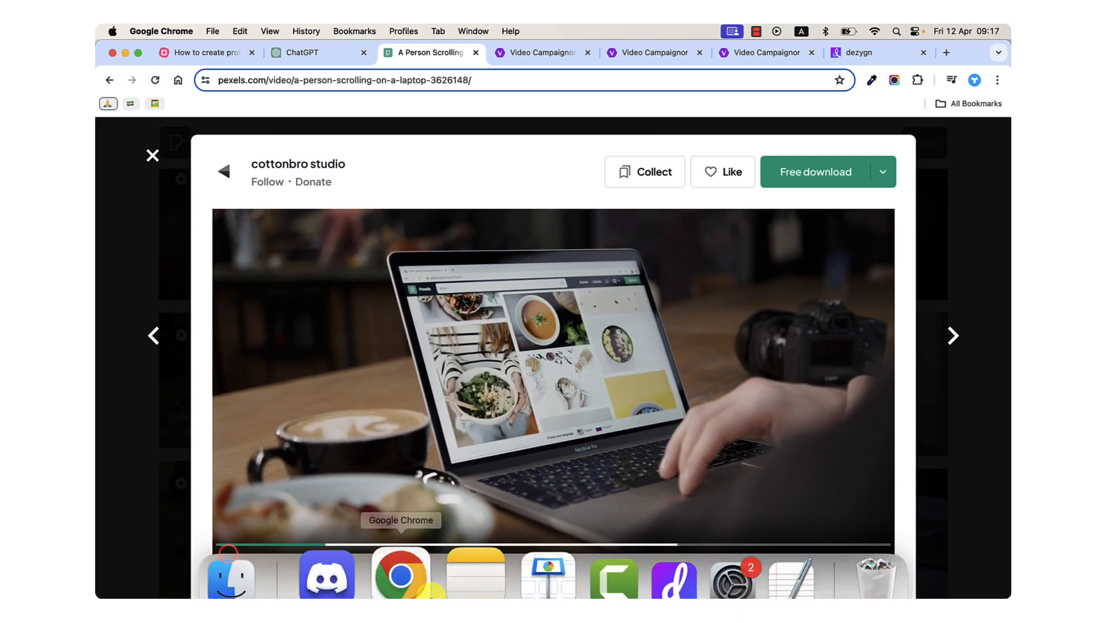
click(581, 562)
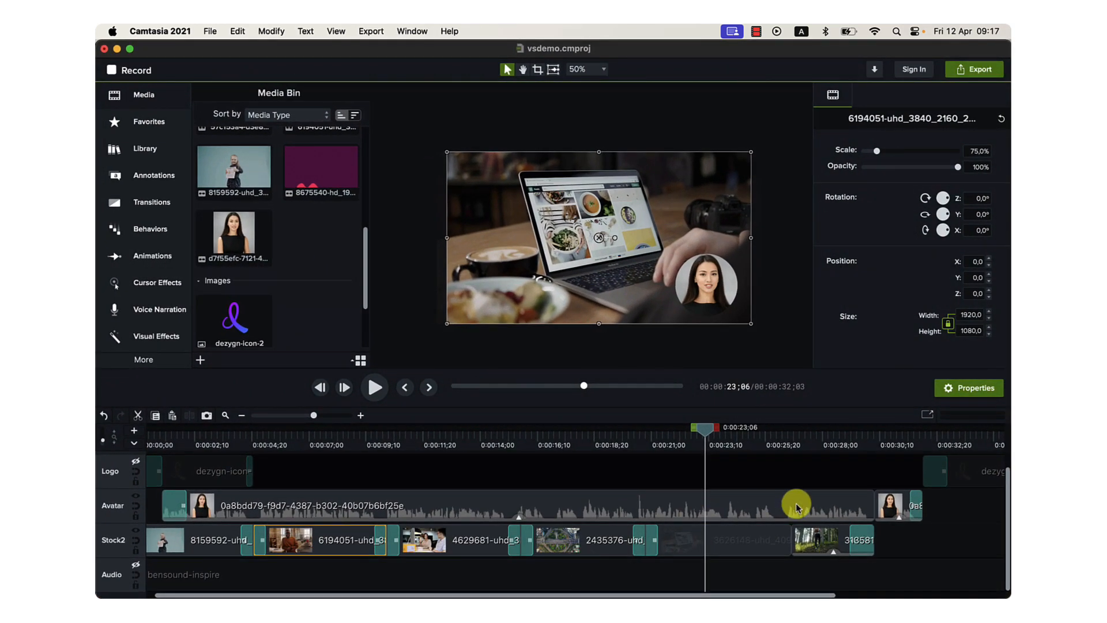
drag(707, 432, 819, 438)
Return to Chrome, close the laptop clip preview, search Pexels videos for "path" and browse to the man hiking in the woods.
click(387, 588)
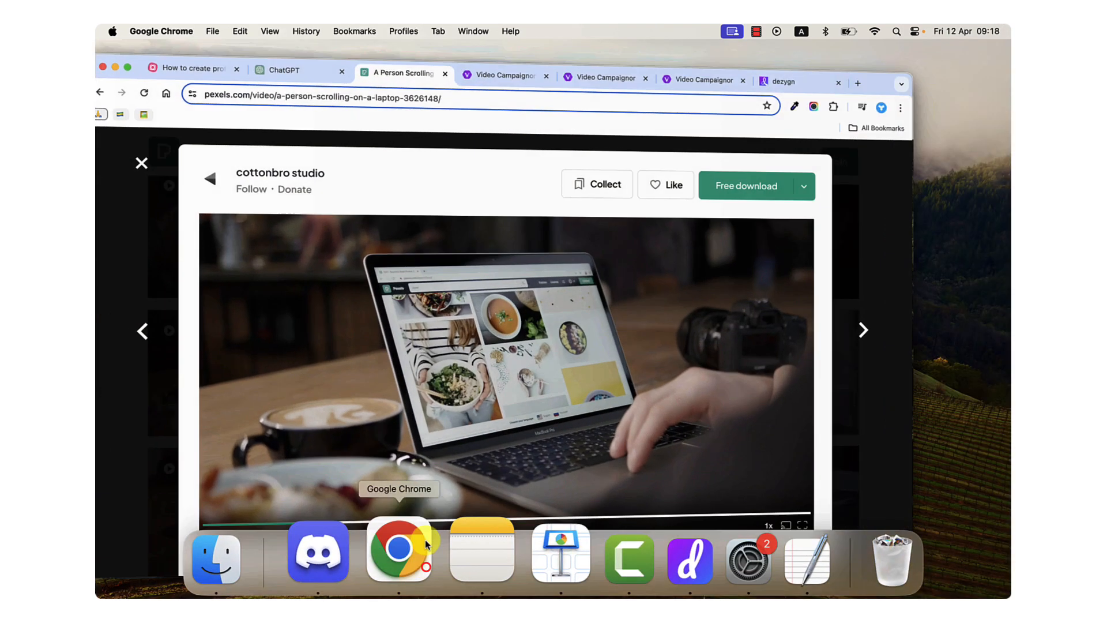
click(154, 156)
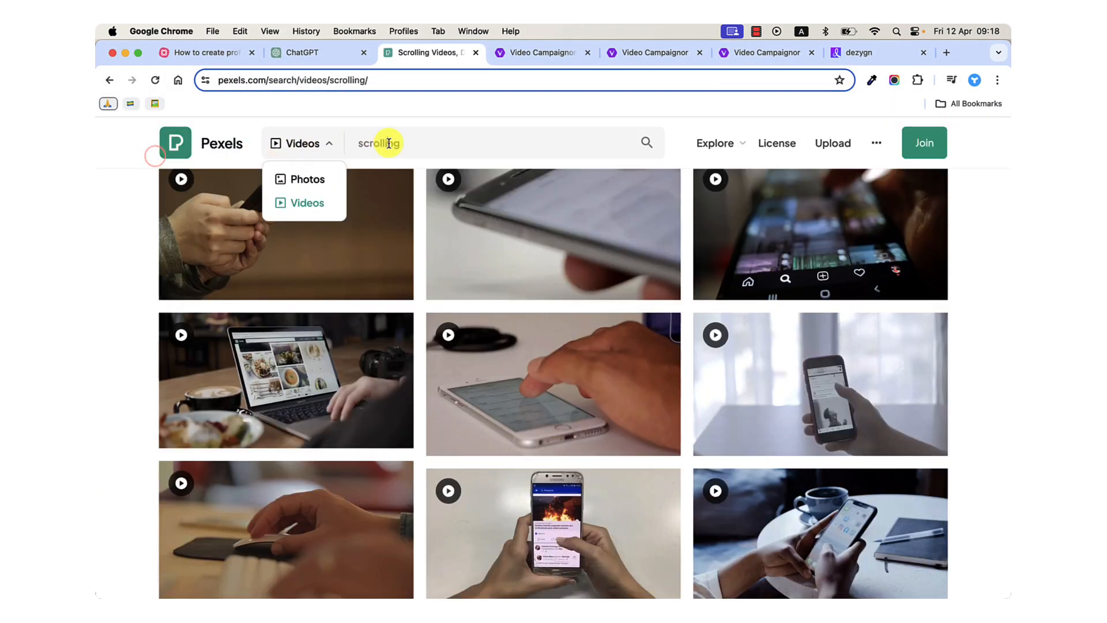
double_click(386, 142)
text(path)
key(Return)
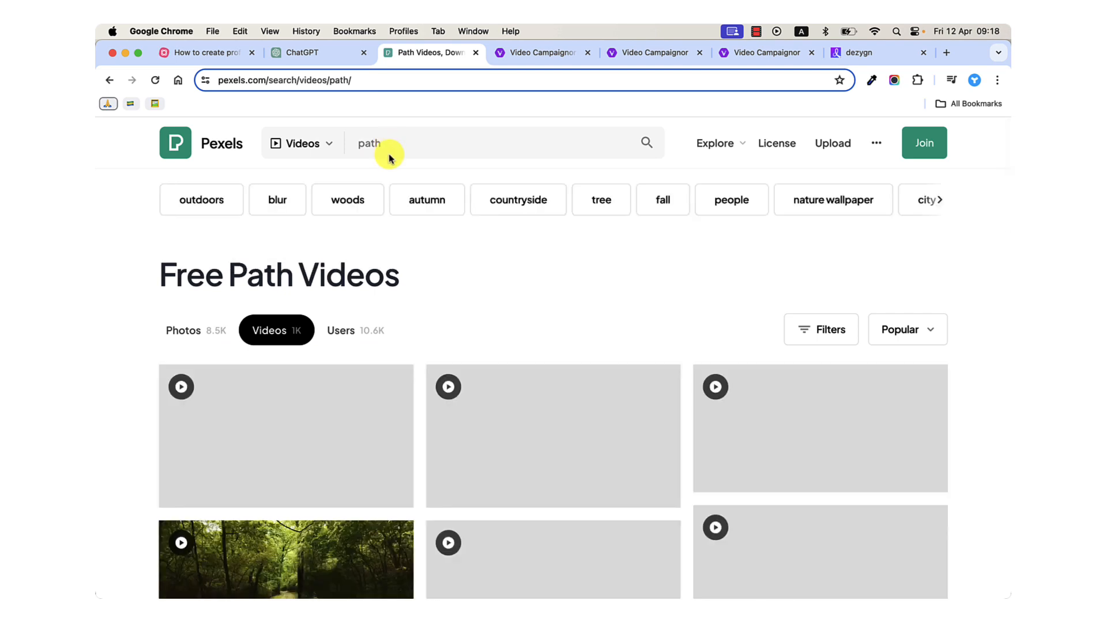
scroll(439, 396, down, 3)
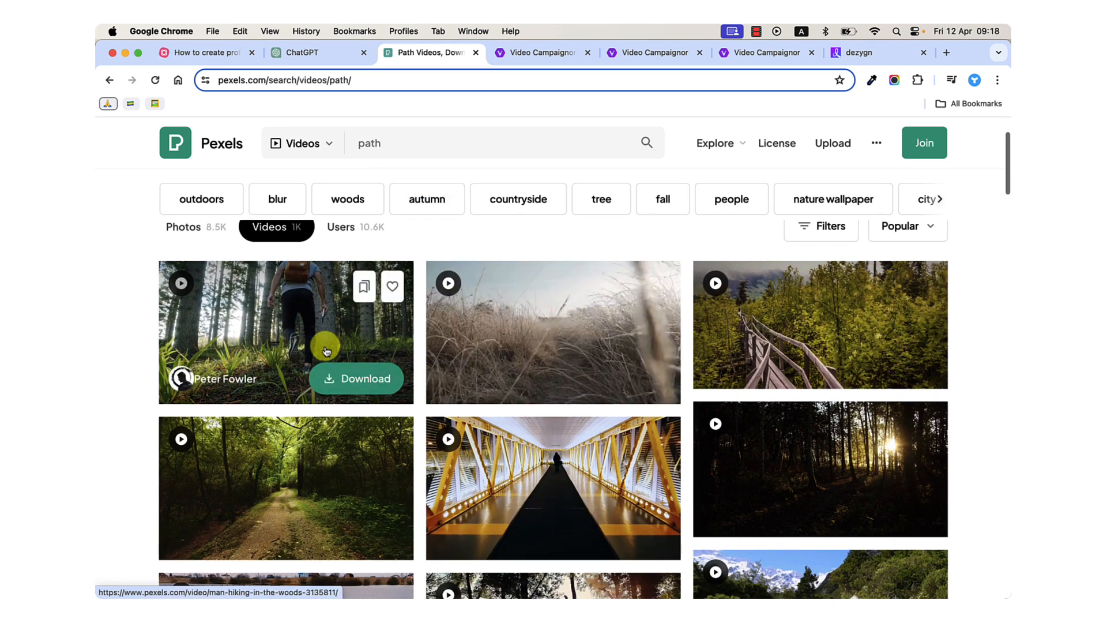
Switch to Camtasia, hide the Avatar track at the forest hiking clip and move the playhead to 0:00:04;17.
mouse_move(571, 595)
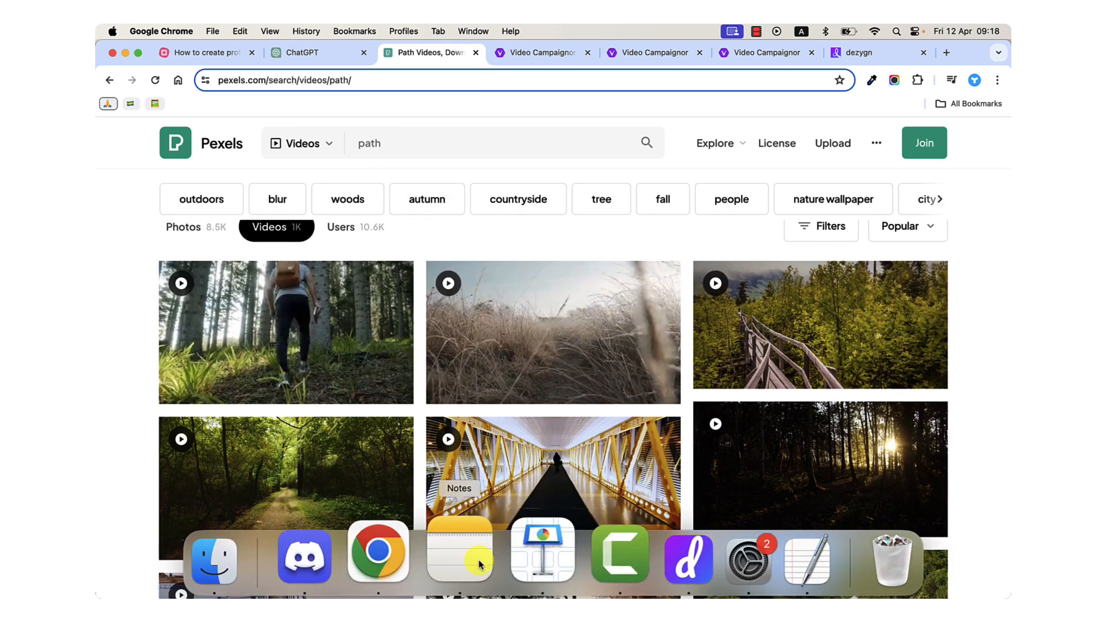
click(567, 562)
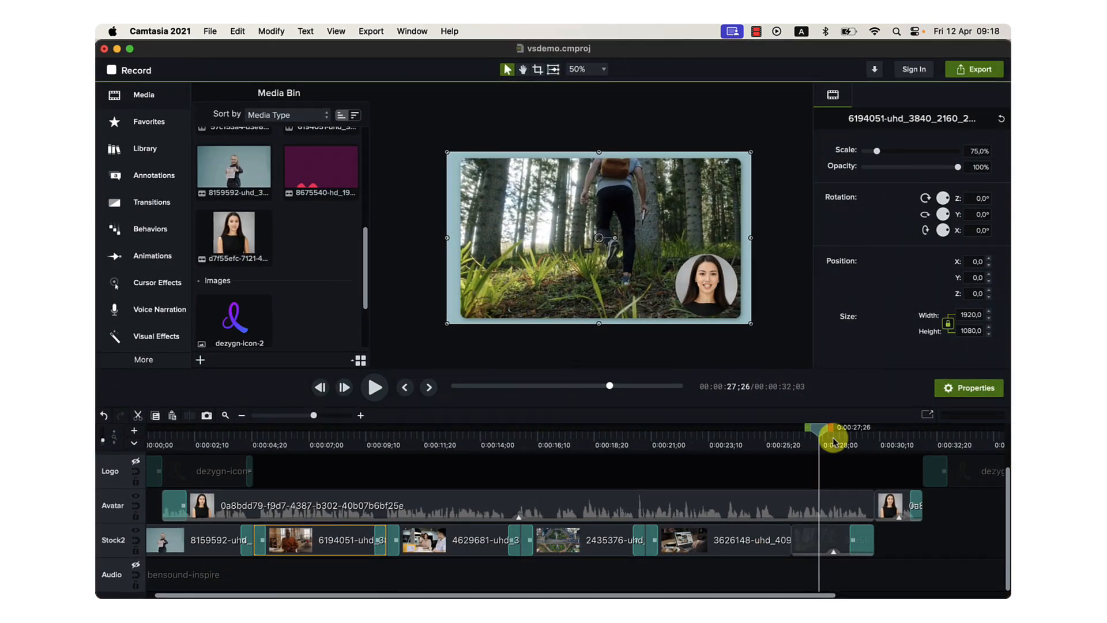
mouse_move(821, 429)
mouse_down()
mouse_move(859, 427)
mouse_move(803, 427)
mouse_move(813, 428)
mouse_up()
click(135, 493)
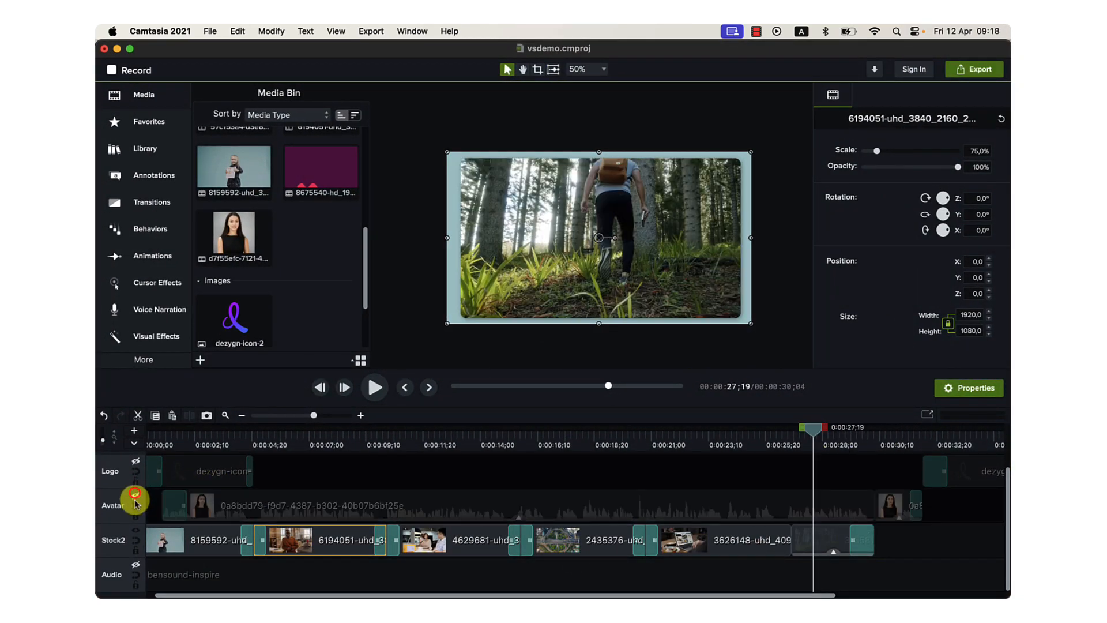
scroll(261, 568, right, 1)
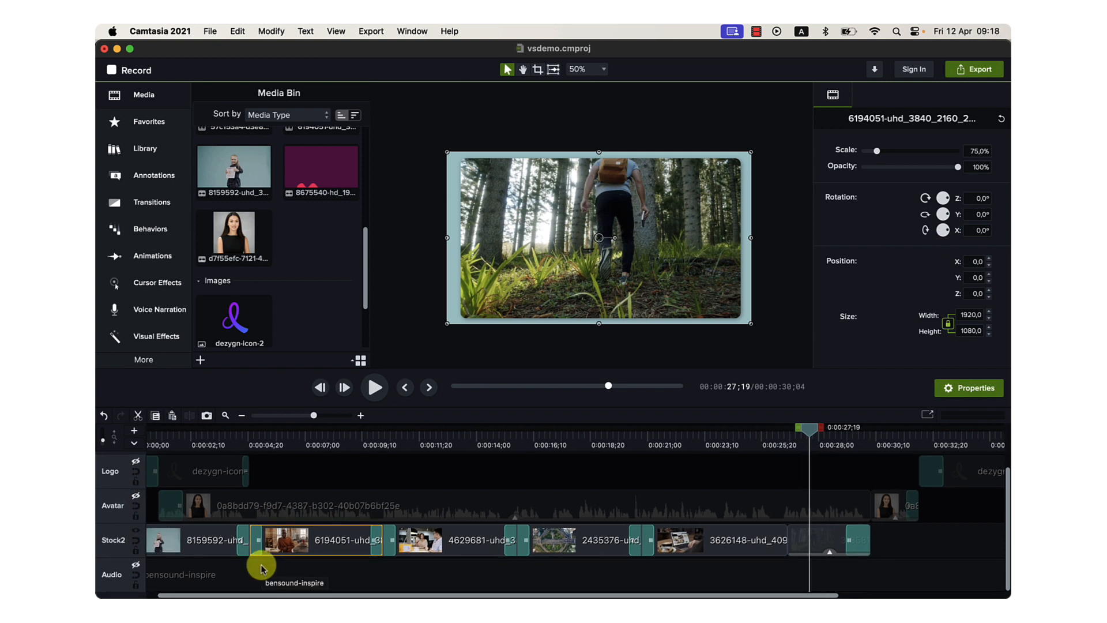
drag(235, 441, 245, 496)
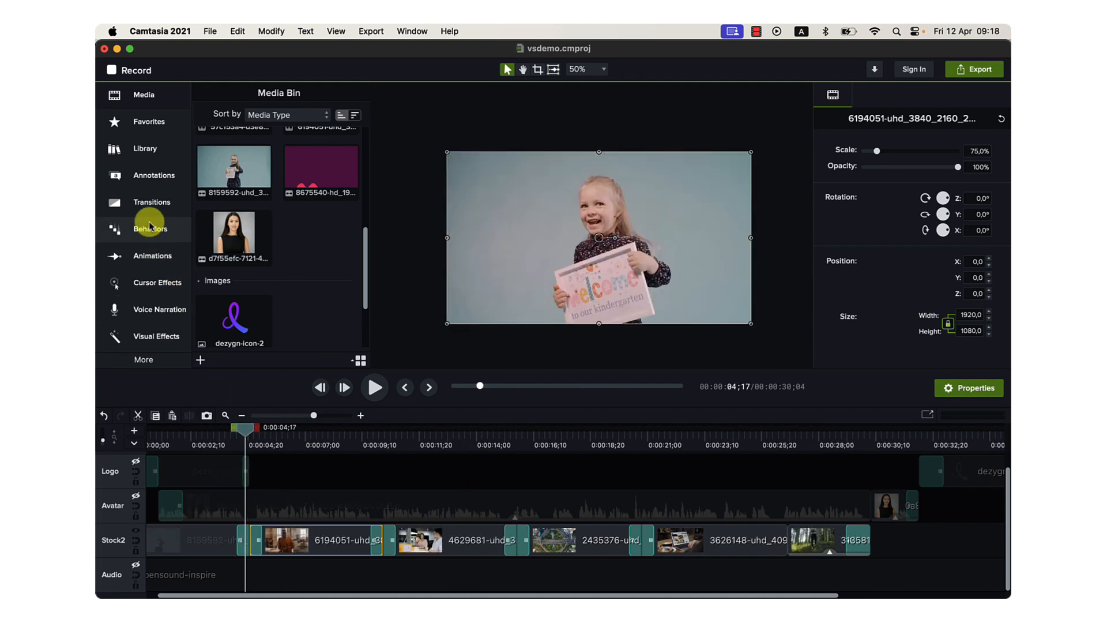
Browse the available transitions, dragging the Fade transition over the Stock2 clips to show where it can be applied.
click(148, 201)
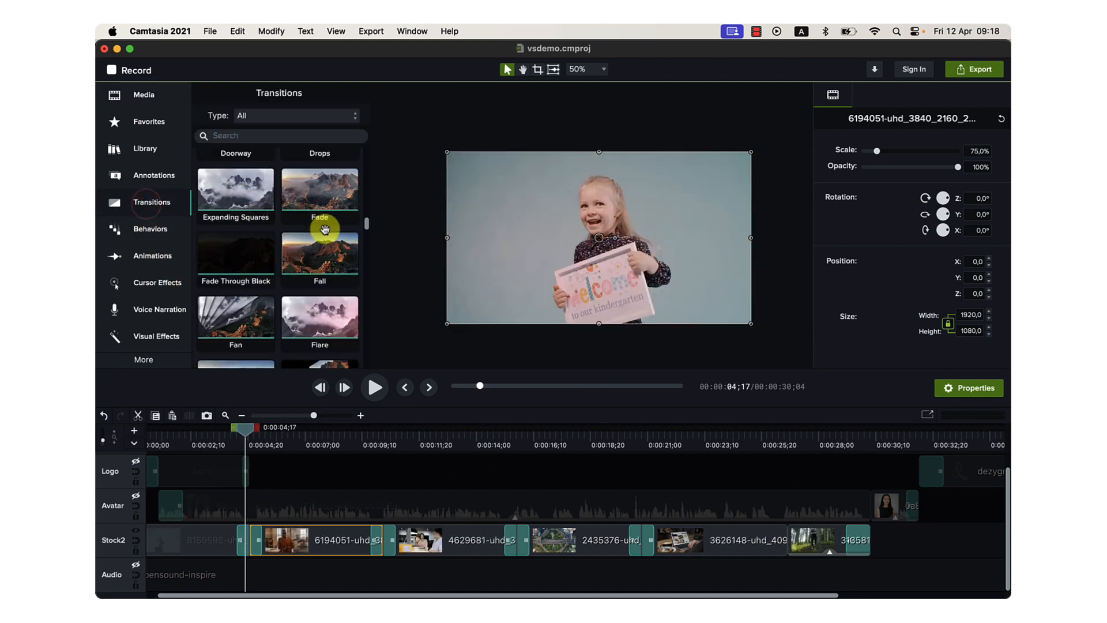
mouse_move(320, 217)
mouse_down()
mouse_move(398, 510)
mouse_move(386, 558)
mouse_up()
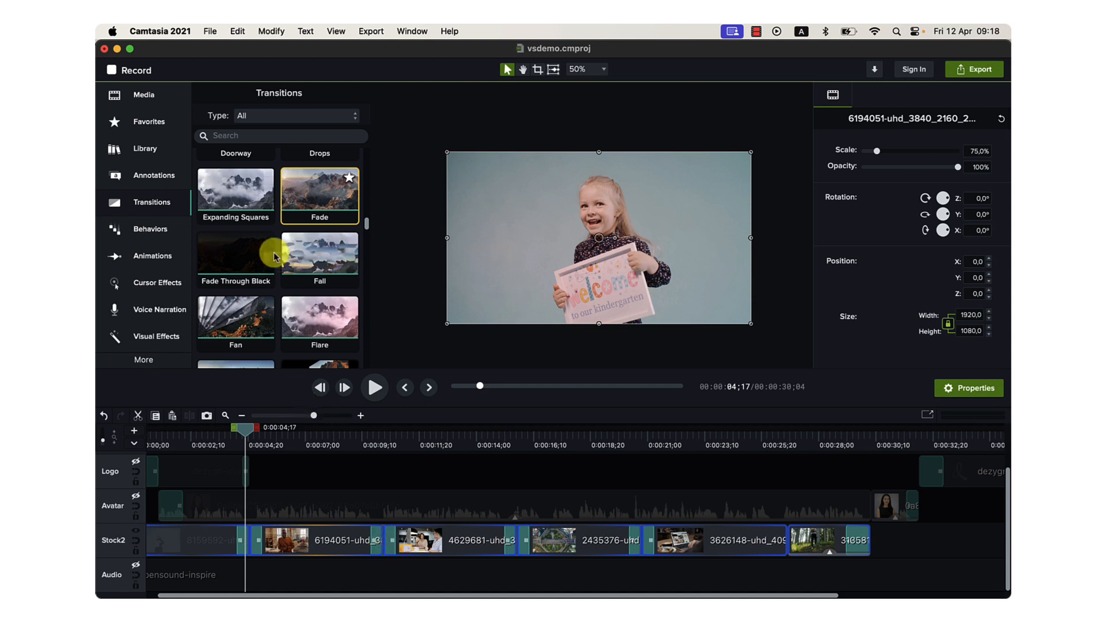
scroll(289, 300, down, 3)
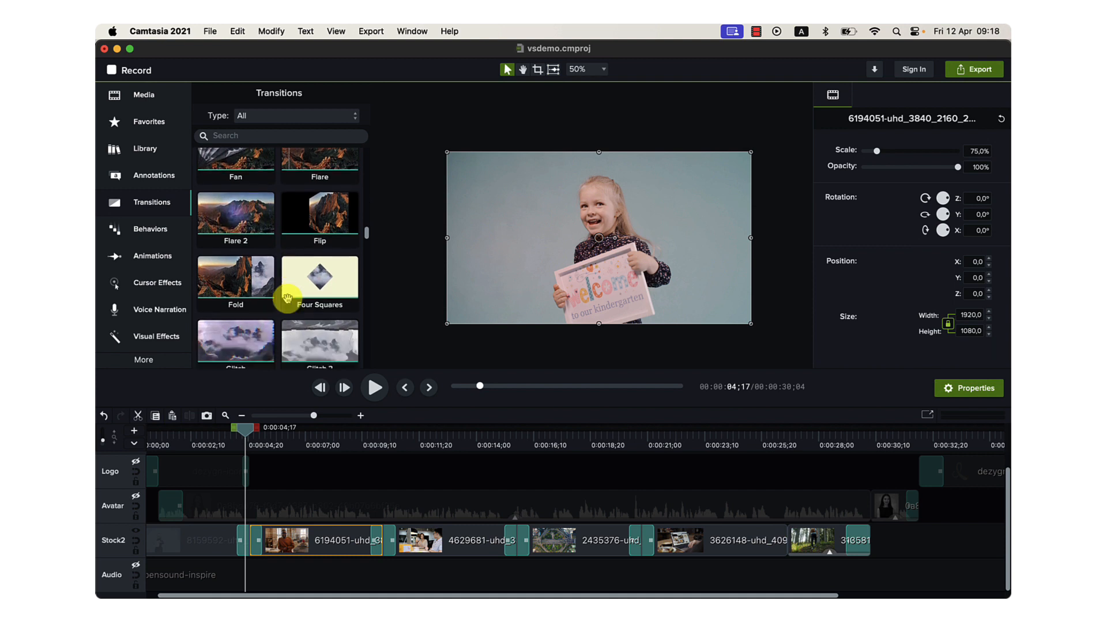
scroll(287, 298, down, 5)
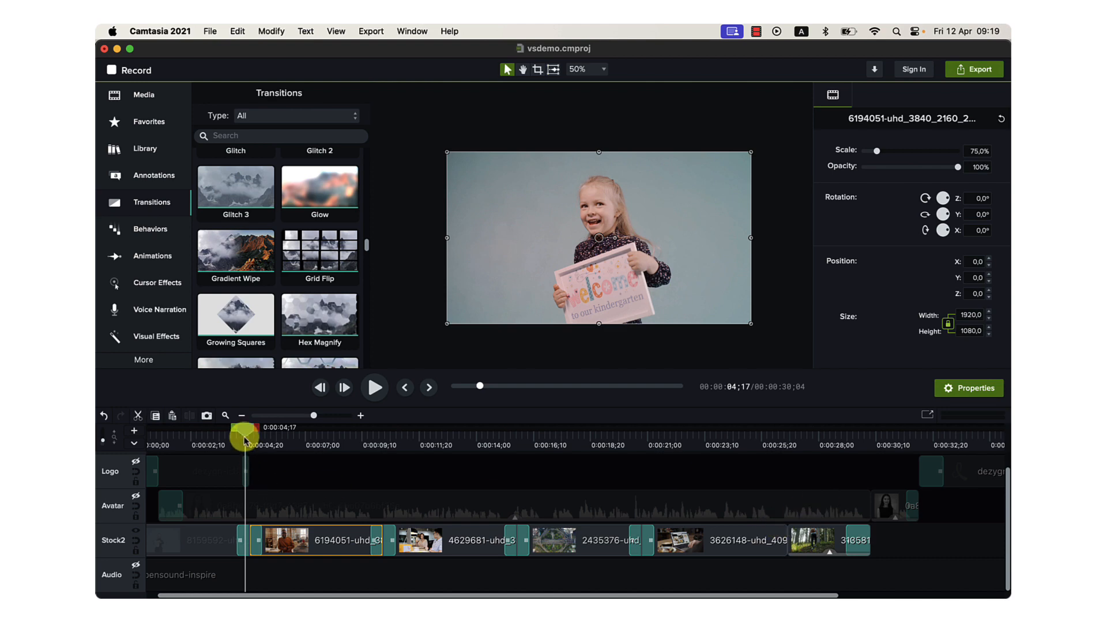
Return the playhead to the start, zoom out the timeline and re-enable the Logo, Avatar and Audio tracks.
drag(233, 433, 464, 439)
key(super+Return)
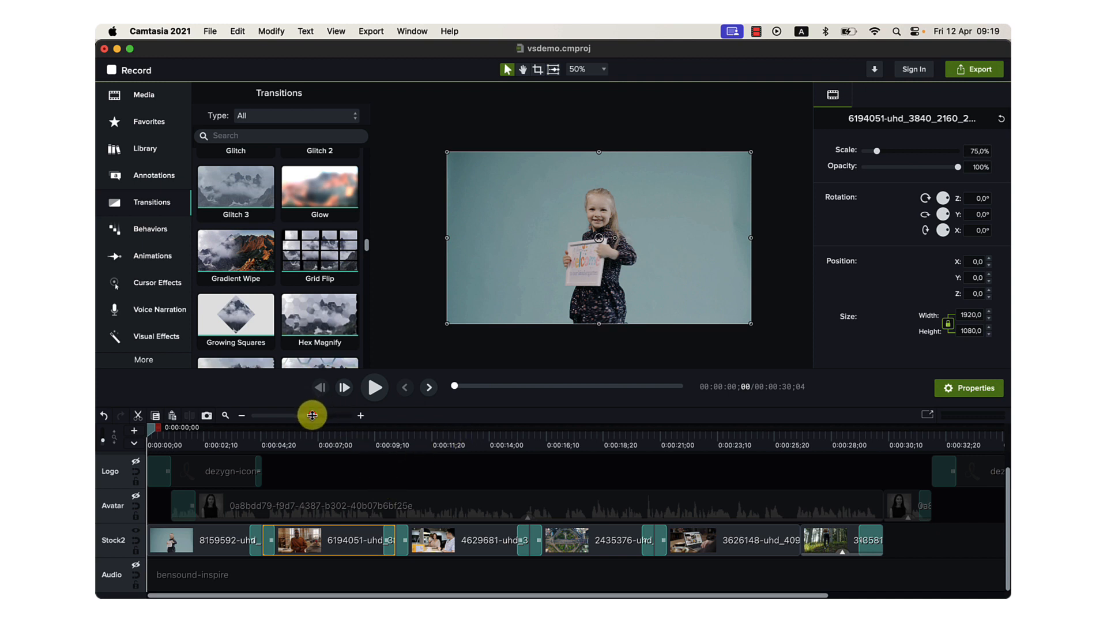
drag(311, 416, 307, 415)
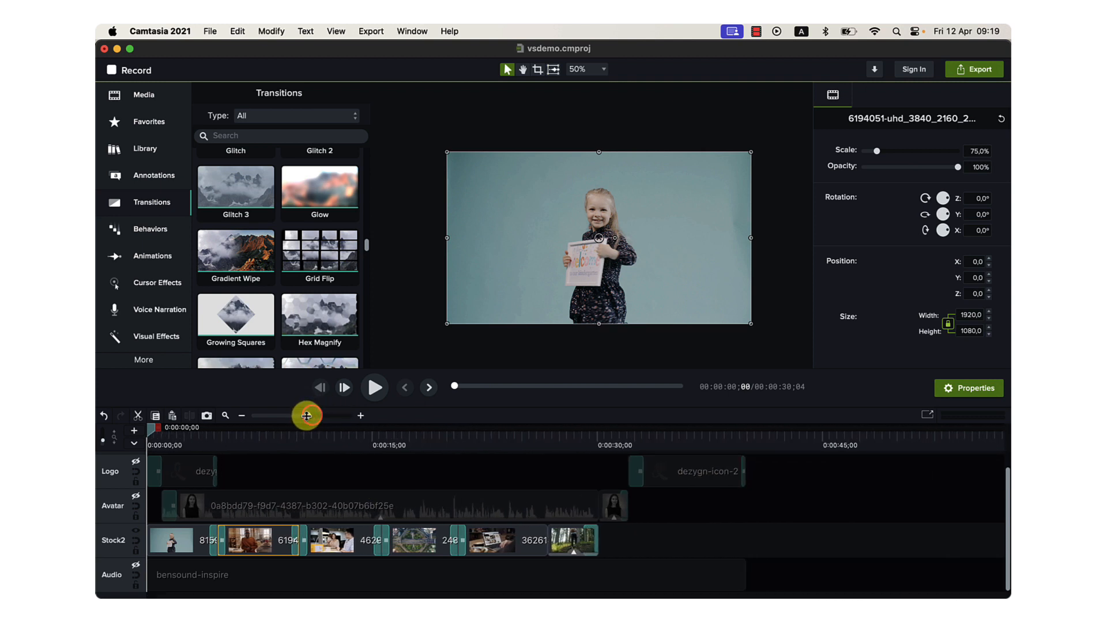
click(135, 462)
click(135, 494)
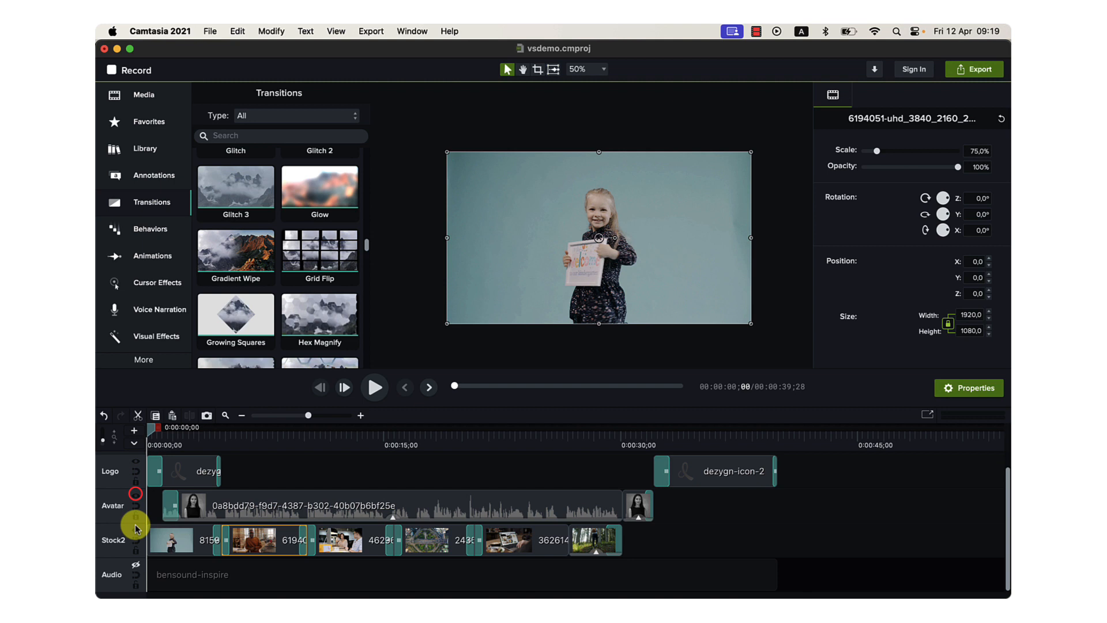
click(136, 564)
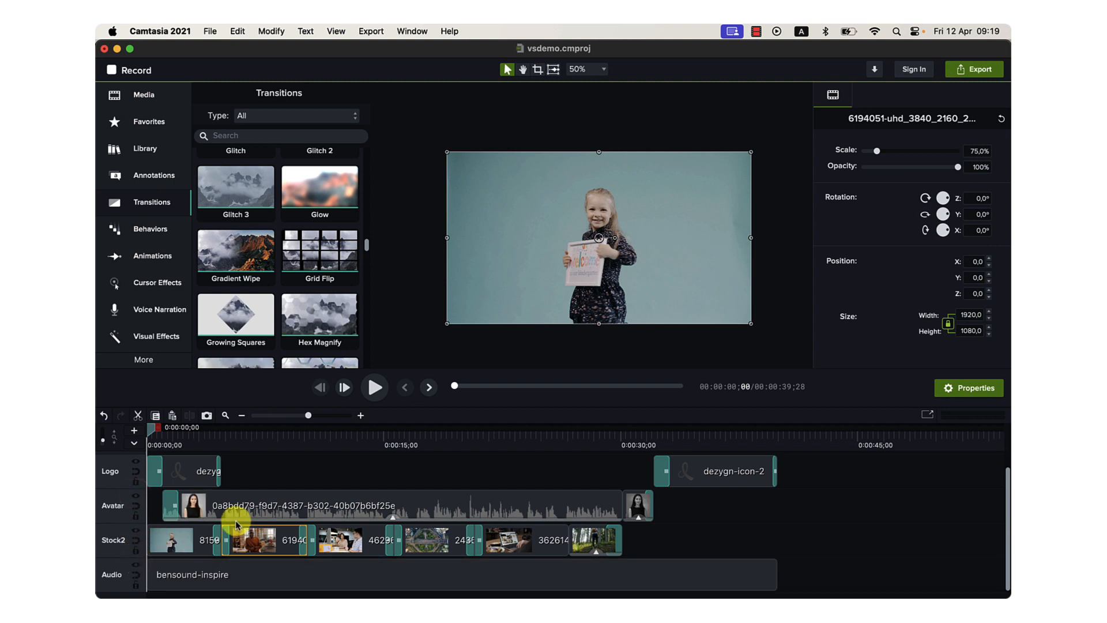
Play the full edit from the start with raised volume and the properties and transitions hidden, pausing on the closing logo.
key(space)
key(XF86AudioRaiseVolume)
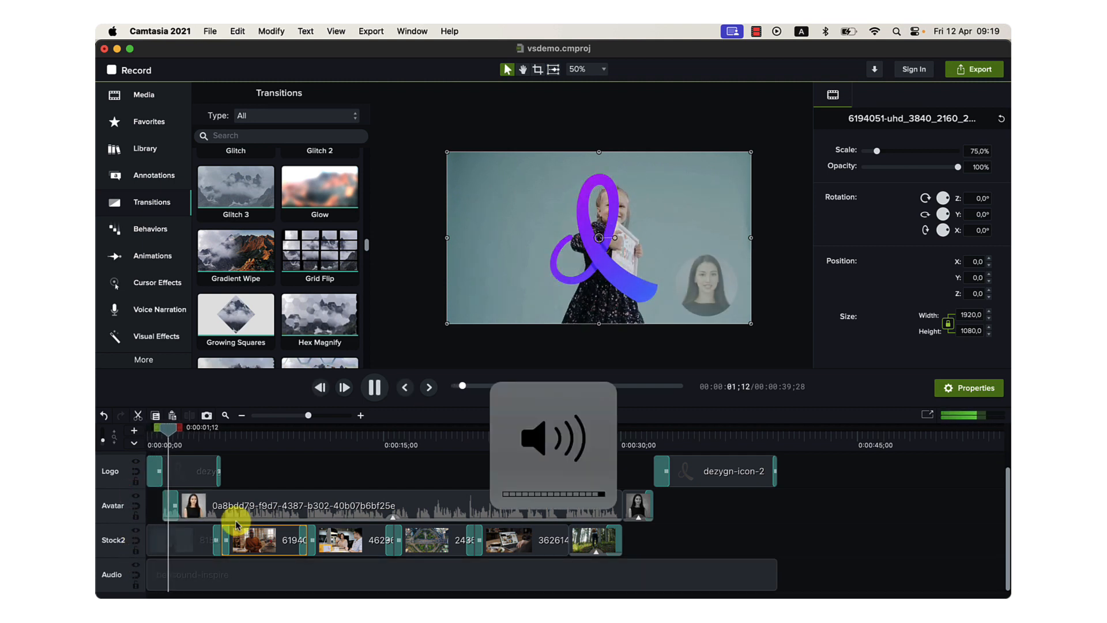
click(394, 309)
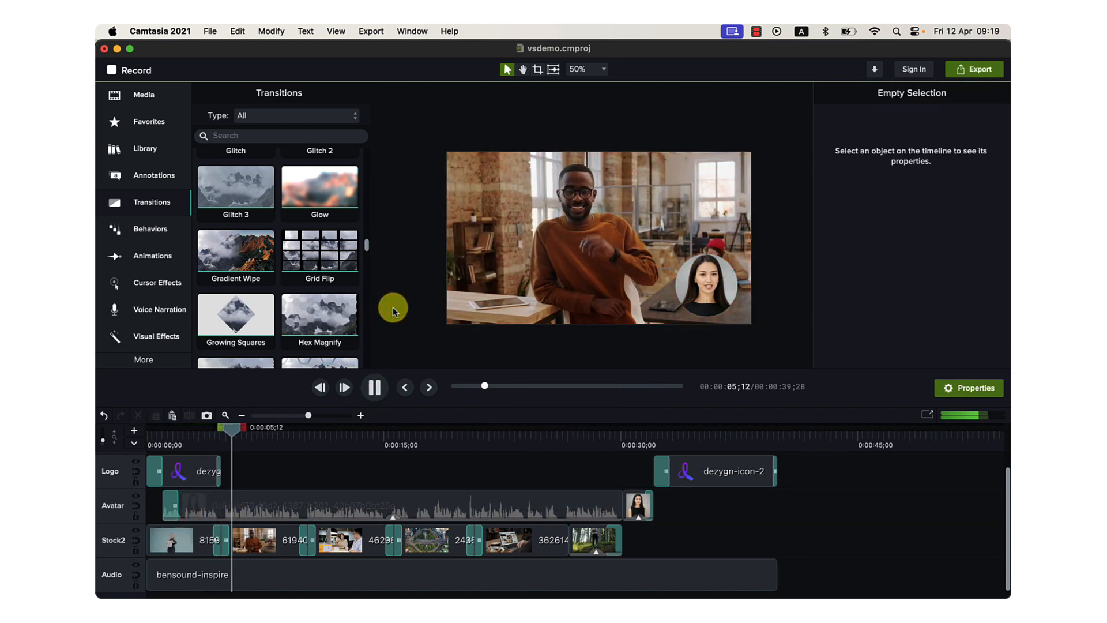
click(948, 386)
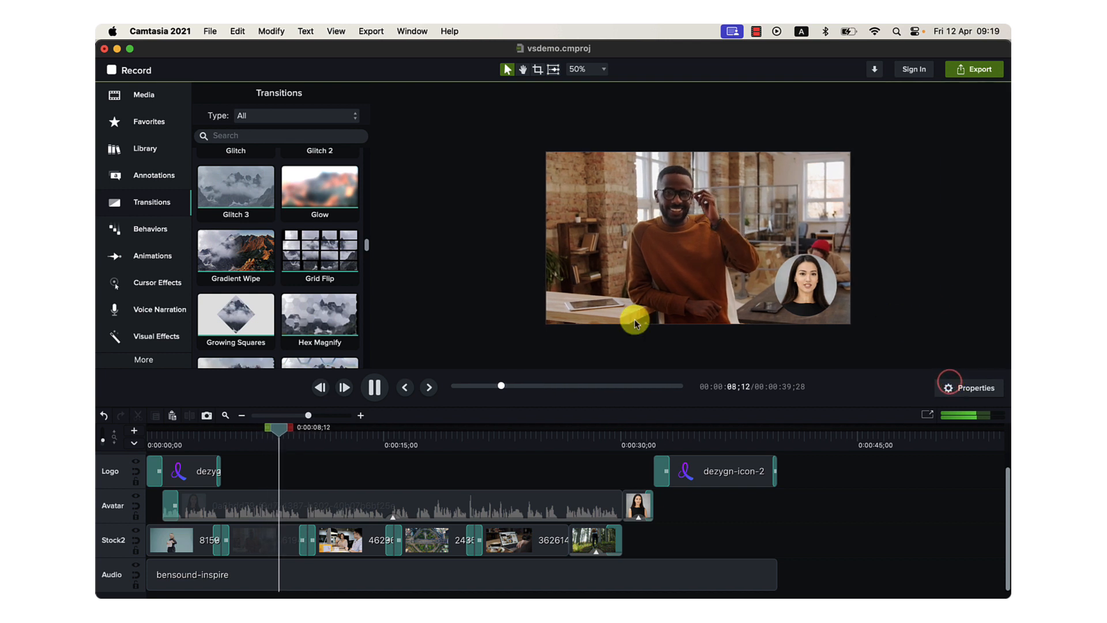
click(126, 203)
scroll(882, 300, up, 3)
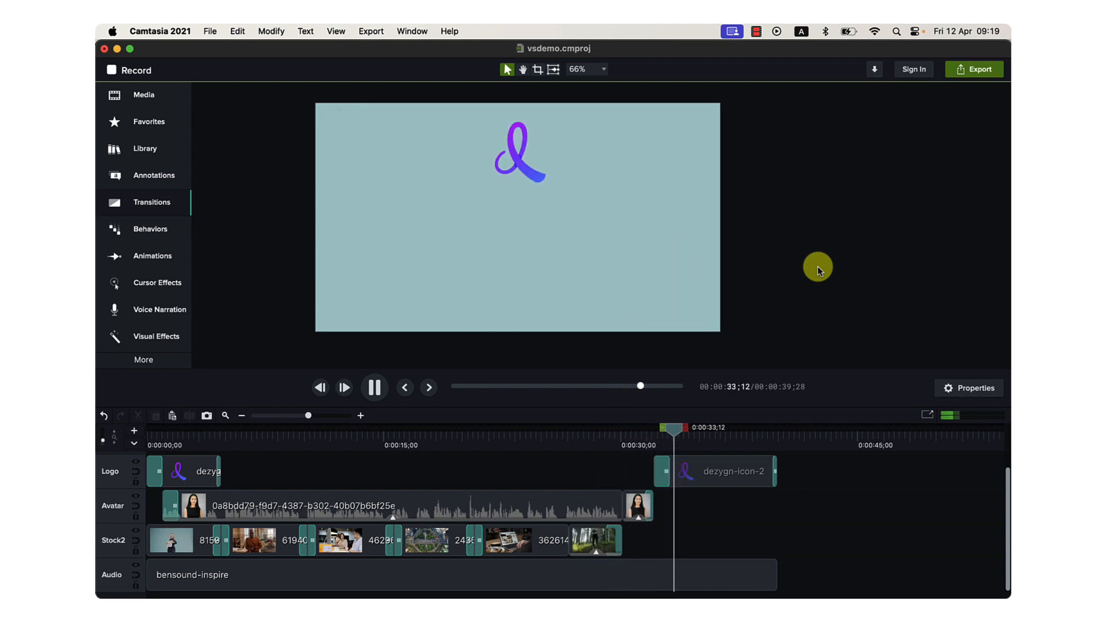
key(space)
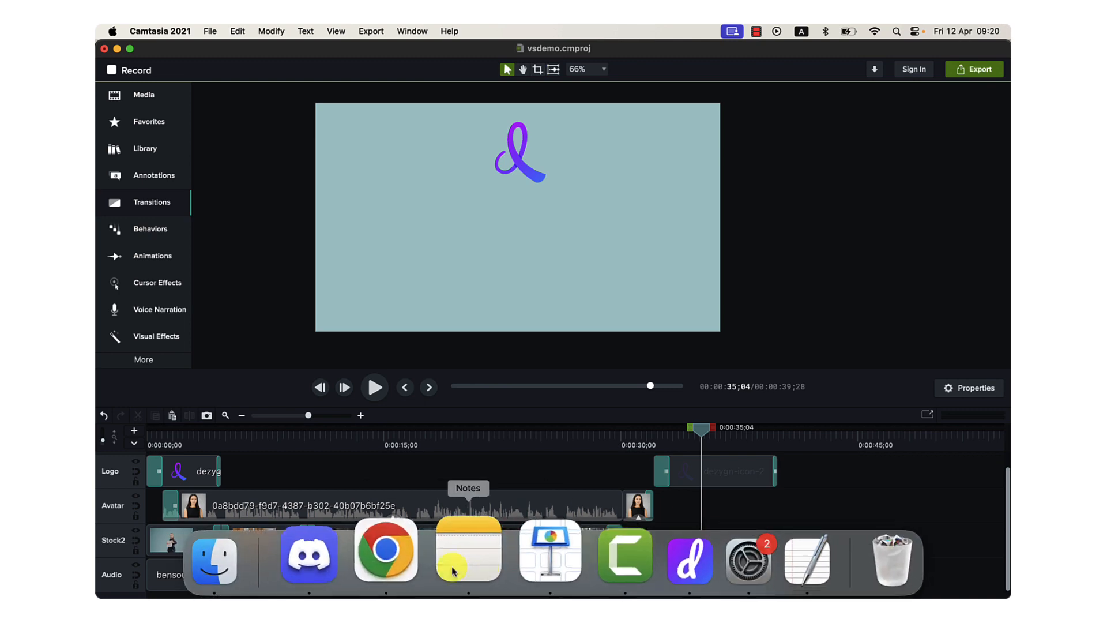
Switch to Chrome and open the campaigns list in Video Campaignor.
click(395, 561)
click(521, 57)
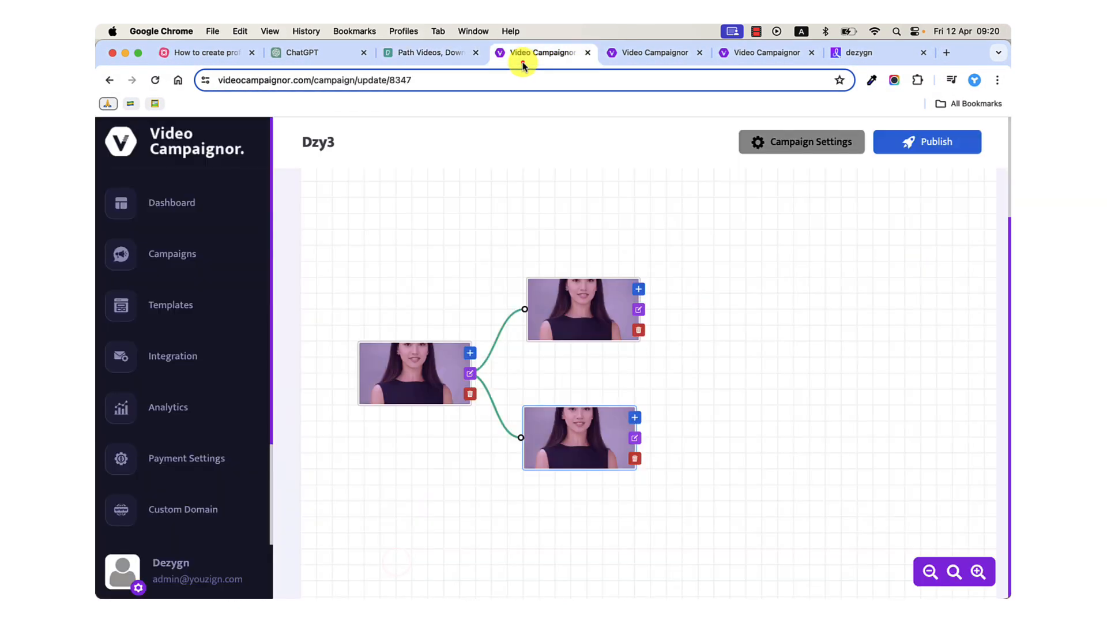
click(165, 199)
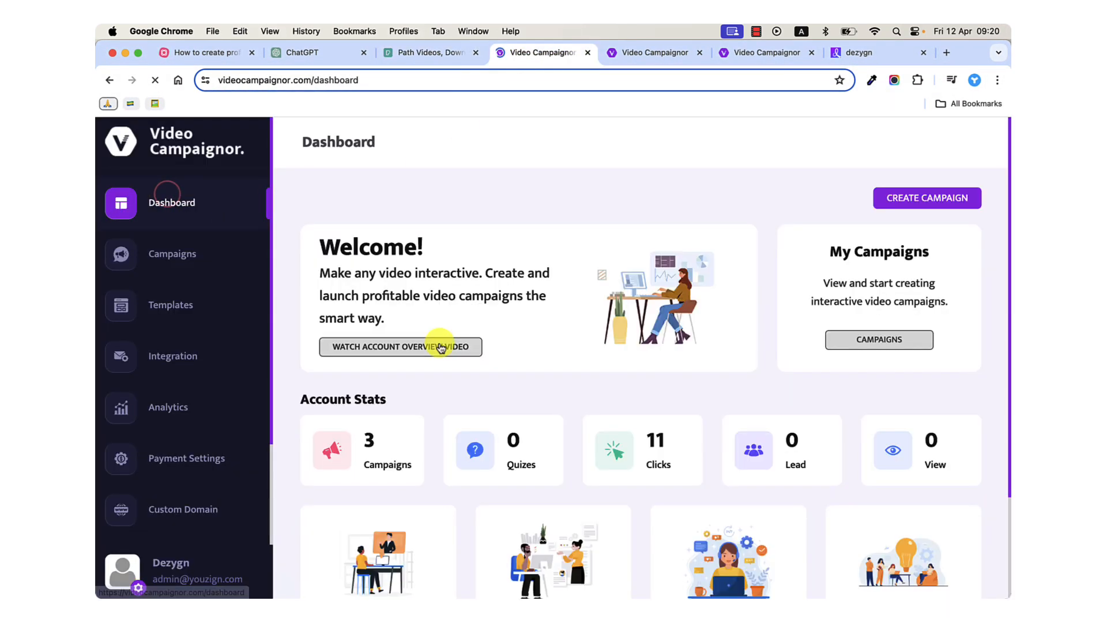
click(901, 338)
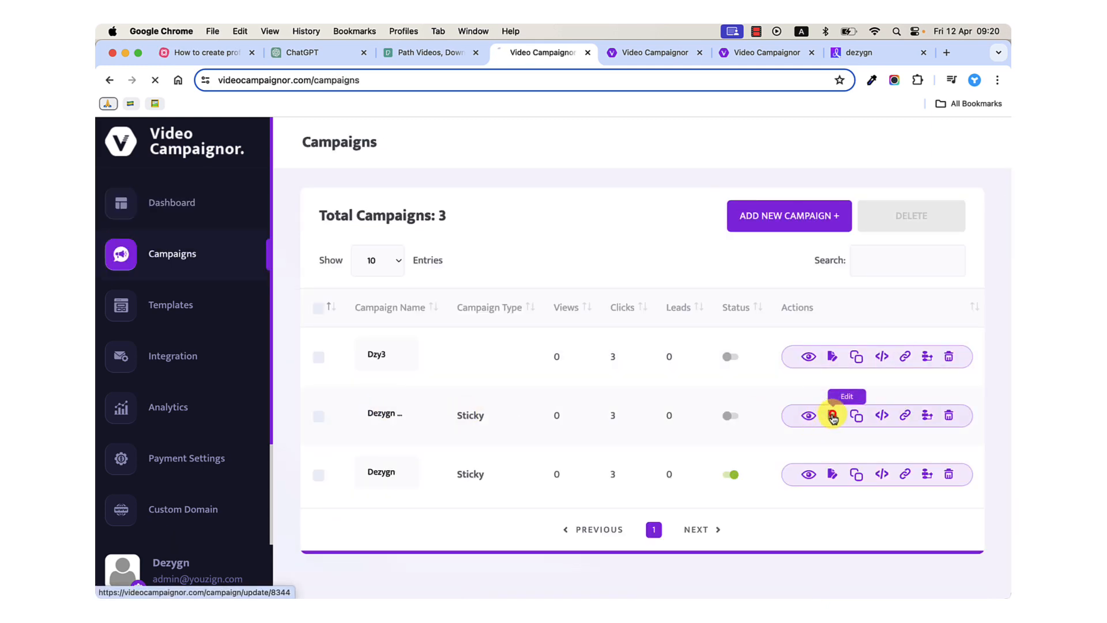
click(832, 416)
scroll(519, 444, down, 5)
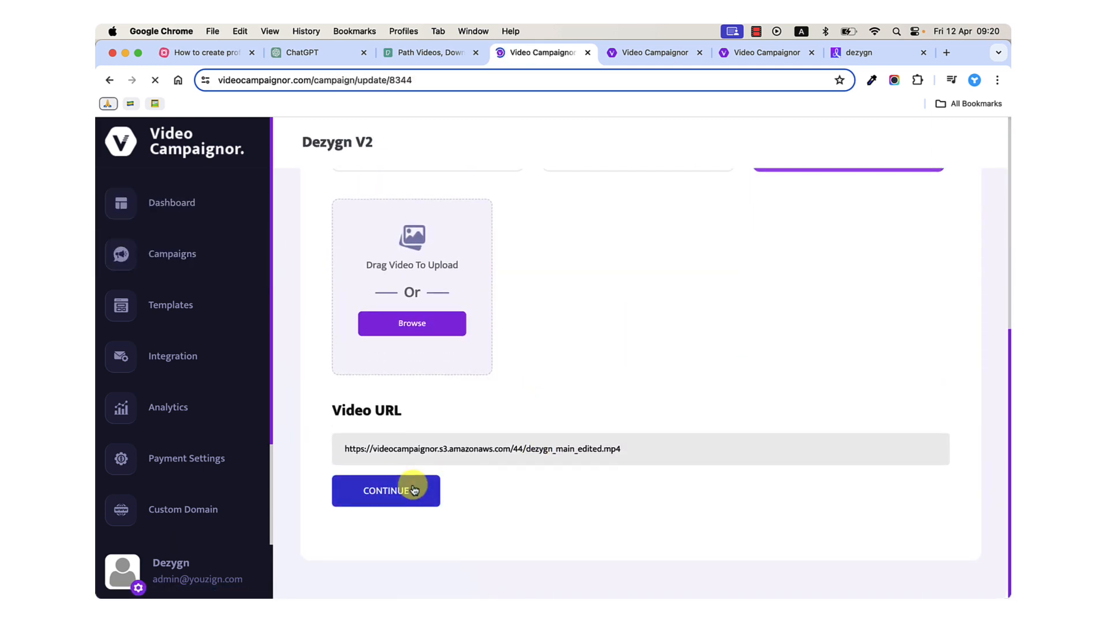
click(414, 489)
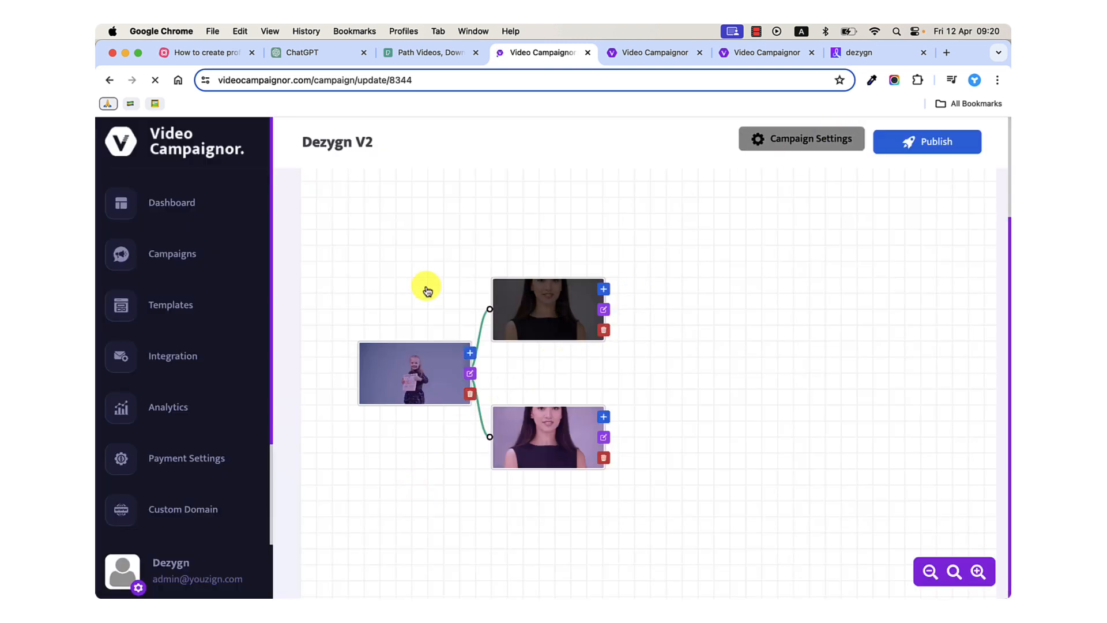
click(178, 254)
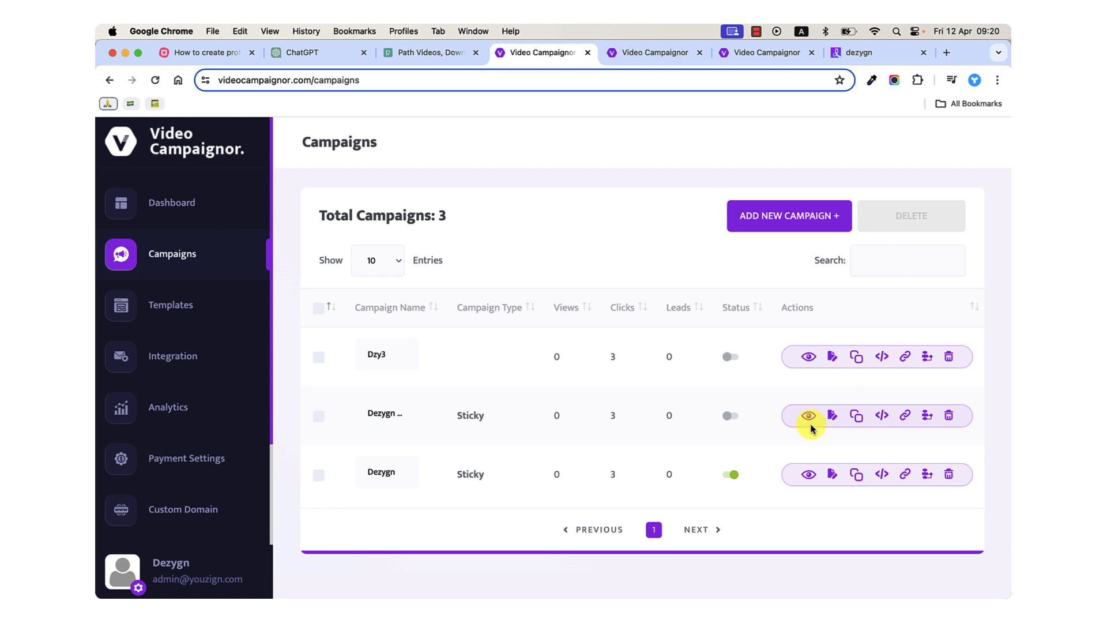
Edit the Dezygn V2 campaign, continue to its video flow and open the interactive elements editor for the first video.
click(832, 414)
scroll(488, 528, down, 5)
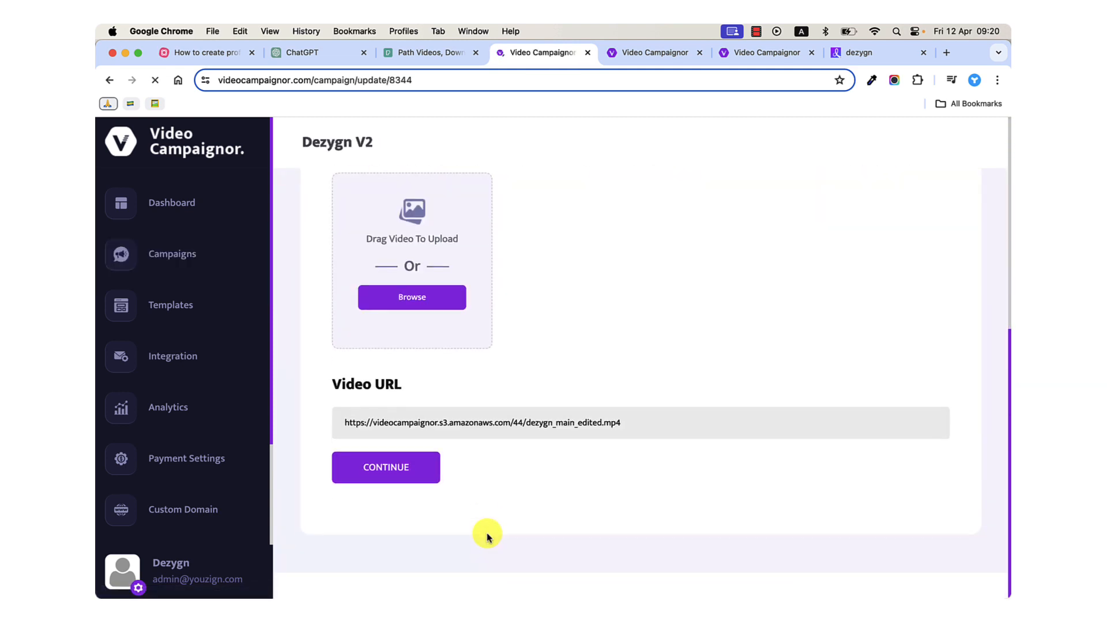
click(422, 495)
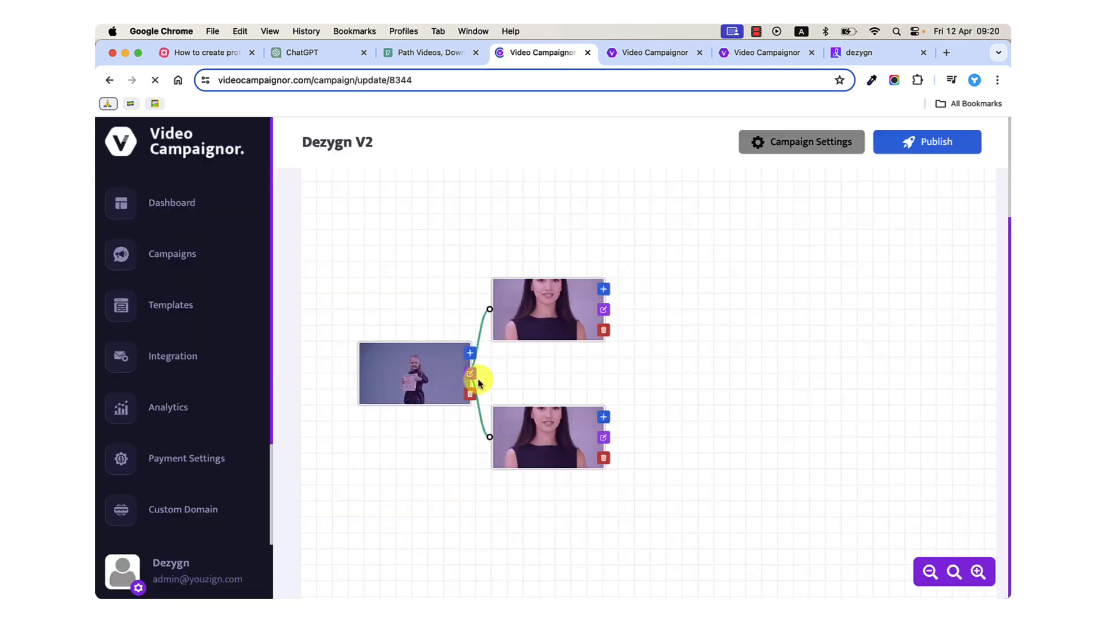
click(471, 375)
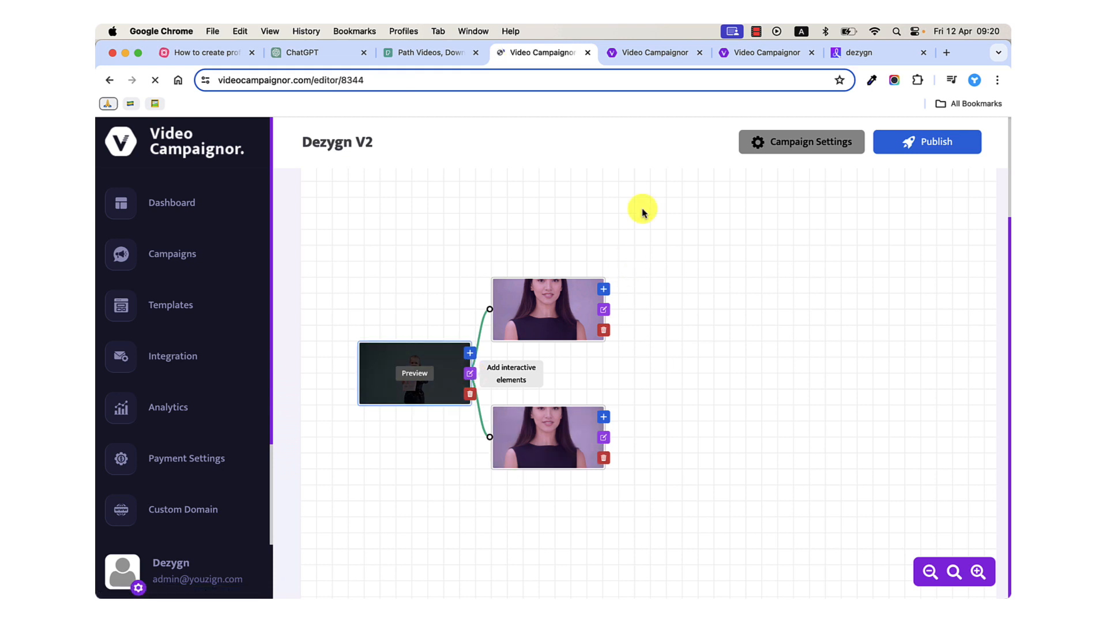
Close the two extra Video Campaignor pages, the dezygn page and the Pexels page in the browser.
click(700, 52)
click(699, 52)
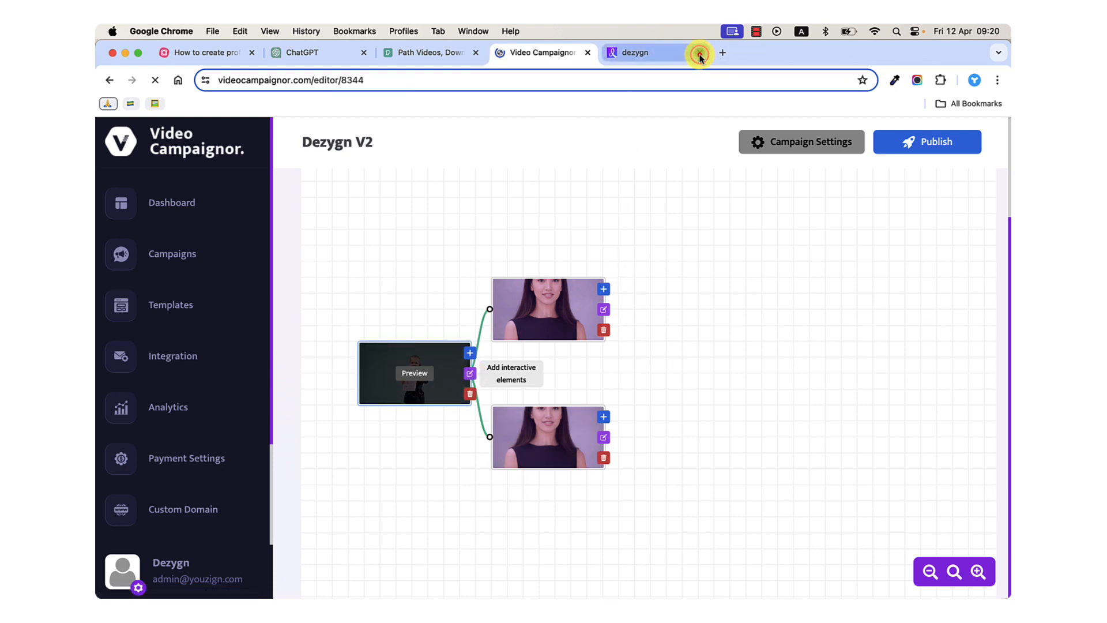
click(700, 53)
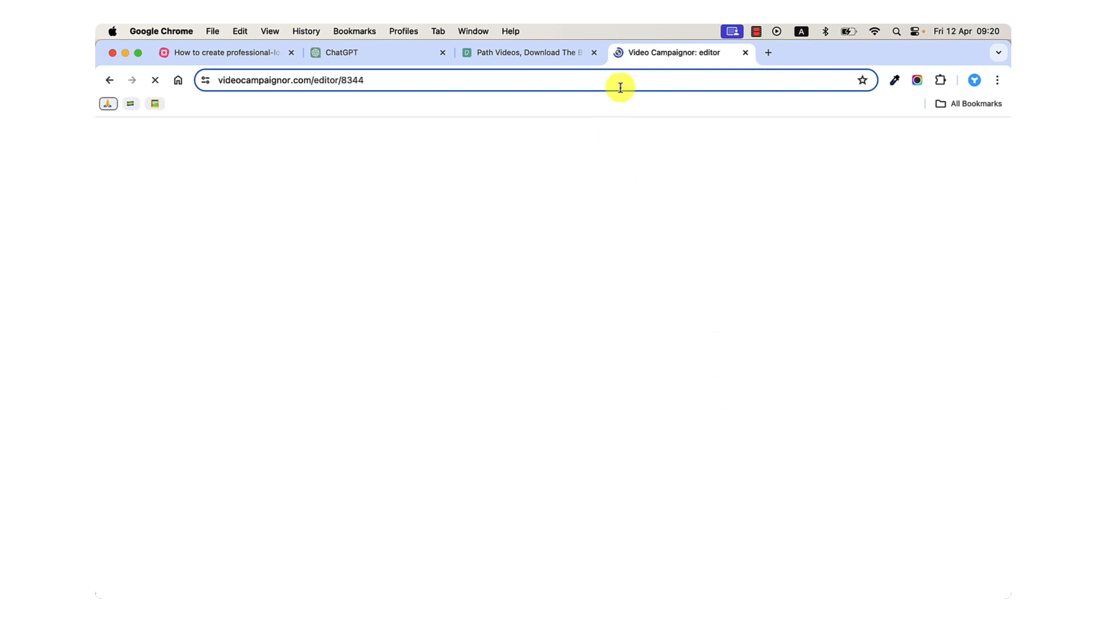
click(594, 53)
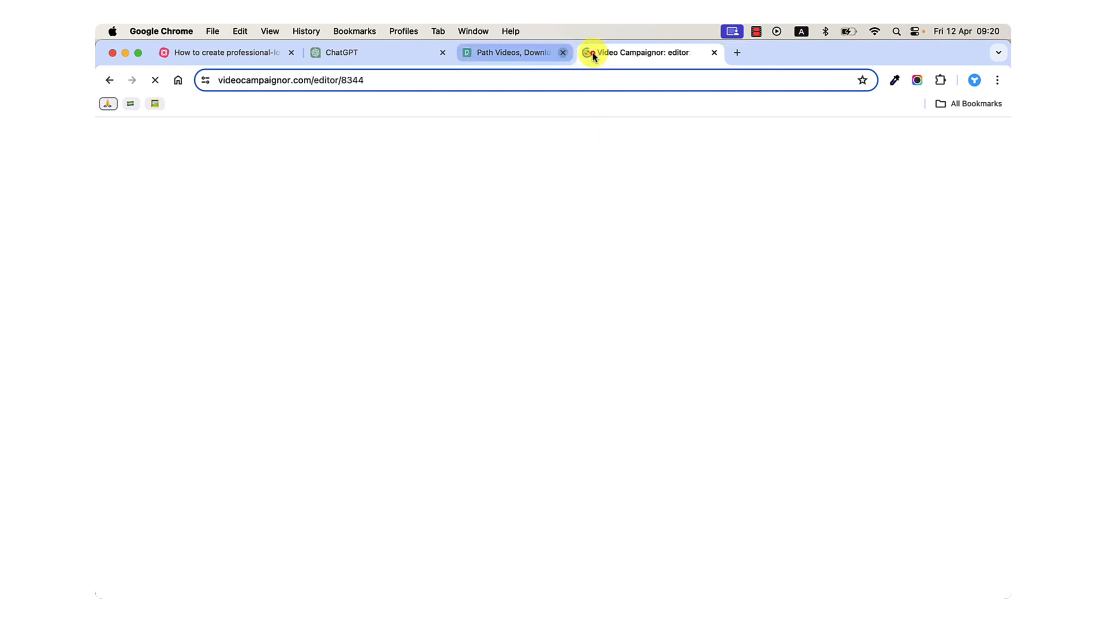
Return to the MindMeister map, highlight the Logo intro and Audio topics and collapse the Advanced editing branch.
click(257, 55)
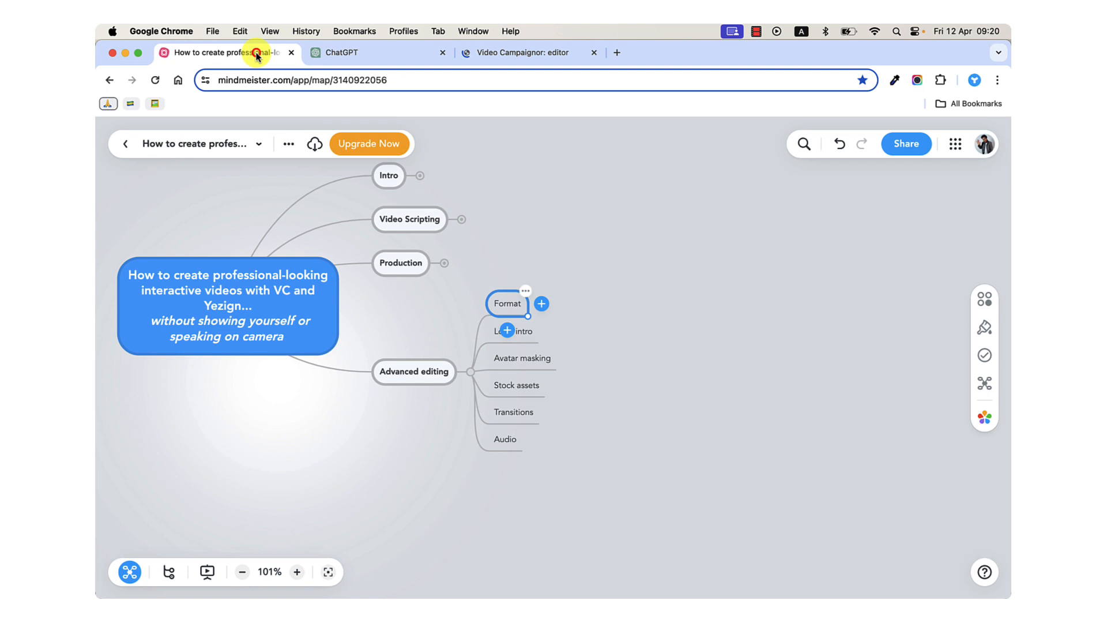
click(514, 330)
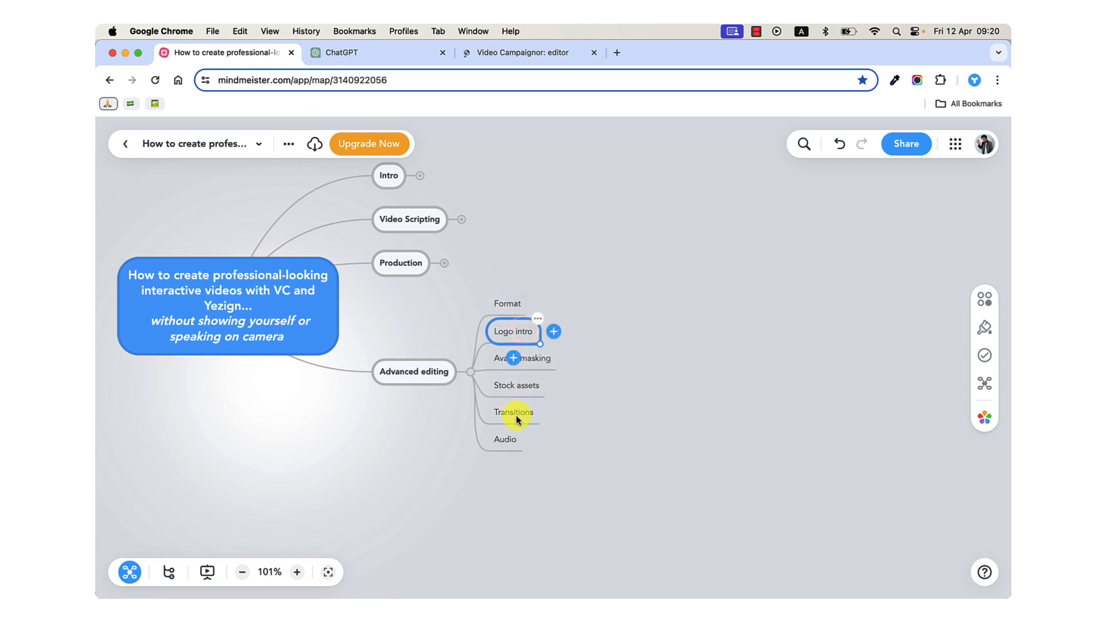
click(505, 441)
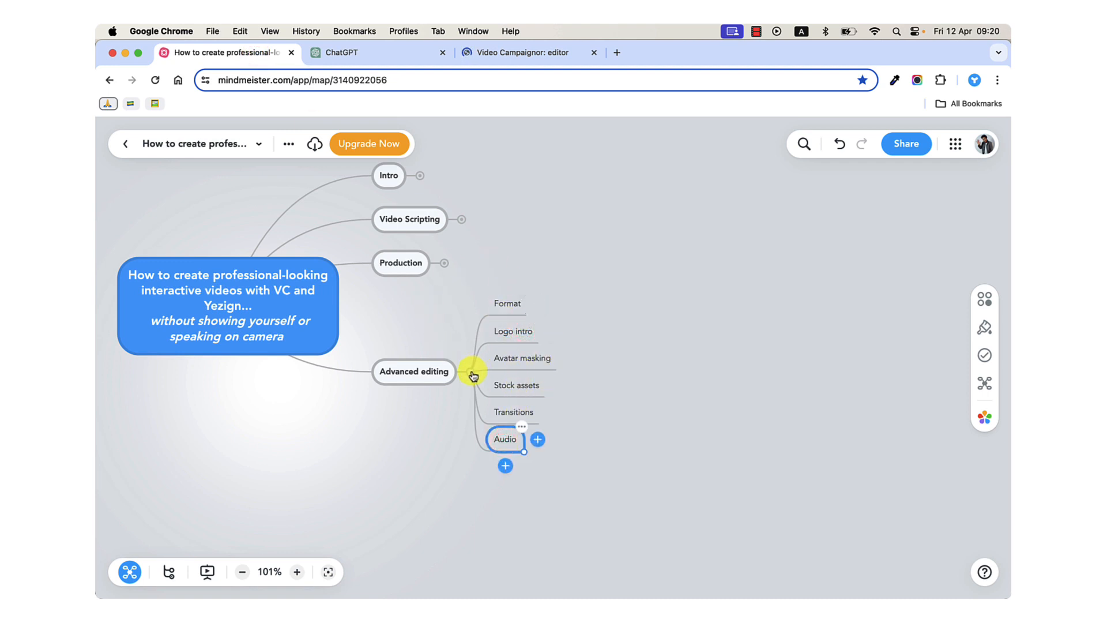
click(473, 374)
click(519, 316)
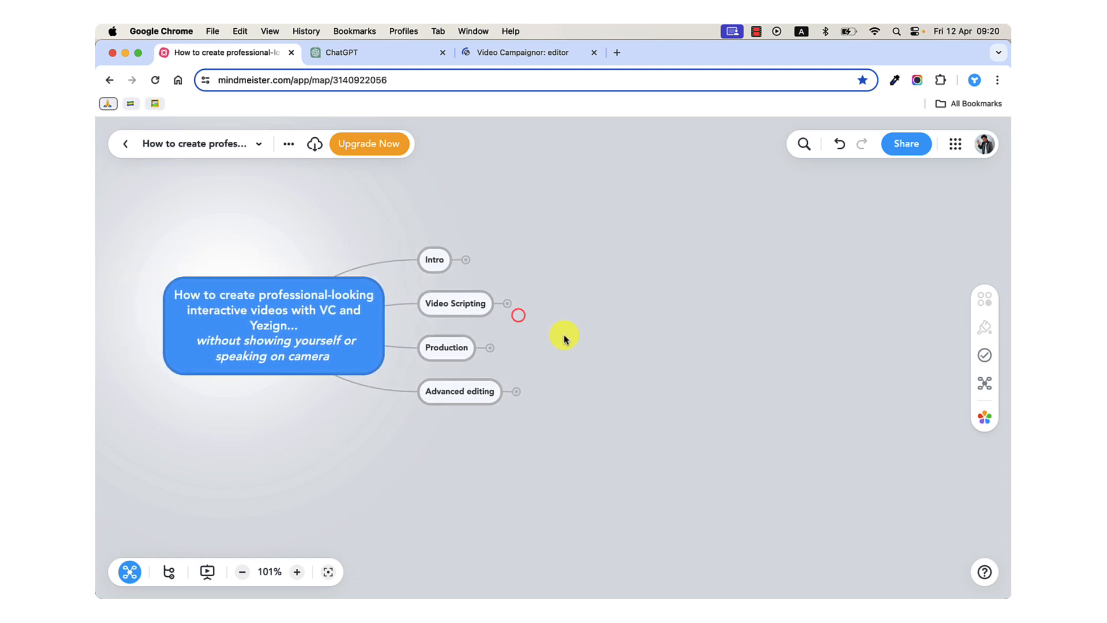
Return to the Dezygn V2 editor, move the playhead to 28 seconds and play through the Entrepreneurs and Agencies buttons until 33 seconds.
click(494, 53)
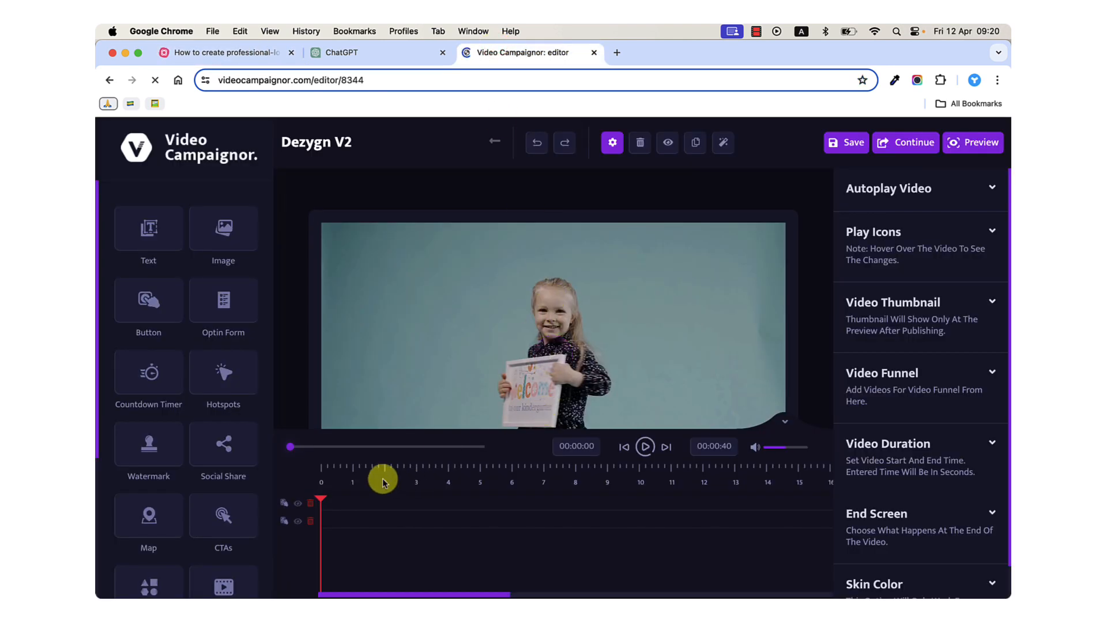
click(611, 483)
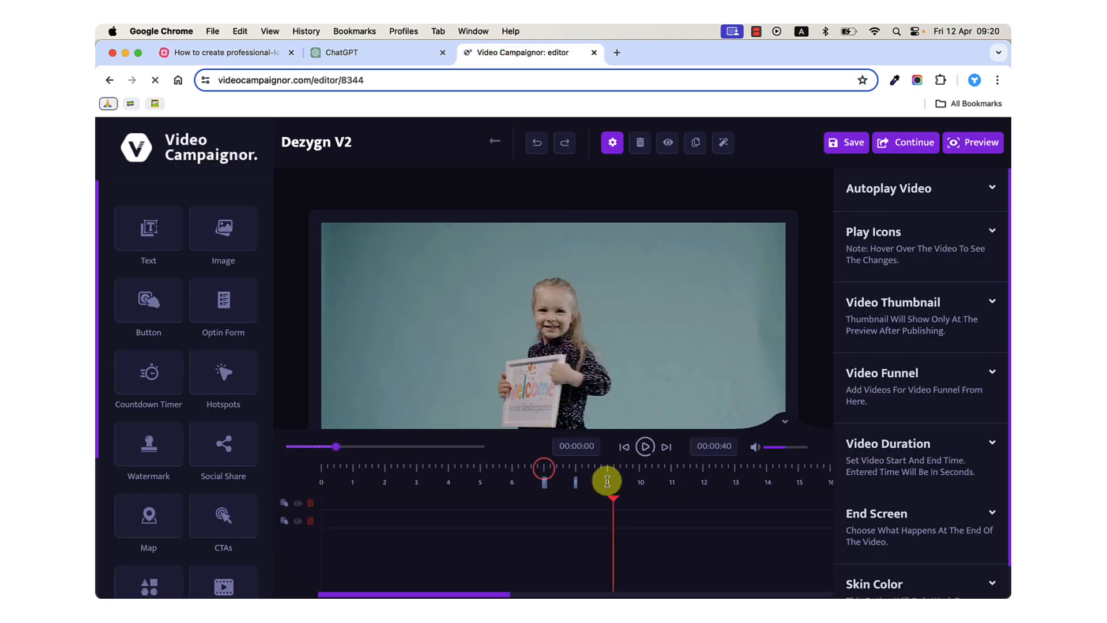
drag(612, 493, 470, 482)
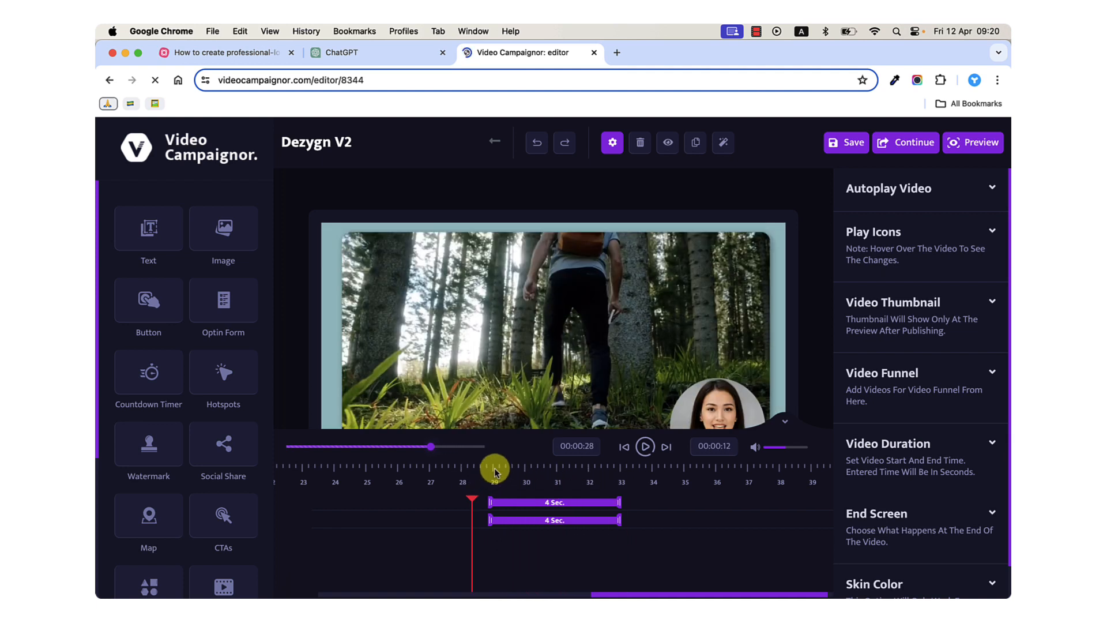
click(644, 448)
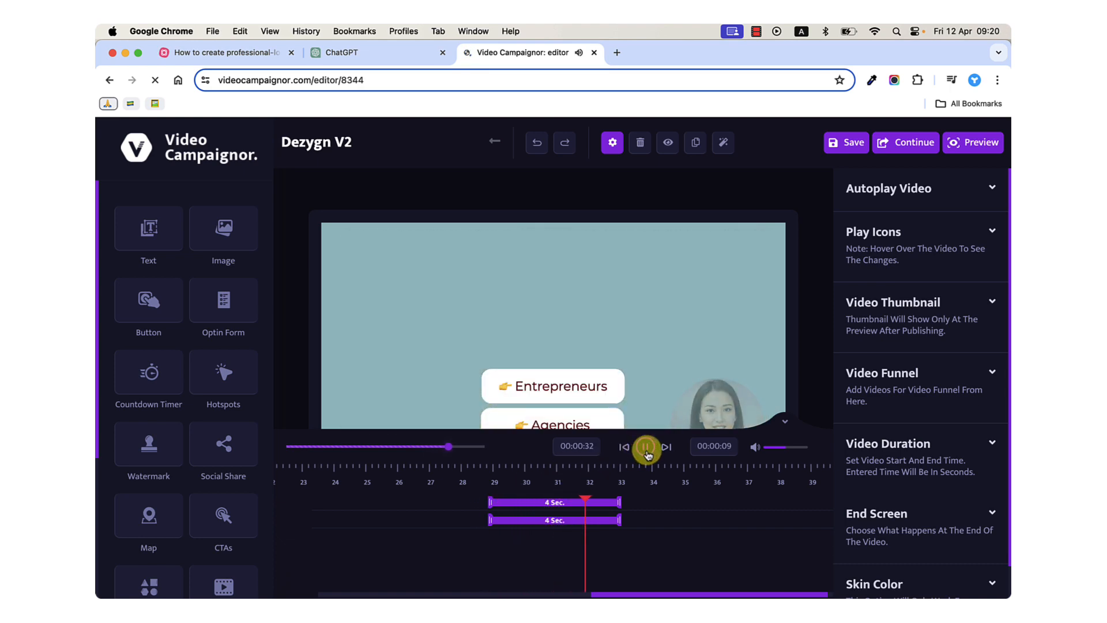
click(646, 449)
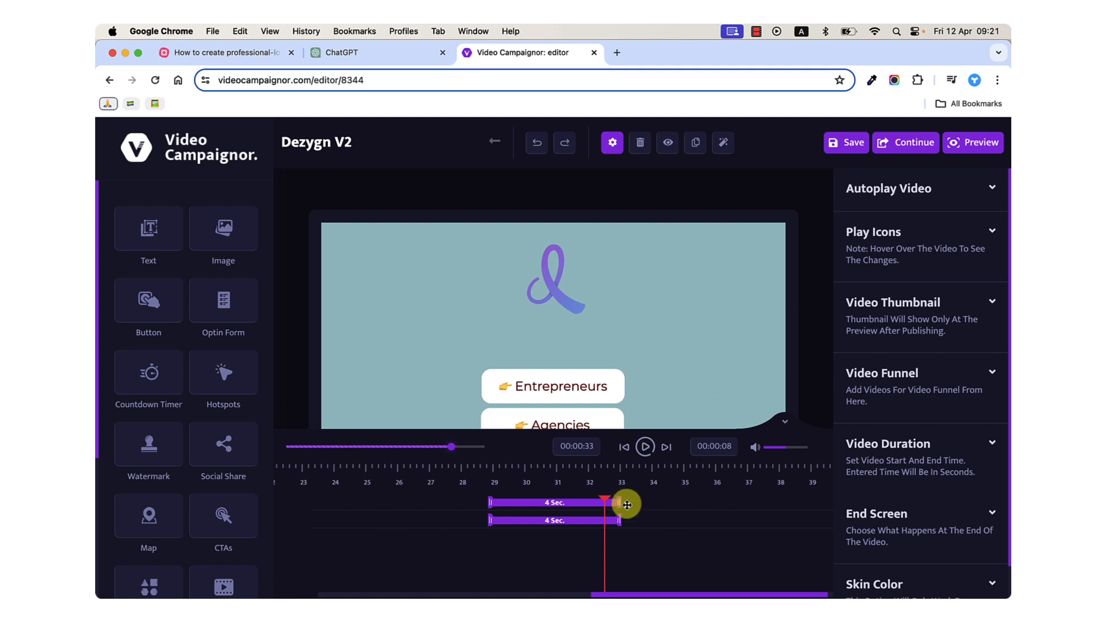
Extend the Entrepreneurs and Agencies buttons to the 40-second mark and play the video from 28 to 32 seconds.
drag(620, 502, 854, 498)
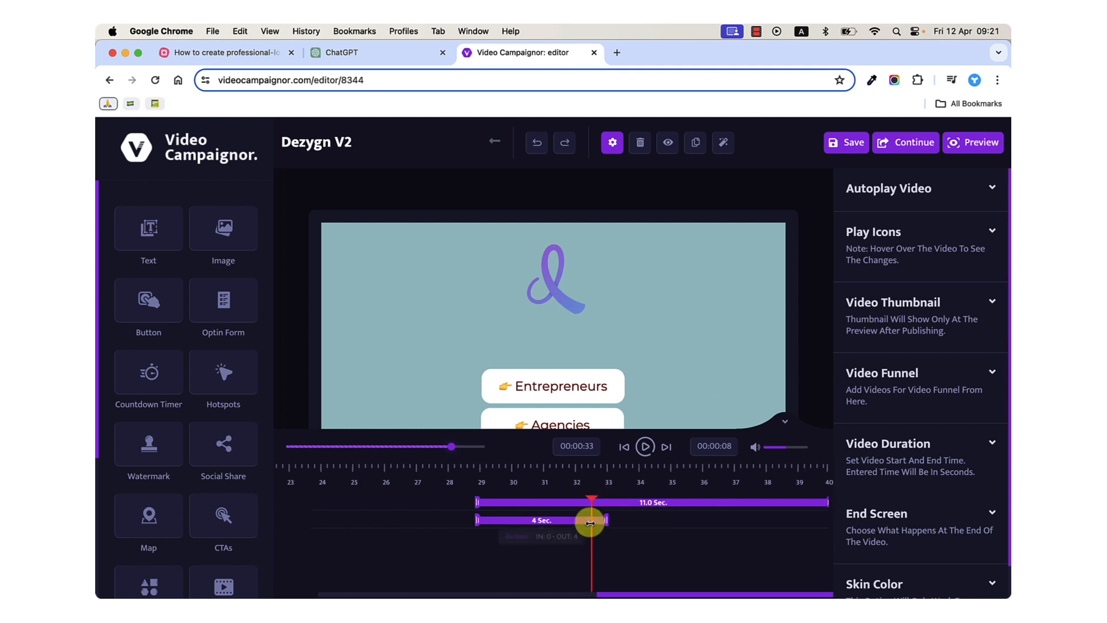
drag(606, 520, 840, 518)
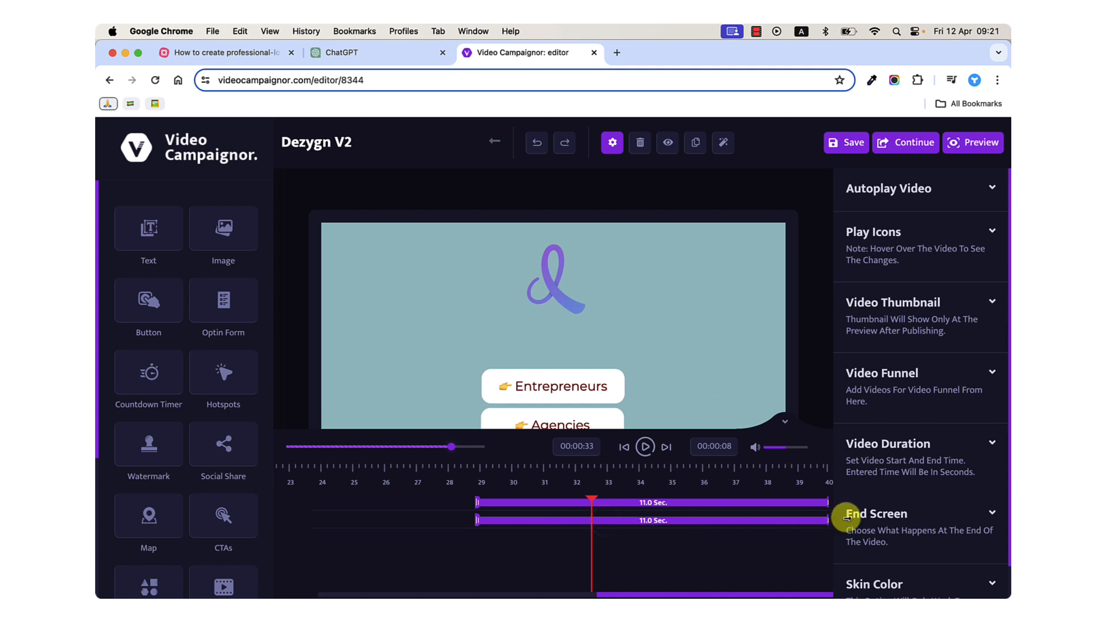
click(448, 468)
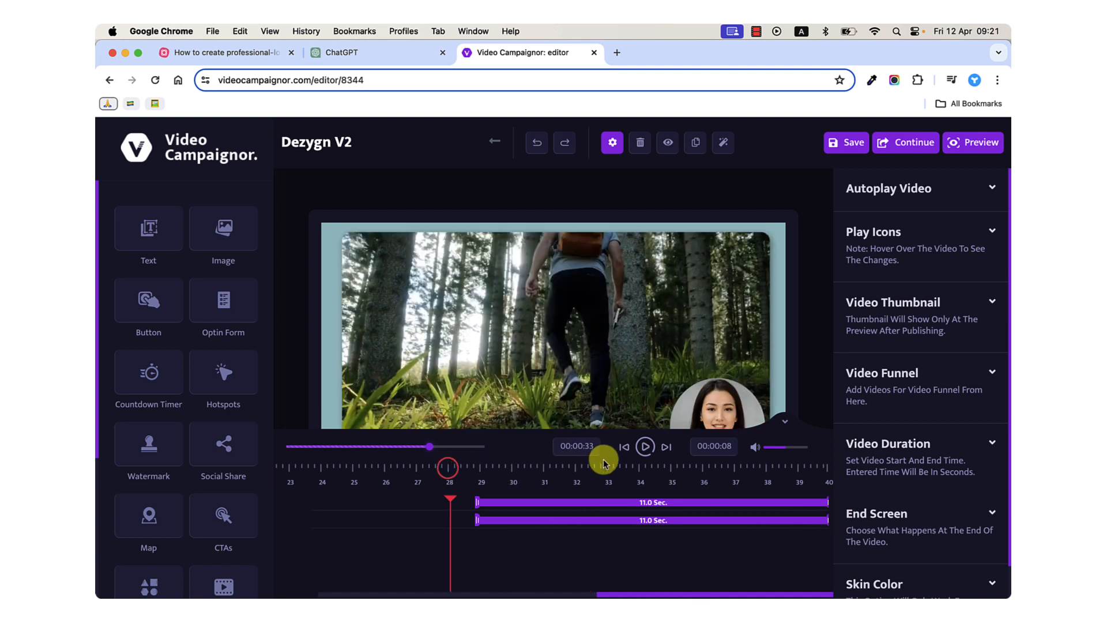
click(646, 447)
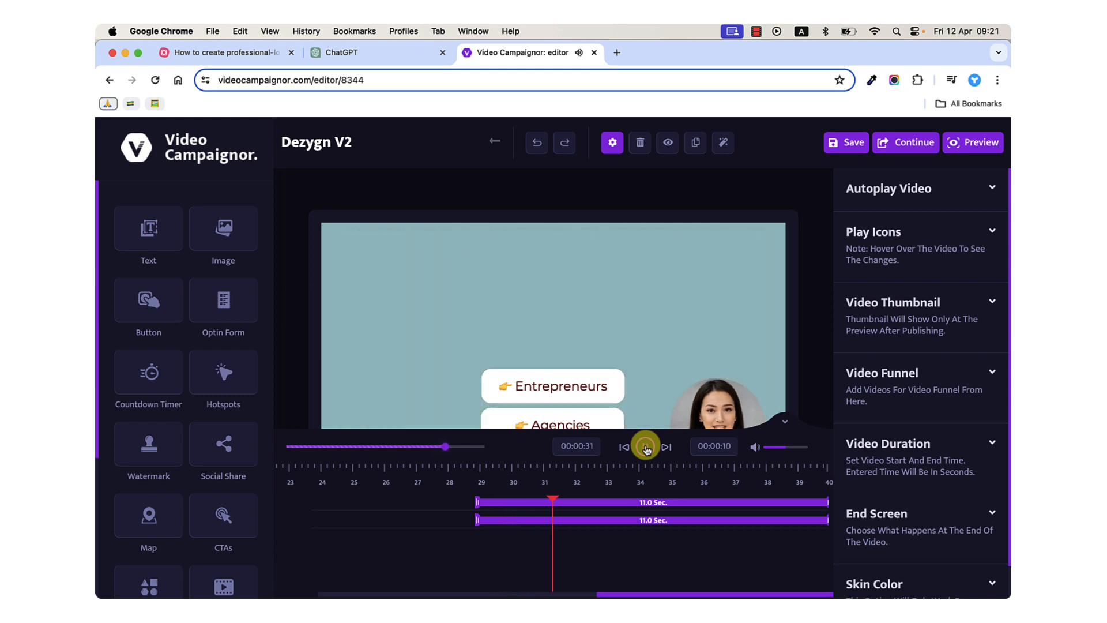
click(645, 447)
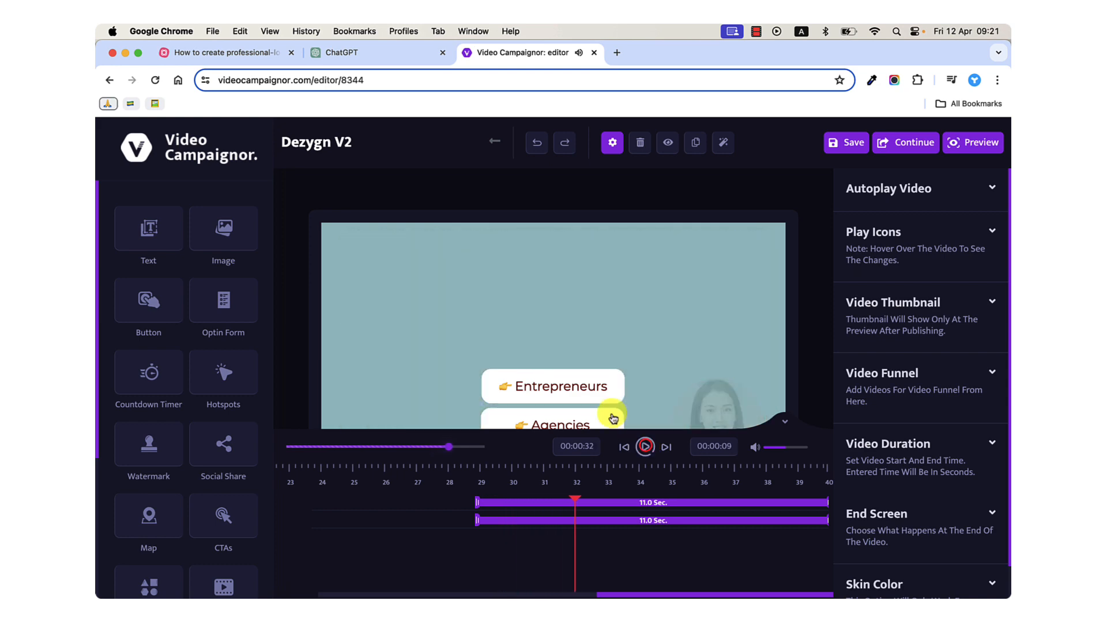
Move the Entrepreneurs and Agencies buttons higher in the frame and trim both to start at about 31 seconds.
click(551, 388)
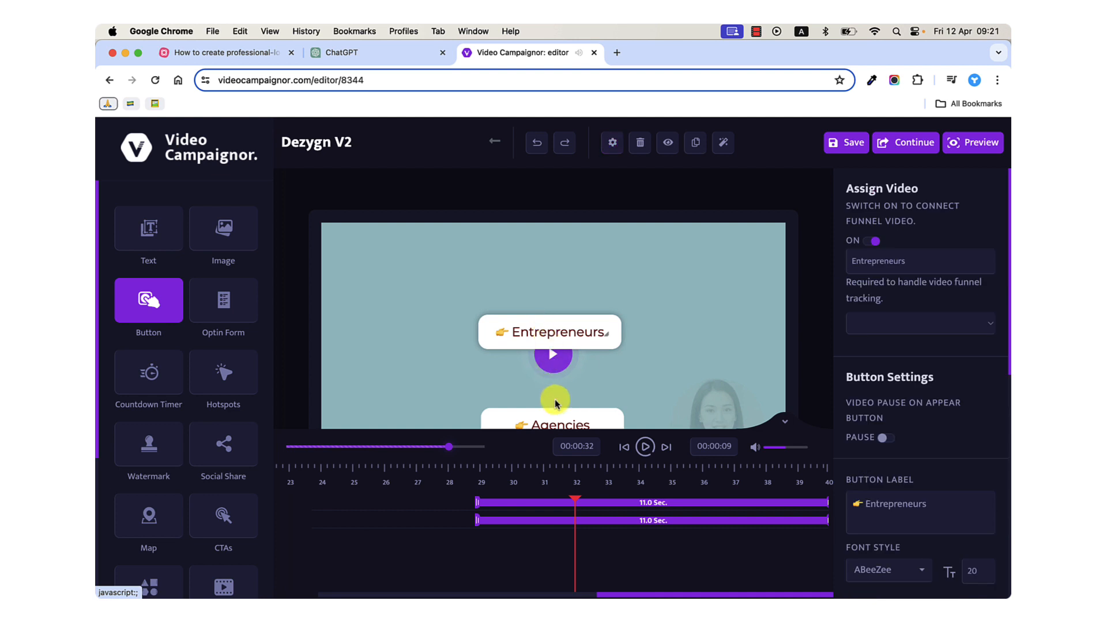
drag(555, 413, 554, 370)
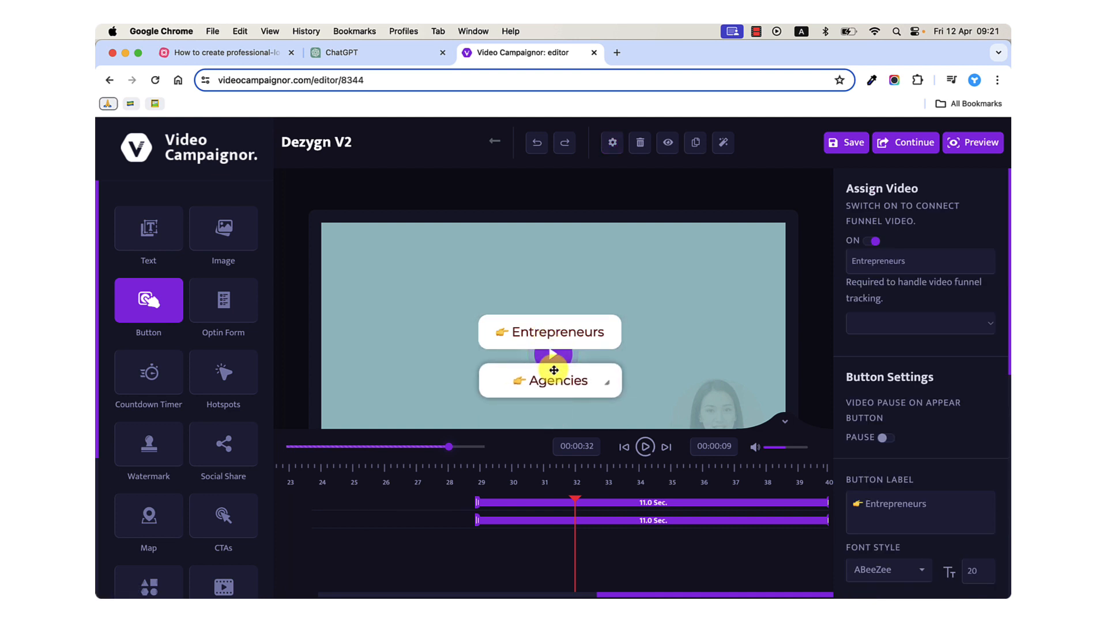
click(479, 502)
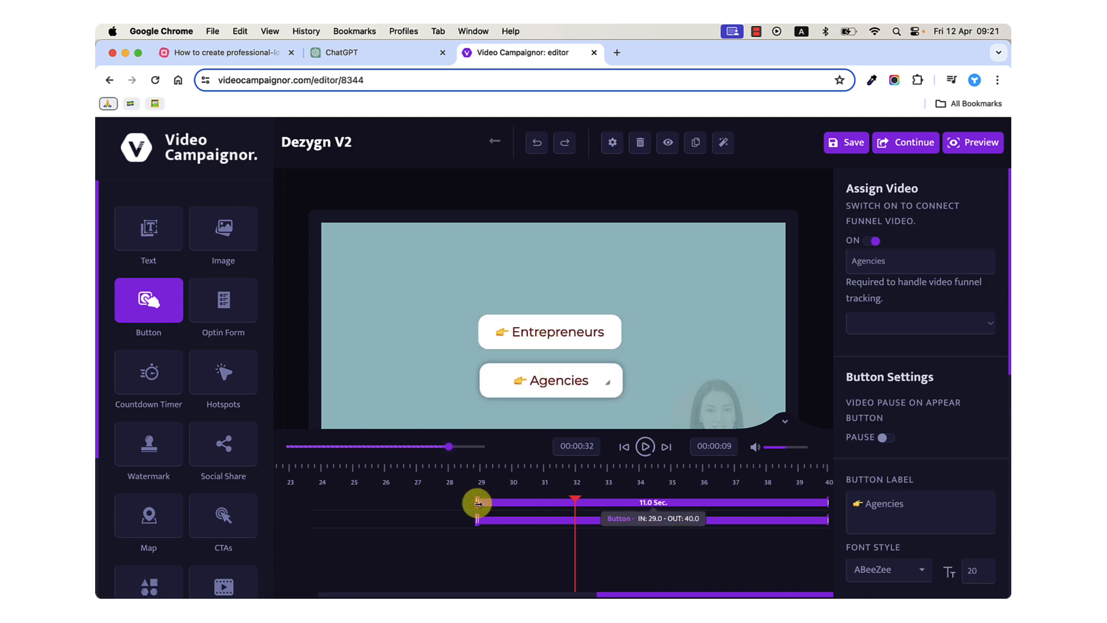
drag(477, 502, 539, 500)
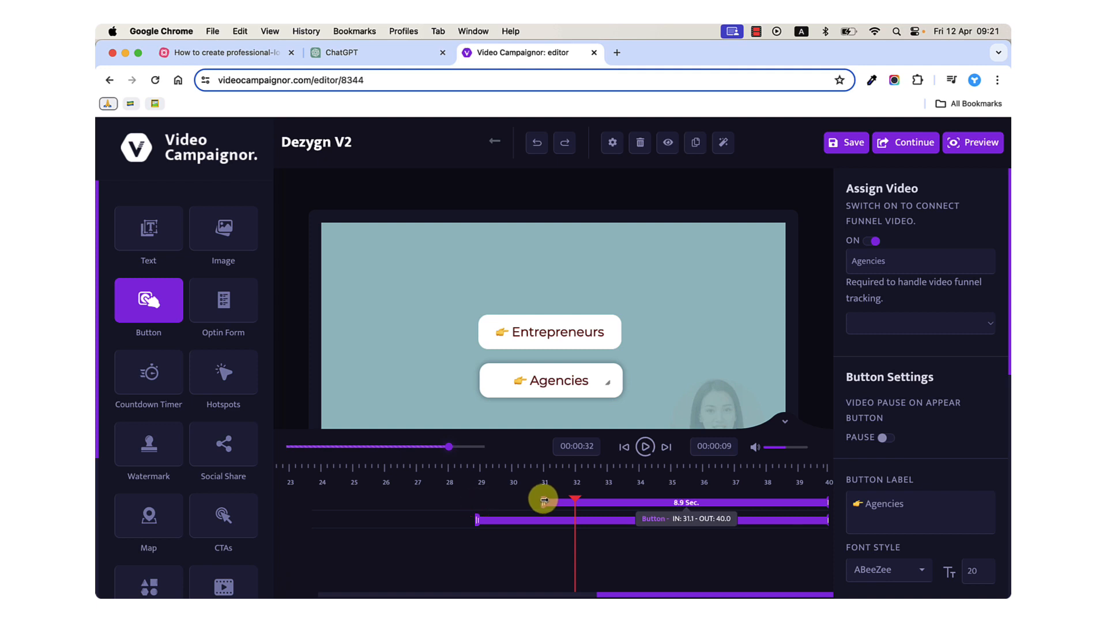
drag(477, 520, 544, 520)
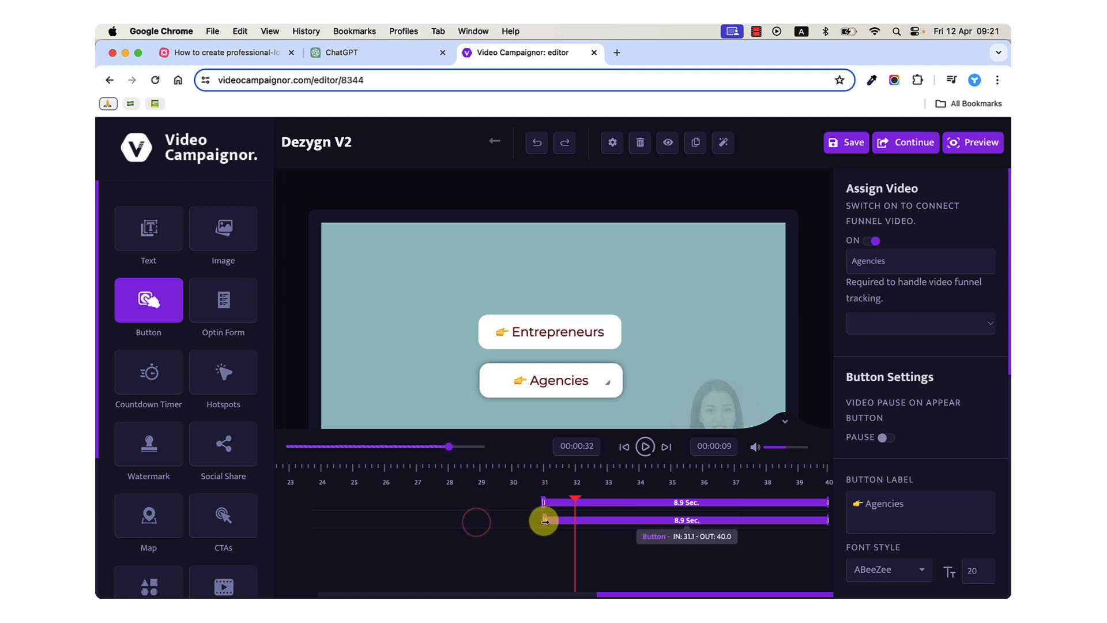
click(785, 423)
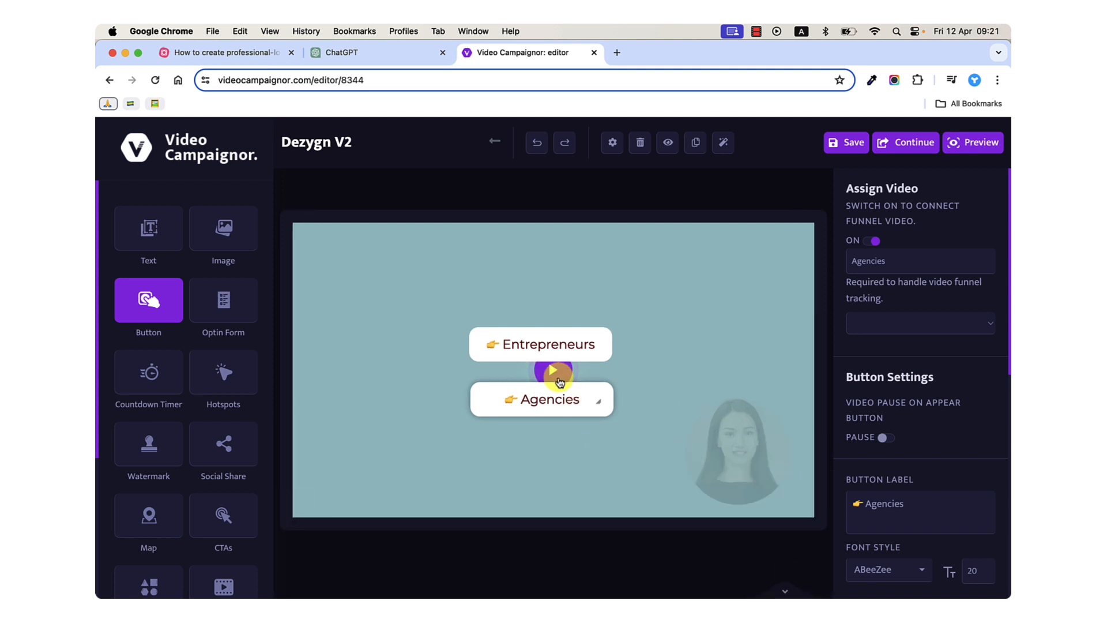
click(785, 588)
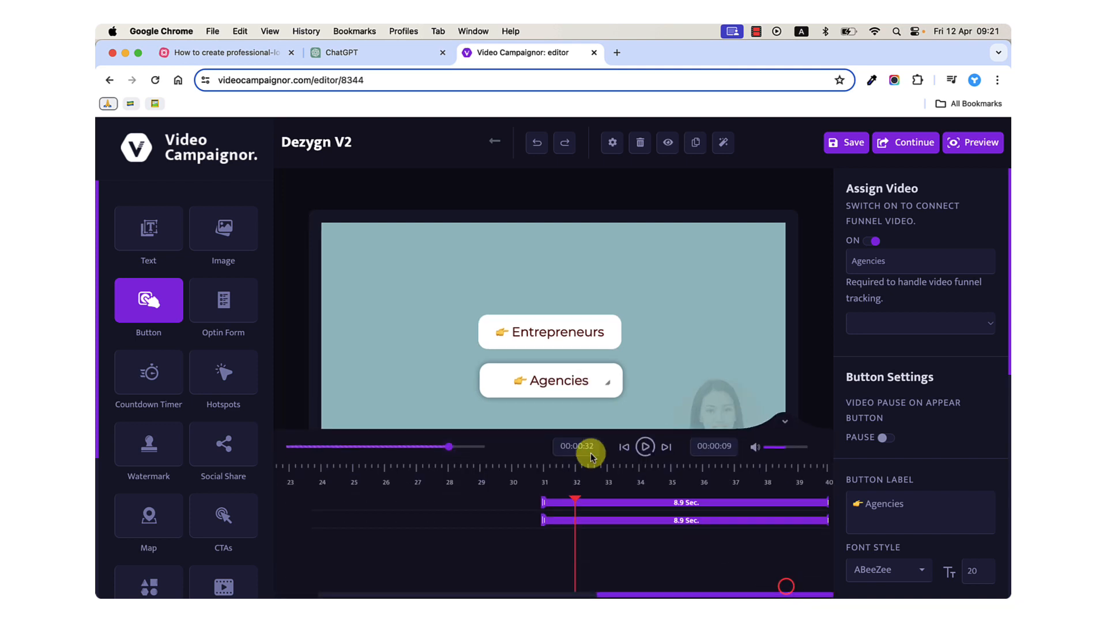
Play the video from about 28 seconds to check the buttons' timing and placement against the logo animation.
click(491, 467)
click(436, 468)
click(420, 463)
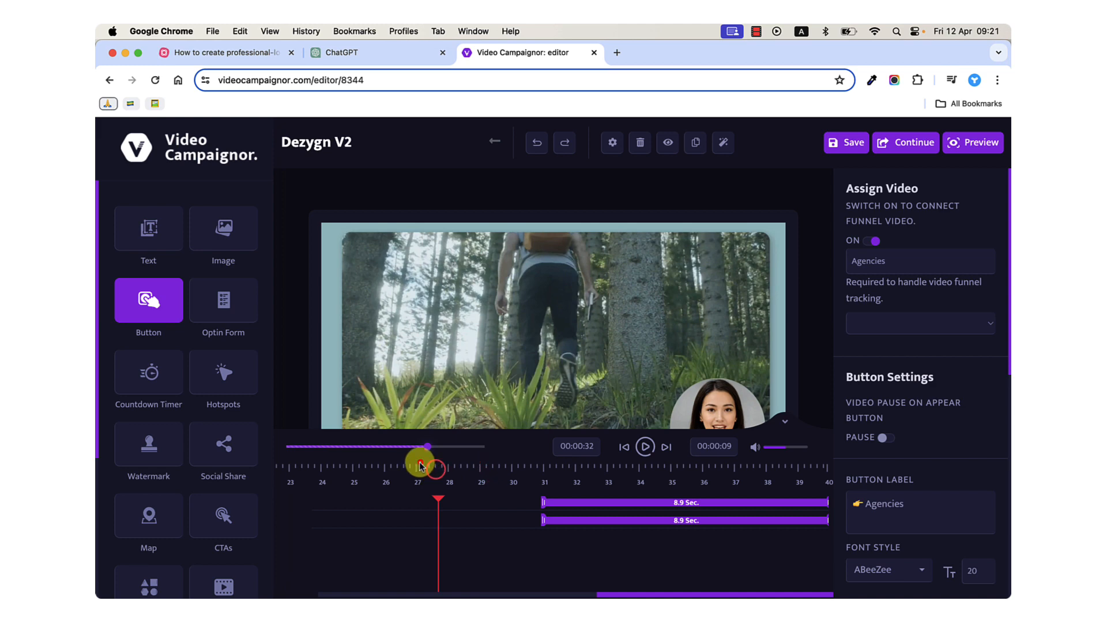
click(652, 446)
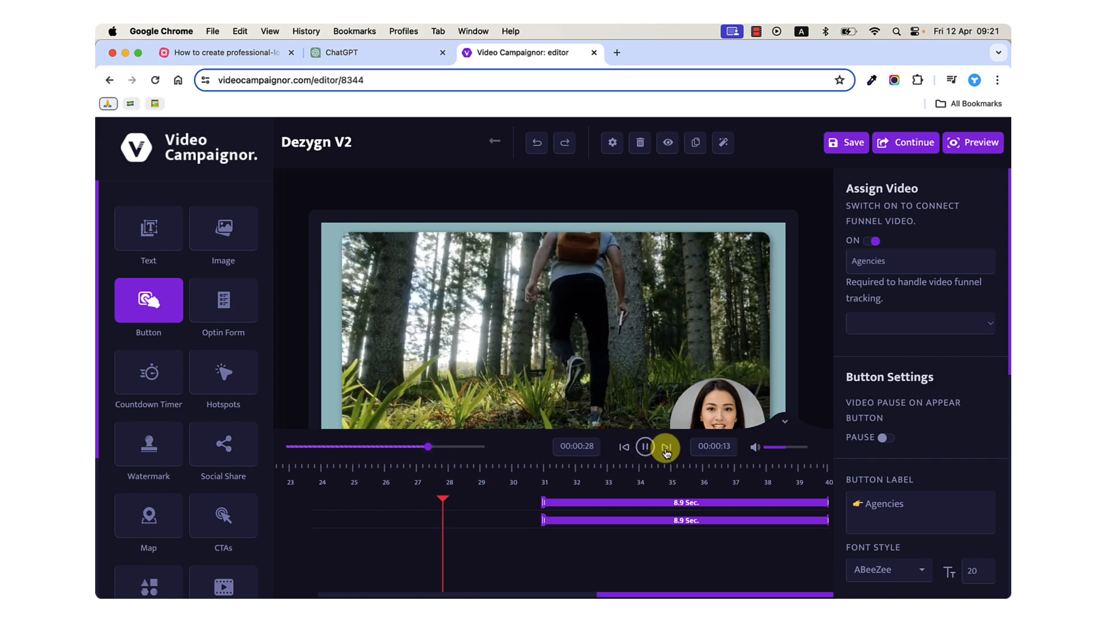
Reposition the Entrepreneurs and Agencies buttons slightly lower, centred beneath the logo with a gap between them.
click(787, 424)
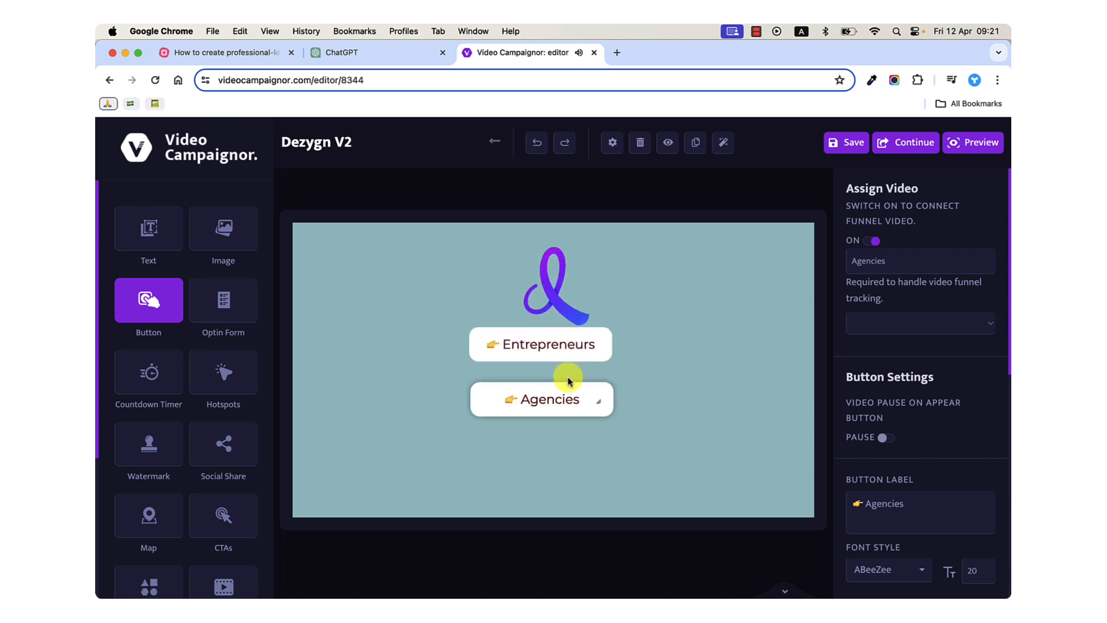
drag(549, 339, 556, 356)
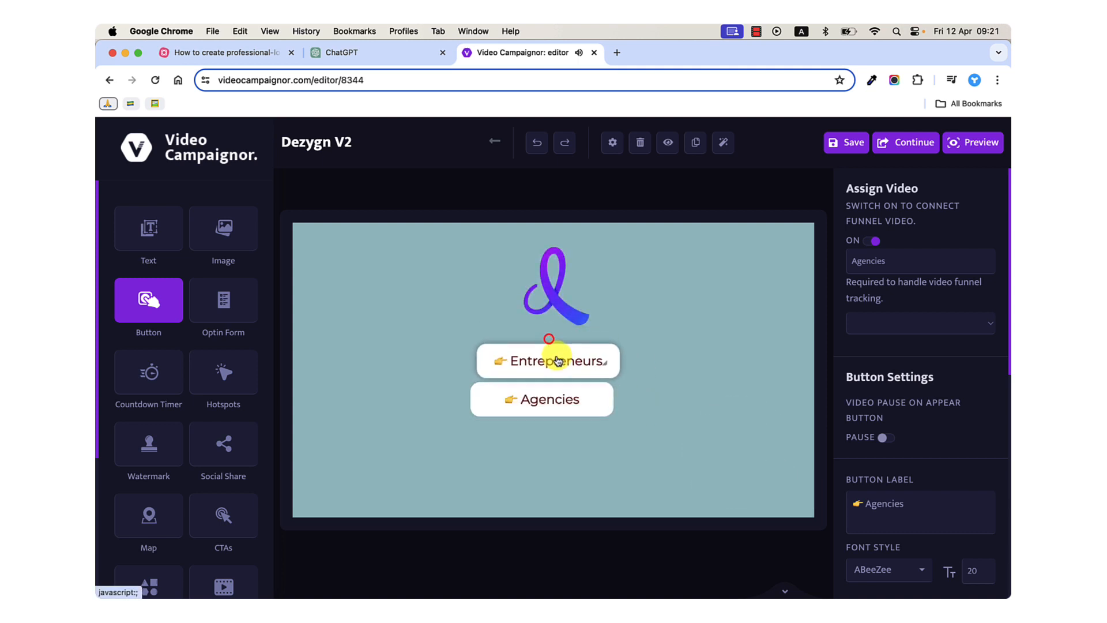
drag(555, 396, 563, 416)
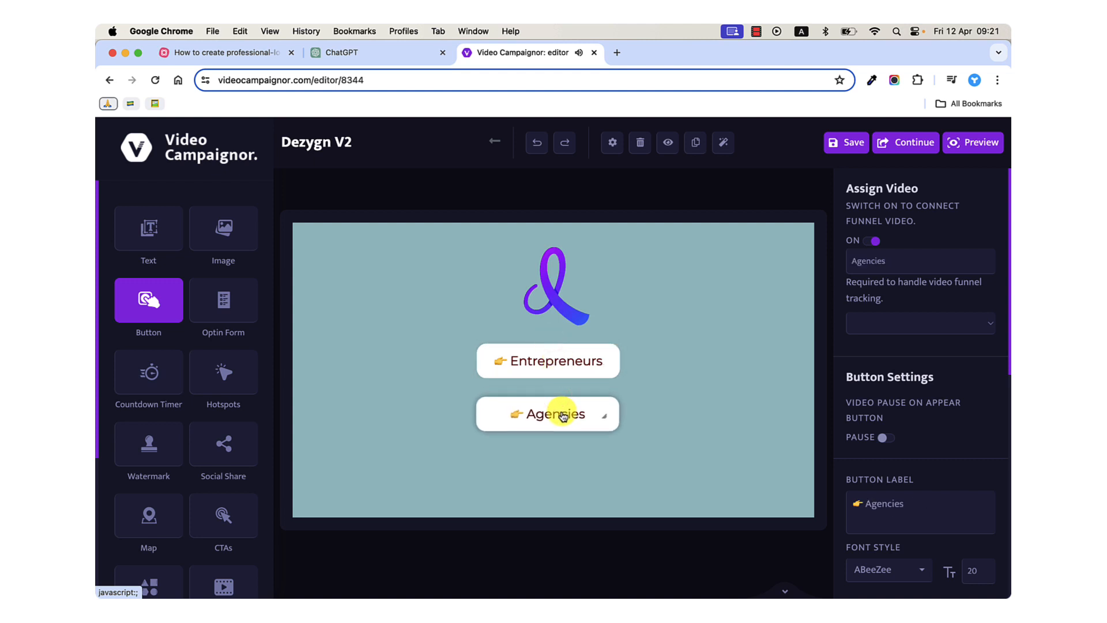
click(618, 448)
click(784, 589)
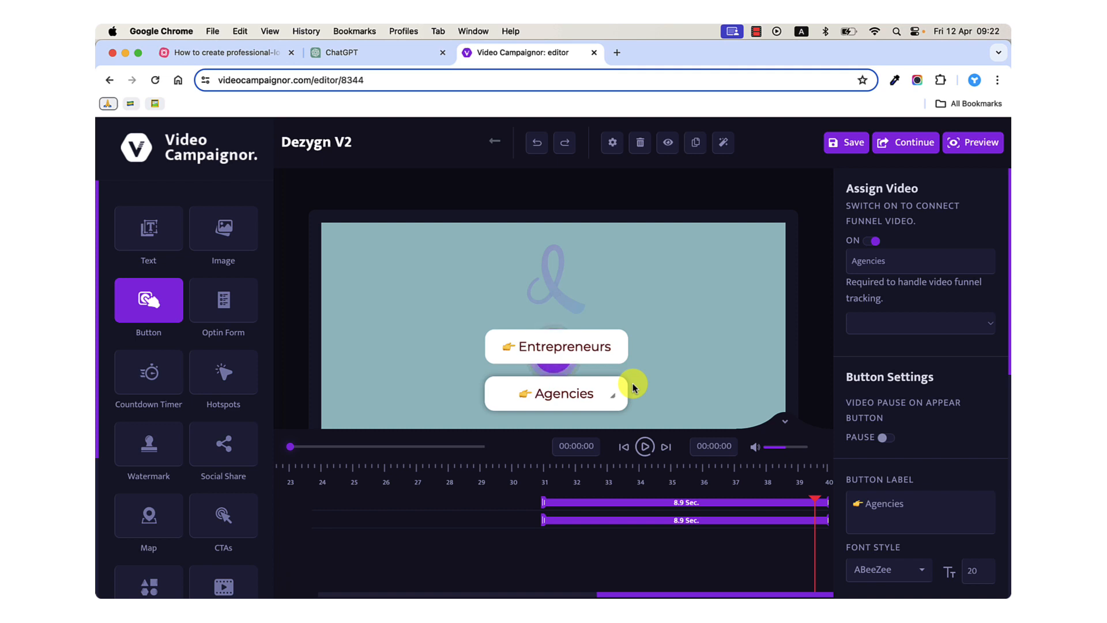
click(251, 56)
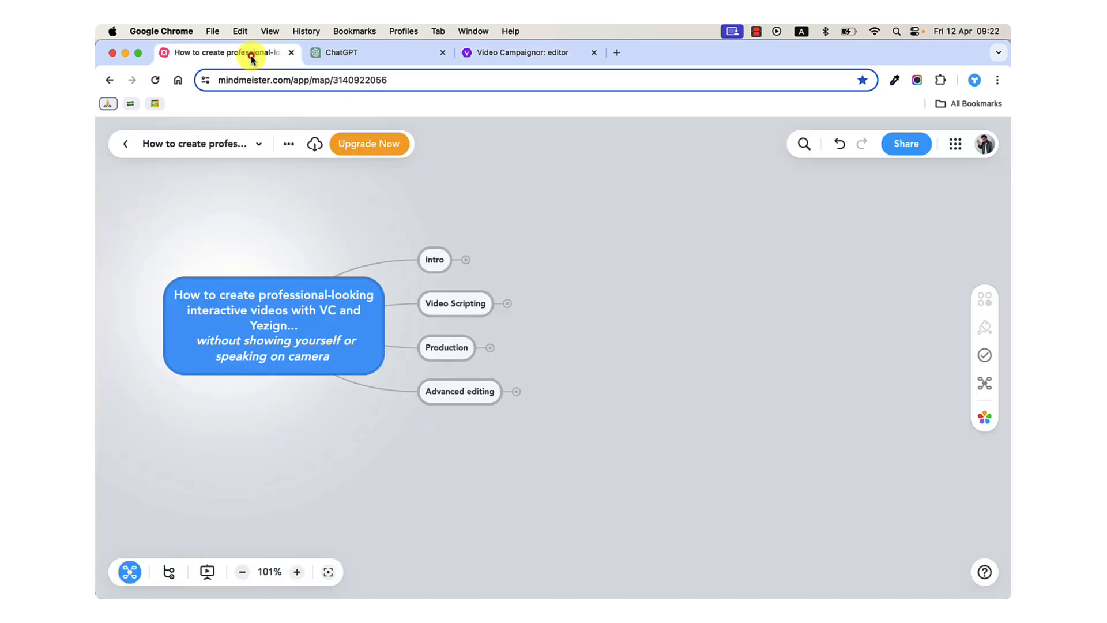
click(494, 51)
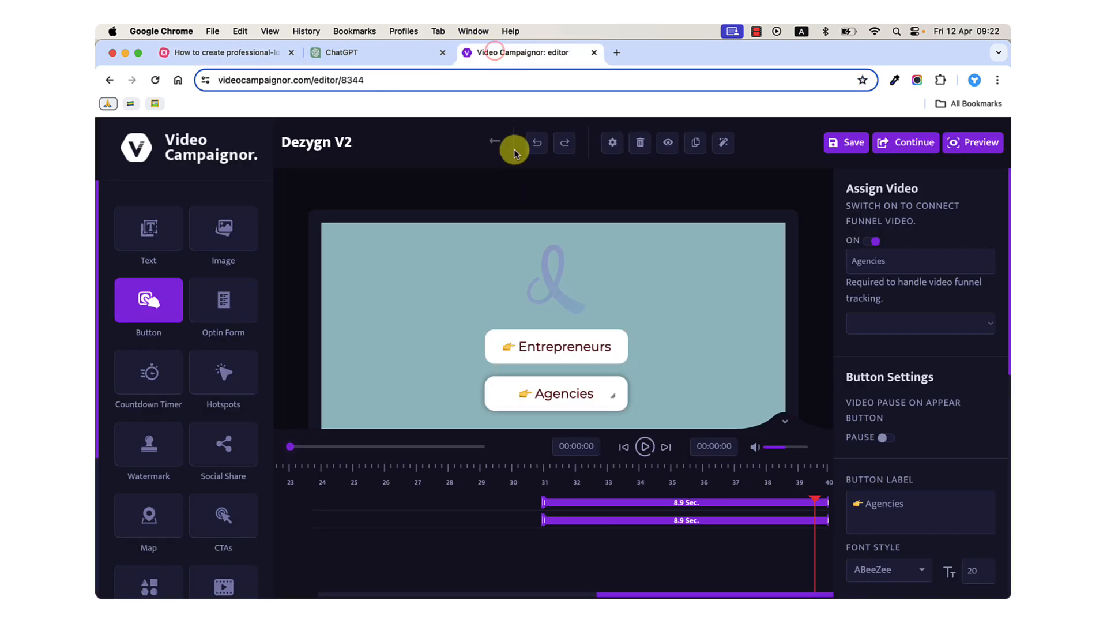